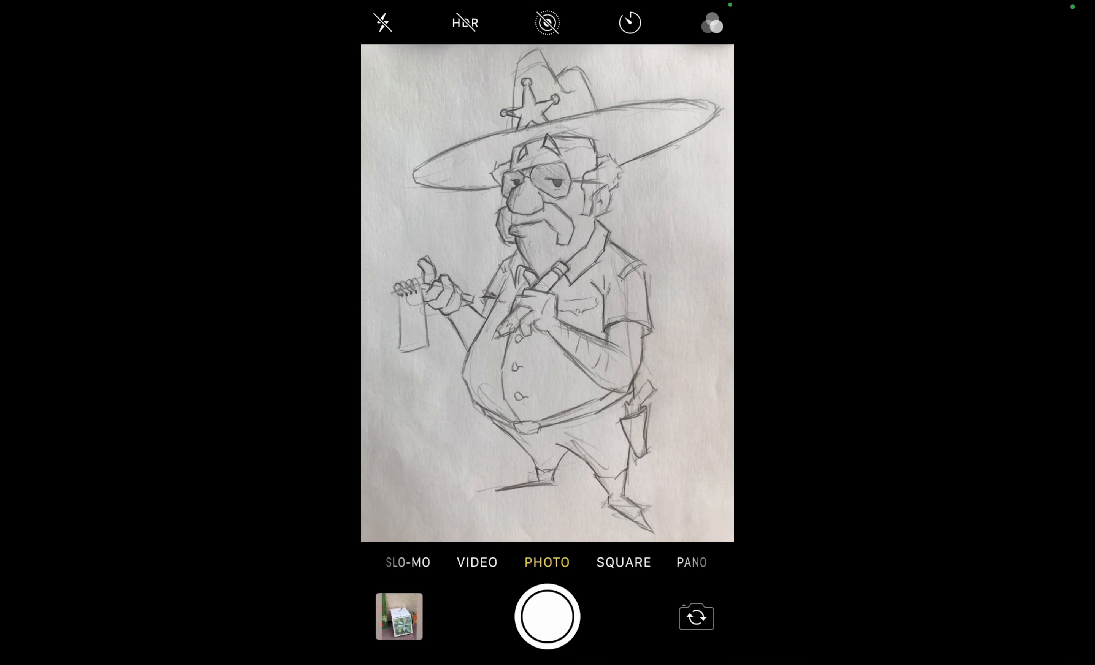
# Photograph the pencil sketch with the phone camera, then switch to Photopea and open IMG_9305 2.HEIC from the Sketches folder
pyautogui.click(547, 616)
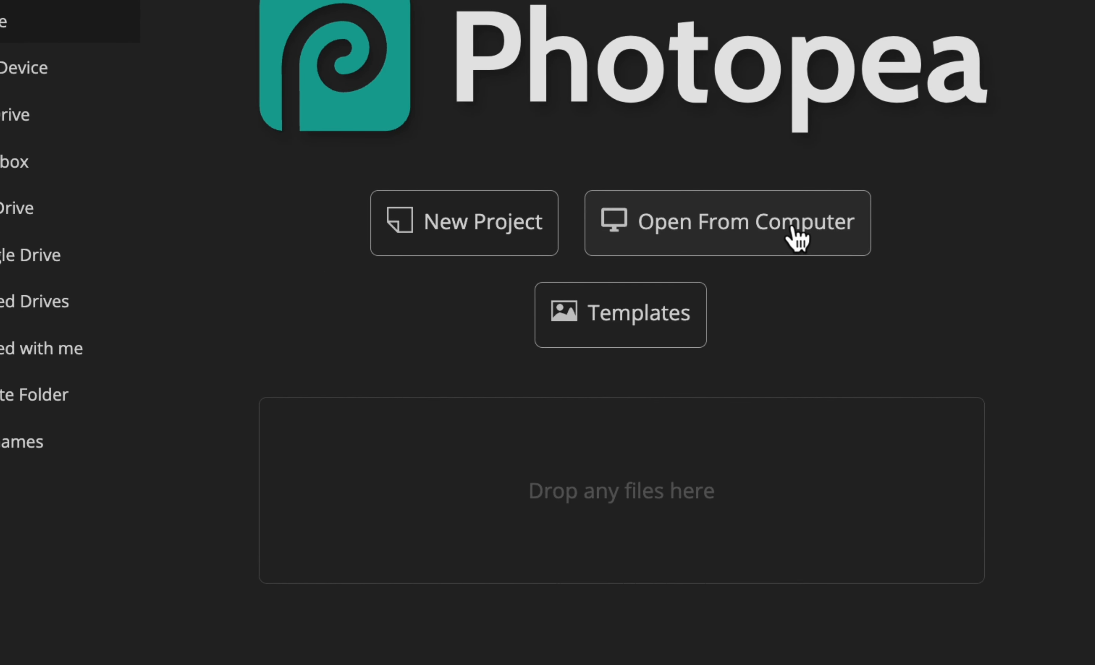
pyautogui.click(796, 240)
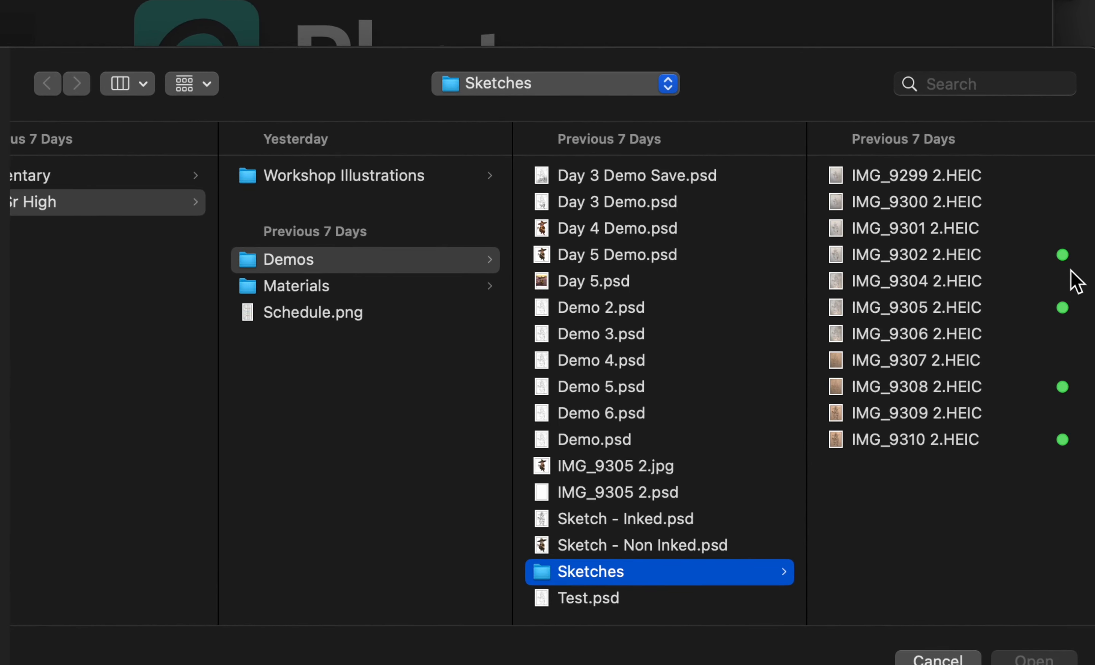
pyautogui.click(1038, 303)
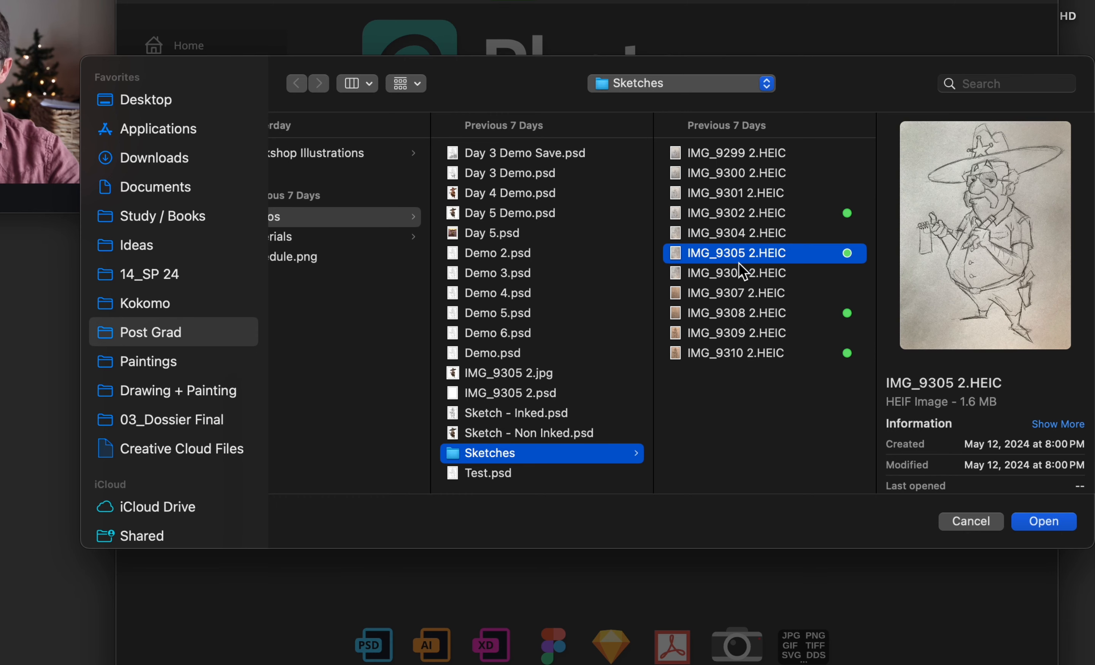
pyautogui.click(1045, 523)
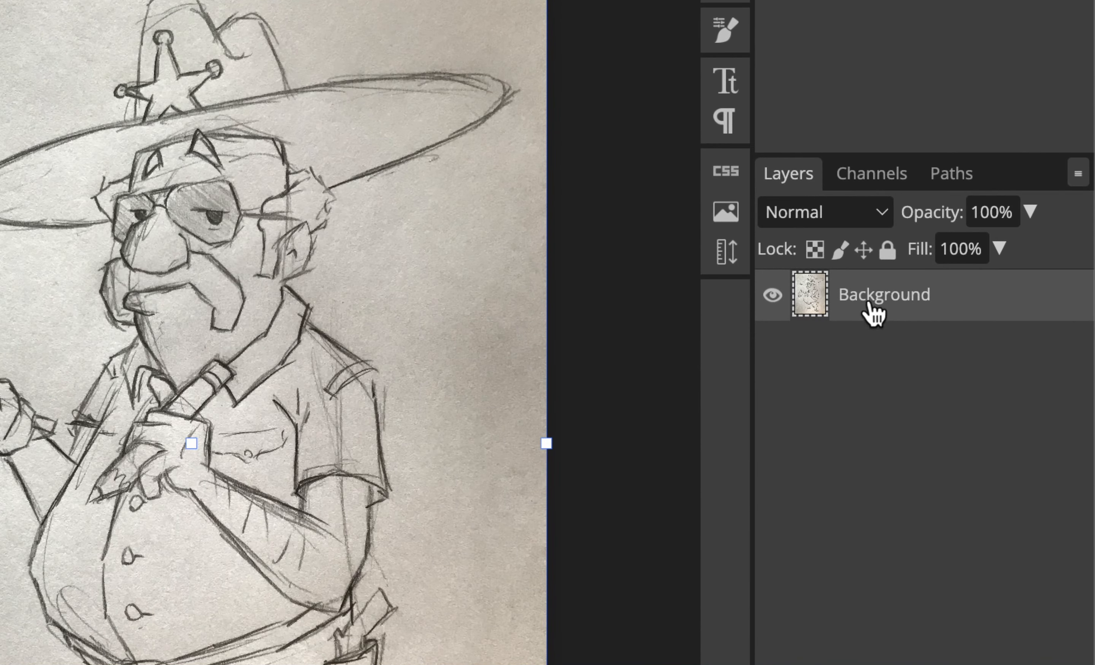
# Rename the Background layer as Drawing
pyautogui.doubleClick(890, 297)
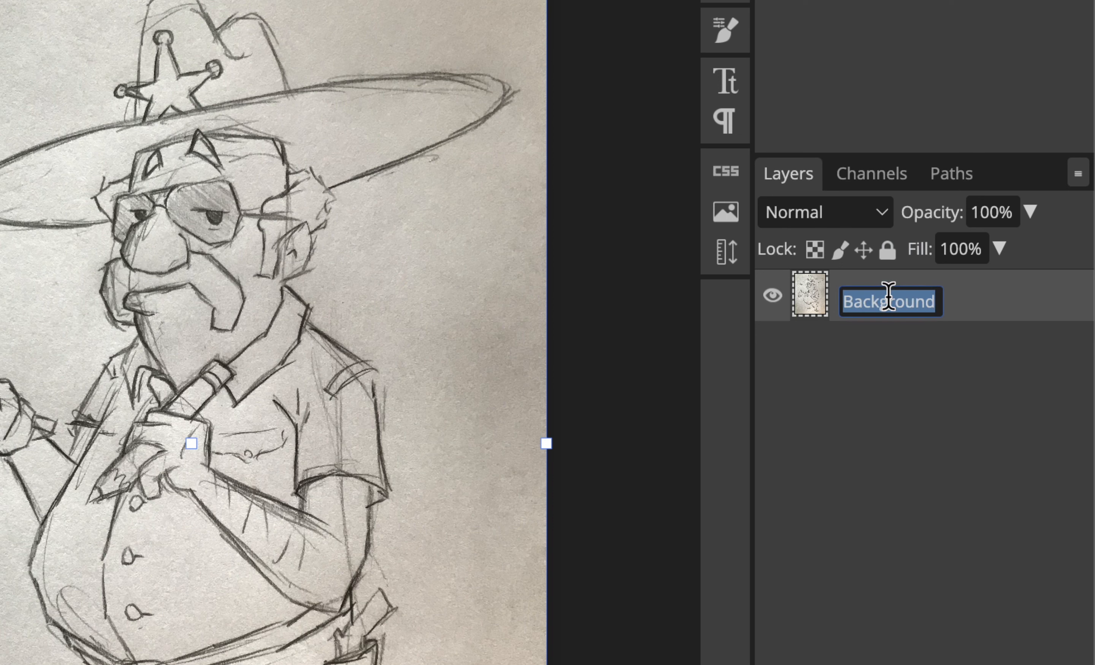
pyautogui.press('capslock')
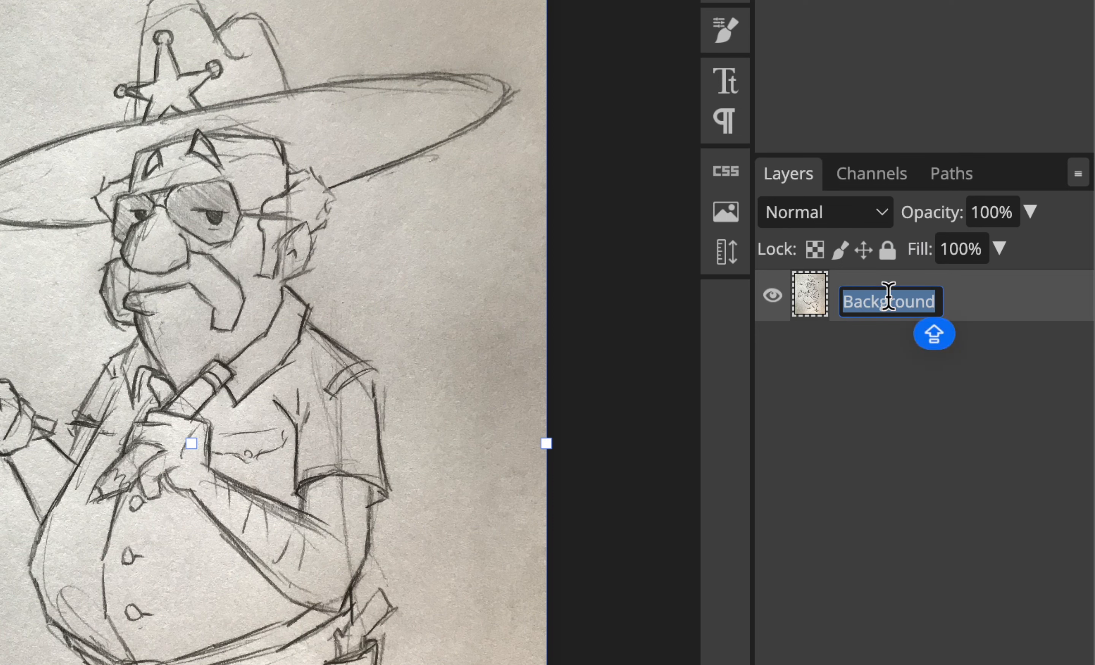
pyautogui.write('Drawing')
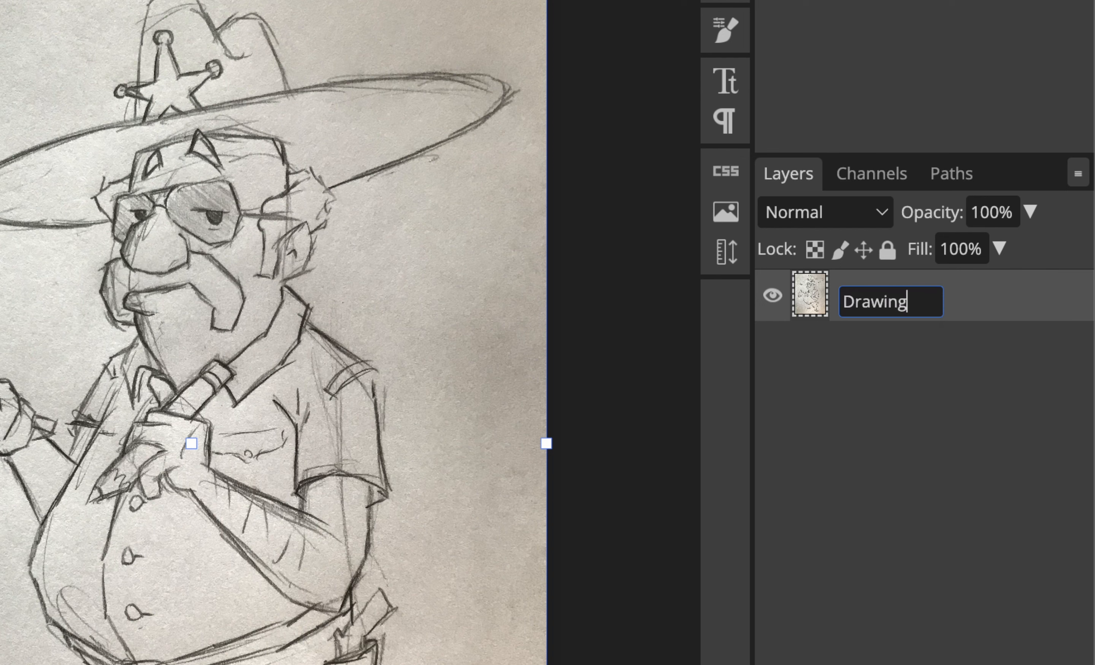
pyautogui.press('Return')
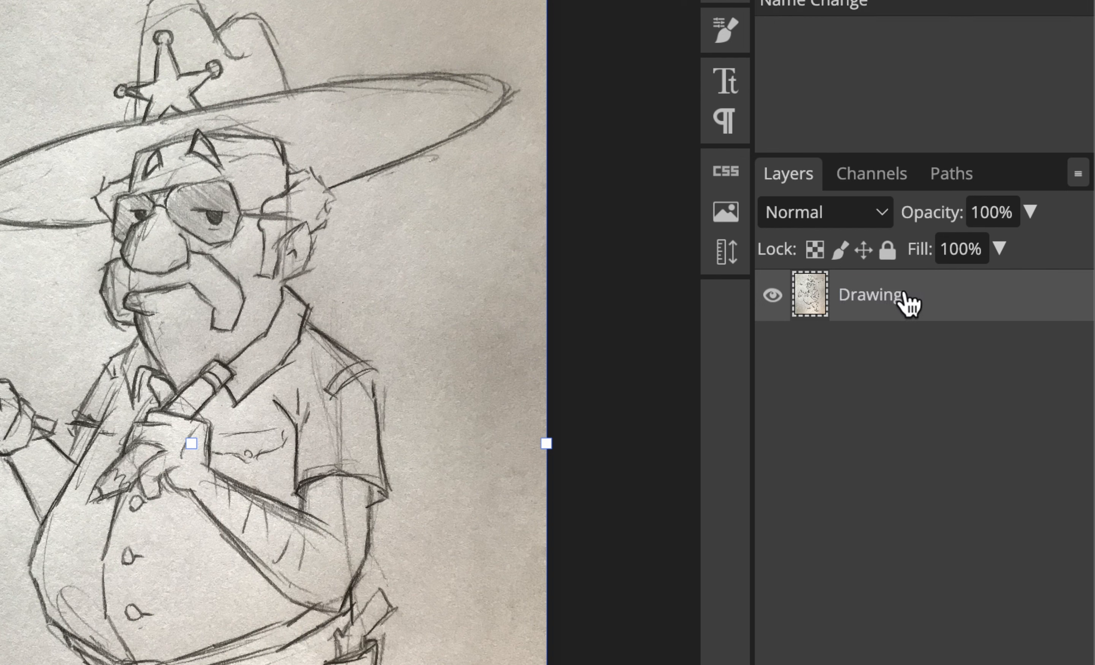
# Add a Black & White adjustment layer above the Drawing layer
pyautogui.hscroll(-4, 641, 330)
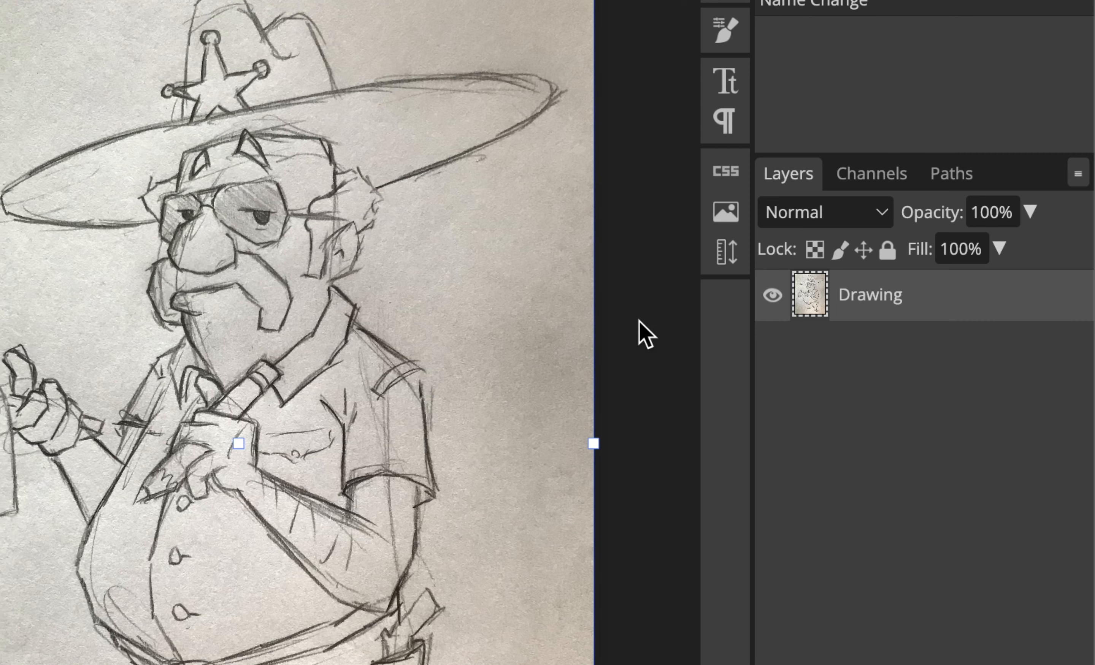
pyautogui.hscroll(2, 640, 330)
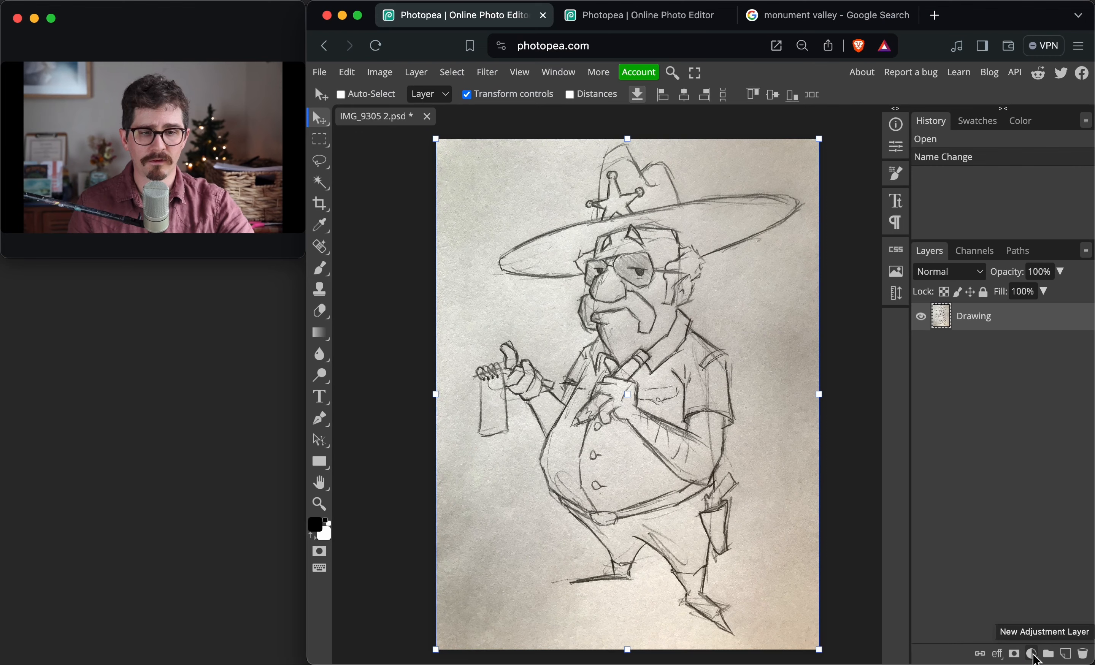
pyautogui.click(1032, 654)
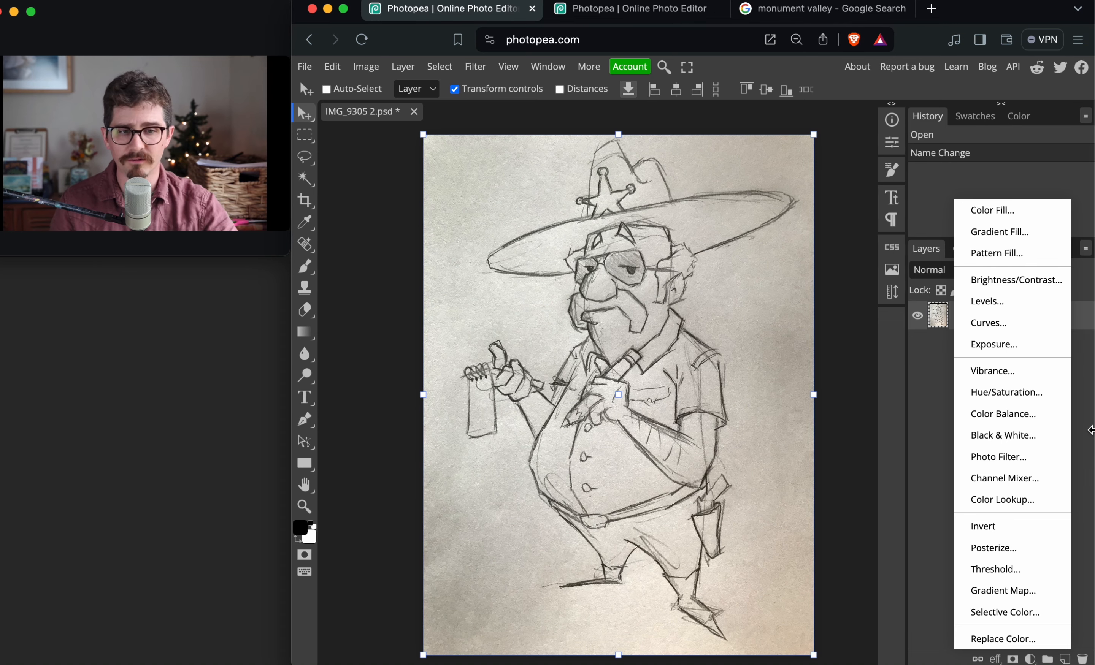
pyautogui.click(1044, 443)
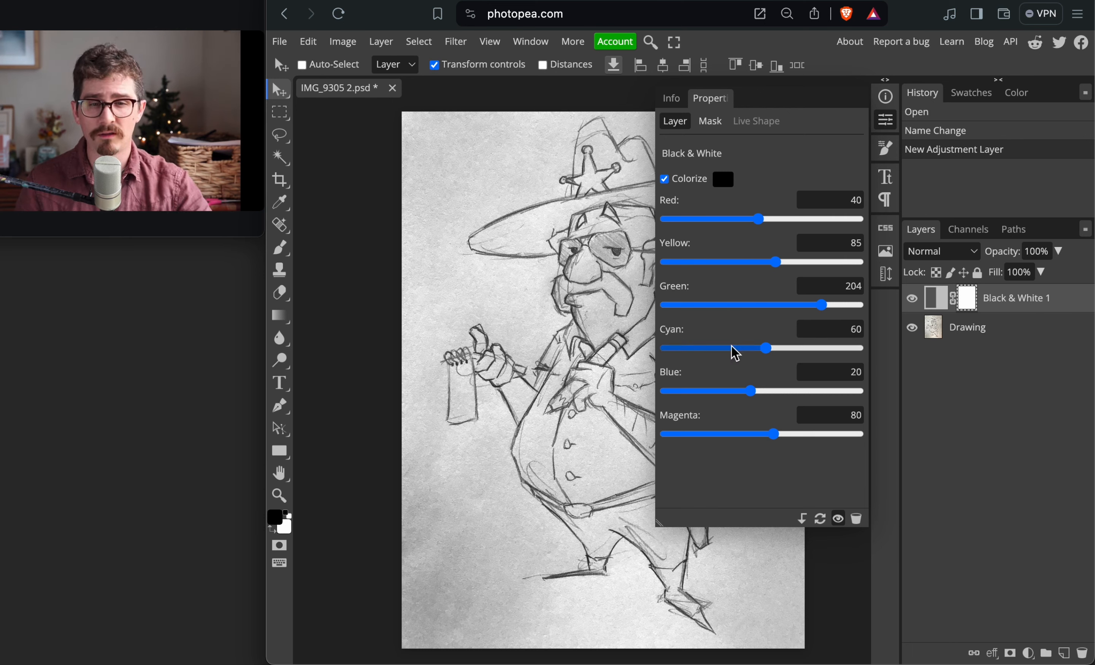
# Add a Curves adjustment layer above the Black & White 1 layer
pyautogui.scroll(-2, 1067, 451)
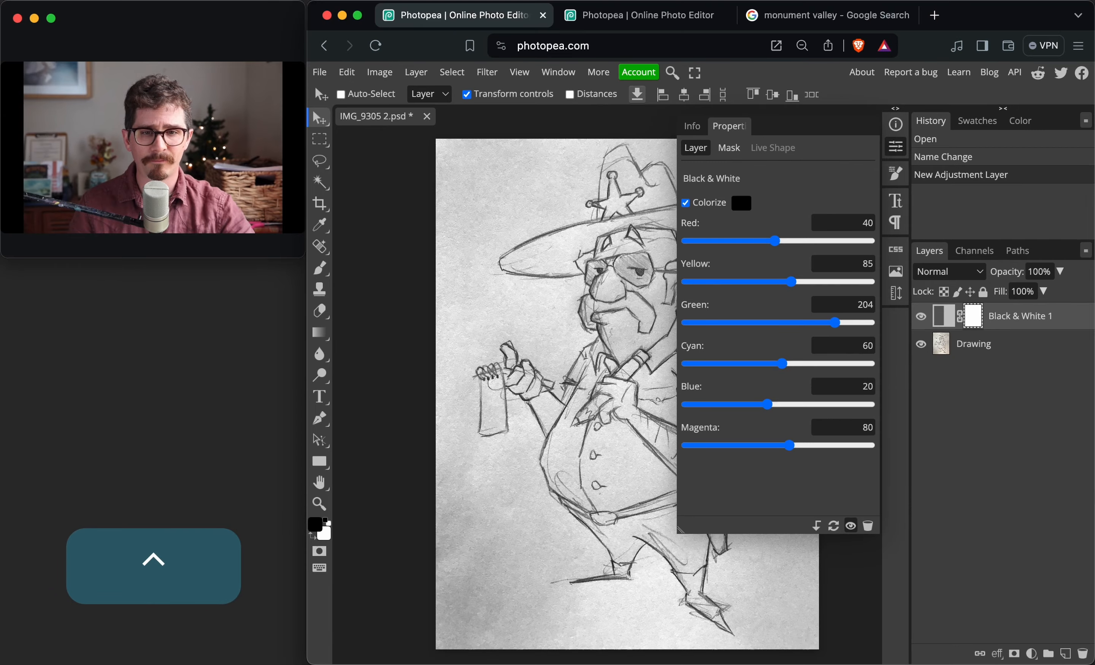
pyautogui.scroll(5, 1088, 656)
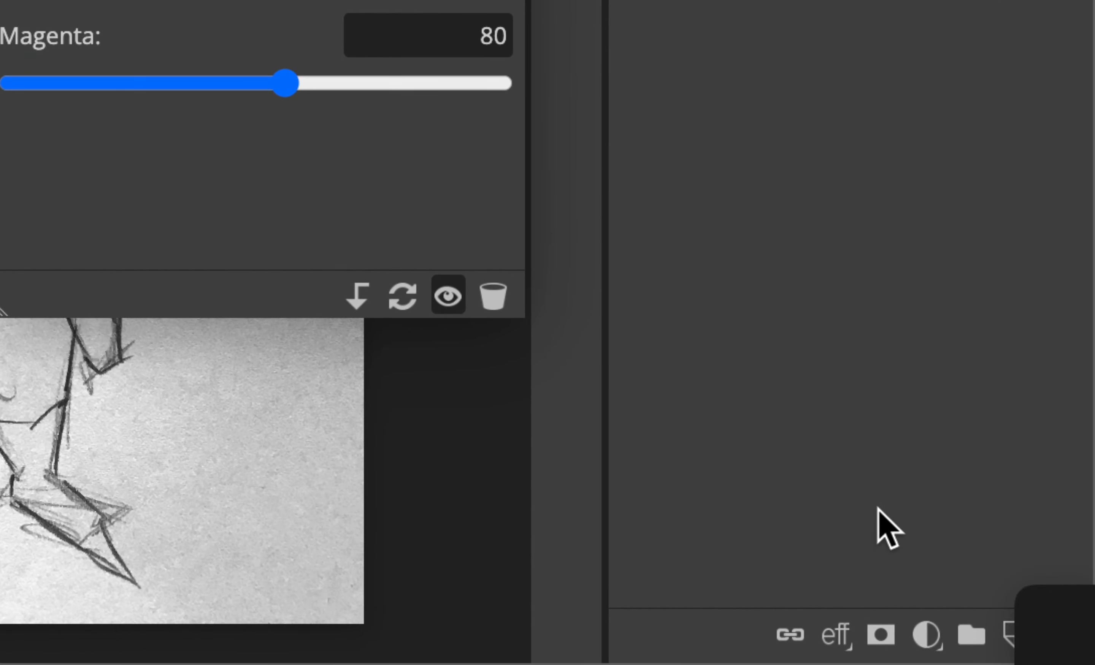
pyautogui.click(923, 625)
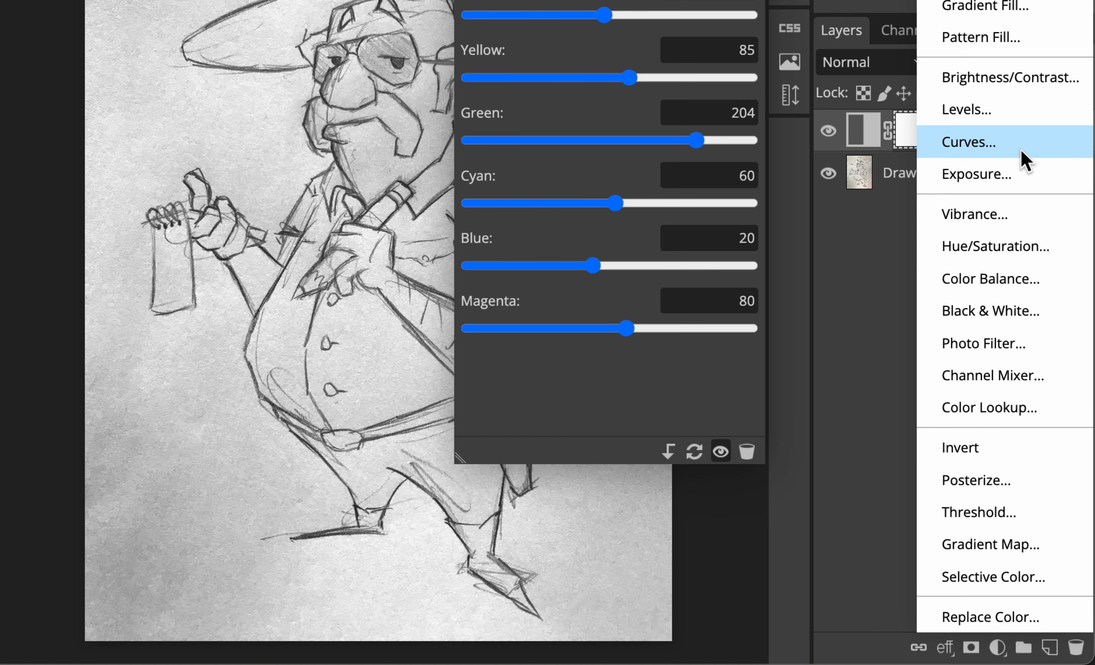
pyautogui.click(1022, 152)
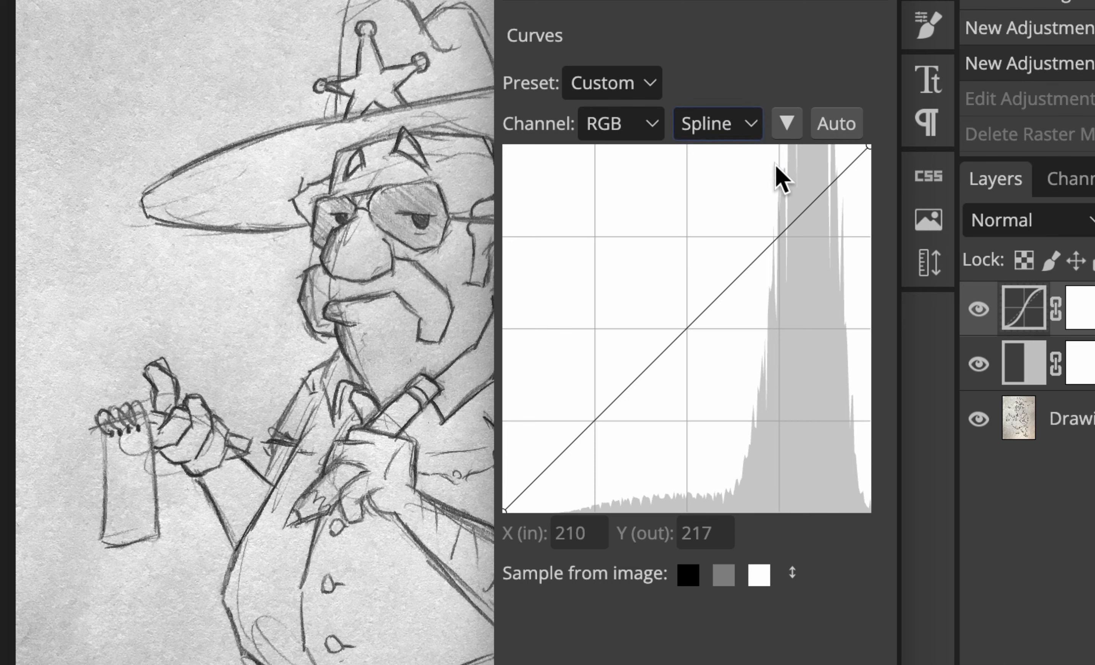
# Shape the RGB curve into an S with a highlight point at input 215, output 249 and a shadow point at input 61, output 22
pyautogui.click(816, 195)
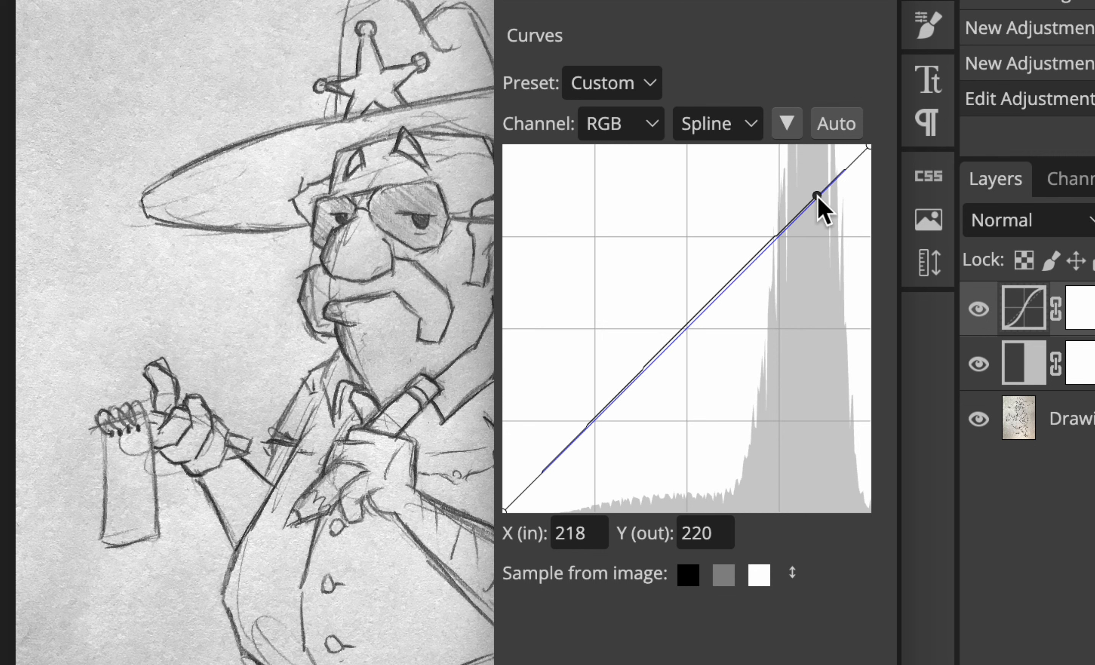
pyautogui.moveTo(816, 196); pyautogui.dragTo(812, 153)
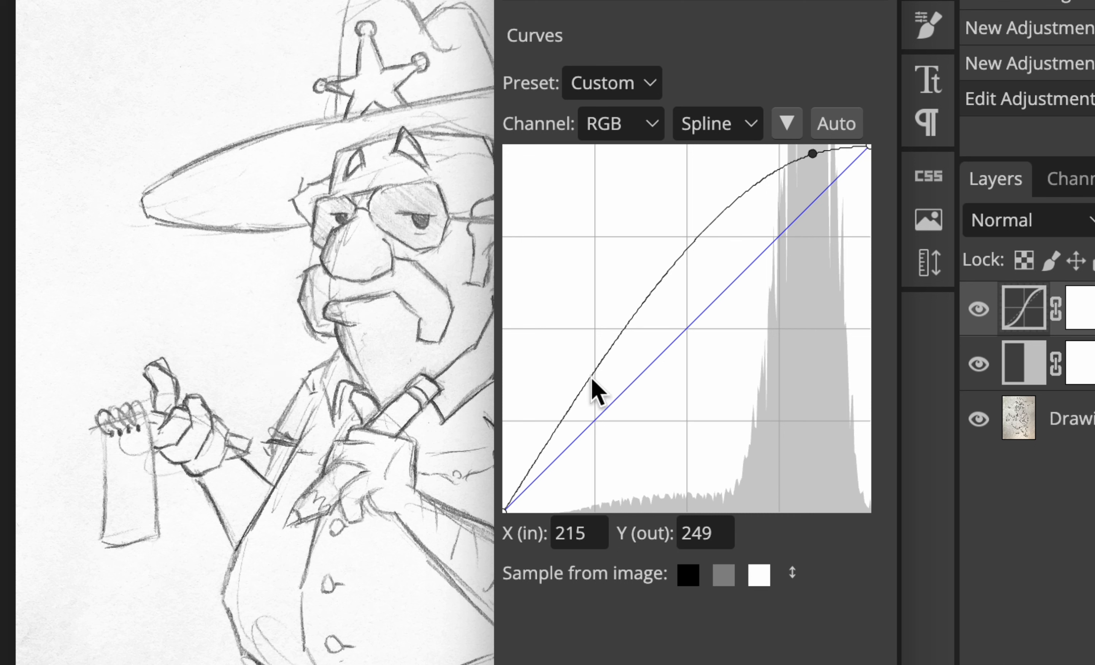
pyautogui.click(566, 416)
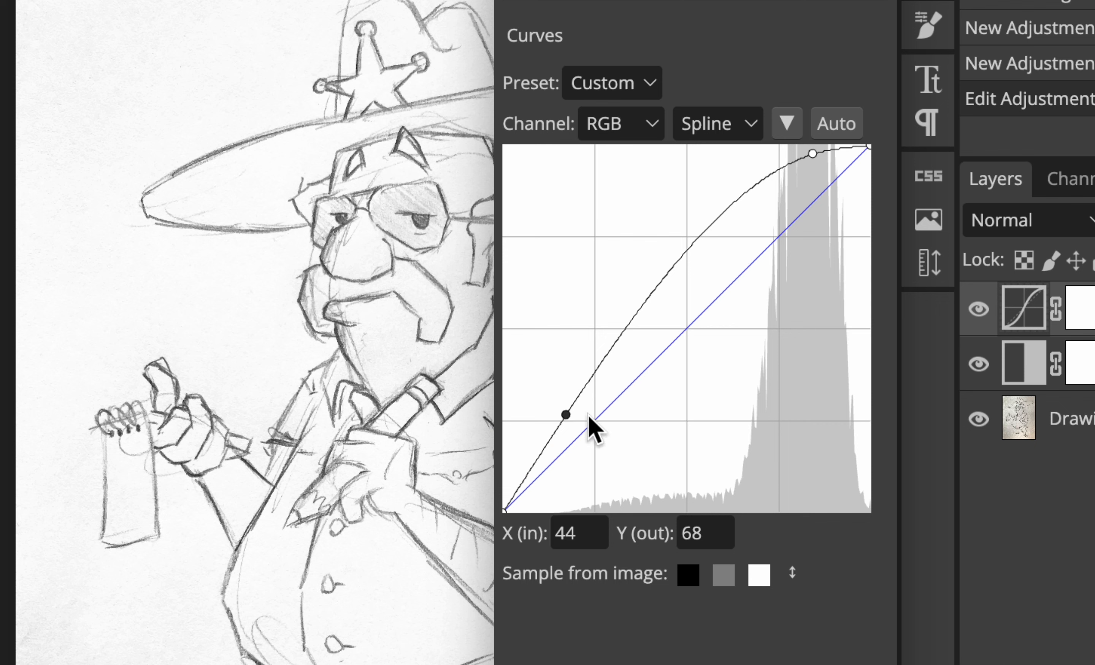
pyautogui.click(567, 412)
pyautogui.moveTo(568, 412); pyautogui.dragTo(590, 481)
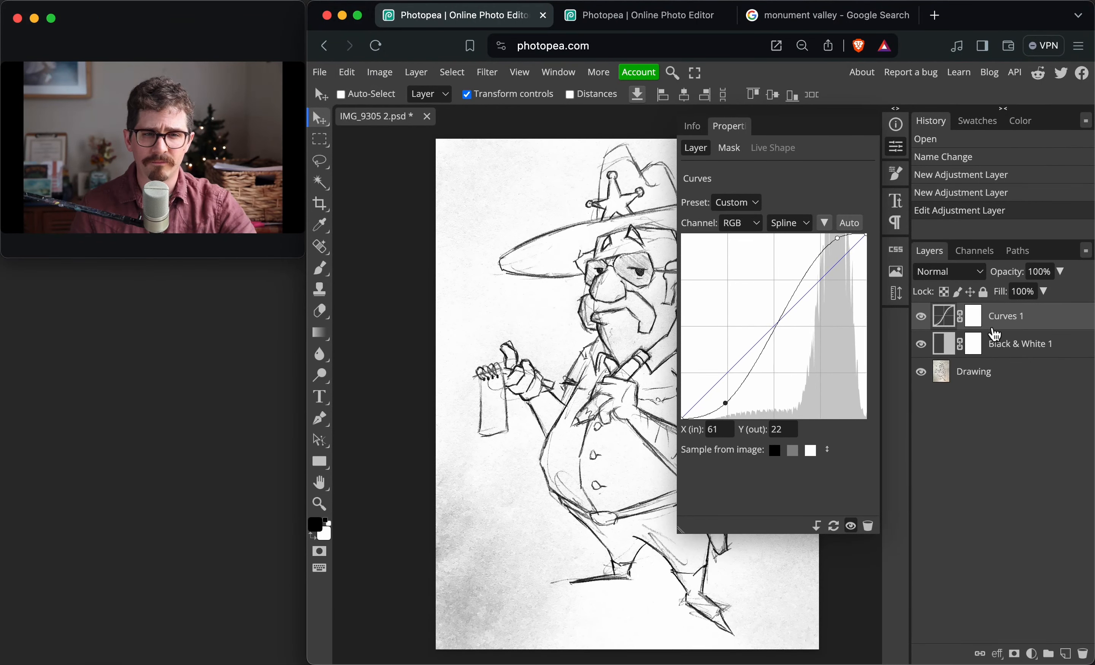
pyautogui.click(898, 155)
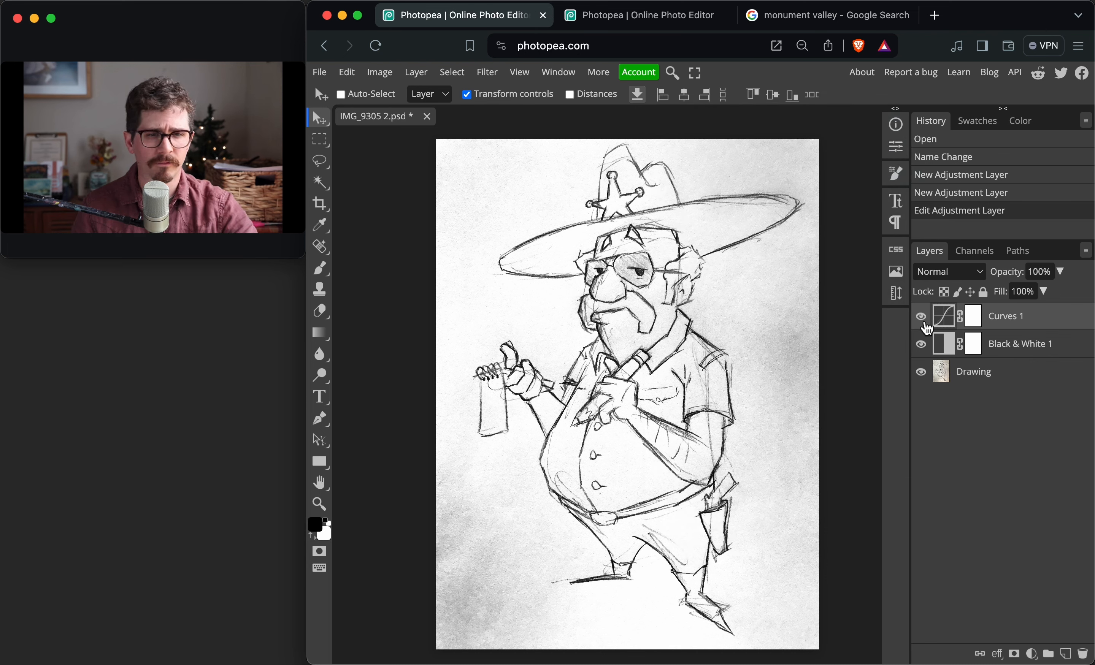
# Toggle the Curves 1 layer's visibility to compare the sketch before and after the contrast adjustment
pyautogui.click(924, 320)
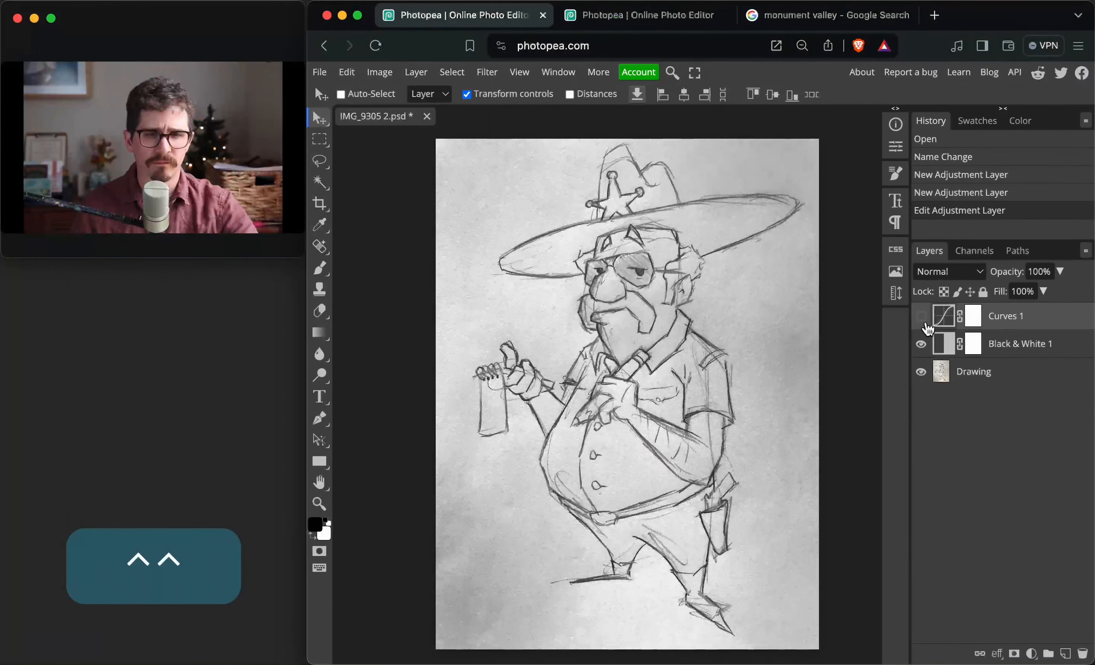
pyautogui.click(755, 302)
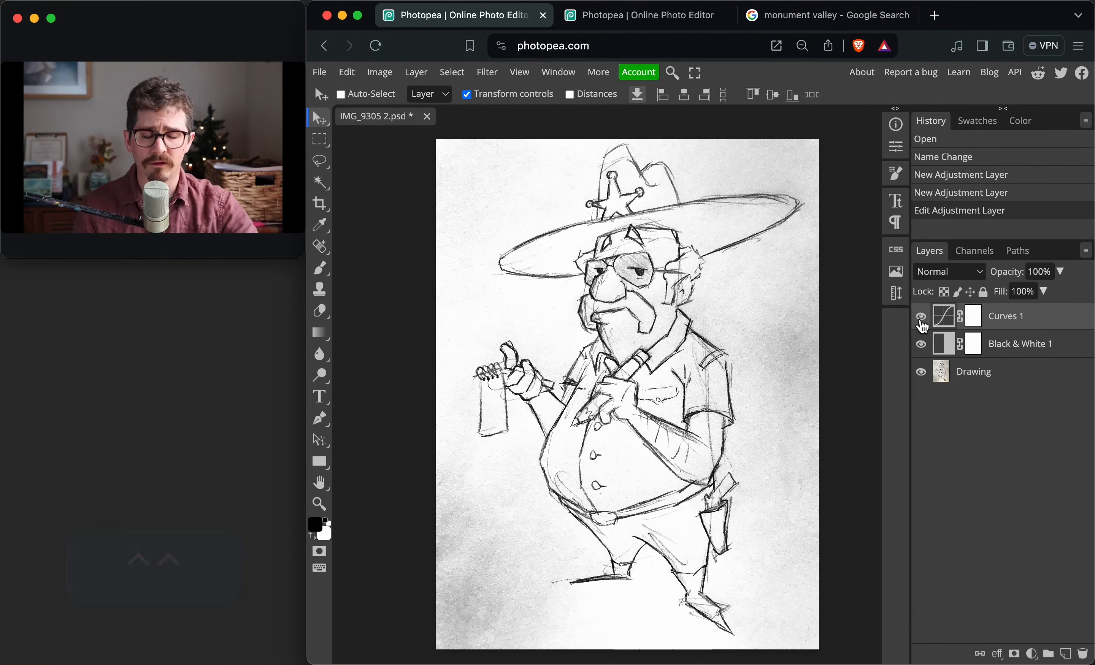
pyautogui.click(923, 321)
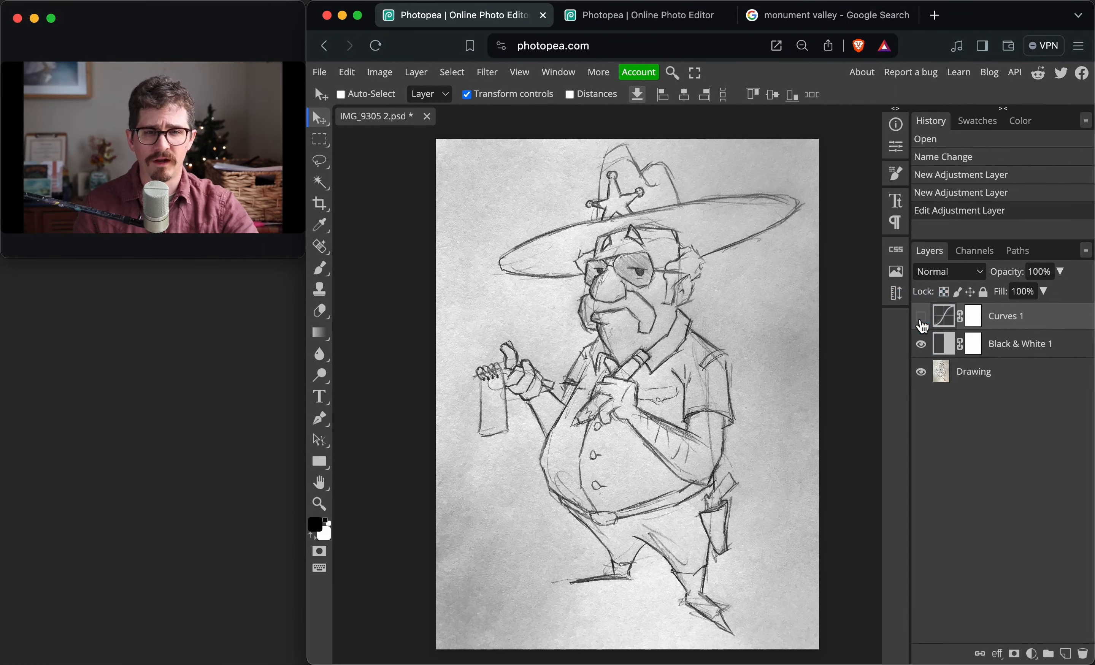
pyautogui.click(922, 321)
pyautogui.click(922, 321)
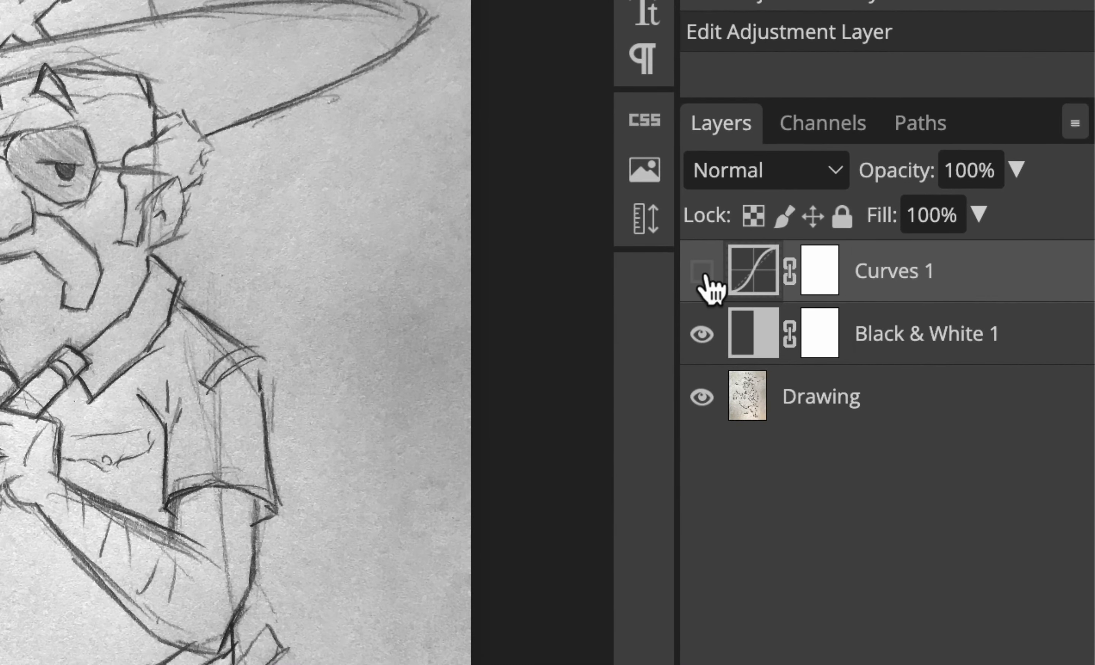
pyautogui.click(703, 273)
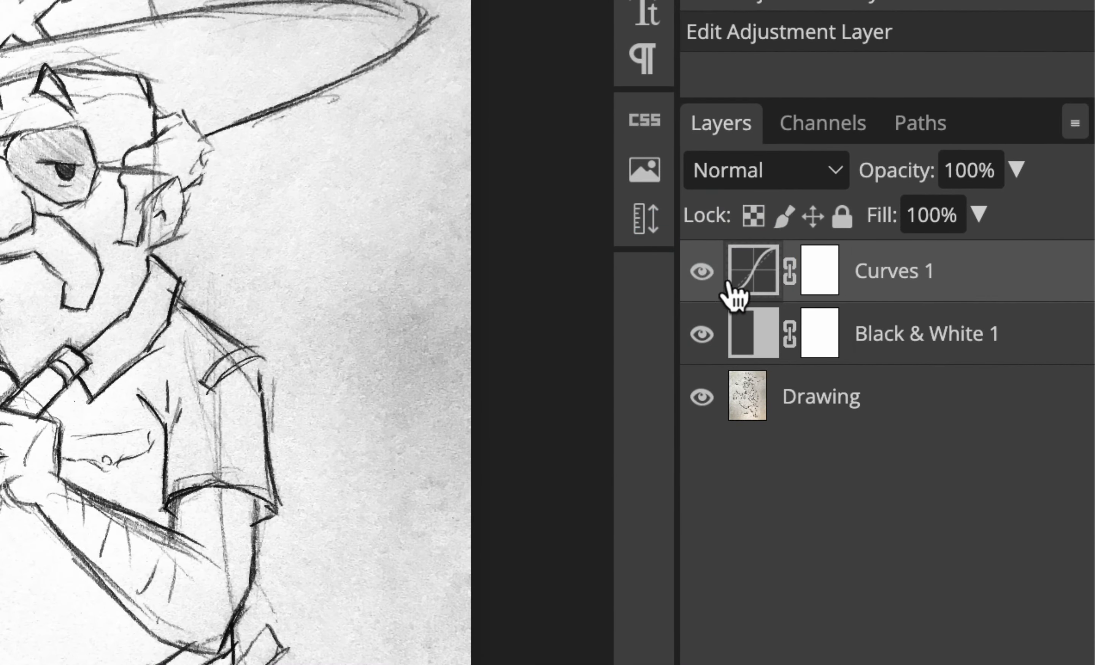
pyautogui.click(696, 269)
pyautogui.click(701, 274)
pyautogui.click(702, 274)
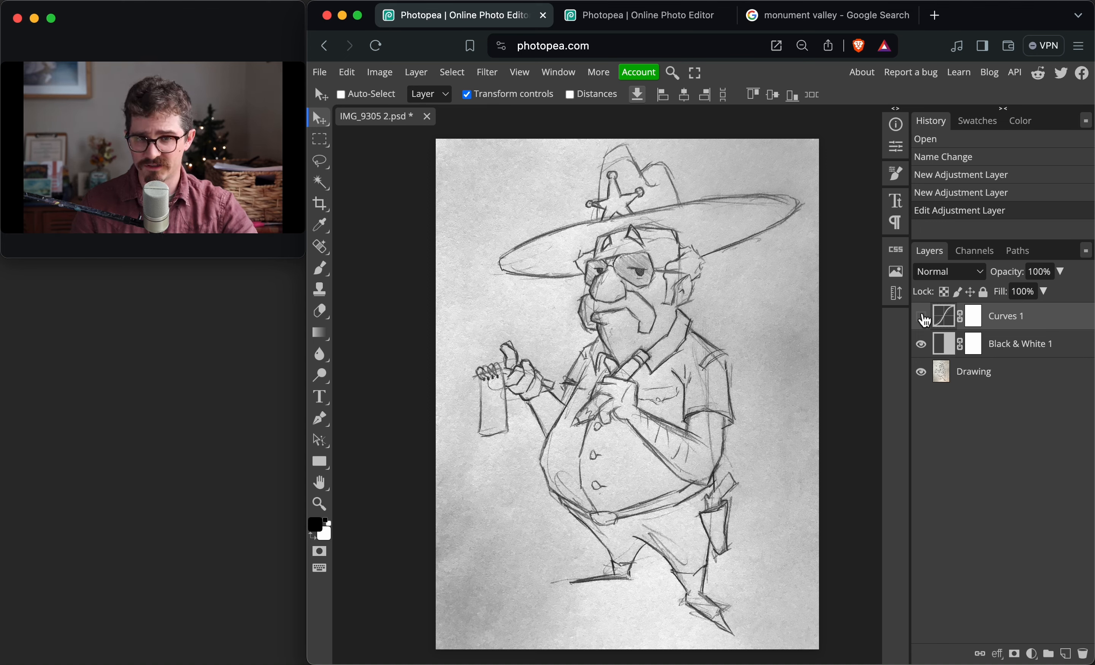
pyautogui.click(924, 319)
pyautogui.click(923, 318)
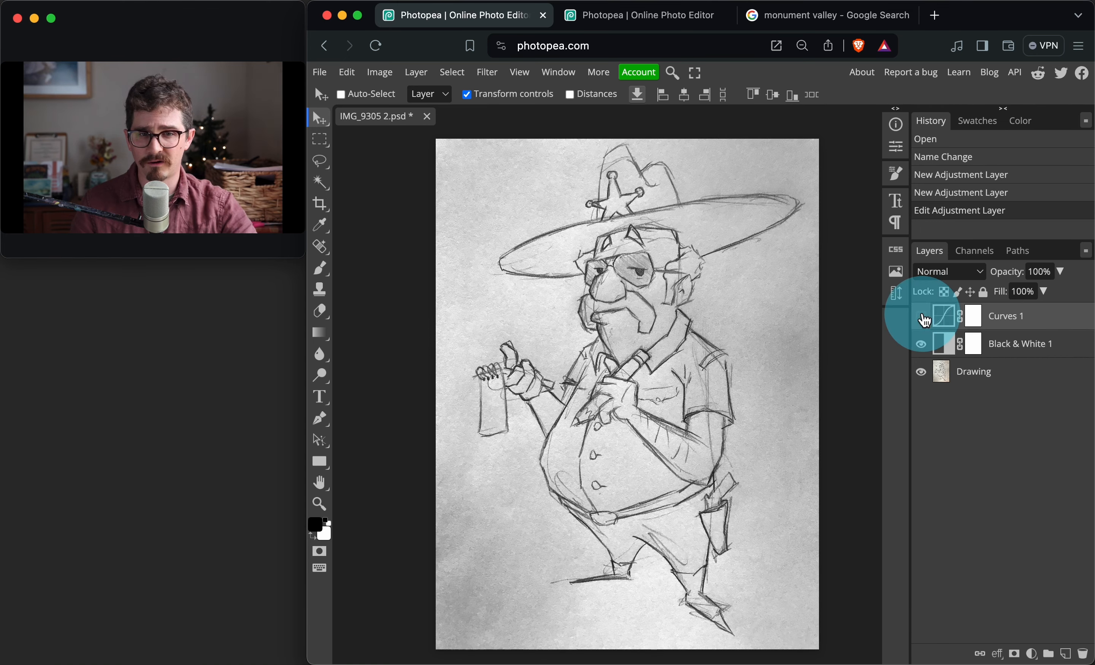
pyautogui.click(924, 318)
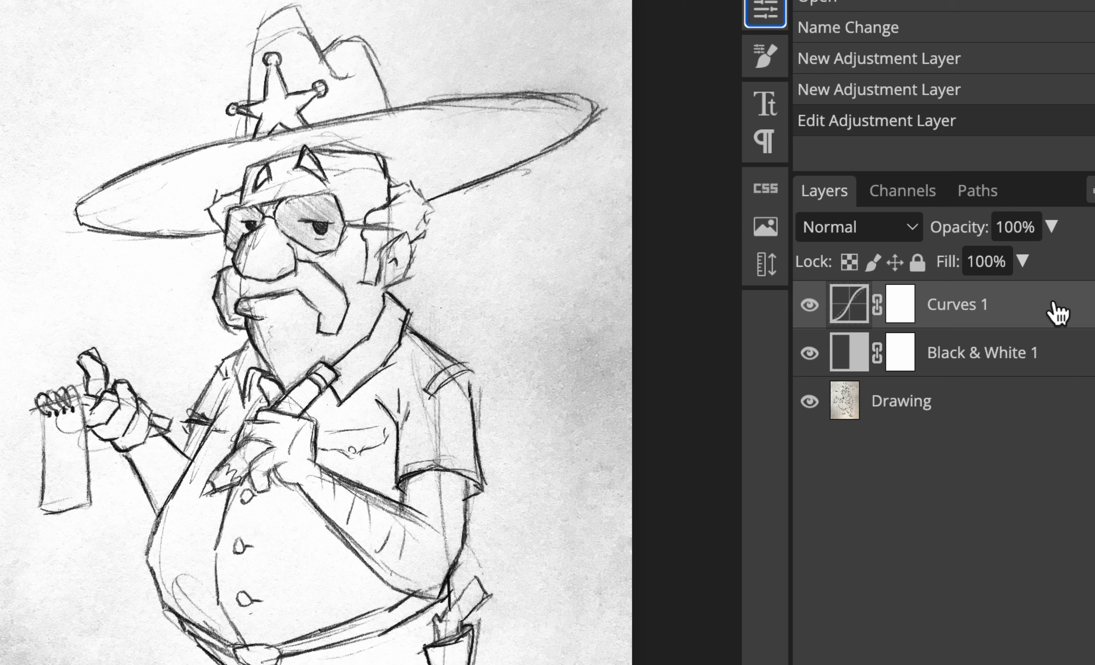
# Group the Curves 1, Black & White 1 and Drawing layers into one folder
pyautogui.click(1039, 419)
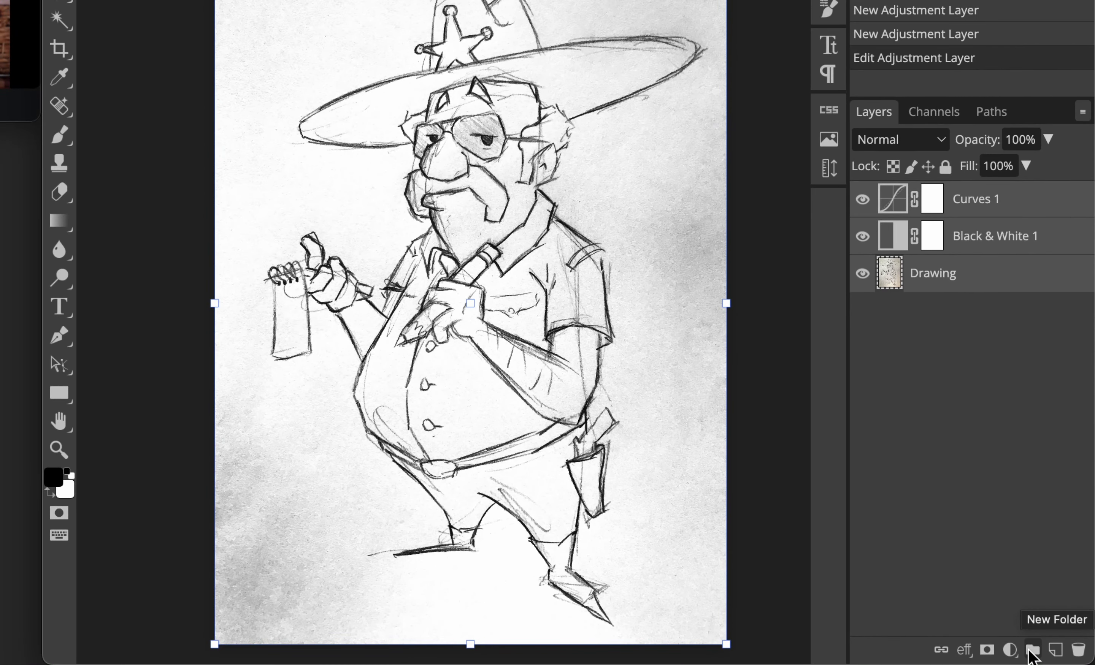
pyautogui.click(1031, 651)
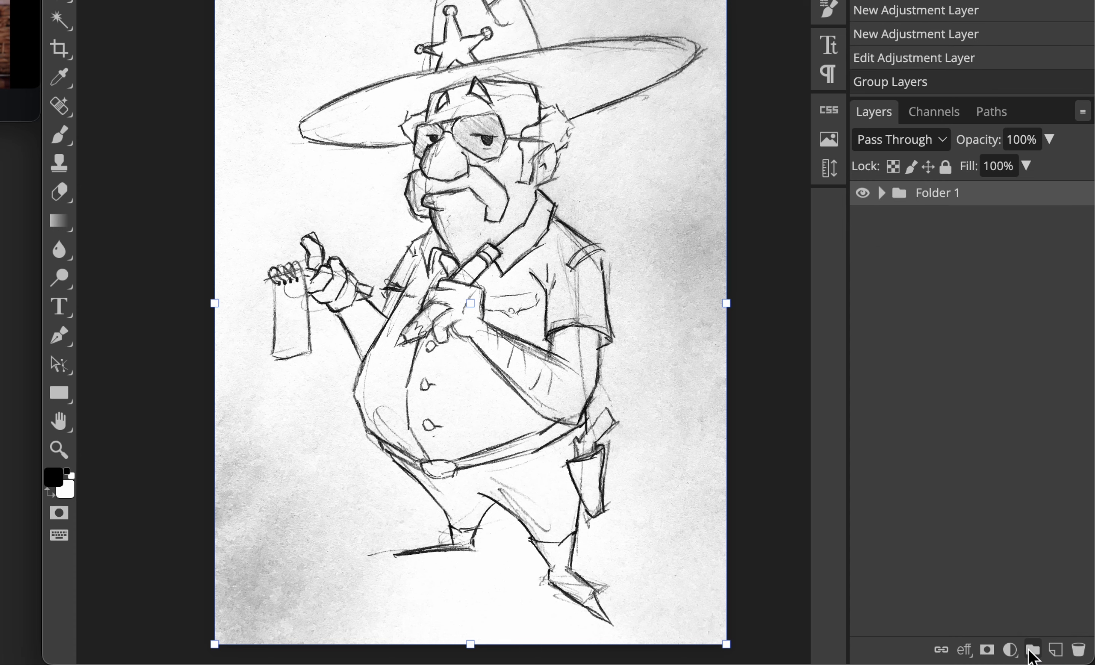
pyautogui.hotkey('ctrl', 'z')
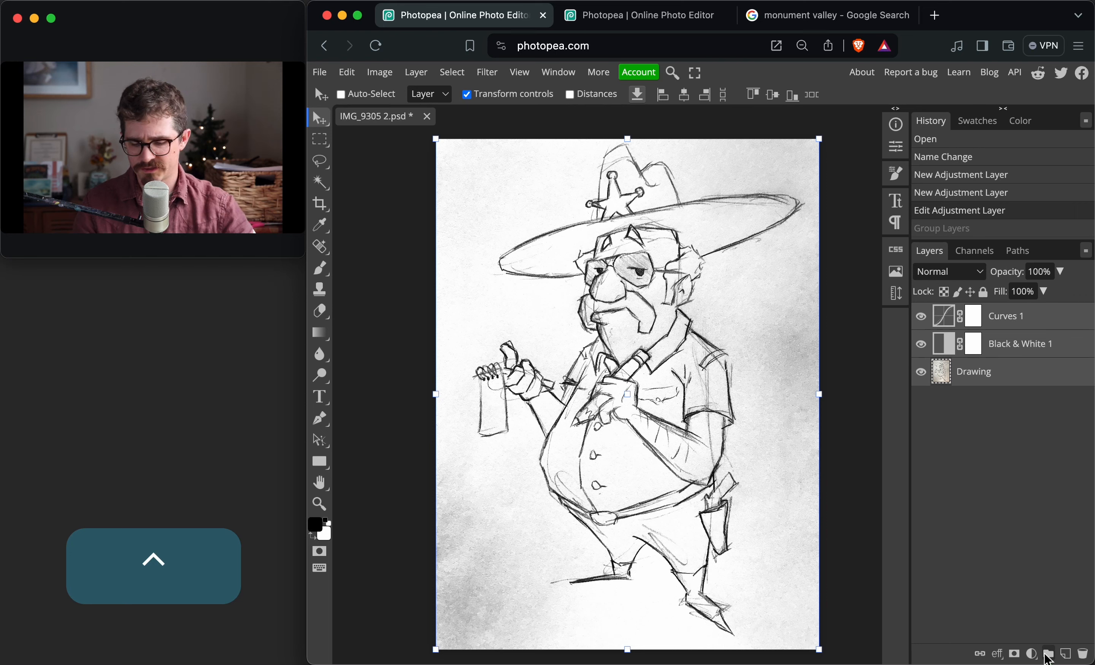
pyautogui.press('ctrl')
pyautogui.hotkey('ctrl', 'g')
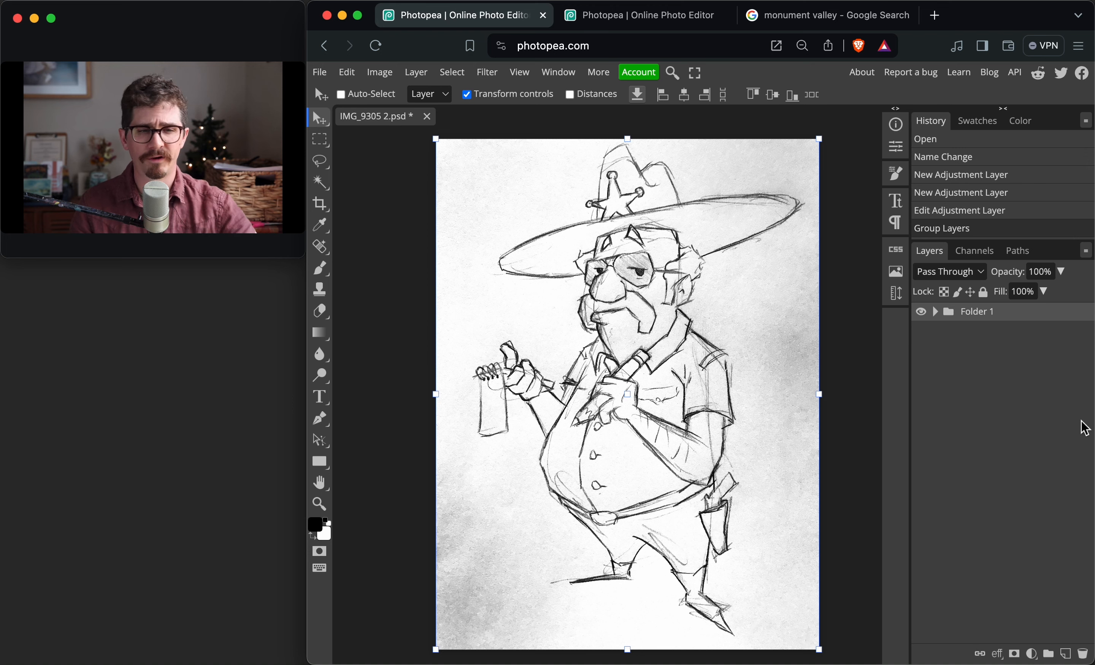
# Rename the new layer folder as Drawing
pyautogui.click(980, 314)
pyautogui.click(980, 320)
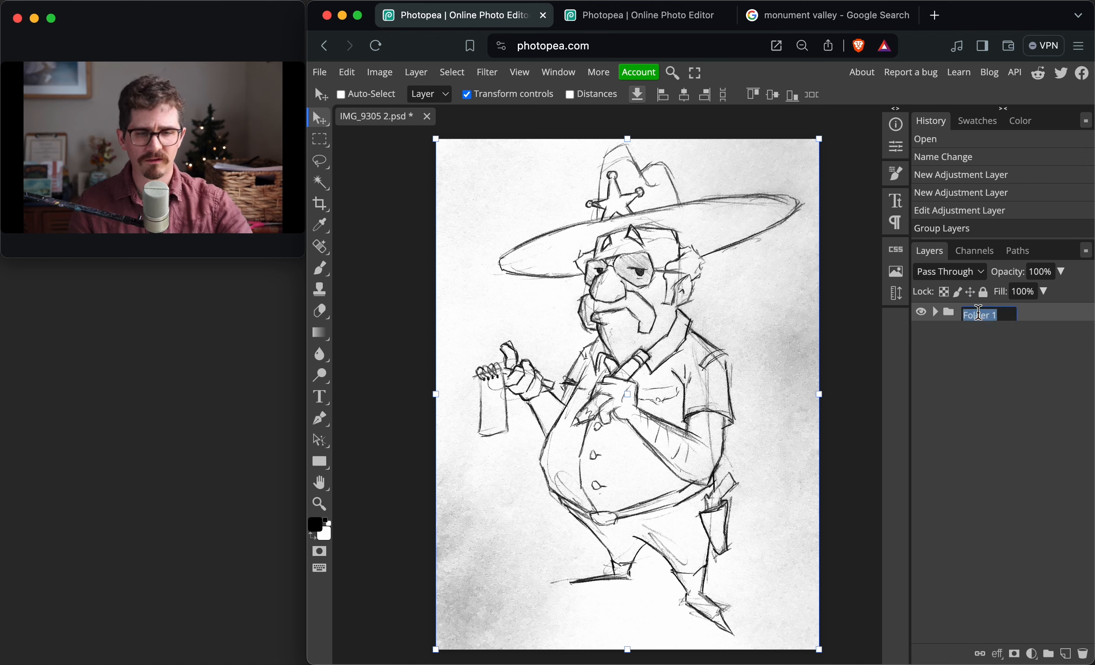
pyautogui.write('Drawing')
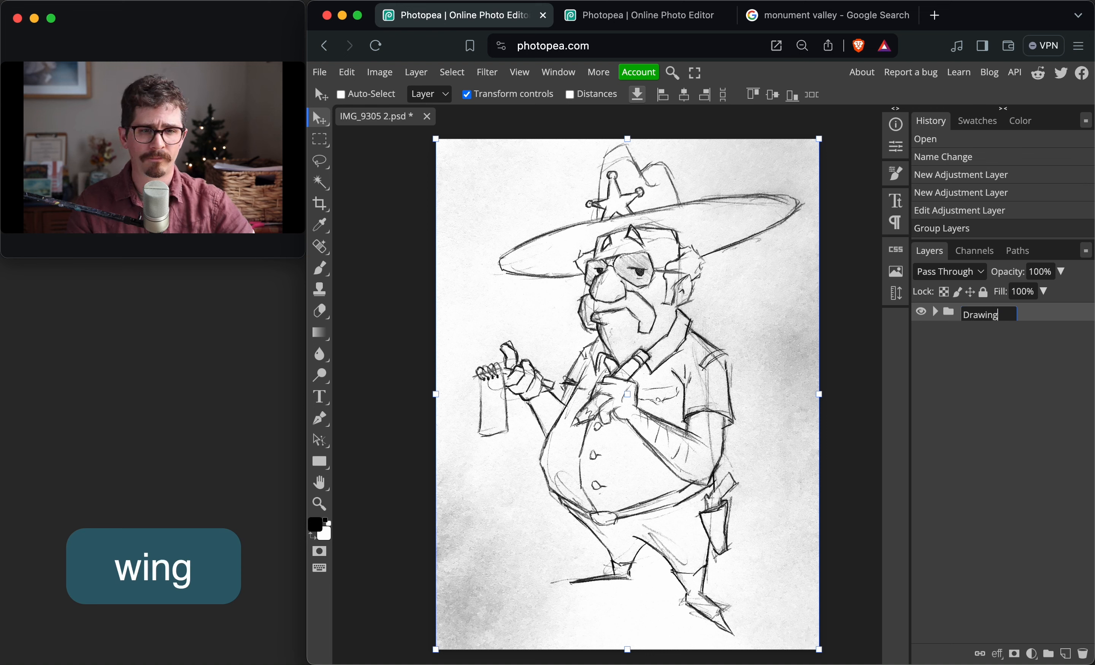
pyautogui.press('Return')
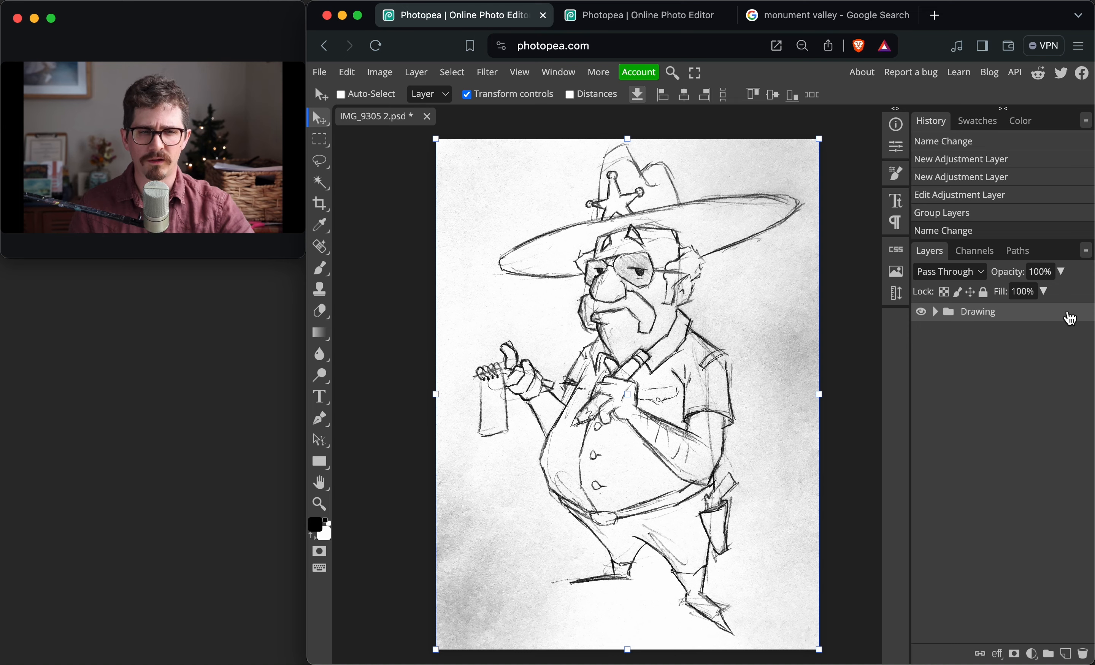
# Duplicate the Drawing folder and merge the copy into a single layer
pyautogui.press('ctrl')
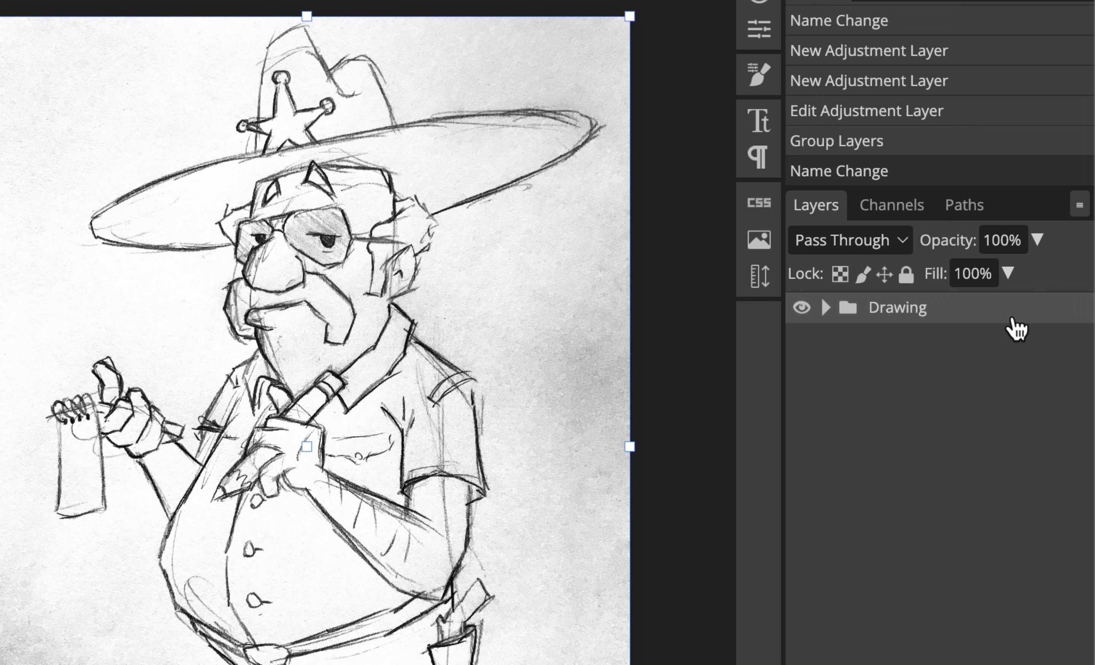
pyautogui.rightClick(1014, 322)
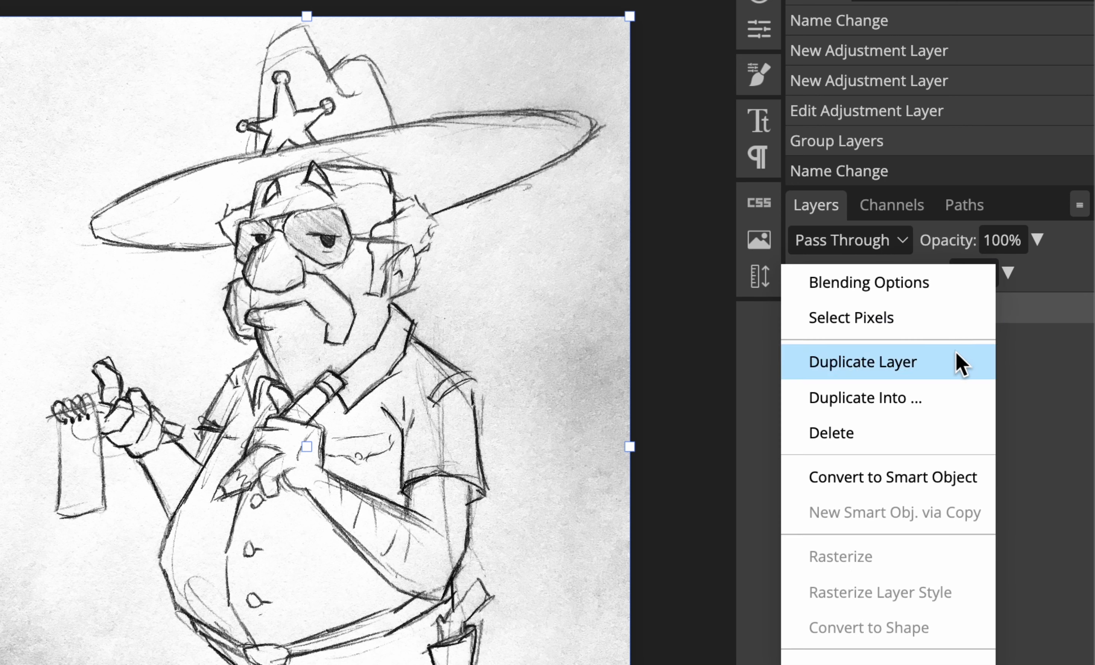
pyautogui.click(960, 362)
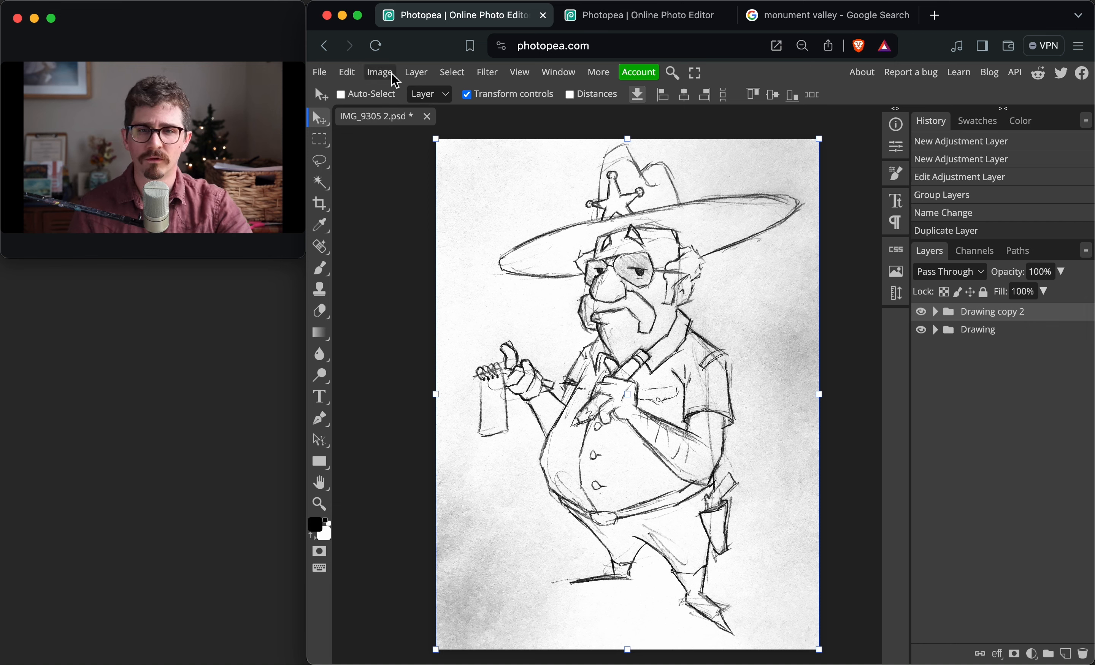
pyautogui.click(415, 76)
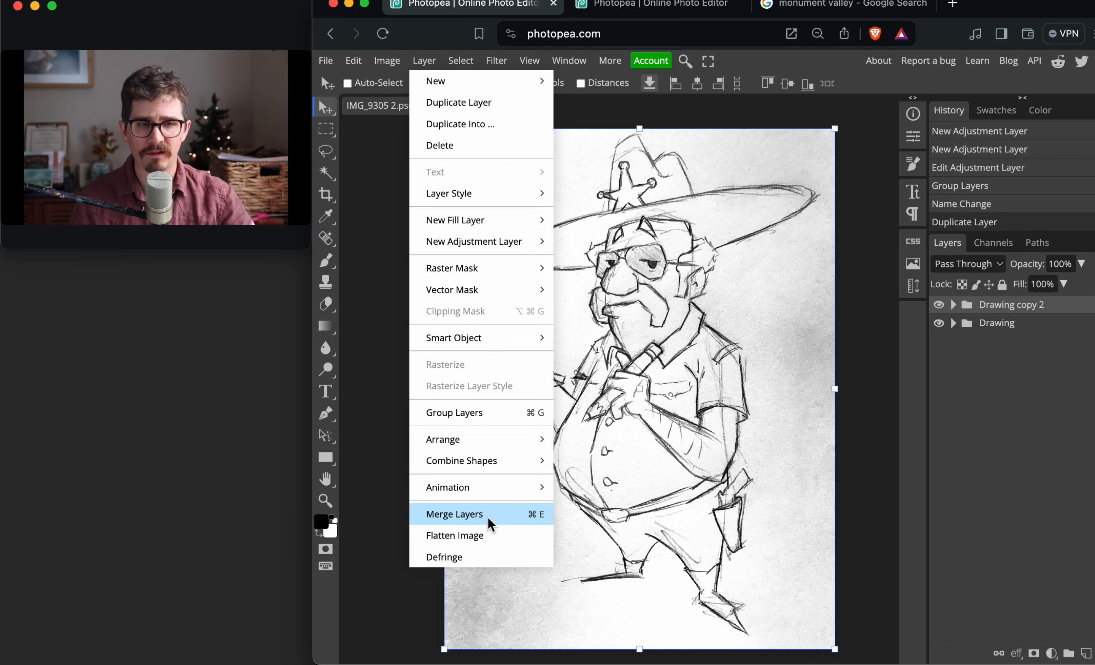
pyautogui.click(489, 515)
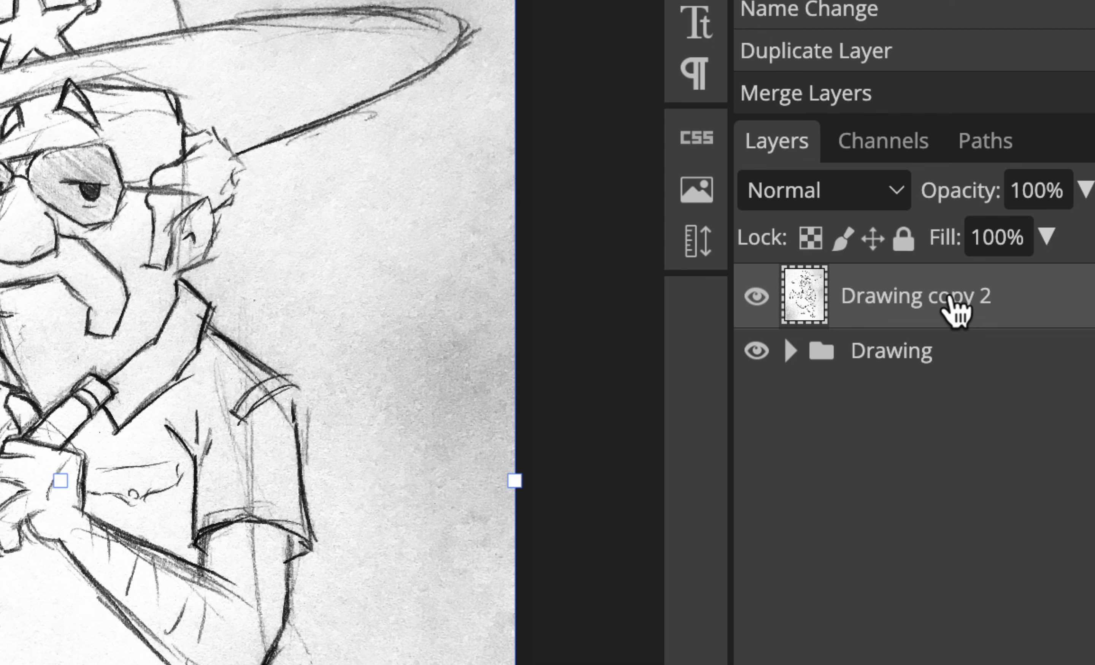
# Rename the merged copy layer as Edited Drawing
pyautogui.doubleClick(949, 297)
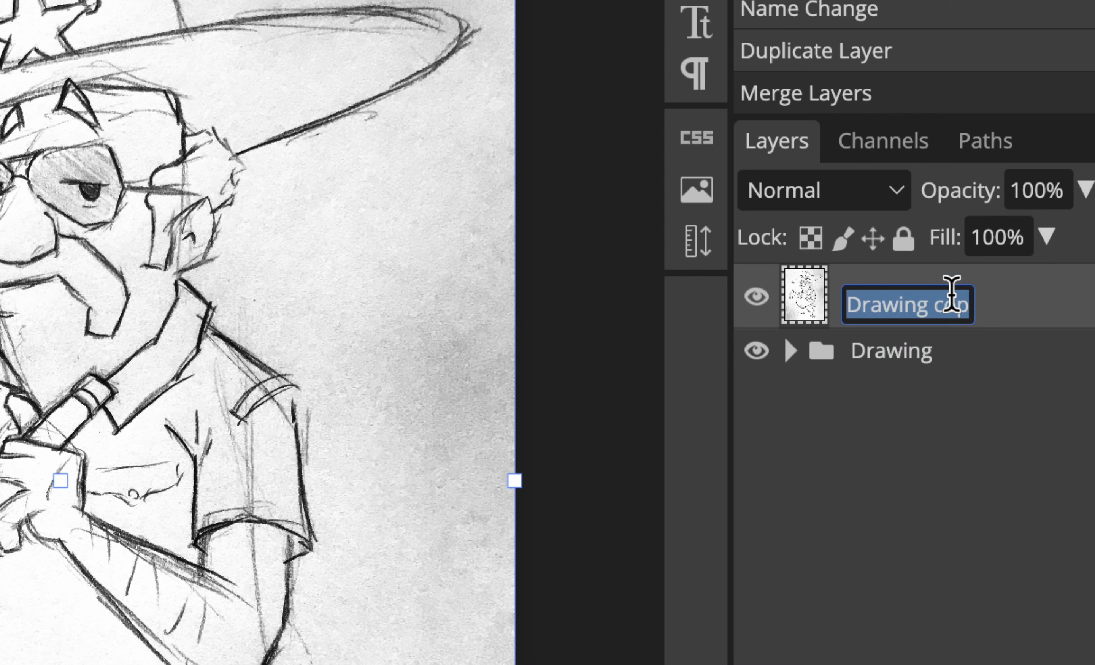
pyautogui.press('shift')
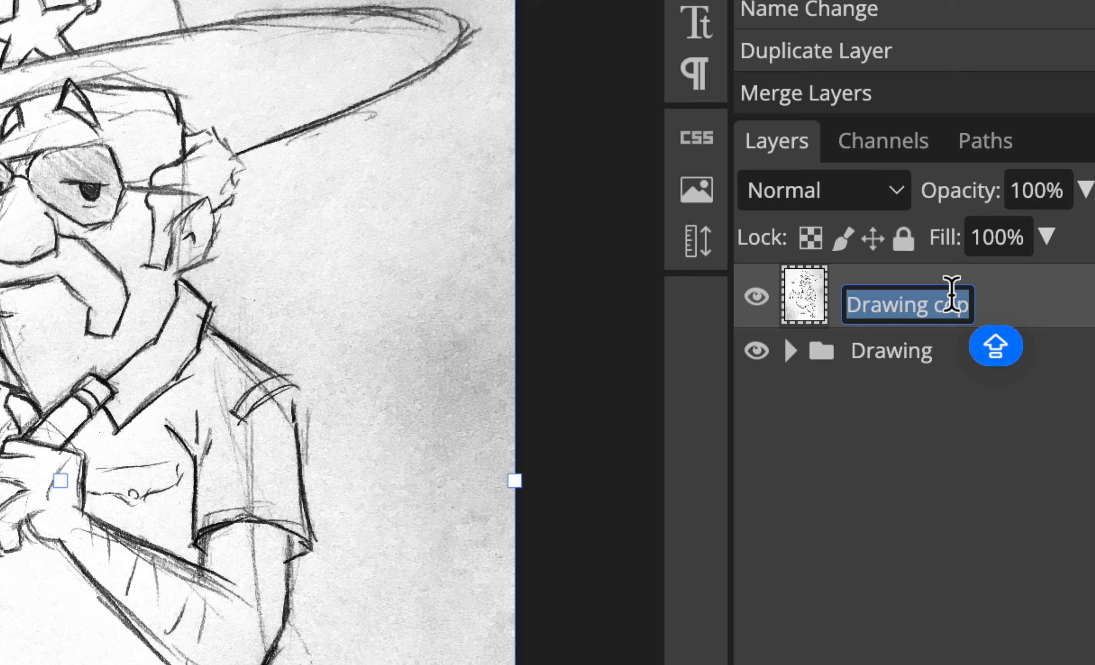
pyautogui.write('Edited ')
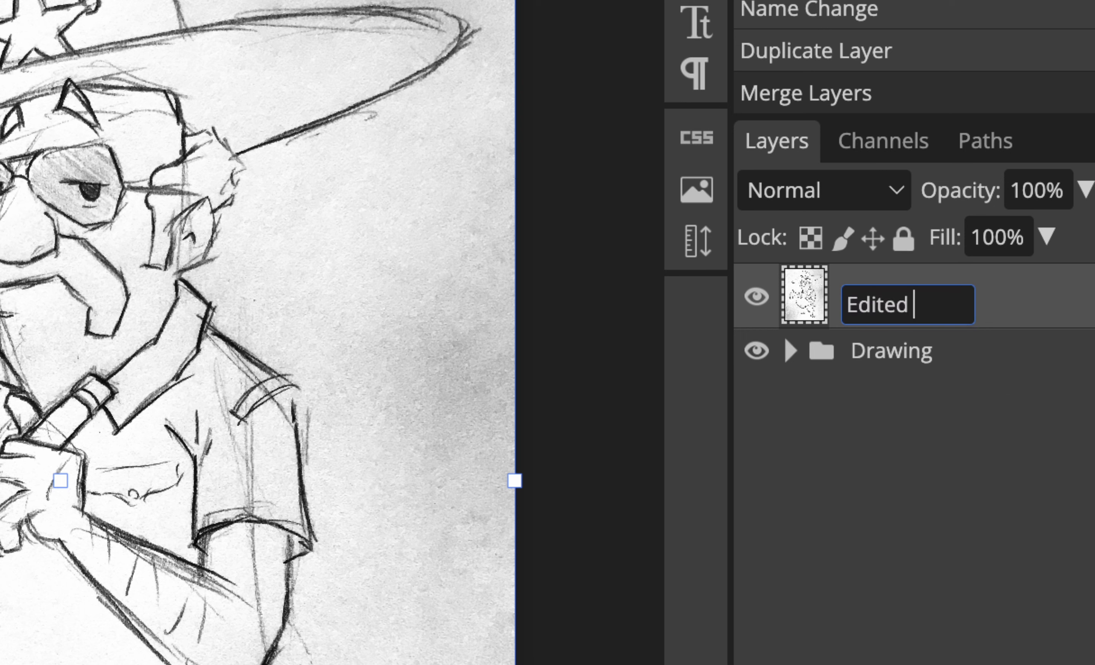
pyautogui.write('Drawing')
pyautogui.press('Return')
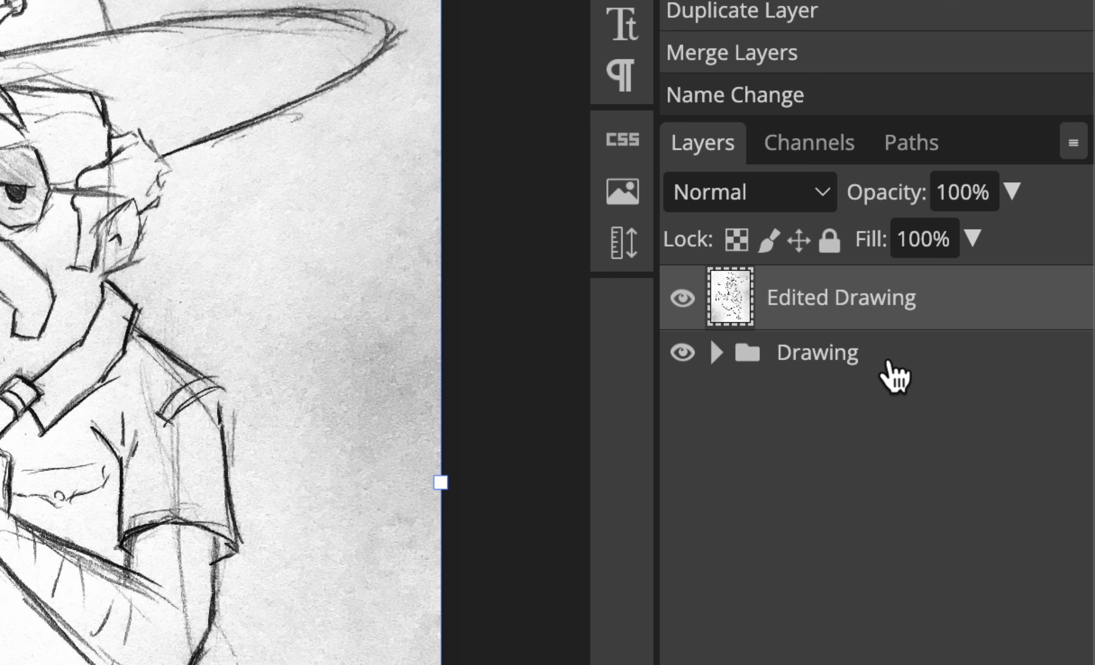
# Hide the Drawing folder and make the Edited Drawing layer active
pyautogui.click(895, 377)
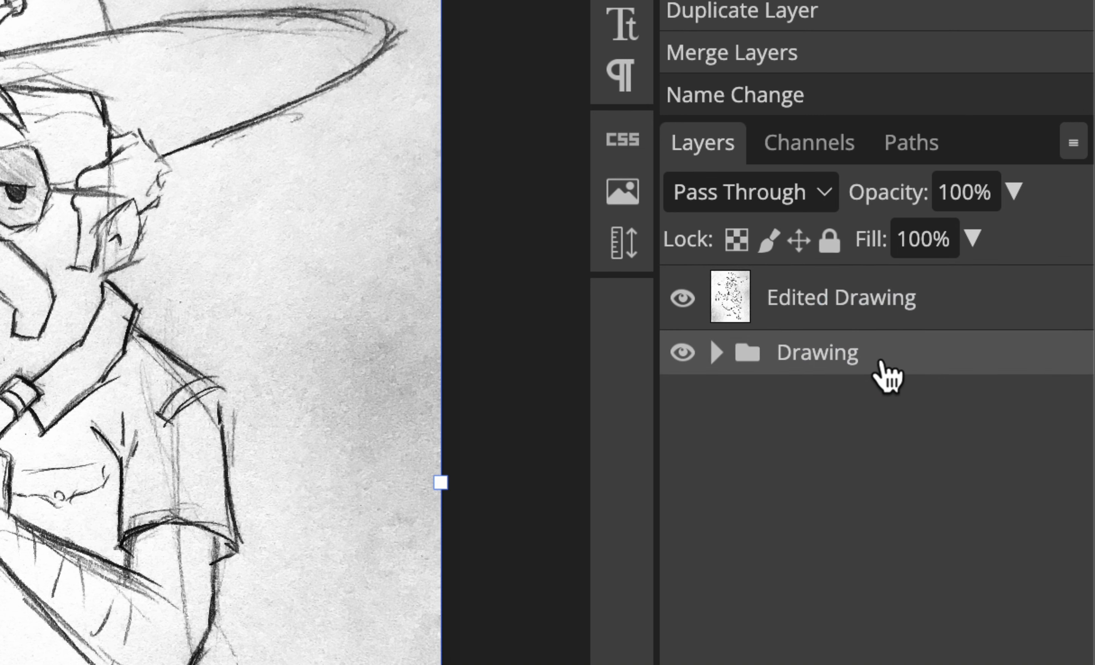
pyautogui.click(683, 352)
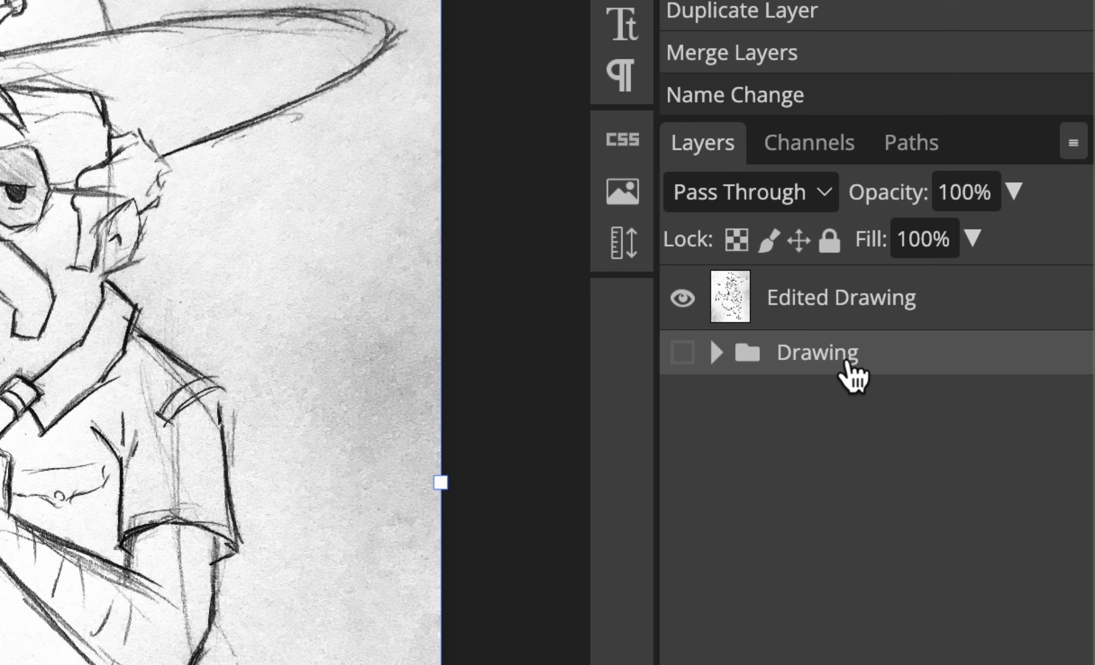
pyautogui.click(835, 306)
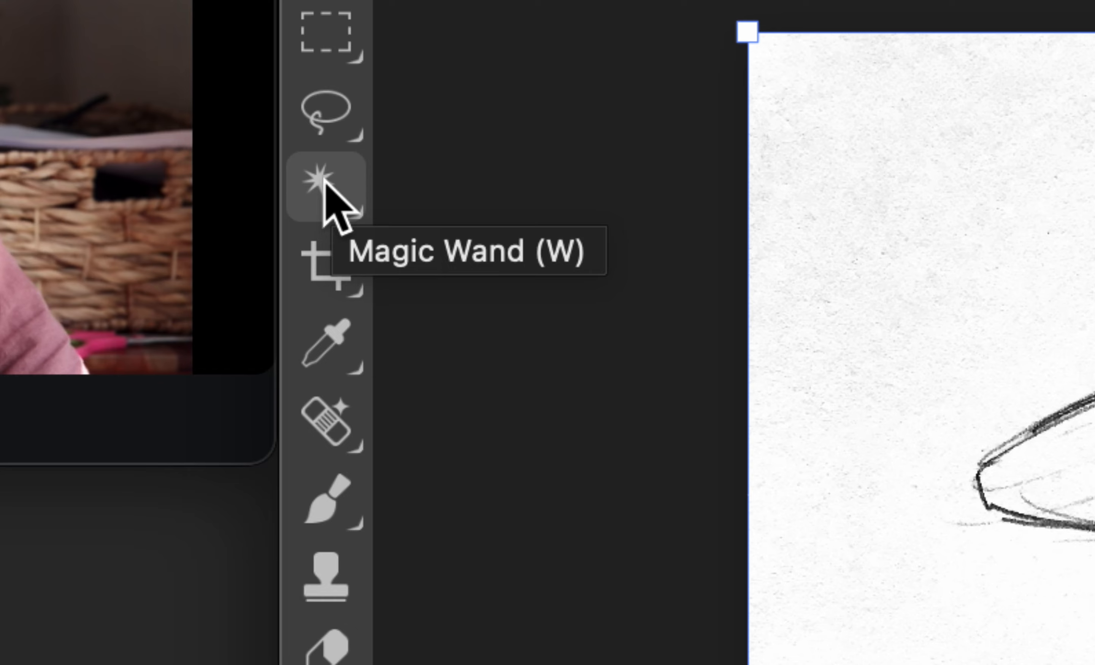
# Select the paper background left of the hat's crown with the Magic Wand at a tolerance of 4
pyautogui.click(308, 211)
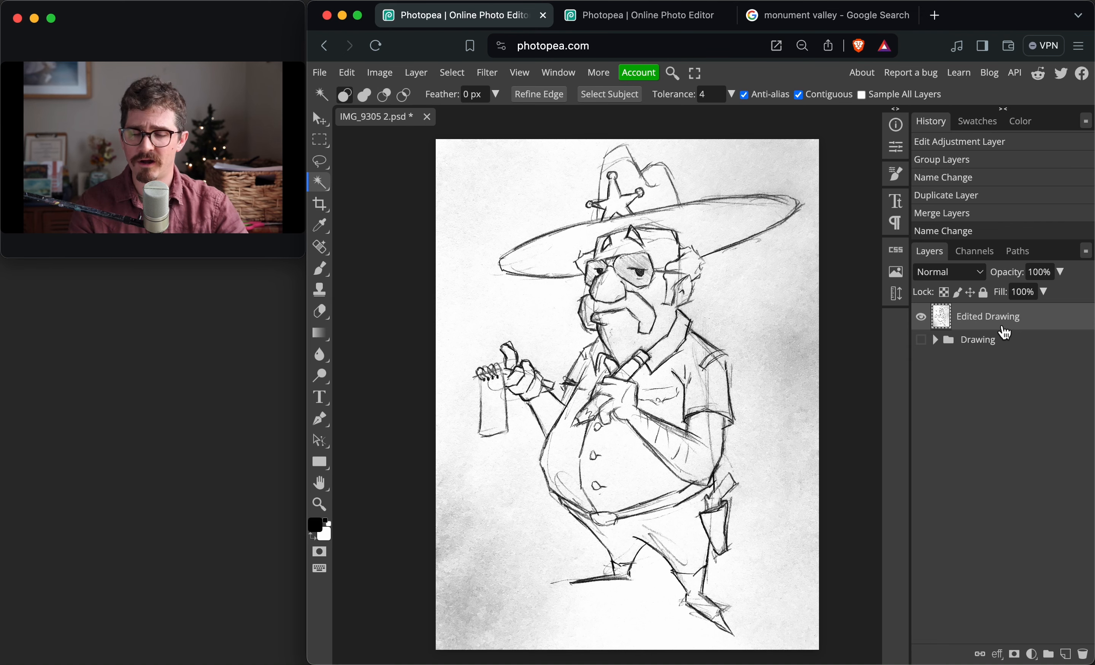
pyautogui.click(724, 90)
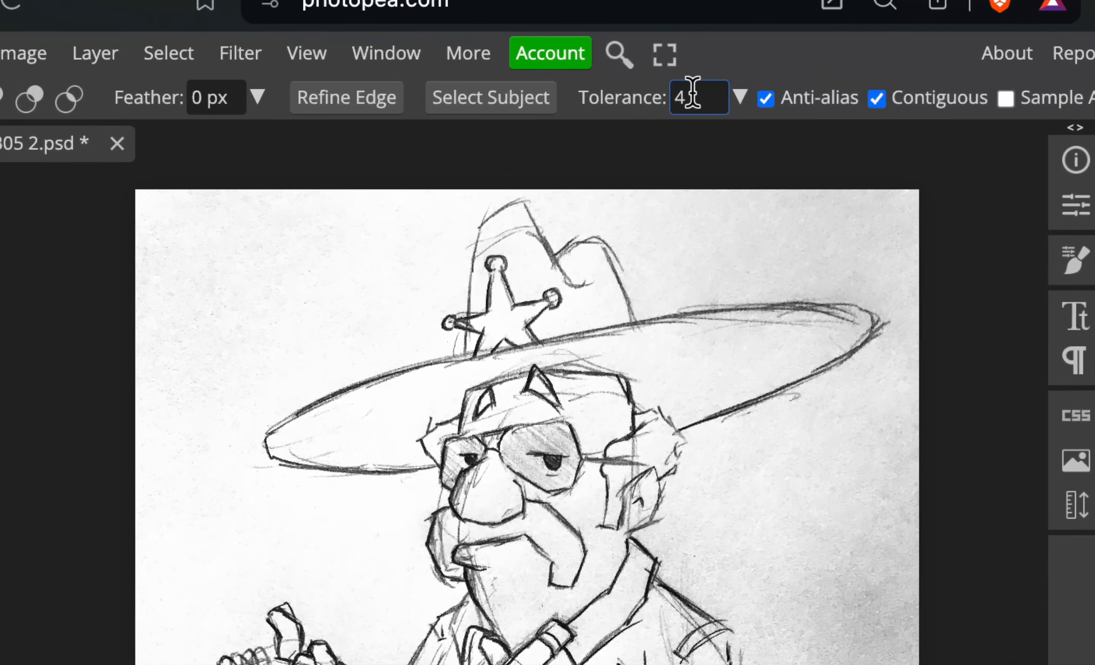
pyautogui.doubleClick(679, 94)
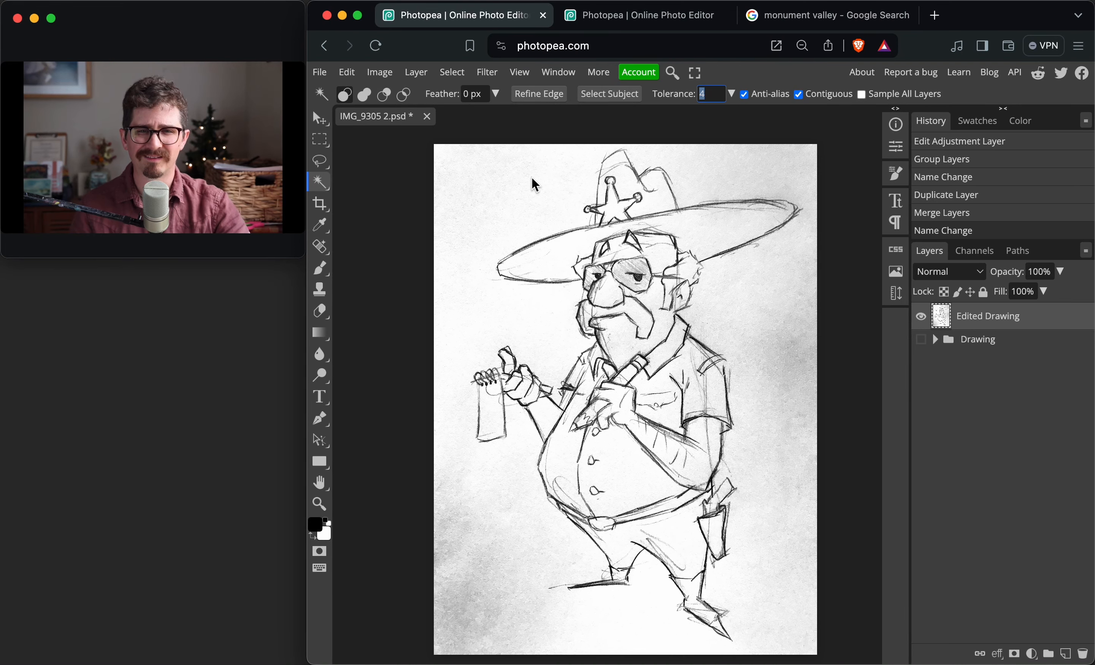
pyautogui.click(532, 179)
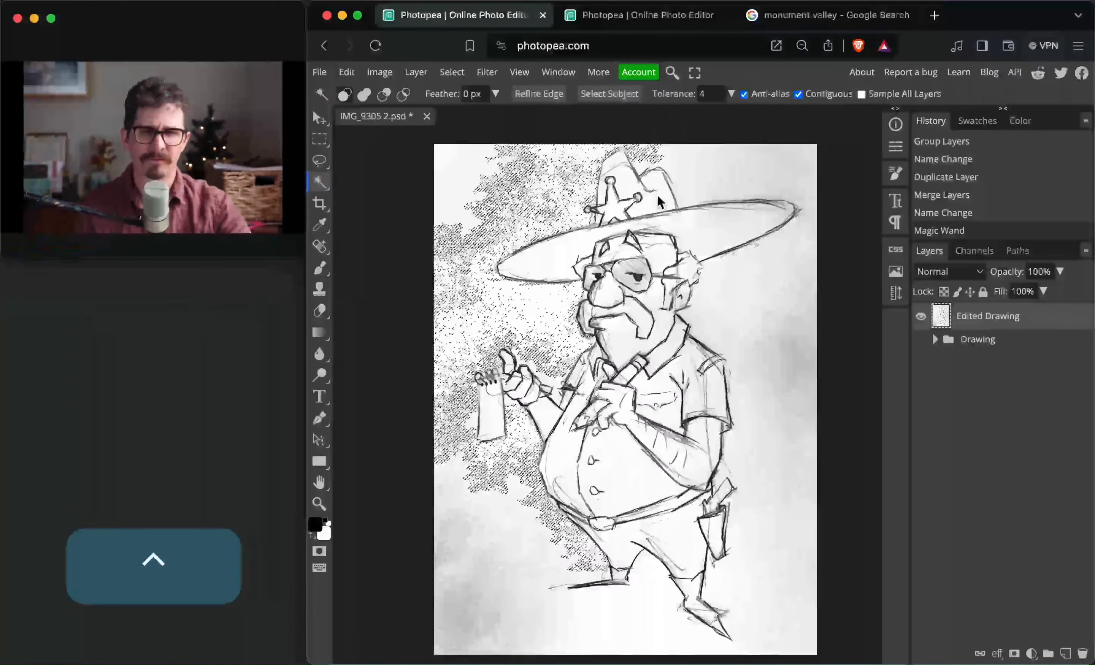
# Examine how completely the Magic Wand selection covers the paper around the notepad, hand and lower background
pyautogui.press('super+equal')
pyautogui.press('super+equal')
pyautogui.press('super+equal')
pyautogui.press('super+equal')
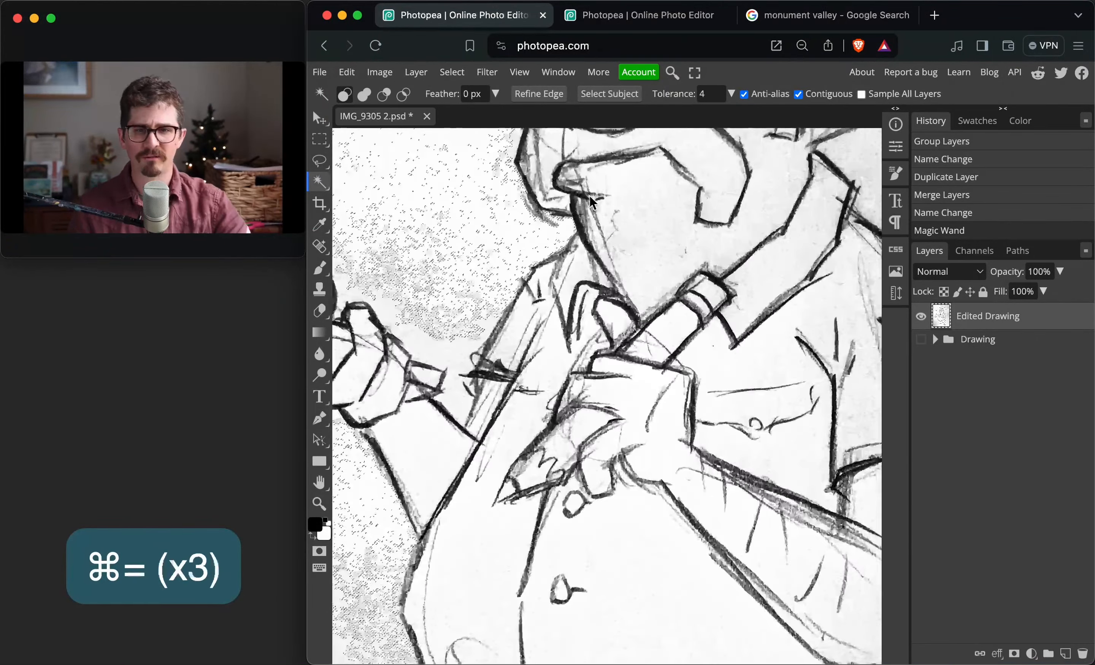
pyautogui.scroll(5, 458, 184)
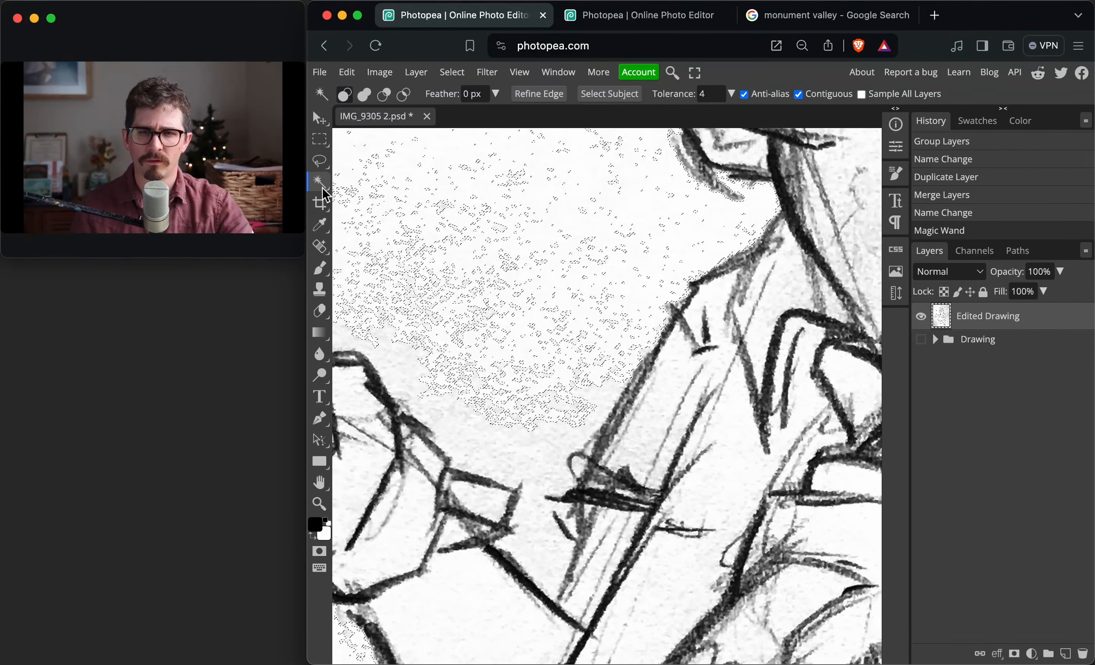
pyautogui.scroll(-5, 511, 243)
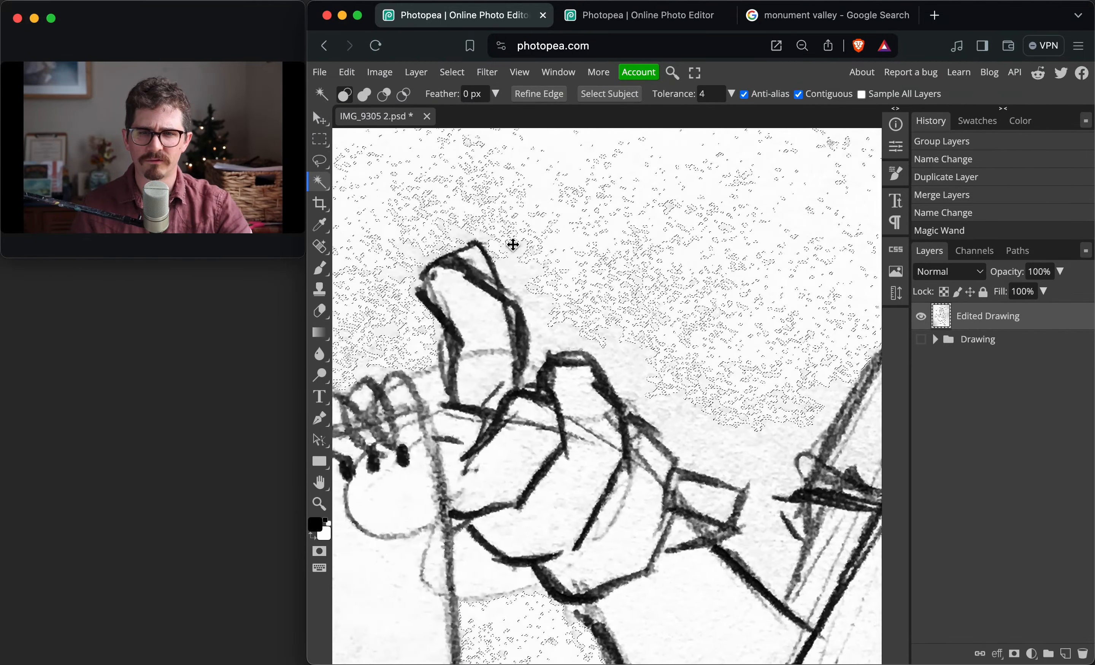
pyautogui.hscroll(-10, 511, 243)
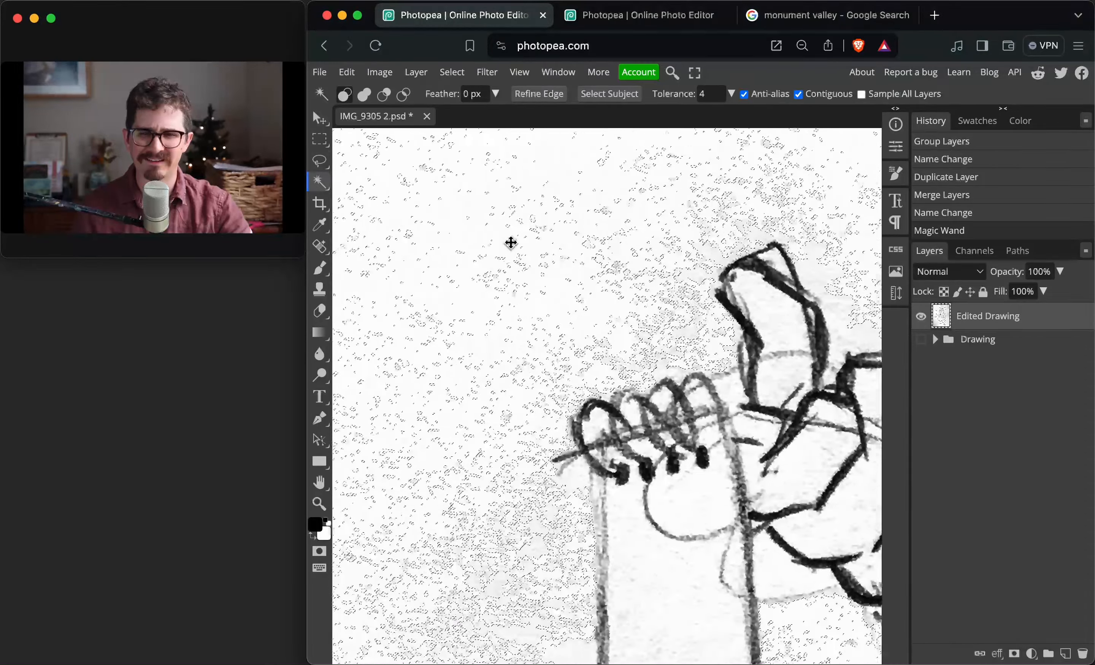
pyautogui.scroll(-8, 510, 243)
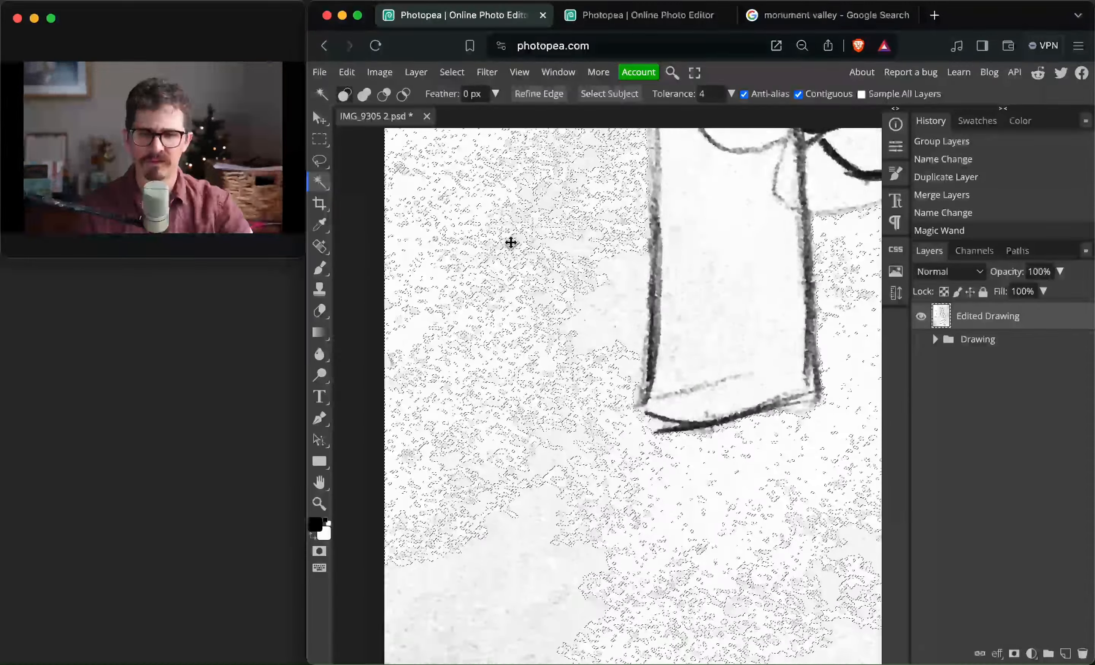
pyautogui.scroll(-5, 510, 243)
pyautogui.hscroll(3, 511, 242)
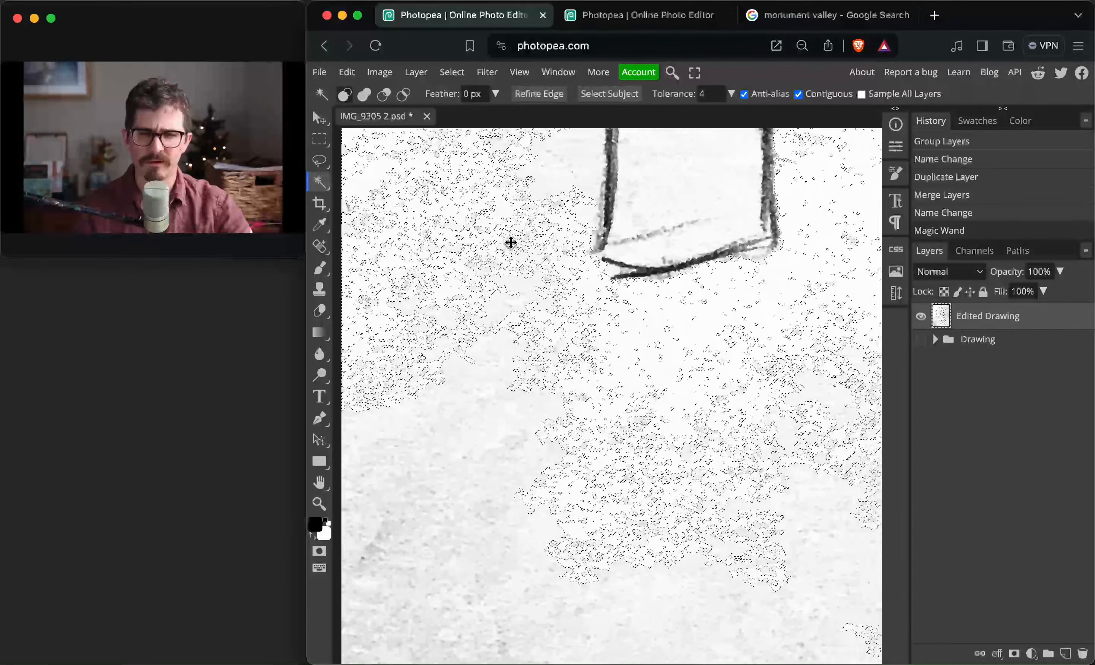
pyautogui.scroll(-1, 511, 243)
pyautogui.hscroll(3, 511, 242)
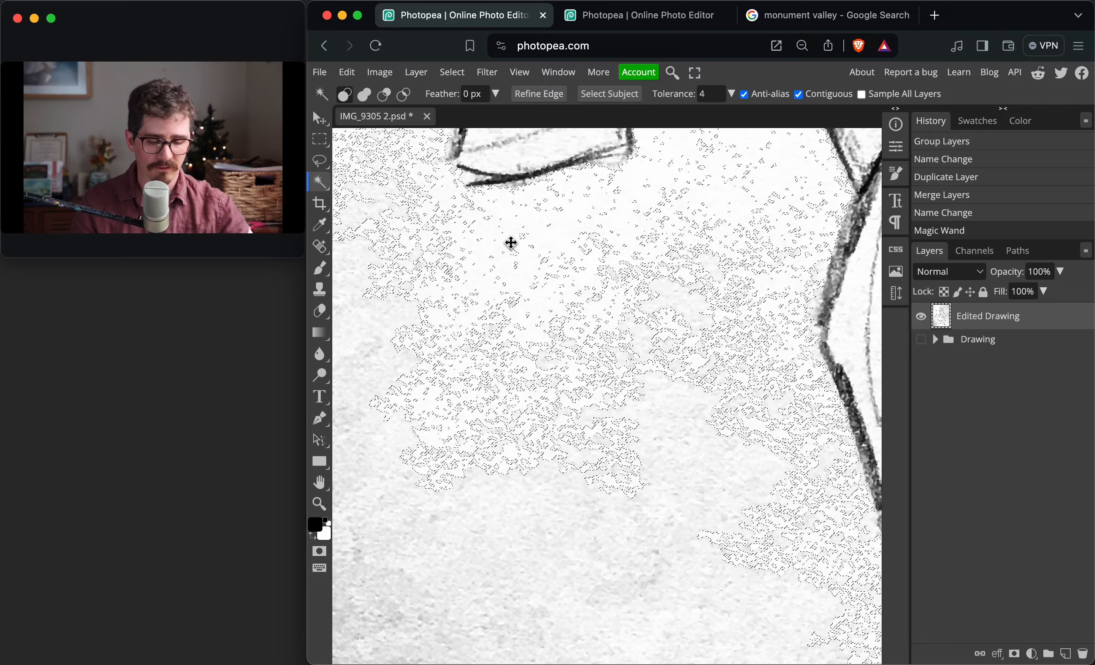
pyautogui.press('super+minus')
pyautogui.press('super+minus')
pyautogui.press('super+minus')
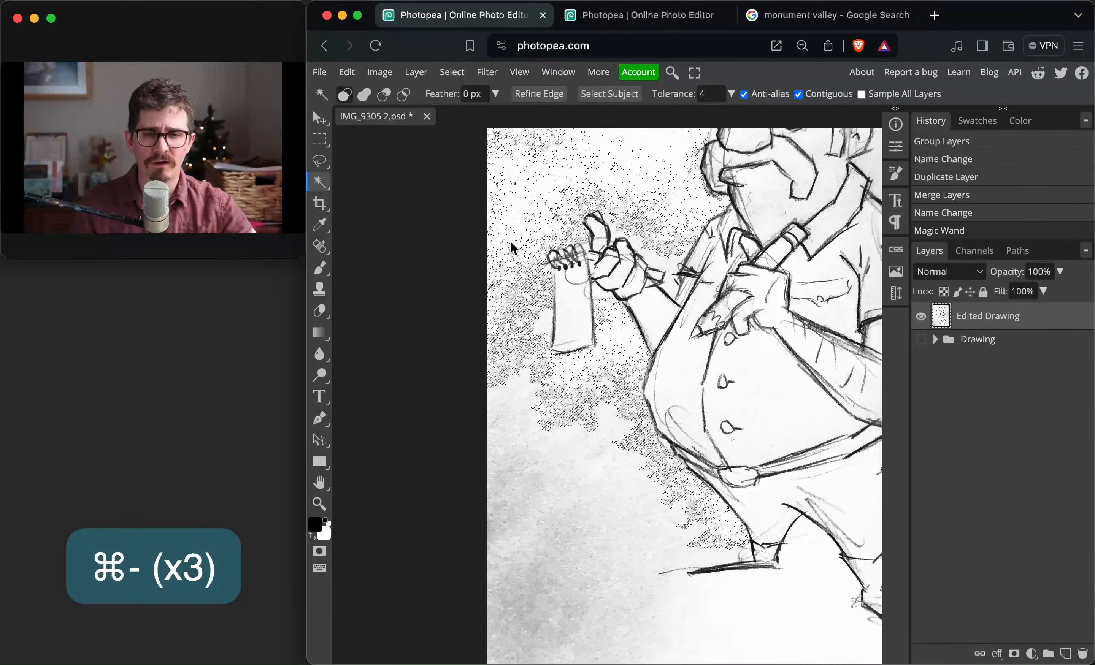
pyautogui.scroll(8, 510, 239)
pyautogui.hscroll(6, 510, 240)
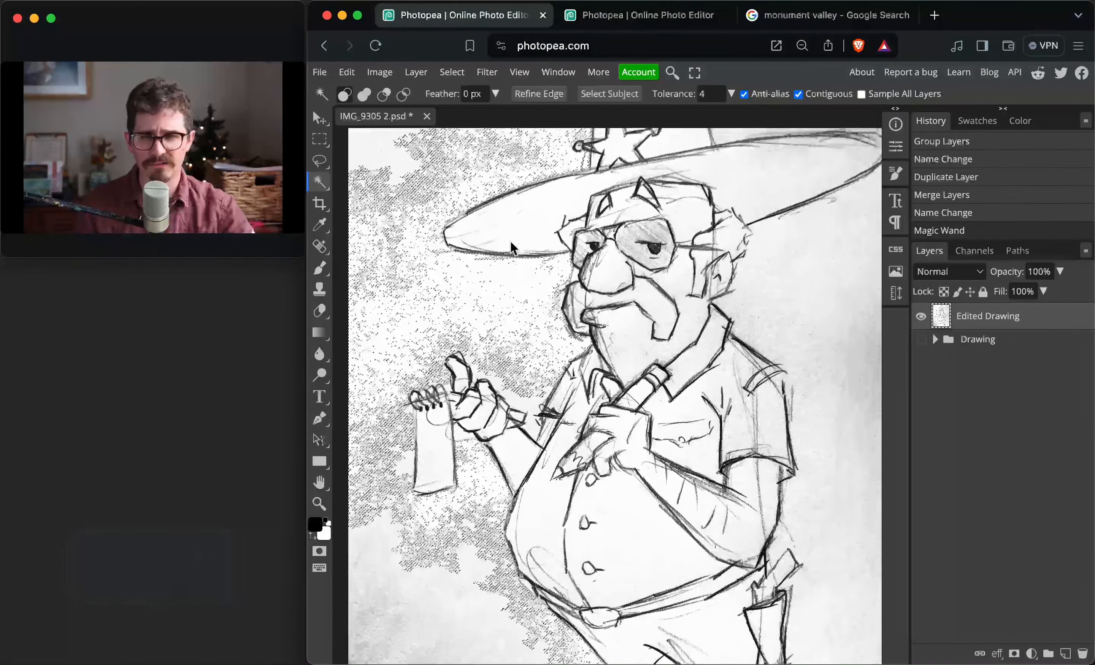
pyautogui.scroll(3, 510, 240)
# Raise the Magic Wand tolerance to 20 and reselect the paper background from the area right of the hat's crown
pyautogui.click(708, 92)
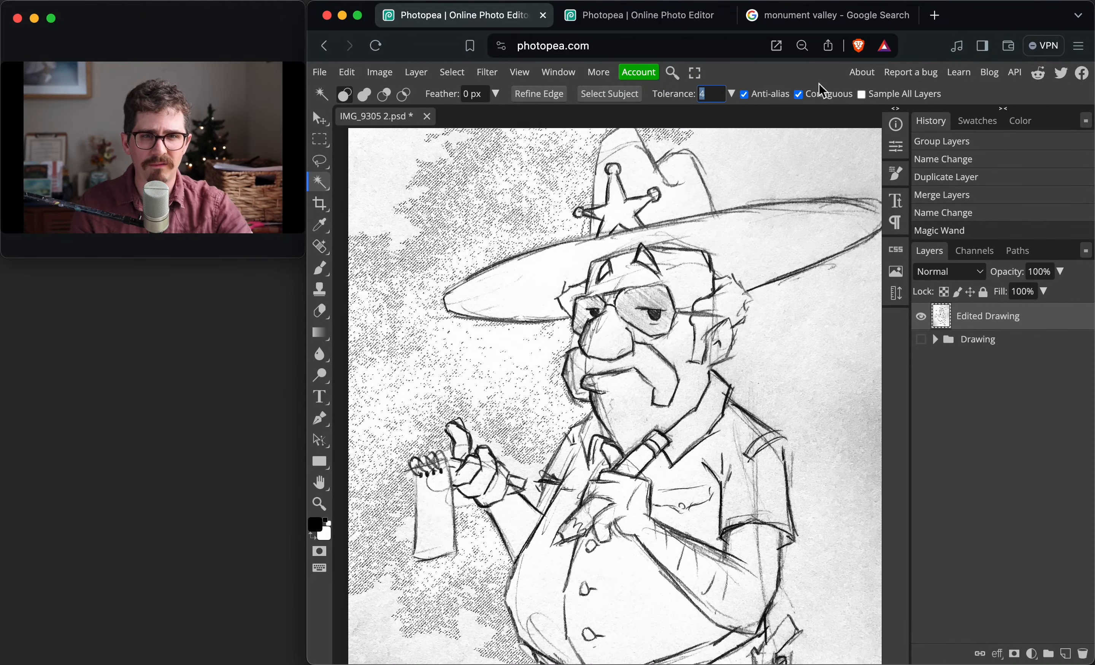
pyautogui.click(732, 94)
pyautogui.moveTo(660, 115); pyautogui.dragTo(659, 113)
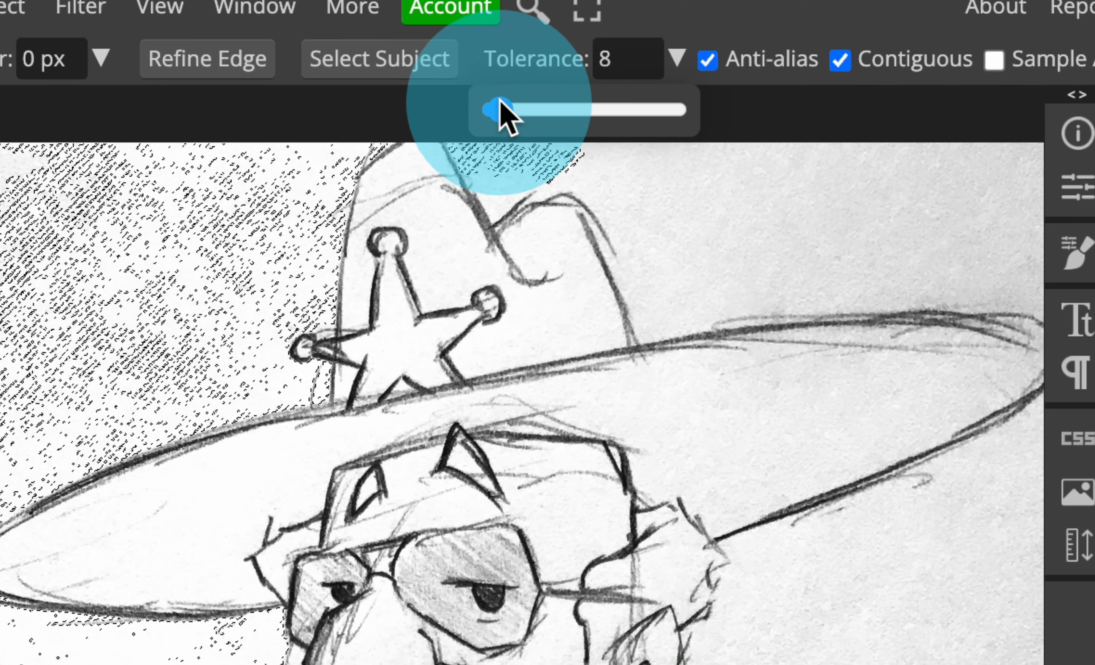
pyautogui.moveTo(500, 100); pyautogui.dragTo(509, 101)
pyautogui.click(726, 206)
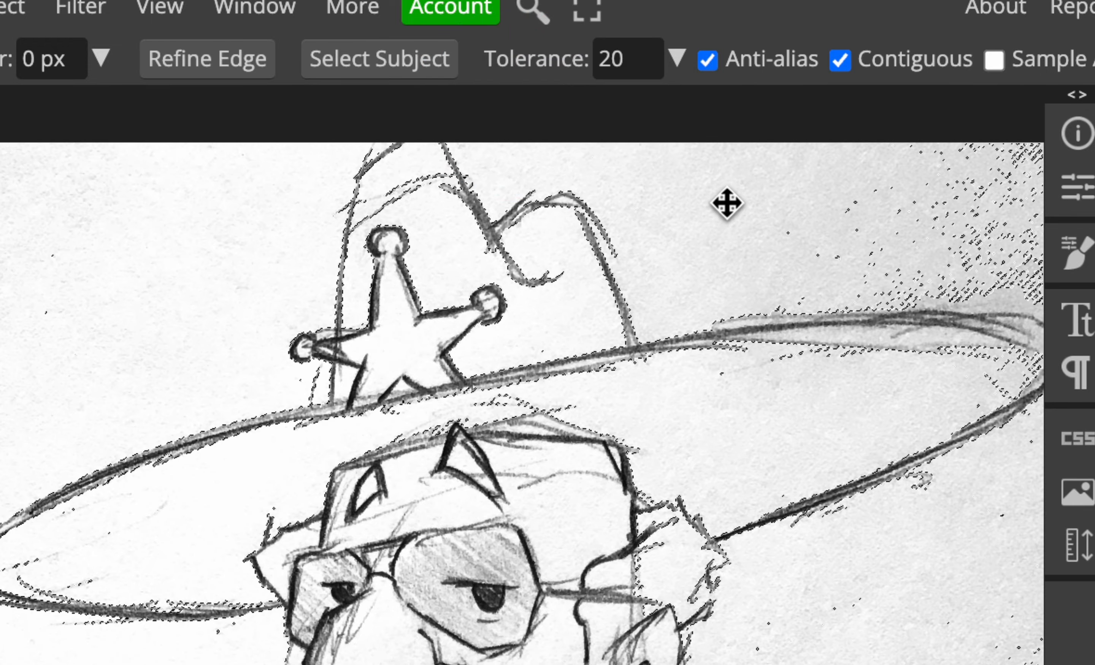
pyautogui.click(727, 202)
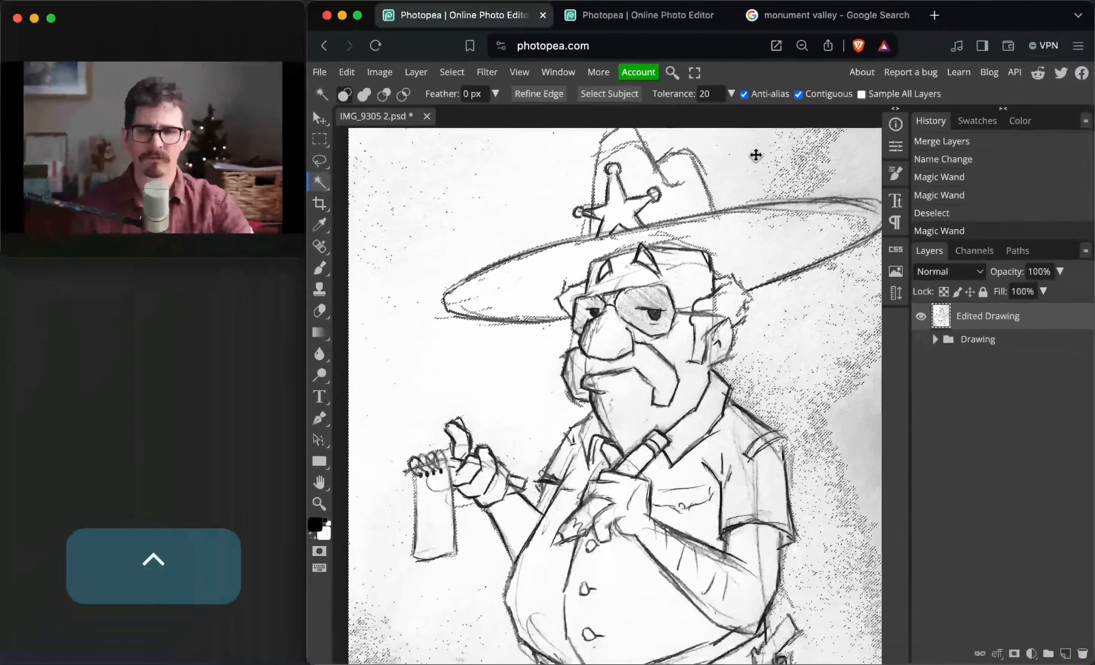
# Examine how closely the Magic Wand selection follows the pencil outline along the belly, forearm, hand and notepad
pyautogui.scroll(-5, 765, 332)
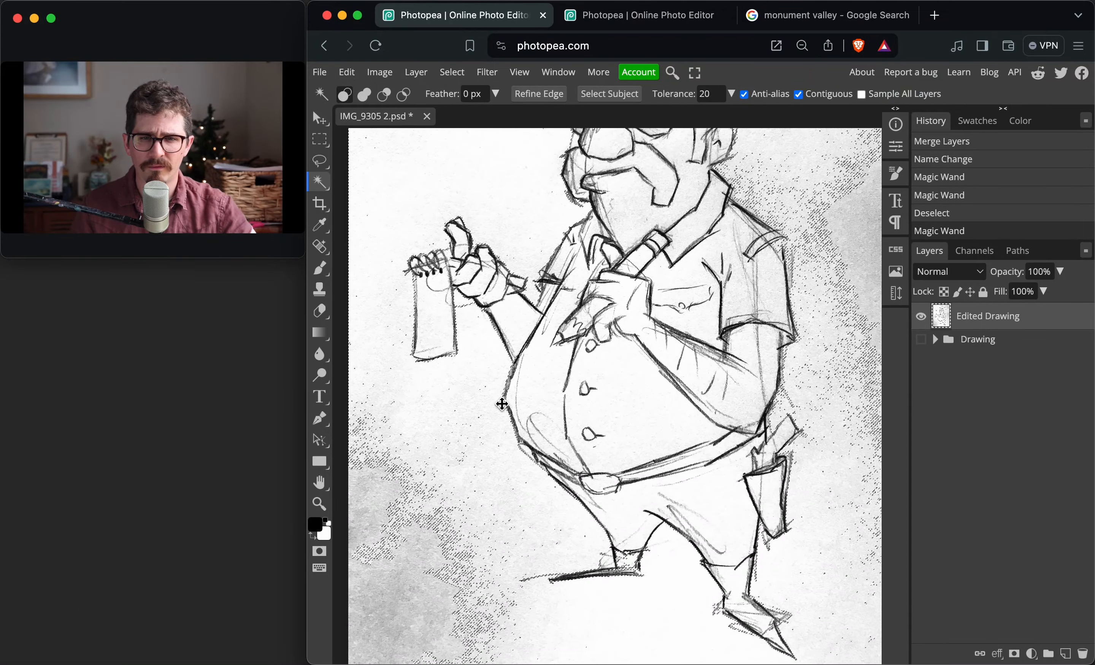
pyautogui.scroll(2, 501, 401)
pyautogui.press('super+equal')
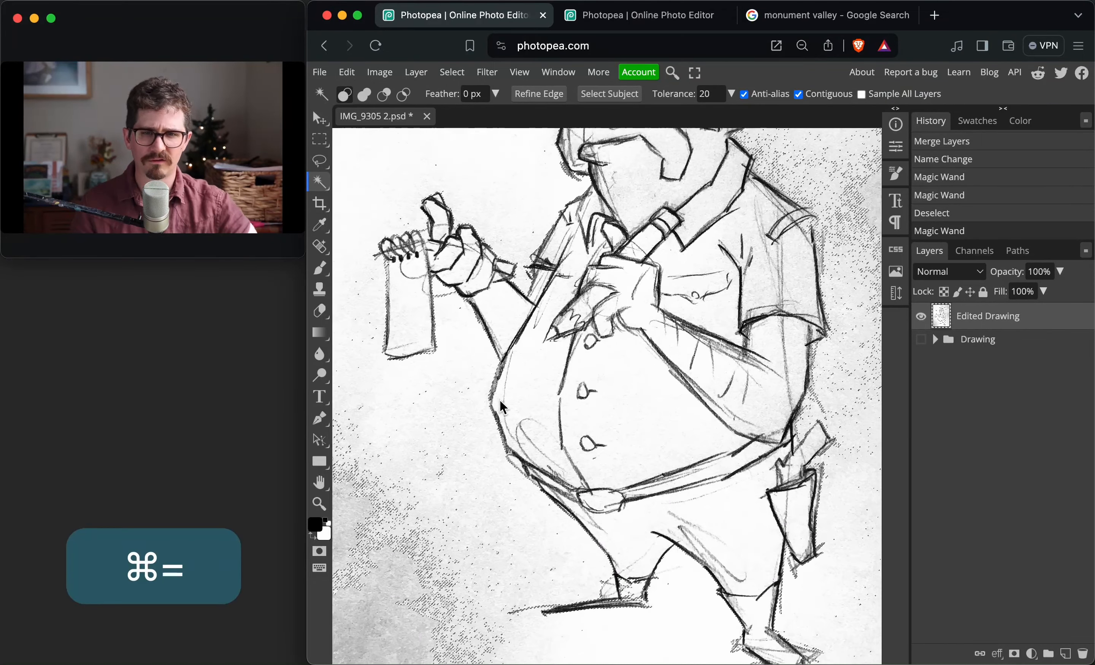
pyautogui.press('super+equal')
pyautogui.press('super+equal')
pyautogui.hscroll(-5, 542, 428)
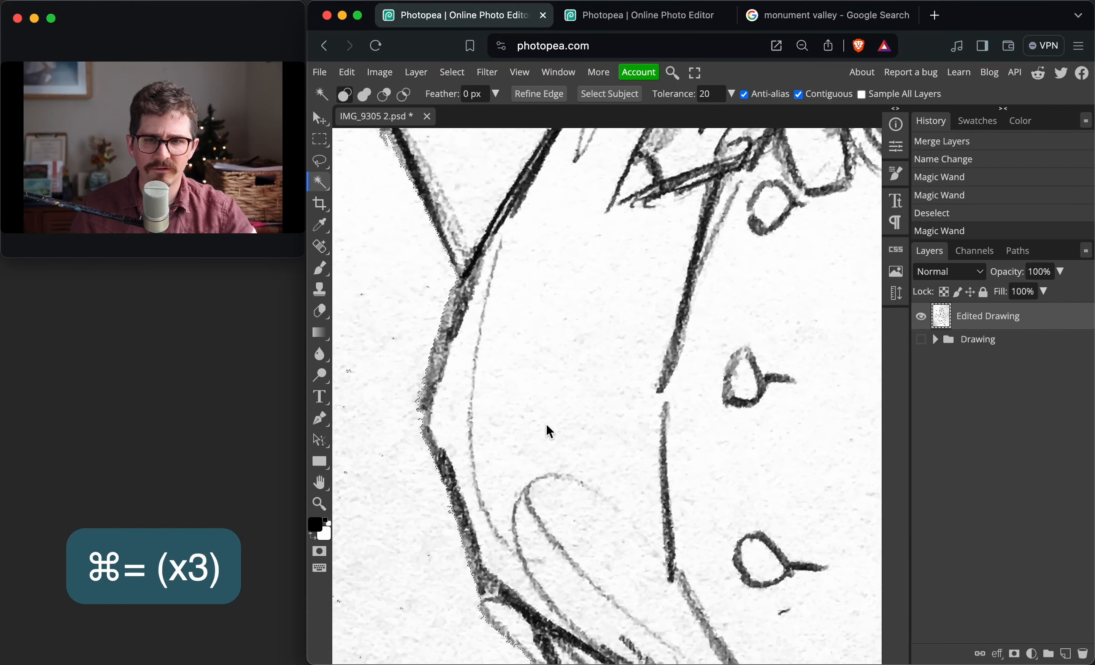
pyautogui.scroll(3, 546, 424)
pyautogui.hscroll(-2, 546, 423)
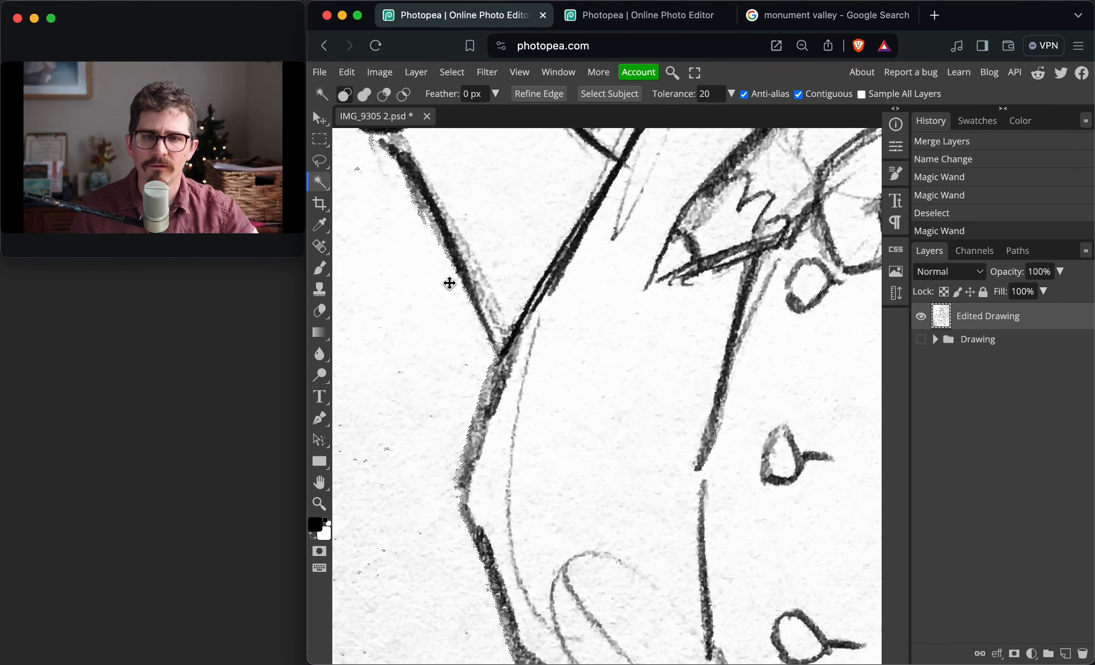
pyautogui.scroll(7, 450, 283)
pyautogui.hscroll(-2, 450, 283)
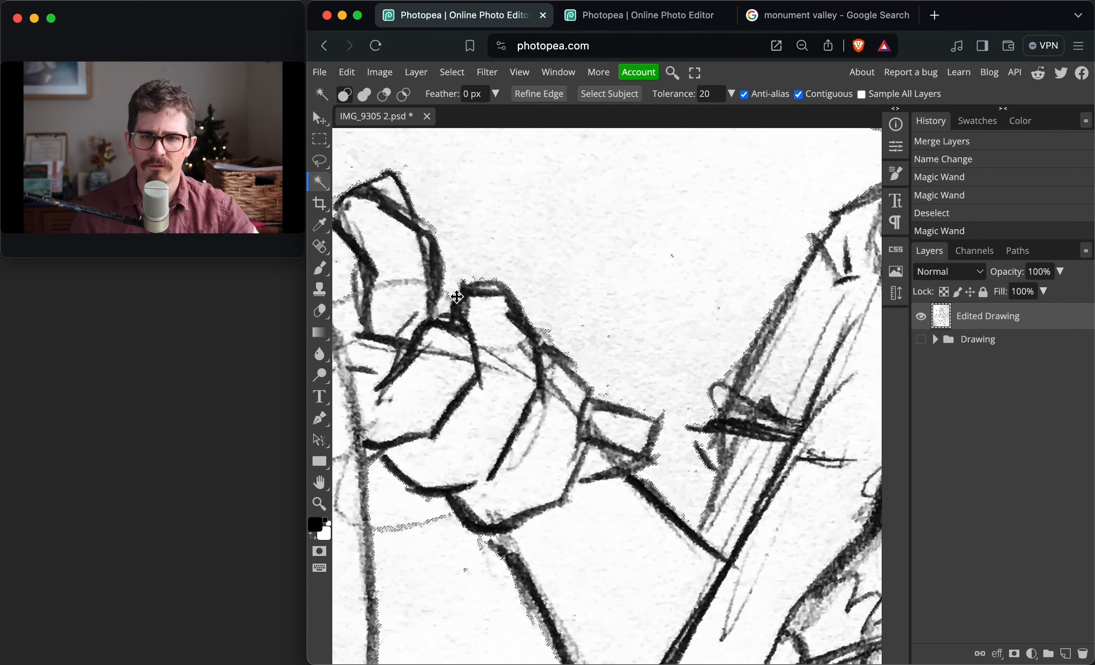
pyautogui.hscroll(-1, 457, 296)
# Lower the Magic Wand tolerance to 10, drop the current selection and reselect the paper between the raised hand and the shoulder
pyautogui.click(717, 97)
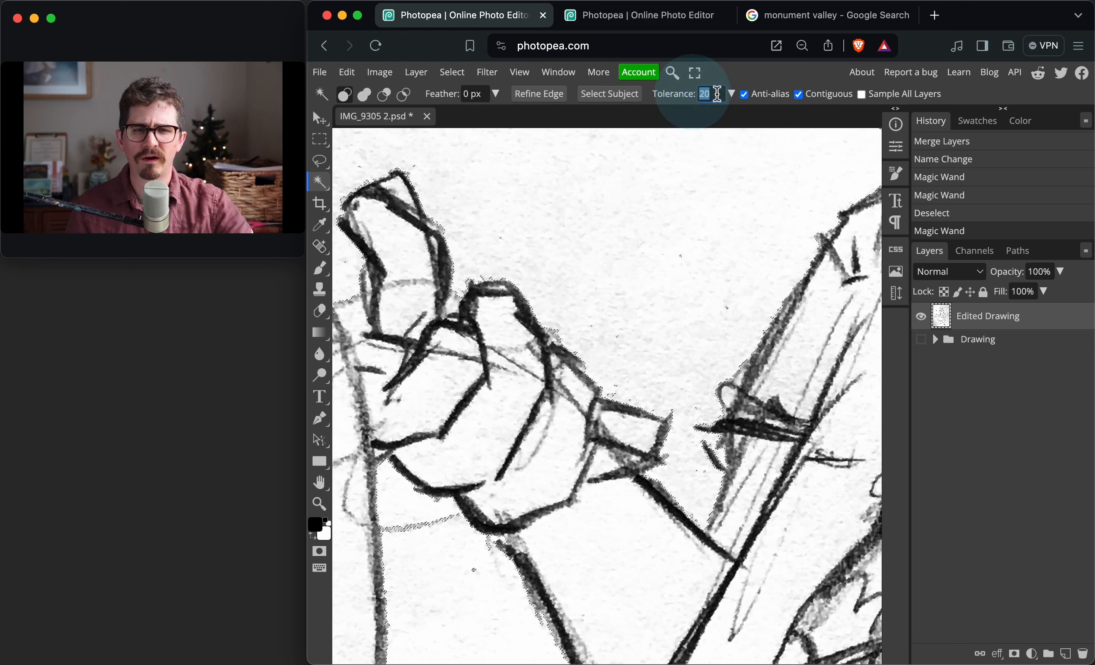
pyautogui.write('10')
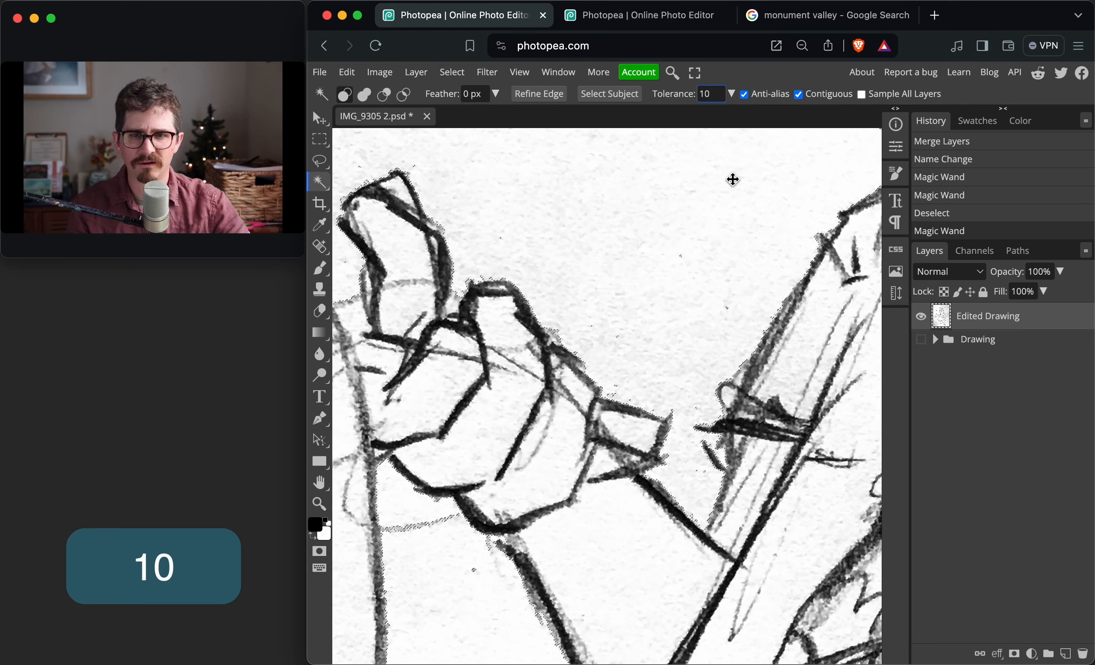
pyautogui.press('super+d')
pyautogui.click(713, 195)
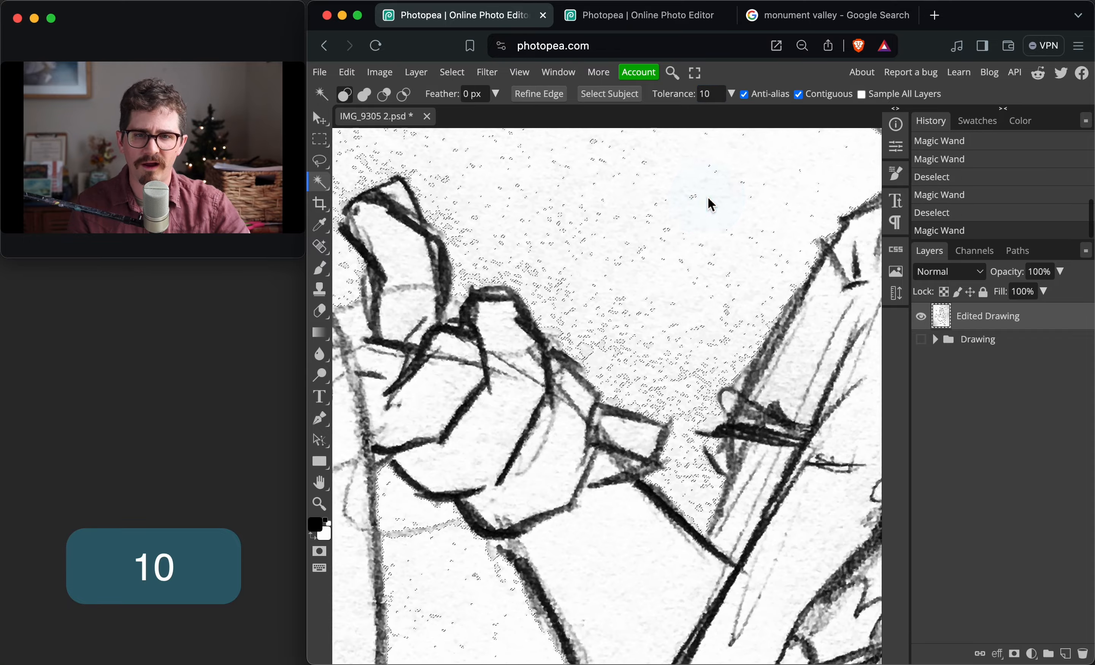
# Examine the coverage of the tolerance 10 selection around the hand, notepad, belly and the shaded paper beside the legs
pyautogui.hscroll(-3, 681, 202)
pyautogui.scroll(-3, 680, 202)
pyautogui.hscroll(-1, 680, 202)
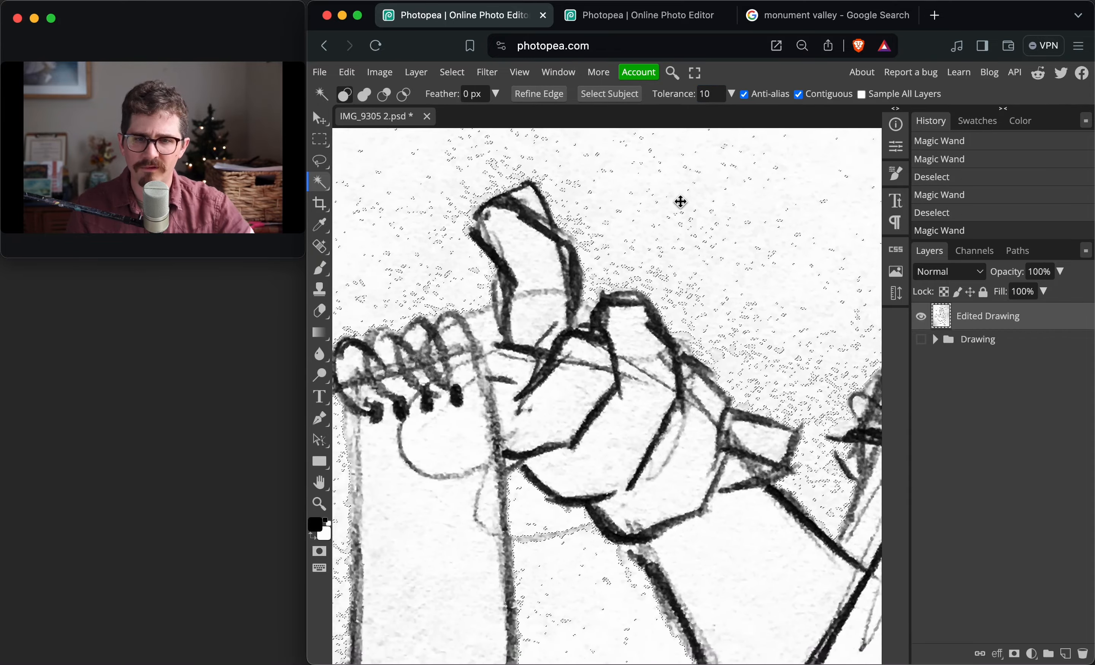
pyautogui.press('super+minus')
pyautogui.press('super+minus')
pyautogui.press('super+minus')
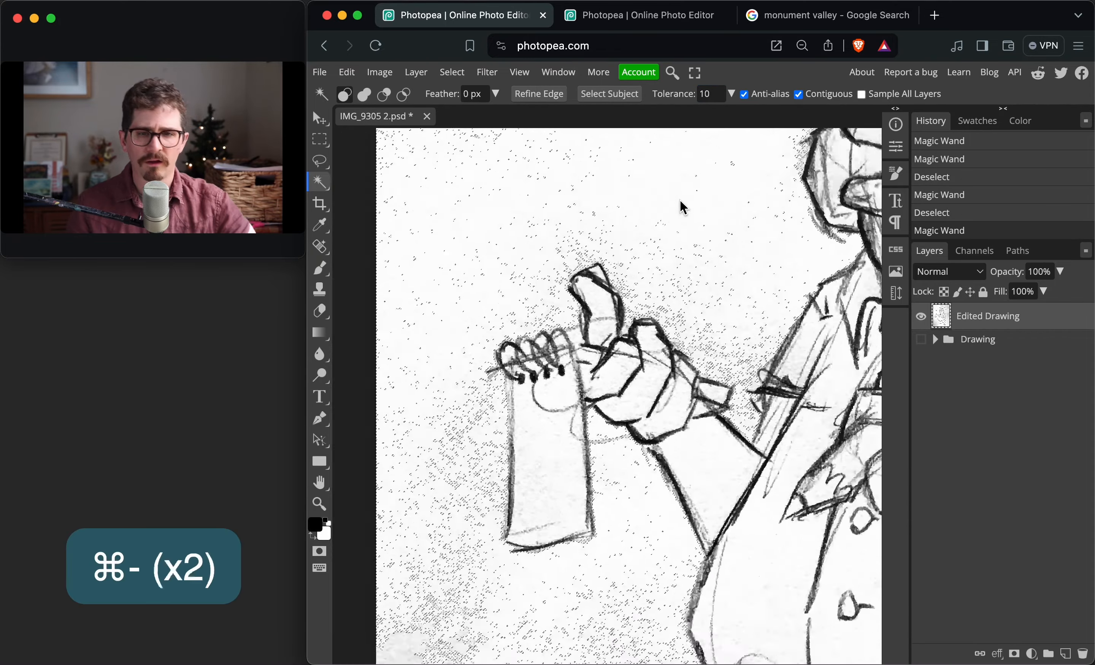
pyautogui.scroll(-3, 682, 233)
pyautogui.scroll(-3, 681, 233)
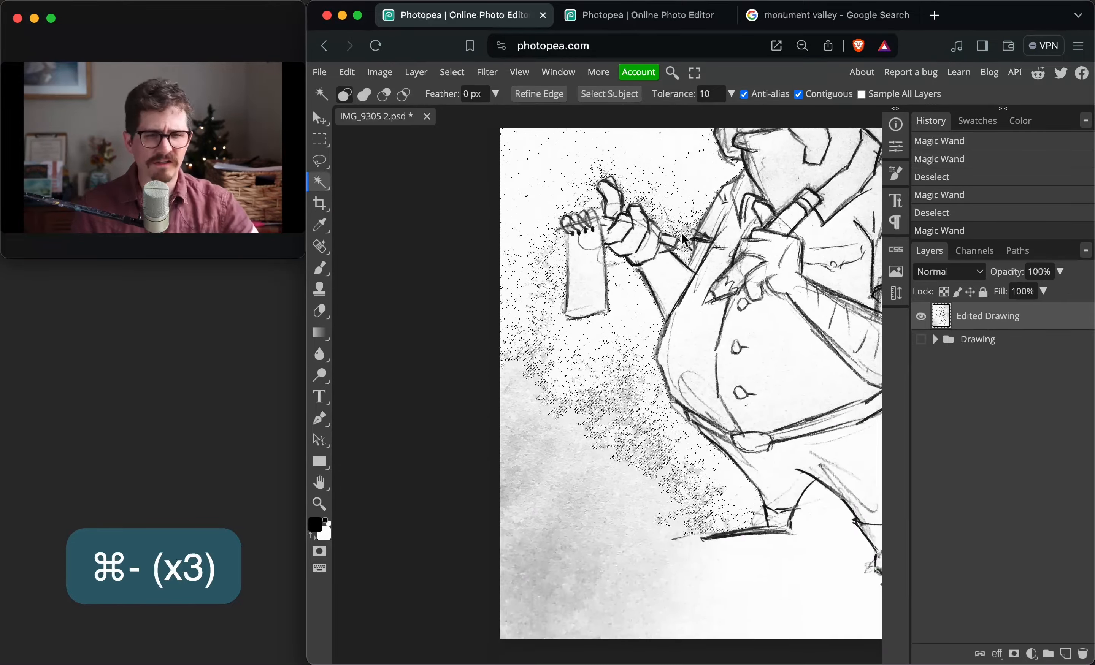
pyautogui.scroll(2, 681, 233)
pyautogui.hscroll(4, 681, 232)
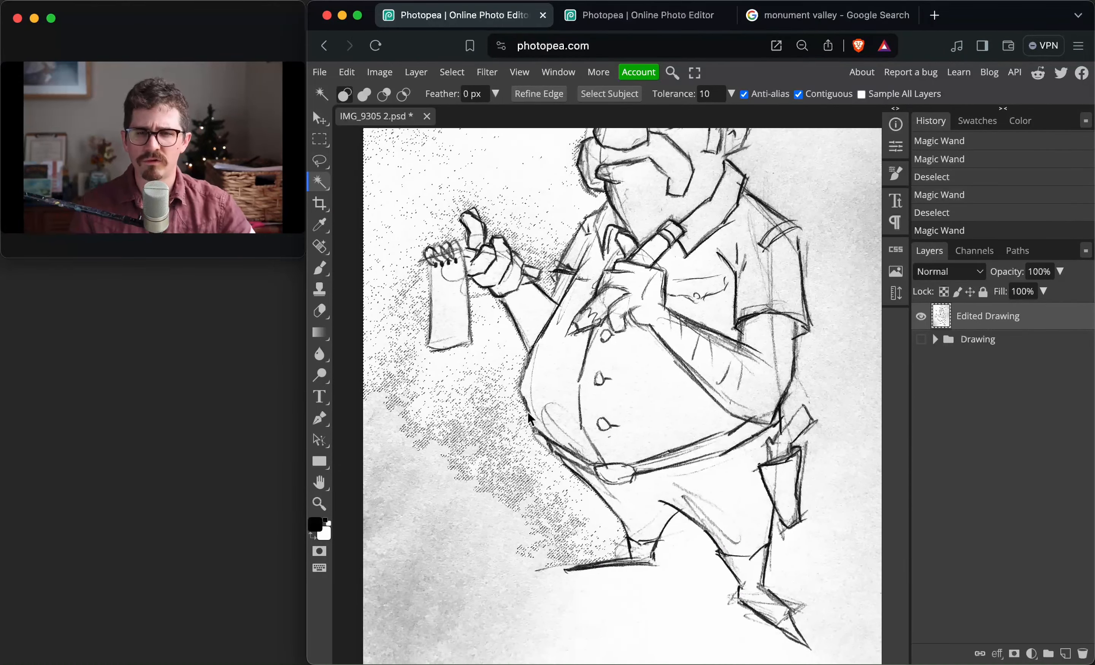
pyautogui.press('super+equal')
pyautogui.press('super+equal')
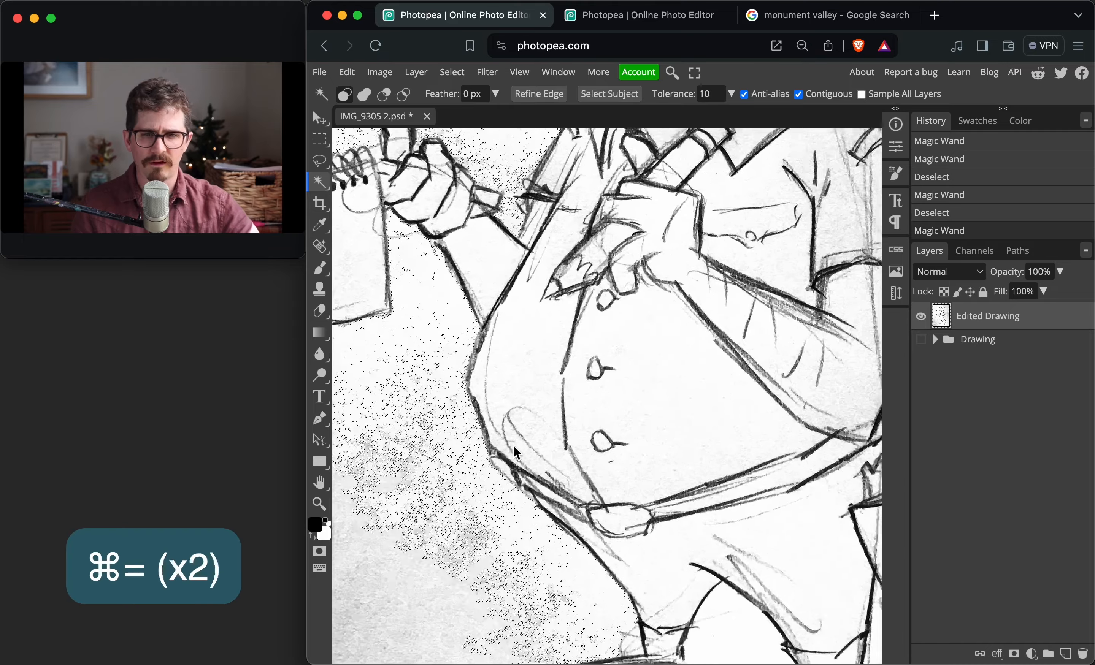
pyautogui.scroll(-3, 514, 447)
pyautogui.hscroll(-2, 514, 447)
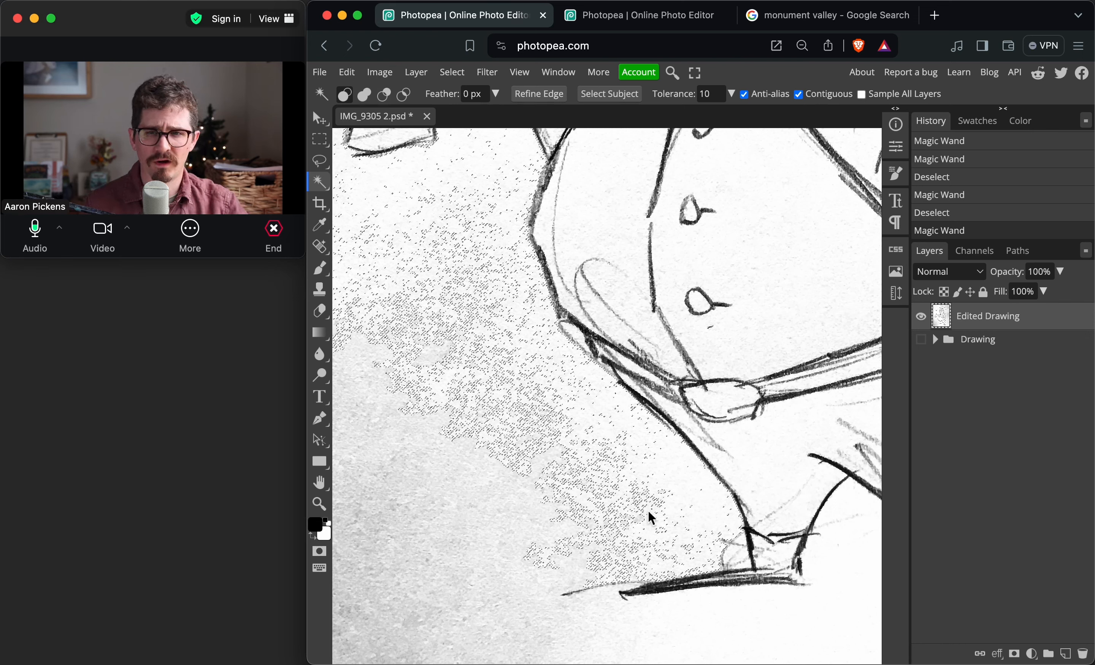
# Add the shaded paper beside the belly and rear foot to the Magic Wand selection
pyautogui.press('shift')
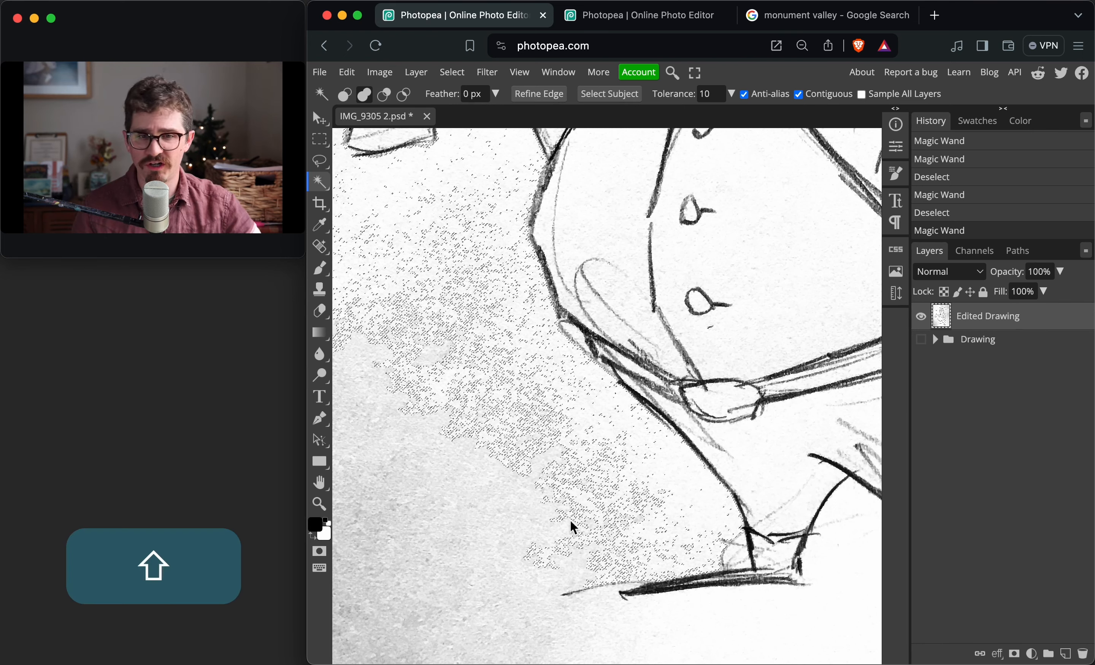
pyautogui.keyDown('shift'); pyautogui.click(534, 509); pyautogui.keyUp('shift')
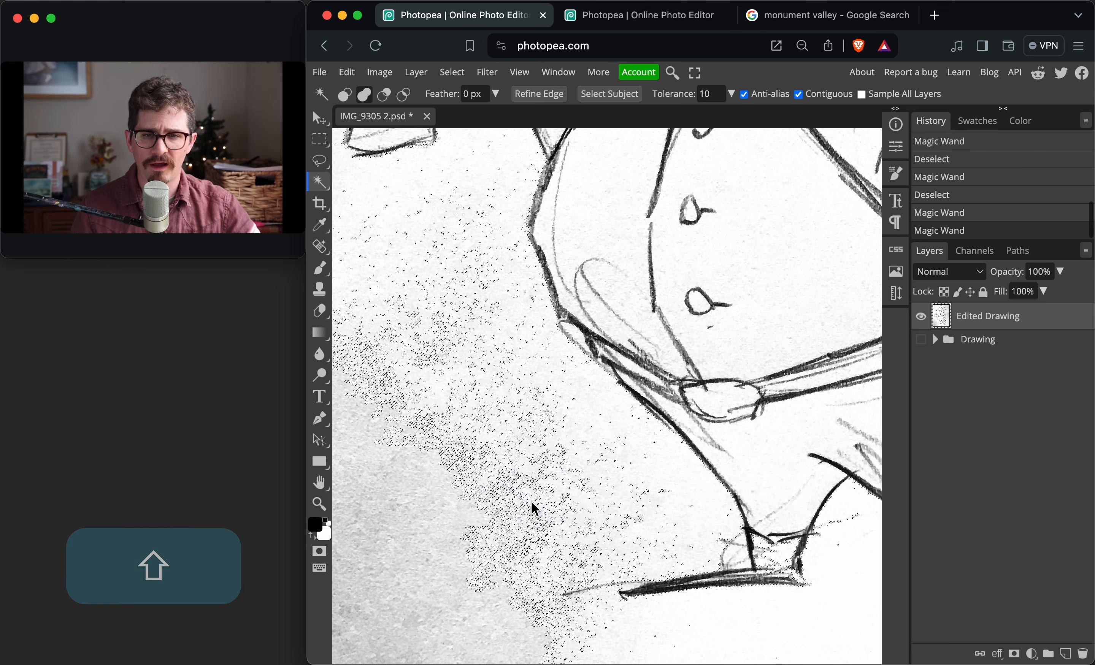
pyautogui.keyDown('shift'); pyautogui.click(436, 557); pyautogui.keyUp('shift')
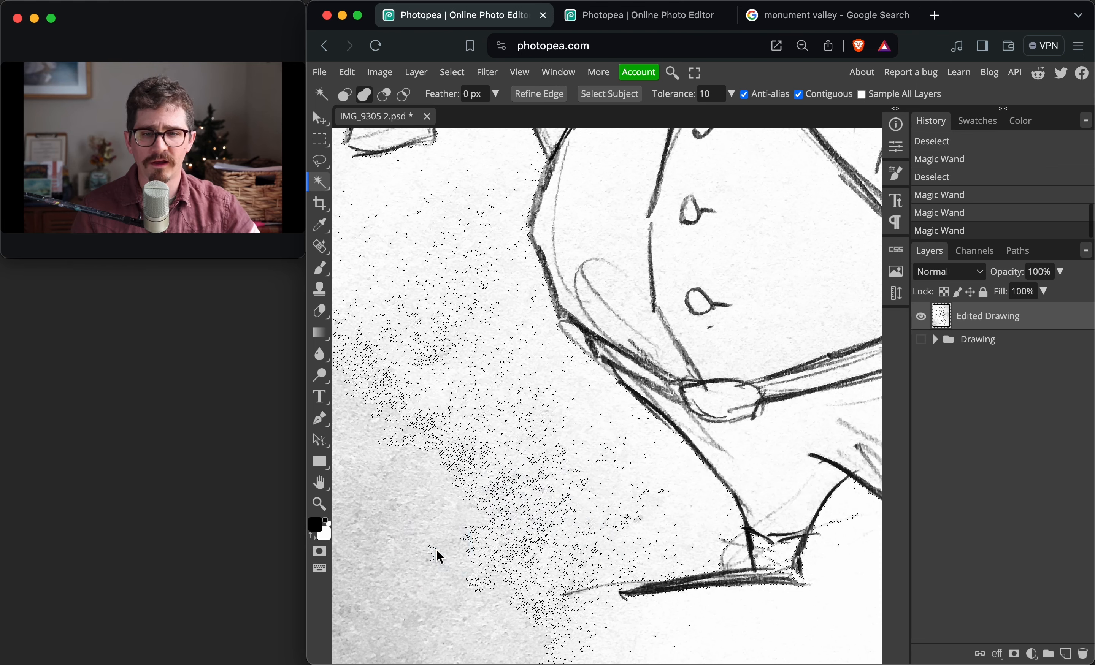
pyautogui.keyDown('shift'); pyautogui.click(502, 533); pyautogui.keyUp('shift')
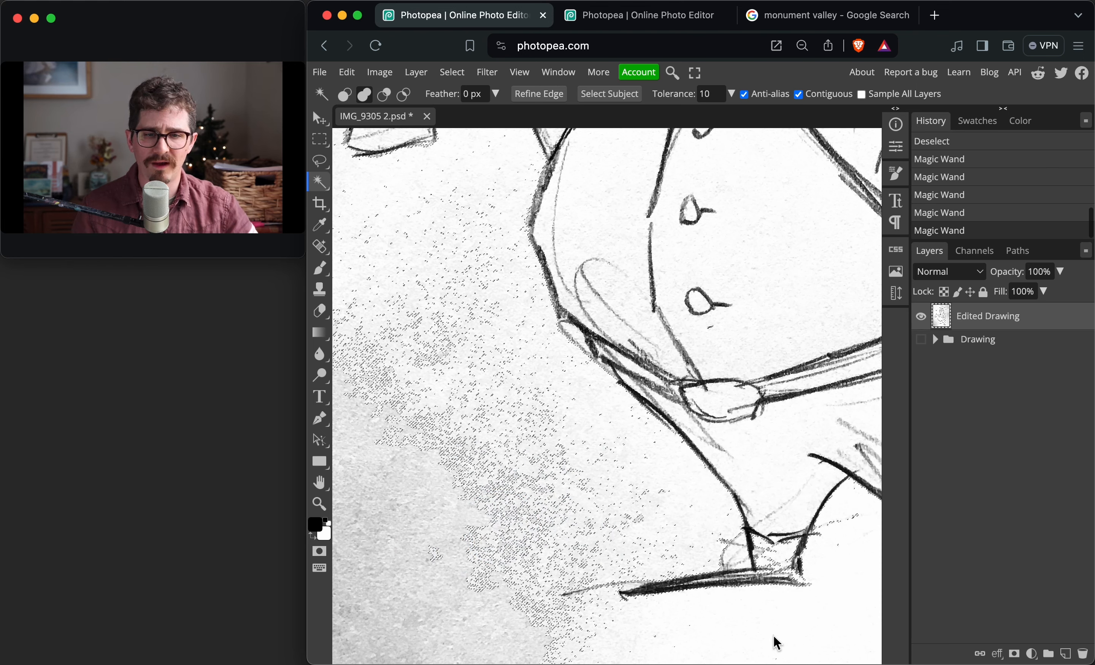
# Add the paper below the figure, between the two feet, to the Magic Wand selection
pyautogui.hscroll(10, 778, 645)
pyautogui.scroll(-4, 778, 644)
pyautogui.scroll(-3, 778, 645)
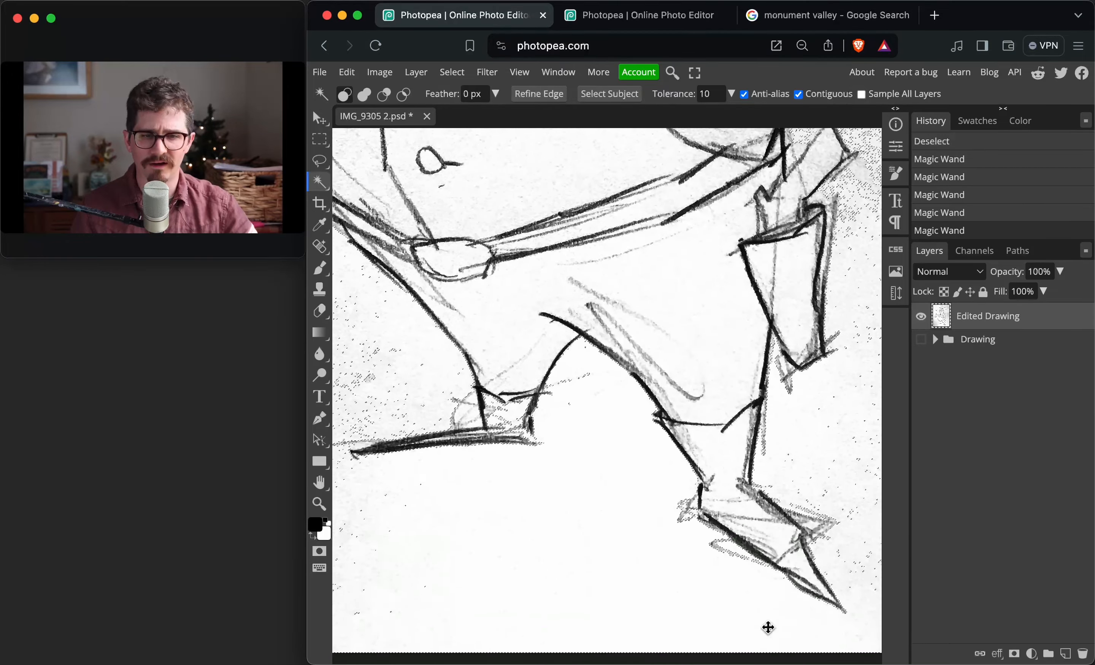
pyautogui.keyDown('shift'); pyautogui.click(624, 539); pyautogui.keyUp('shift')
# Extend the Magic Wand selection to the remaining unselected paper around the hat brim and the figure's sides
pyautogui.scroll(10, 672, 394)
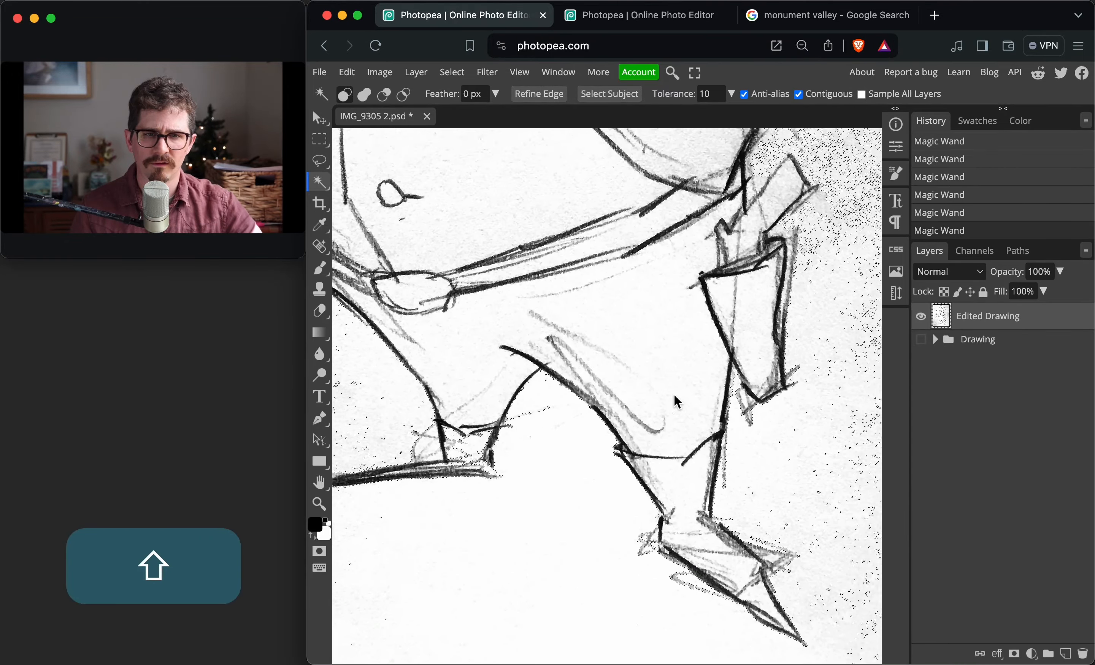
pyautogui.scroll(15, 672, 392)
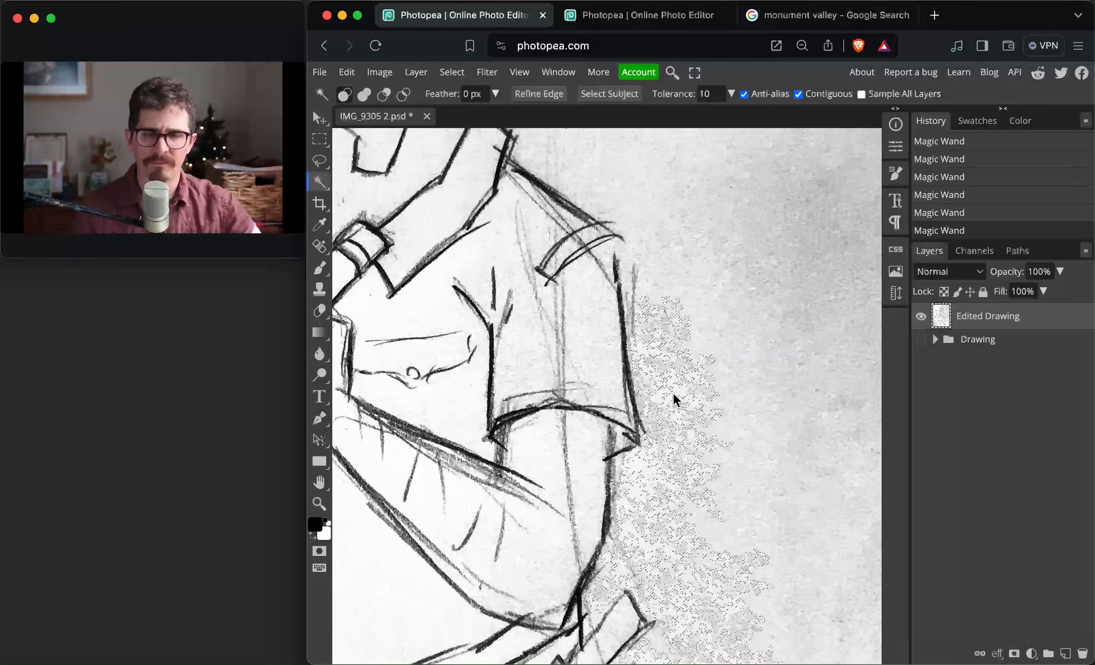
pyautogui.scroll(15, 675, 353)
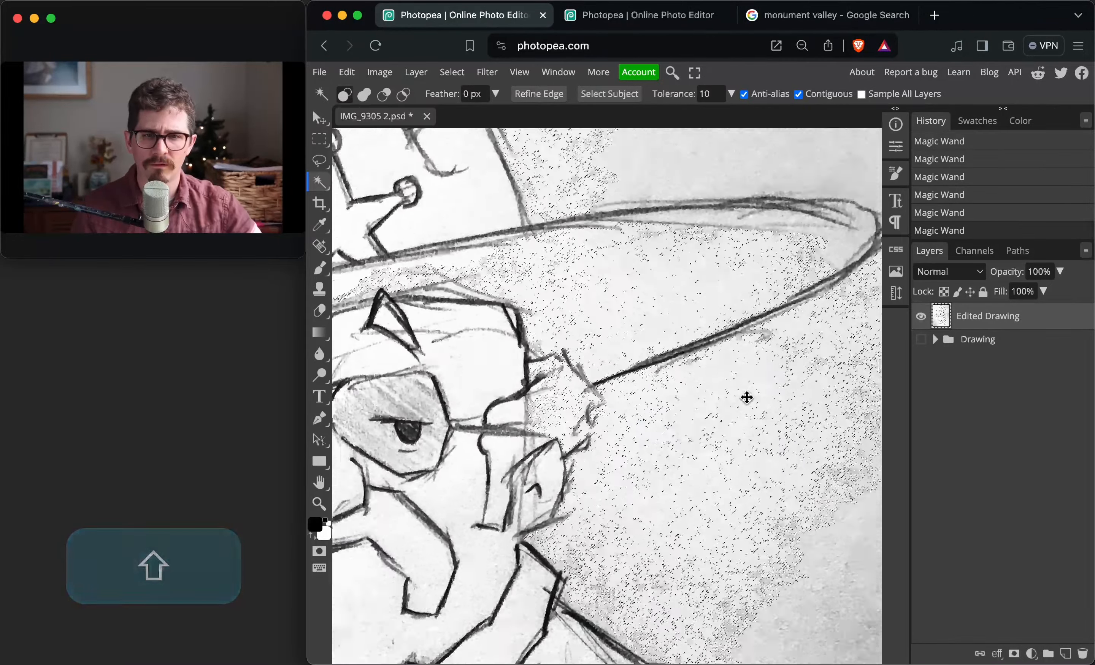
pyautogui.press('super+minus')
pyautogui.press('super+minus')
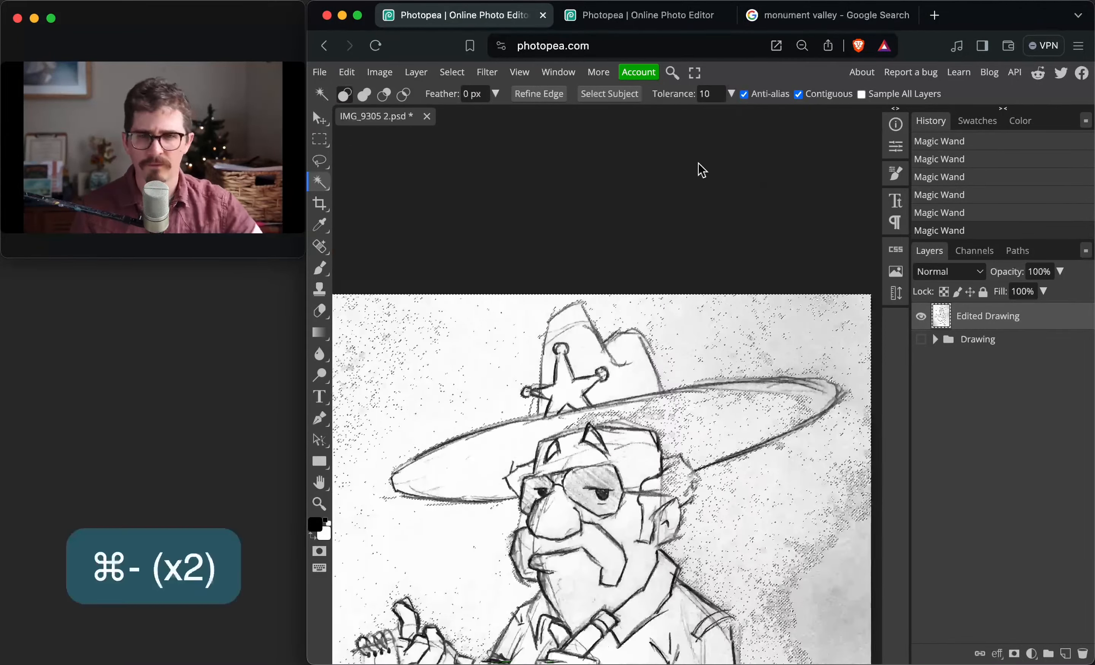
pyautogui.keyDown('shift'); pyautogui.click(777, 379); pyautogui.keyUp('shift')
pyautogui.keyDown('shift'); pyautogui.click(444, 635); pyautogui.keyUp('shift')
# Delete the selected paper background from the Edited Drawing layer
pyautogui.scroll(-3, 442, 628)
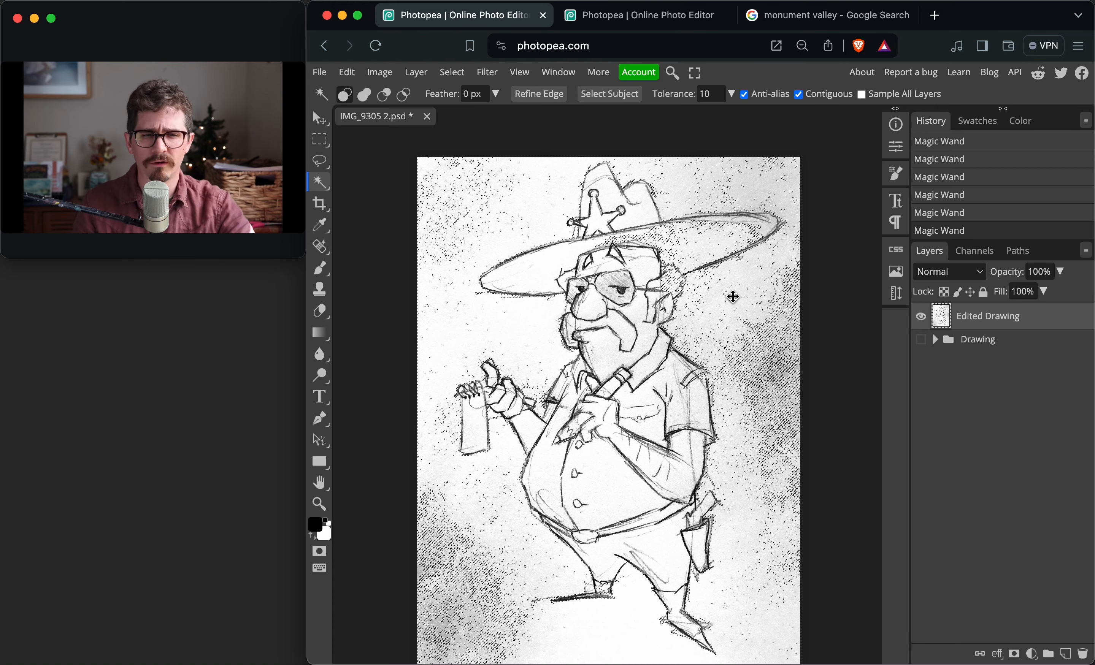
pyautogui.hscroll(1, 733, 296)
pyautogui.press('BackSpace')
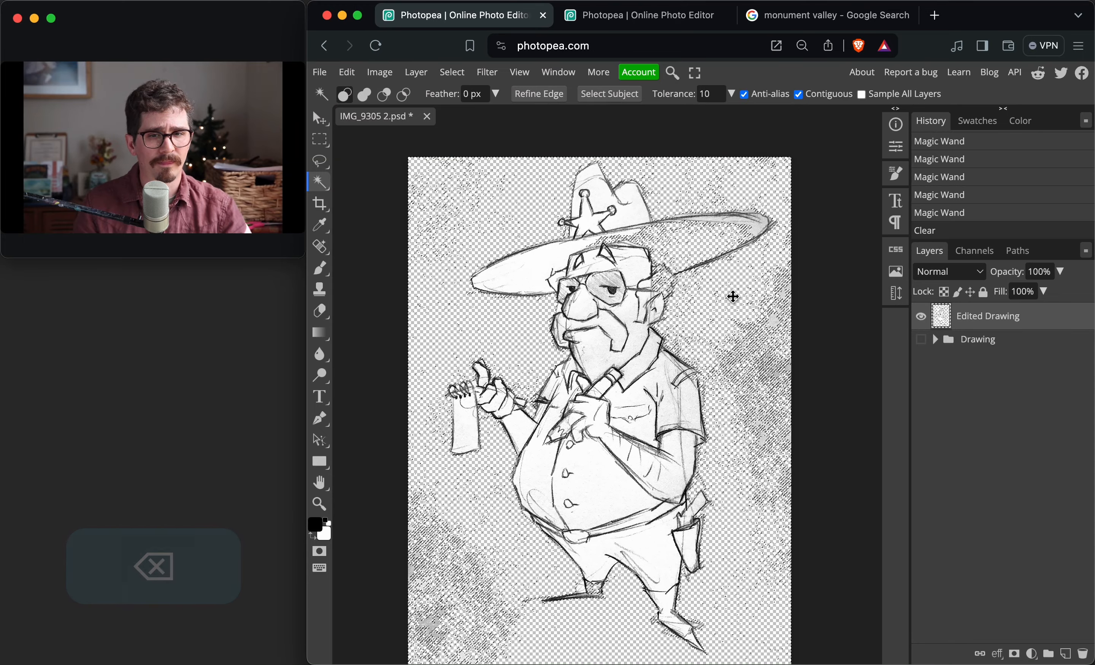
# Inspect the cleared background around the hat, face, body and feet for leftover paper specks and erased parts of the figure
pyautogui.press('super+equal')
pyautogui.press('super+equal')
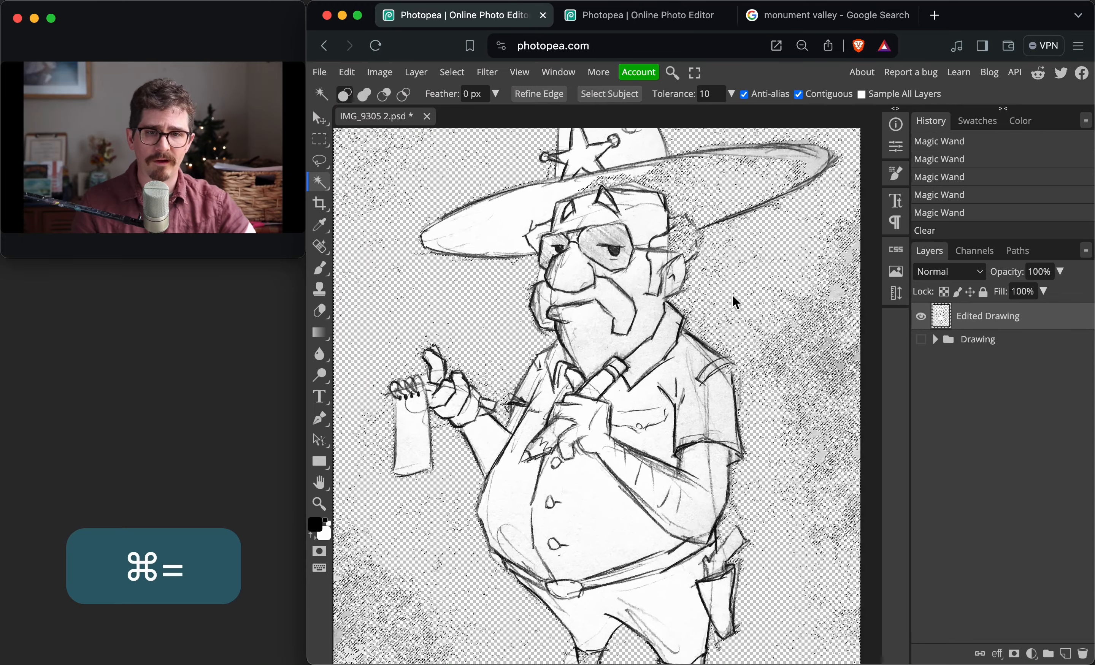
pyautogui.scroll(4, 733, 295)
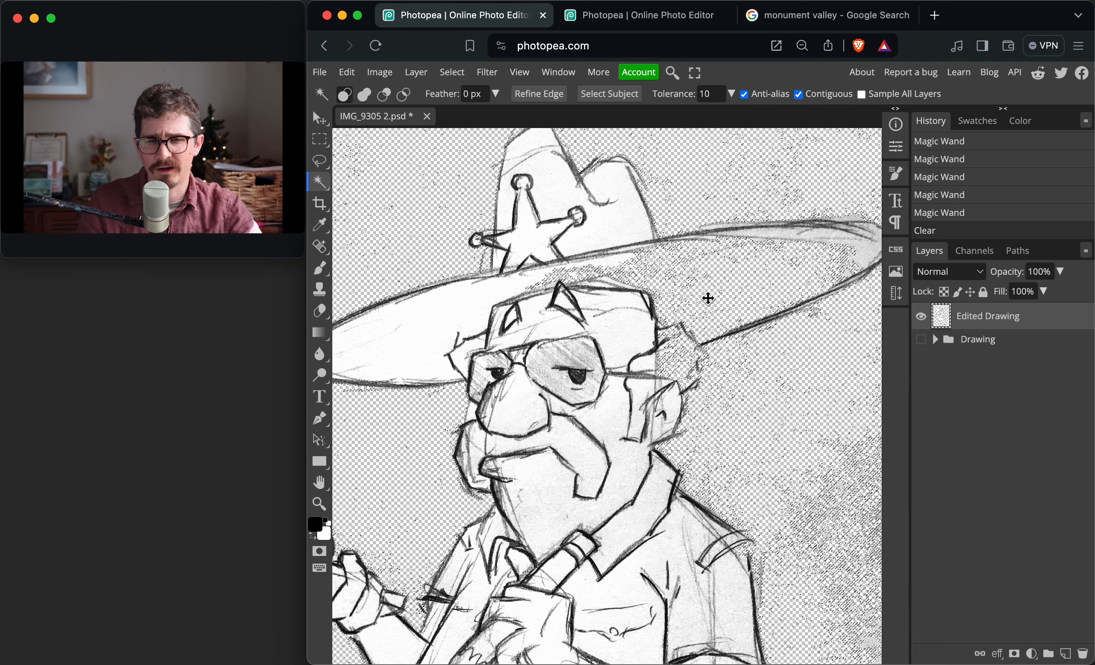
pyautogui.hscroll(-1, 522, 269)
pyautogui.scroll(-10, 700, 278)
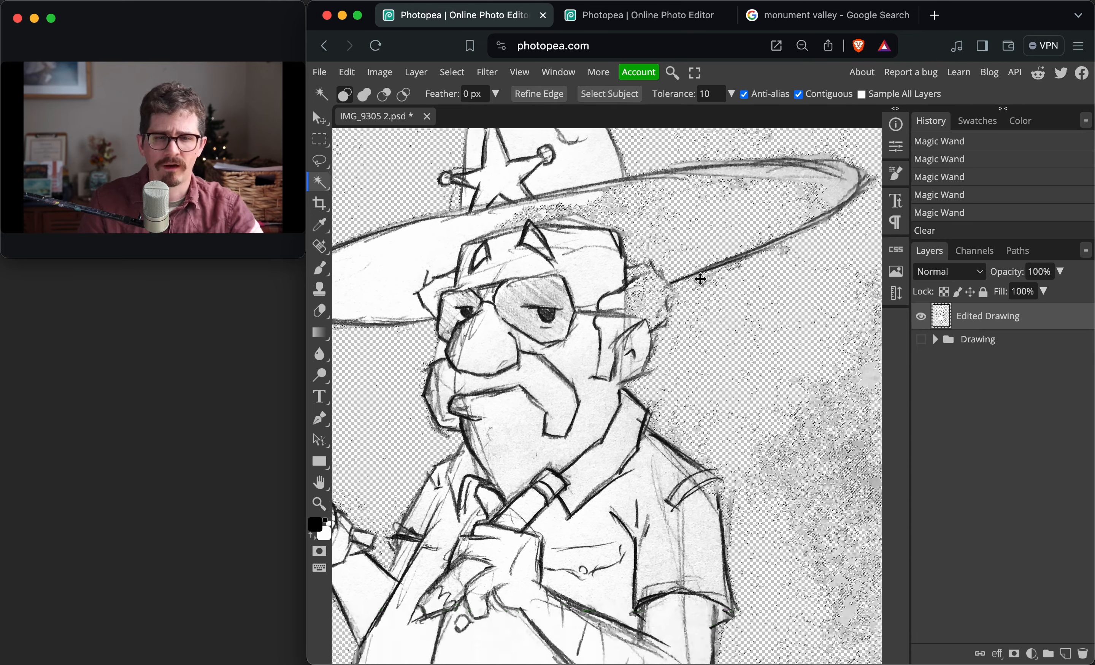
pyautogui.scroll(-5, 700, 279)
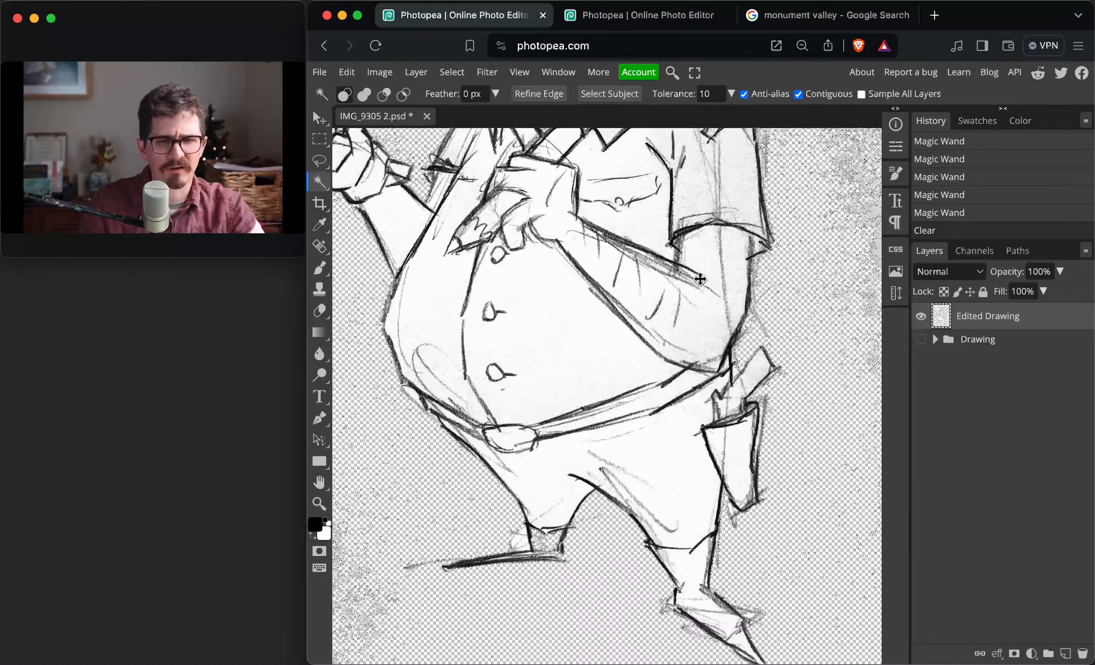
pyautogui.scroll(10, 651, 395)
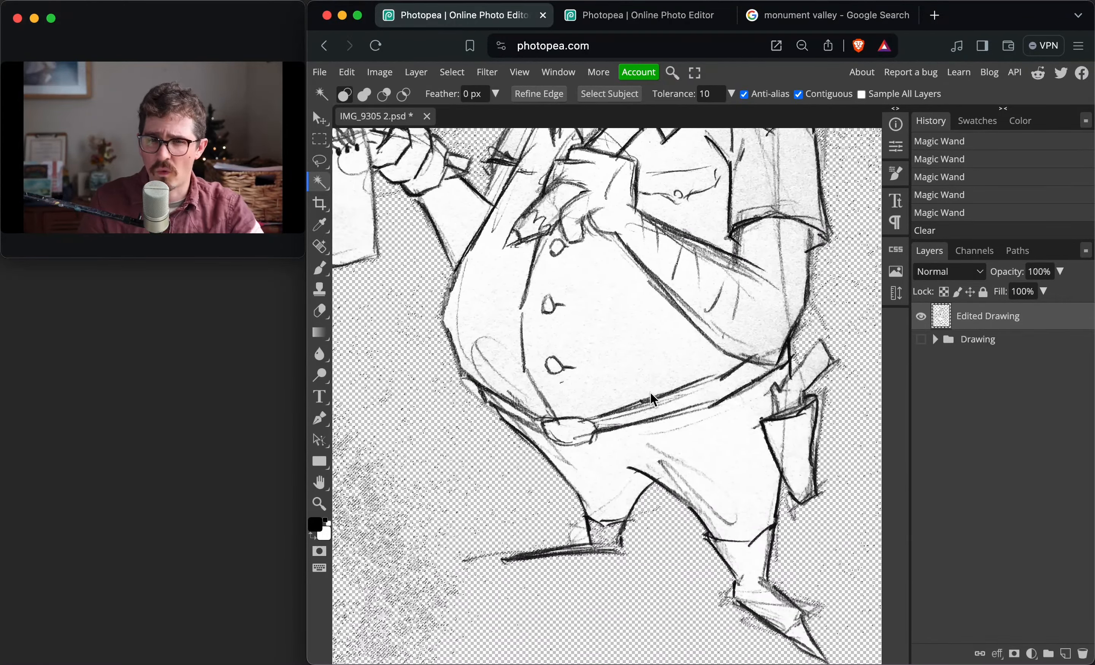
pyautogui.scroll(8, 650, 391)
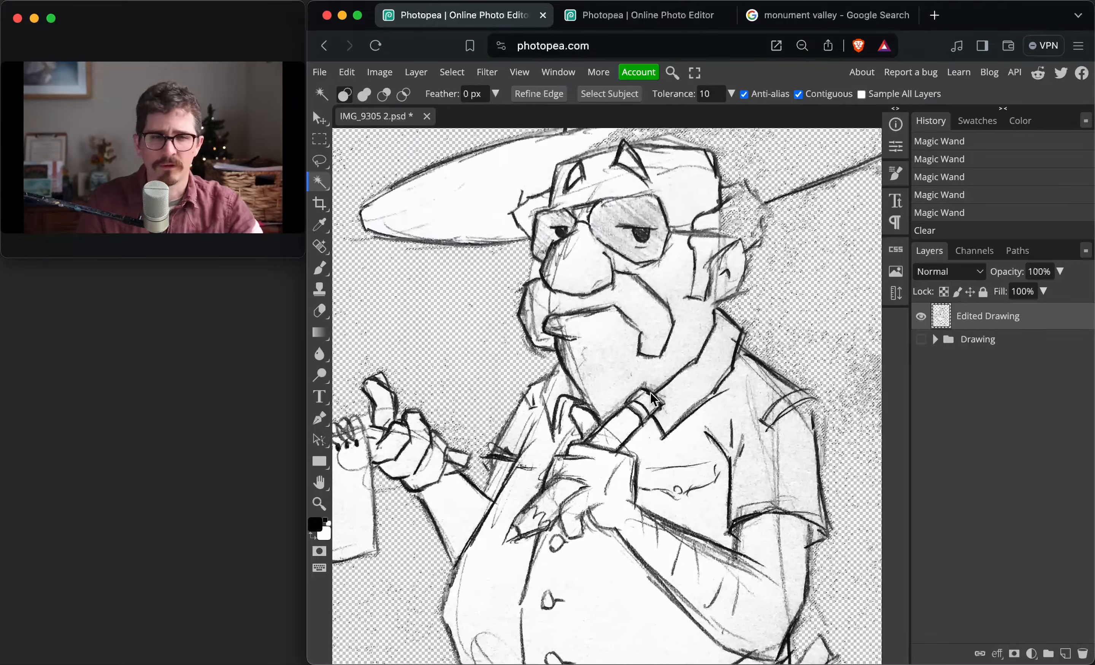
pyautogui.scroll(4, 650, 391)
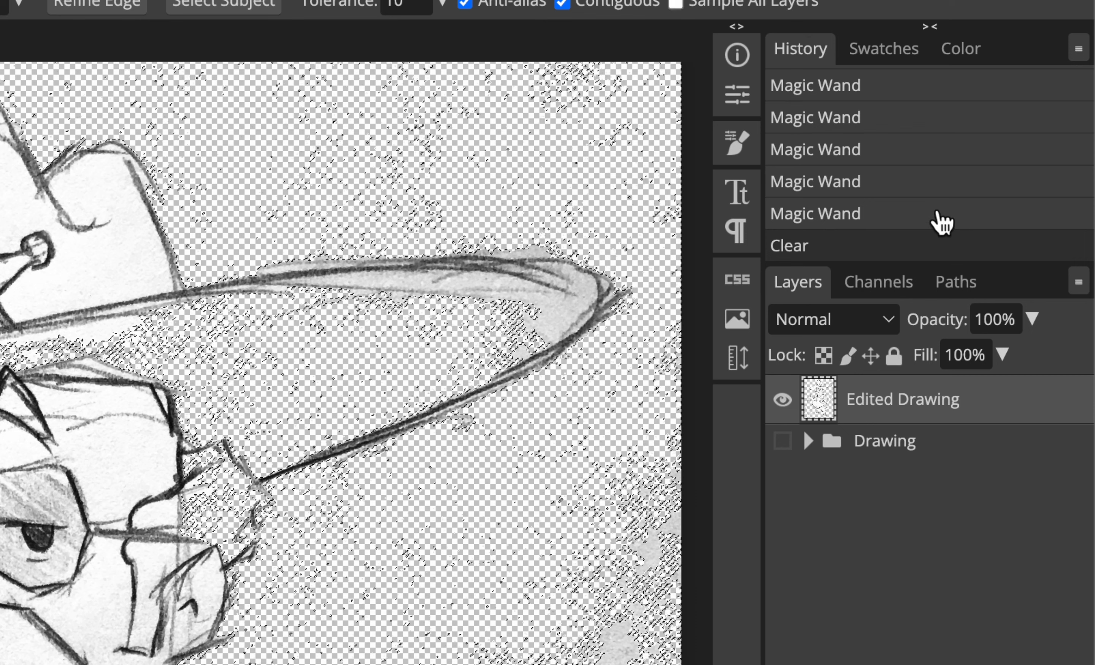
# Review the document's edit history from the layer duplication and merge through the background clearing
pyautogui.scroll(3, 937, 223)
pyautogui.scroll(-5, 942, 223)
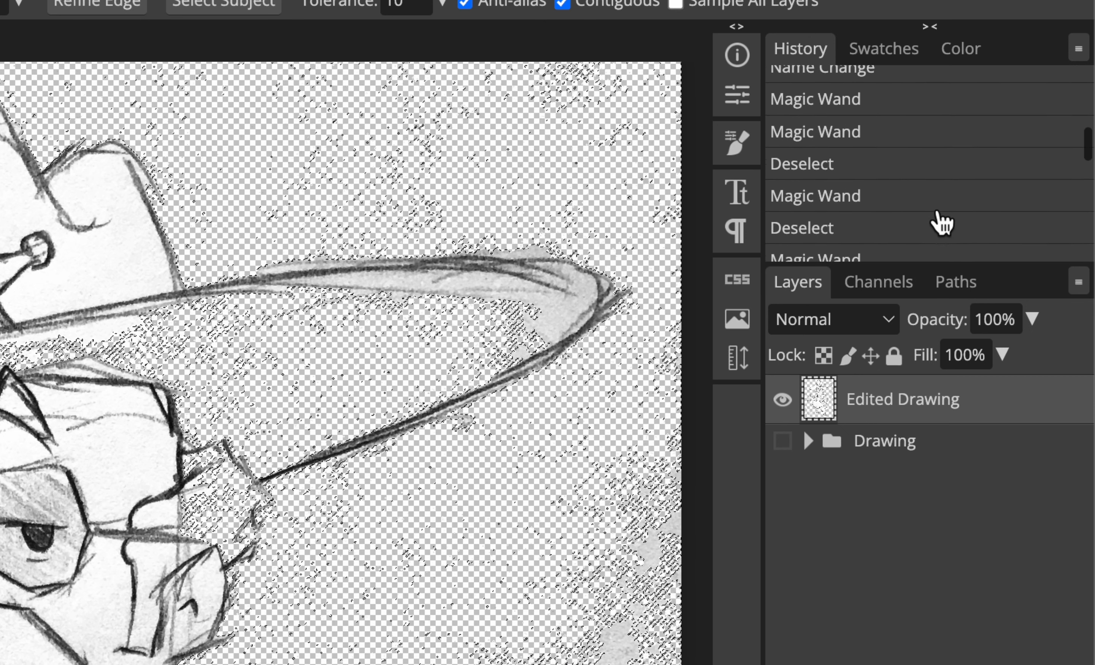
pyautogui.scroll(5, 942, 222)
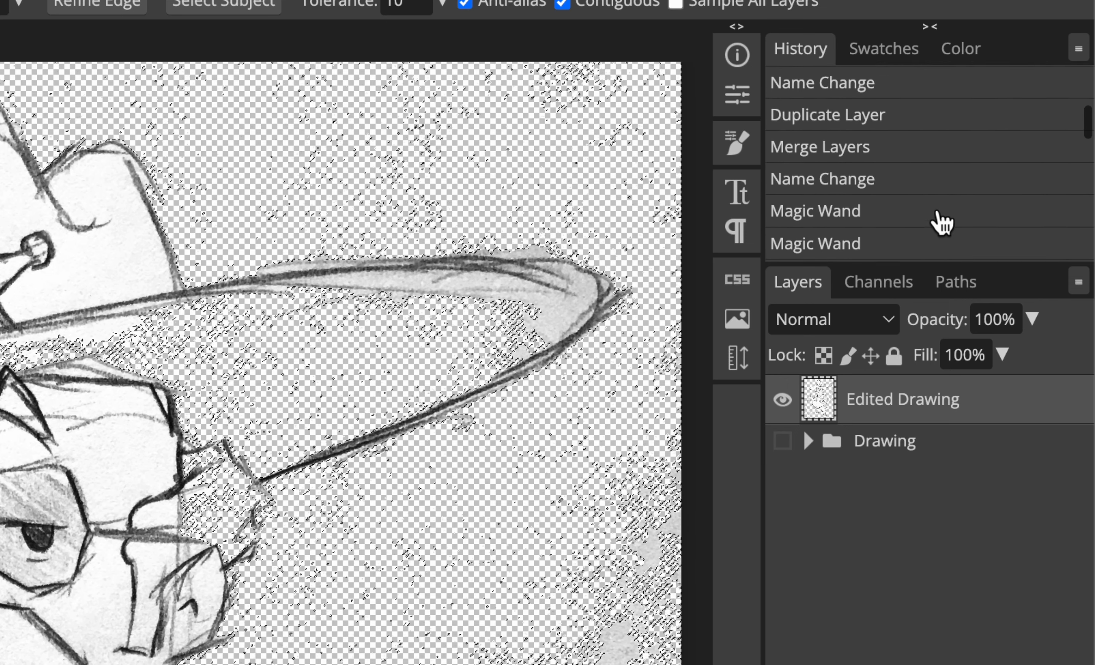
pyautogui.scroll(-3, 942, 223)
pyautogui.scroll(-2, 942, 222)
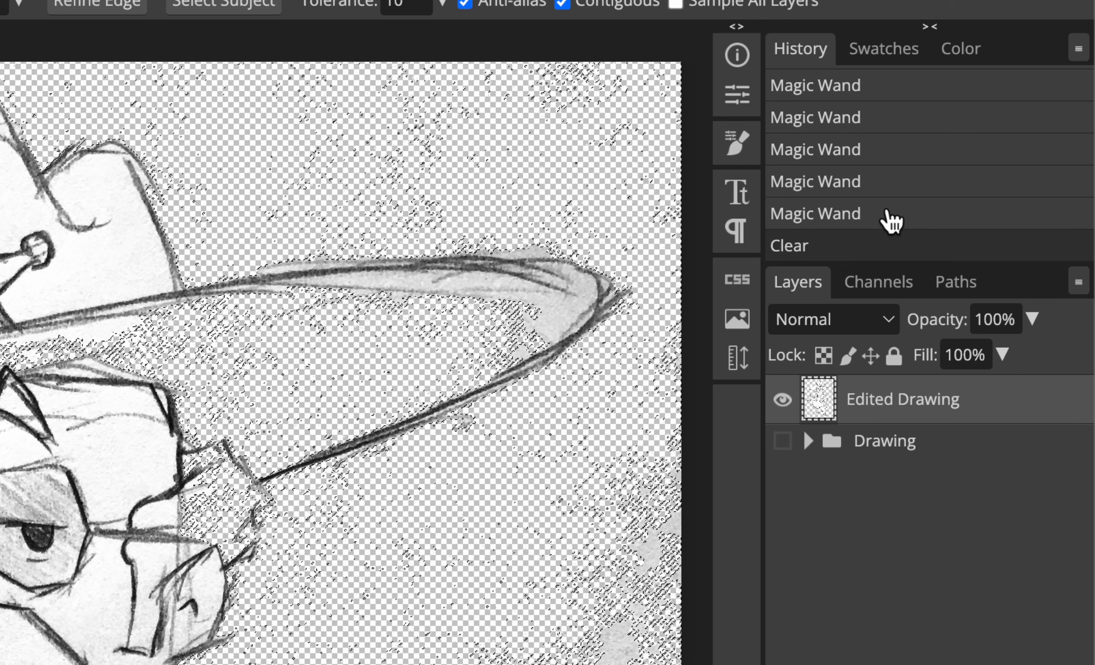
# Revert the document to the last Magic Wand selection state, before the background was cleared
pyautogui.click(891, 219)
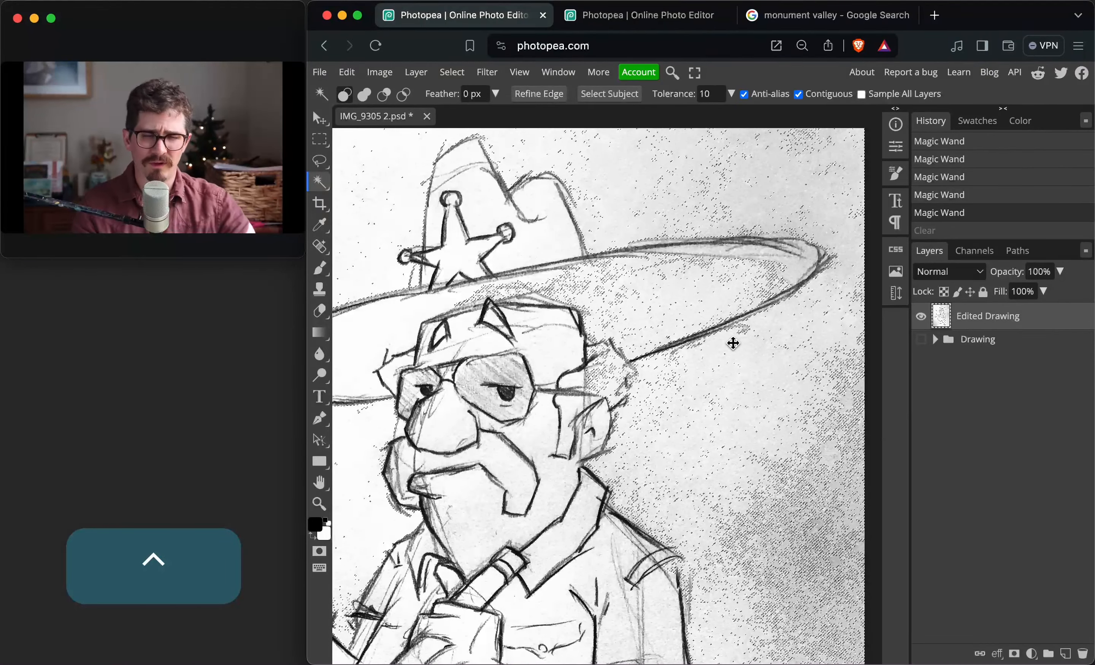
pyautogui.scroll(-3, 445, 442)
pyautogui.scroll(-2, 731, 342)
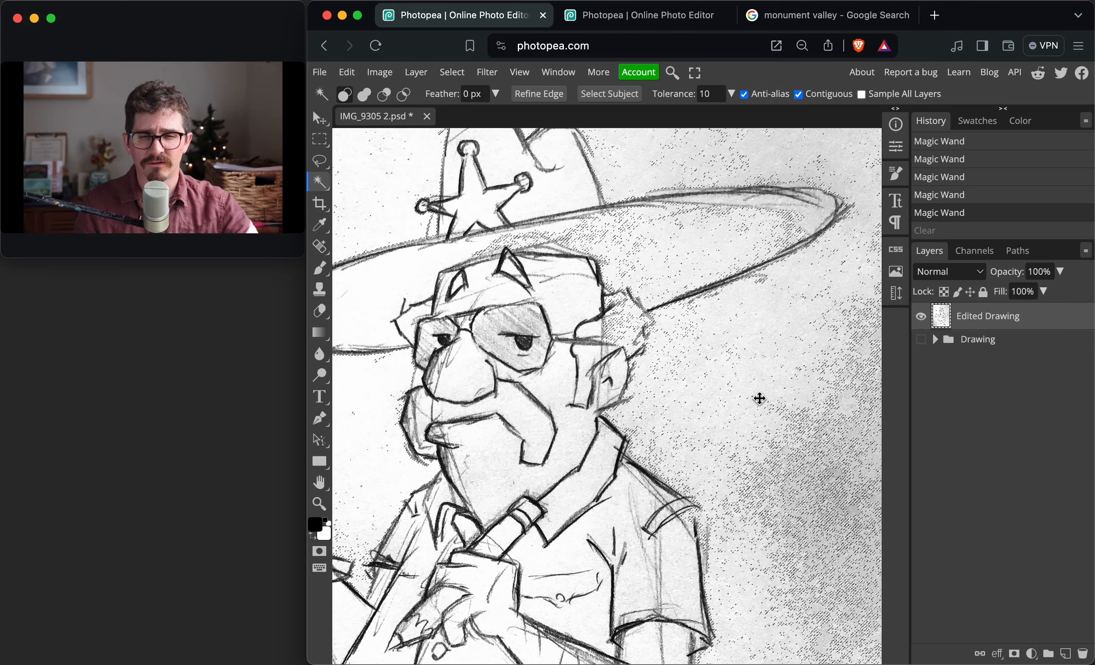
# Invert the Magic Wand selection and add a raster mask from it to the Edited Drawing layer
pyautogui.rightClick(760, 398)
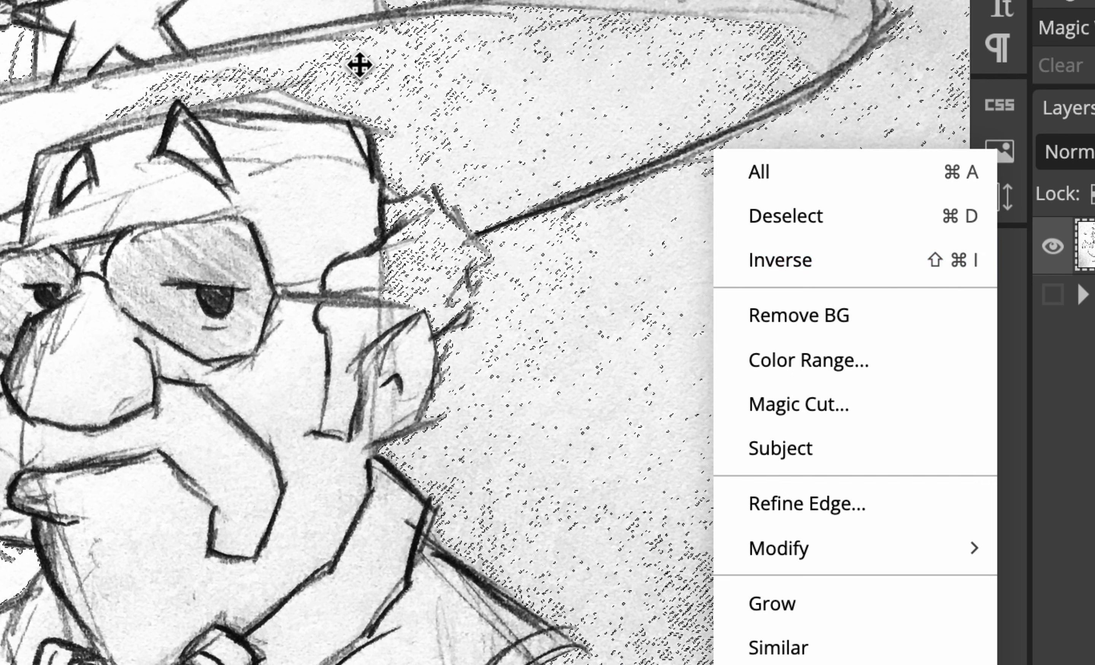
pyautogui.click(755, 269)
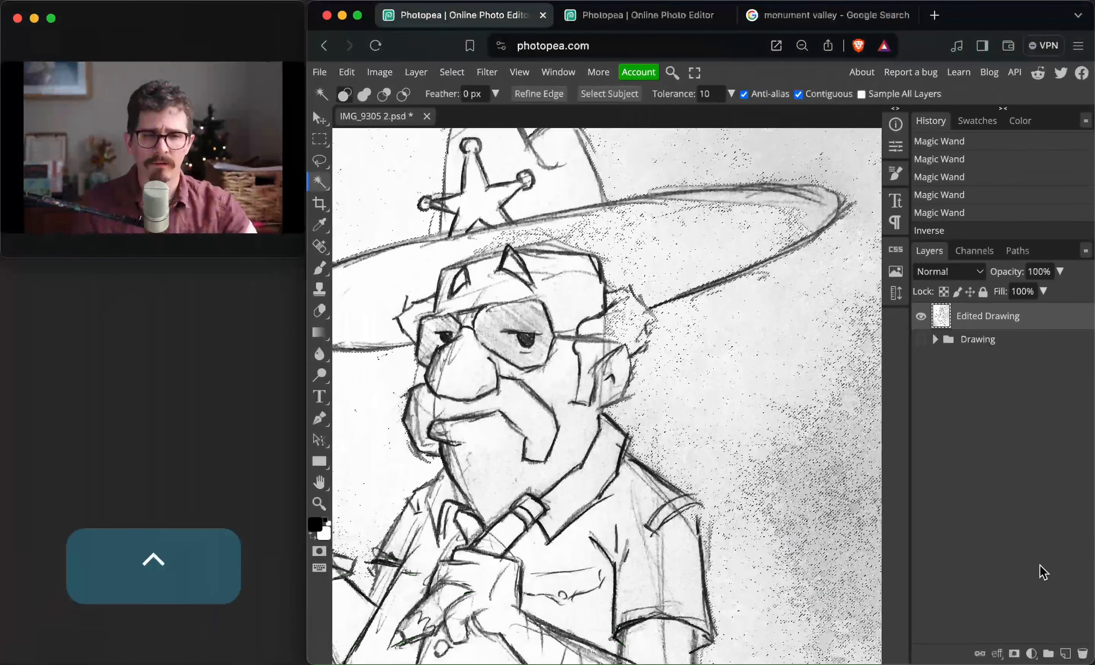
pyautogui.click(1015, 654)
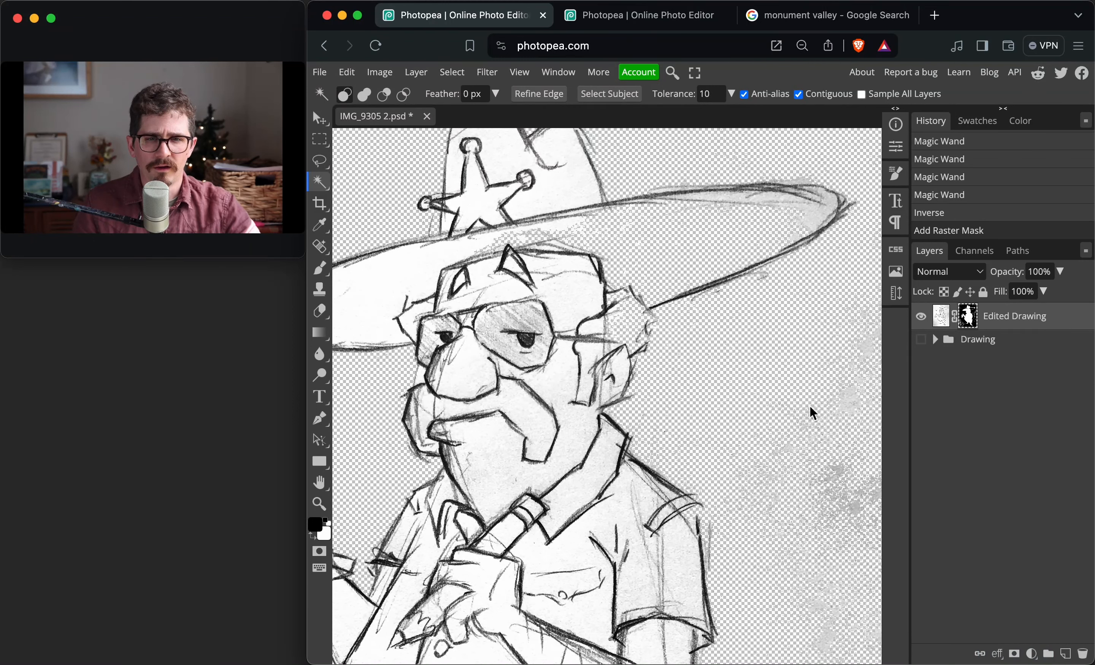
pyautogui.scroll(2, 809, 405)
pyautogui.hscroll(2, 810, 404)
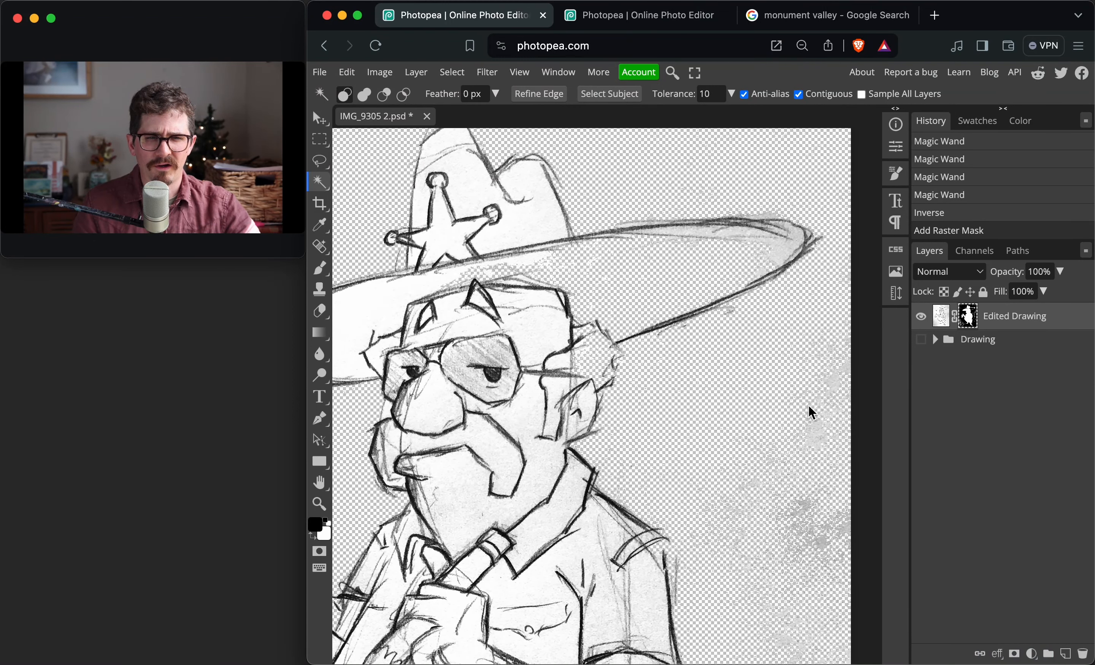
pyautogui.hscroll(1, 808, 403)
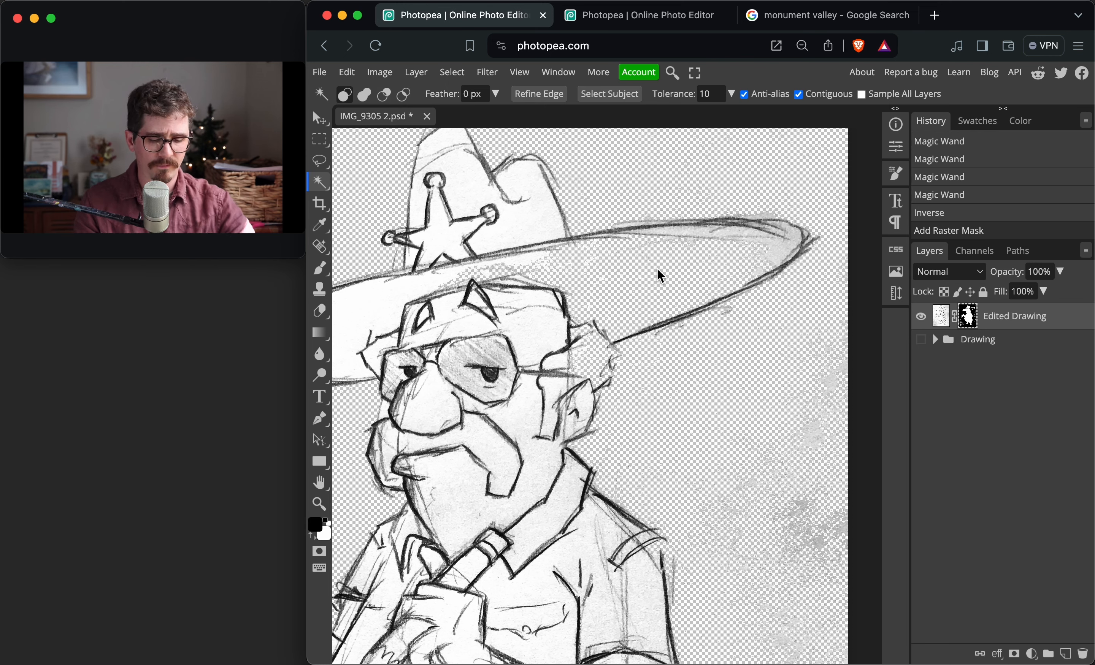
# Activate the Brush tool and set its size to 50 px for touching up the layer mask
pyautogui.press('super+equal')
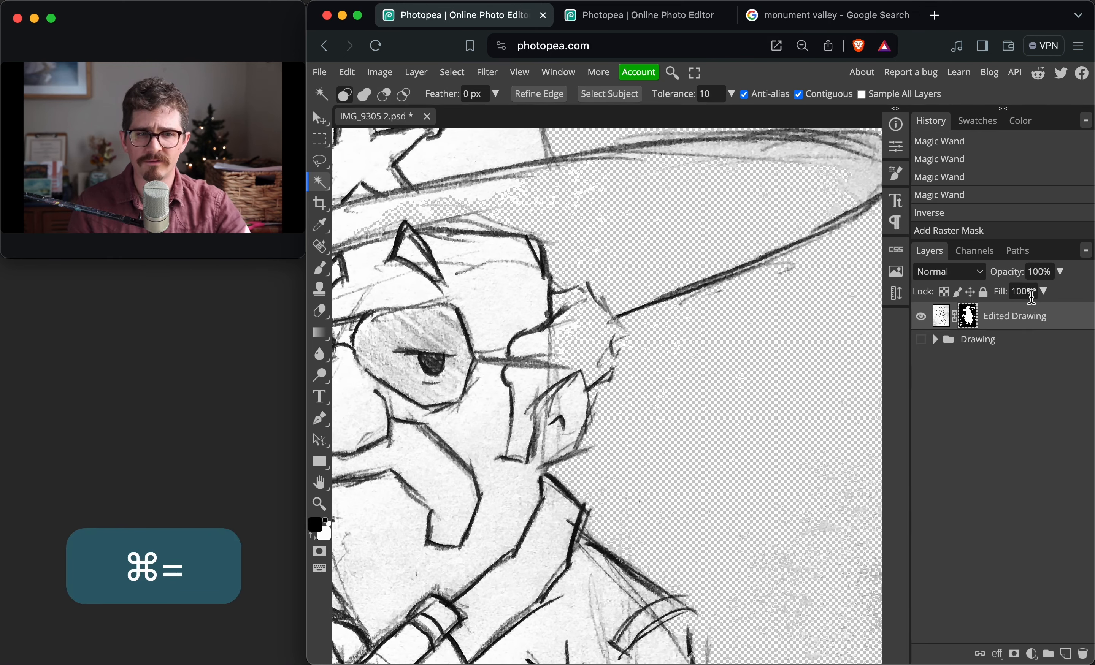
pyautogui.scroll(3, 839, 314)
pyautogui.hscroll(2, 840, 315)
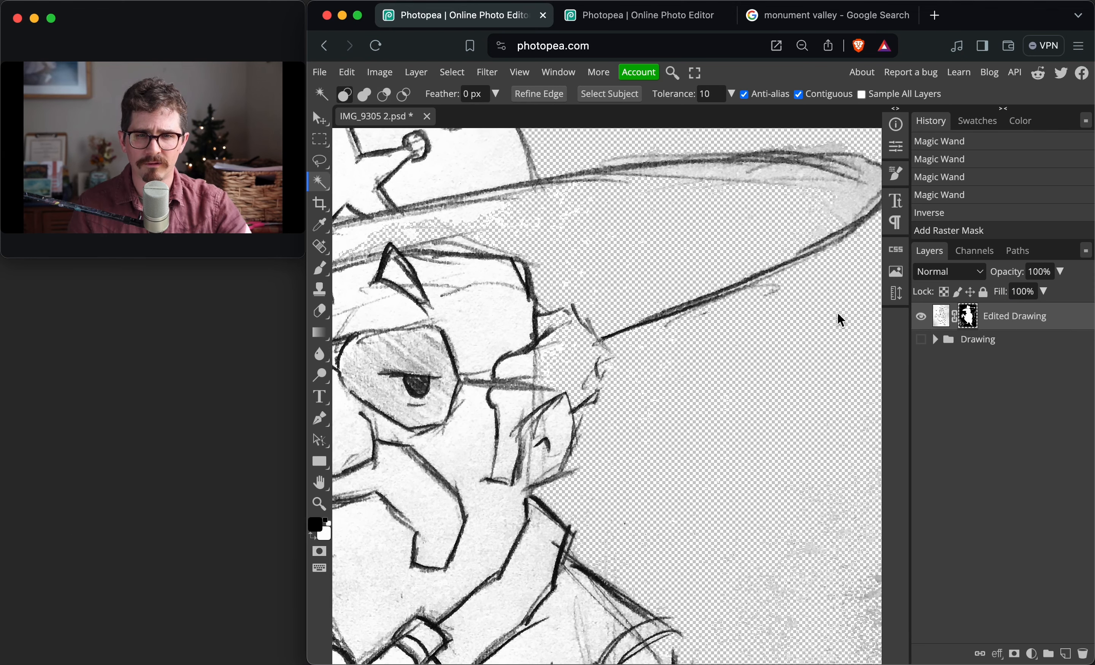
pyautogui.hscroll(-1, 839, 316)
pyautogui.scroll(1, 839, 316)
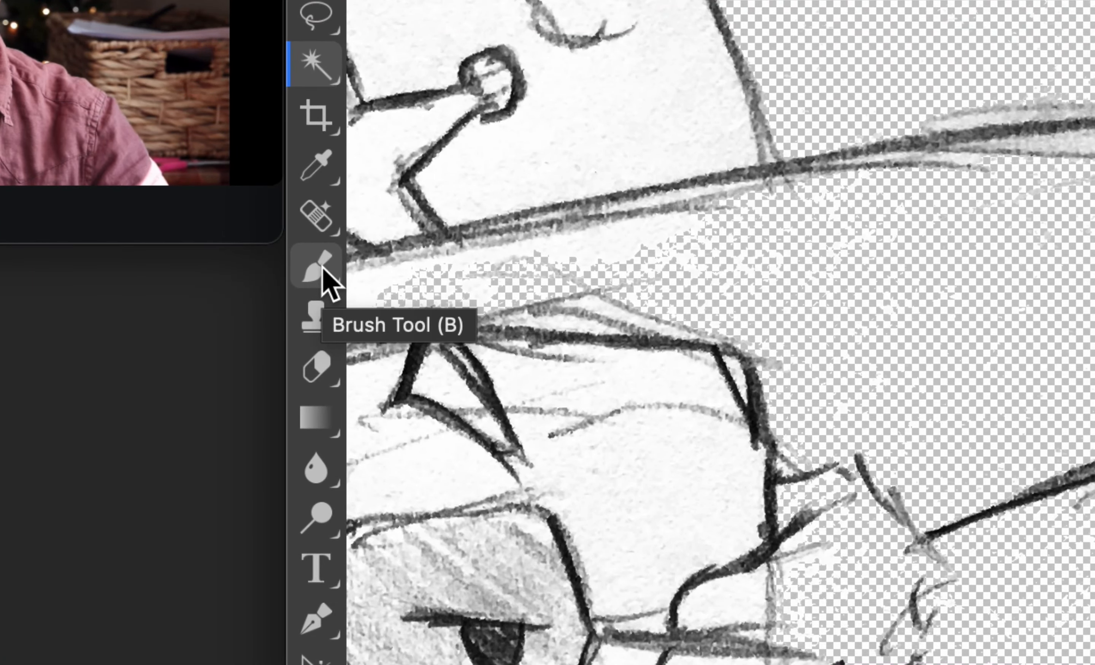
pyautogui.click(325, 277)
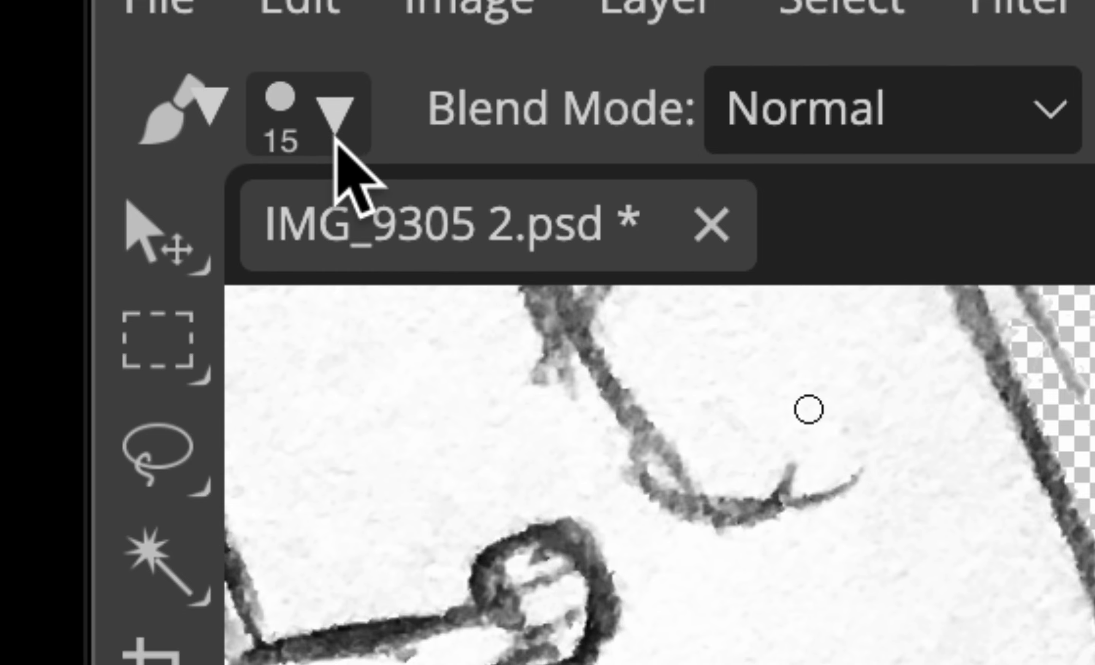
pyautogui.click(335, 113)
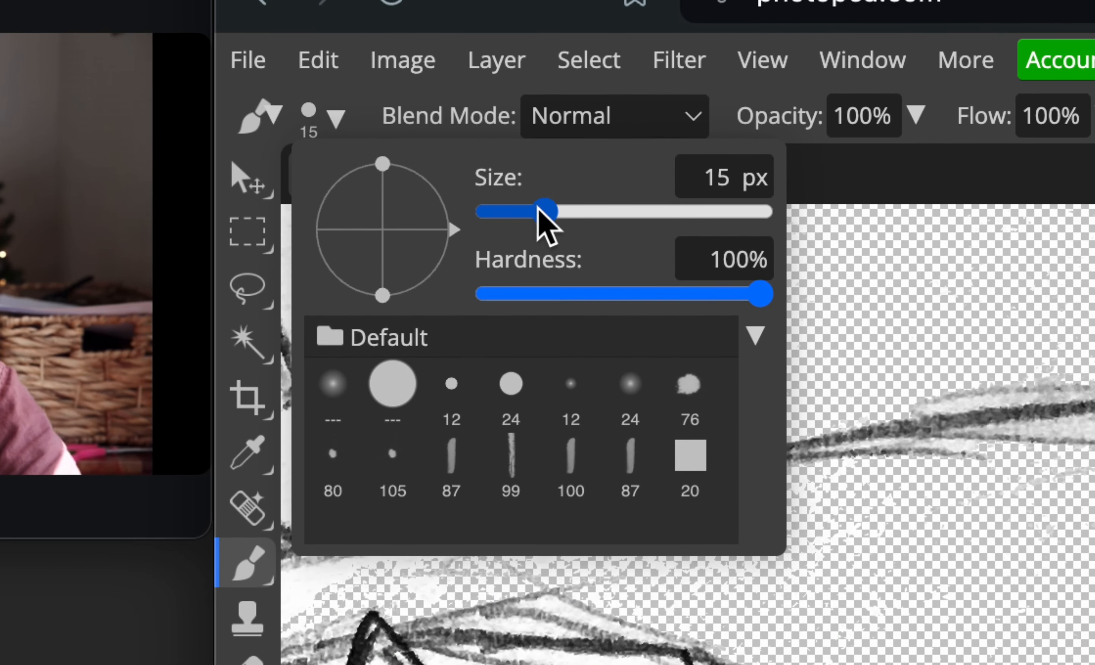
pyautogui.moveTo(552, 209); pyautogui.dragTo(578, 210)
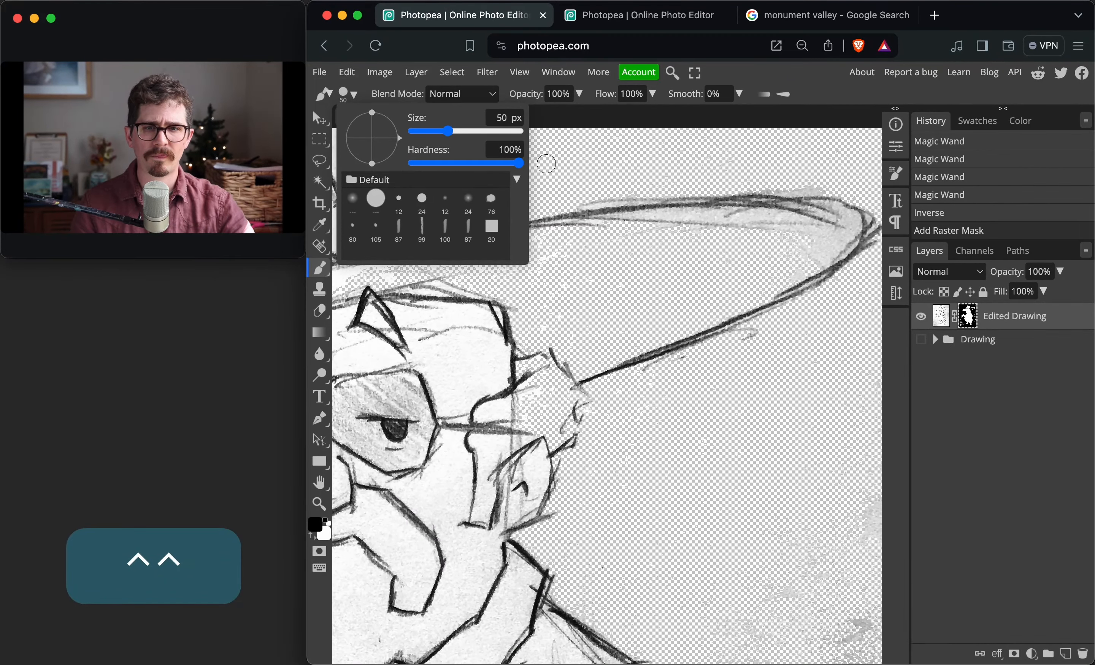
pyautogui.click(567, 137)
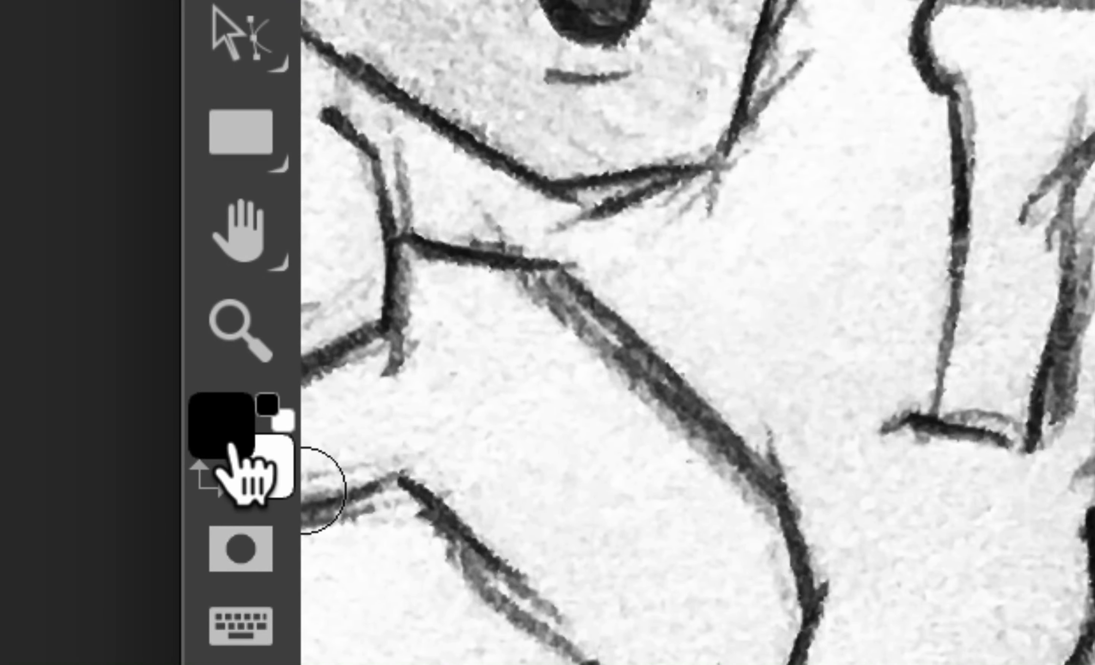
# Try a blue foreground color, hex 296fd0, for the brush
pyautogui.click(260, 419)
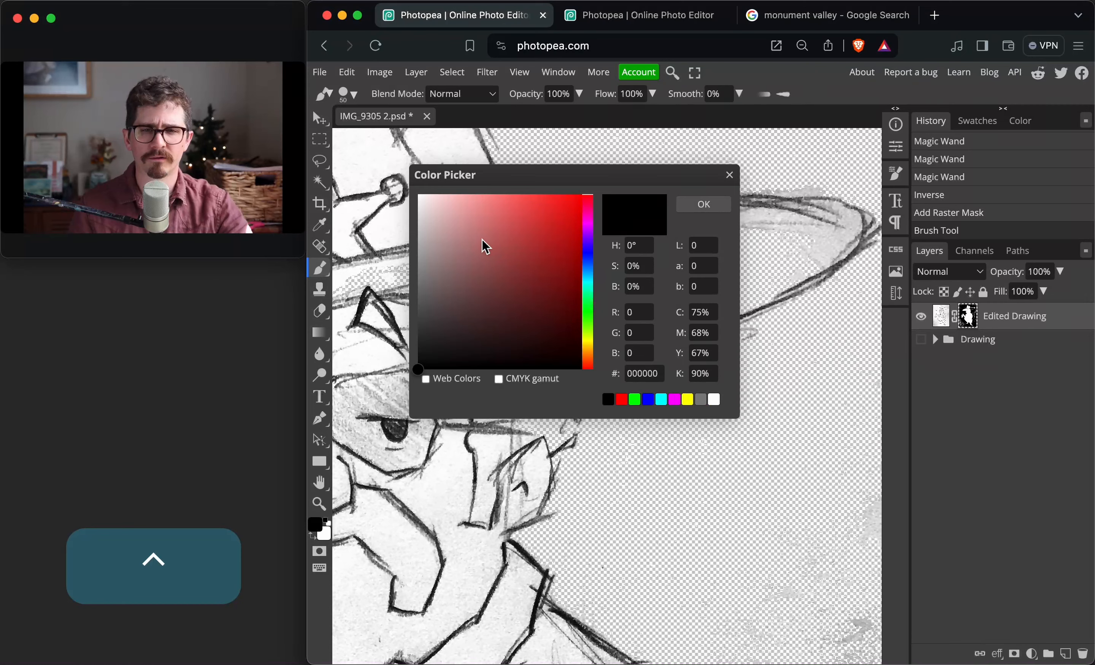
pyautogui.click(587, 264)
pyautogui.click(503, 241)
pyautogui.click(550, 227)
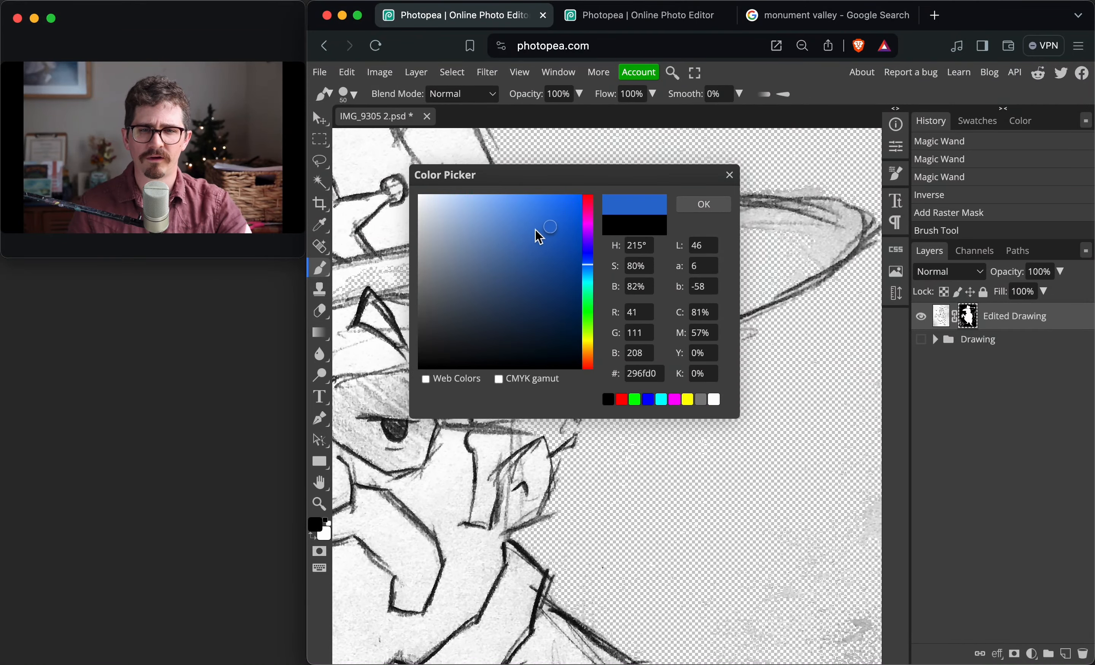
pyautogui.click(713, 212)
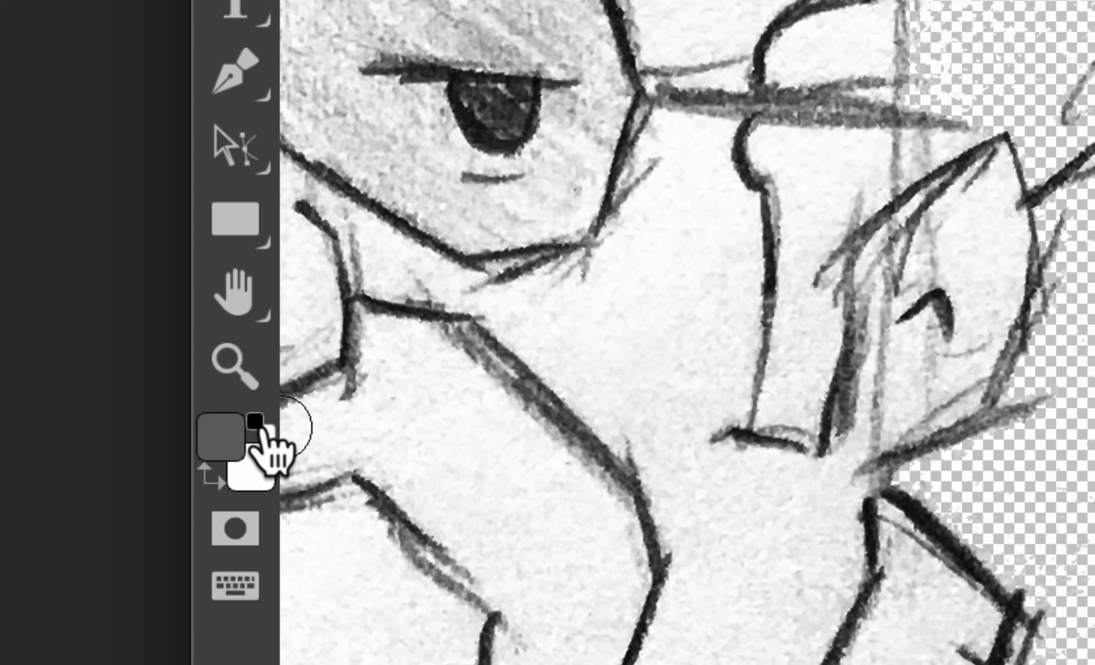
# Reset the brush colors with white as foreground and black as background, and enlarge the brush to 250 px
pyautogui.click(266, 429)
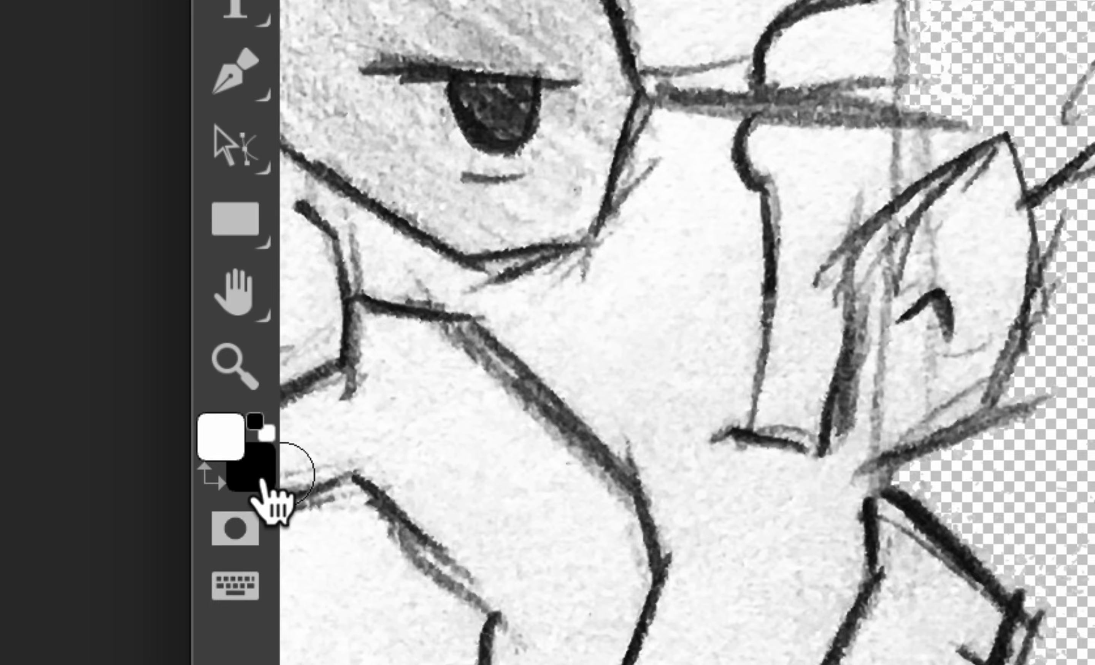
pyautogui.click(211, 476)
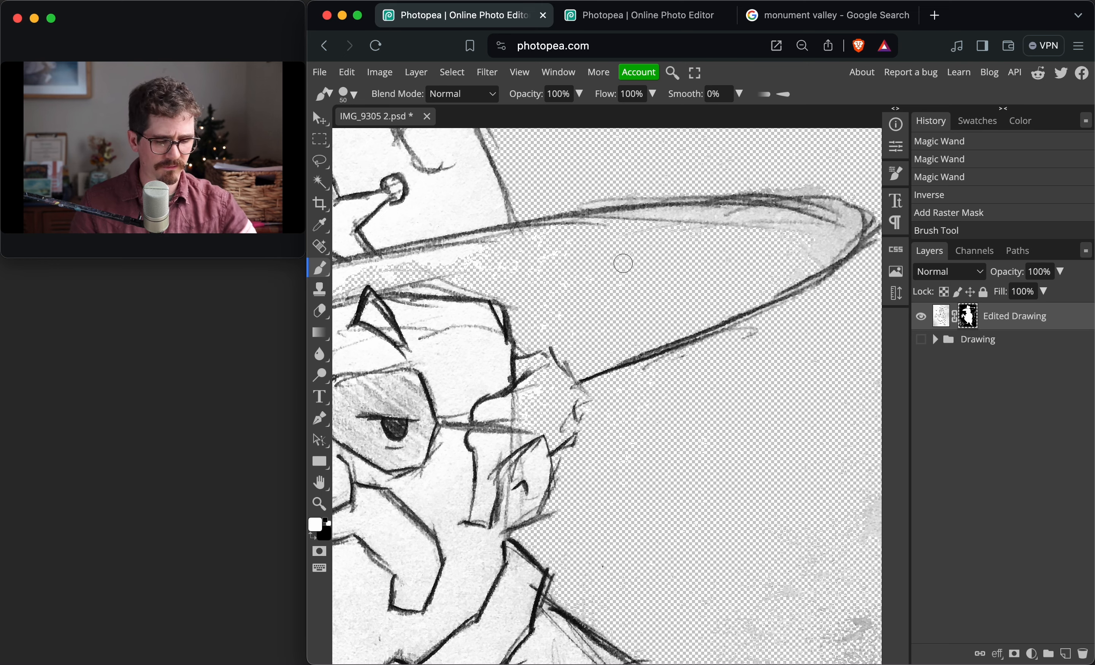
pyautogui.press('super+equal')
pyautogui.scroll(5, 623, 263)
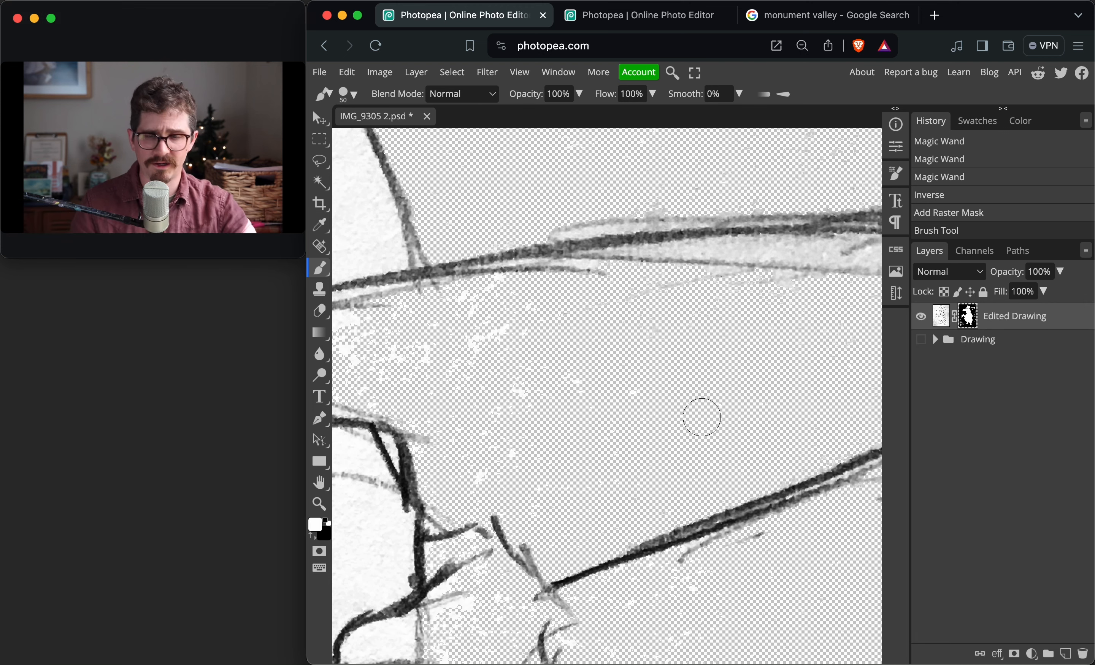
pyautogui.press(']')
pyautogui.press(']')
pyautogui.press(']')
pyautogui.press(']')
pyautogui.press(']')
pyautogui.press(']')
pyautogui.press(']')
pyautogui.press(']')
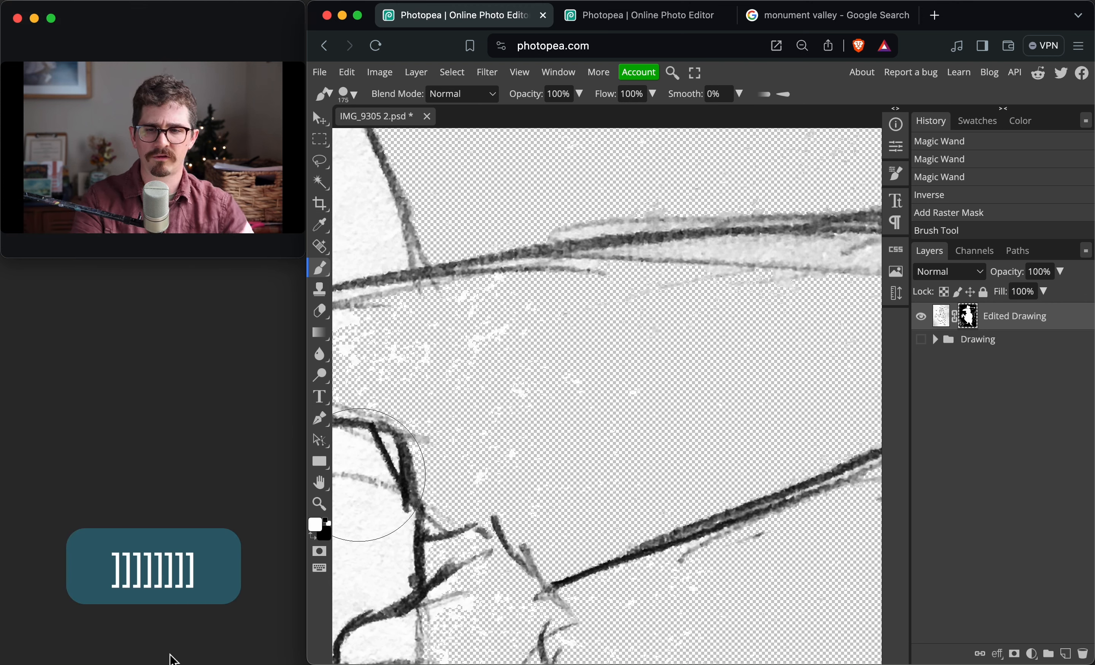
pyautogui.press(']')
pyautogui.press(']')
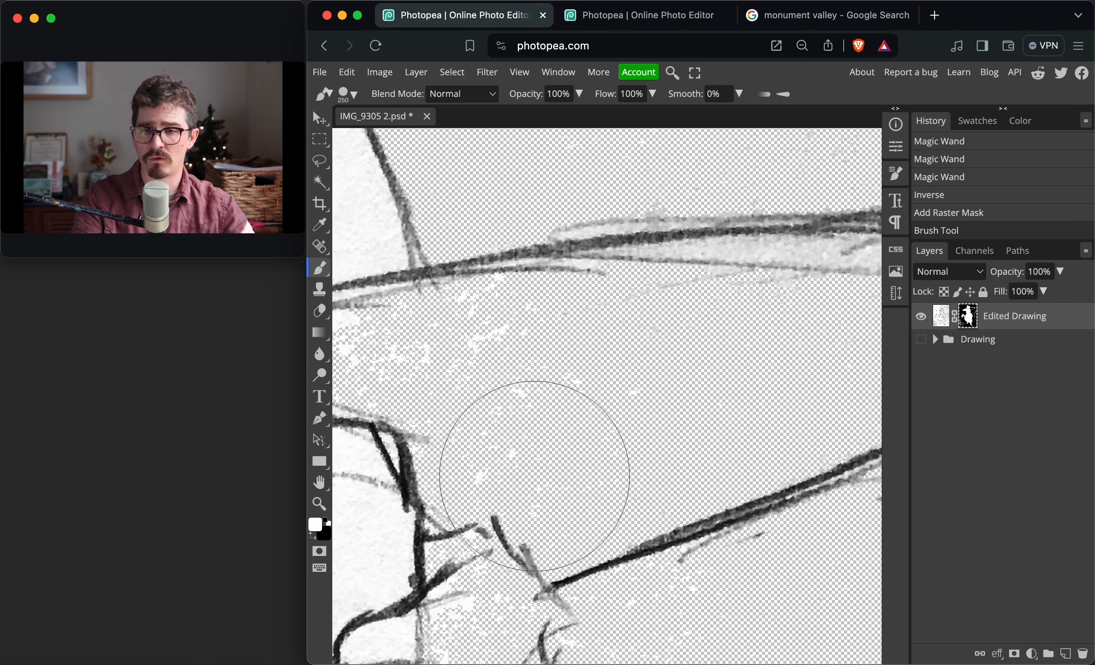
pyautogui.press(']')
pyautogui.press('[')
# Paint the mask white over the missing hat brim and hair beside the ear, reducing the brush to 150 px near the edges
pyautogui.moveTo(590, 401)
pyautogui.mouseDown()
pyautogui.moveTo(578, 391)
pyautogui.moveTo(450, 436)
pyautogui.moveTo(697, 356)
pyautogui.mouseUp()
pyautogui.press('super+minus')
pyautogui.press('super+minus')
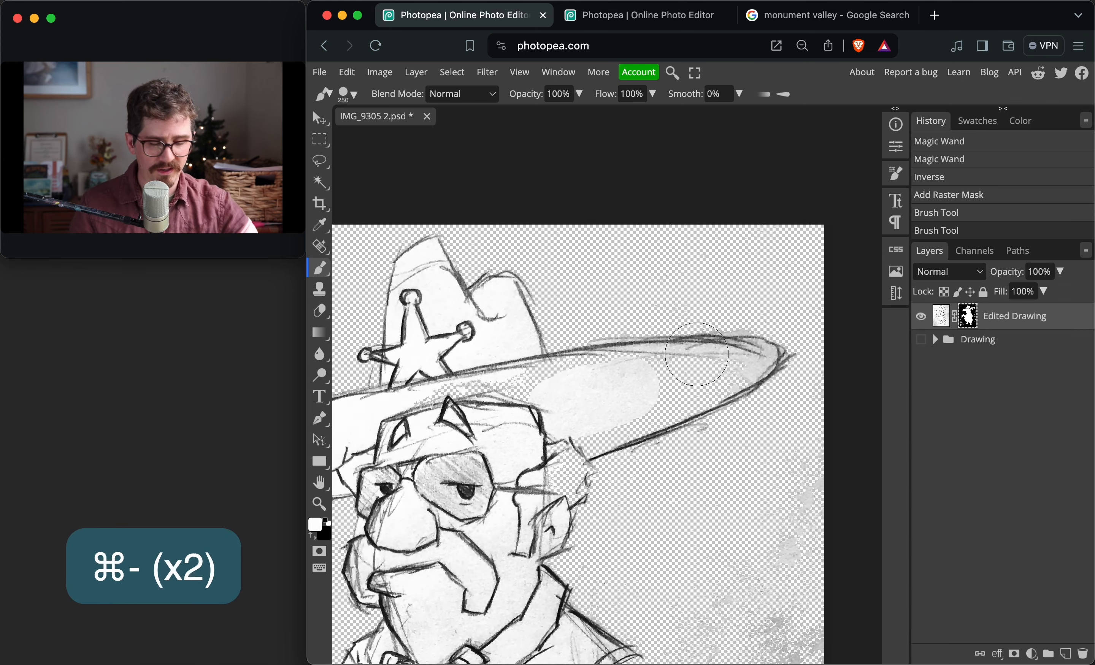
pyautogui.moveTo(585, 371)
pyautogui.mouseDown()
pyautogui.moveTo(417, 399)
pyautogui.moveTo(445, 418)
pyautogui.moveTo(565, 433)
pyautogui.moveTo(552, 471)
pyautogui.moveTo(556, 448)
pyautogui.mouseUp()
pyautogui.moveTo(550, 403)
pyautogui.mouseDown()
pyautogui.moveTo(745, 361)
pyautogui.moveTo(673, 360)
pyautogui.moveTo(581, 385)
pyautogui.mouseUp()
pyautogui.press('[')
pyautogui.press('[')
pyautogui.press('[')
pyautogui.moveTo(585, 445); pyautogui.dragTo(735, 365)
# Restore the missing ankle between the trouser cuff and the flat shoe by painting the mask white with an 80 px brush
pyautogui.scroll(-6, 576, 414)
pyautogui.hscroll(-4, 576, 413)
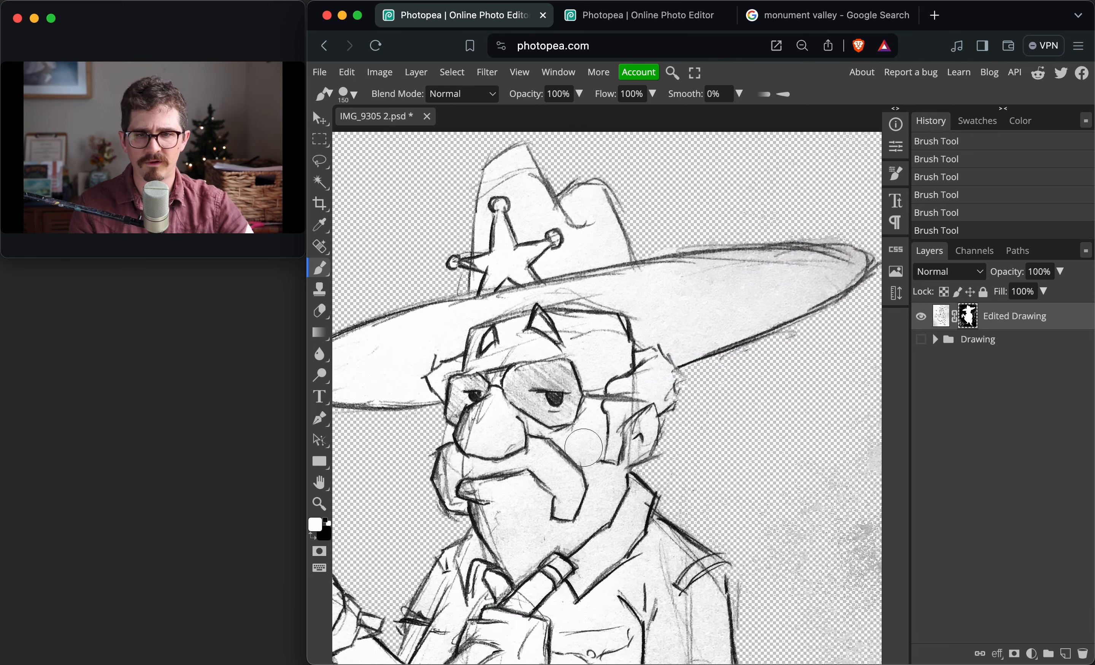
pyautogui.scroll(-8, 575, 461)
pyautogui.hscroll(-5, 575, 460)
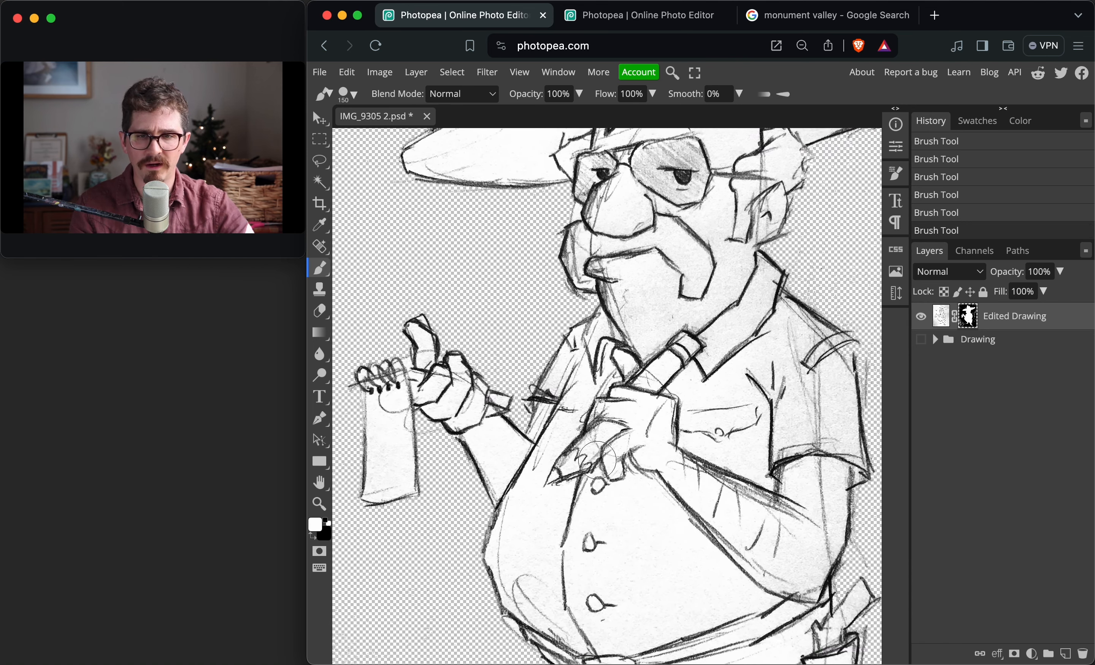
pyautogui.scroll(-8, 597, 461)
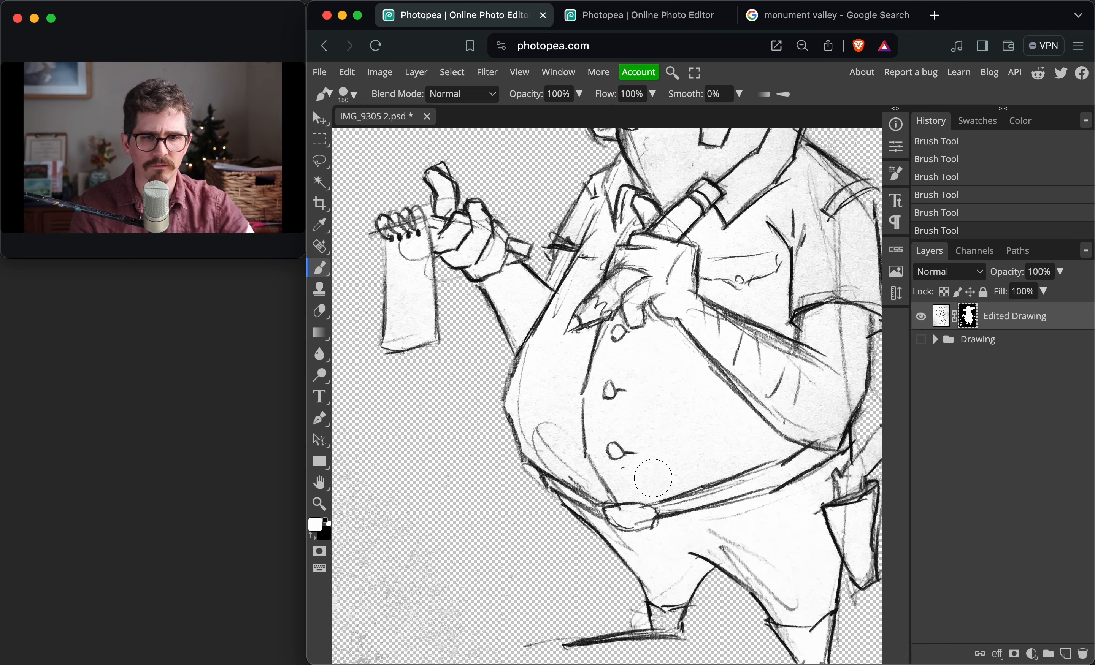
pyautogui.scroll(-4, 652, 478)
pyautogui.hscroll(3, 652, 478)
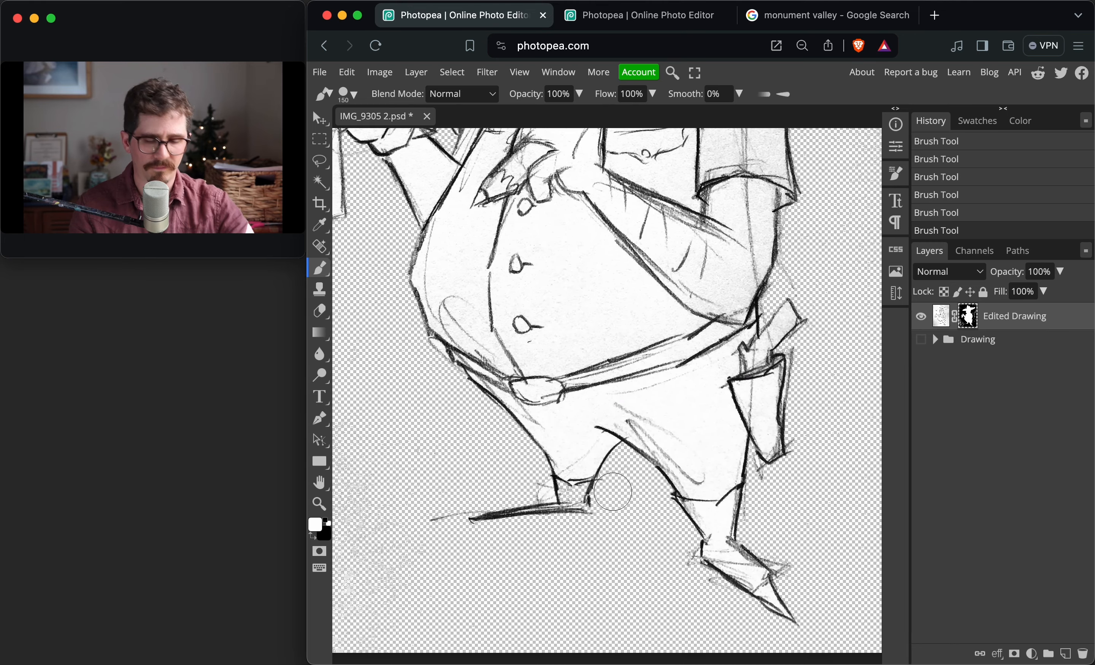
pyautogui.press('super+equal')
pyautogui.press('super+equal')
pyautogui.scroll(-4, 612, 491)
pyautogui.hscroll(-2, 613, 491)
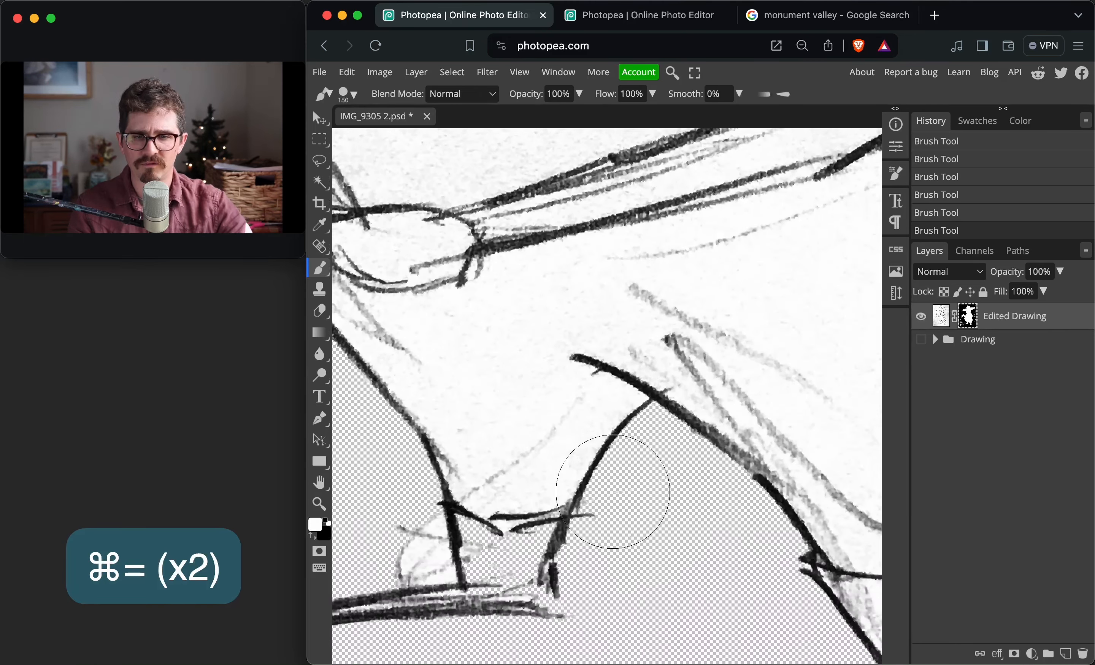
pyautogui.scroll(-2, 610, 491)
pyautogui.hscroll(-1, 611, 491)
pyautogui.press('[')
pyautogui.press('[')
pyautogui.press('[')
pyautogui.press('[')
pyautogui.press('[')
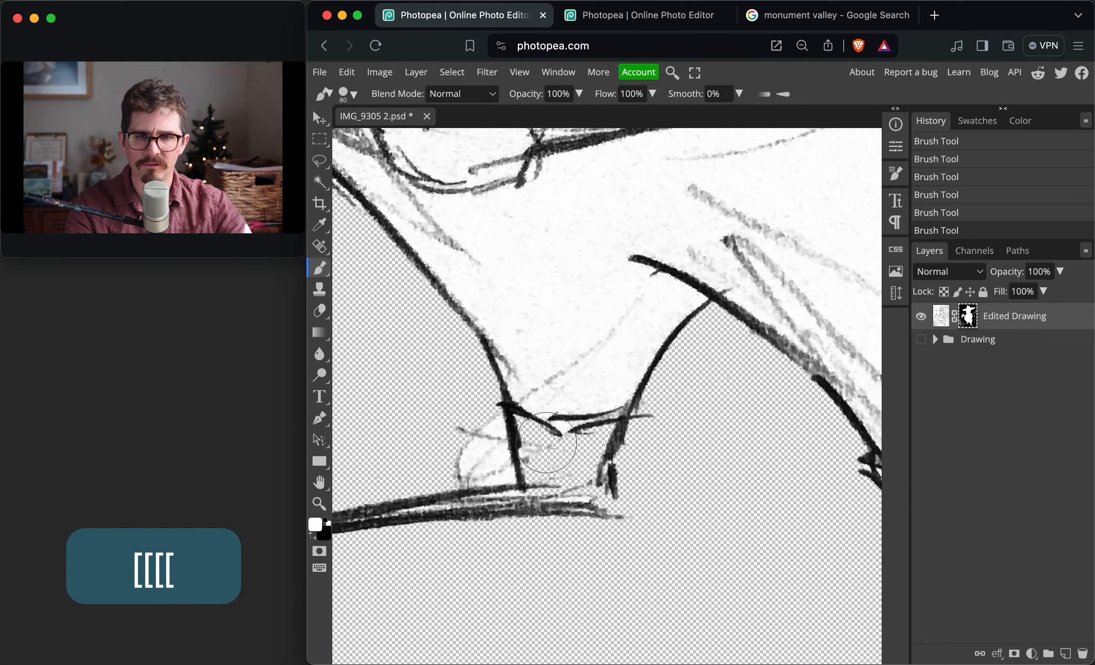
pyautogui.moveTo(539, 423)
pyautogui.mouseDown()
pyautogui.moveTo(544, 487)
pyautogui.moveTo(578, 486)
pyautogui.moveTo(595, 387)
pyautogui.mouseUp()
# Fill in the remaining gap at the shoe's heel on the mask with a white 35 px brush
pyautogui.press('[')
pyautogui.press('[')
pyautogui.press('[')
pyautogui.press('[')
pyautogui.press('[')
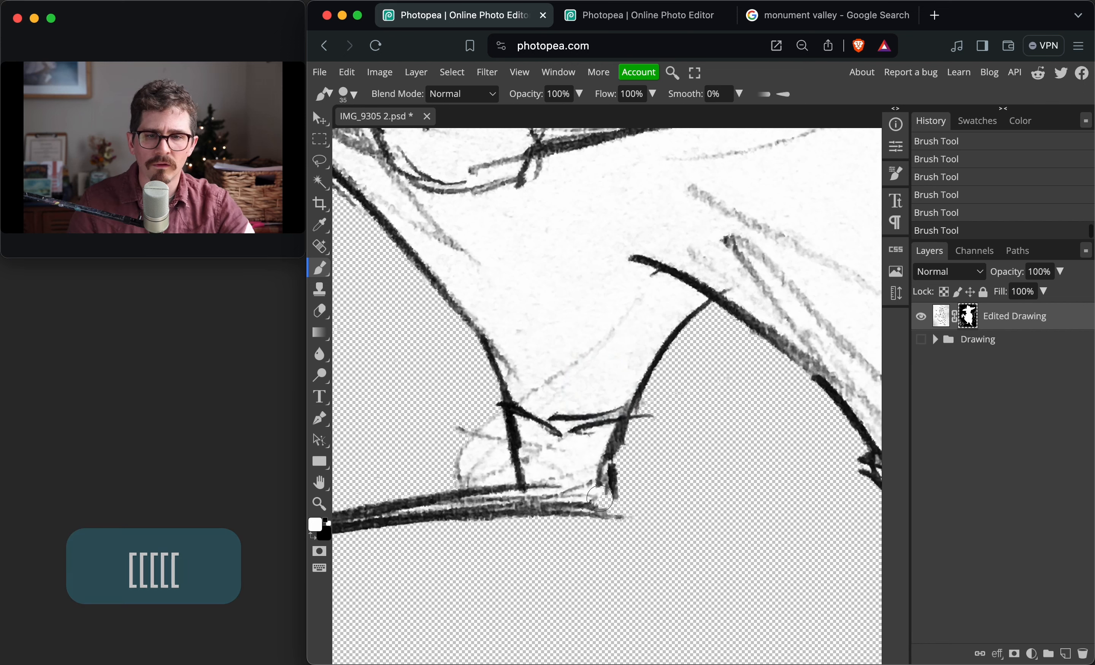
pyautogui.click(599, 502)
pyautogui.moveTo(598, 503)
pyautogui.mouseDown()
pyautogui.moveTo(601, 482)
pyautogui.moveTo(612, 491)
pyautogui.mouseUp()
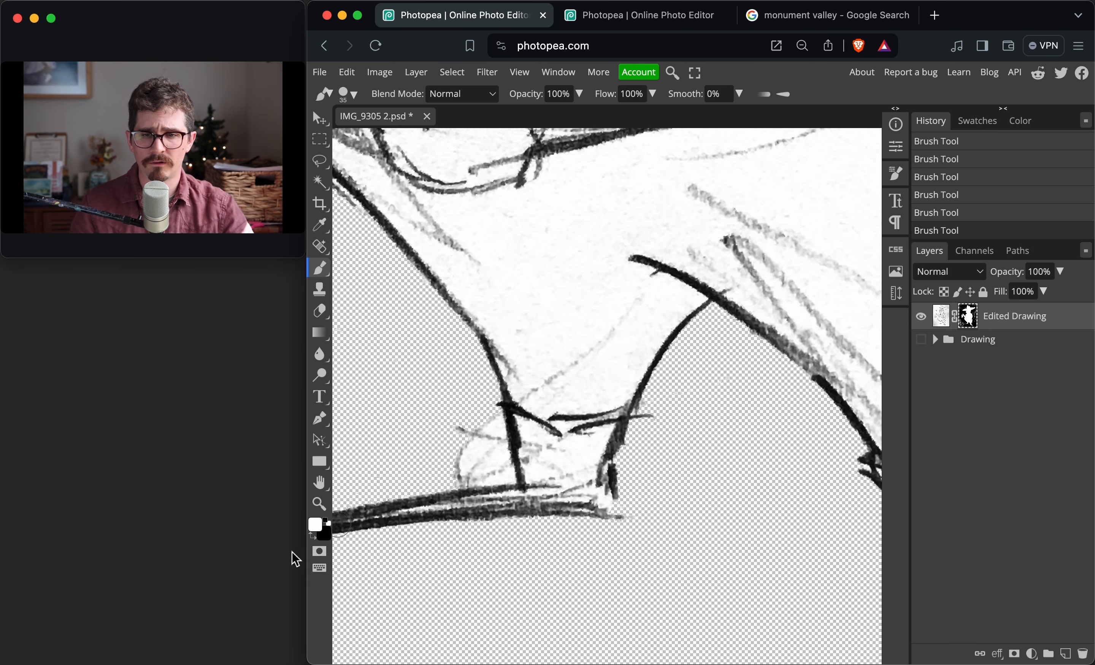
# Make black the foreground color and target the Edited Drawing layer's image instead of its mask
pyautogui.scroll(5, 107, 634)
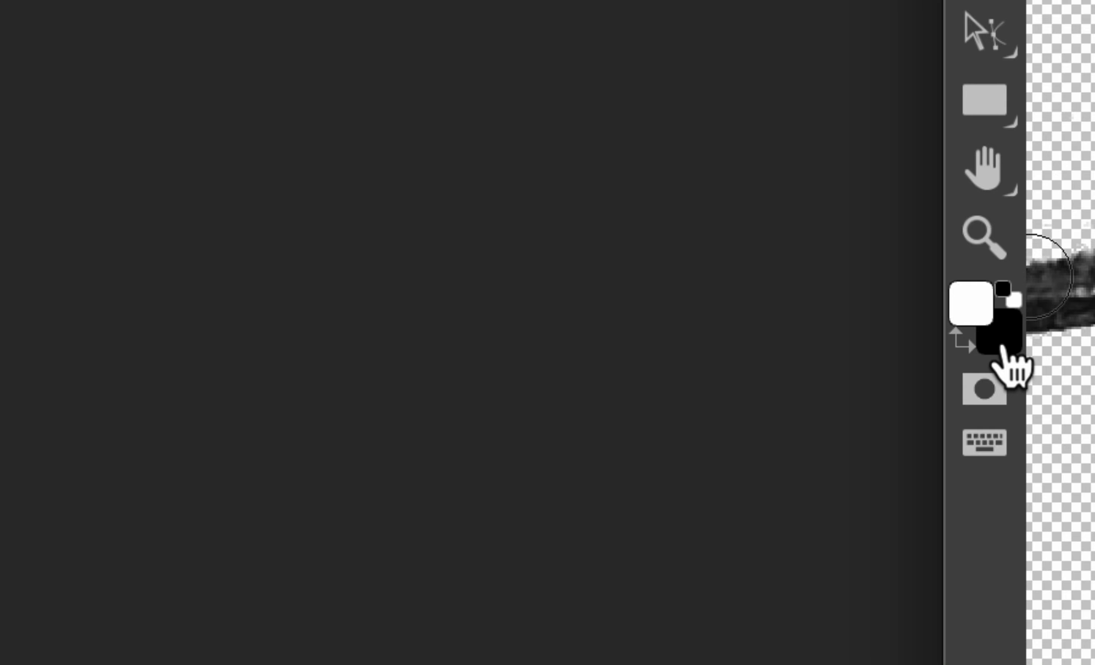
pyautogui.press('x')
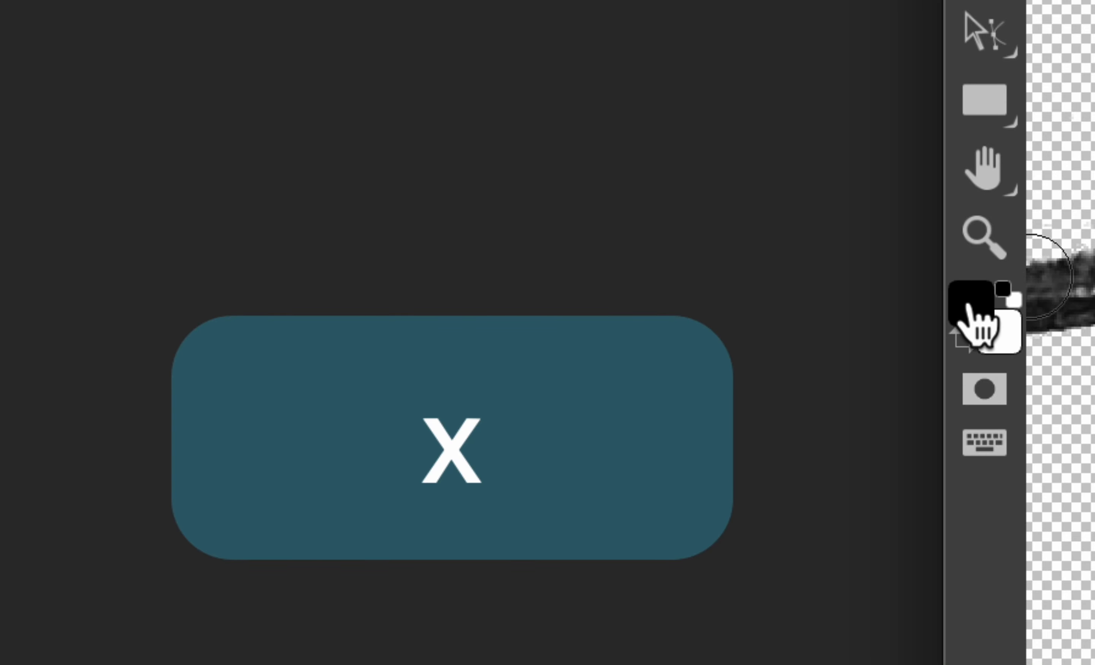
pyautogui.press('ctrl')
pyautogui.press('ctrl')
pyautogui.press('ctrl')
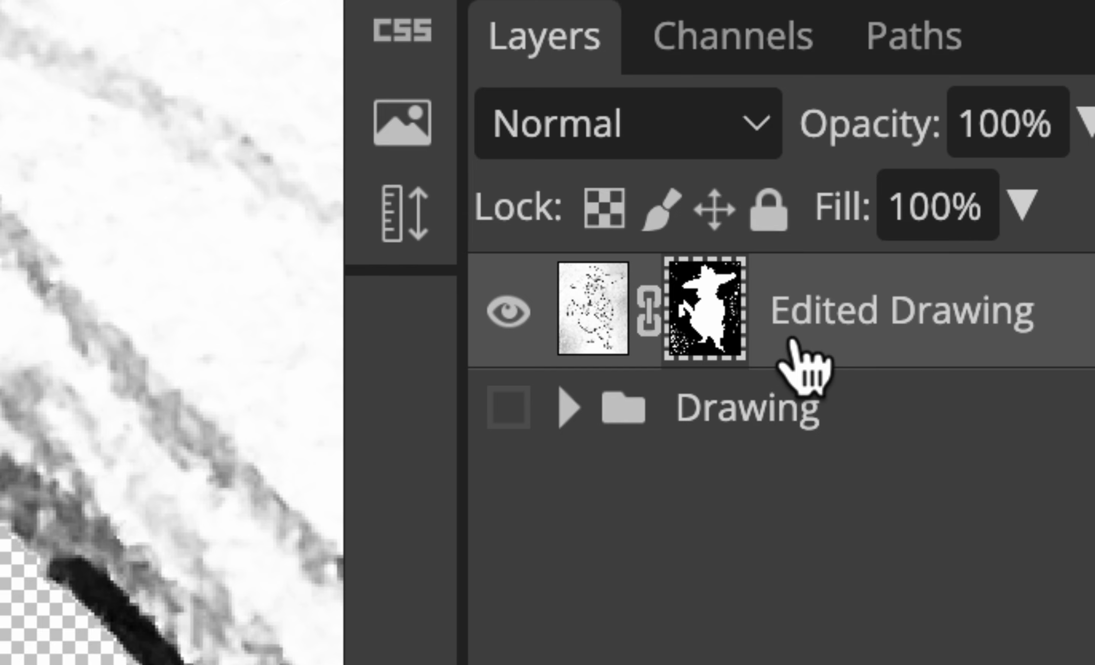
pyautogui.click(595, 318)
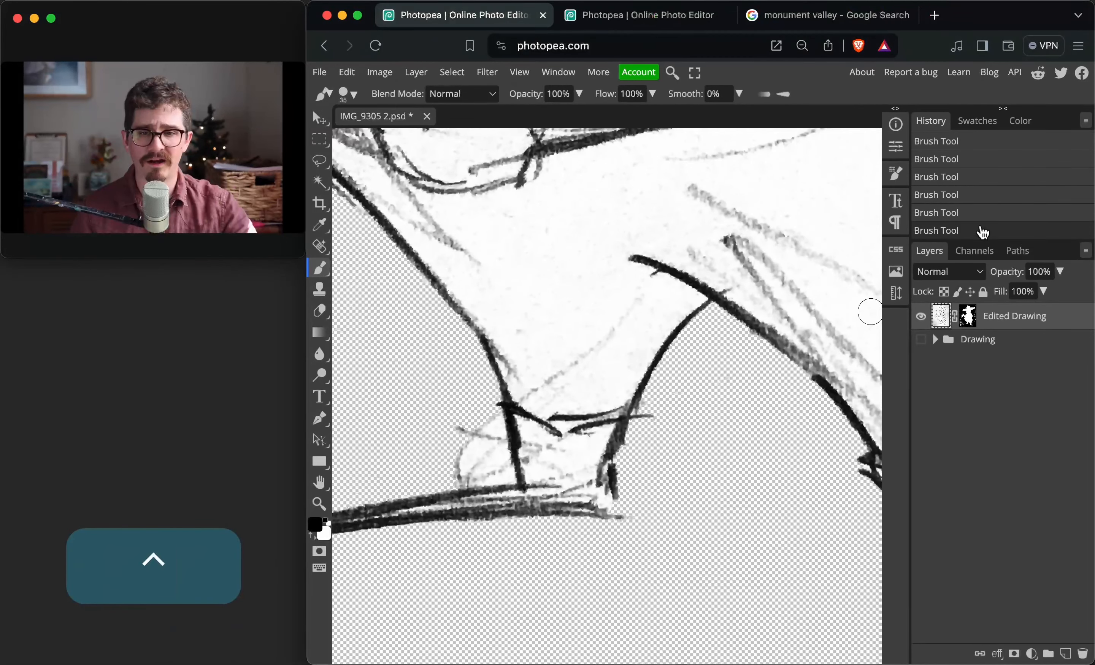
pyautogui.moveTo(733, 148); pyautogui.dragTo(565, 211)
pyautogui.moveTo(638, 238); pyautogui.dragTo(553, 352)
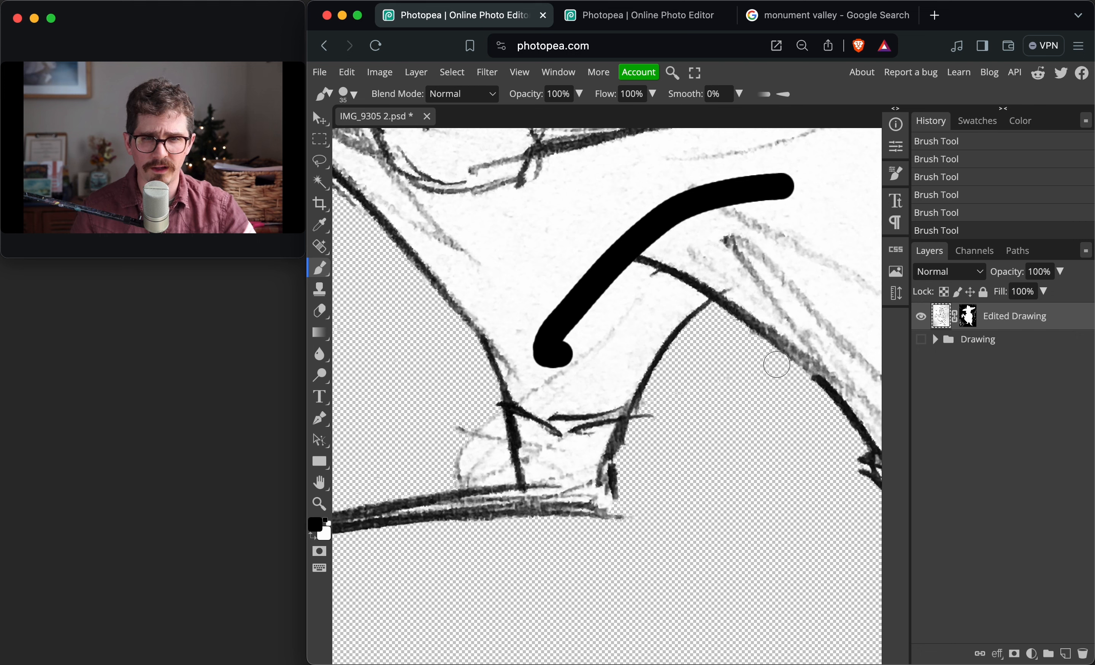
pyautogui.press('shift')
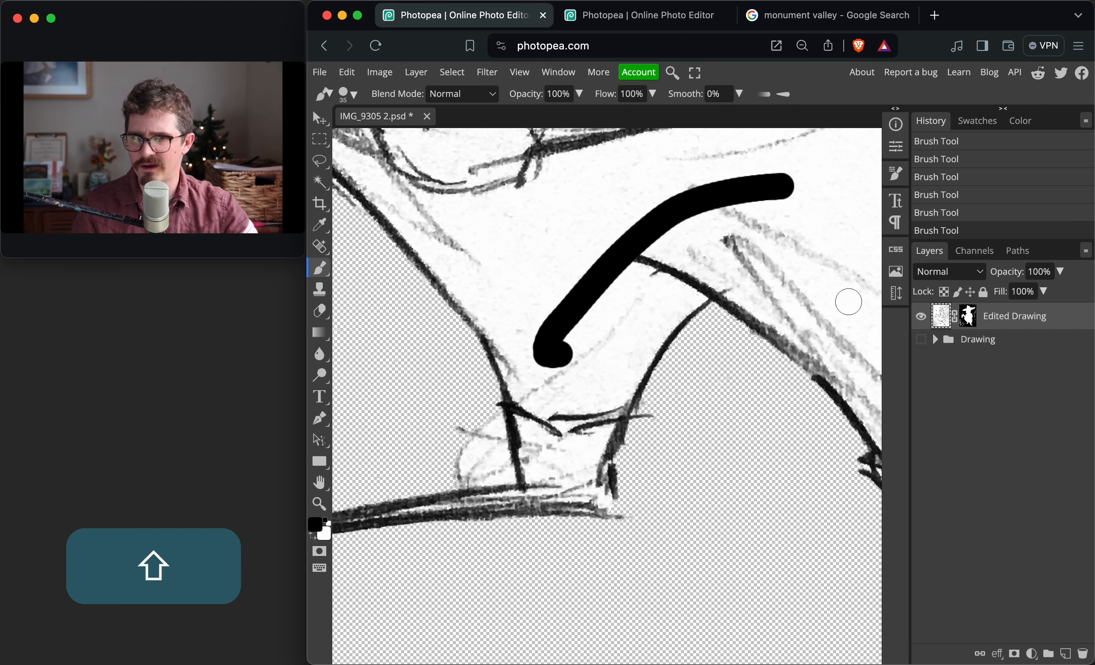
pyautogui.press('super+z')
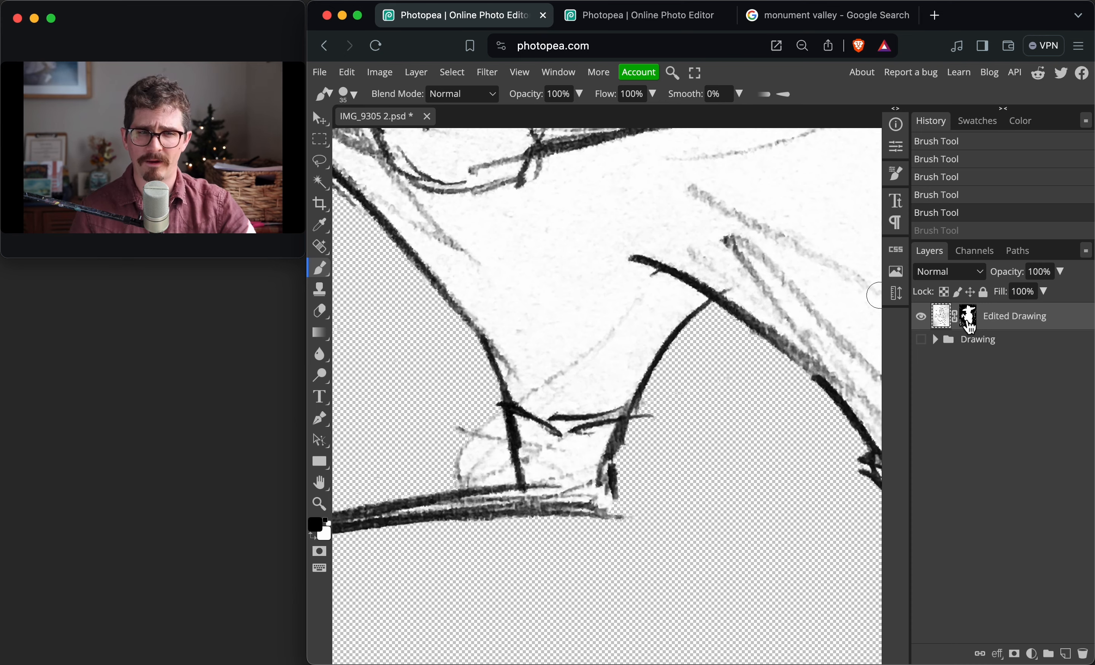
# Target the Edited Drawing layer's mask and paint it black over the stray sketch lines beside the ankle above the flat shoe
pyautogui.press('ctrl')
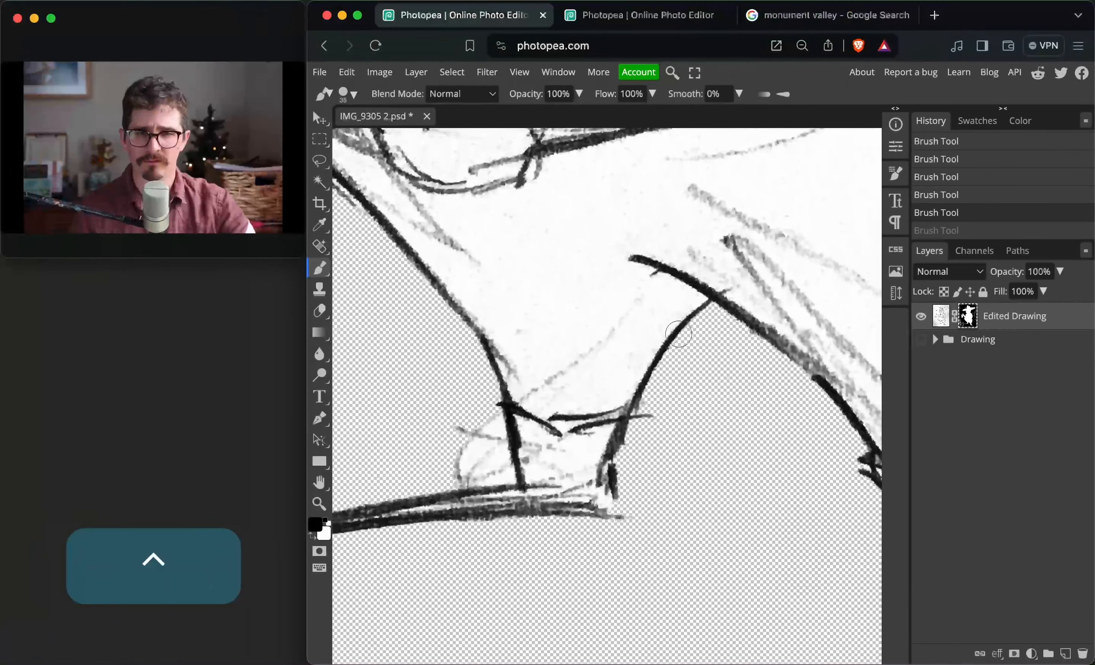
pyautogui.moveTo(481, 438)
pyautogui.mouseDown()
pyautogui.moveTo(487, 465)
pyautogui.moveTo(491, 447)
pyautogui.moveTo(457, 473)
pyautogui.moveTo(503, 472)
pyautogui.mouseUp()
pyautogui.scroll(10, 547, 391)
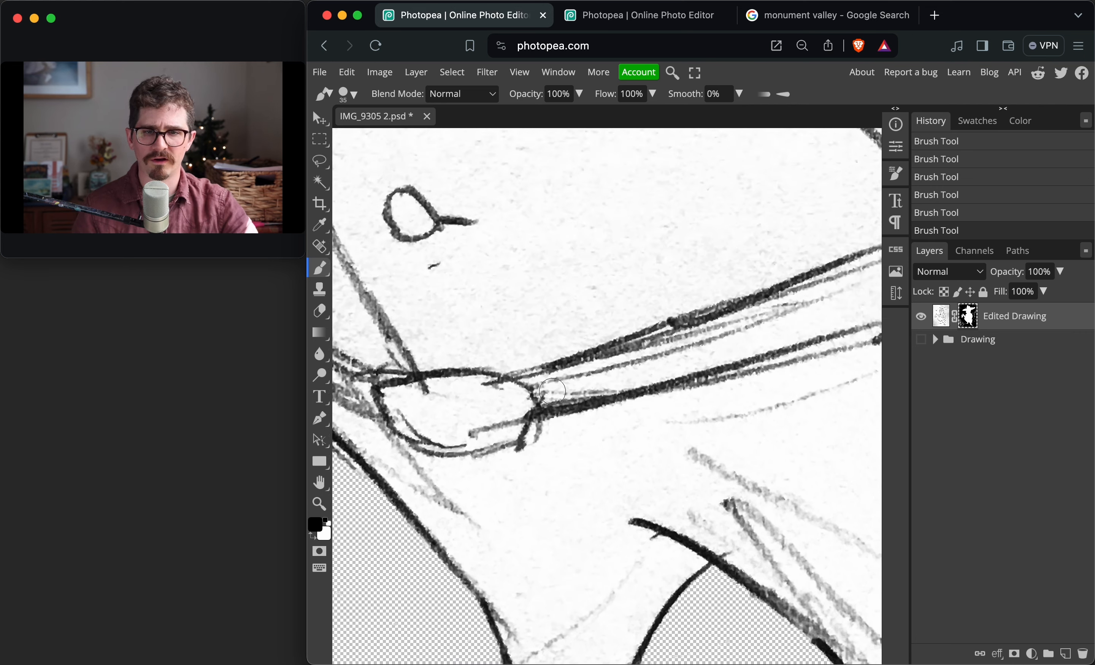
# Paint the mask black over leftover paper between the notebook and the raised hand, and reduce the brush to 15 px for the knuckles
pyautogui.scroll(10, 564, 401)
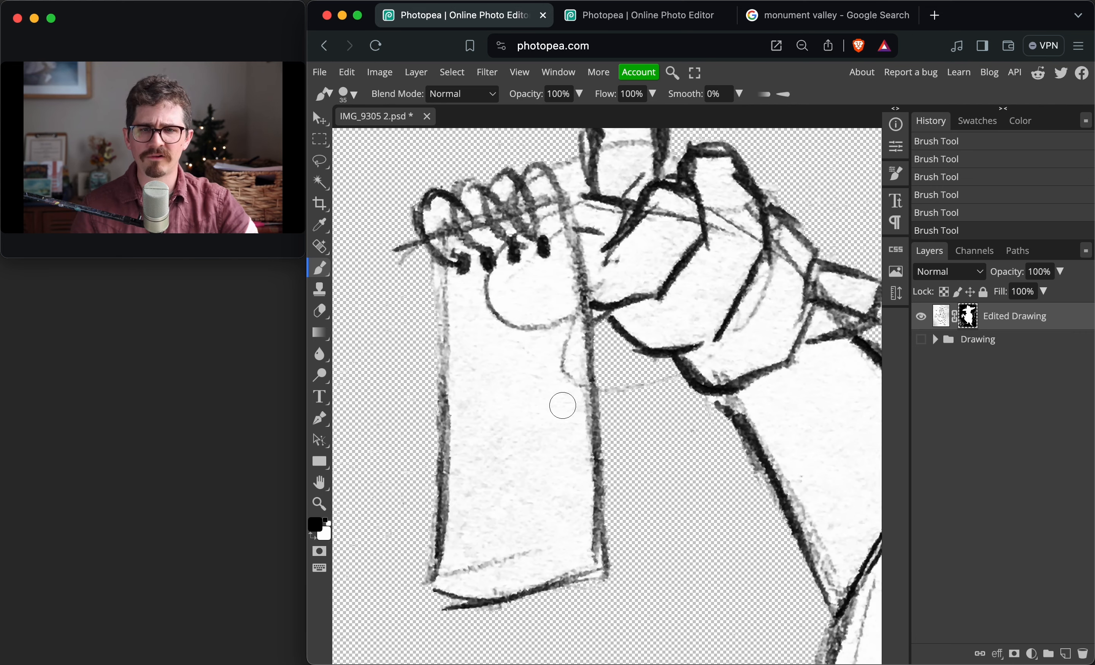
pyautogui.moveTo(614, 202)
pyautogui.mouseDown()
pyautogui.moveTo(649, 230)
pyautogui.moveTo(625, 210)
pyautogui.mouseUp()
pyautogui.moveTo(566, 333)
pyautogui.mouseDown()
pyautogui.moveTo(552, 349)
pyautogui.moveTo(581, 338)
pyautogui.mouseUp()
pyautogui.press('[')
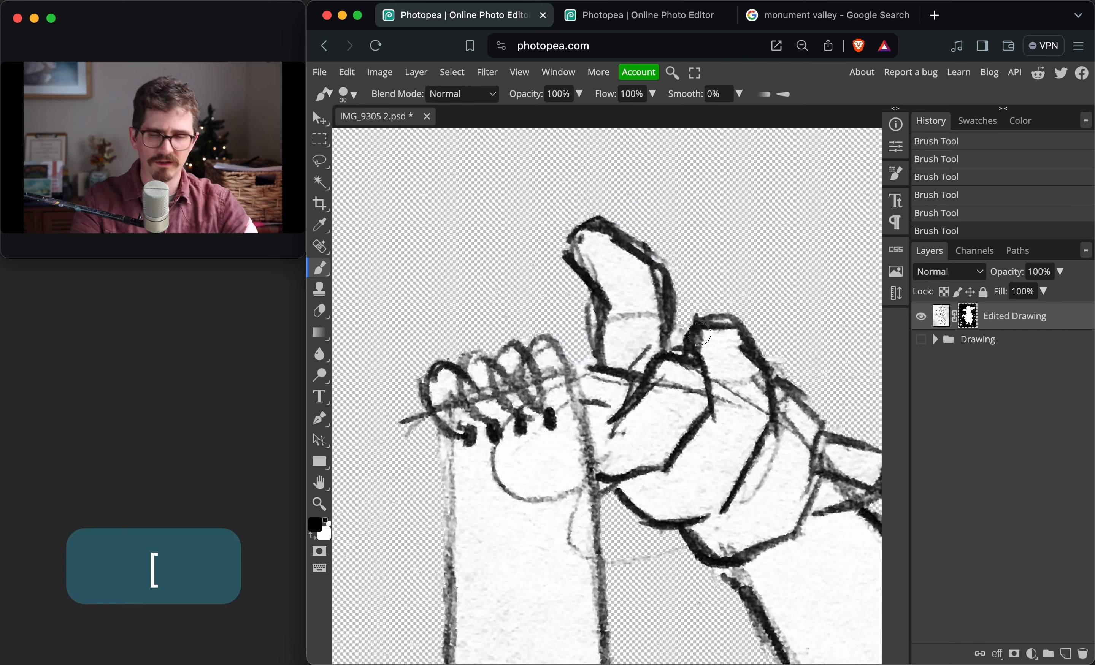
pyautogui.press('[')
pyautogui.press('[')
pyautogui.hscroll(5, 668, 404)
pyautogui.scroll(2, 668, 403)
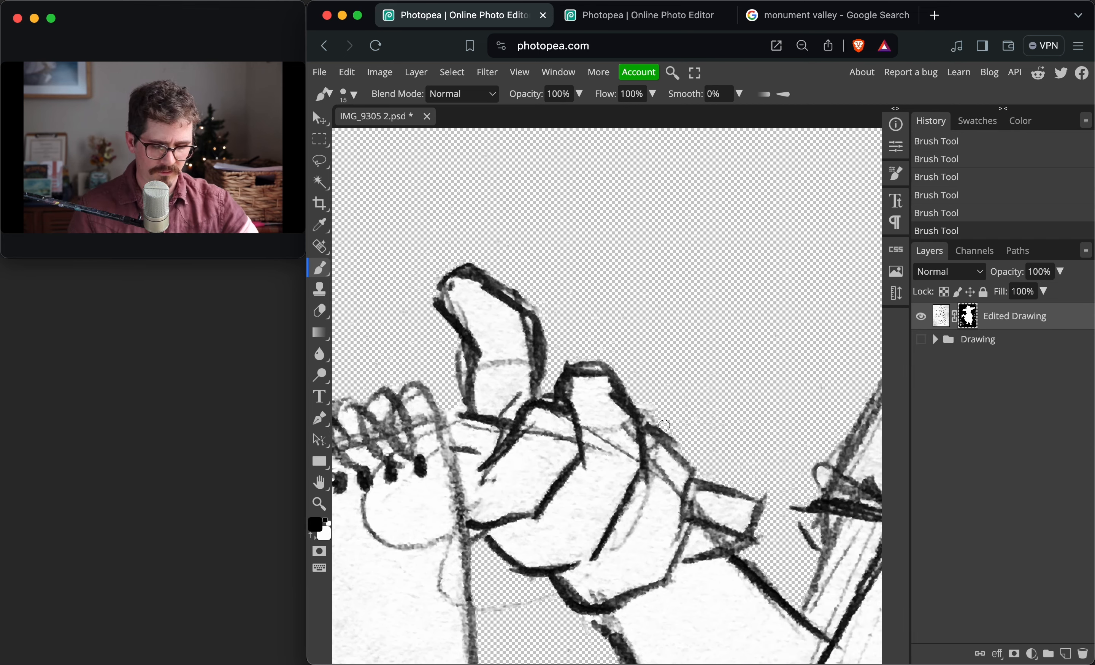
pyautogui.press('super+equal')
pyautogui.press('super+equal')
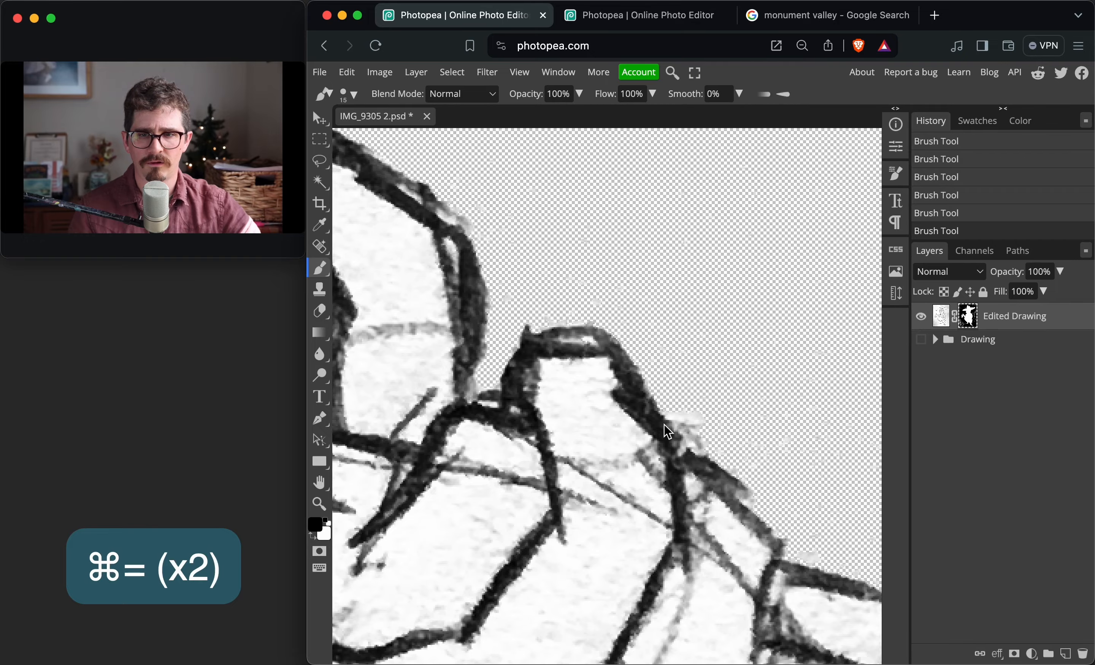
# Mask out the leftover paper between the glasses and the moustache at the face's outer edge with a black 30 px brush
pyautogui.press('super+minus')
pyautogui.press('super+minus')
pyautogui.press('super+minus')
pyautogui.press('super+minus')
pyautogui.press('super+minus')
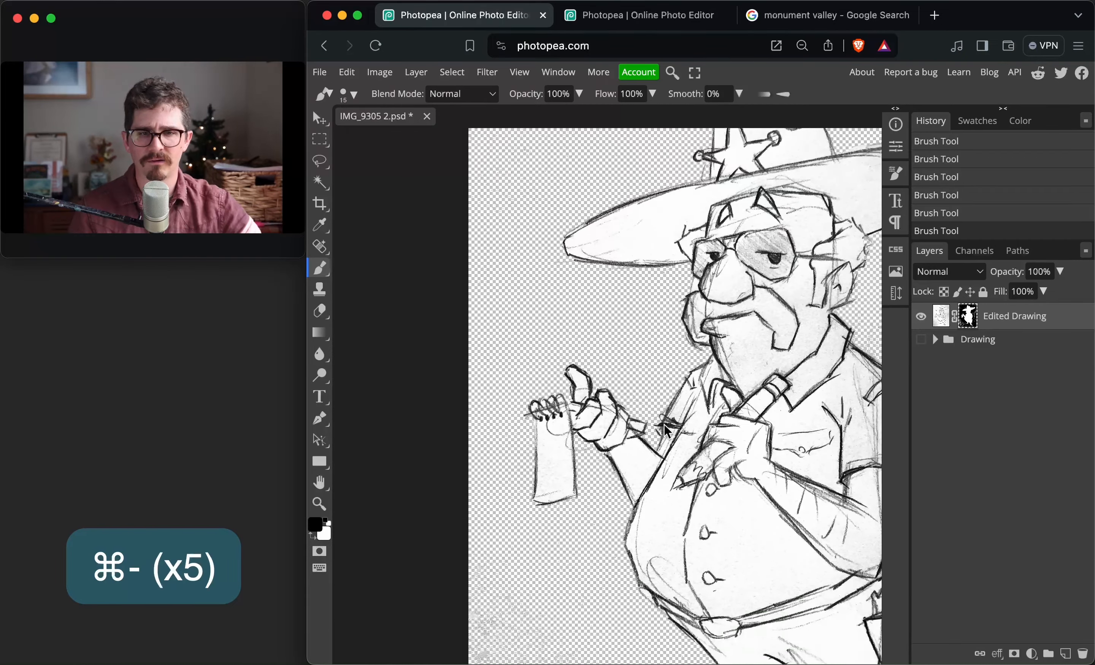
pyautogui.press('super+minus')
pyautogui.press('super+equal')
pyautogui.press('super+equal')
pyautogui.press('super+equal')
pyautogui.press('super+equal')
pyautogui.press('super+equal')
pyautogui.press('super+equal')
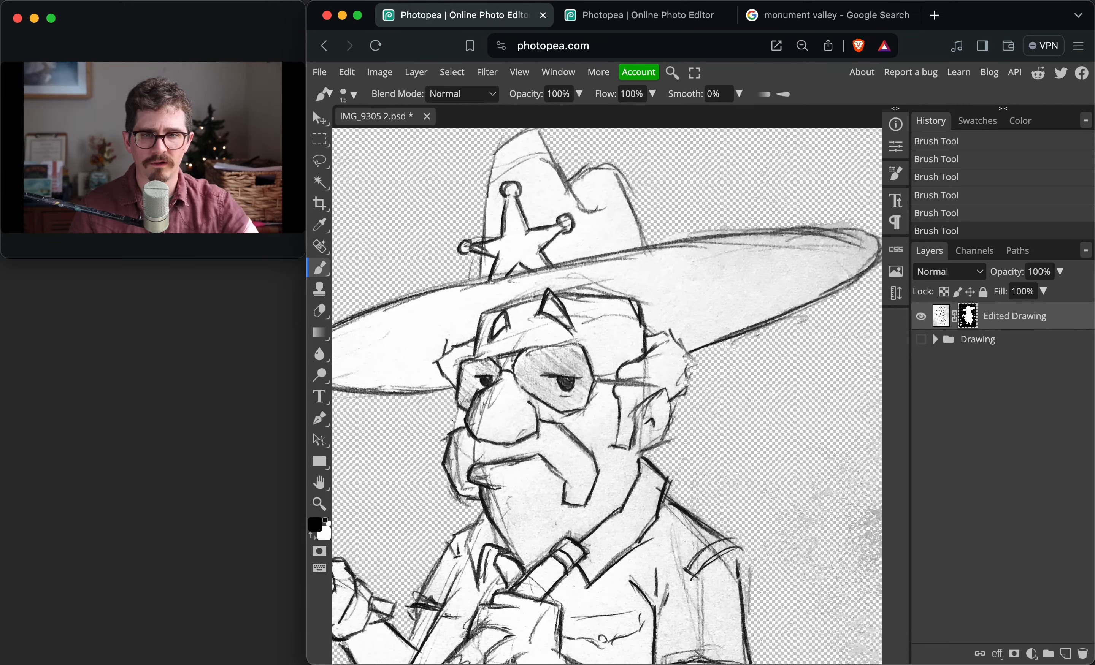
pyautogui.press(']')
pyautogui.press(']')
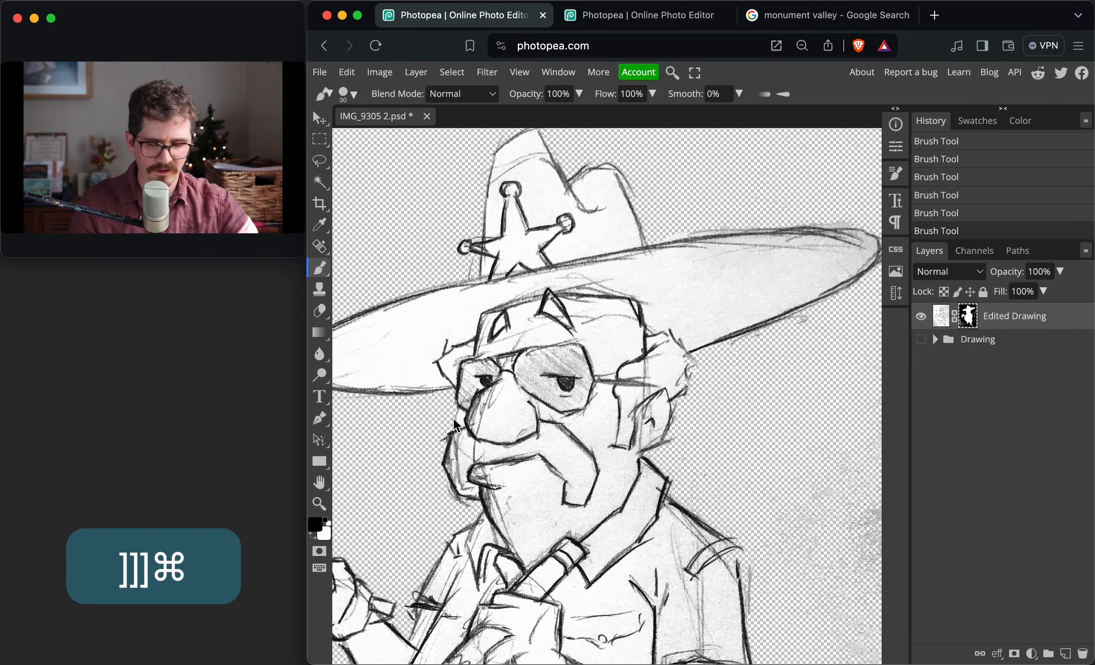
pyautogui.press('super+equal')
pyautogui.press('super+equal')
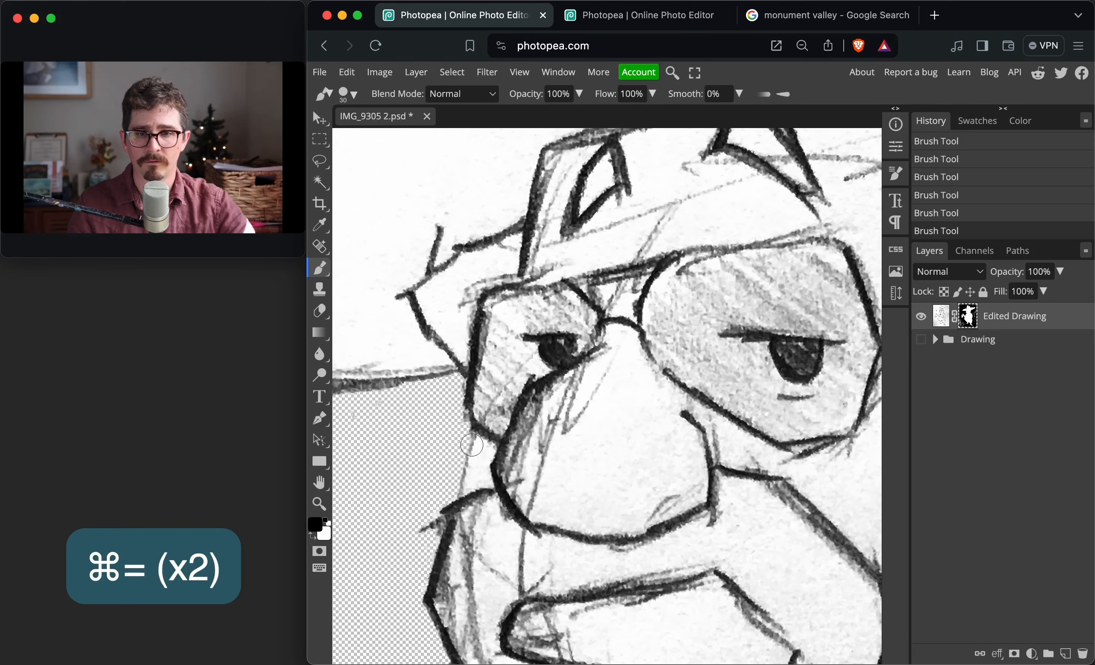
pyautogui.moveTo(472, 445)
pyautogui.mouseDown()
pyautogui.moveTo(481, 454)
pyautogui.moveTo(467, 445)
pyautogui.moveTo(463, 470)
pyautogui.moveTo(475, 453)
pyautogui.mouseUp()
# Enlarge the brush to 350 px and paint the mask black over the speckled paper texture below the hat brim, beside the shoulder and arm
pyautogui.hscroll(10, 600, 435)
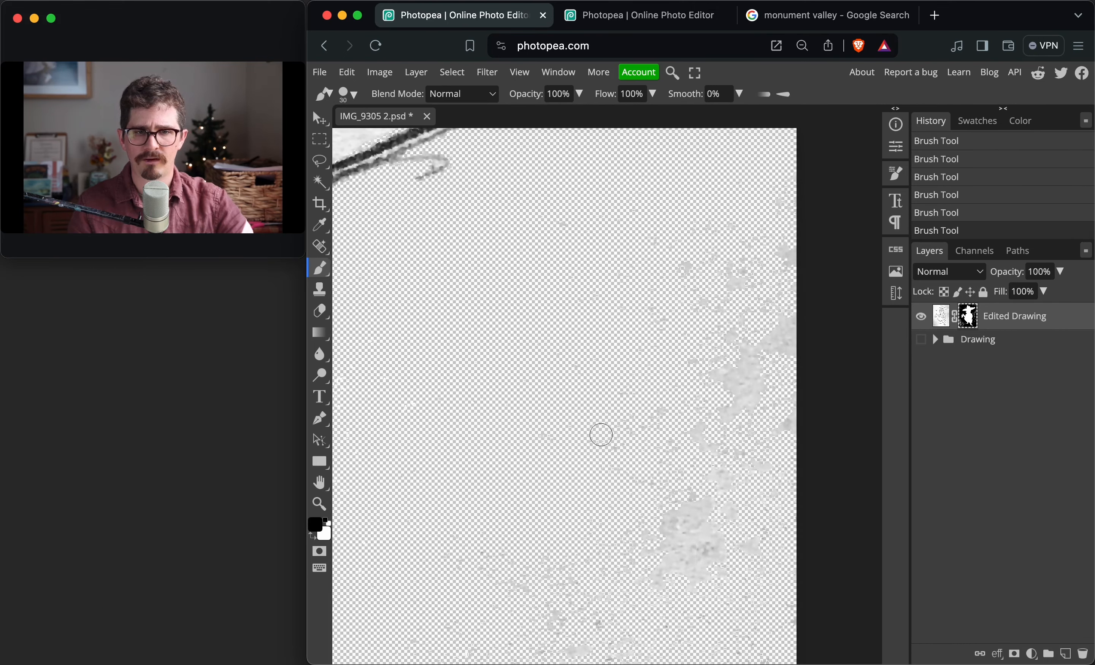
pyautogui.press('super+equal')
pyautogui.press('super+minus')
pyautogui.press('super+minus')
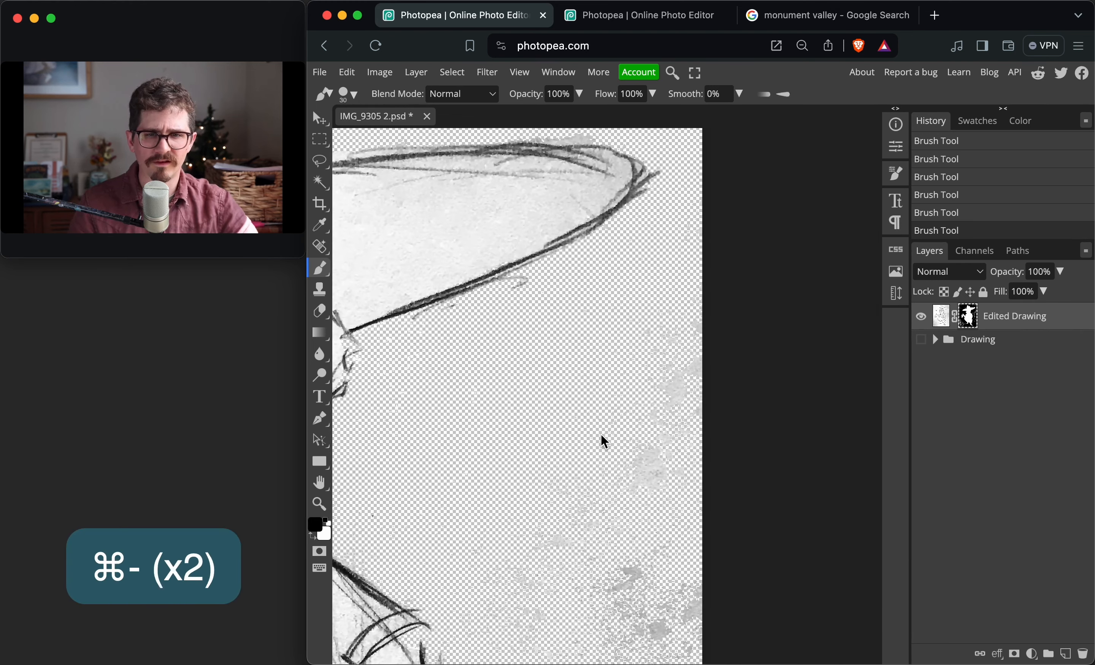
pyautogui.press('super+minus')
pyautogui.press(']')
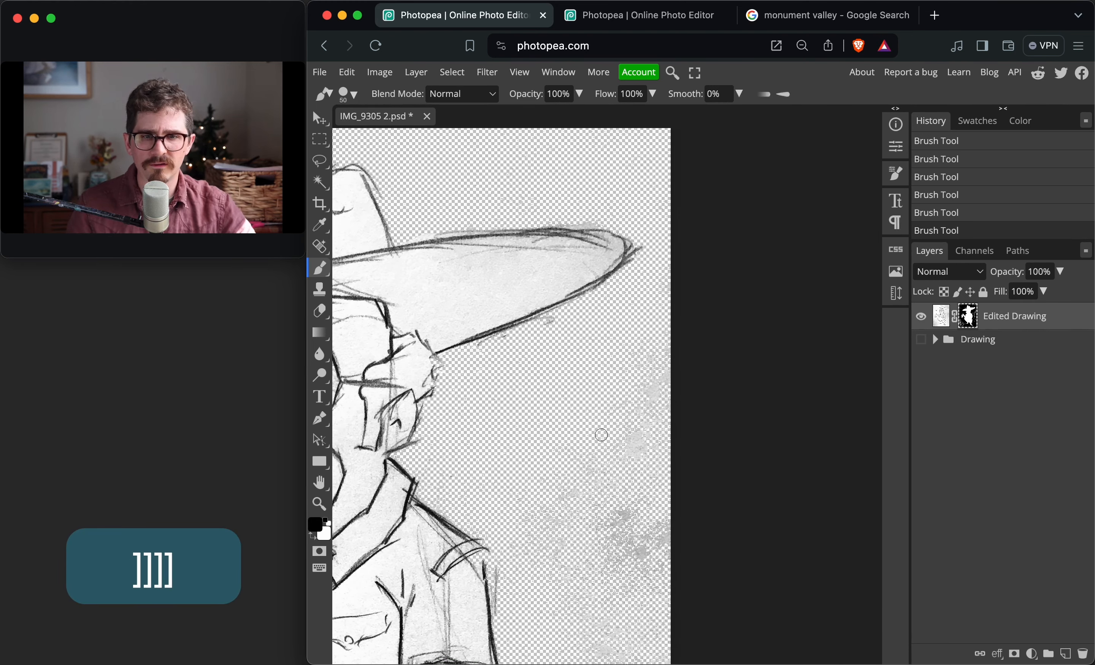
pyautogui.press(']')
pyautogui.press(']')
pyautogui.press(']')
pyautogui.press(']')
pyautogui.press(']')
pyautogui.press(']')
pyautogui.press(']')
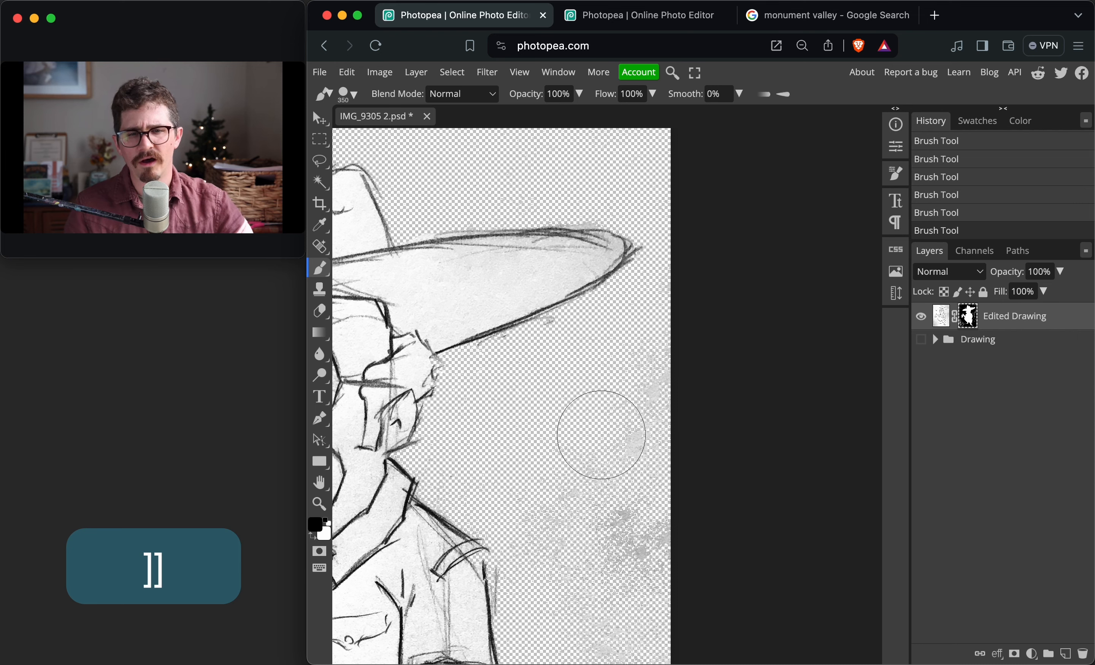
pyautogui.moveTo(638, 372)
pyautogui.mouseDown()
pyautogui.moveTo(633, 624)
pyautogui.moveTo(602, 597)
pyautogui.moveTo(559, 455)
pyautogui.moveTo(598, 402)
pyautogui.moveTo(531, 500)
pyautogui.moveTo(563, 563)
pyautogui.moveTo(551, 603)
pyautogui.moveTo(535, 519)
pyautogui.moveTo(587, 497)
pyautogui.moveTo(643, 611)
pyautogui.moveTo(695, 470)
pyautogui.moveTo(690, 560)
pyautogui.mouseUp()
pyautogui.scroll(-5, 668, 547)
pyautogui.scroll(-1, 673, 516)
pyautogui.moveTo(625, 483); pyautogui.dragTo(660, 600)
pyautogui.scroll(-5, 659, 591)
pyautogui.moveTo(691, 343)
pyautogui.mouseDown()
pyautogui.moveTo(713, 478)
pyautogui.moveTo(706, 583)
pyautogui.moveTo(656, 447)
pyautogui.moveTo(687, 286)
pyautogui.mouseUp()
# Clear the remaining paper speckles around and below the character's feet by painting the mask black with the 350 px brush
pyautogui.scroll(-5, 765, 505)
pyautogui.hscroll(-6, 641, 525)
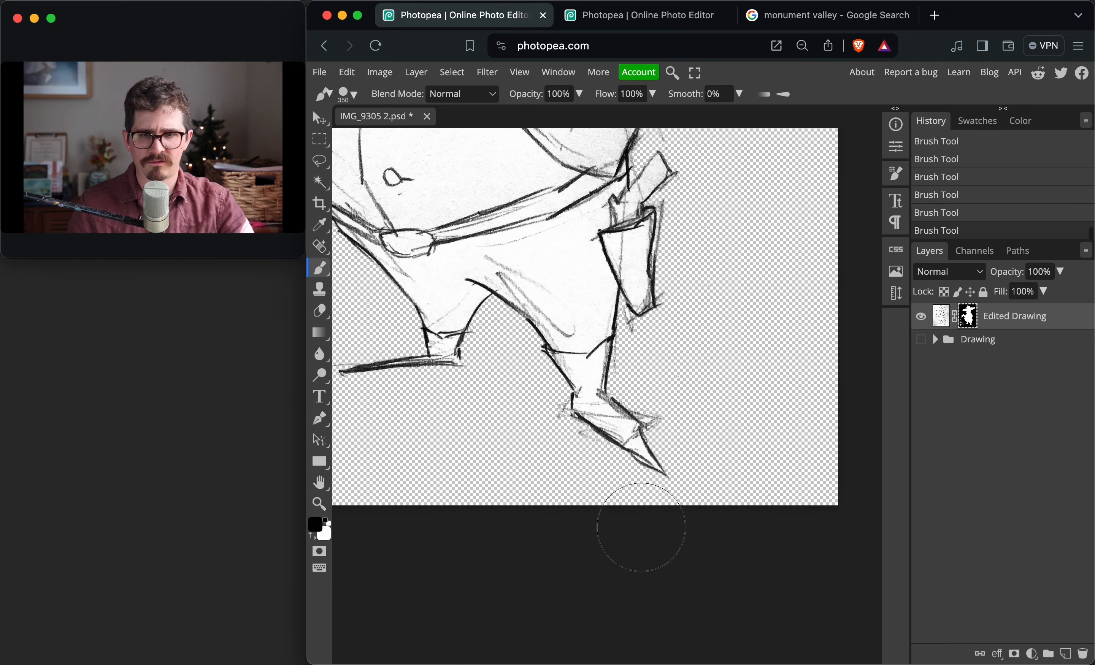
pyautogui.moveTo(563, 483)
pyautogui.mouseDown()
pyautogui.moveTo(482, 472)
pyautogui.moveTo(435, 337)
pyautogui.moveTo(452, 167)
pyautogui.moveTo(640, 474)
pyautogui.moveTo(525, 281)
pyautogui.moveTo(540, 505)
pyautogui.moveTo(489, 342)
pyautogui.moveTo(497, 244)
pyautogui.mouseUp()
pyautogui.hscroll(-4, 511, 465)
pyautogui.click(447, 467)
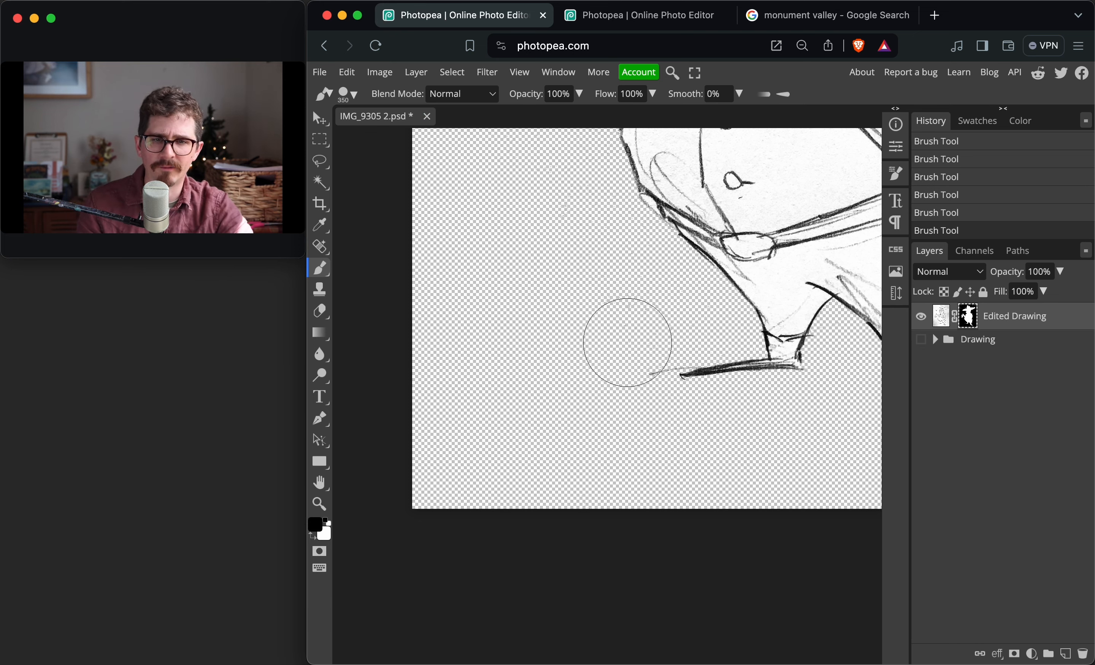
# Paint the mask black over the remaining background beside the notebook and above the hat brim, and check the whole character
pyautogui.scroll(10, 525, 220)
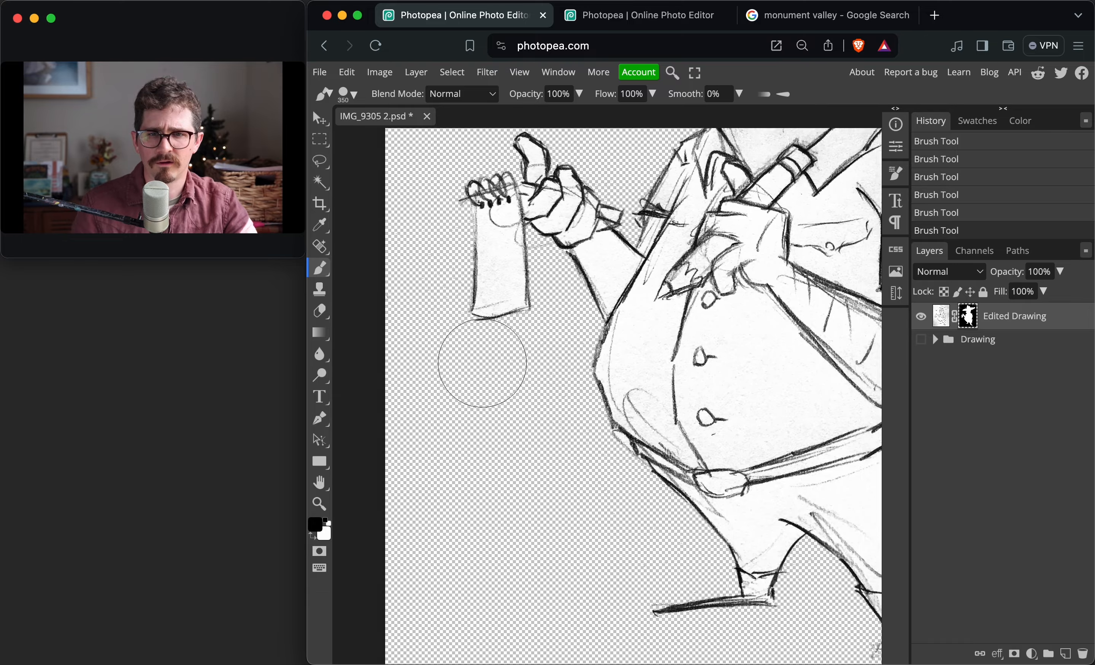
pyautogui.scroll(10, 483, 363)
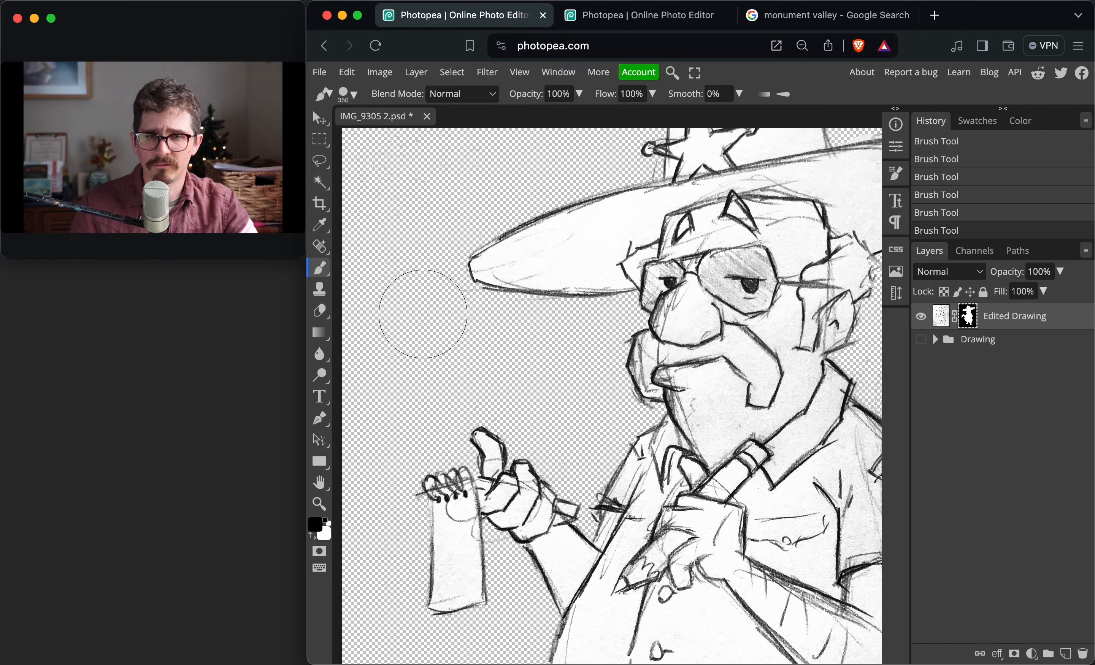
pyautogui.moveTo(423, 314)
pyautogui.mouseDown()
pyautogui.moveTo(450, 318)
pyautogui.moveTo(492, 293)
pyautogui.moveTo(447, 344)
pyautogui.moveTo(482, 362)
pyautogui.moveTo(406, 420)
pyautogui.mouseUp()
pyautogui.scroll(5, 404, 269)
pyautogui.scroll(5, 406, 292)
pyautogui.scroll(-2, 447, 345)
pyautogui.hscroll(10, 589, 251)
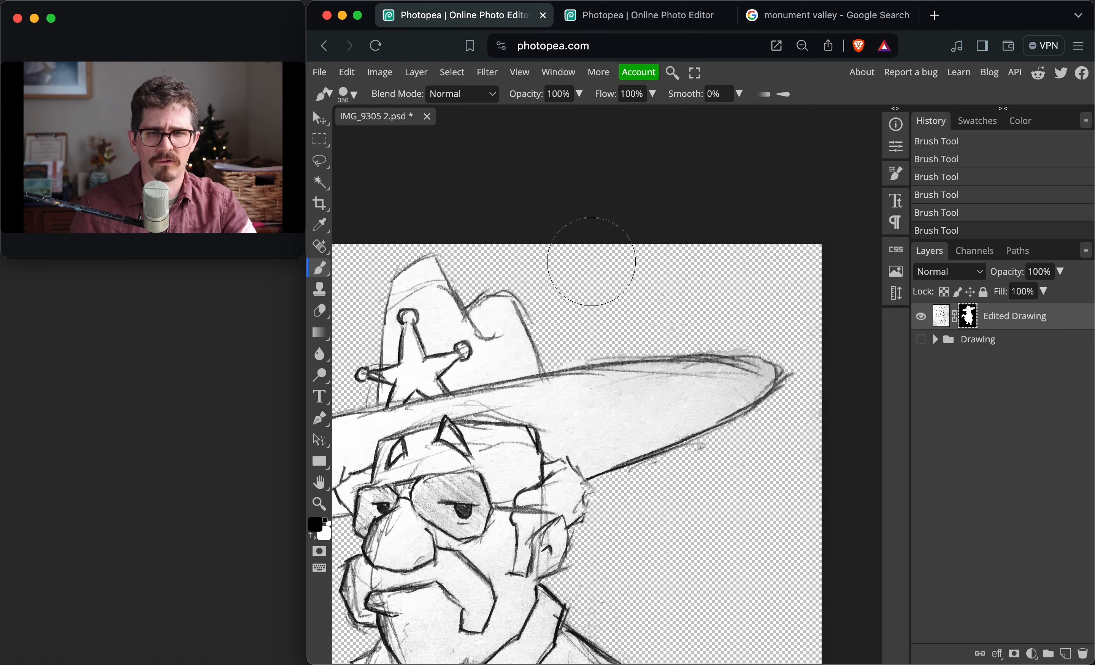
pyautogui.hscroll(3, 592, 262)
pyautogui.moveTo(599, 280)
pyautogui.mouseDown()
pyautogui.moveTo(643, 294)
pyautogui.moveTo(715, 282)
pyautogui.moveTo(723, 313)
pyautogui.mouseUp()
pyautogui.press('super+minus')
pyautogui.press('super+minus')
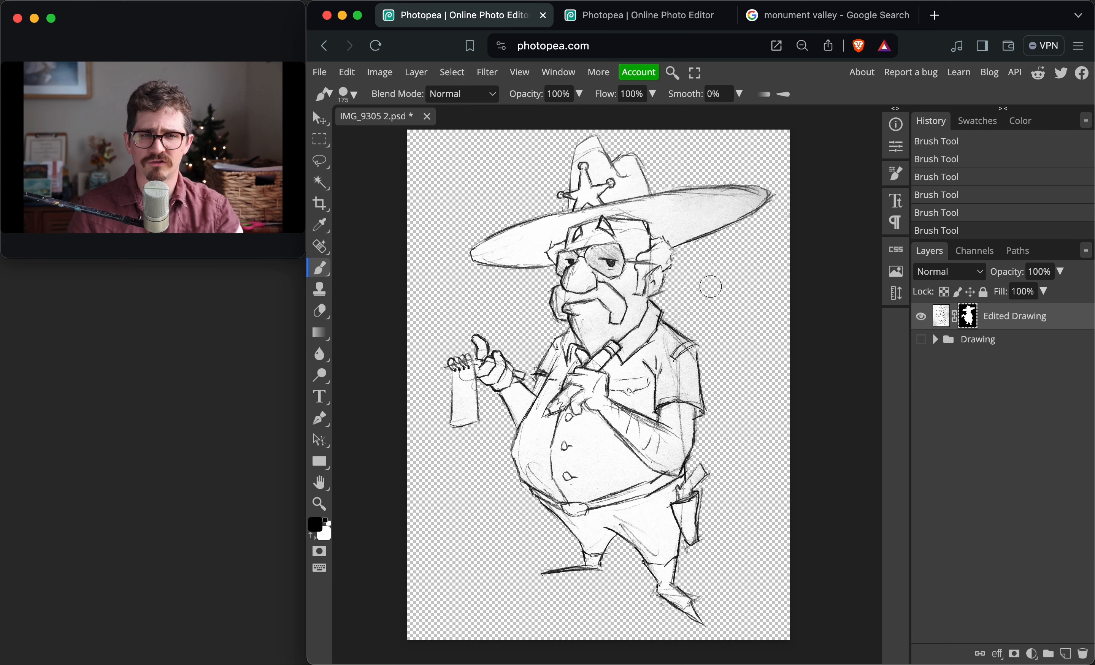
# Show the Drawing group to compare the original paper background with the masked cutout, and hide the group again
pyautogui.hscroll(-1, 711, 287)
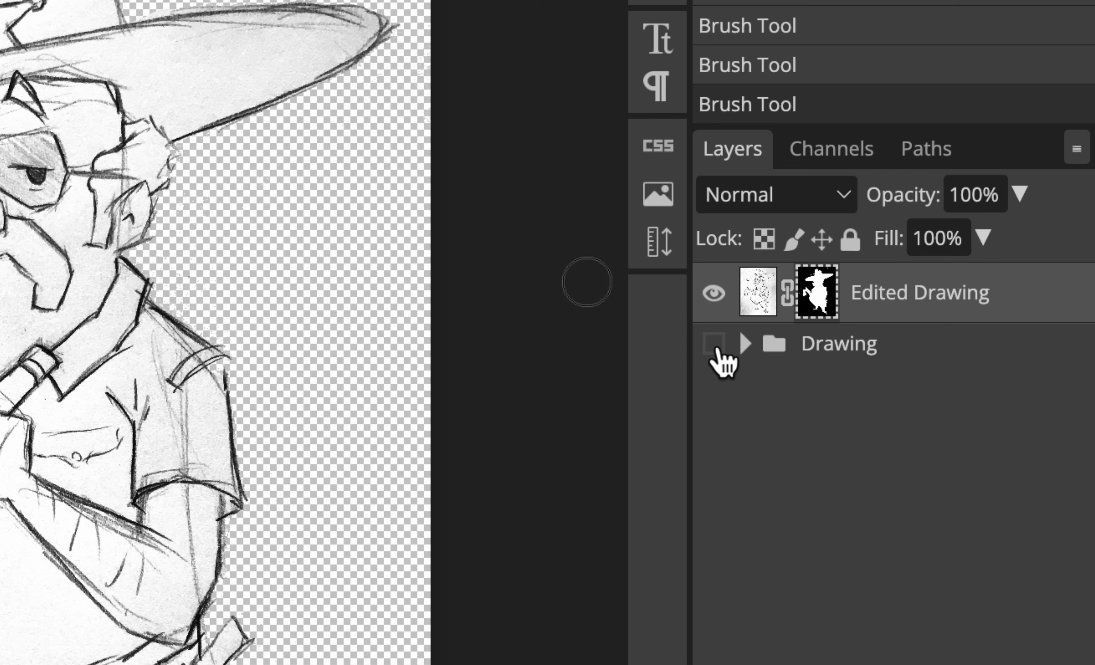
pyautogui.click(827, 343)
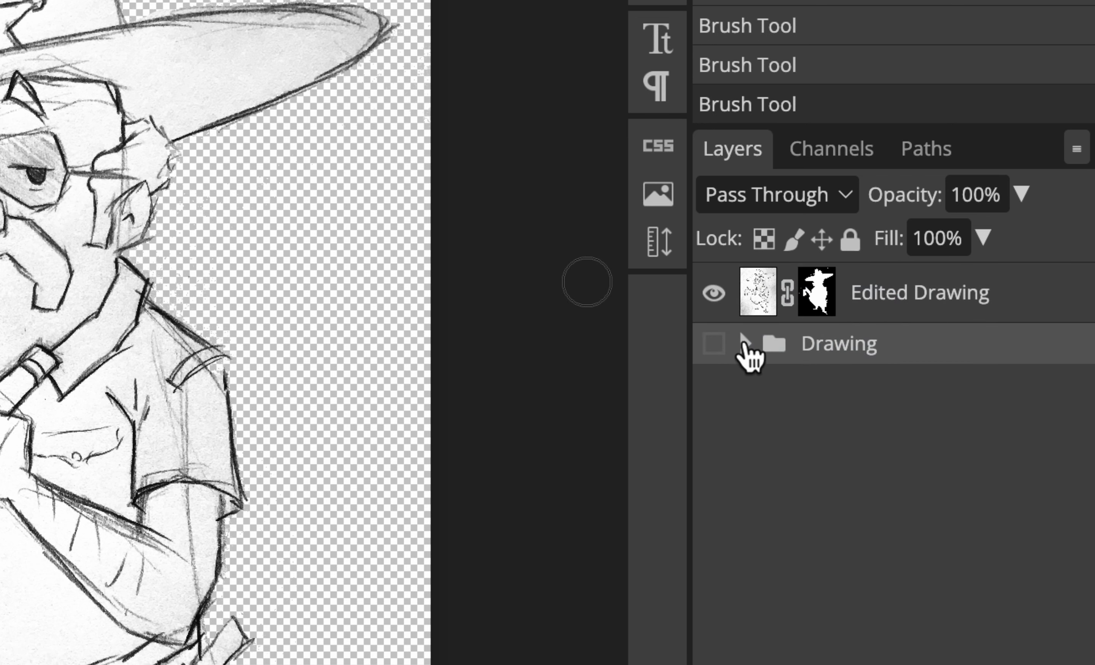
pyautogui.click(713, 344)
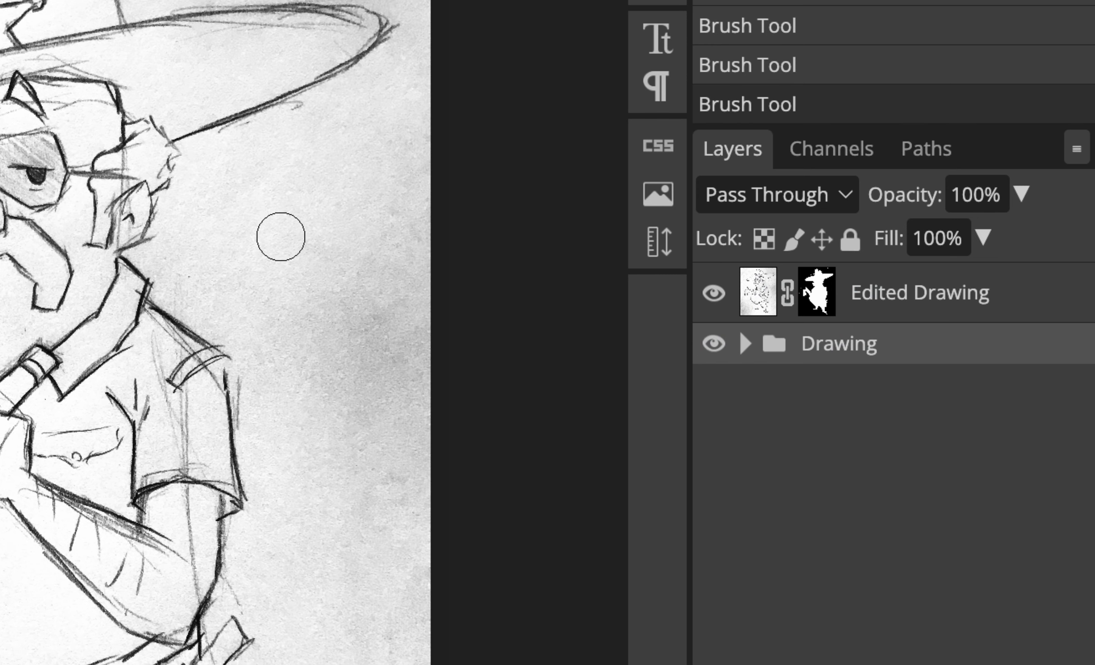
pyautogui.hscroll(-5, 280, 237)
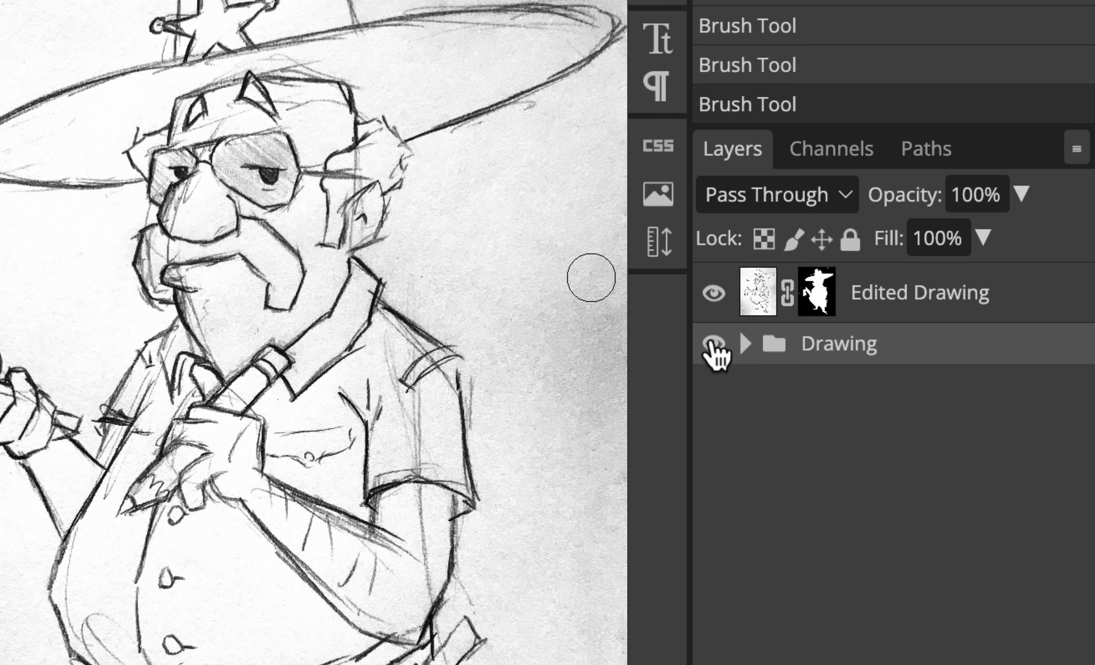
pyautogui.hotkey('ctrl', ',')
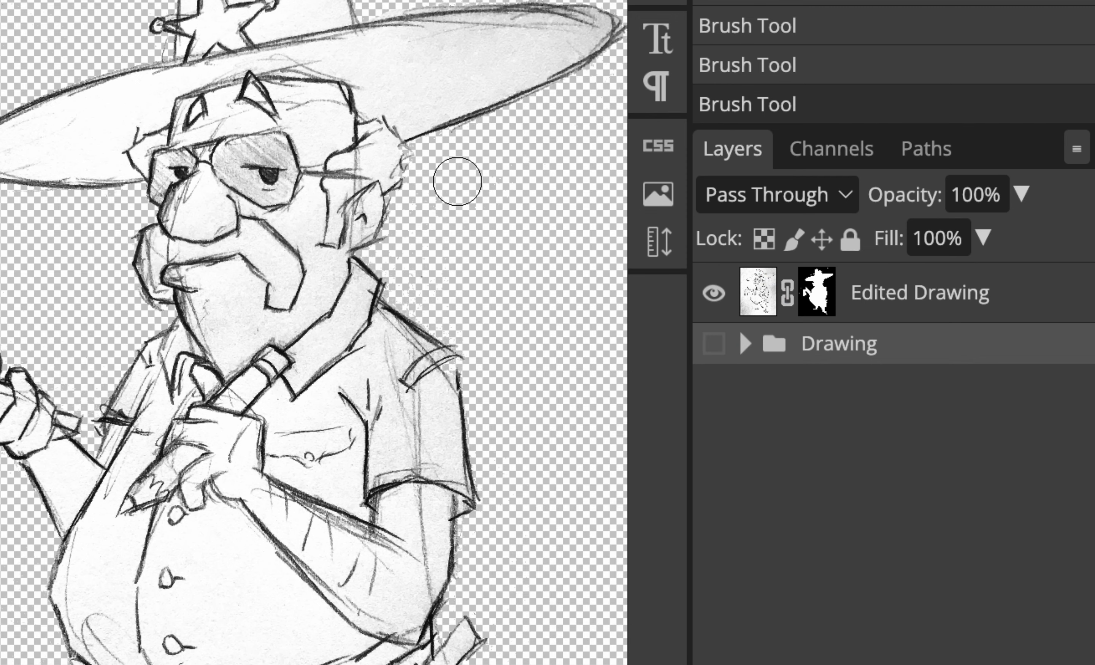
pyautogui.scroll(3, 457, 181)
pyautogui.hscroll(-2, 458, 182)
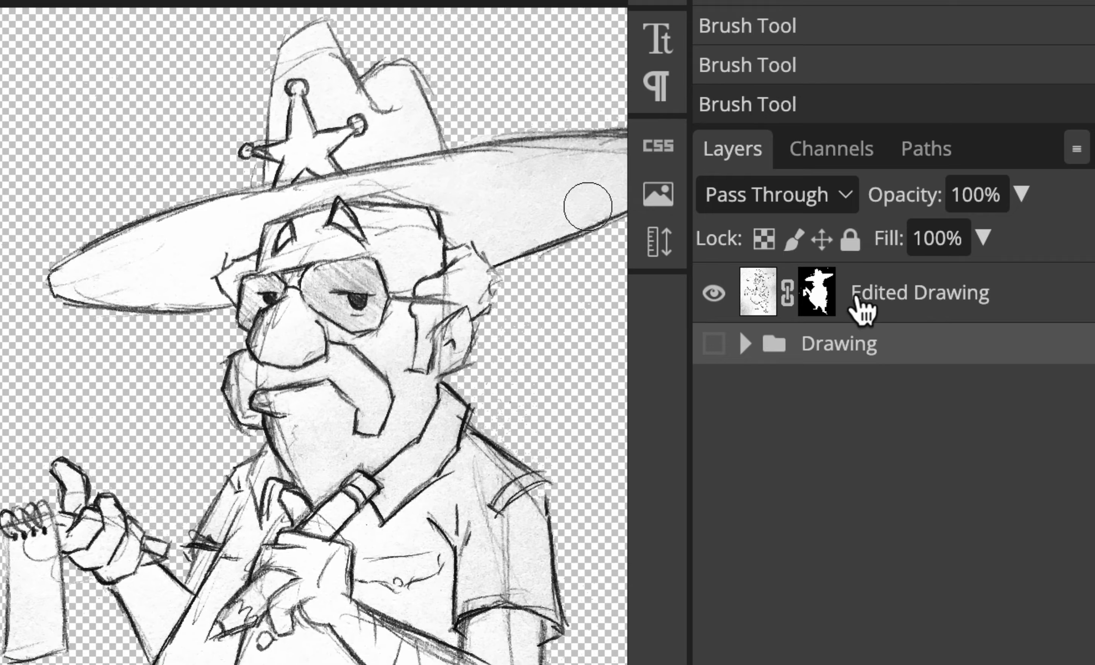
# Add a new layer directly above the Edited Drawing layer and name it Color
pyautogui.click(859, 296)
pyautogui.hscroll(5, 82, 473)
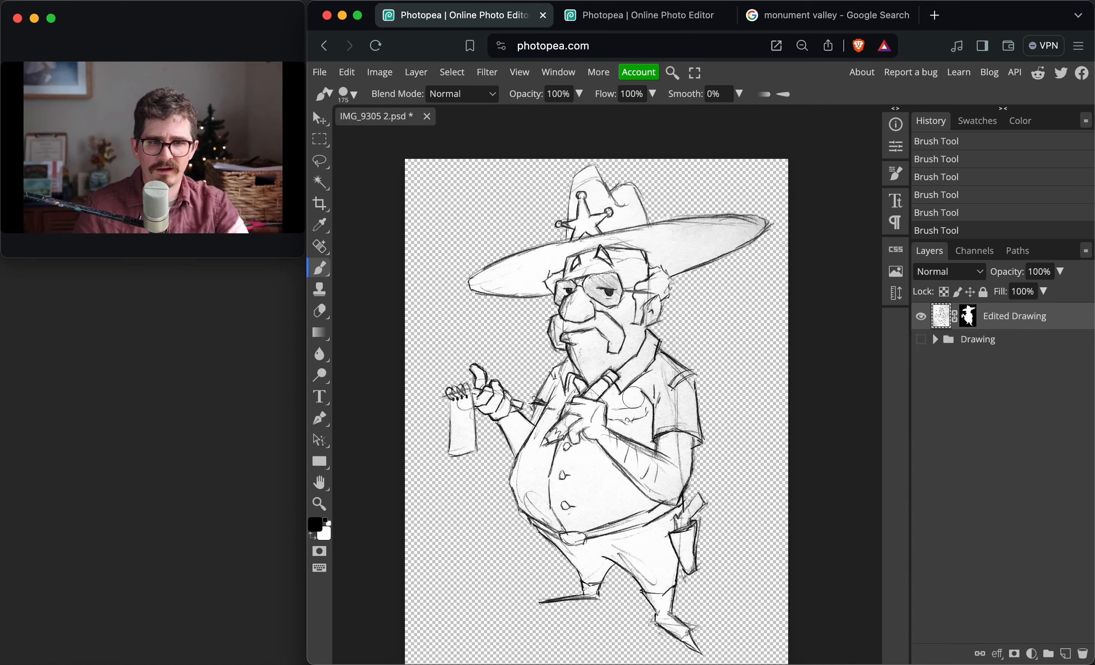
pyautogui.scroll(-2, 632, 398)
pyautogui.hscroll(-1, 633, 398)
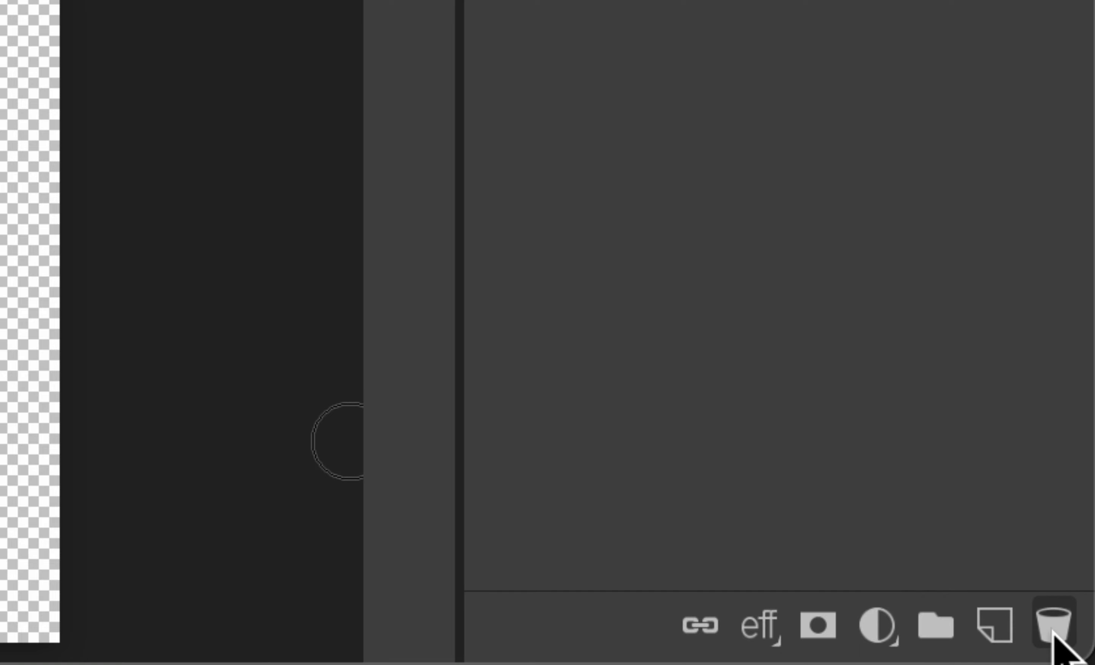
pyautogui.click(984, 635)
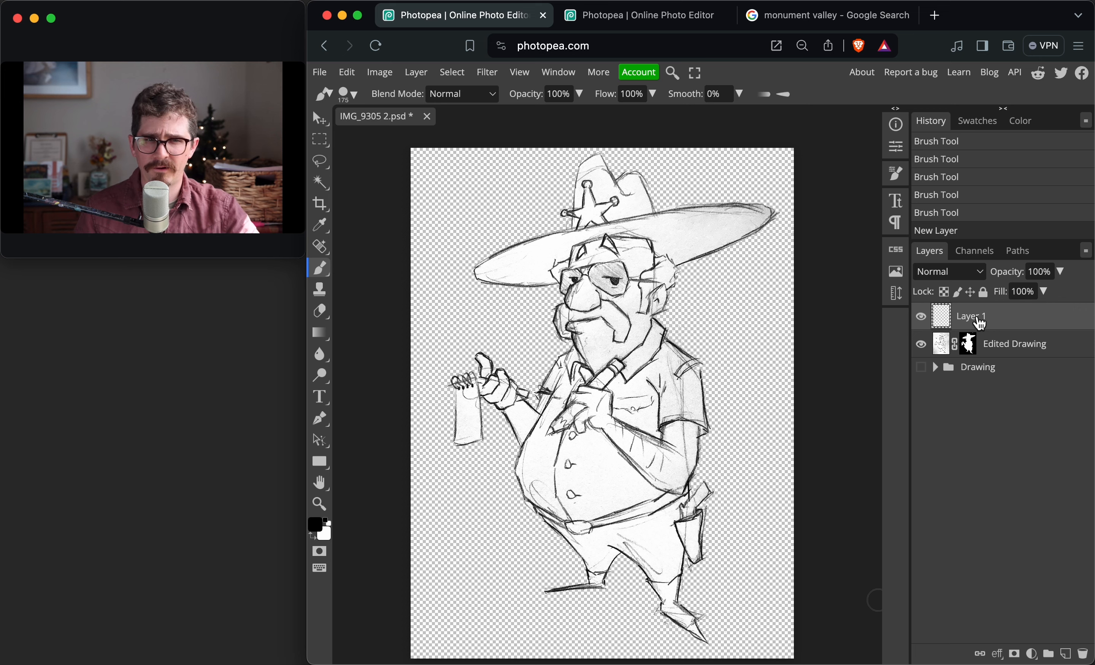
pyautogui.doubleClick(981, 320)
pyautogui.write('Color')
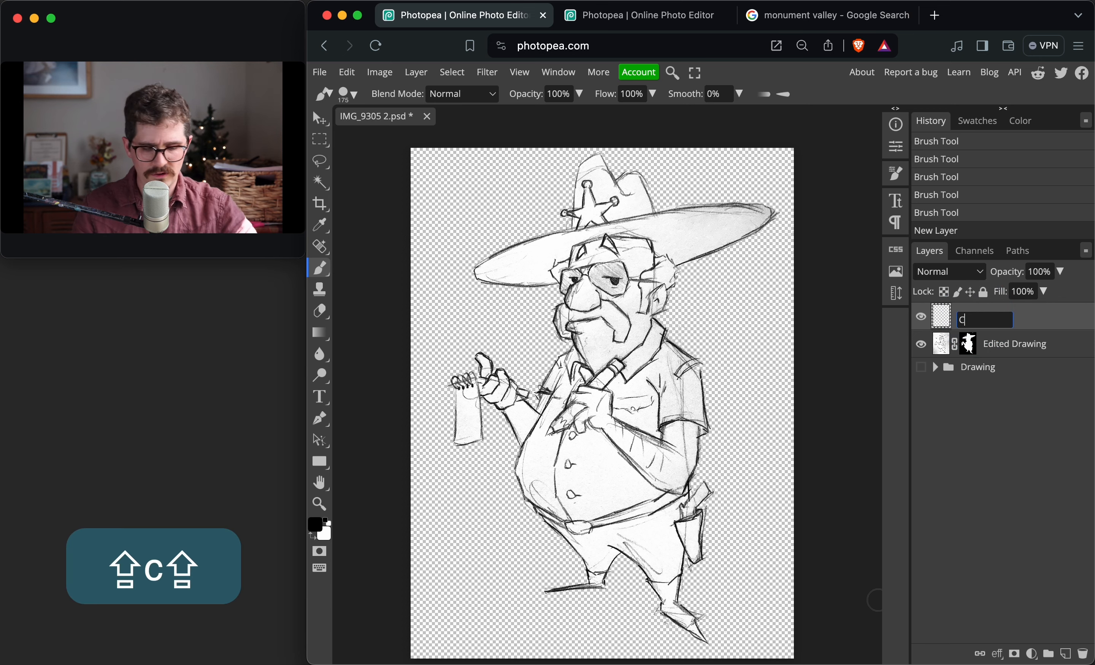
pyautogui.press('Return')
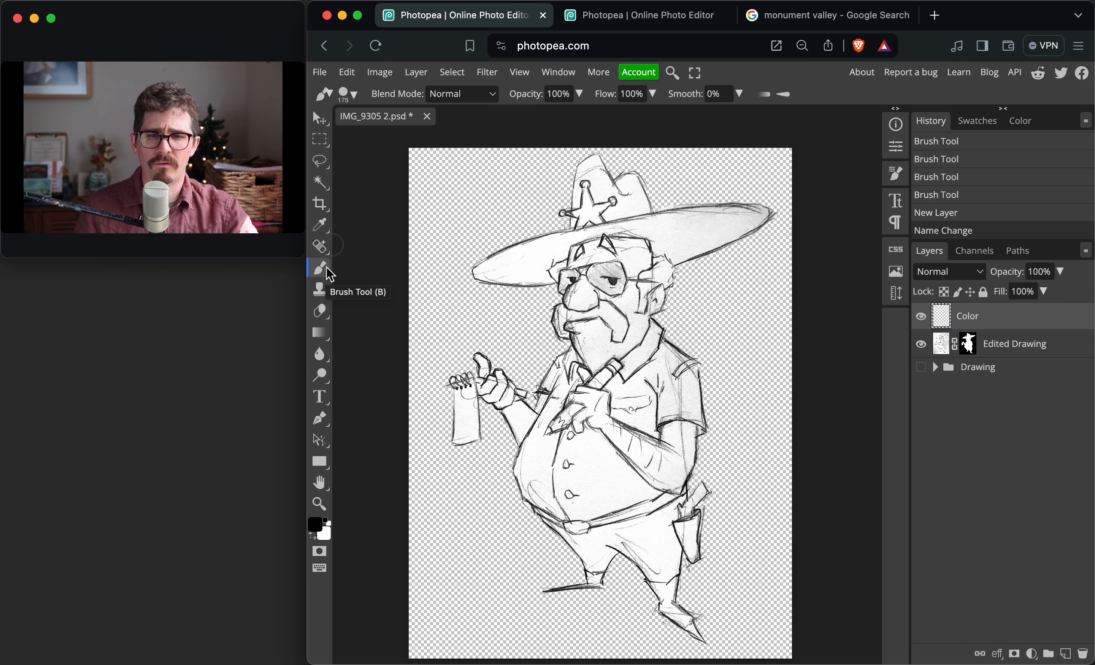
pyautogui.scroll(3, 319, 529)
pyautogui.scroll(5, 321, 531)
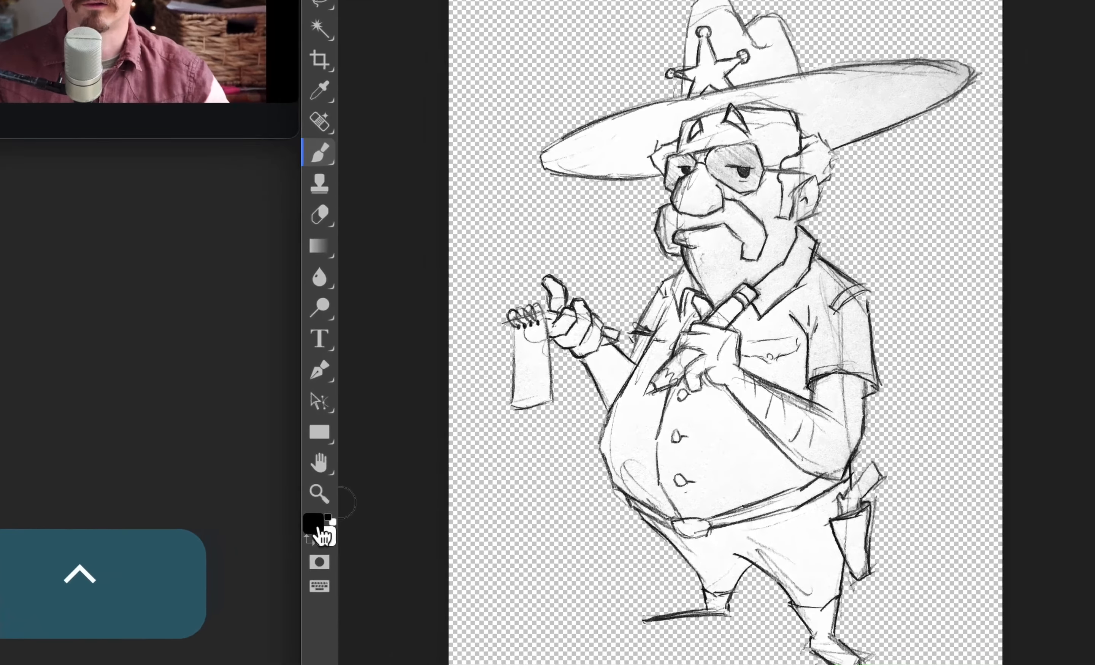
# Open the foreground color for editing and set its hue to an orange of 35°
pyautogui.scroll(2, 321, 533)
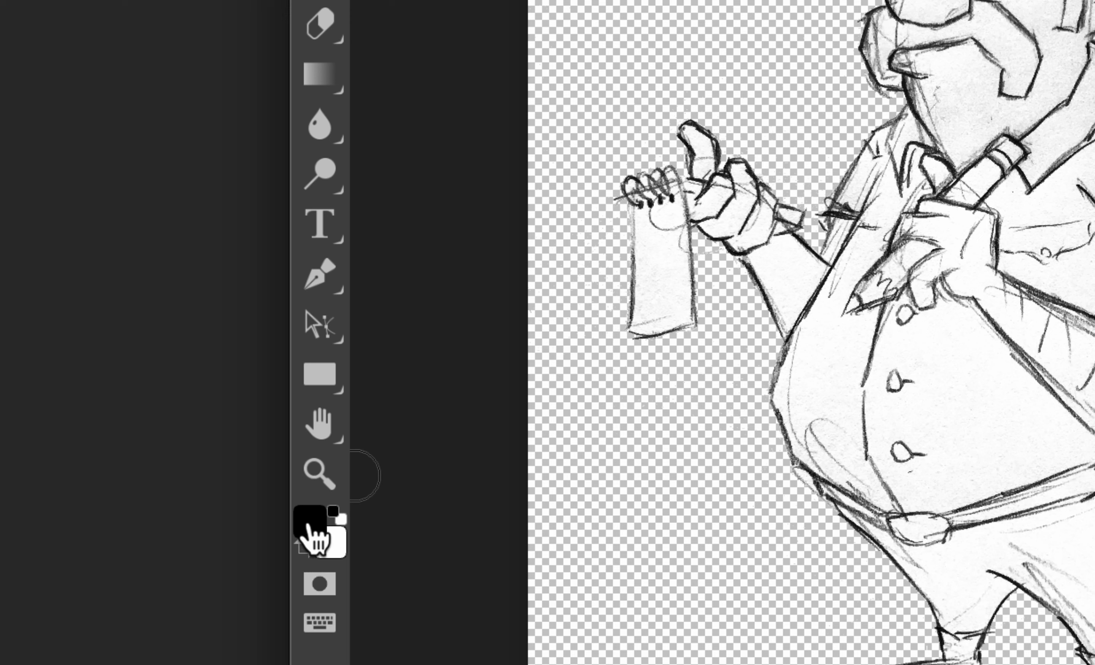
pyautogui.click(310, 526)
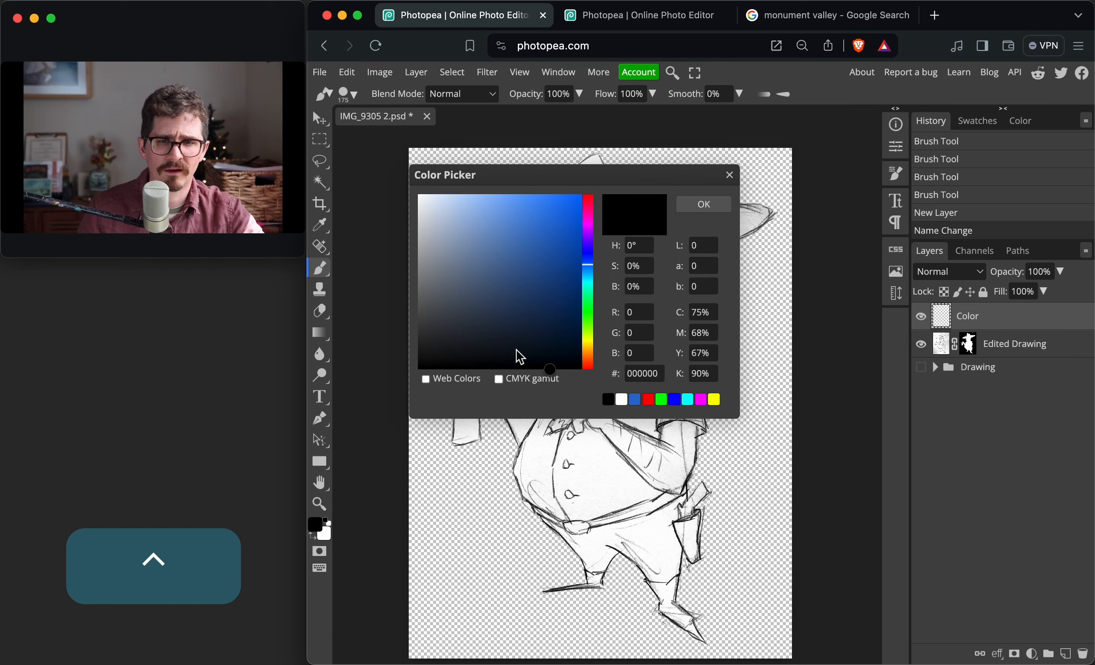
pyautogui.moveTo(587, 175)
pyautogui.mouseDown()
pyautogui.moveTo(810, 146)
pyautogui.moveTo(560, 122)
pyautogui.moveTo(386, 142)
pyautogui.moveTo(608, 159)
pyautogui.mouseUp()
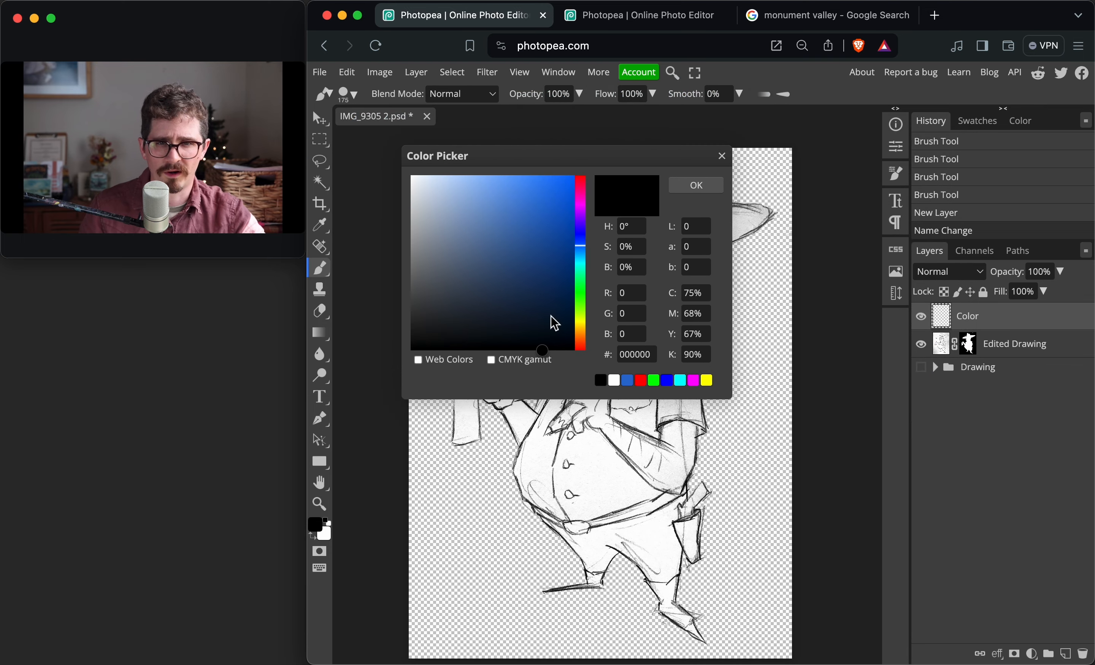
pyautogui.click(586, 335)
pyautogui.click(585, 343)
pyautogui.moveTo(585, 343); pyautogui.dragTo(581, 329)
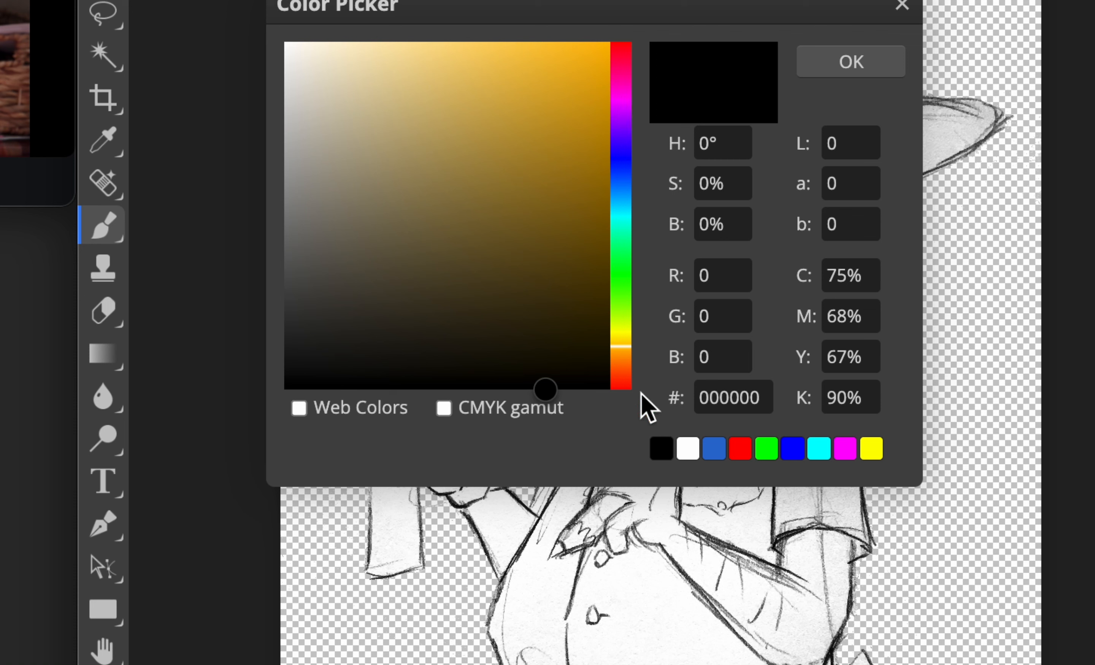
pyautogui.moveTo(619, 352)
pyautogui.mouseDown()
pyautogui.moveTo(619, 370)
pyautogui.moveTo(622, 148)
pyautogui.moveTo(628, 354)
pyautogui.mouseUp()
# Try several shades of the orange hue, from the browns 825920 and 8e6831 to the fully saturated ff9600
pyautogui.click(532, 213)
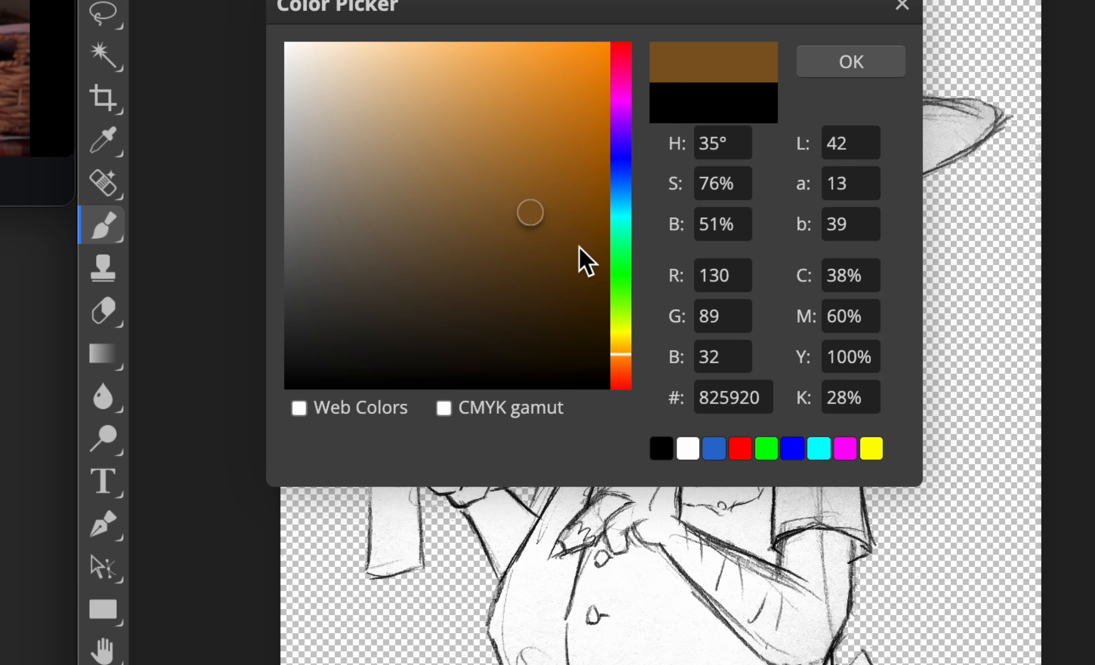
pyautogui.moveTo(605, 45); pyautogui.dragTo(623, 43)
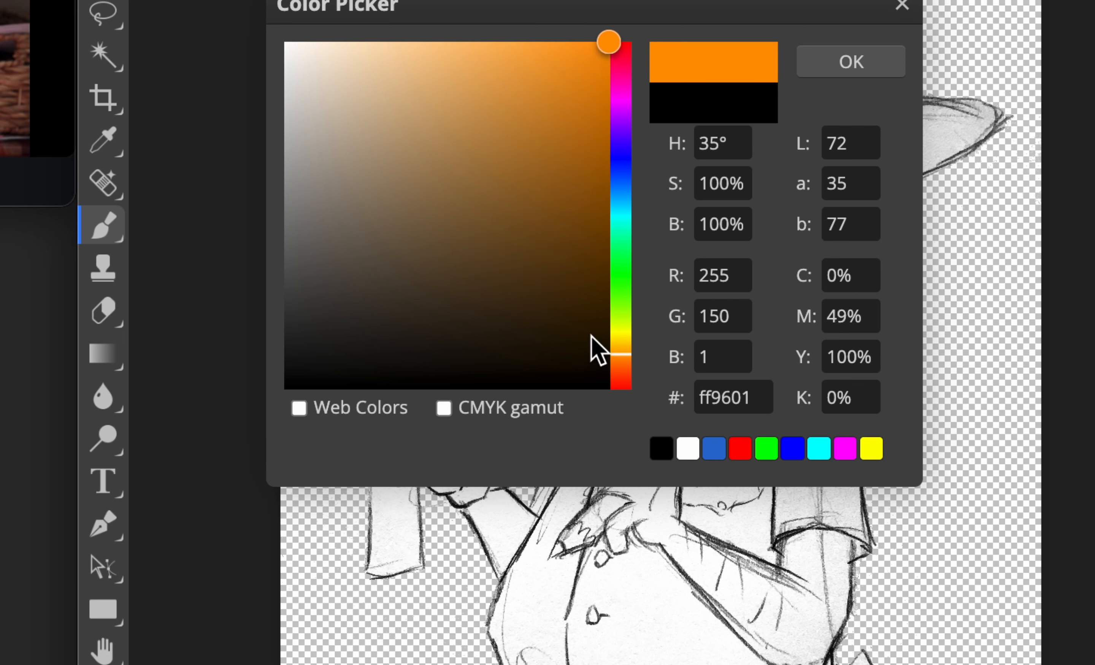
pyautogui.moveTo(565, 60)
pyautogui.mouseDown()
pyautogui.moveTo(584, 42)
pyautogui.moveTo(473, 102)
pyautogui.moveTo(425, 163)
pyautogui.moveTo(496, 188)
pyautogui.moveTo(493, 215)
pyautogui.moveTo(496, 192)
pyautogui.mouseUp()
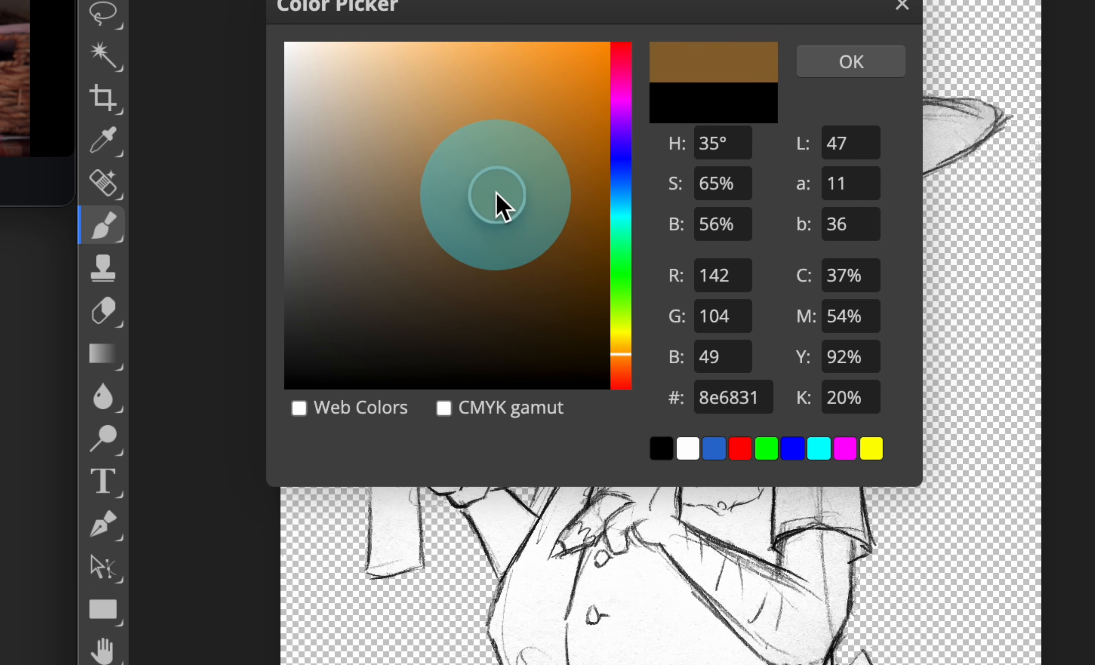
pyautogui.moveTo(496, 192); pyautogui.dragTo(496, 193)
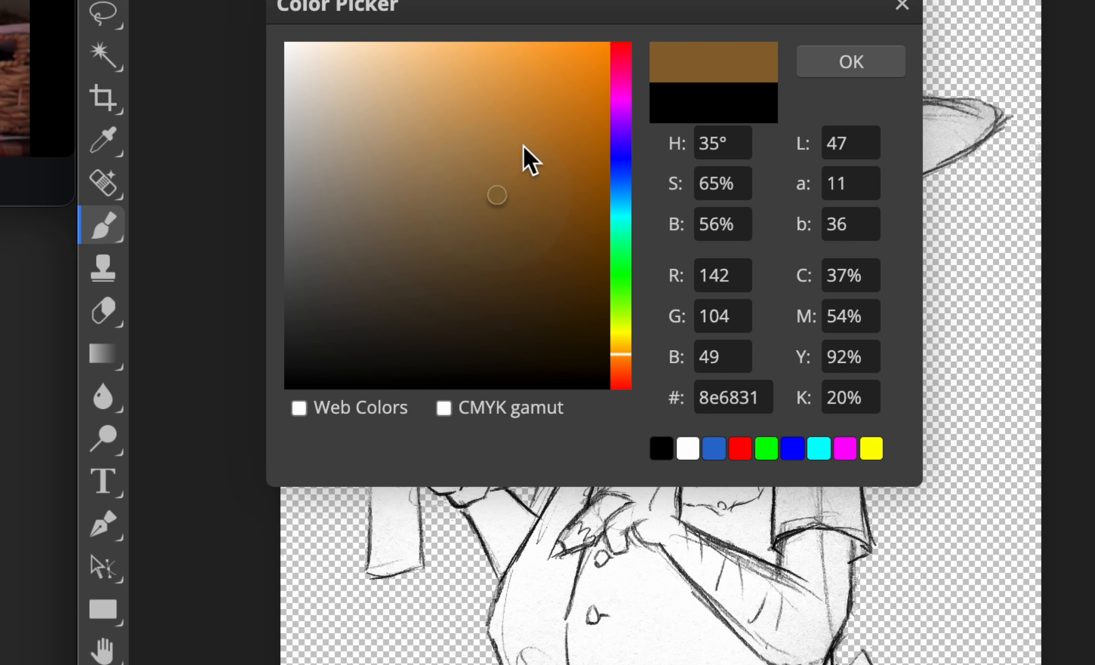
pyautogui.moveTo(524, 146); pyautogui.dragTo(623, 43)
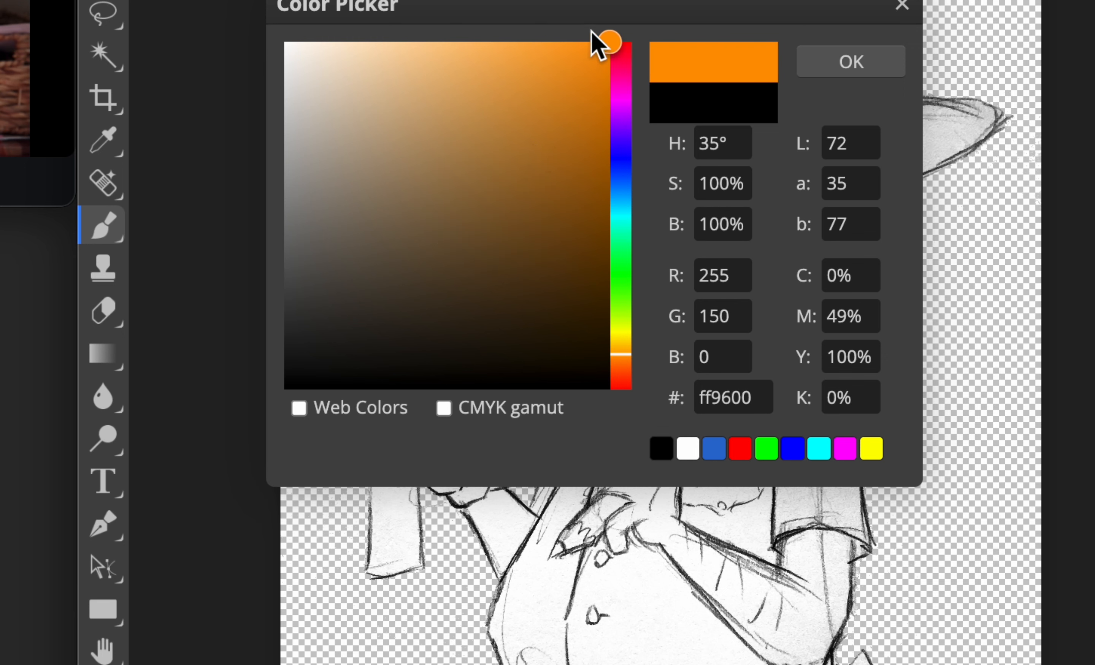
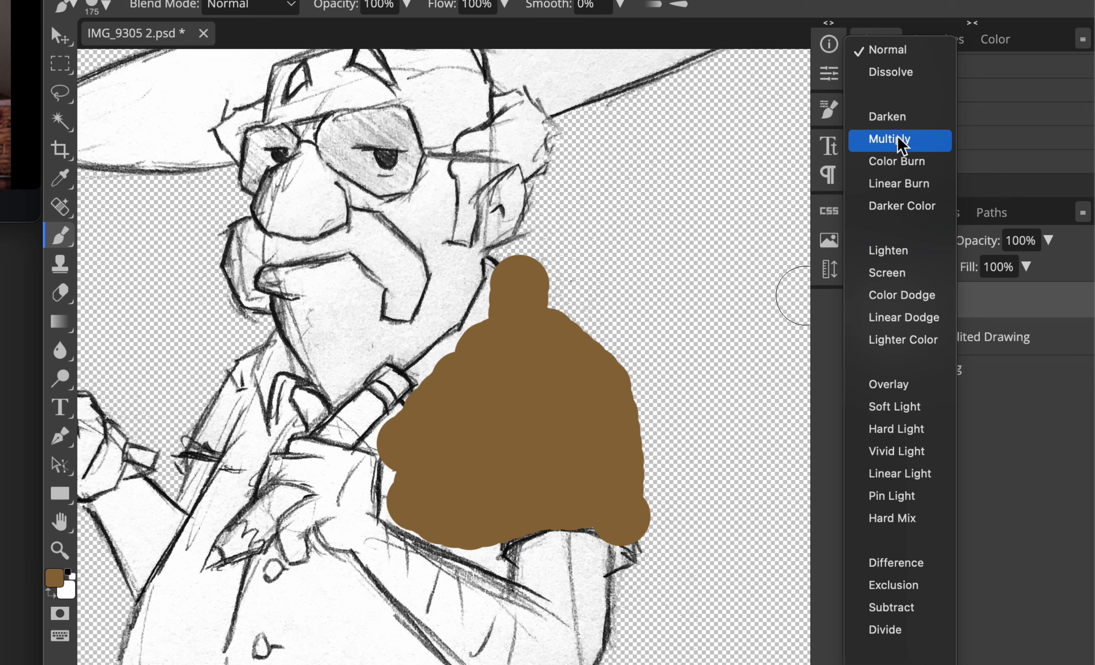
# Set the Color layer's blend mode to Multiply and paint brown across the collar and past the shoulder onto the background
pyautogui.click(921, 141)
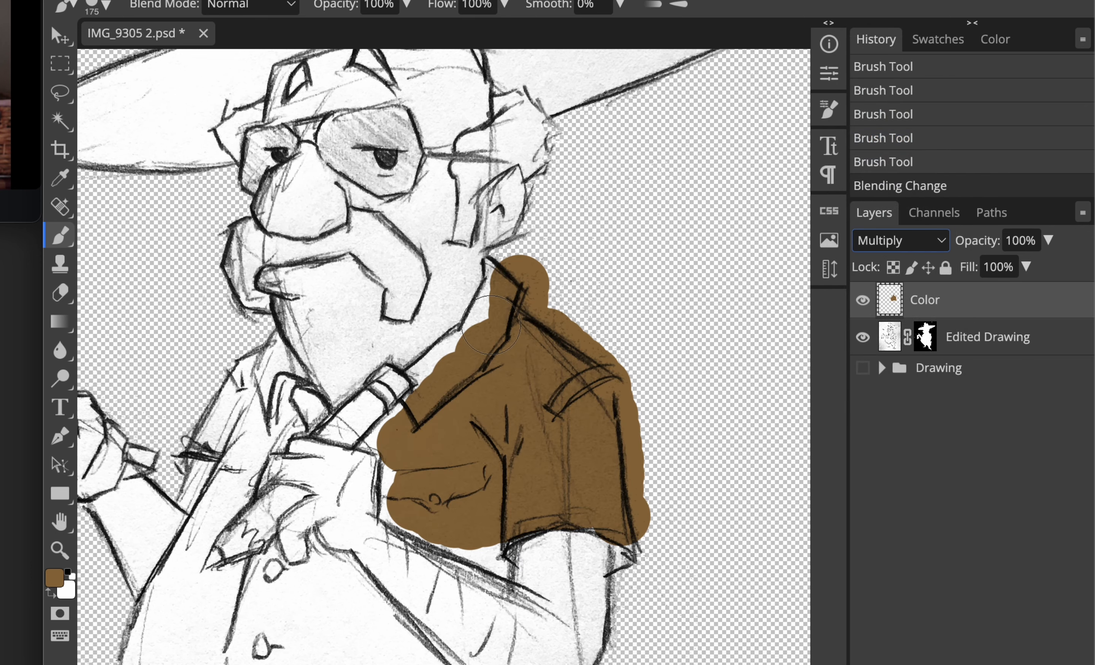
pyautogui.hscroll(1, 501, 300)
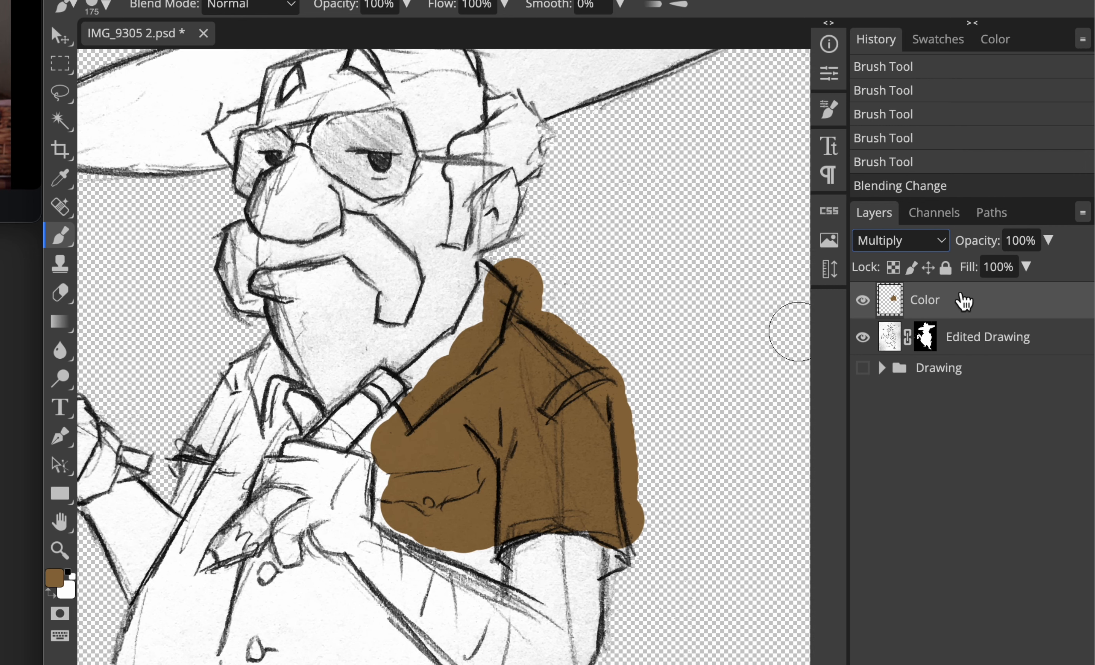
pyautogui.moveTo(501, 298)
pyautogui.mouseDown()
pyautogui.moveTo(499, 326)
pyautogui.moveTo(446, 377)
pyautogui.moveTo(475, 359)
pyautogui.moveTo(501, 272)
pyautogui.moveTo(606, 406)
pyautogui.moveTo(654, 441)
pyautogui.moveTo(678, 388)
pyautogui.moveTo(654, 405)
pyautogui.moveTo(689, 315)
pyautogui.moveTo(740, 283)
pyautogui.moveTo(763, 278)
pyautogui.mouseUp()
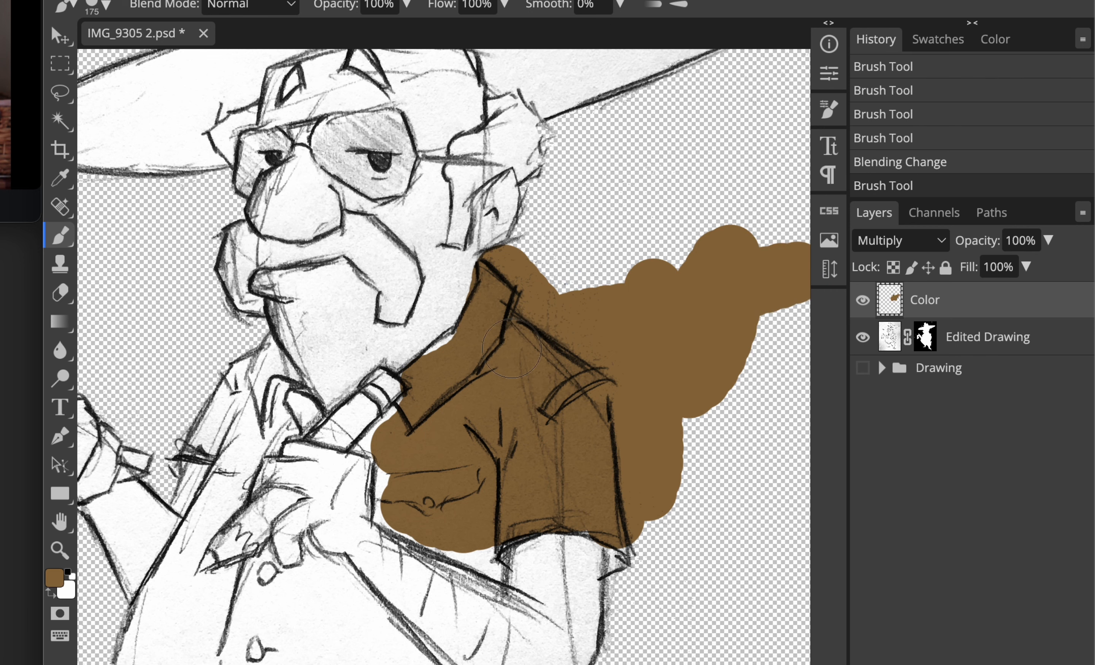
pyautogui.scroll(-3, 511, 348)
pyautogui.scroll(3, 511, 349)
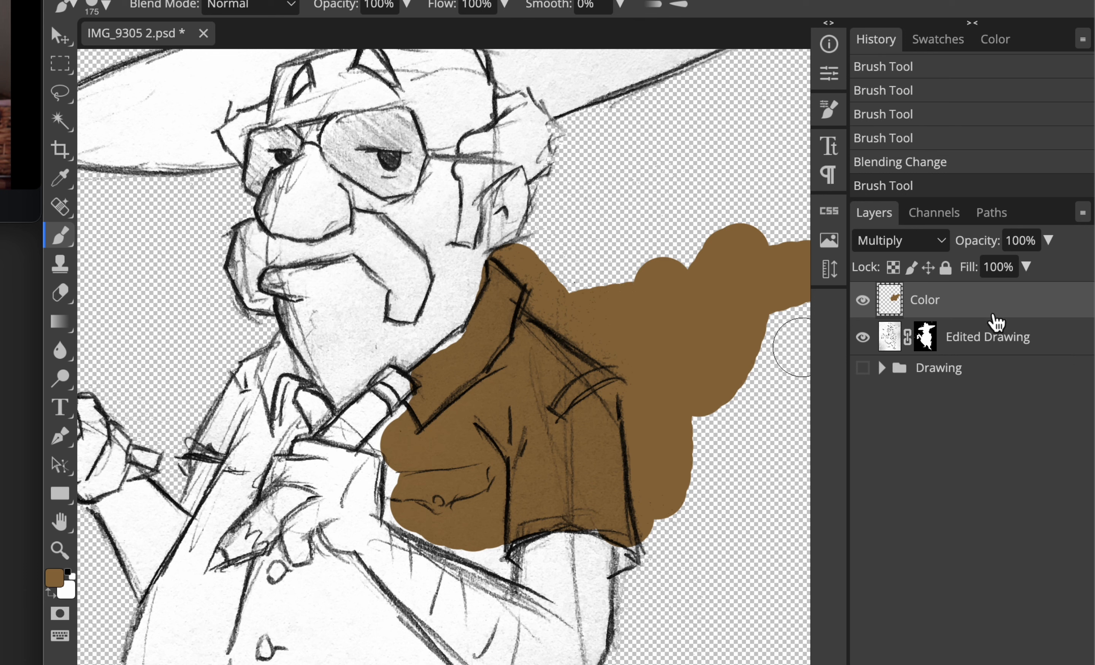
# Turn the Color layer into a clipping mask on the Edited Drawing layer below it
pyautogui.click(997, 339)
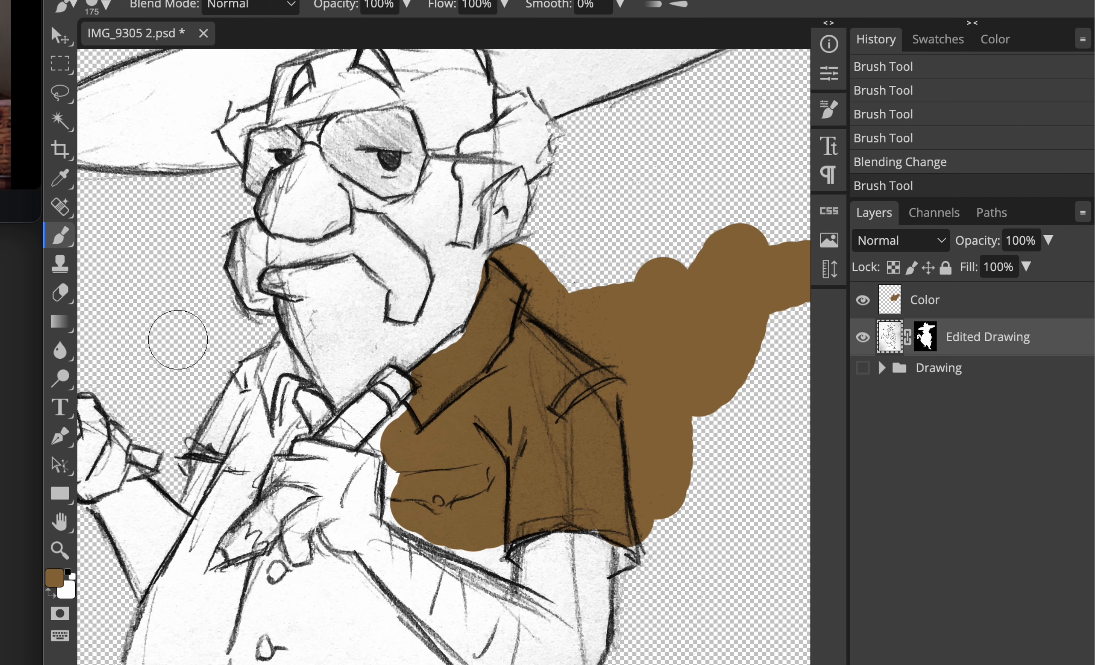
pyautogui.click(938, 301)
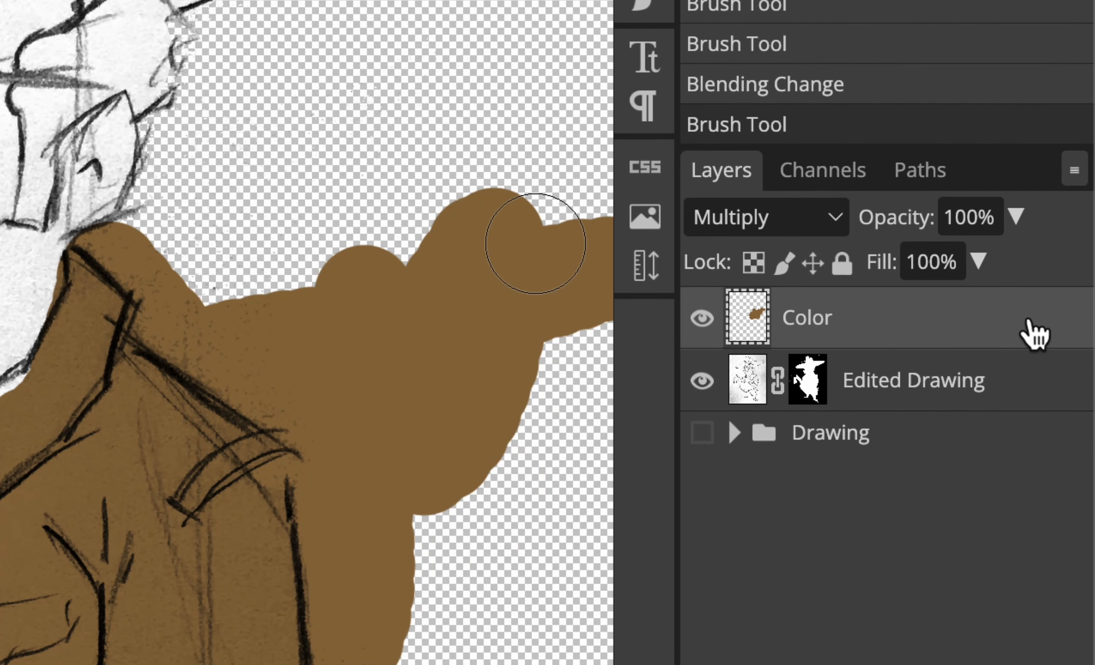
pyautogui.rightClick(1034, 334)
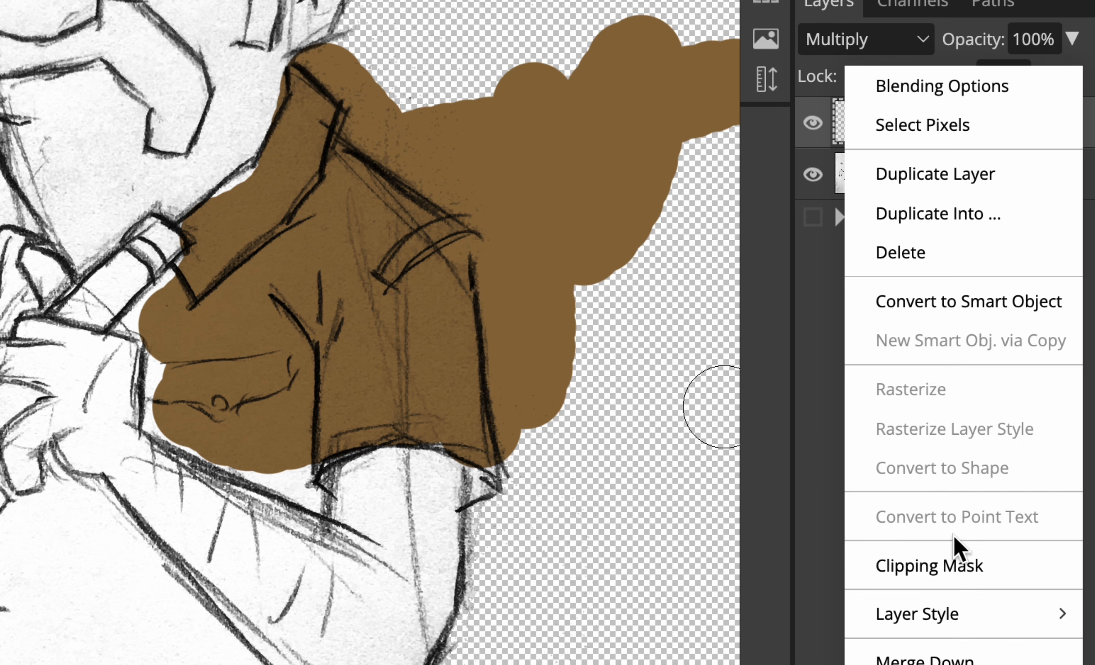
pyautogui.click(960, 565)
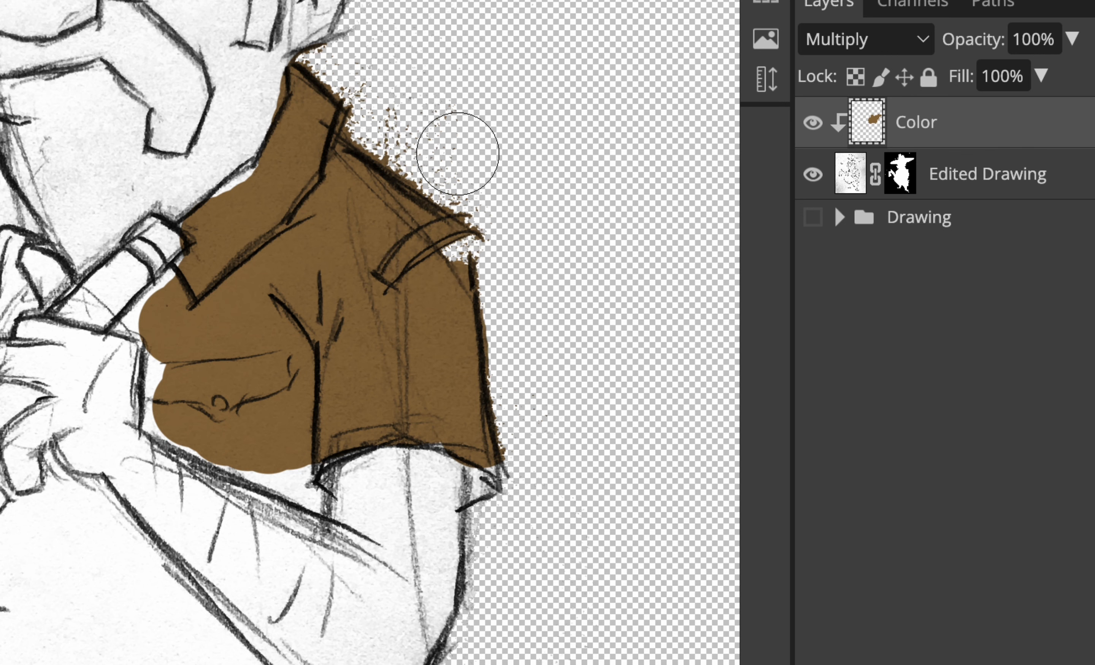
pyautogui.moveTo(398, 120); pyautogui.dragTo(461, 140)
pyautogui.scroll(3, 460, 141)
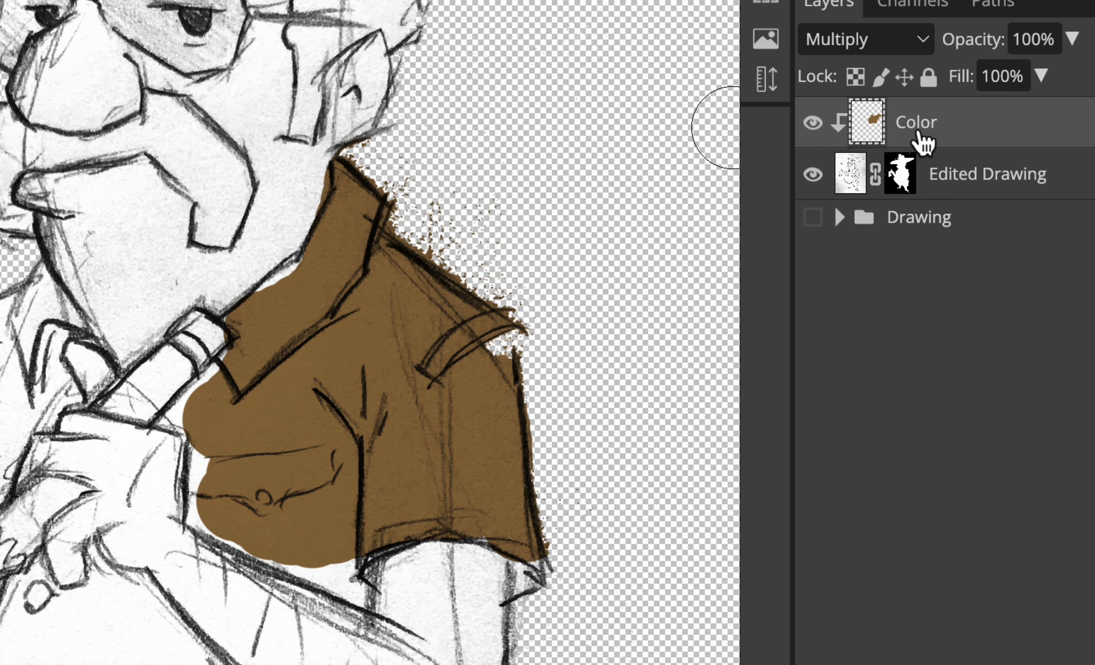
# Release the Color layer's clipping mask to compare the overspill, and clip it to the Edited Drawing layer again
pyautogui.hotkey('ctrl', 'alt', 'g')
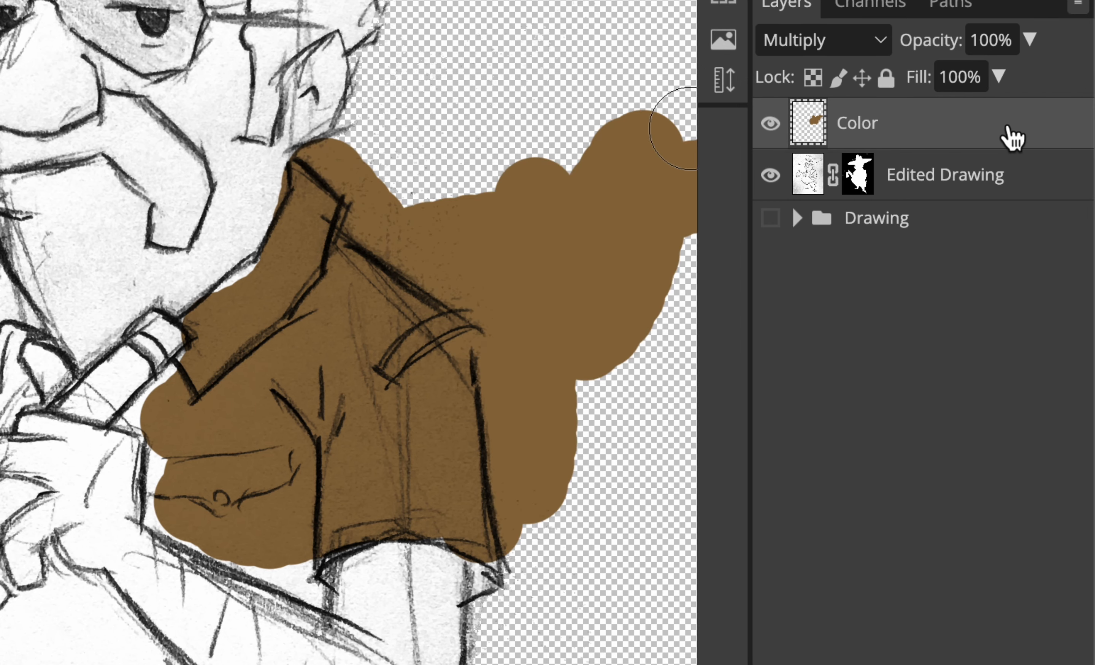
pyautogui.rightClick(1009, 139)
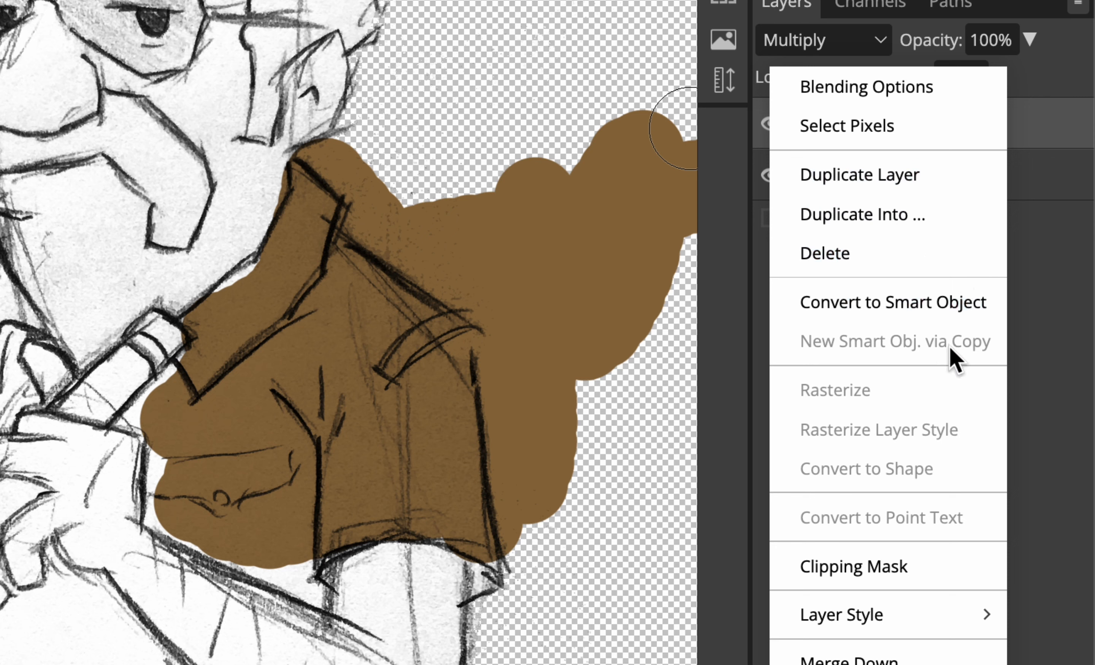
pyautogui.click(940, 549)
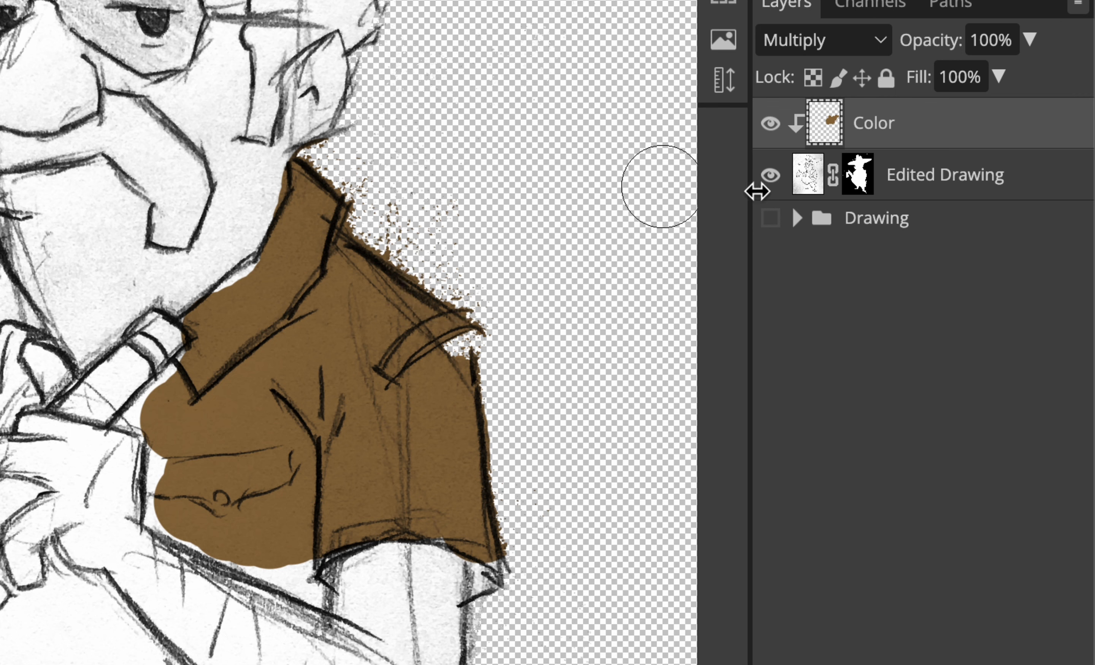
# Select the Edited Drawing layer's mask and paint it black over the brown speckles above the shoulder
pyautogui.click(912, 186)
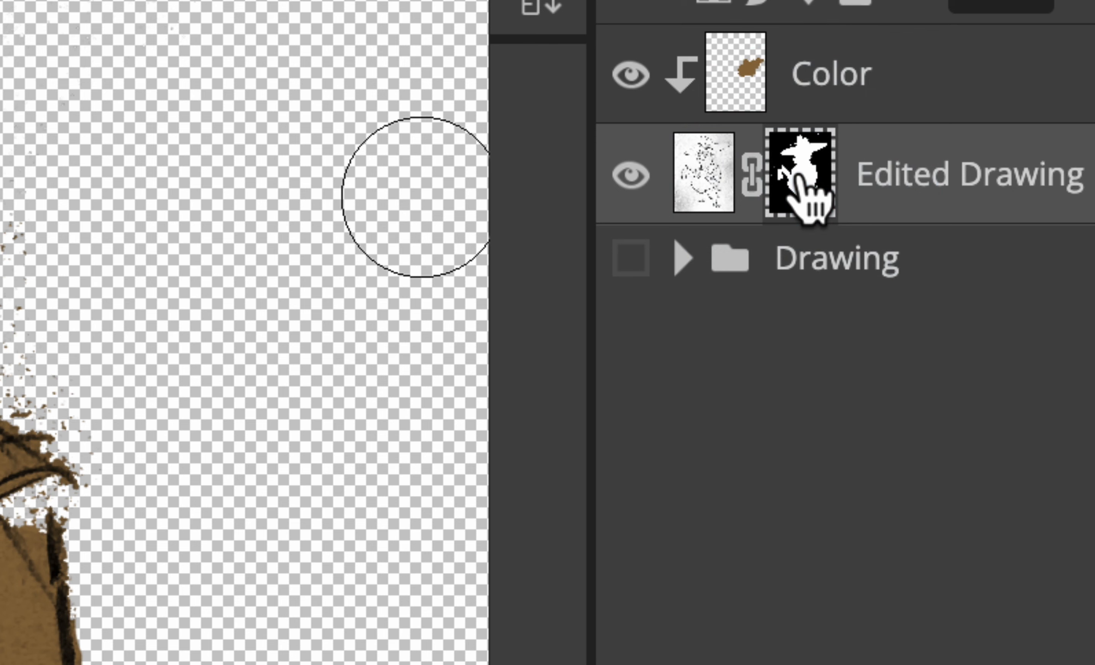
pyautogui.click(796, 175)
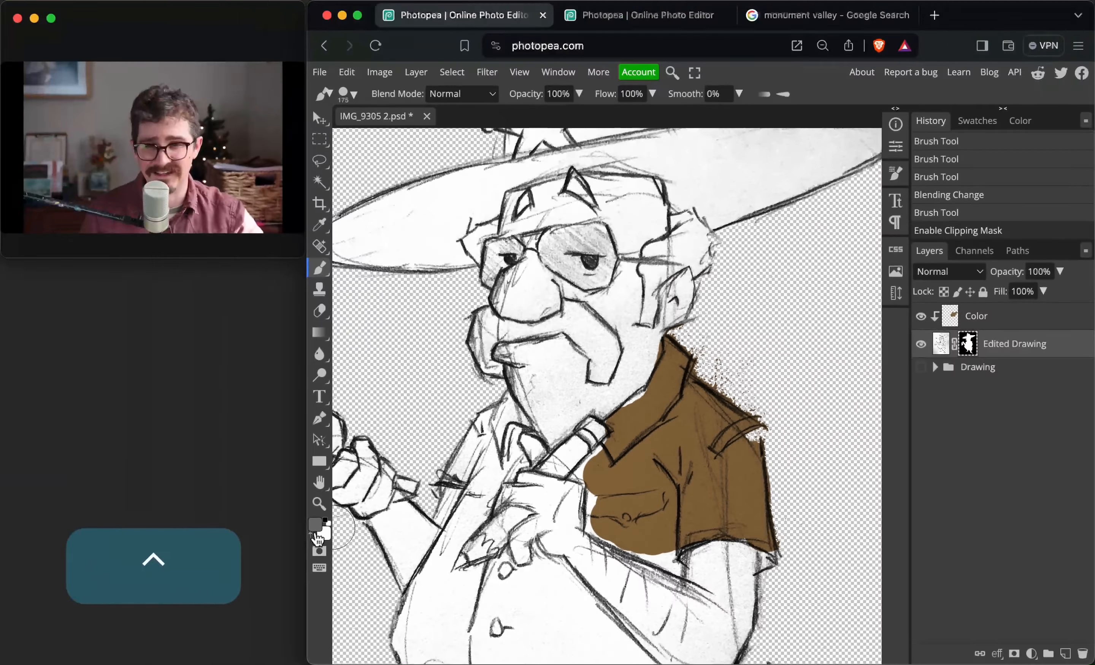
pyautogui.press('d')
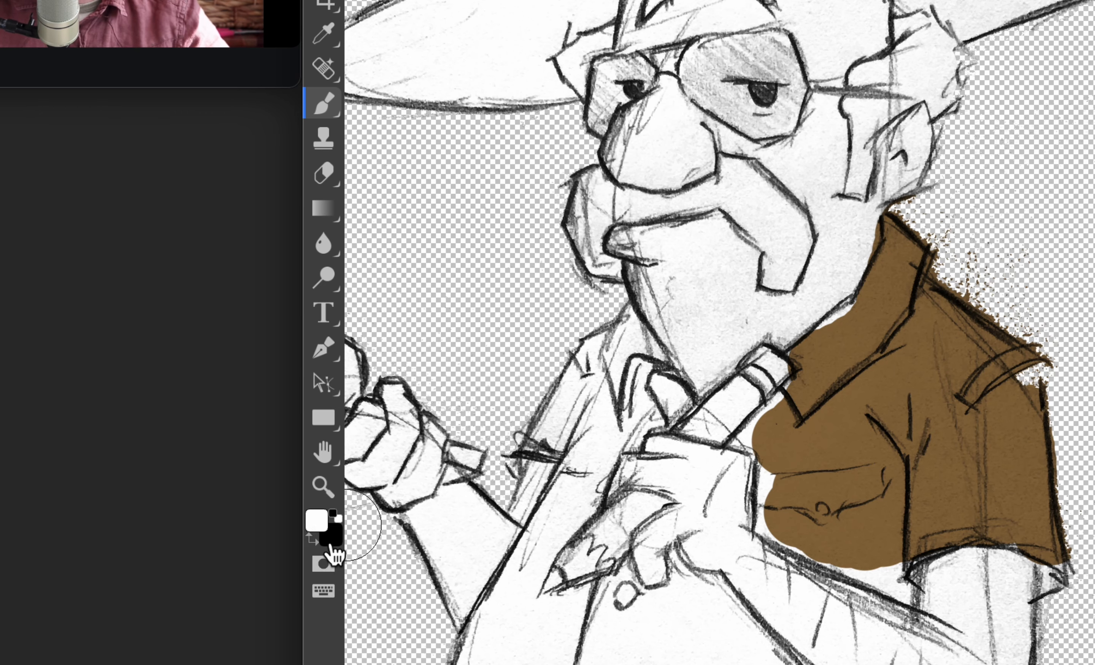
pyautogui.press('x')
pyautogui.hscroll(5, 1014, 353)
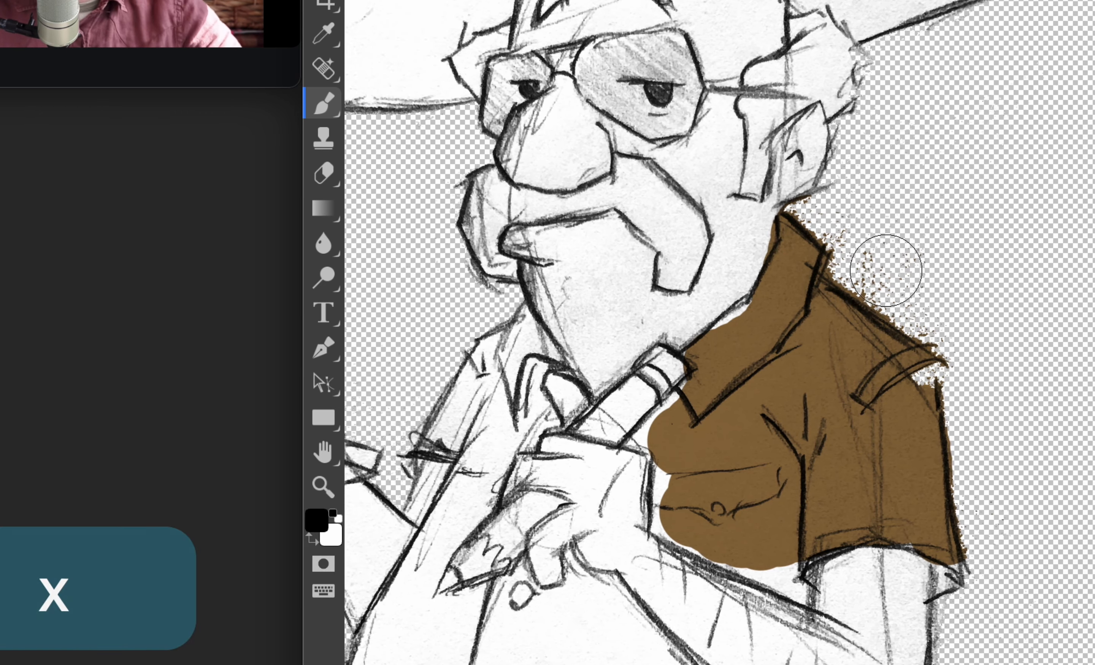
pyautogui.click(928, 286)
# Reduce the brush size and paint the mask black over the speckles beside the shirt collar
pyautogui.press('[')
pyautogui.press('[')
pyautogui.press('[')
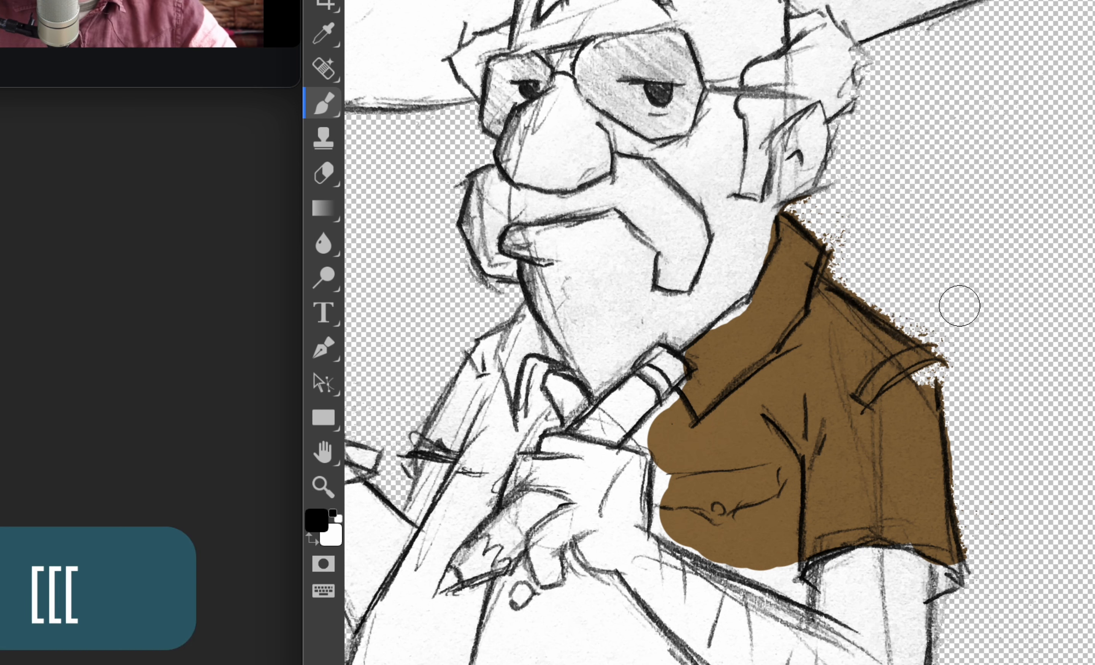
pyautogui.click(851, 228)
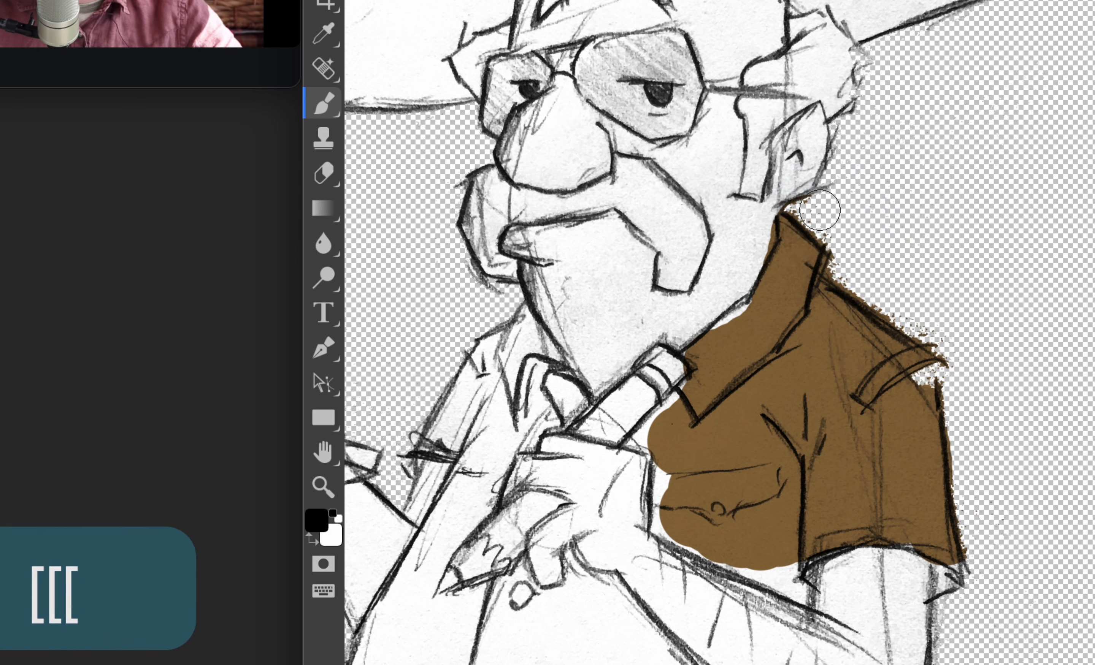
pyautogui.click(835, 219)
pyautogui.click(853, 260)
# Shrink the brush to 70 px and clean the shoulder edge up to the epaulette with straight black strokes on the mask
pyautogui.press('[')
pyautogui.press('[')
pyautogui.press('[')
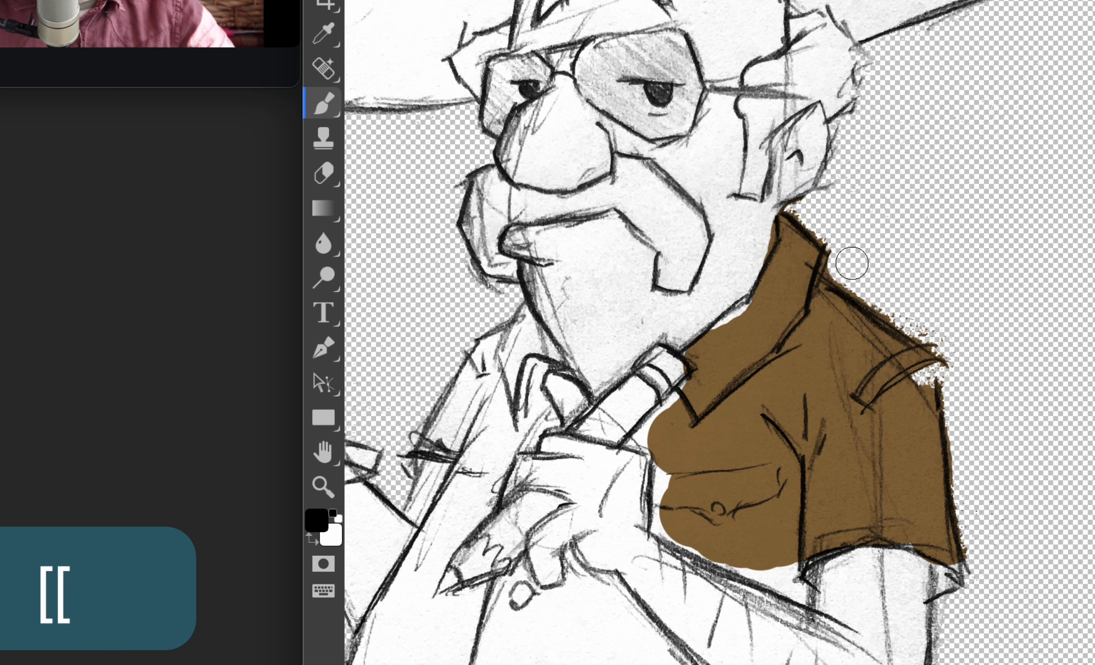
pyautogui.click(842, 271)
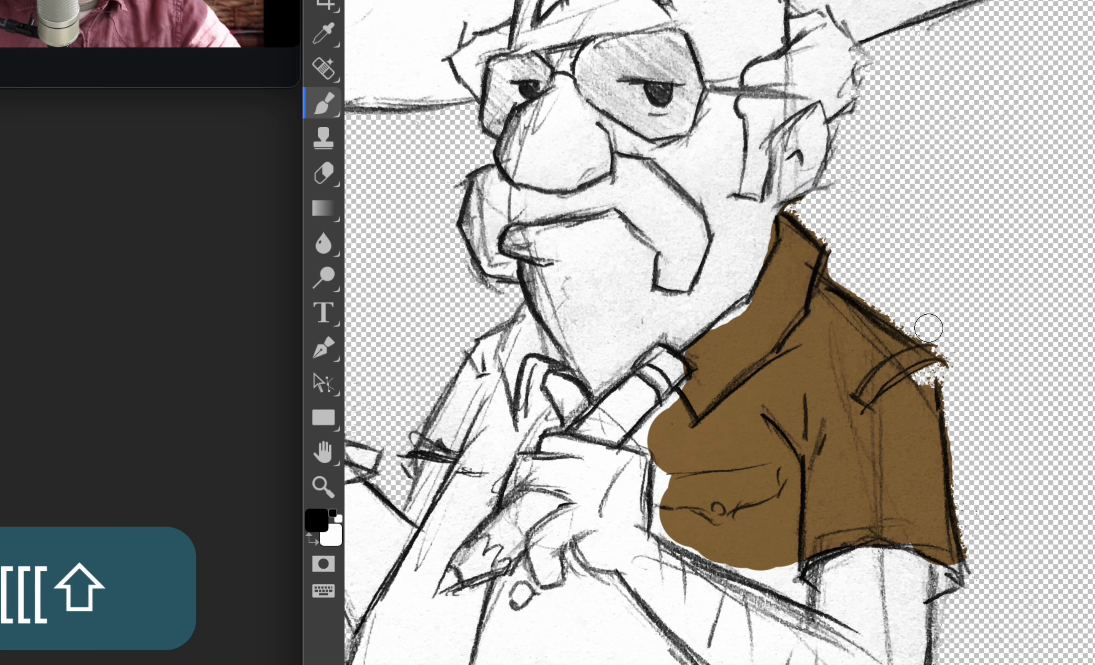
pyautogui.keyDown('shift'); pyautogui.click(927, 328); pyautogui.keyUp('shift')
pyautogui.keyDown('shift'); pyautogui.click(856, 280); pyautogui.keyUp('shift')
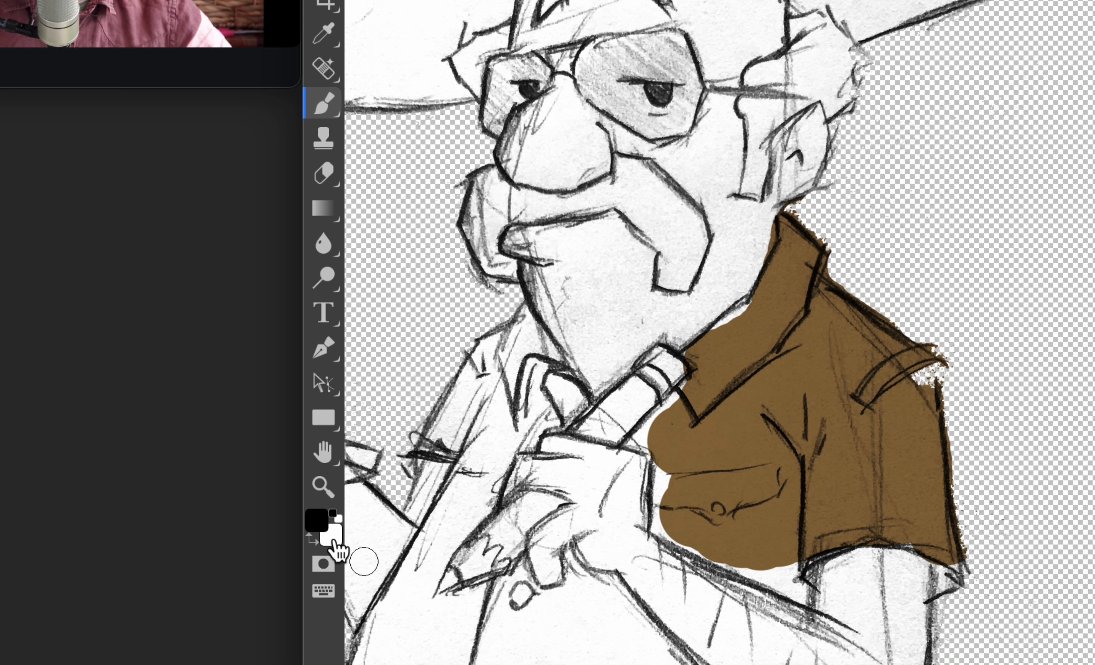
# Paint the mask white to restore the gap below the epaulette, and select the Color layer with the Brush tool
pyautogui.press('x')
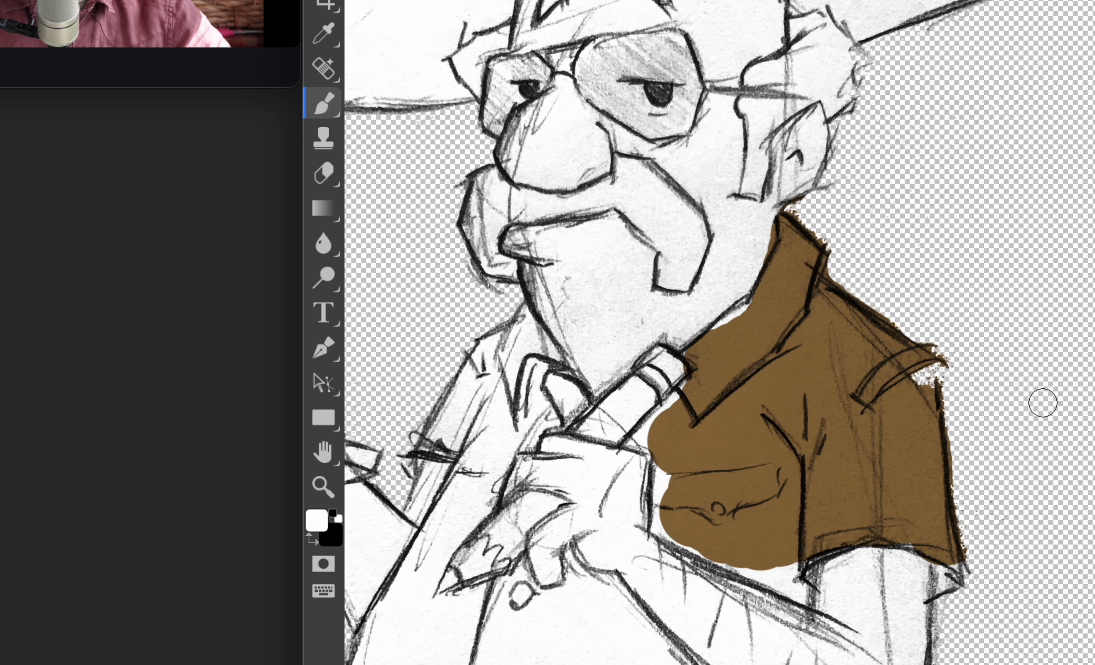
pyautogui.click(922, 378)
pyautogui.moveTo(922, 378); pyautogui.dragTo(928, 368)
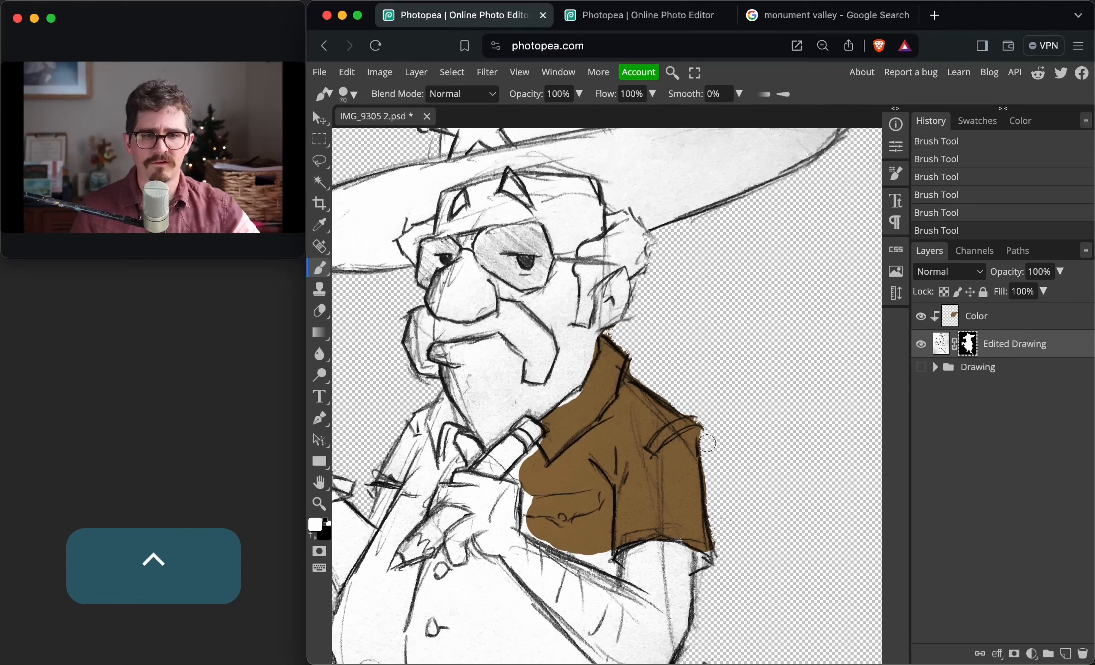
pyautogui.click(950, 316)
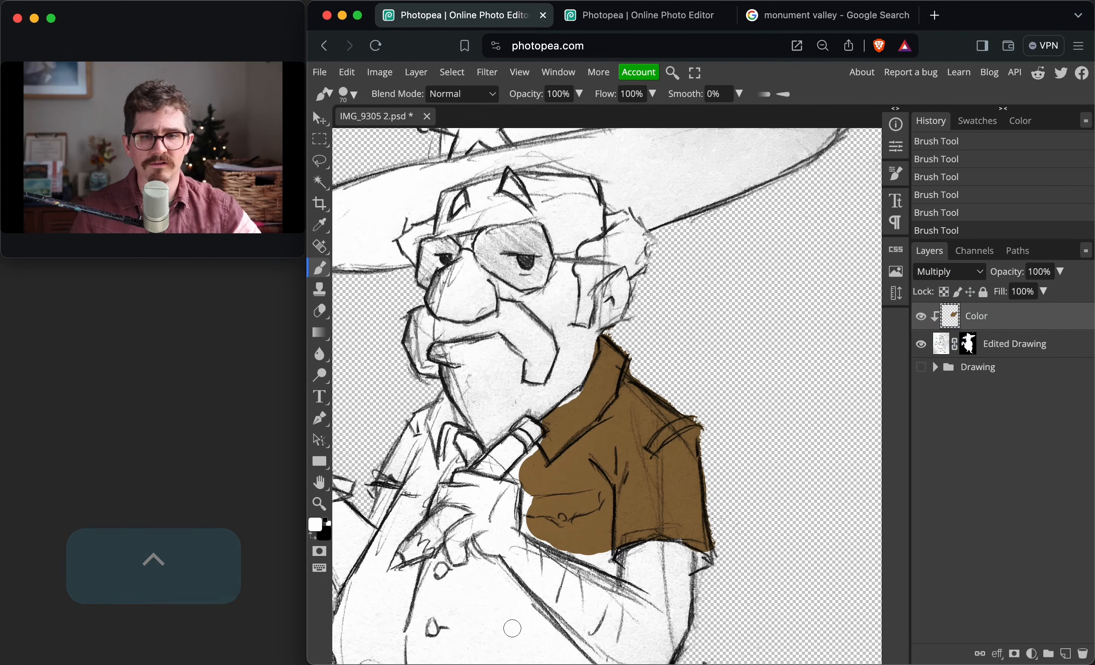
pyautogui.press('b')
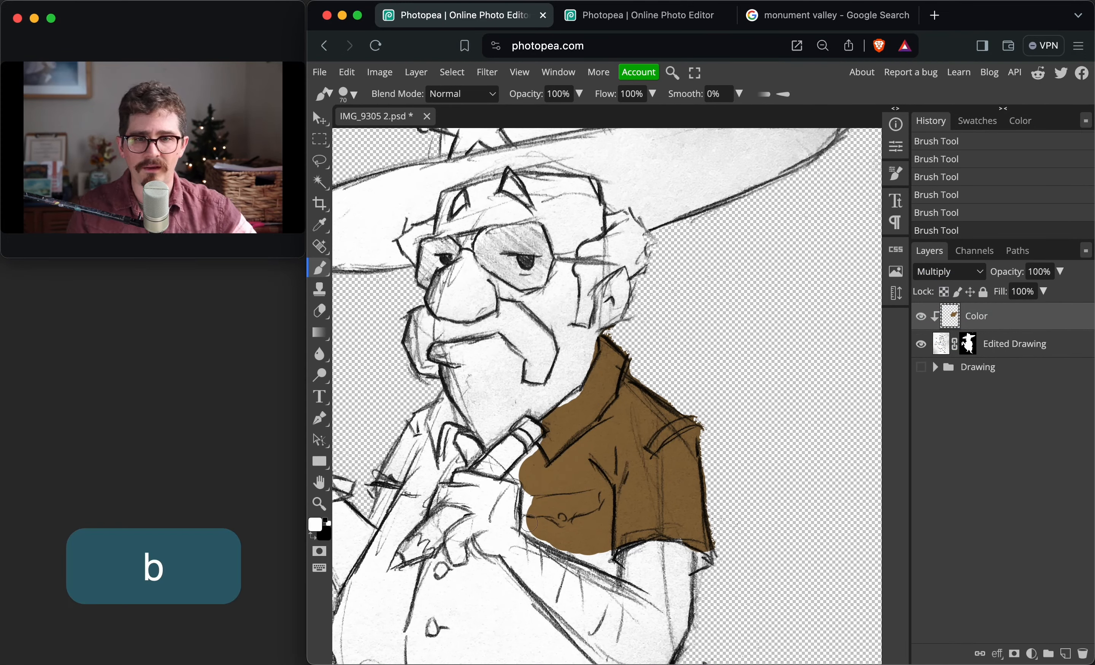
# Undo the trial white stroke on the shirt and set the Color layer's blend mode to Normal
pyautogui.moveTo(542, 505)
pyautogui.mouseDown()
pyautogui.moveTo(533, 486)
pyautogui.moveTo(537, 515)
pyautogui.mouseUp()
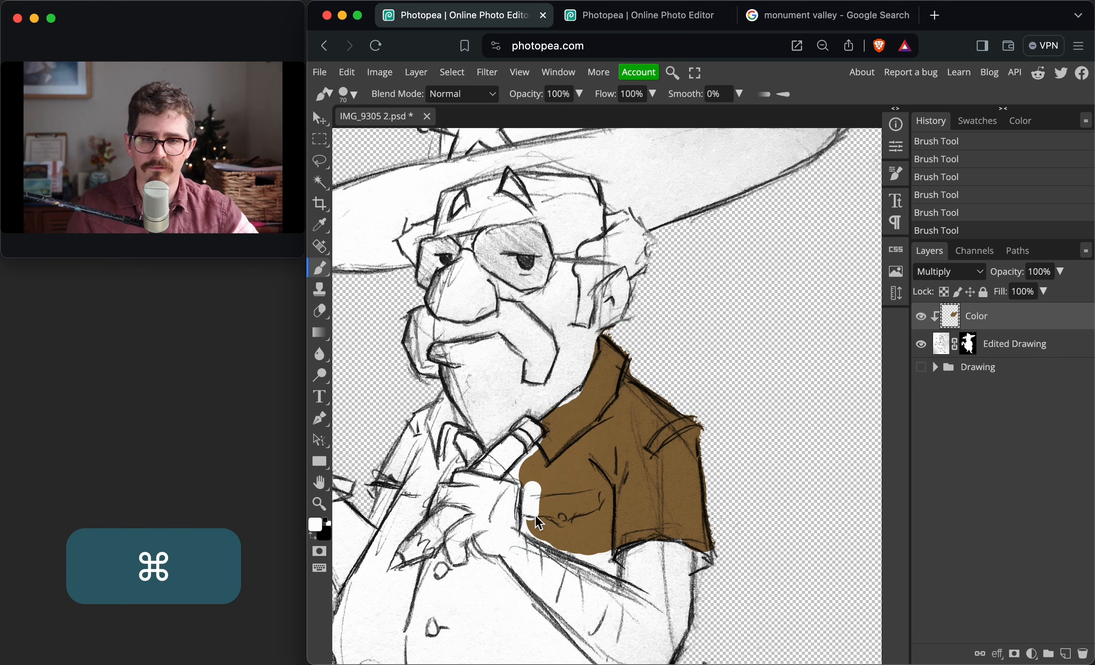
pyautogui.press('super+z')
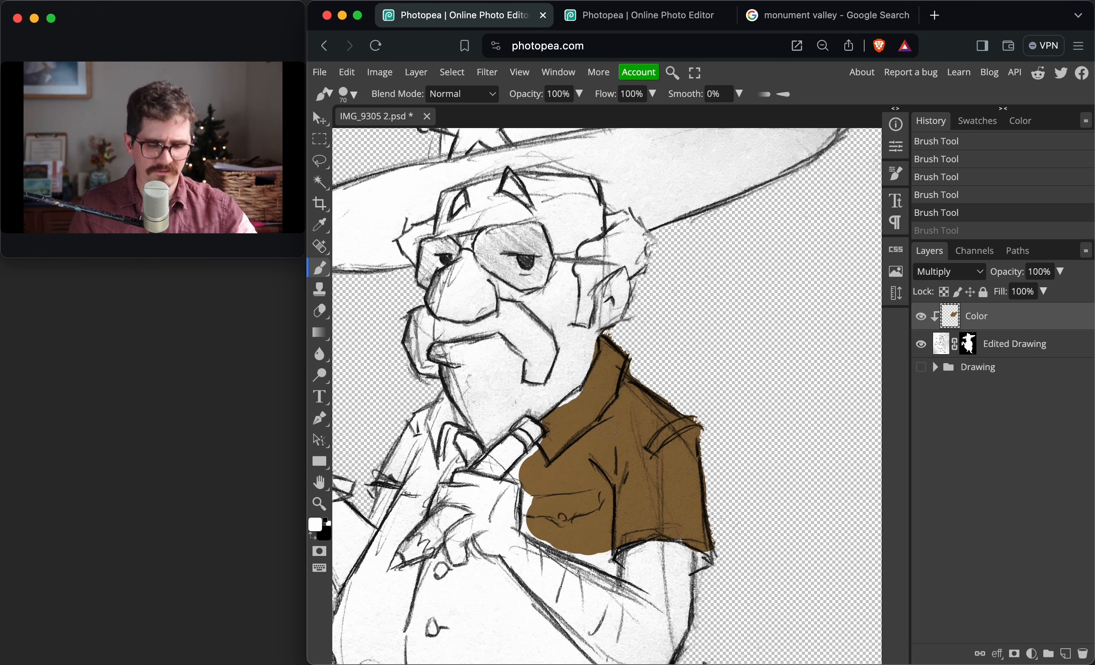
pyautogui.scroll(1, 843, 254)
pyautogui.click(976, 274)
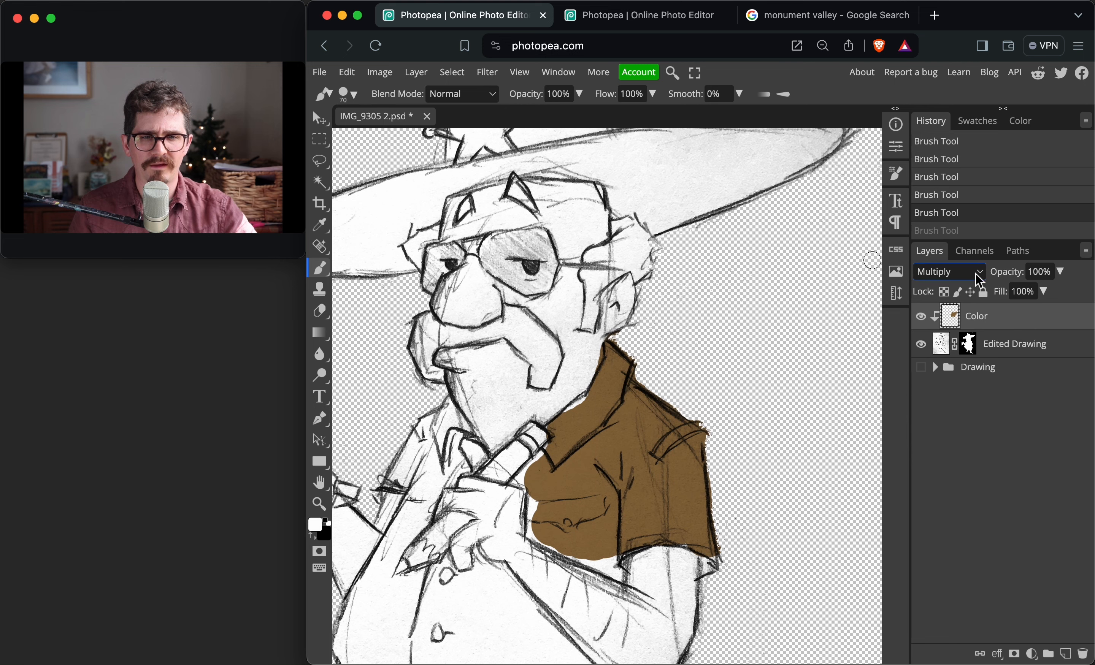
pyautogui.click(262, 521)
pyautogui.hscroll(1, 534, 466)
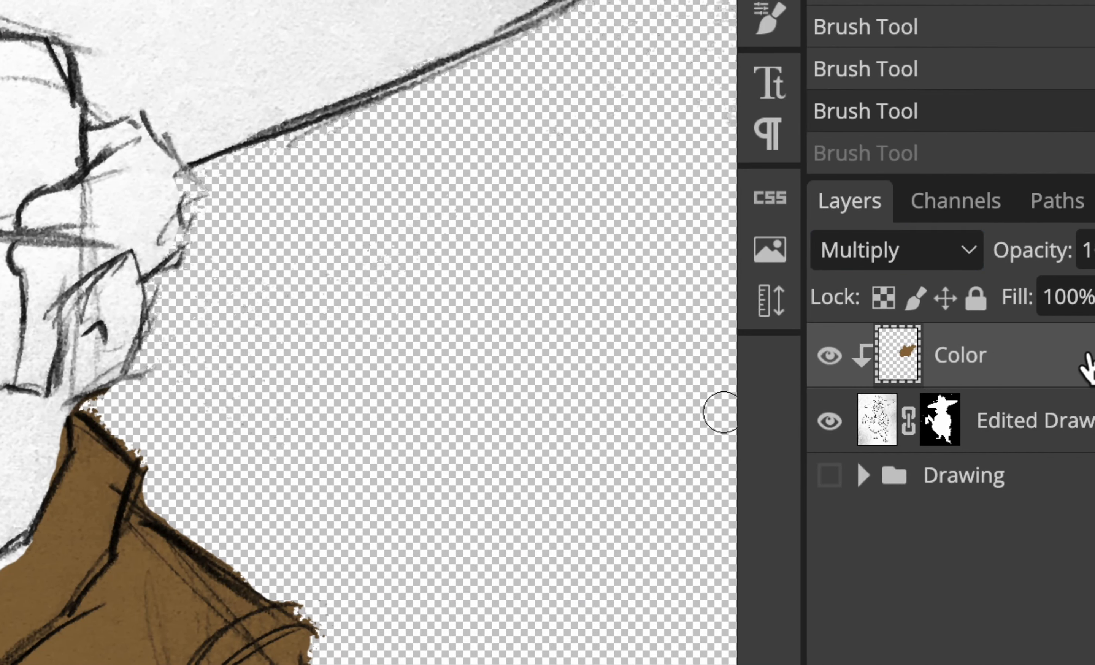
pyautogui.click(951, 256)
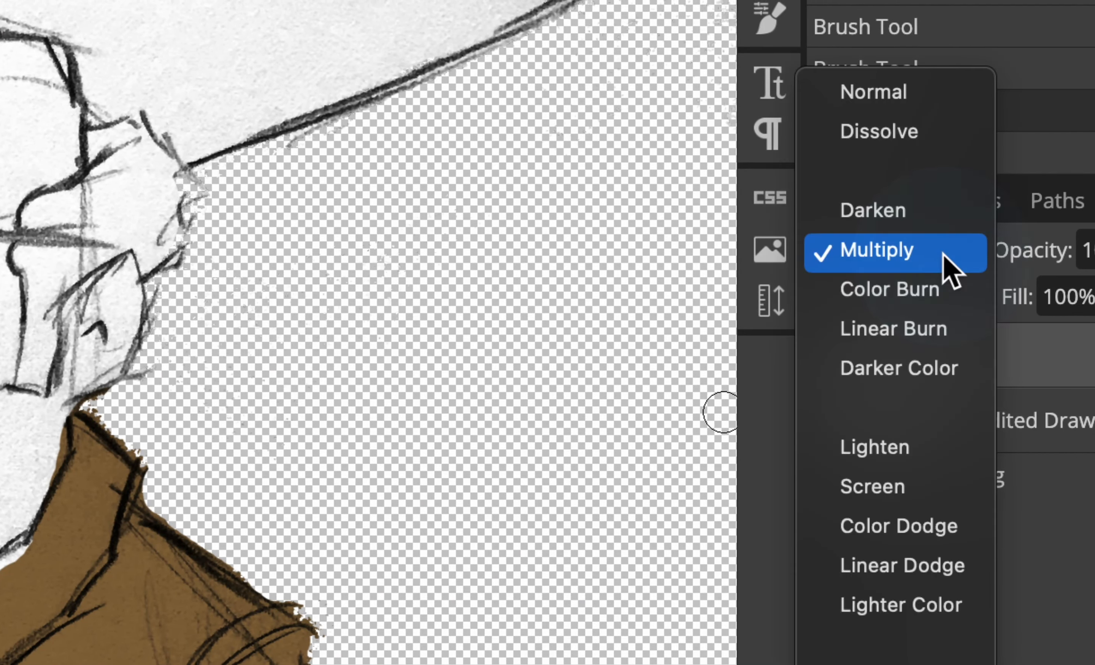
pyautogui.click(900, 84)
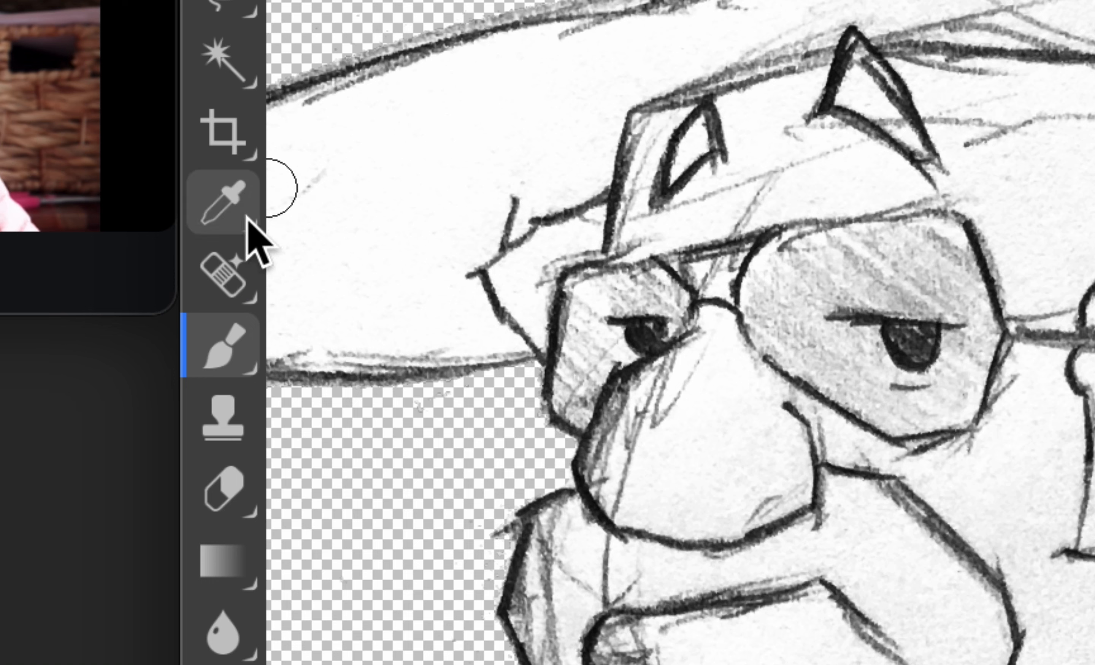
# Sample the flat brown of the shirt as the foreground color with the Eyedropper
pyautogui.click(240, 226)
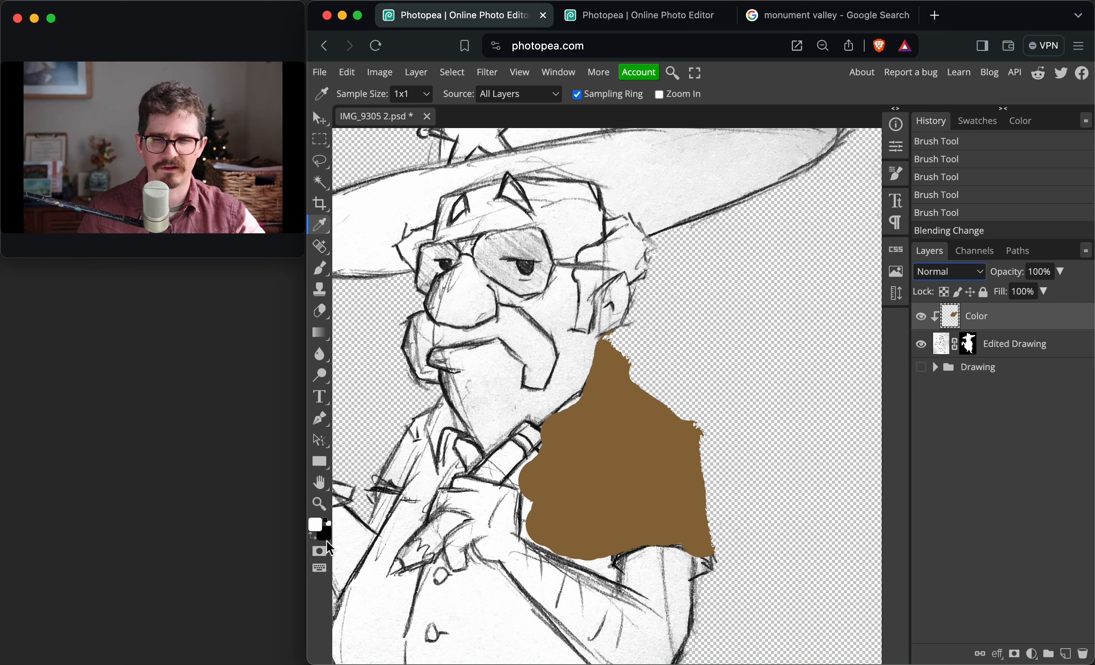
pyautogui.click(600, 427)
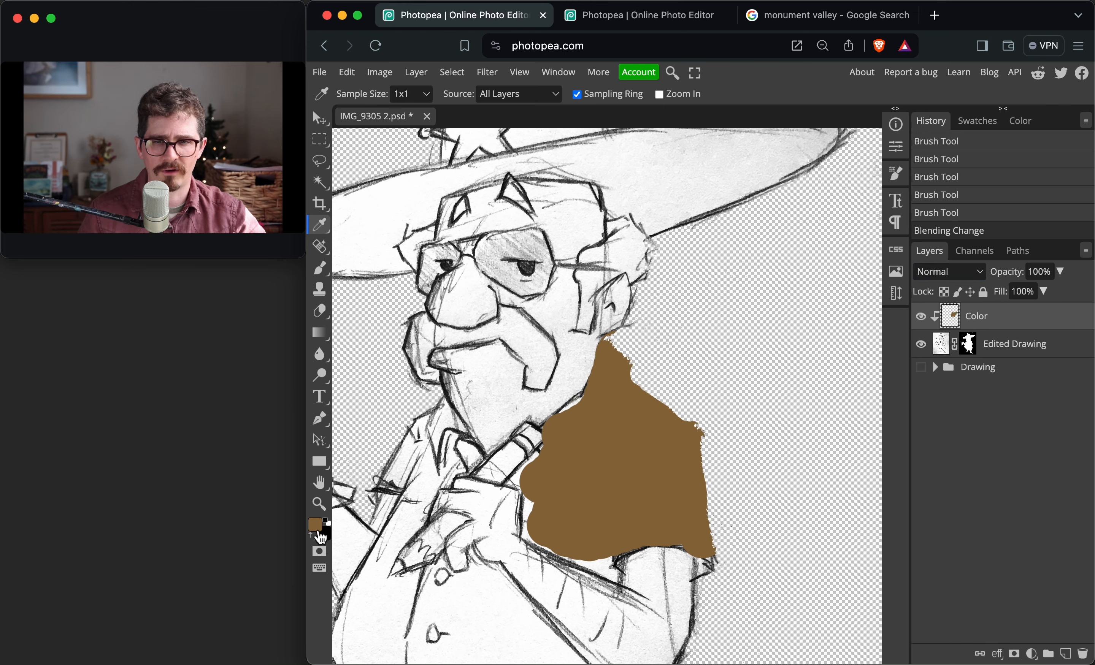
pyautogui.click(493, 393)
pyautogui.click(516, 341)
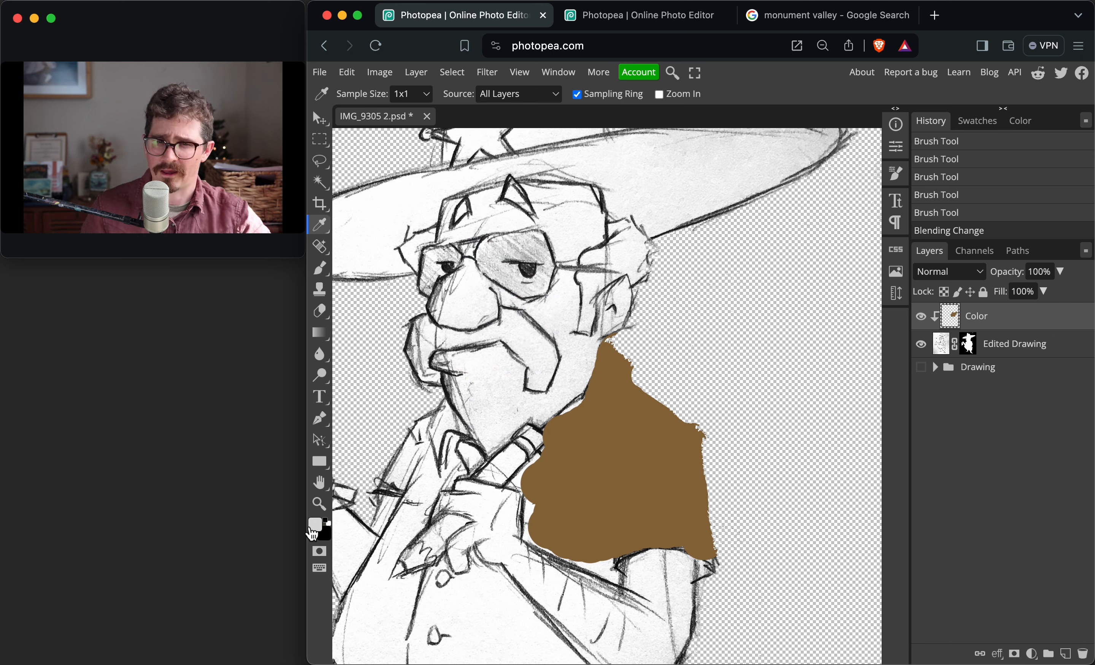
pyautogui.click(613, 467)
# Select the Brush tool and set the Color layer's blend mode back to Multiply
pyautogui.hscroll(-1, 599, 427)
pyautogui.press('b')
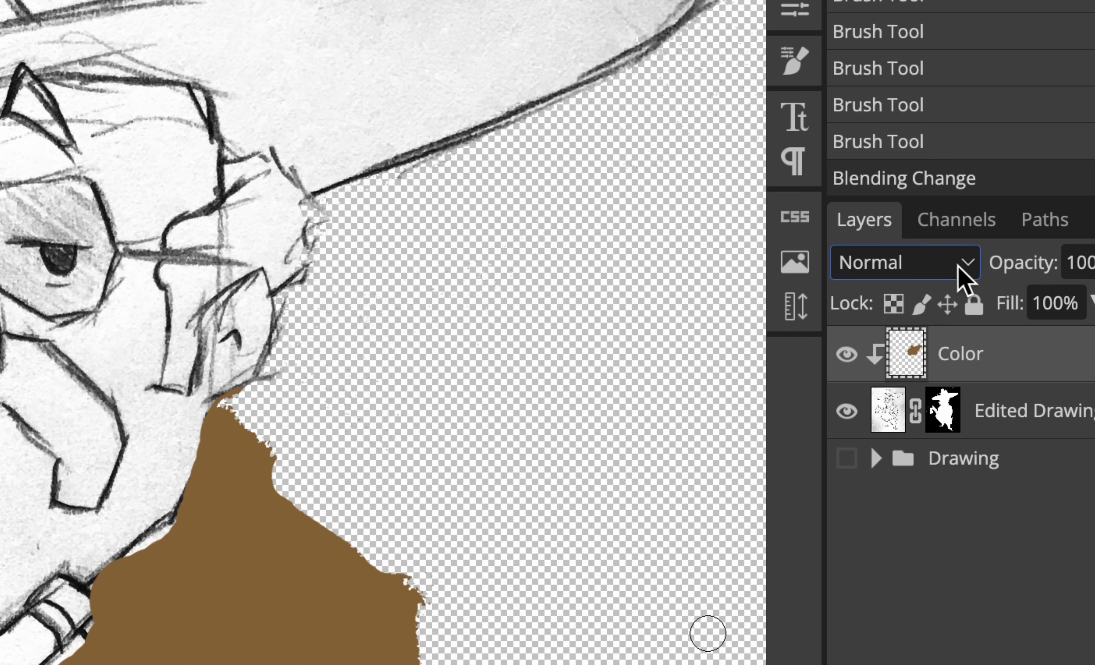
pyautogui.click(964, 278)
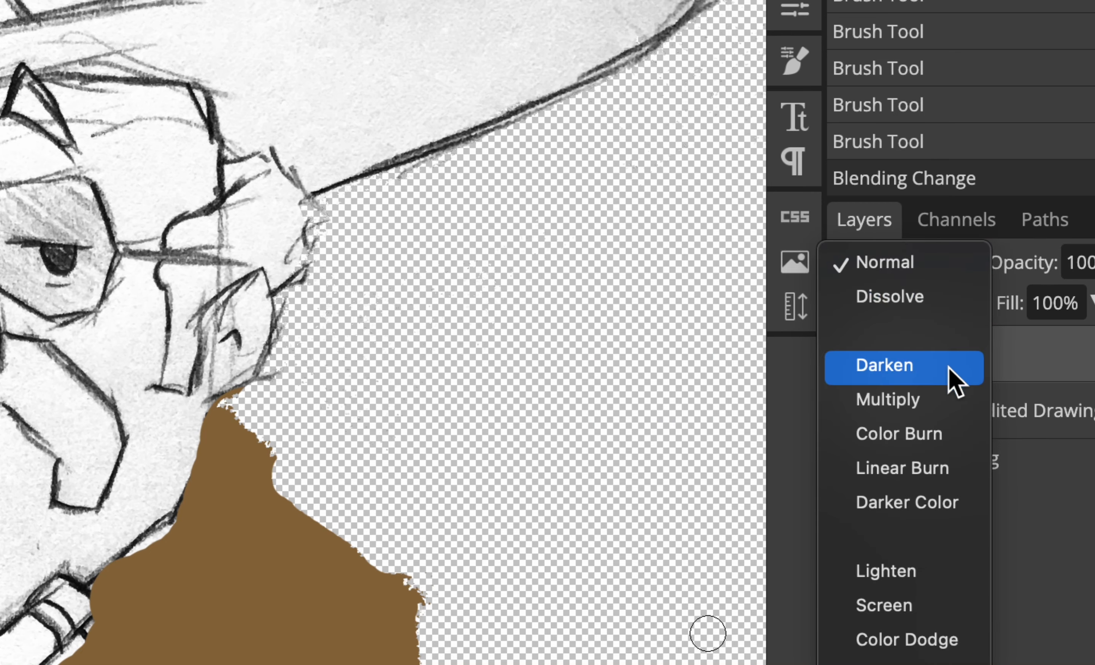
pyautogui.click(953, 401)
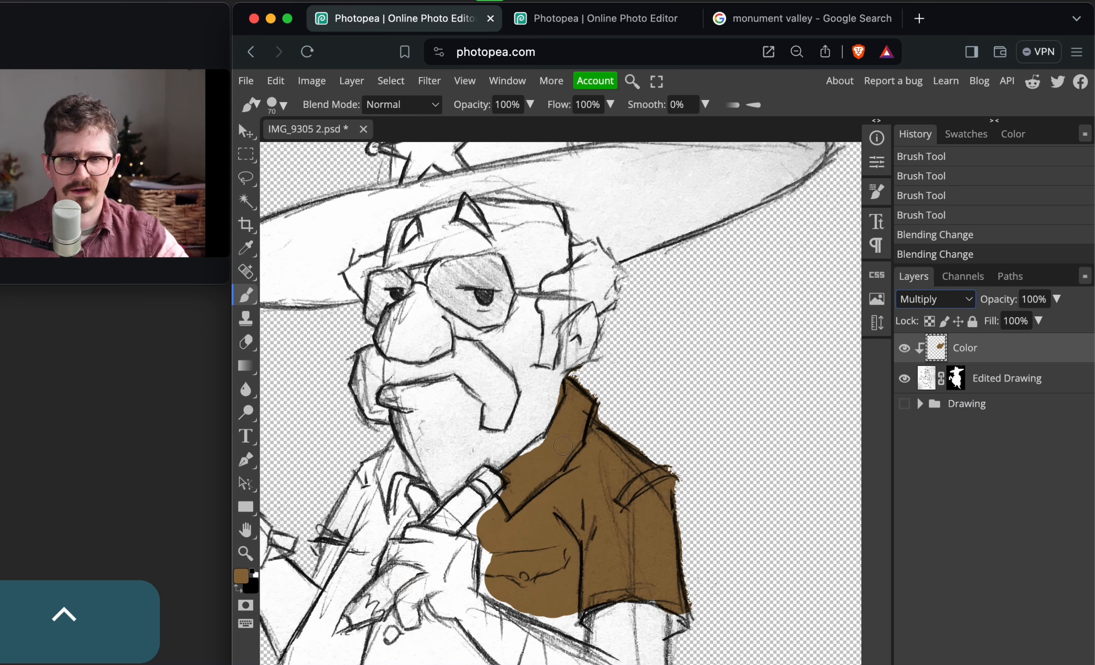
# Paint brown over the unpainted gaps under the collar, beside the hand and along the shirt edge above the forearm
pyautogui.moveTo(175, 543); pyautogui.dragTo(156, 566)
pyautogui.moveTo(534, 462)
pyautogui.mouseDown()
pyautogui.moveTo(542, 458)
pyautogui.moveTo(527, 453)
pyautogui.moveTo(505, 482)
pyautogui.mouseUp()
pyautogui.moveTo(498, 545)
pyautogui.mouseDown()
pyautogui.moveTo(491, 585)
pyautogui.moveTo(496, 543)
pyautogui.moveTo(487, 591)
pyautogui.moveTo(582, 629)
pyautogui.moveTo(573, 606)
pyautogui.moveTo(560, 629)
pyautogui.moveTo(487, 595)
pyautogui.mouseUp()
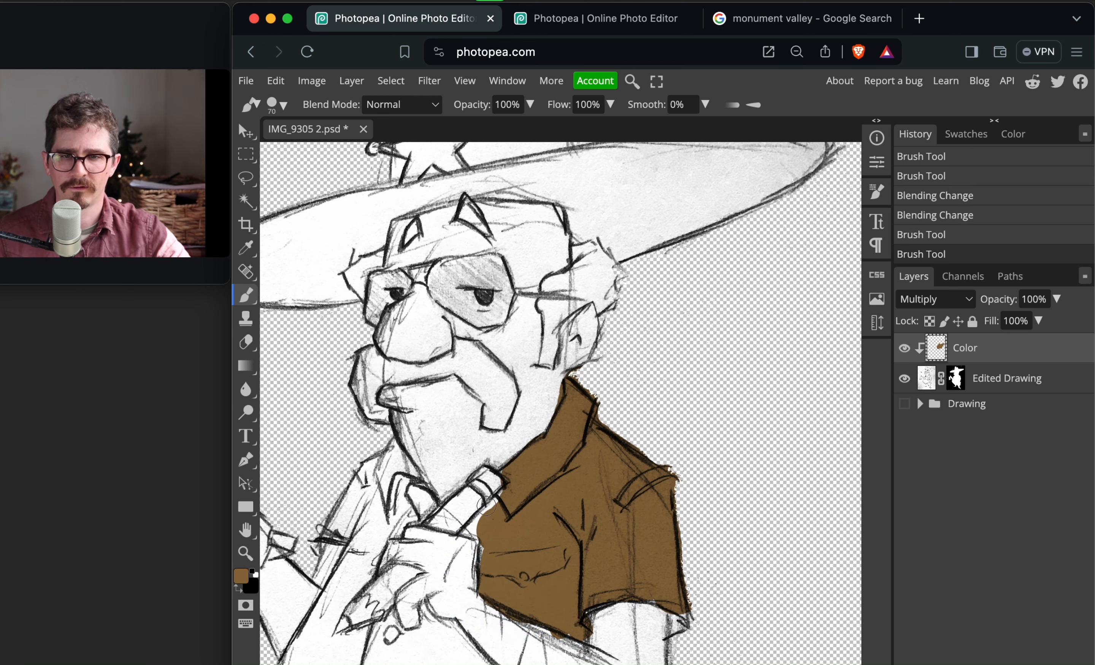
pyautogui.click(487, 520)
# Enlarge the brush to 150 px and paint the other shoulder, its collar and the shirt's belly brown
pyautogui.press(']')
pyautogui.press(']')
pyautogui.press(']')
pyautogui.press(']')
pyautogui.press(']')
pyautogui.moveTo(383, 516)
pyautogui.mouseDown()
pyautogui.moveTo(393, 405)
pyautogui.moveTo(445, 421)
pyautogui.moveTo(425, 412)
pyautogui.moveTo(456, 409)
pyautogui.moveTo(486, 459)
pyautogui.moveTo(571, 540)
pyautogui.moveTo(487, 451)
pyautogui.mouseUp()
pyautogui.scroll(-5, 381, 450)
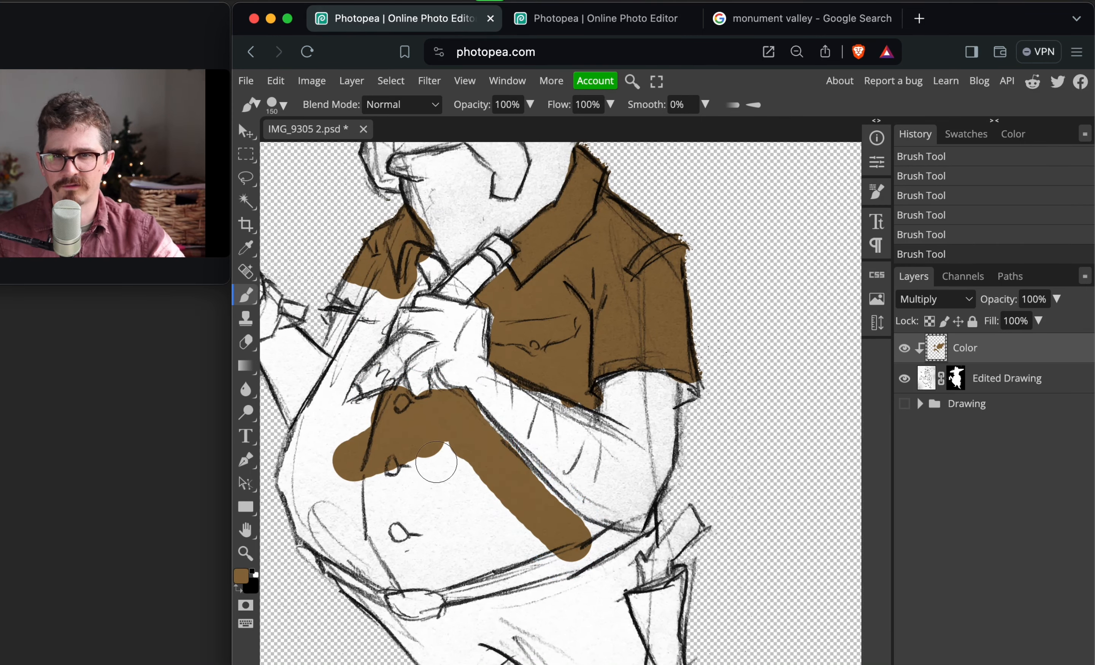
pyautogui.hscroll(-4, 486, 451)
pyautogui.moveTo(488, 395)
pyautogui.mouseDown()
pyautogui.moveTo(463, 503)
pyautogui.moveTo(566, 553)
pyautogui.moveTo(552, 562)
pyautogui.moveTo(521, 551)
pyautogui.moveTo(512, 543)
pyautogui.moveTo(583, 569)
pyautogui.moveTo(672, 542)
pyautogui.moveTo(692, 518)
pyautogui.moveTo(600, 465)
pyautogui.moveTo(571, 430)
pyautogui.moveTo(641, 504)
pyautogui.moveTo(576, 436)
pyautogui.moveTo(583, 520)
pyautogui.moveTo(541, 536)
pyautogui.moveTo(492, 437)
pyautogui.moveTo(491, 499)
pyautogui.moveTo(540, 415)
pyautogui.moveTo(494, 432)
pyautogui.mouseUp()
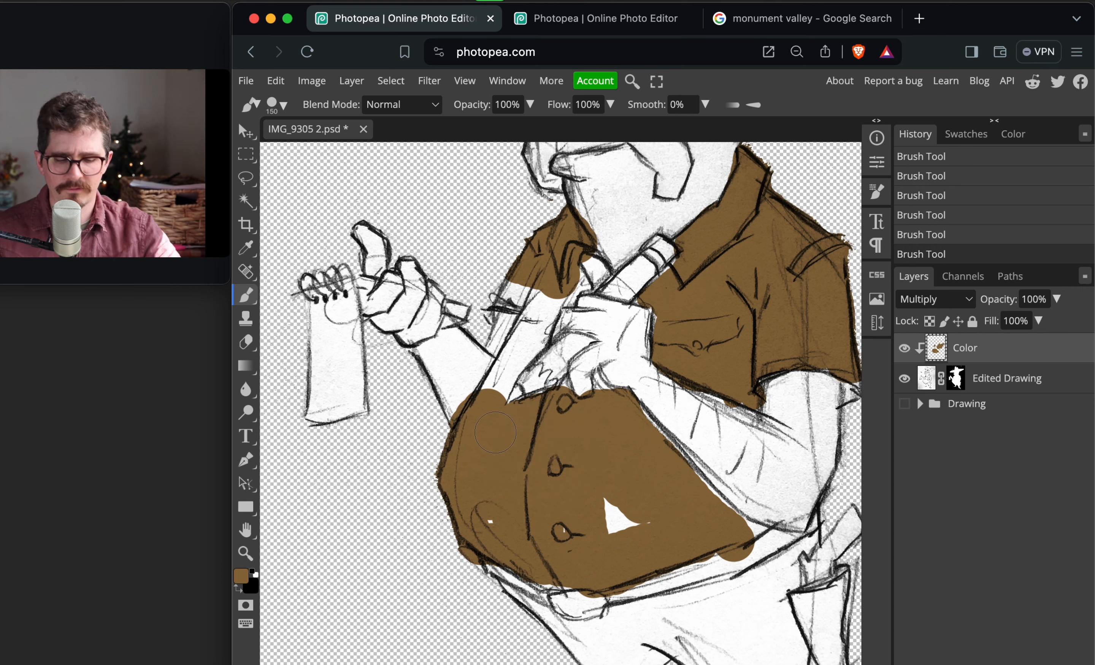
# Reduce the brush to 80 px and paint brown over the remaining shirt front, the hand's edge and the gaps on the belly
pyautogui.press('[')
pyautogui.press('[')
pyautogui.moveTo(487, 292)
pyautogui.mouseDown()
pyautogui.moveTo(543, 318)
pyautogui.moveTo(514, 342)
pyautogui.moveTo(503, 376)
pyautogui.mouseUp()
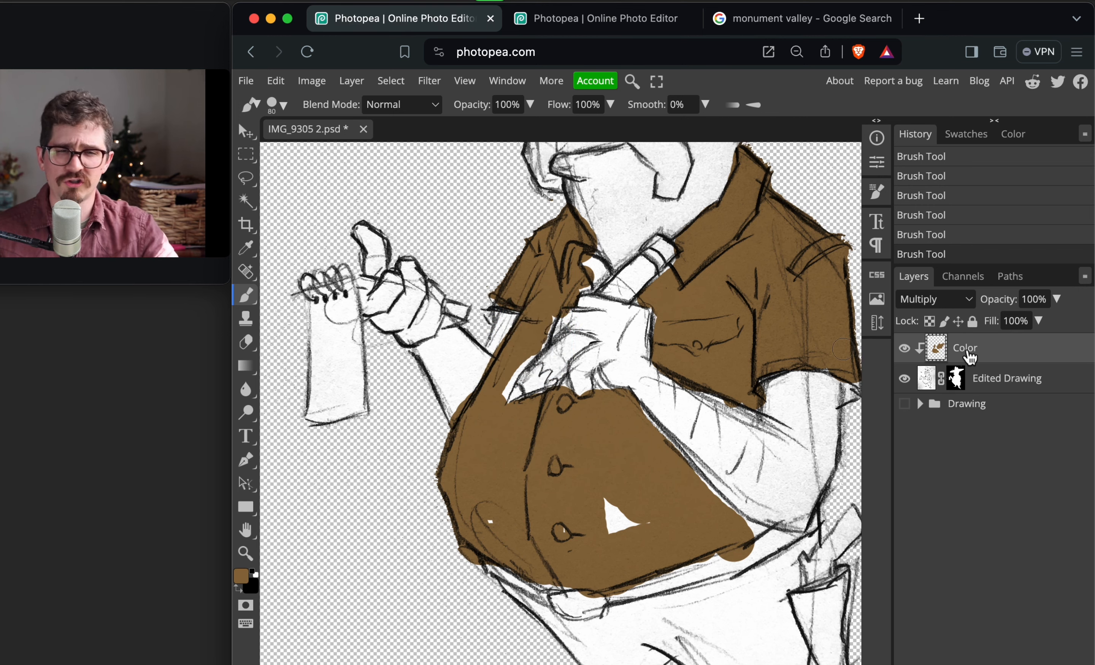
pyautogui.scroll(5, 602, 381)
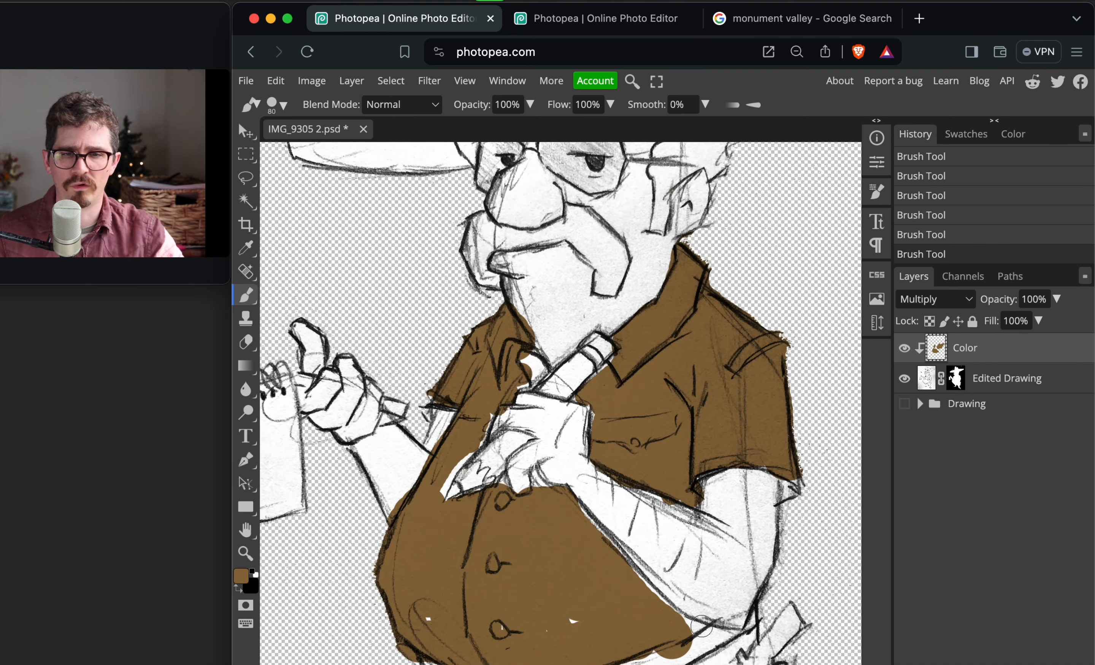
pyautogui.moveTo(697, 630); pyautogui.dragTo(645, 618)
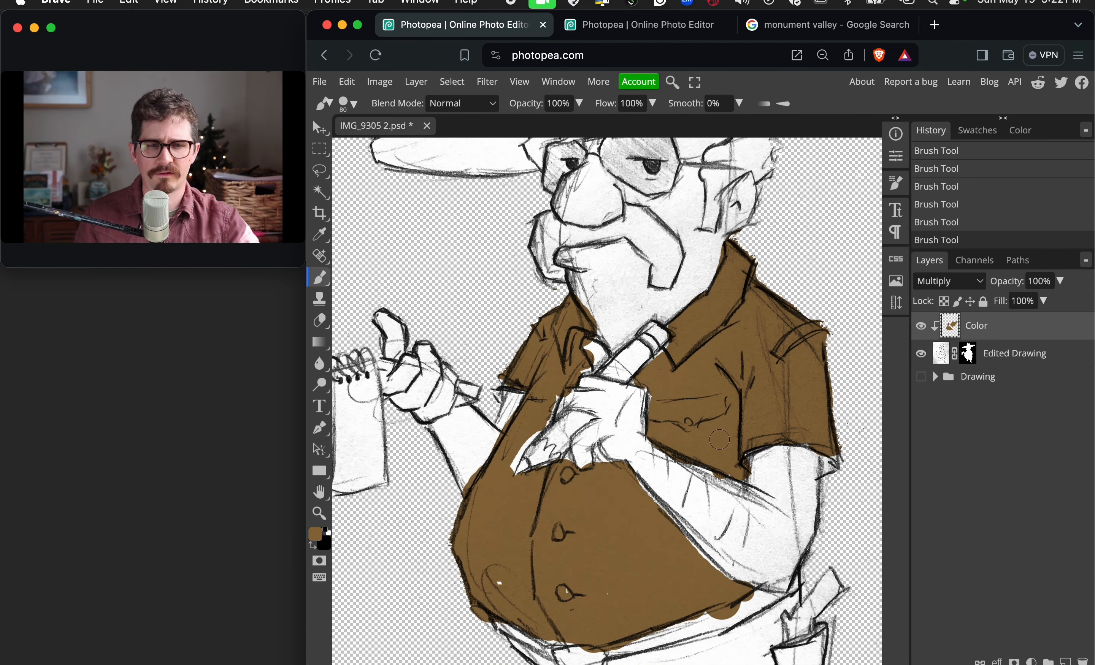
pyautogui.moveTo(583, 391)
pyautogui.mouseDown()
pyautogui.moveTo(583, 423)
pyautogui.moveTo(591, 390)
pyautogui.moveTo(539, 435)
pyautogui.mouseUp()
# Pick a light peach foreground color and paint the character's chin, neck and cheek with it
pyautogui.click(316, 533)
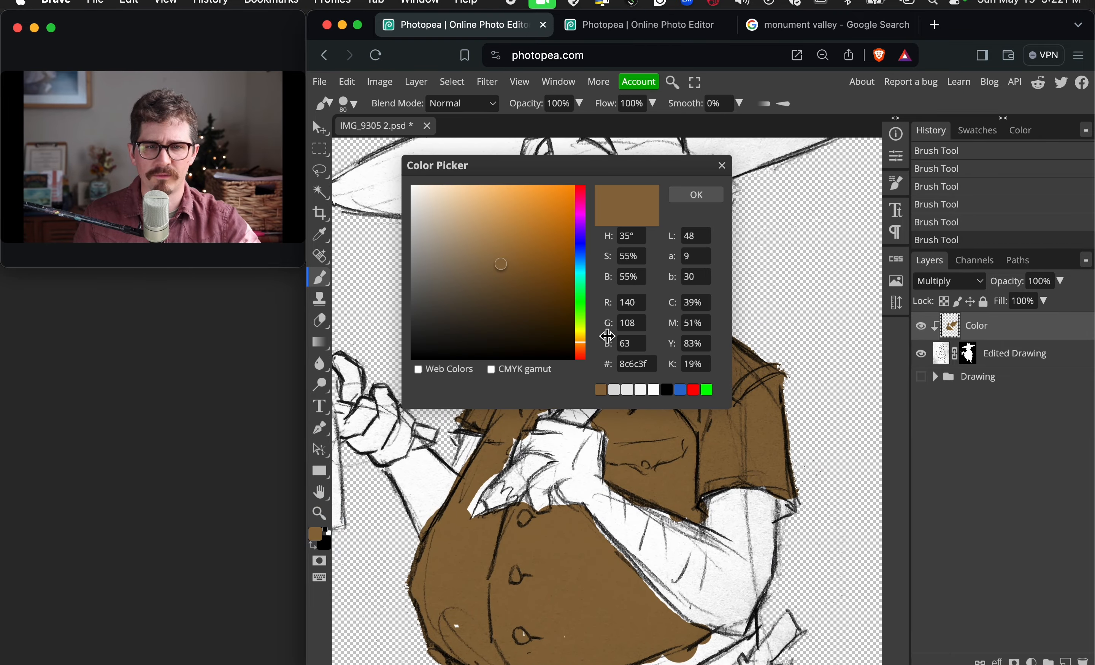
pyautogui.click(582, 349)
pyautogui.moveTo(471, 202); pyautogui.dragTo(472, 193)
pyautogui.click(696, 194)
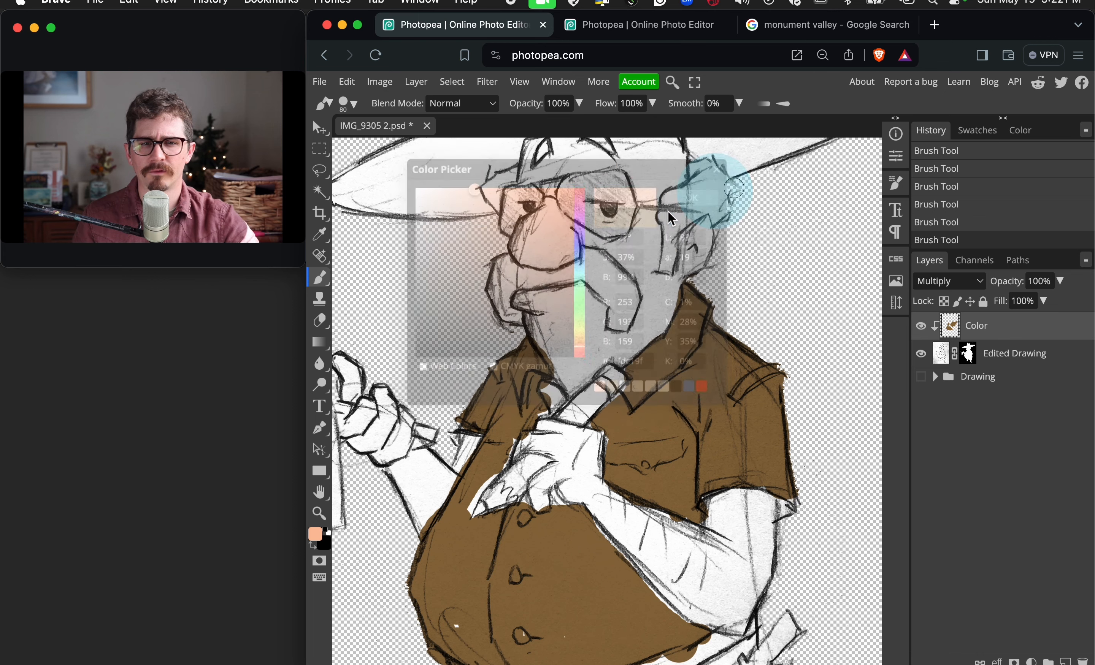
pyautogui.moveTo(554, 308)
pyautogui.mouseDown()
pyautogui.moveTo(533, 304)
pyautogui.moveTo(595, 324)
pyautogui.moveTo(588, 302)
pyautogui.moveTo(557, 330)
pyautogui.moveTo(580, 342)
pyautogui.moveTo(571, 375)
pyautogui.moveTo(558, 356)
pyautogui.moveTo(586, 338)
pyautogui.moveTo(624, 343)
pyautogui.moveTo(605, 337)
pyautogui.moveTo(575, 378)
pyautogui.moveTo(655, 318)
pyautogui.moveTo(678, 293)
pyautogui.moveTo(665, 281)
pyautogui.moveTo(637, 338)
pyautogui.moveTo(630, 253)
pyautogui.mouseUp()
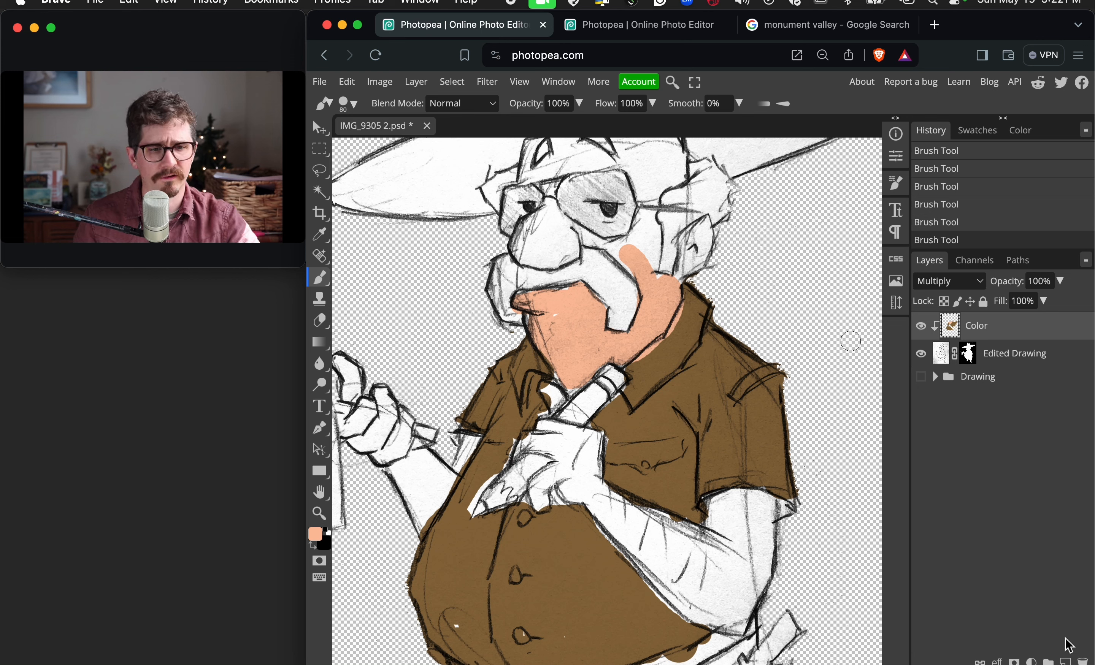
# Create a new layer above the Color layer and name it Glasses
pyautogui.click(1066, 662)
pyautogui.doubleClick(978, 330)
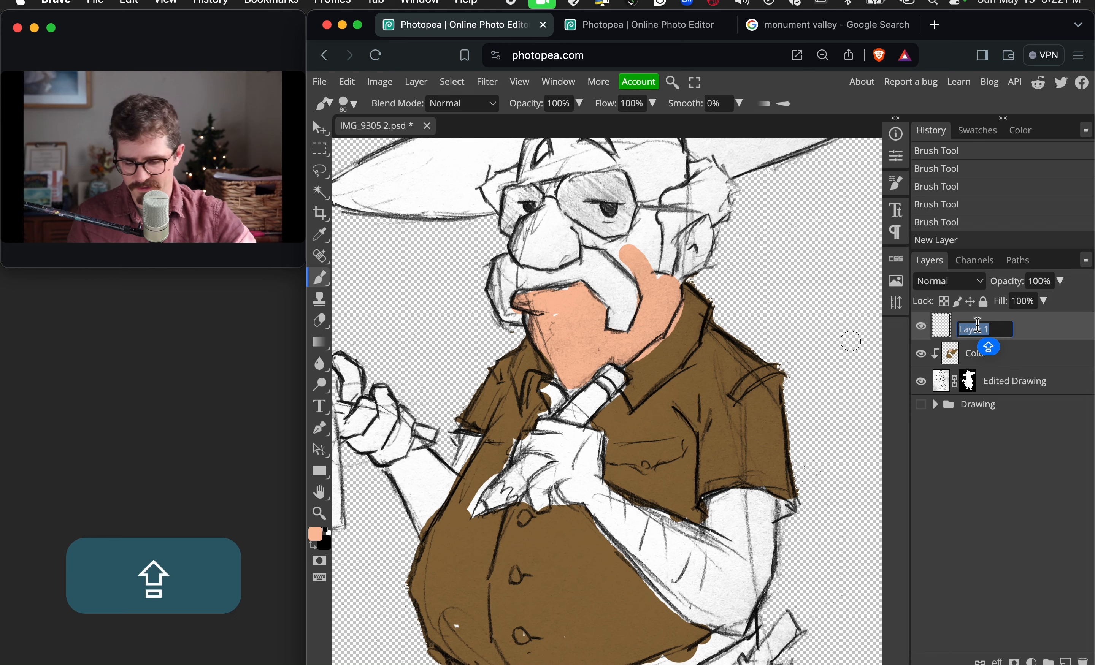
pyautogui.write('Glasse')
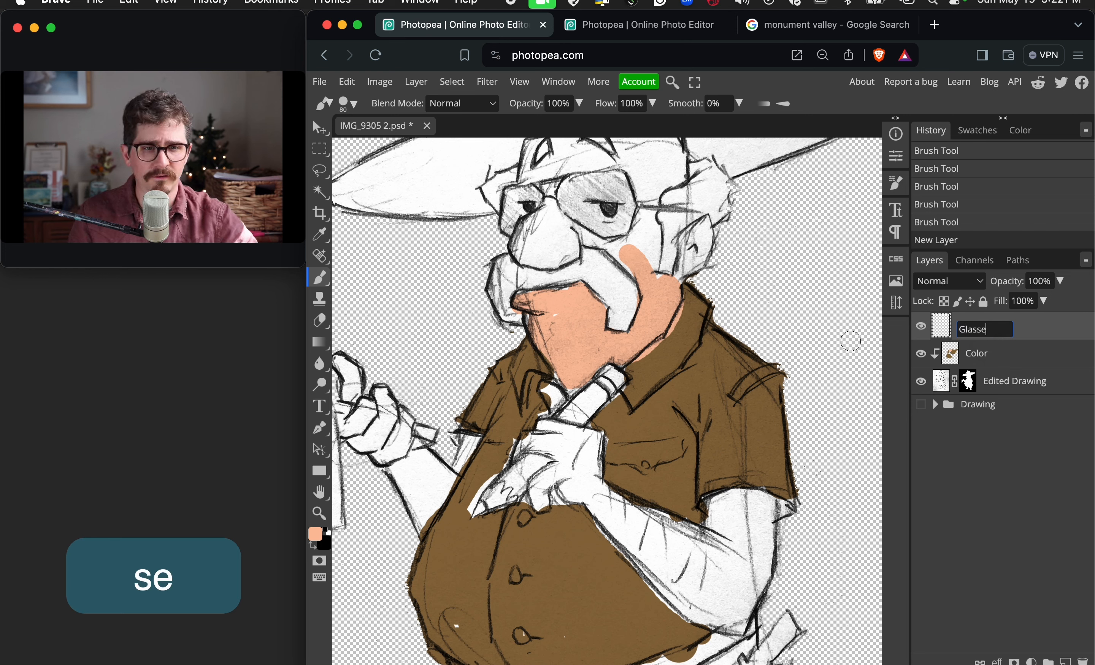
pyautogui.write('s')
pyautogui.press('Return')
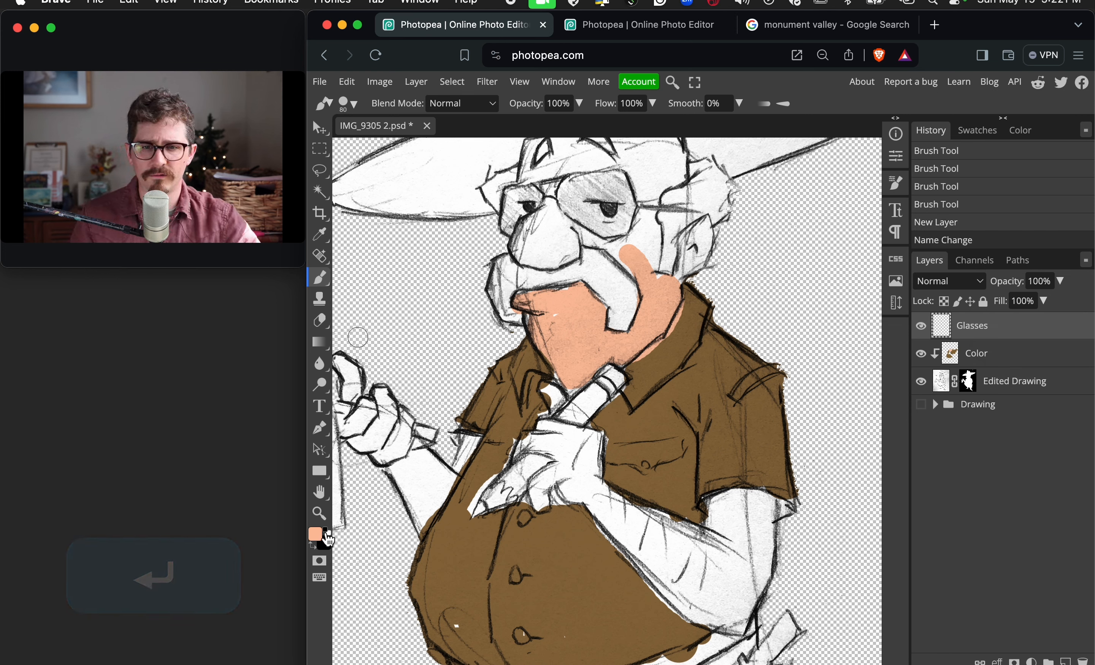
# Set the foreground color to blue #4493fc and the Glasses layer's blend mode to Multiply
pyautogui.click(327, 531)
pyautogui.click(319, 535)
pyautogui.click(530, 186)
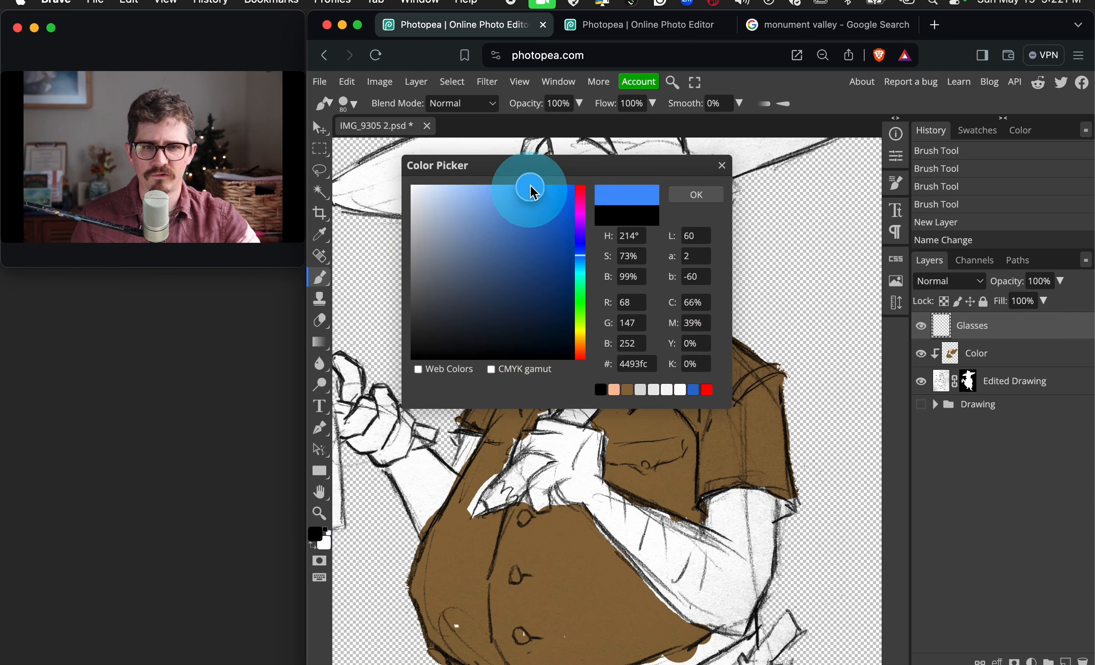
pyautogui.click(708, 196)
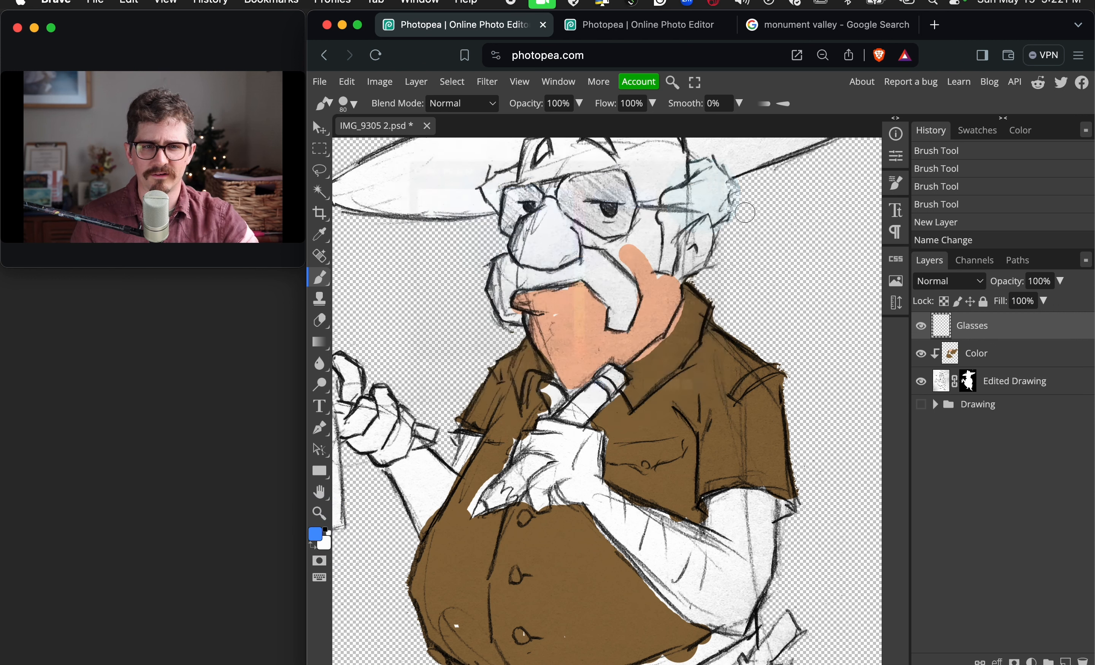
pyautogui.click(973, 289)
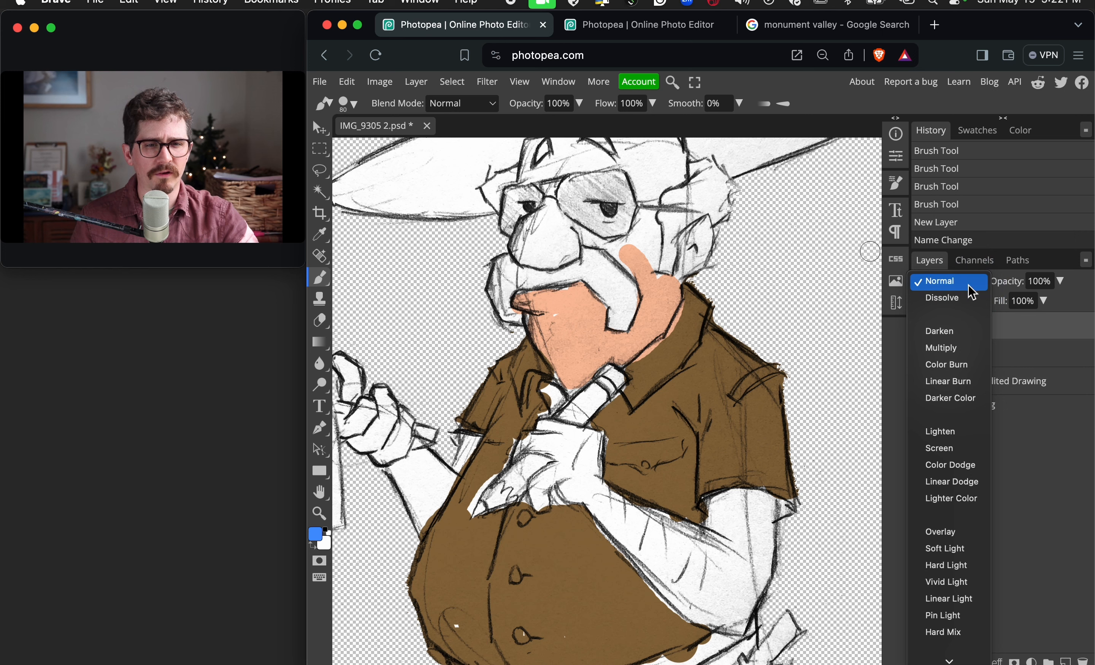
pyautogui.click(957, 357)
# Paint both glasses lenses blue and make the Glasses layer a clipping mask
pyautogui.moveTo(579, 193)
pyautogui.mouseDown()
pyautogui.moveTo(556, 197)
pyautogui.moveTo(625, 183)
pyautogui.mouseUp()
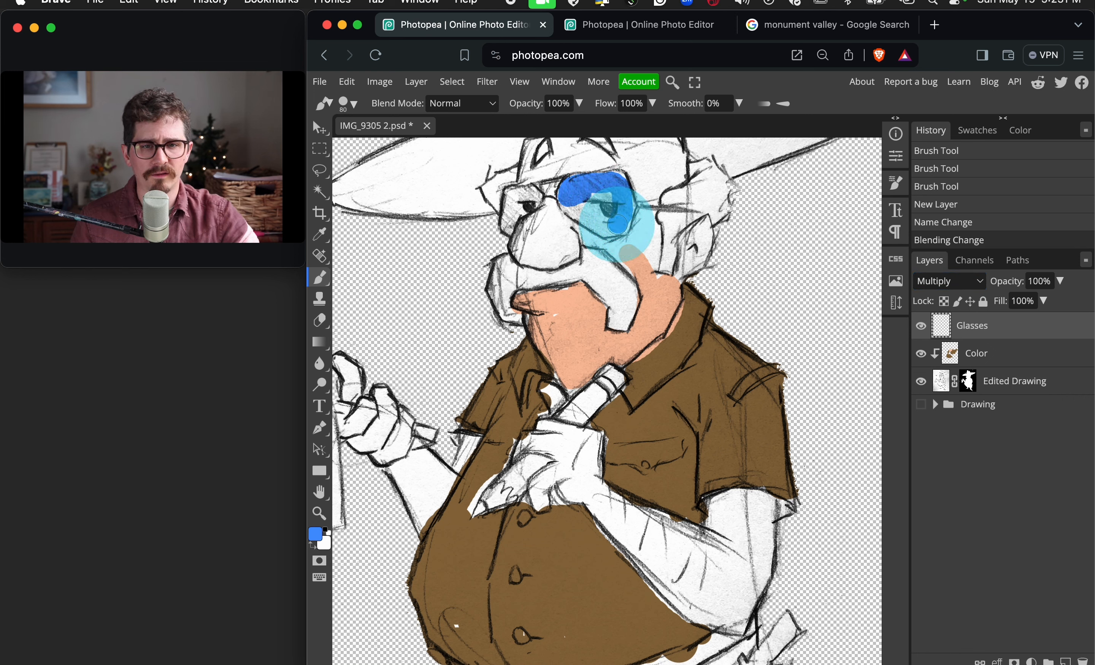
pyautogui.moveTo(618, 224)
pyautogui.mouseDown()
pyautogui.moveTo(570, 210)
pyautogui.moveTo(617, 196)
pyautogui.moveTo(624, 178)
pyautogui.moveTo(614, 177)
pyautogui.moveTo(620, 227)
pyautogui.mouseUp()
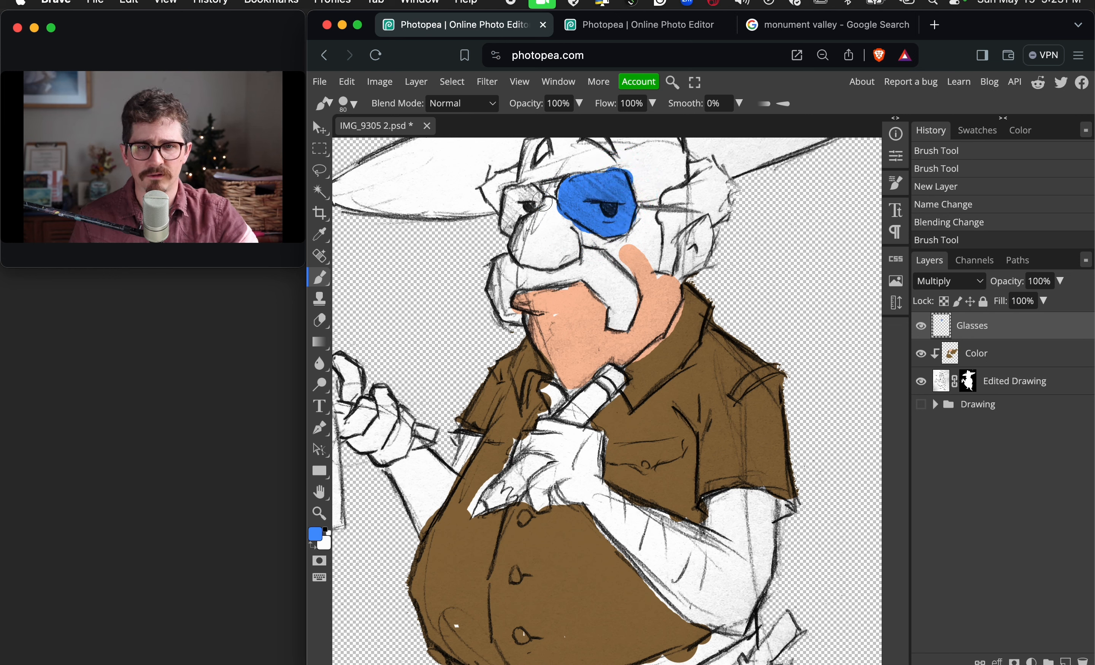
pyautogui.moveTo(532, 198)
pyautogui.mouseDown()
pyautogui.moveTo(494, 202)
pyautogui.moveTo(530, 198)
pyautogui.moveTo(508, 203)
pyautogui.moveTo(505, 227)
pyautogui.mouseUp()
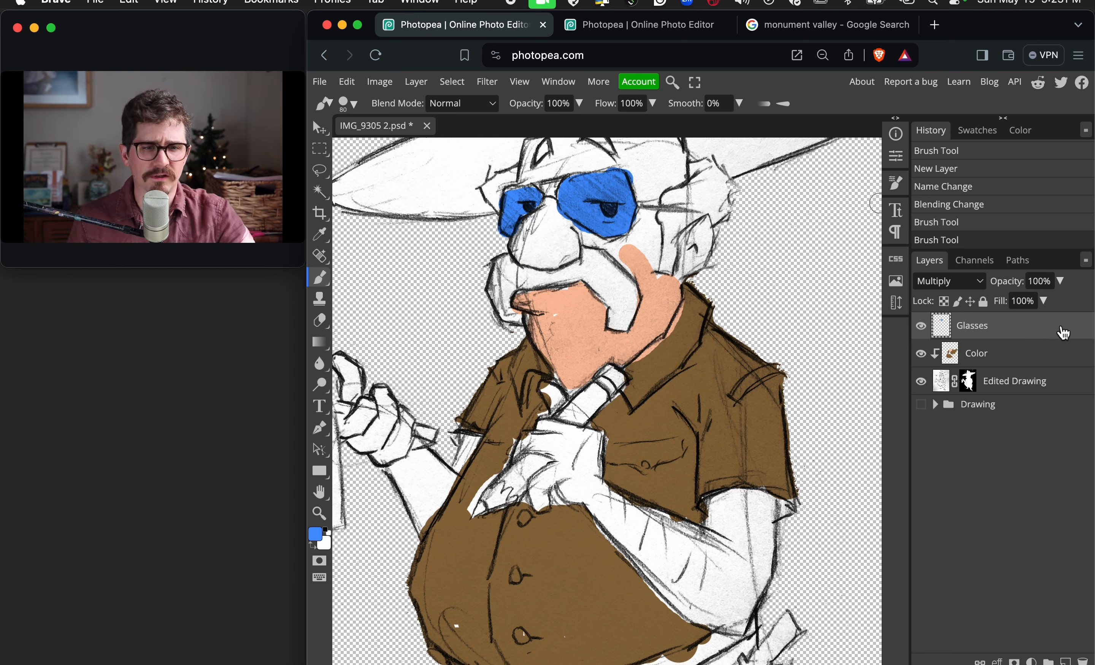
pyautogui.rightClick(1070, 335)
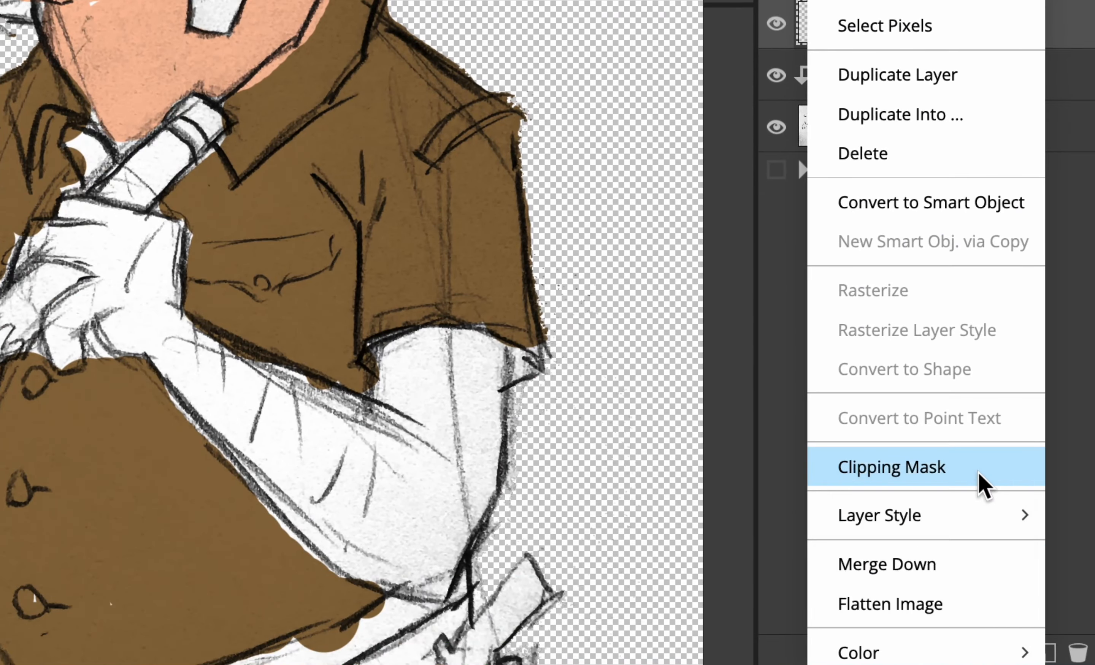
pyautogui.click(982, 483)
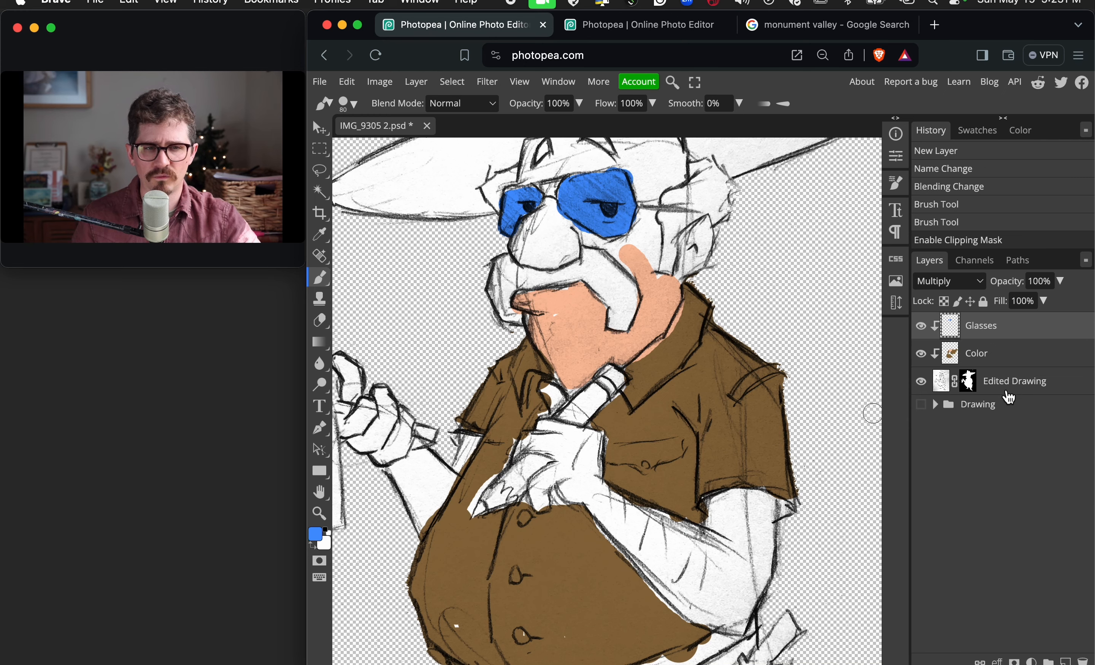
# Select the Color layer and set its blend mode to Normal
pyautogui.click(1009, 352)
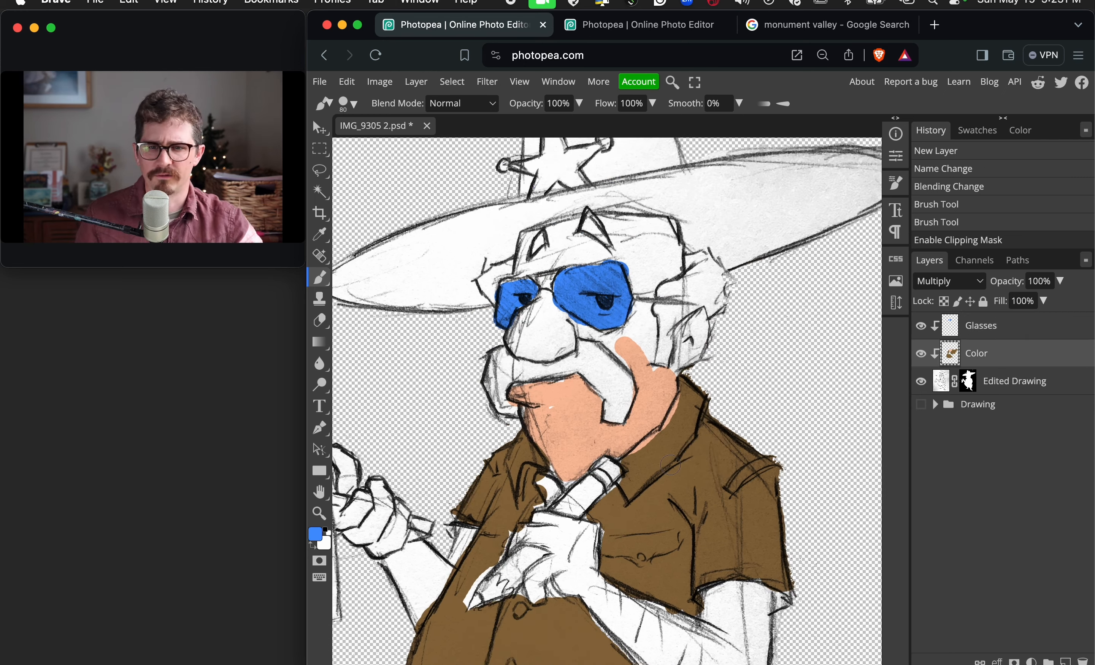
pyautogui.click(950, 281)
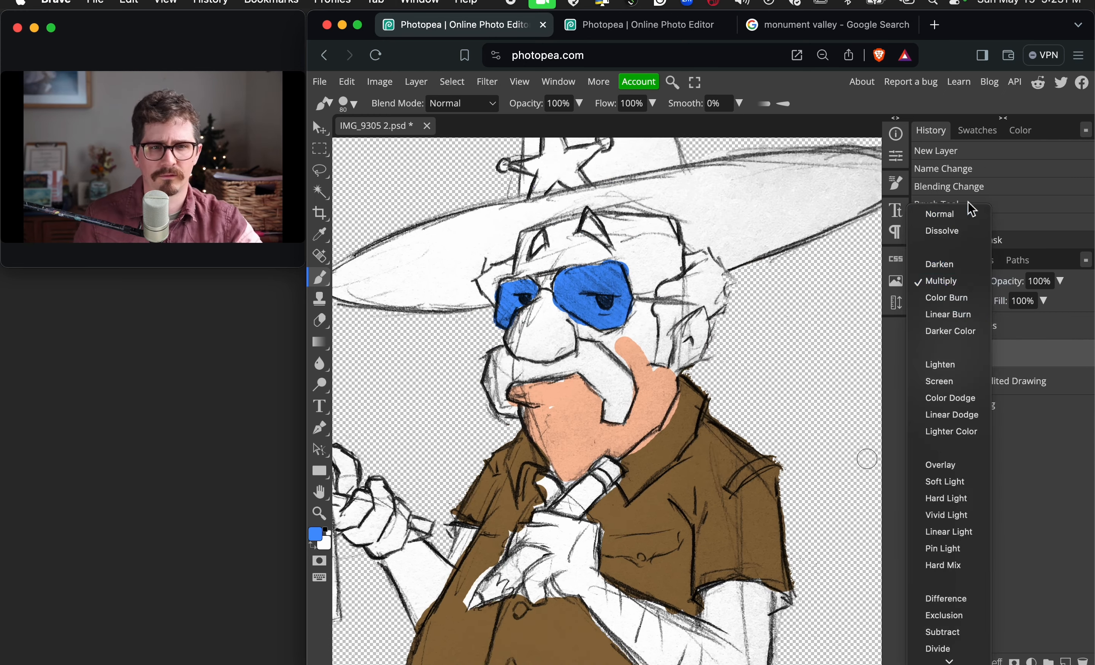
pyautogui.click(938, 213)
# Sample the shirt's brown and paint it along the hat brim, enlarging the brush to 300 px
pyautogui.press('i')
pyautogui.press('b')
pyautogui.moveTo(509, 220)
pyautogui.mouseDown()
pyautogui.moveTo(820, 162)
pyautogui.moveTo(704, 231)
pyautogui.mouseUp()
pyautogui.press(']')
pyautogui.press(']')
pyautogui.press(']')
pyautogui.press(']')
pyautogui.press(']')
pyautogui.press(']')
pyautogui.press(']')
pyautogui.press(']')
# Sample the peach skin tone into the swapped color slot and swap back so brown is the foreground color
pyautogui.press('x')
pyautogui.press('i')
pyautogui.click(658, 406)
pyautogui.press('b')
pyautogui.press('x')
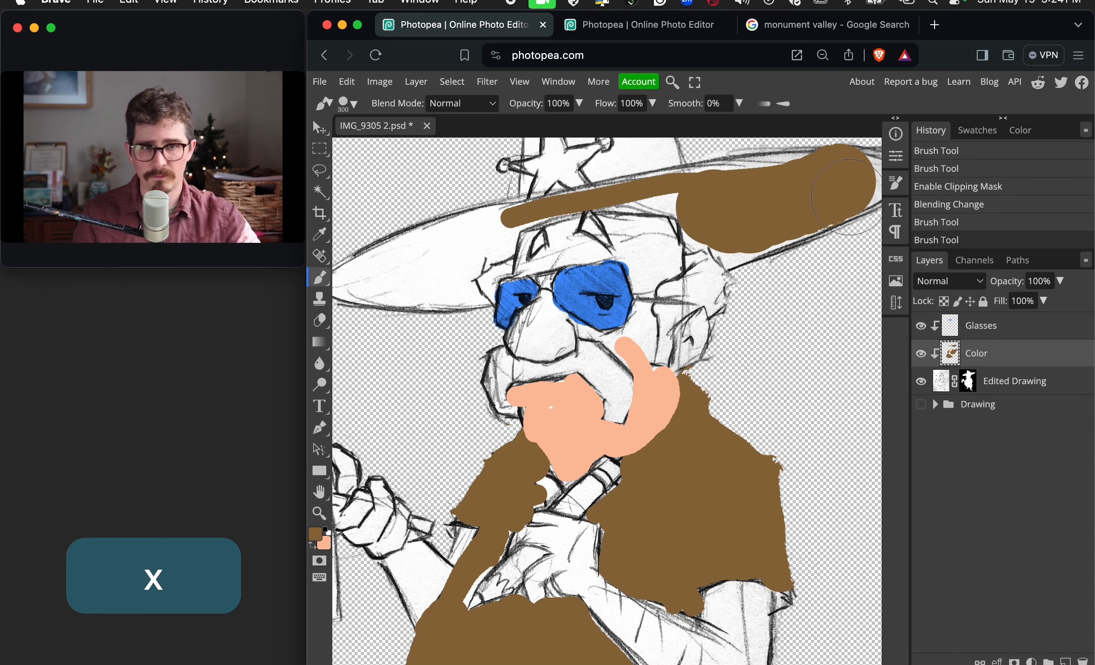
# Paint the rest of the hat's brim and crown brown around the star badge, reducing the brush size for the tighter areas
pyautogui.moveTo(868, 167); pyautogui.dragTo(615, 176)
pyautogui.moveTo(716, 246)
pyautogui.mouseDown()
pyautogui.moveTo(809, 215)
pyautogui.moveTo(847, 216)
pyautogui.mouseUp()
pyautogui.moveTo(502, 213)
pyautogui.mouseDown()
pyautogui.moveTo(370, 269)
pyautogui.moveTo(452, 298)
pyautogui.mouseUp()
pyautogui.press('[')
pyautogui.press('[')
pyautogui.press('[')
pyautogui.scroll(2, 652, 217)
pyautogui.moveTo(652, 217)
pyautogui.mouseDown()
pyautogui.moveTo(572, 183)
pyautogui.moveTo(515, 195)
pyautogui.moveTo(520, 211)
pyautogui.mouseUp()
# Swap to the peach skin tone, paint it on the forehead below the hat brim, and reduce the brush to 90 px
pyautogui.press('x')
pyautogui.moveTo(653, 334); pyautogui.dragTo(643, 306)
pyautogui.press('[')
pyautogui.press('[')
pyautogui.press('[')
pyautogui.press('[')
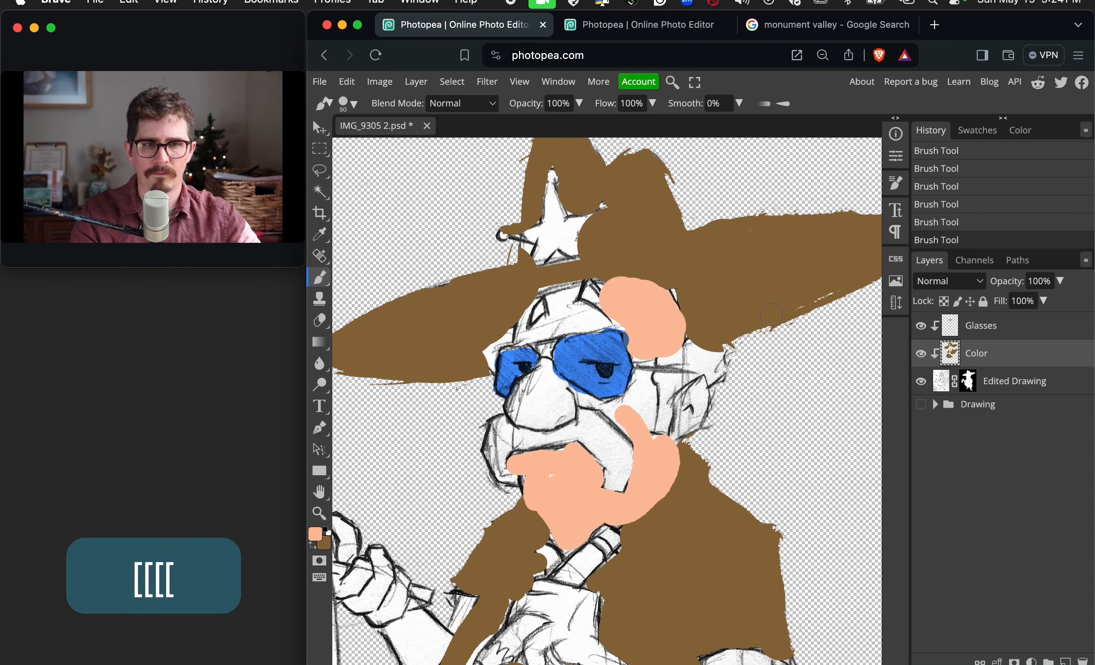
# Set the Color layer's blend mode to Multiply and paint the remaining nose, cheek, forehead and chin areas peach around the mustache
pyautogui.click(950, 281)
pyautogui.click(937, 350)
pyautogui.moveTo(647, 402)
pyautogui.mouseDown()
pyautogui.moveTo(623, 415)
pyautogui.moveTo(538, 379)
pyautogui.moveTo(518, 420)
pyautogui.moveTo(525, 413)
pyautogui.mouseUp()
pyautogui.moveTo(545, 325)
pyautogui.mouseDown()
pyautogui.moveTo(614, 309)
pyautogui.moveTo(543, 287)
pyautogui.moveTo(521, 297)
pyautogui.mouseUp()
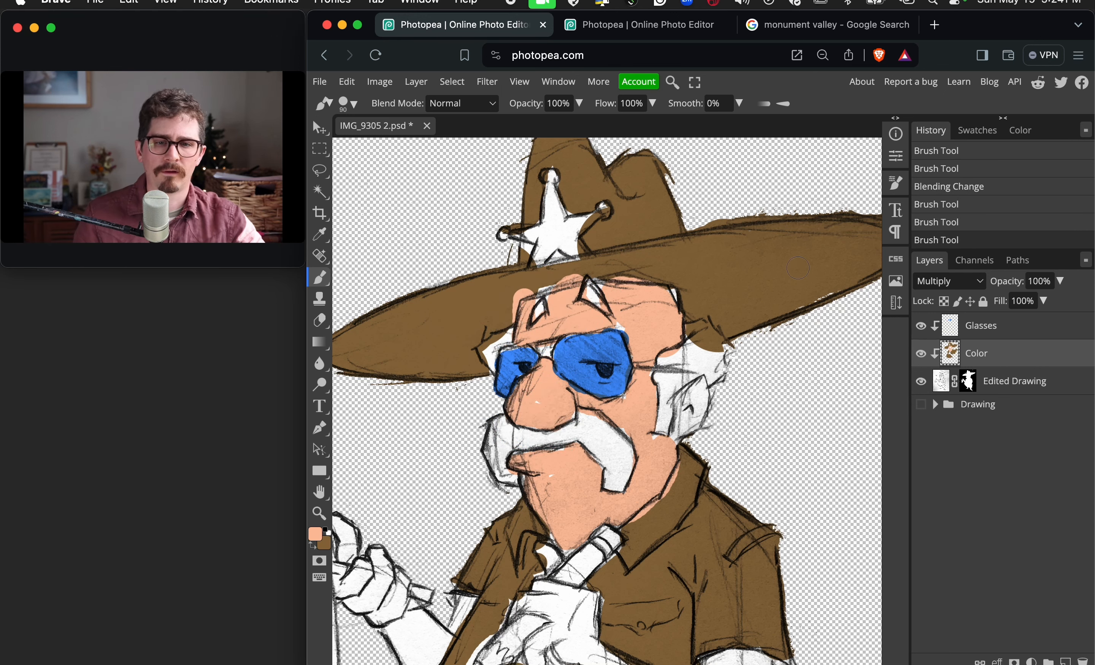
pyautogui.moveTo(668, 423); pyautogui.dragTo(558, 520)
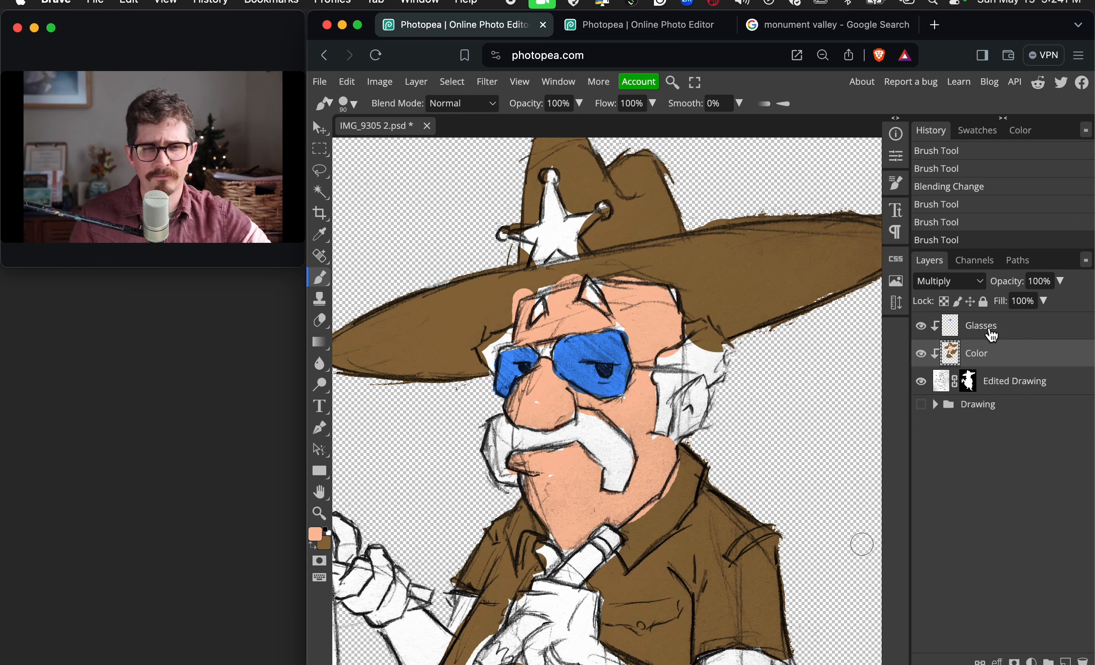
# Select the Glasses layer and add a new empty layer above it, keeping the Brush tool active
pyautogui.click(992, 336)
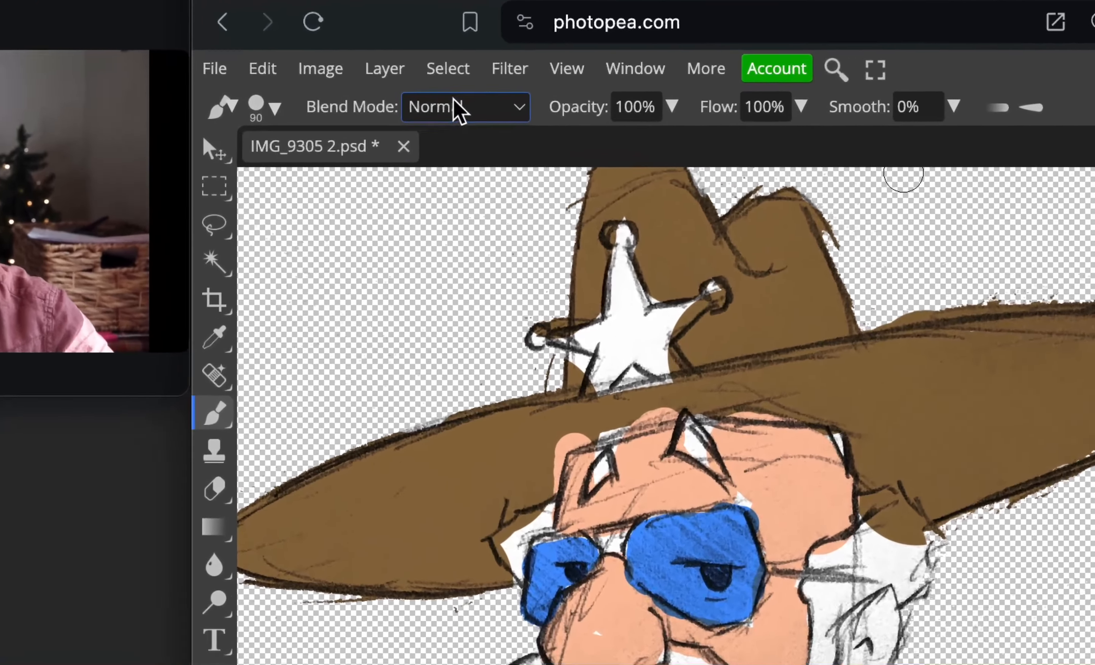
pyautogui.click(384, 68)
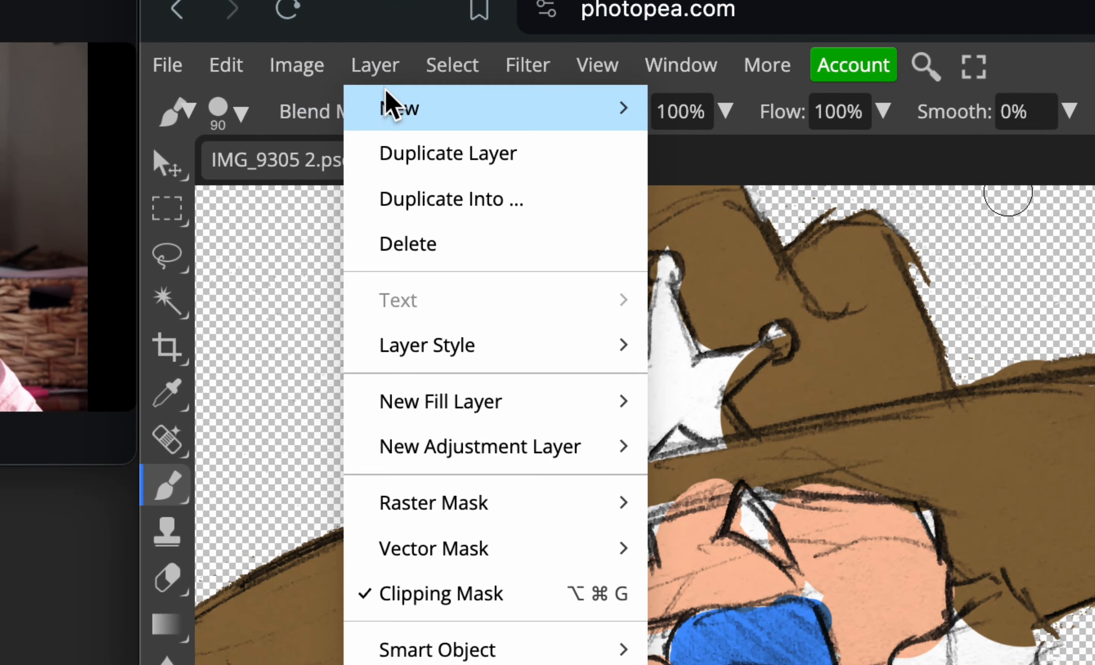
pyautogui.moveTo(389, 103)
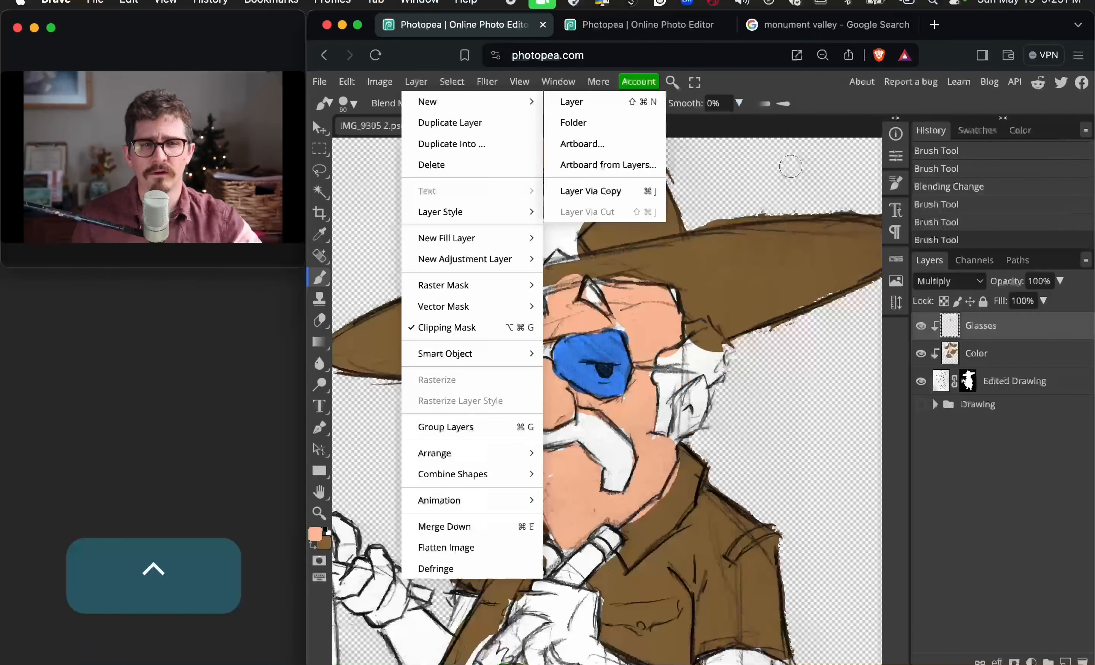
pyautogui.click(1022, 340)
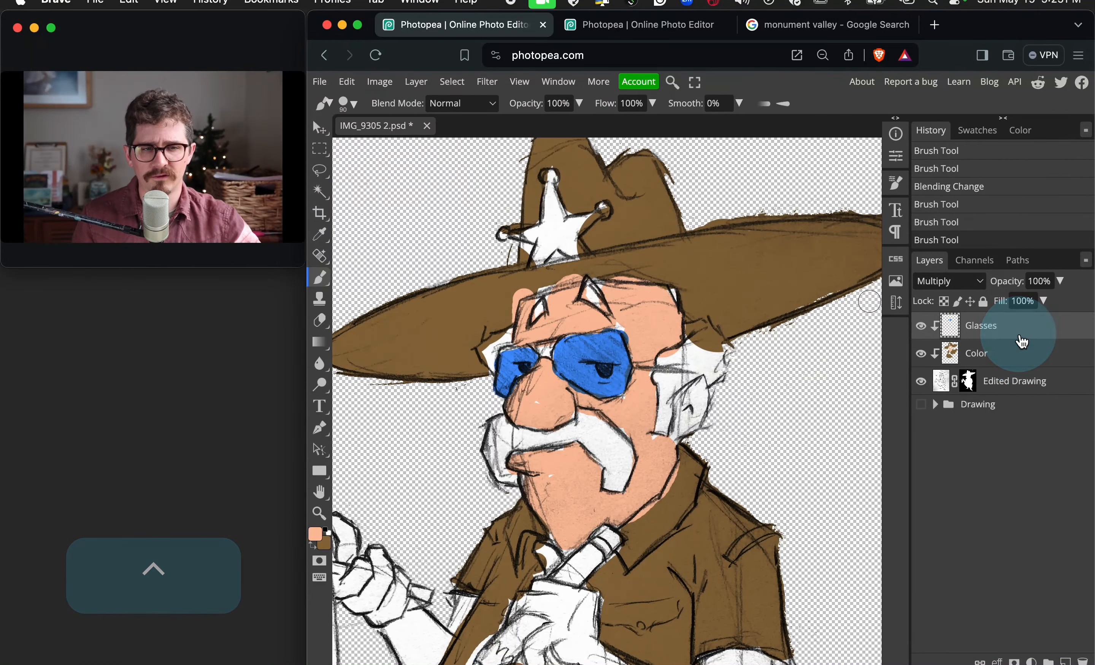
pyautogui.press('b')
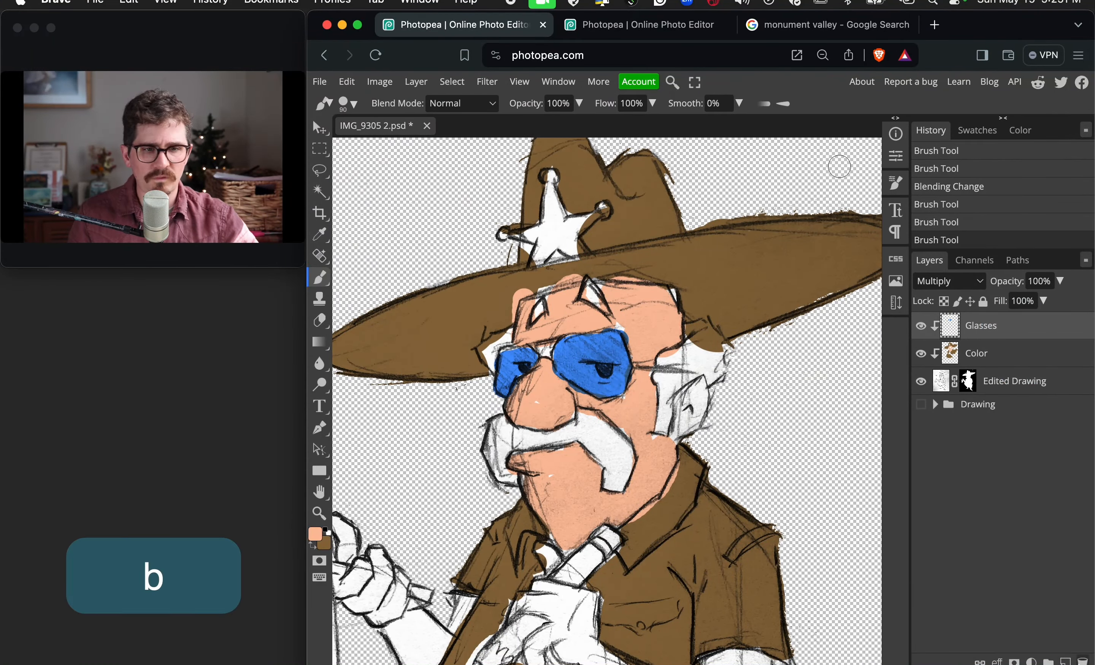
pyautogui.click(1065, 661)
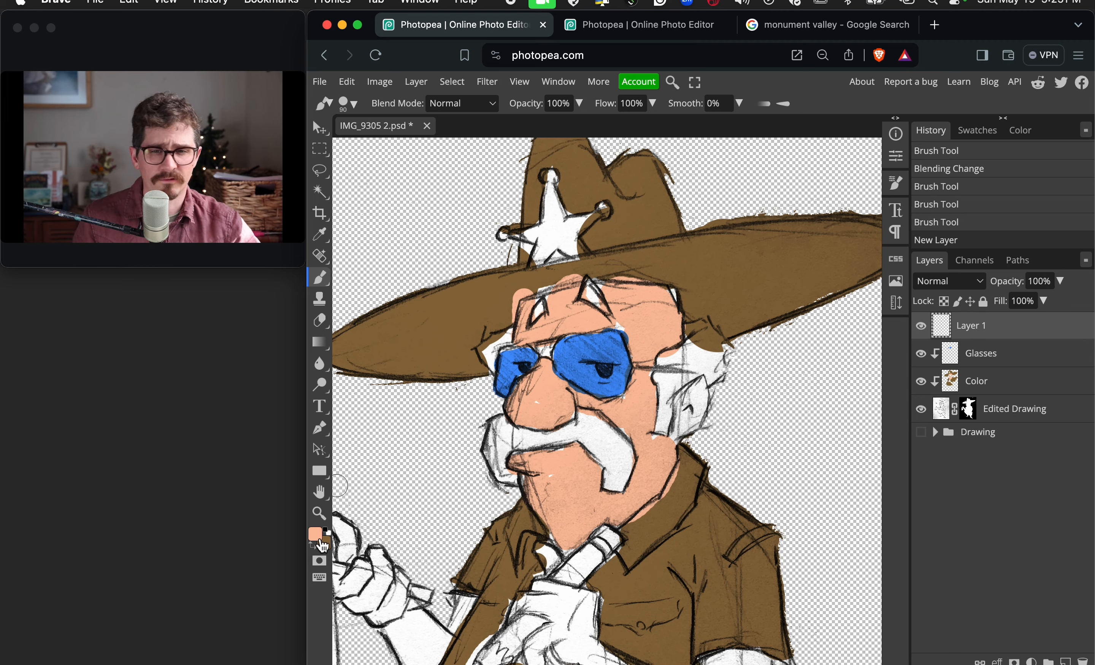
# Set the foreground color to the cool mid-gray 798086
pyautogui.scroll(5, 319, 541)
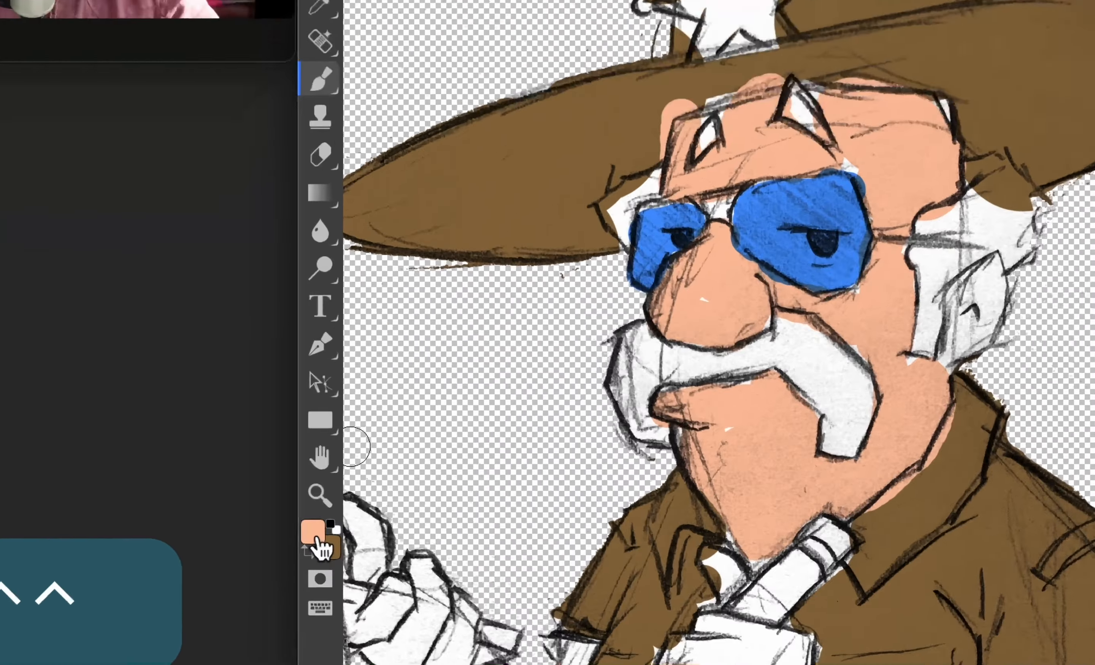
pyautogui.click(316, 539)
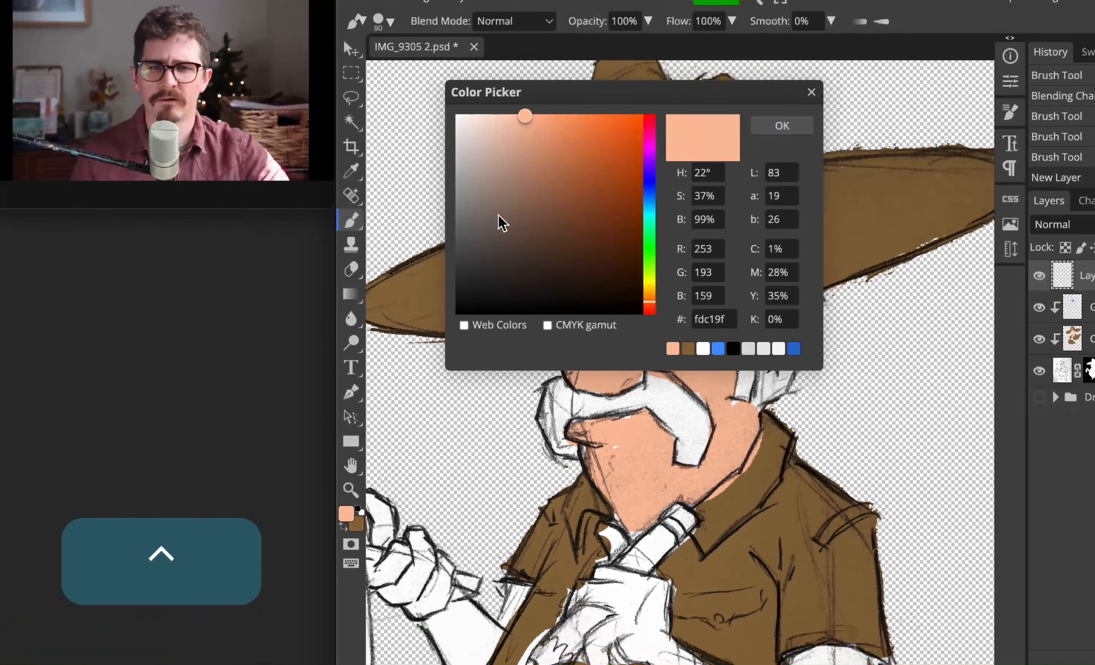
pyautogui.moveTo(496, 219); pyautogui.dragTo(472, 216)
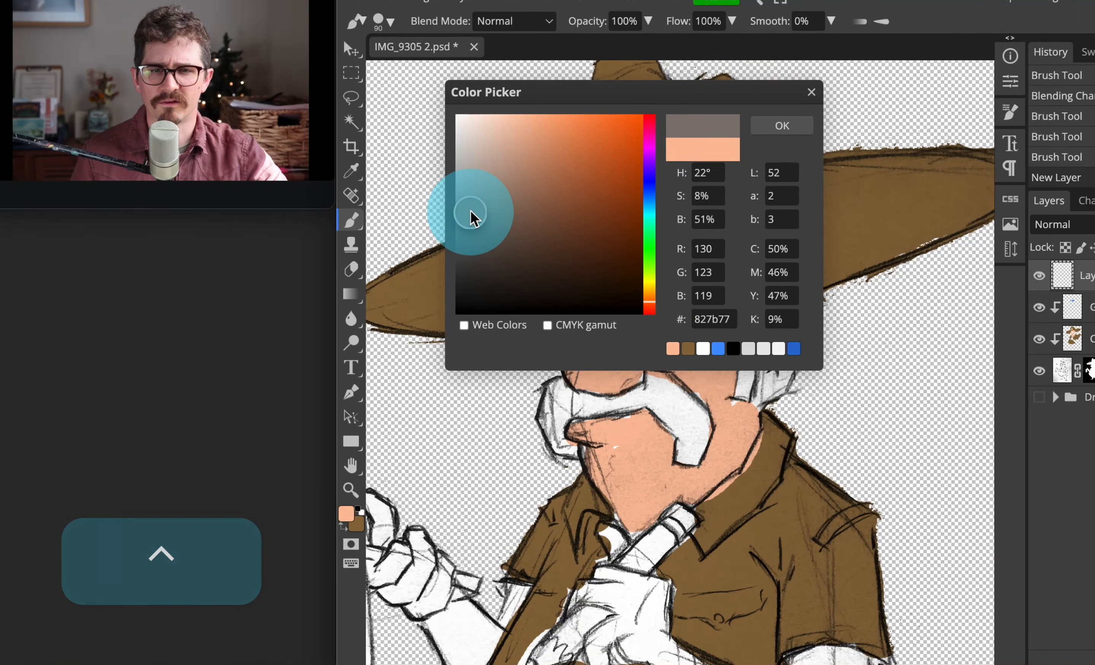
pyautogui.click(654, 198)
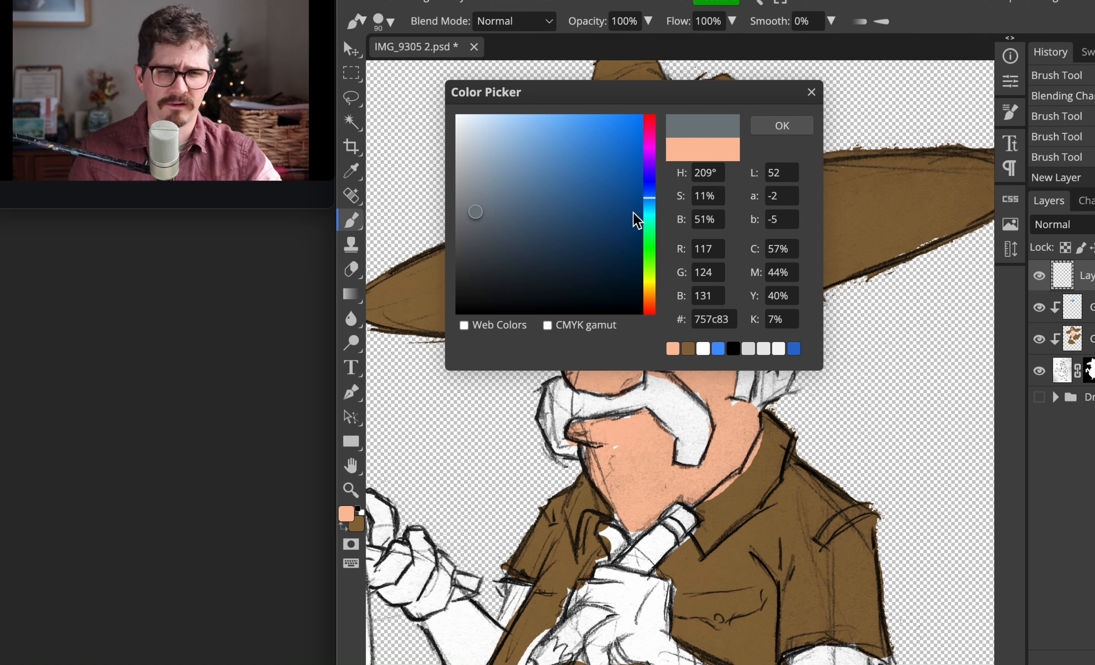
pyautogui.click(475, 209)
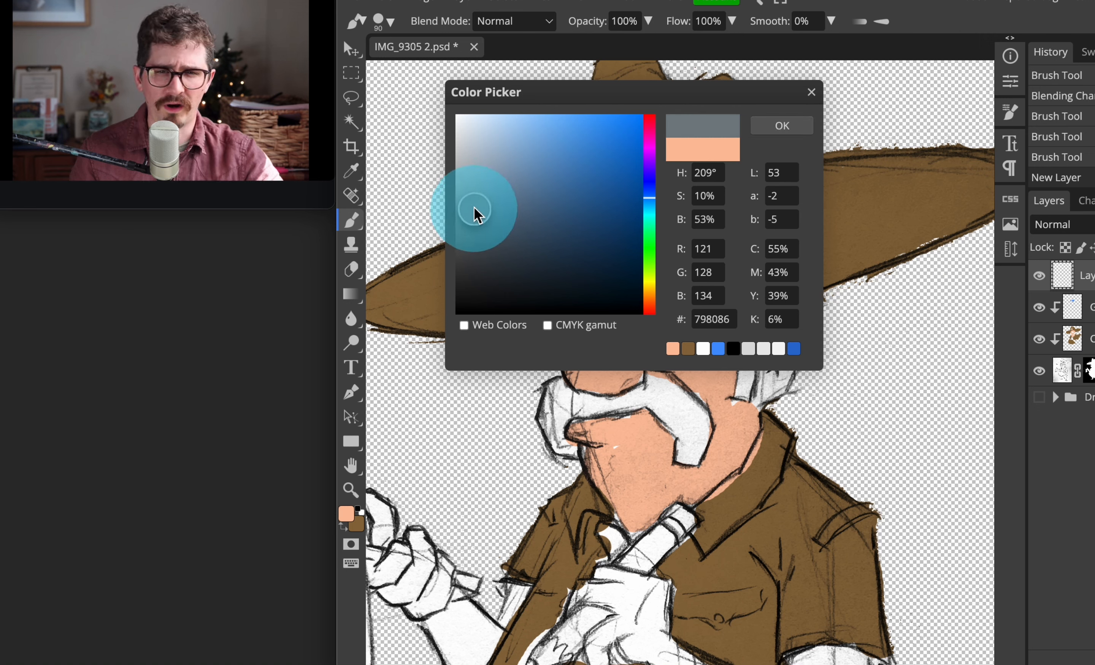
pyautogui.click(776, 126)
# Rename the new top layer as Shadows
pyautogui.hscroll(2, 775, 126)
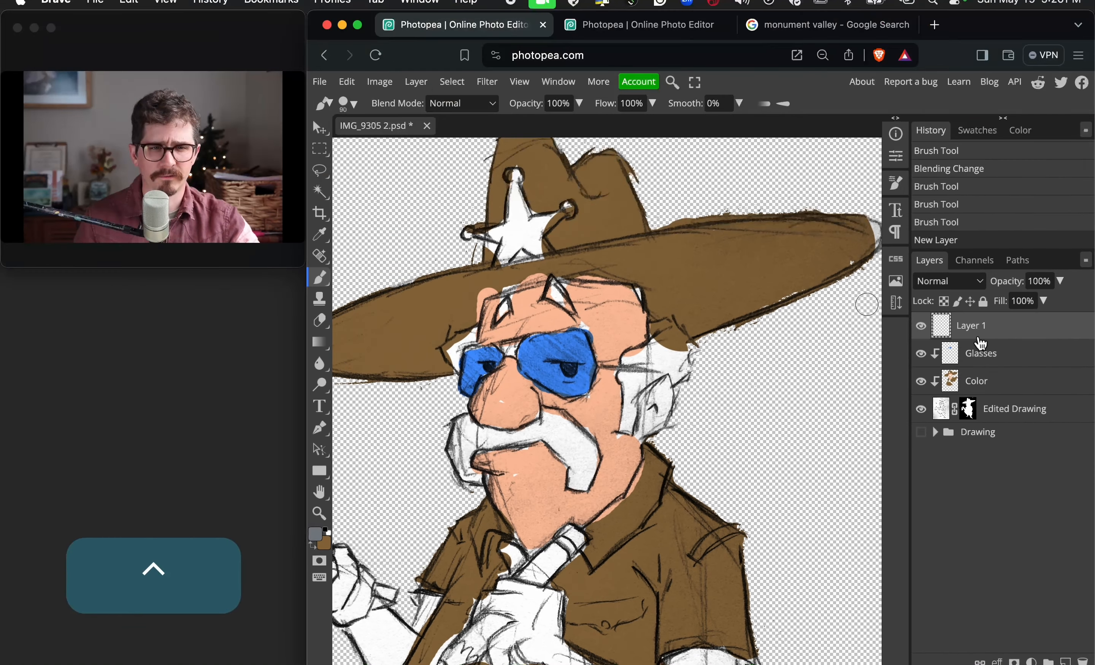
pyautogui.doubleClick(963, 278)
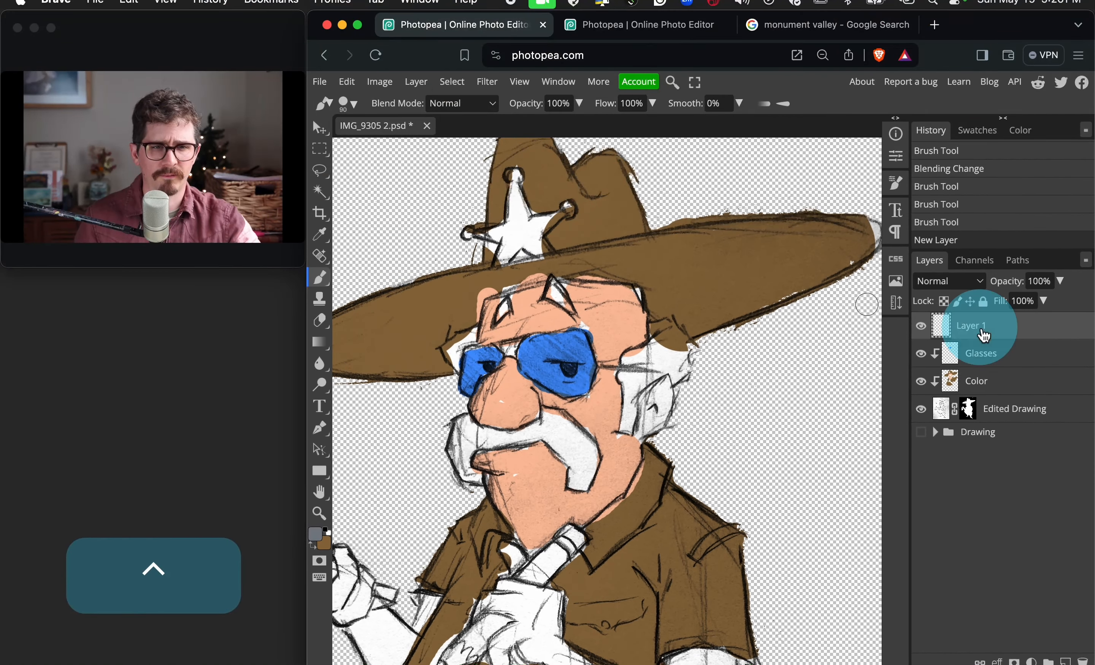
pyautogui.write('Shadows')
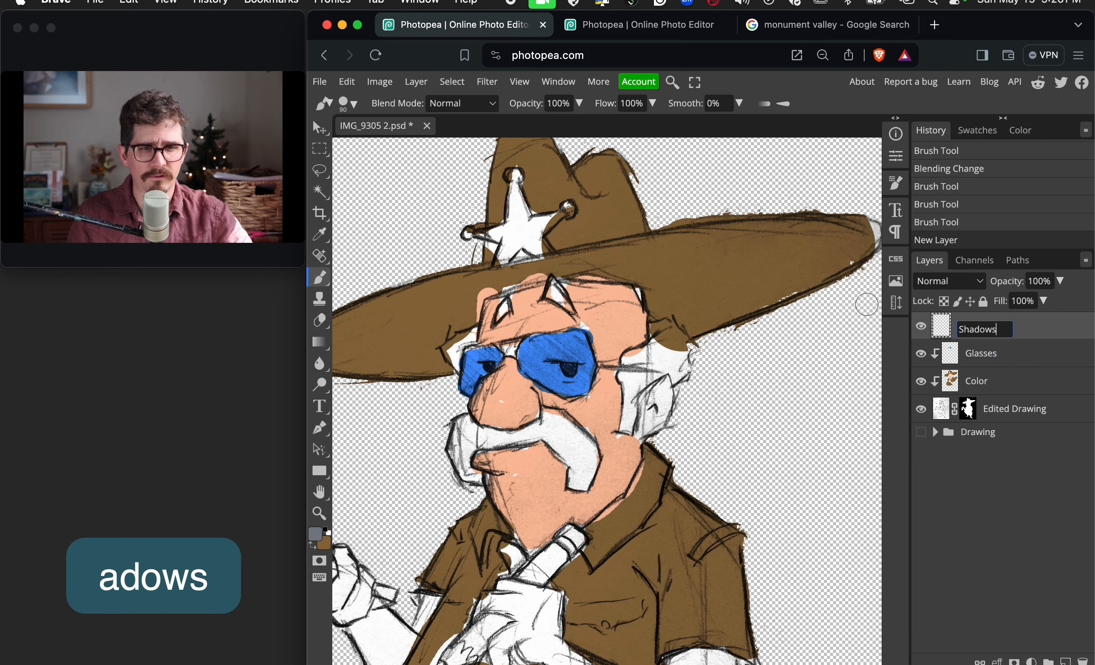
pyautogui.press('Return')
pyautogui.scroll(1, 764, 283)
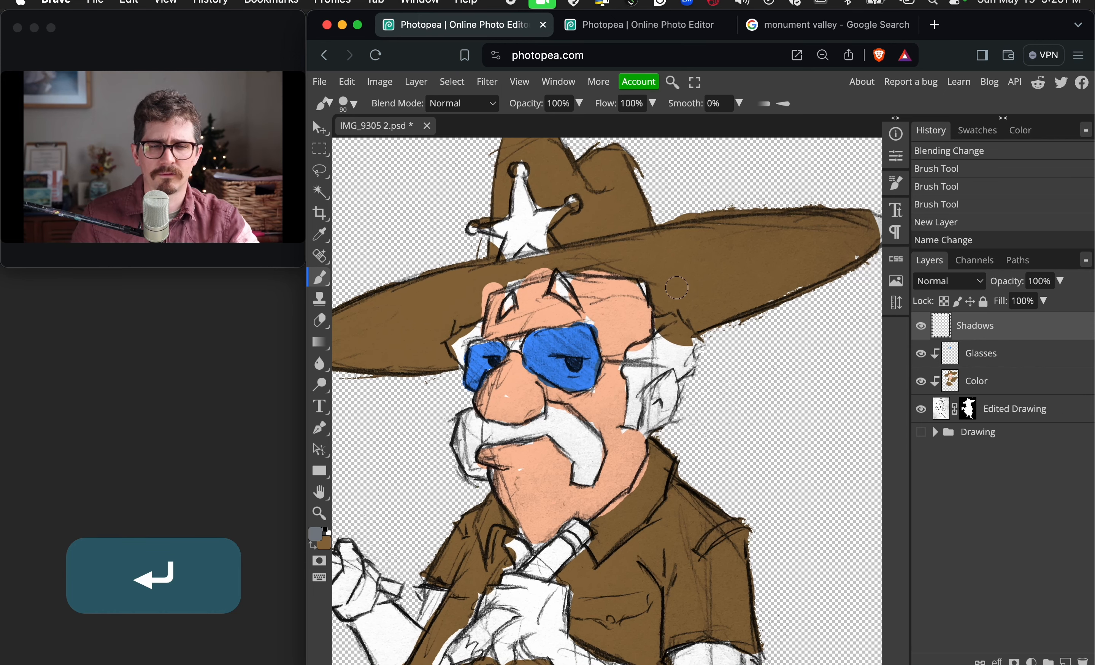
# Enlarge the brush to 250 px and paint gray over the wide end of the hat brim on the ear side
pyautogui.press(']')
pyautogui.press(']')
pyautogui.press(']')
pyautogui.press(']')
pyautogui.press(']')
pyautogui.press(']')
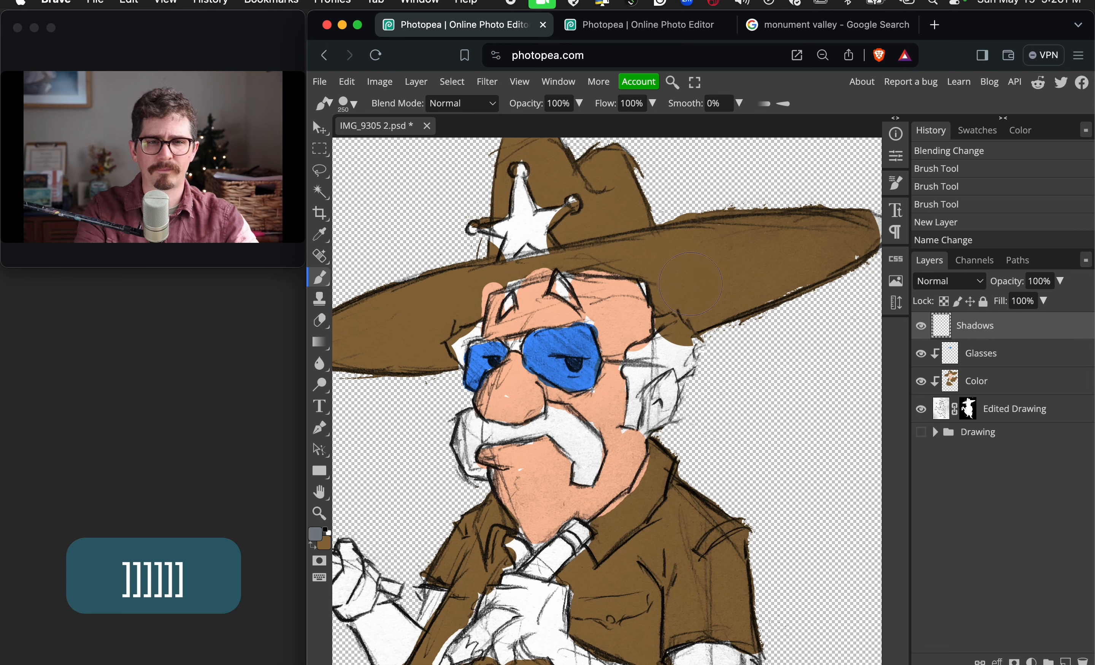
pyautogui.moveTo(690, 284)
pyautogui.mouseDown()
pyautogui.moveTo(709, 274)
pyautogui.moveTo(704, 305)
pyautogui.moveTo(672, 274)
pyautogui.moveTo(687, 248)
pyautogui.moveTo(809, 235)
pyautogui.moveTo(868, 245)
pyautogui.moveTo(650, 275)
pyautogui.mouseUp()
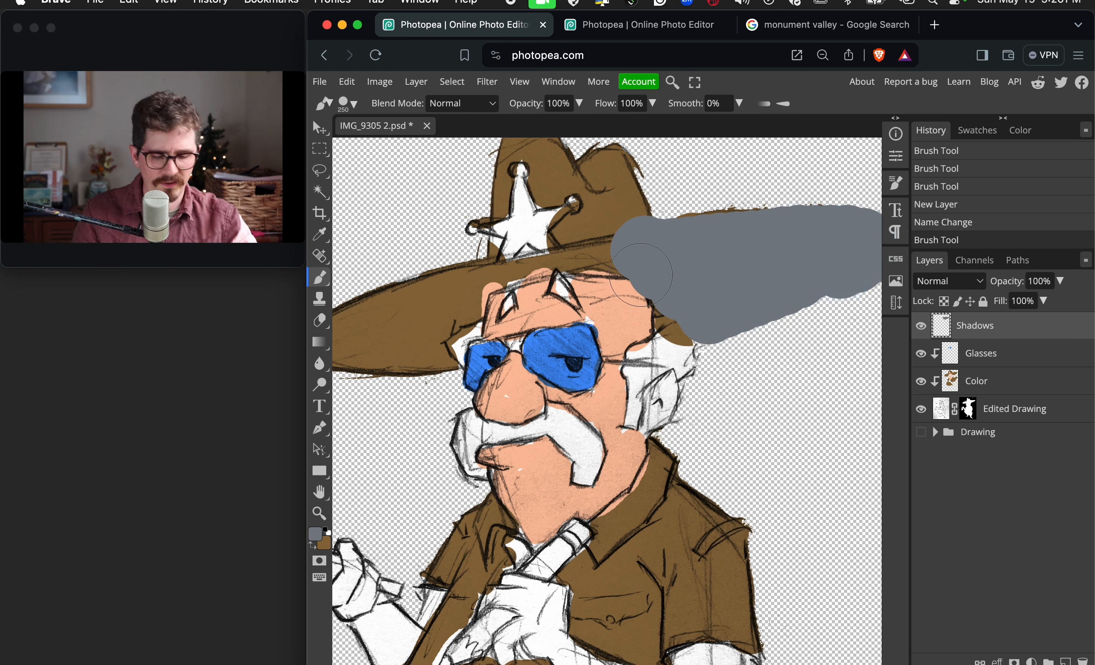
# Reduce the brush to 125 px and paint gray over the rest of the hat brim and the upper forehead
pyautogui.press('[')
pyautogui.press('[')
pyautogui.press('[')
pyautogui.press('[')
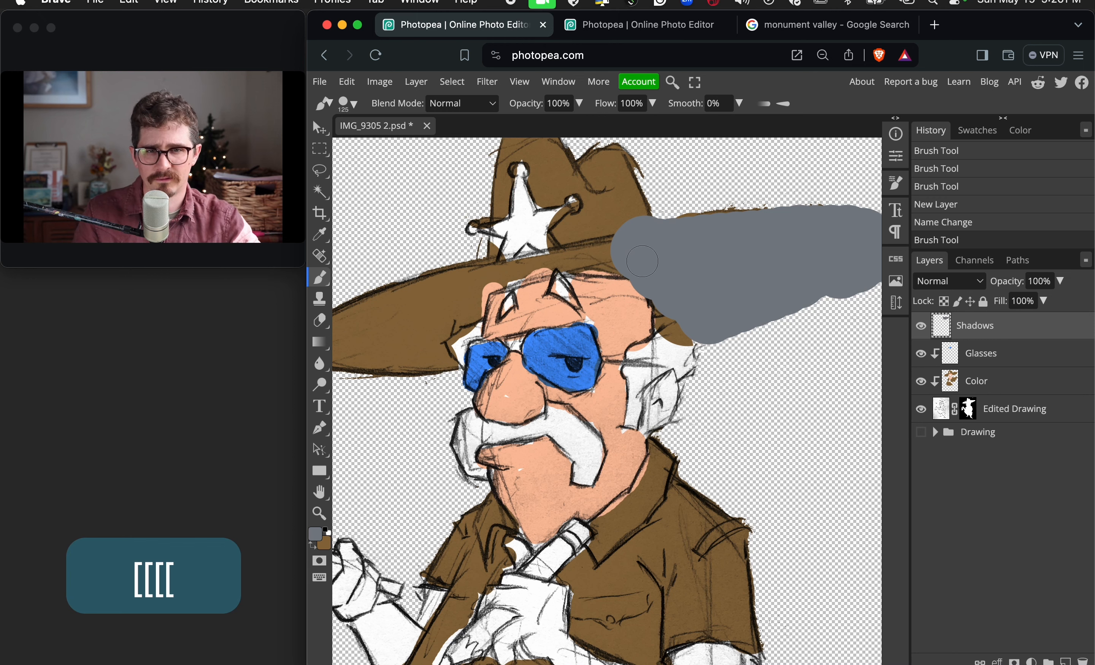
pyautogui.moveTo(642, 262)
pyautogui.mouseDown()
pyautogui.moveTo(474, 273)
pyautogui.moveTo(415, 310)
pyautogui.moveTo(355, 326)
pyautogui.mouseUp()
pyautogui.hscroll(-4, 651, 278)
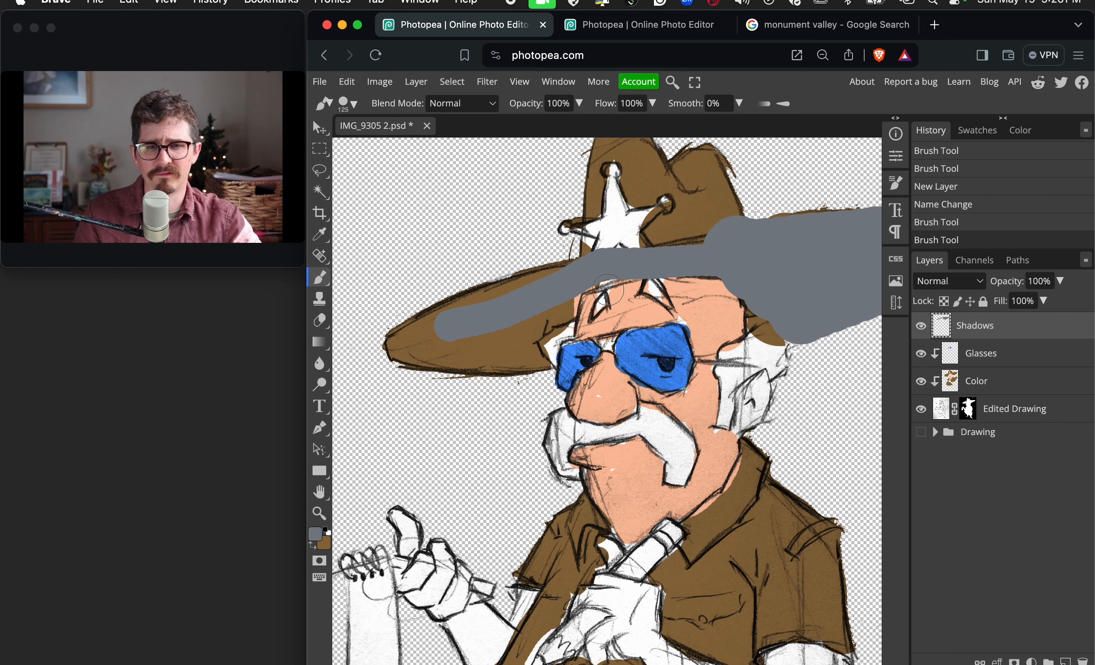
pyautogui.moveTo(583, 309)
pyautogui.mouseDown()
pyautogui.moveTo(462, 312)
pyautogui.moveTo(416, 336)
pyautogui.moveTo(565, 279)
pyautogui.moveTo(521, 283)
pyautogui.moveTo(400, 344)
pyautogui.moveTo(396, 363)
pyautogui.moveTo(529, 366)
pyautogui.moveTo(519, 346)
pyautogui.moveTo(547, 314)
pyautogui.moveTo(417, 359)
pyautogui.moveTo(522, 365)
pyautogui.mouseUp()
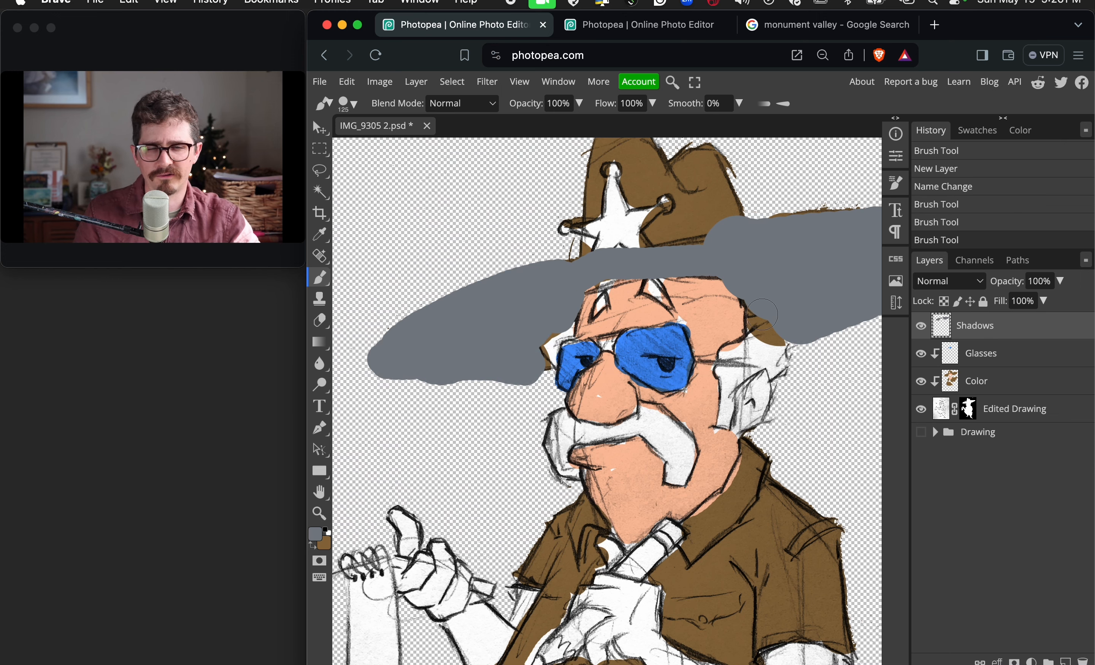
pyautogui.moveTo(767, 298)
pyautogui.mouseDown()
pyautogui.moveTo(767, 327)
pyautogui.moveTo(728, 285)
pyautogui.moveTo(736, 303)
pyautogui.moveTo(584, 309)
pyautogui.moveTo(673, 286)
pyautogui.moveTo(763, 286)
pyautogui.mouseUp()
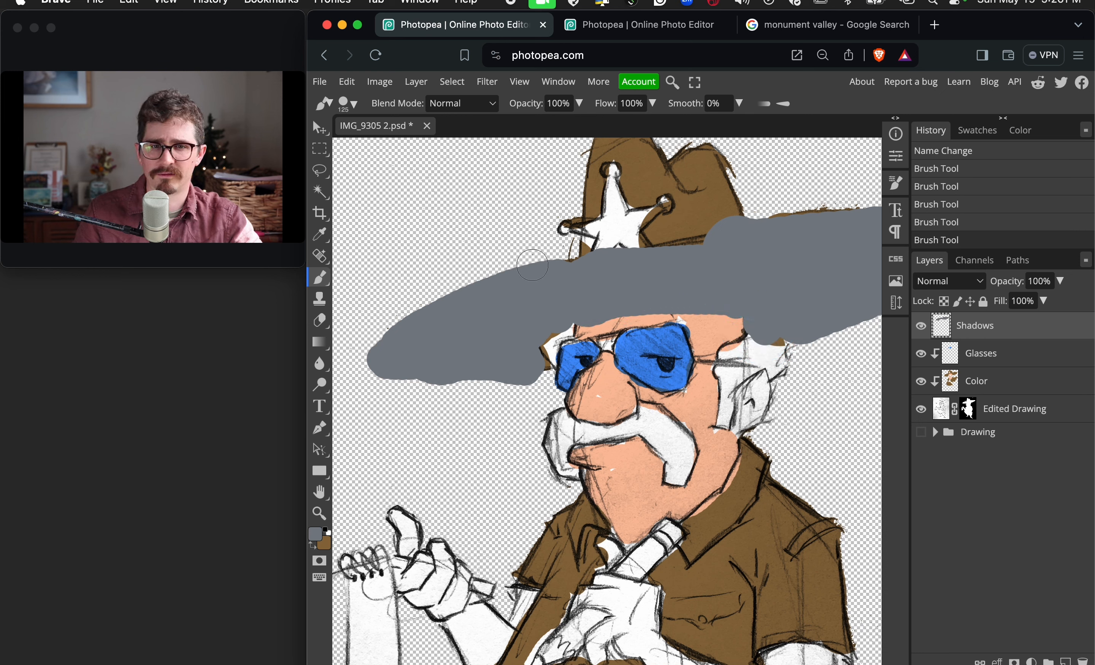
pyautogui.moveTo(552, 271)
pyautogui.mouseDown()
pyautogui.moveTo(680, 267)
pyautogui.moveTo(727, 252)
pyautogui.moveTo(675, 258)
pyautogui.moveTo(746, 242)
pyautogui.mouseUp()
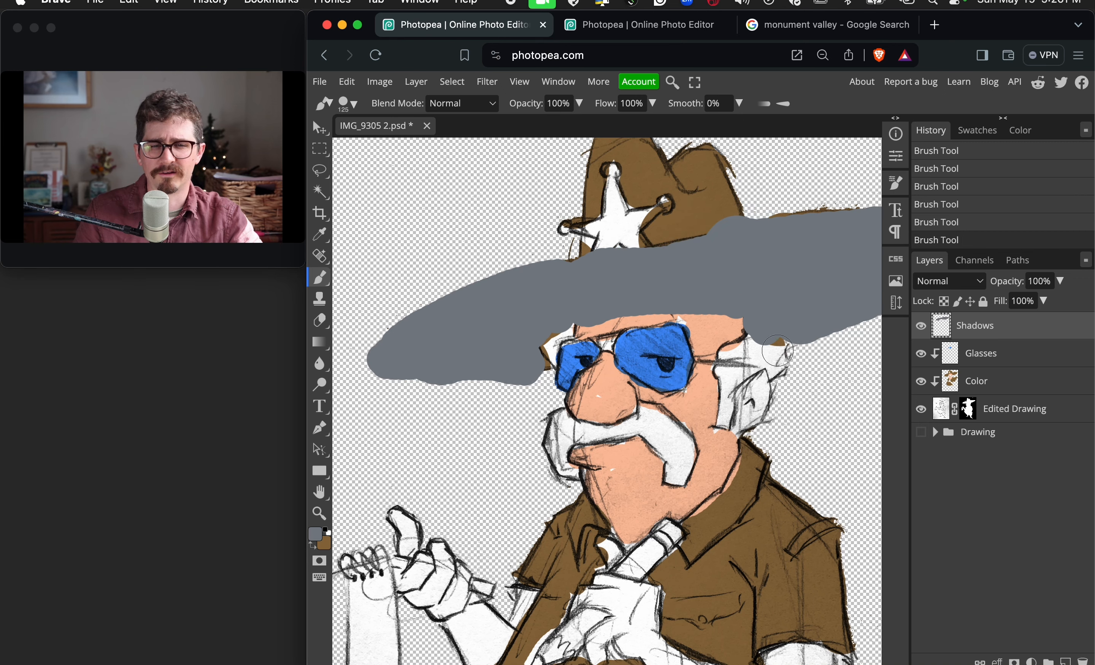
# Make the Shadows layer a clipping mask
pyautogui.hscroll(3, 778, 351)
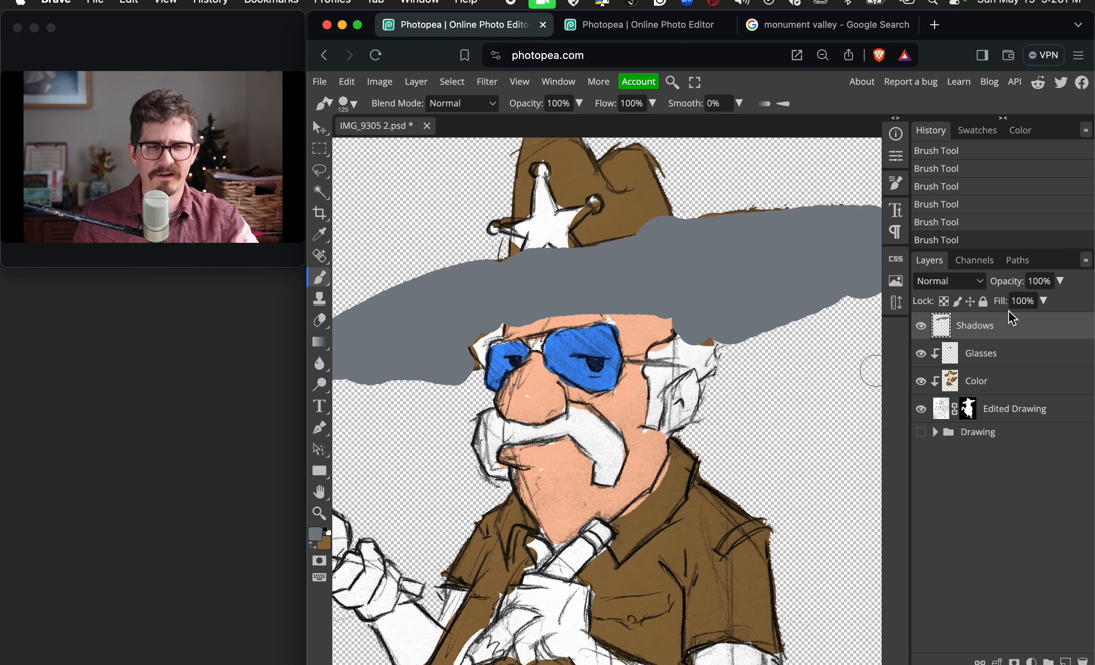
pyautogui.rightClick(1047, 334)
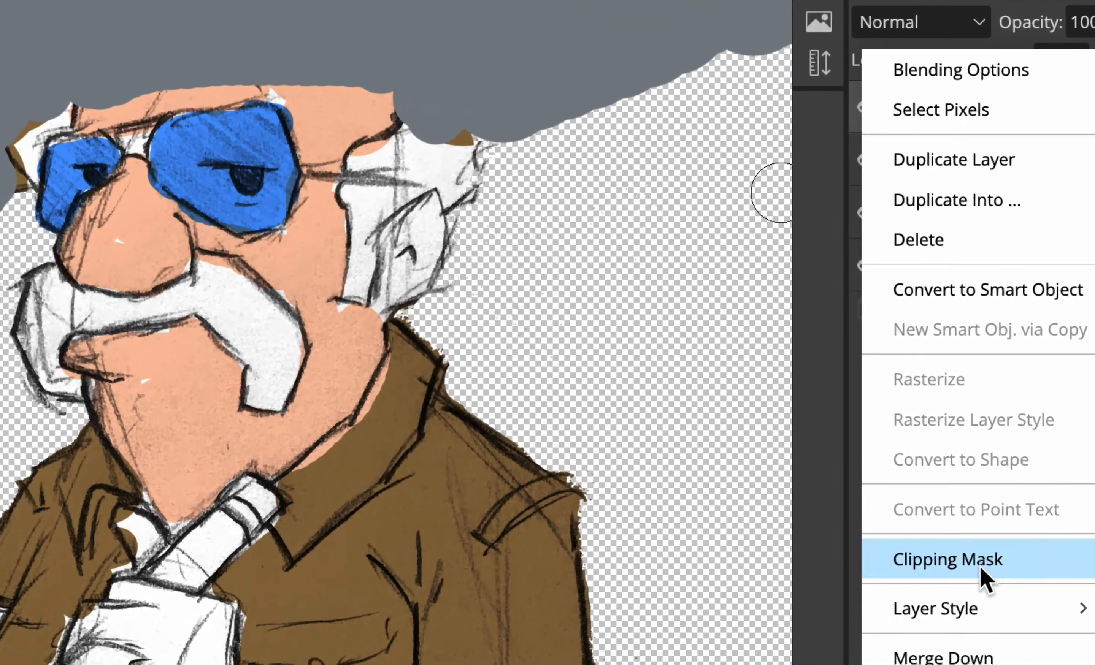
pyautogui.click(980, 566)
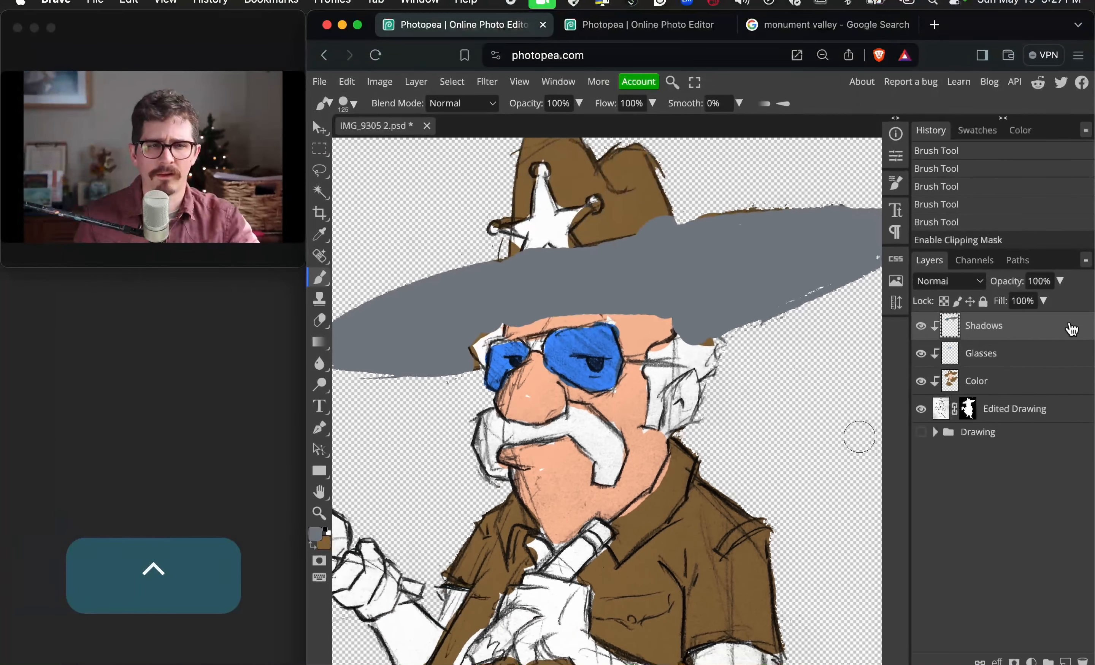
# Try the Darken, Multiply and Color Burn blend modes on the Shadows layer, ending on Linear Burn
pyautogui.click(950, 281)
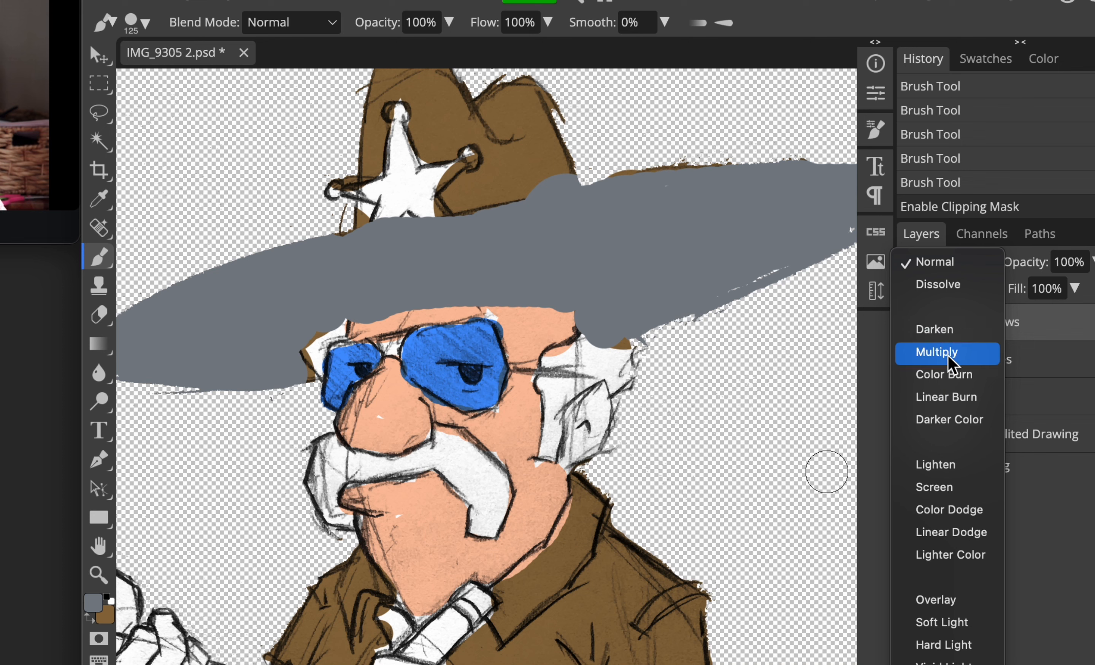
pyautogui.click(955, 335)
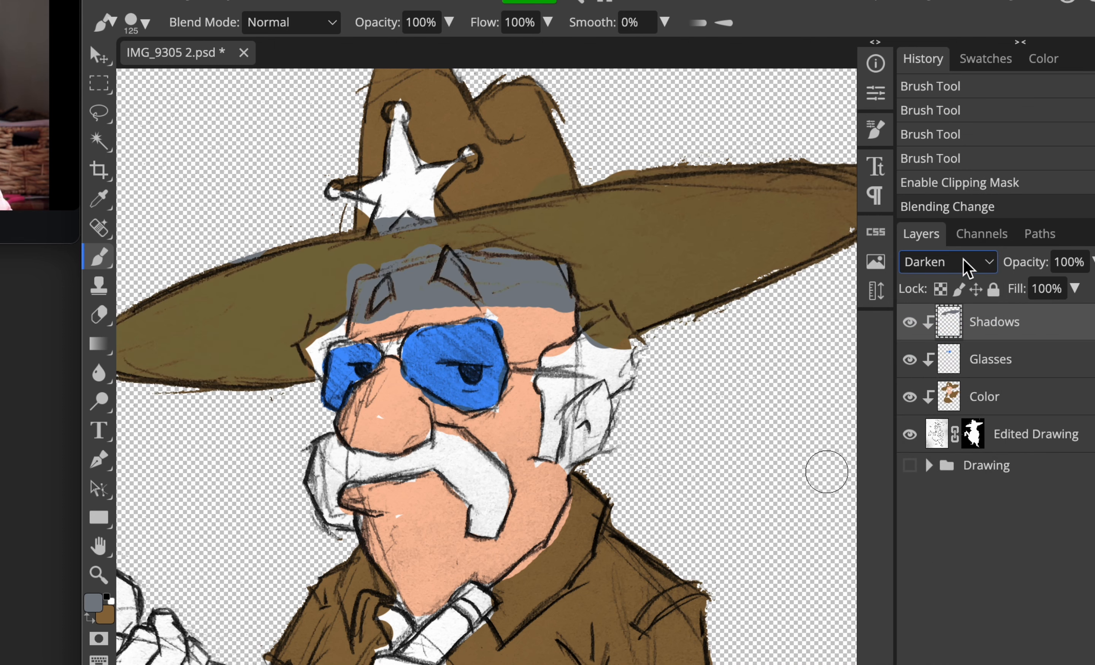
pyautogui.click(948, 268)
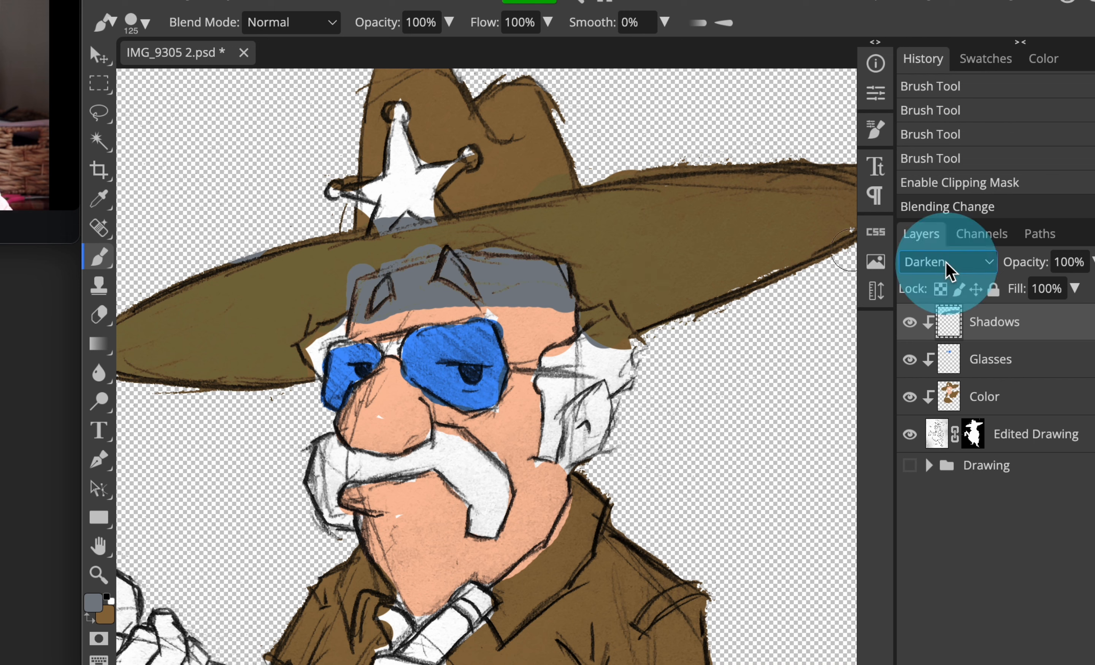
pyautogui.click(956, 293)
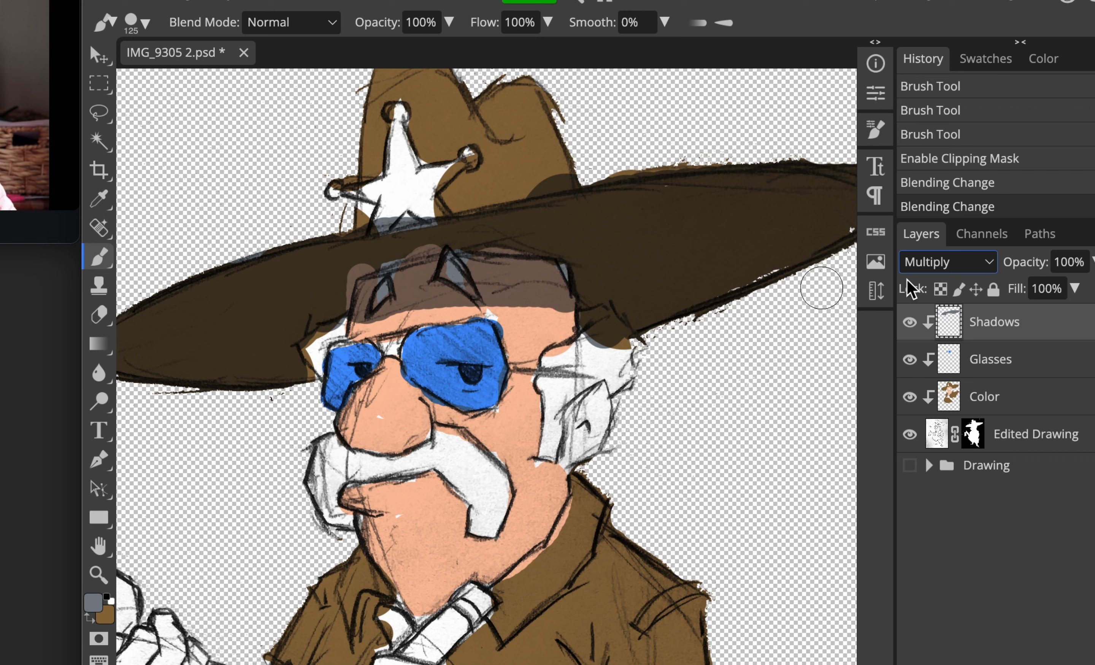
pyautogui.click(947, 262)
pyautogui.click(943, 287)
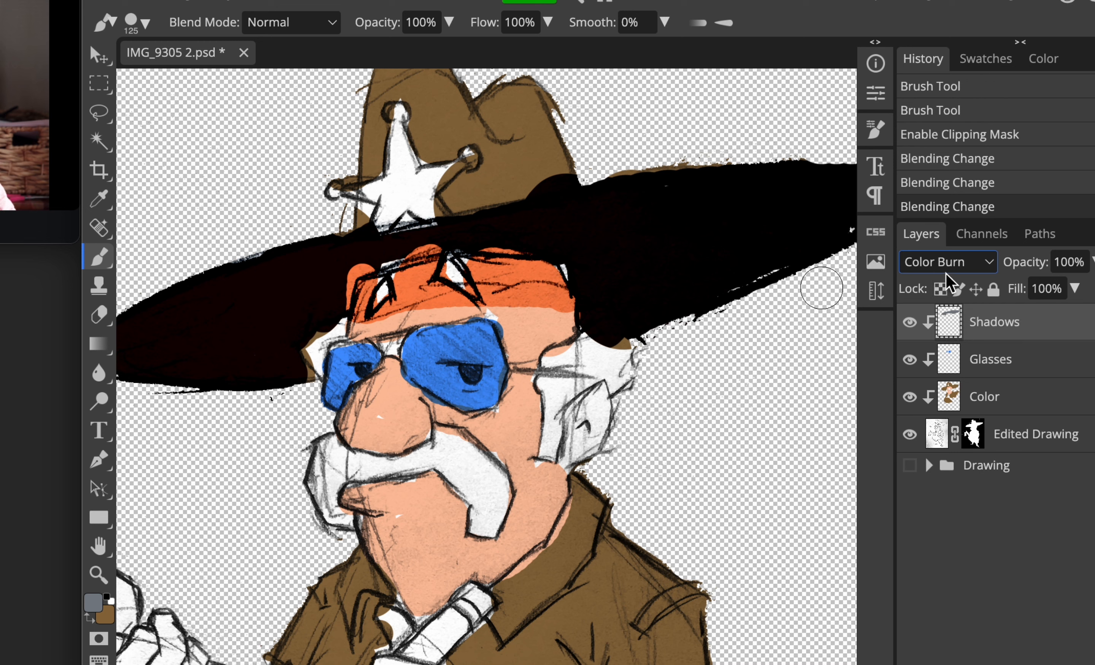
pyautogui.click(954, 268)
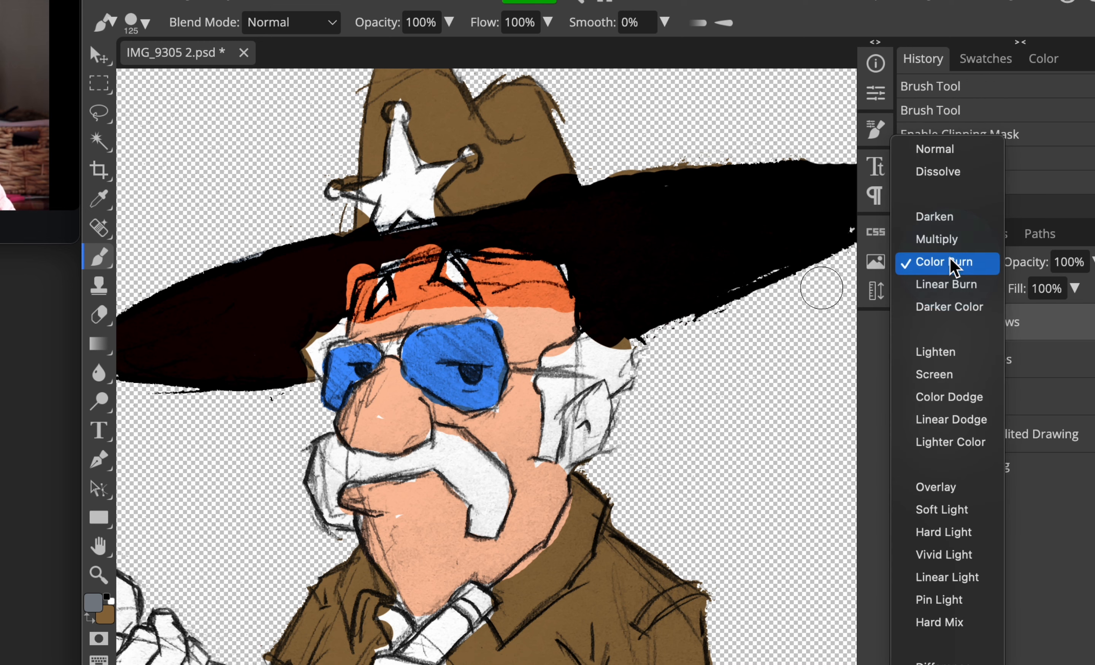
pyautogui.click(953, 285)
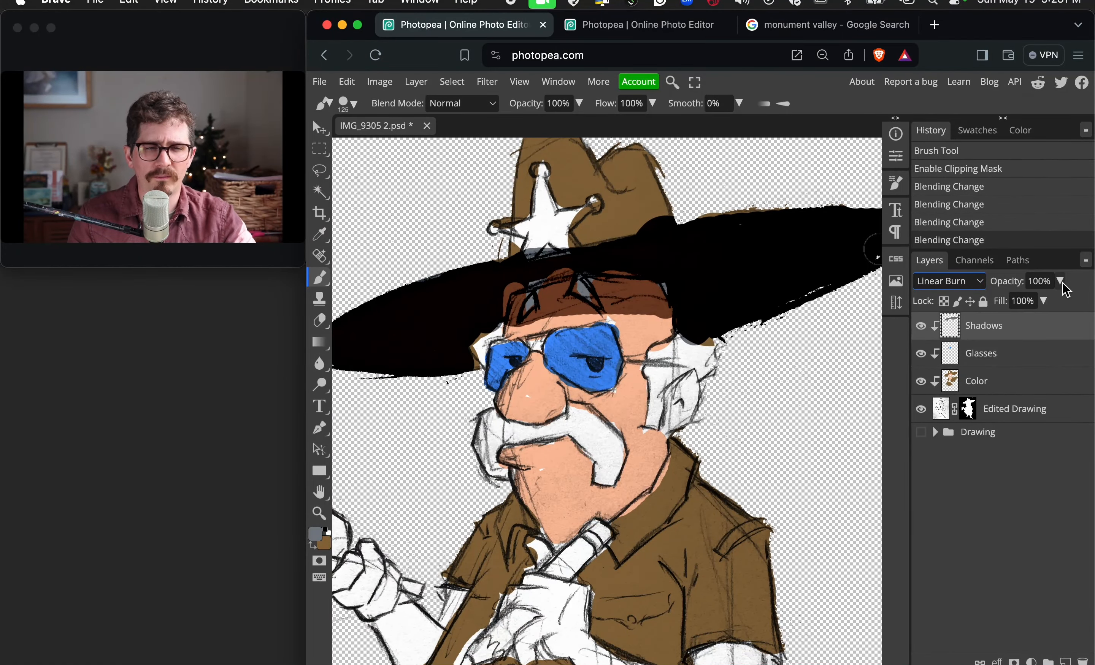
# Lower the Shadows layer's opacity to 45%
pyautogui.moveTo(1065, 289); pyautogui.dragTo(1023, 310)
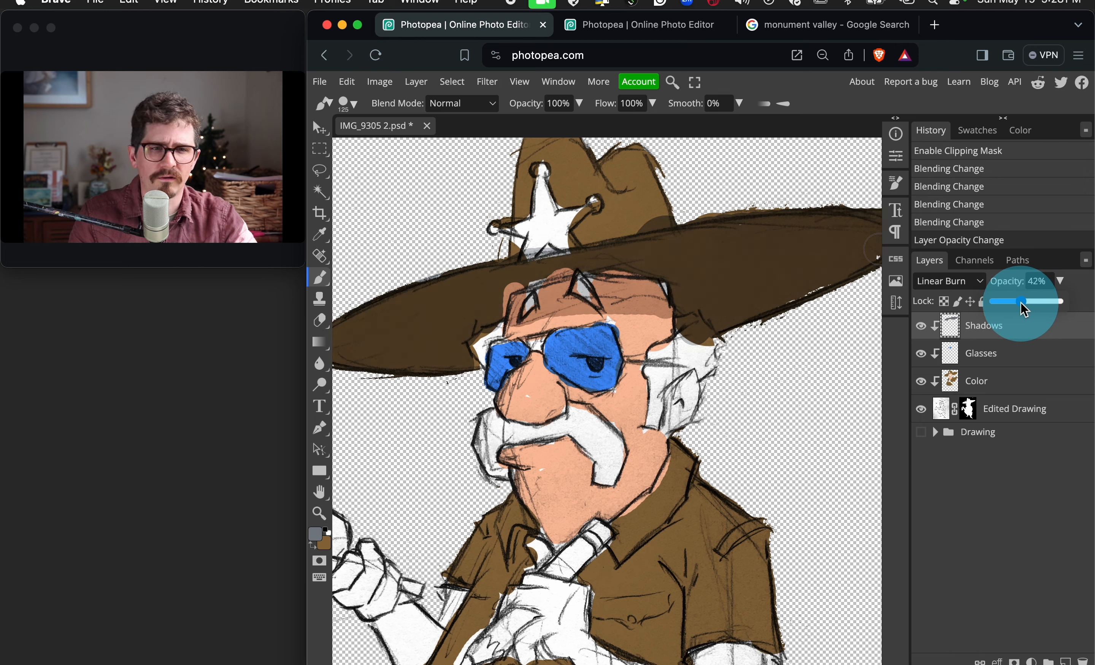
pyautogui.moveTo(1027, 310); pyautogui.dragTo(1026, 309)
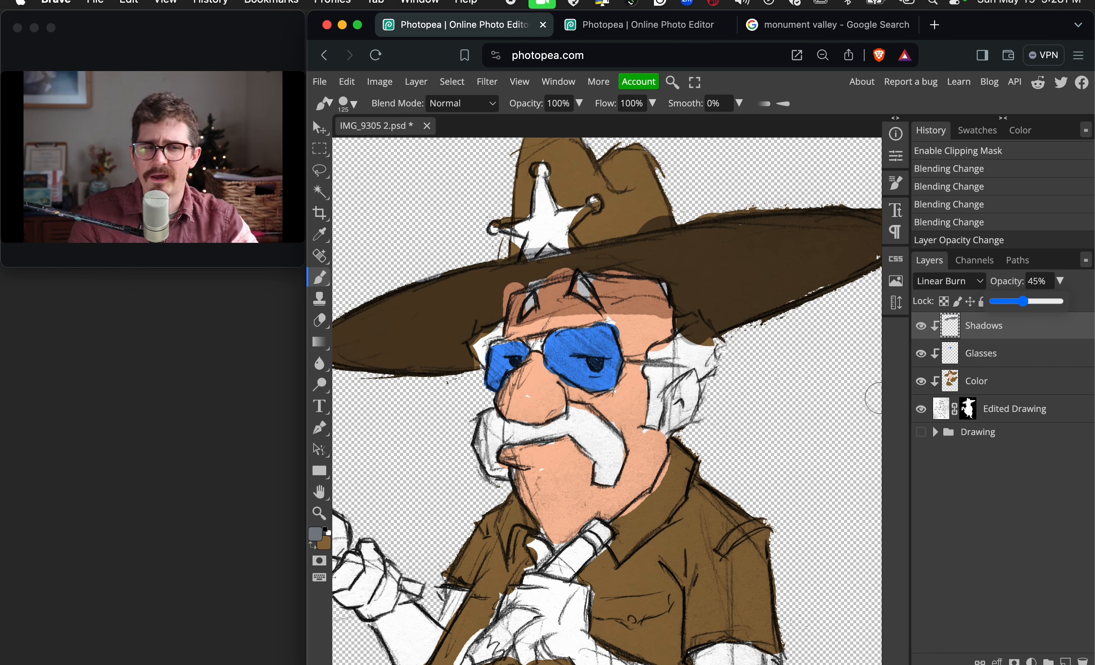
# Try the Darker Color and Color Burn blend modes on the Shadows layer and return it to Linear Burn
pyautogui.click(948, 281)
pyautogui.click(940, 300)
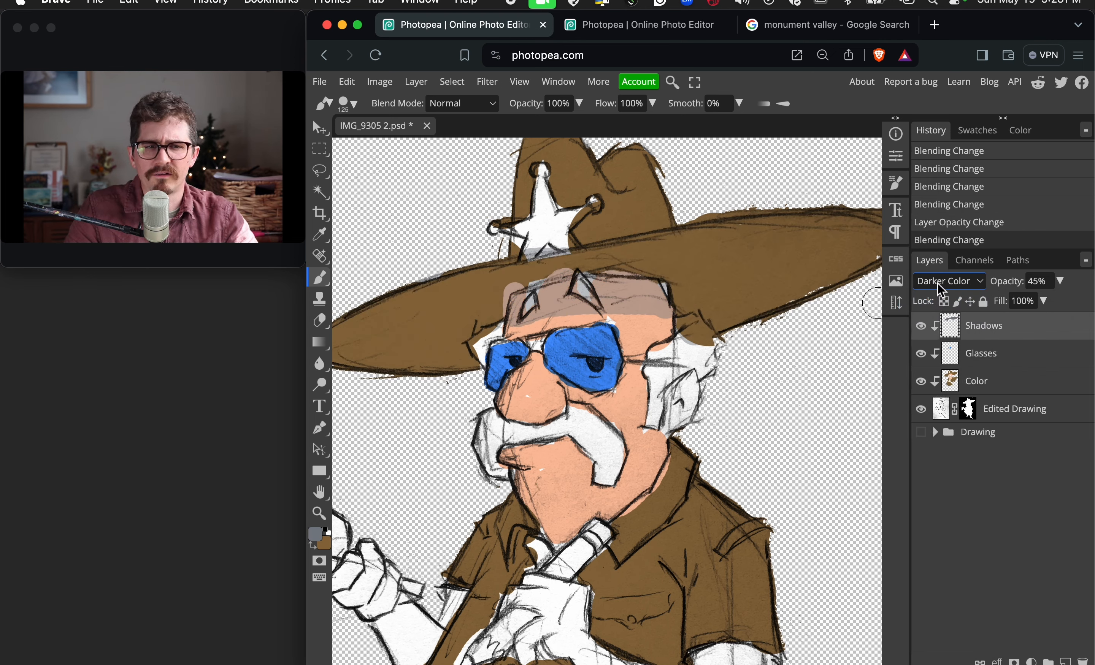
pyautogui.click(942, 289)
pyautogui.click(941, 261)
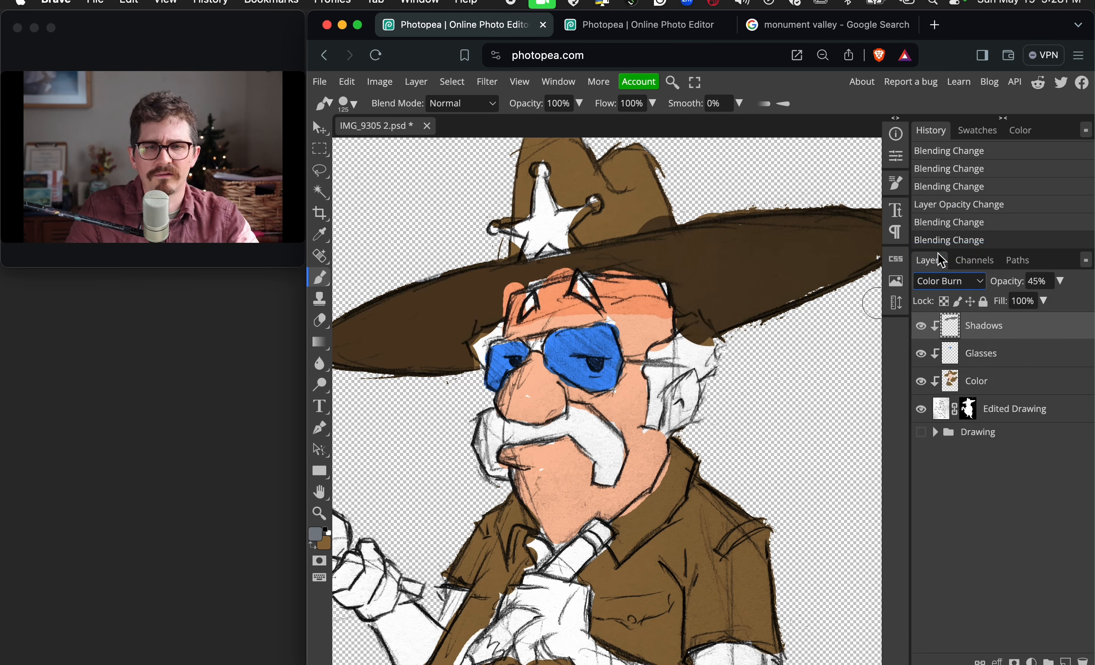
pyautogui.press('super+minus')
pyautogui.press('super+minus')
pyautogui.click(980, 259)
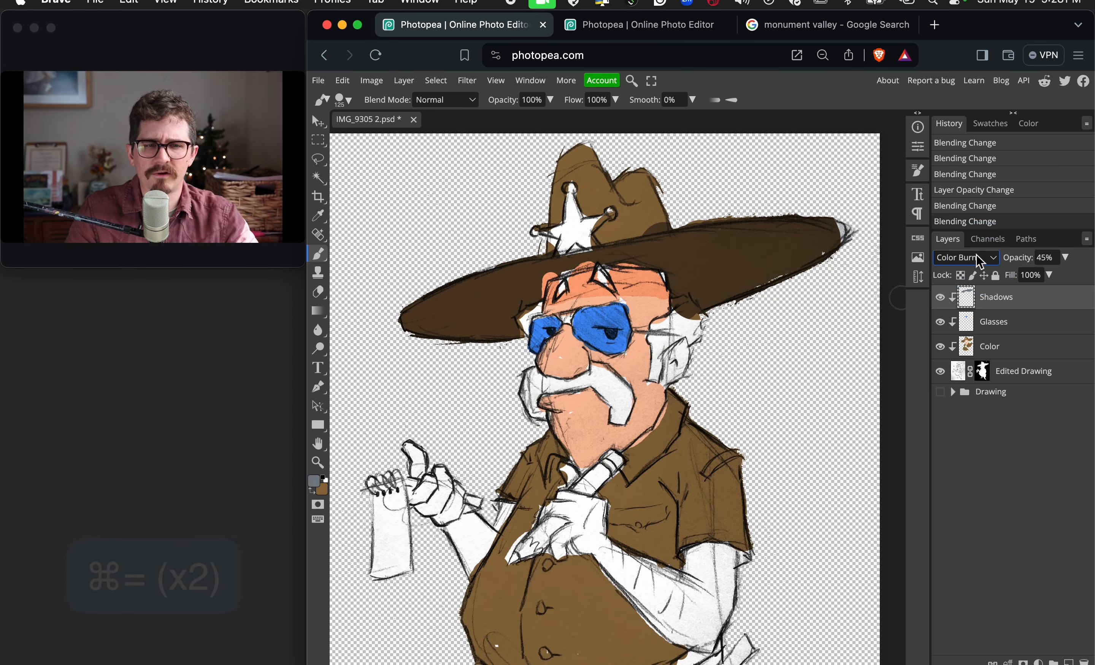
pyautogui.click(975, 257)
pyautogui.click(1058, 412)
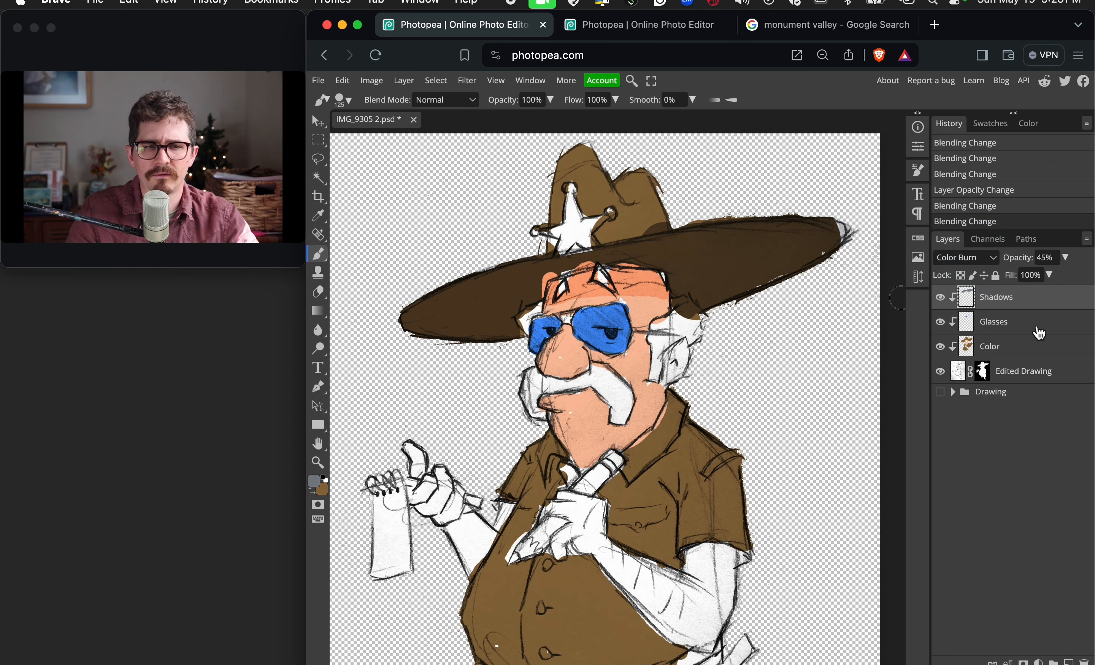
pyautogui.click(1034, 325)
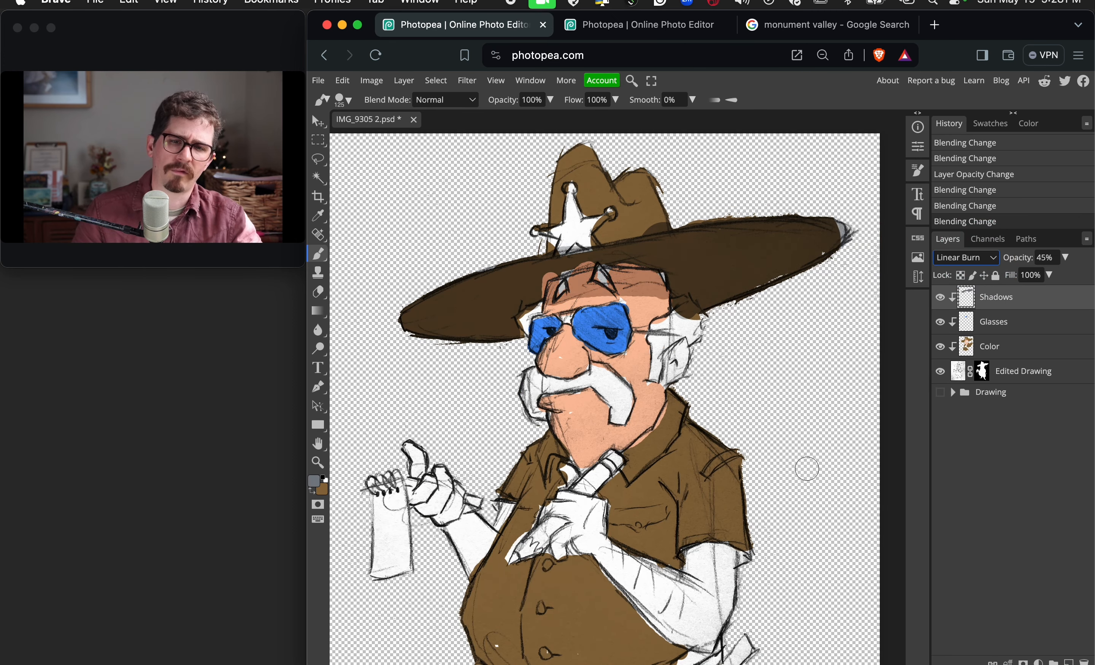
# Paint gray shadows on the shirt along the armpit crease, the underside of the belly and the short sleeve's hem
pyautogui.scroll(-2, 697, 387)
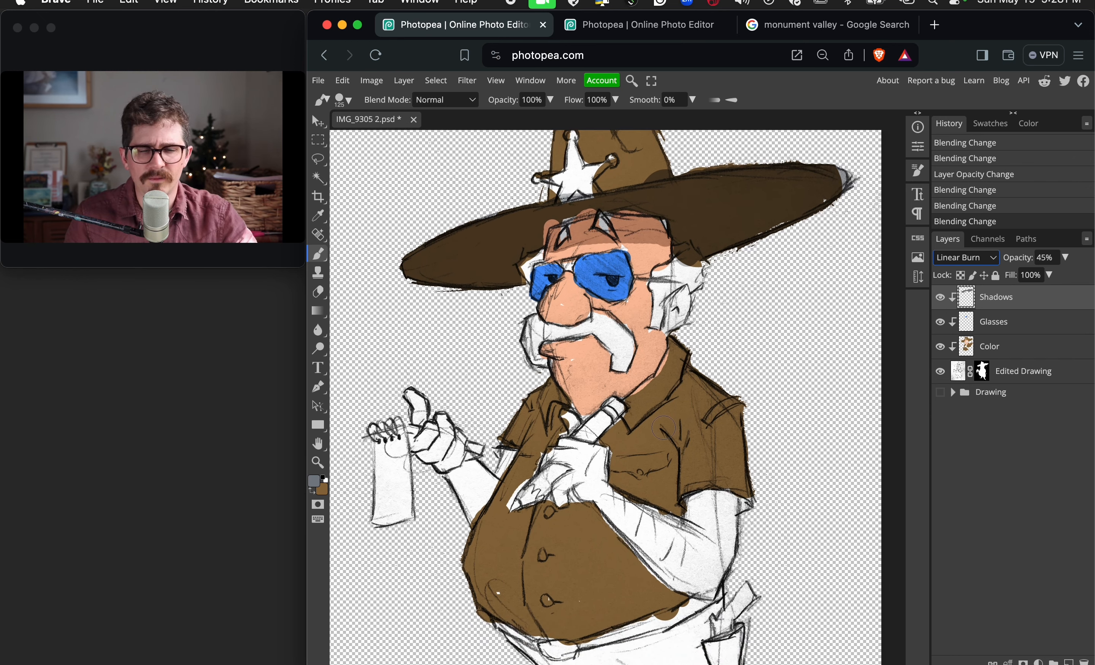
pyautogui.moveTo(664, 427)
pyautogui.mouseDown()
pyautogui.moveTo(675, 441)
pyautogui.moveTo(679, 428)
pyautogui.moveTo(678, 500)
pyautogui.mouseUp()
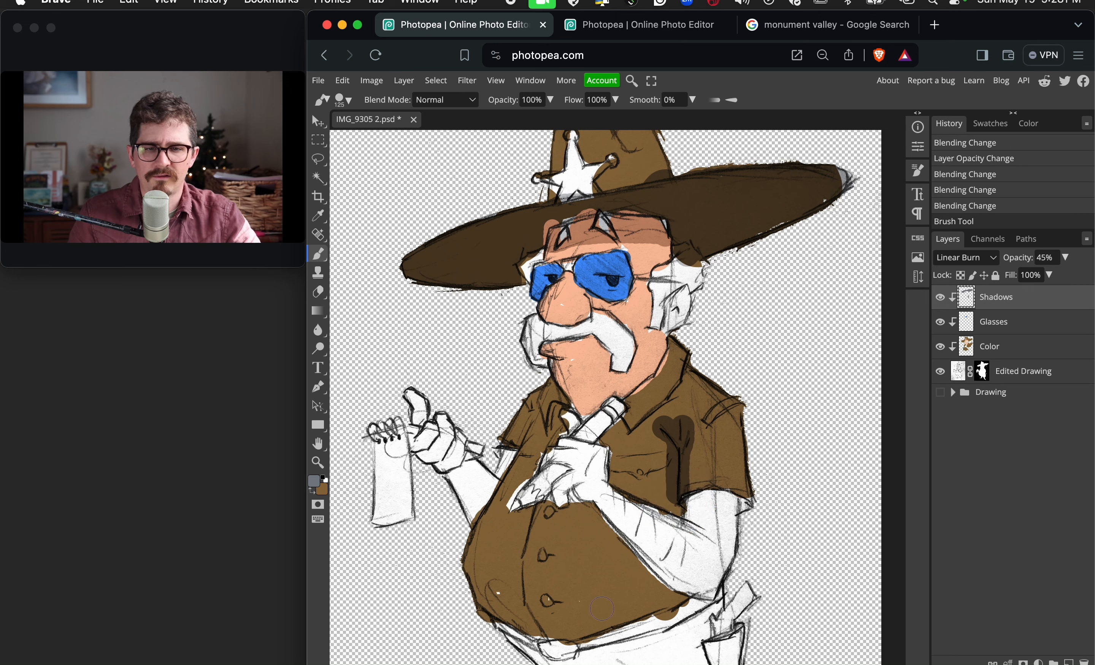
pyautogui.moveTo(678, 600)
pyautogui.mouseDown()
pyautogui.moveTo(537, 618)
pyautogui.moveTo(483, 588)
pyautogui.moveTo(532, 623)
pyautogui.moveTo(586, 629)
pyautogui.moveTo(663, 602)
pyautogui.mouseUp()
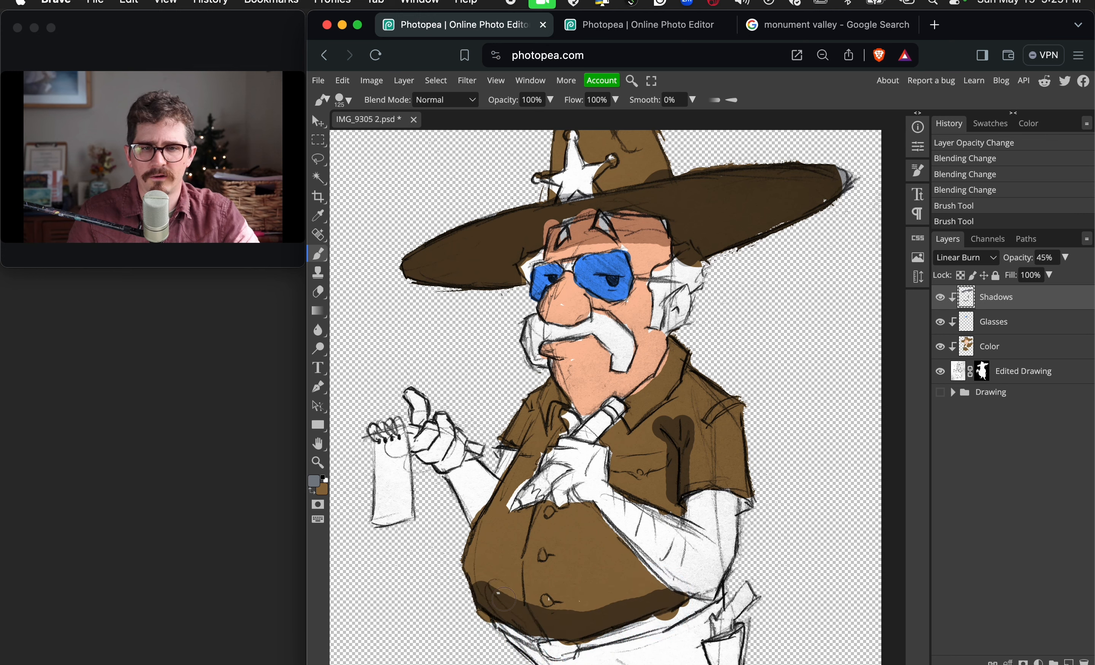
pyautogui.moveTo(467, 563); pyautogui.dragTo(485, 592)
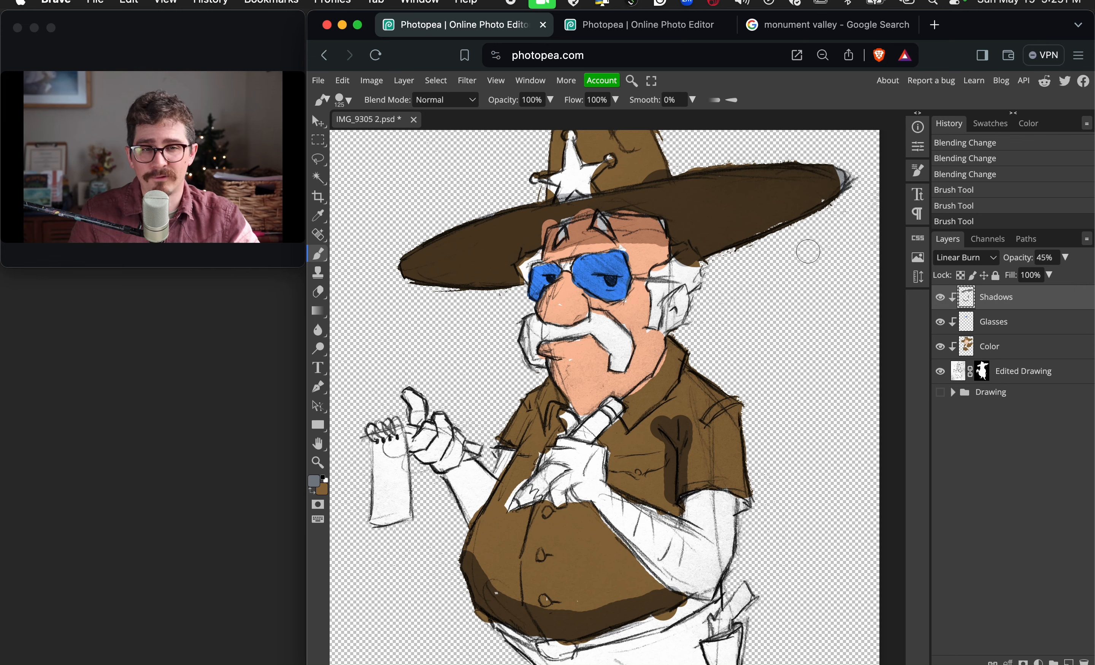
pyautogui.hscroll(1, 715, 336)
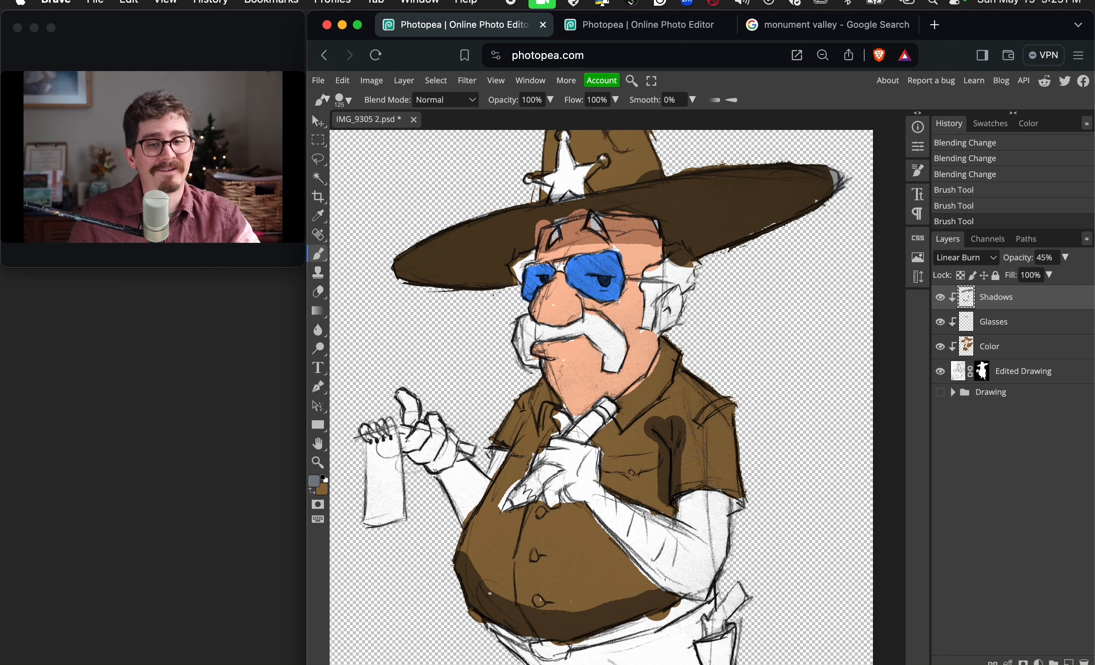
pyautogui.moveTo(675, 493); pyautogui.dragTo(765, 498)
pyautogui.hscroll(2, 556, 536)
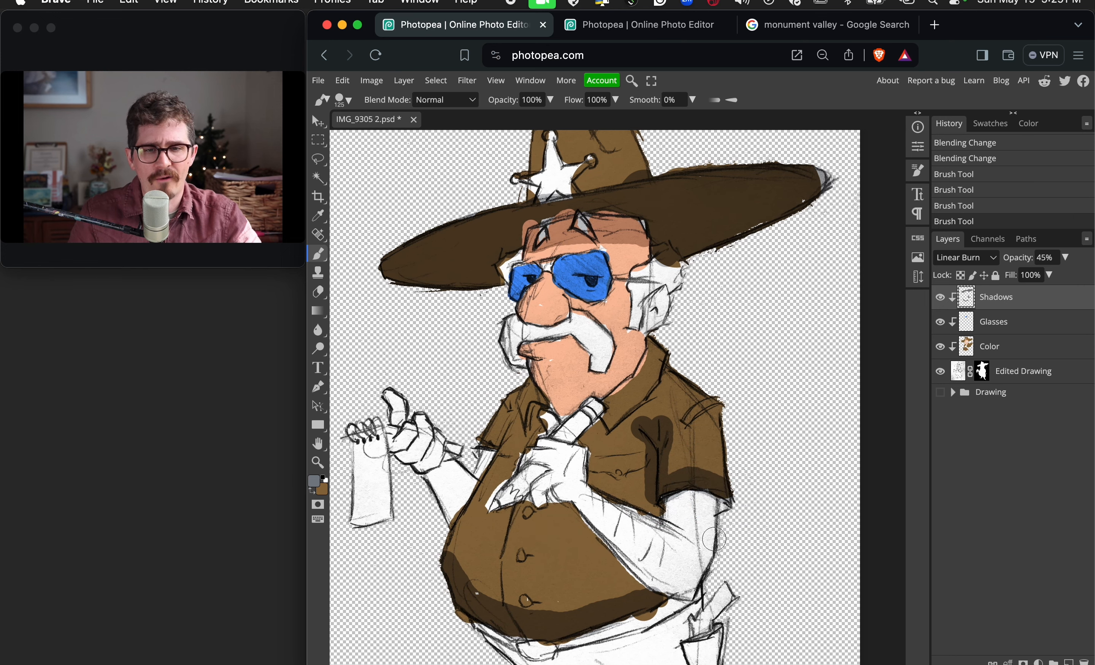
pyautogui.hscroll(1, 537, 555)
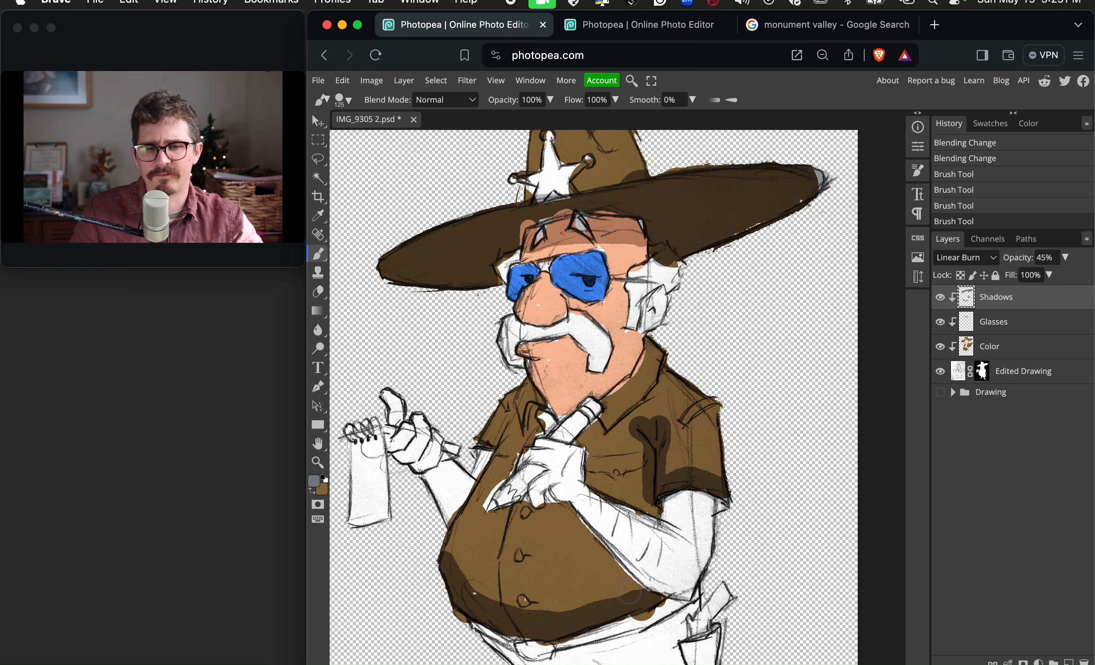
# Add a new layer above Shadows and draw a gray arrow pointing diagonally down toward the character with a 45 px brush
pyautogui.moveTo(819, 298); pyautogui.dragTo(748, 361)
pyautogui.click(1069, 662)
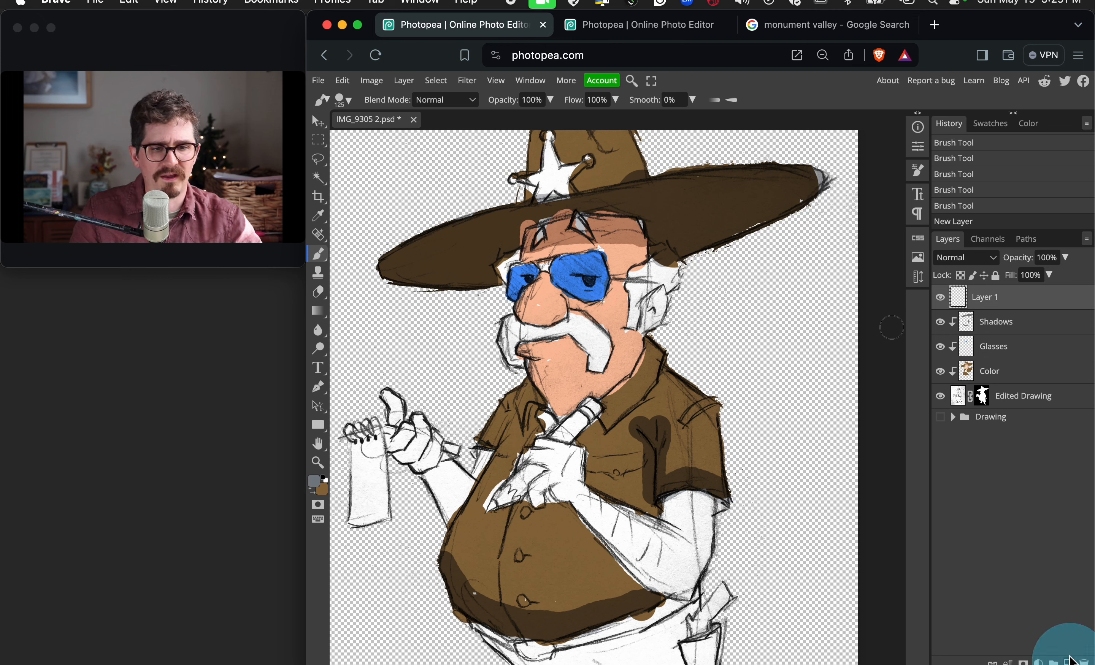
pyautogui.press('[')
pyautogui.press('[')
pyautogui.press('[')
pyautogui.press('[')
pyautogui.press('[')
pyautogui.press('[')
pyautogui.press('[')
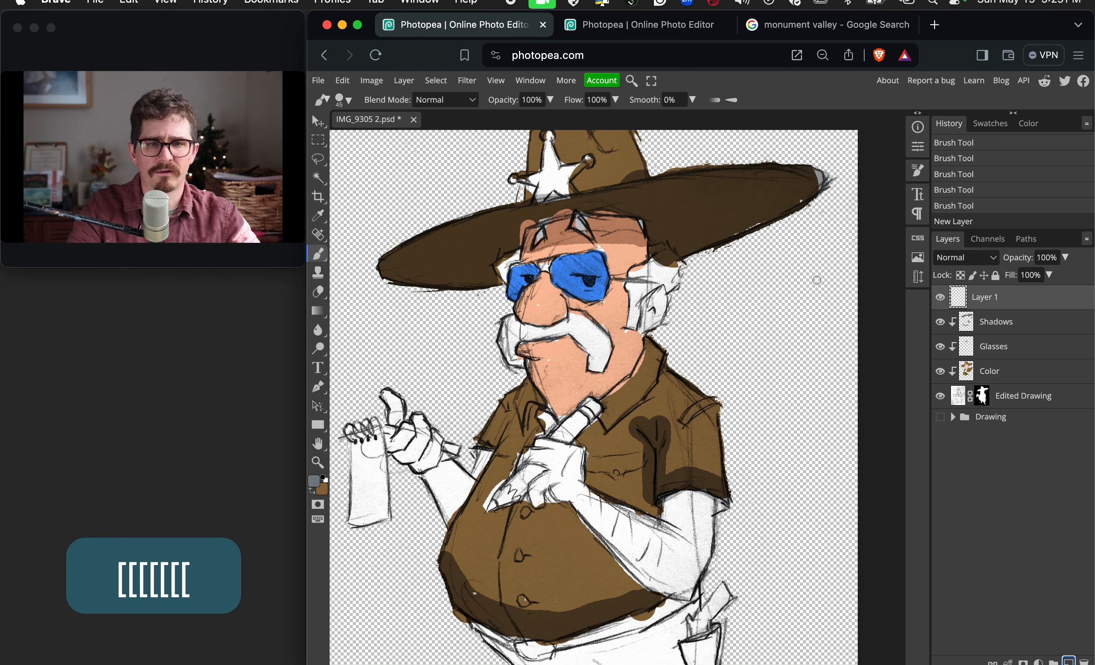
pyautogui.click(819, 279)
pyautogui.keyDown('shift'); pyautogui.click(749, 351); pyautogui.keyUp('shift')
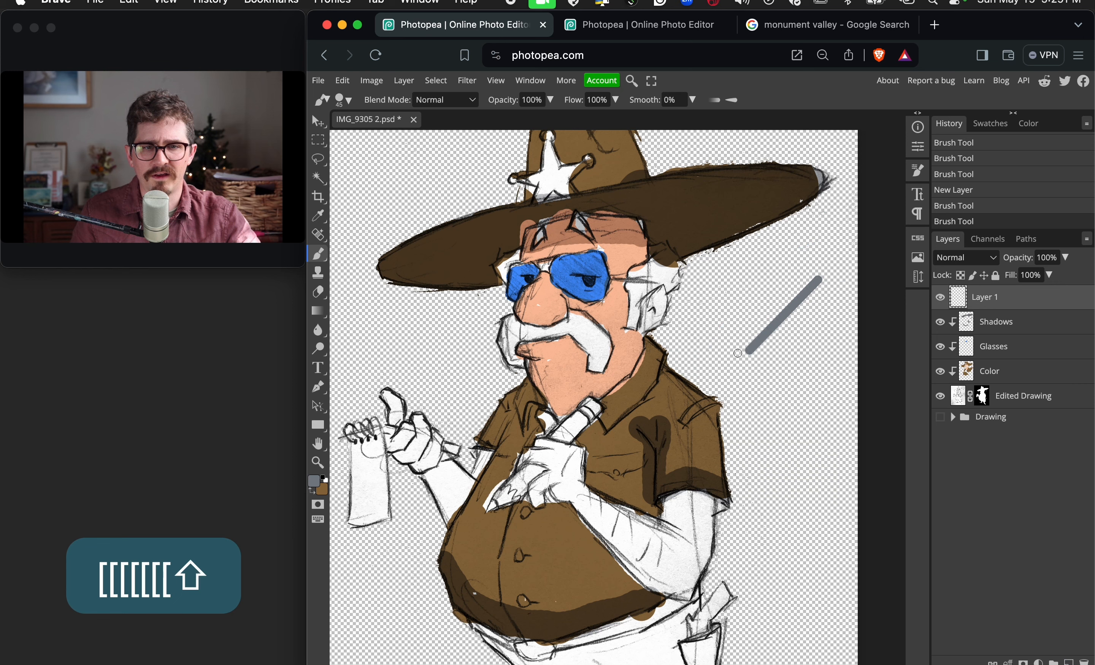
pyautogui.moveTo(741, 340); pyautogui.dragTo(748, 351)
# On the Shadows layer, paint the shadow cast on the shirt below the raised hand and forearm with a 50 px brush
pyautogui.click(1013, 321)
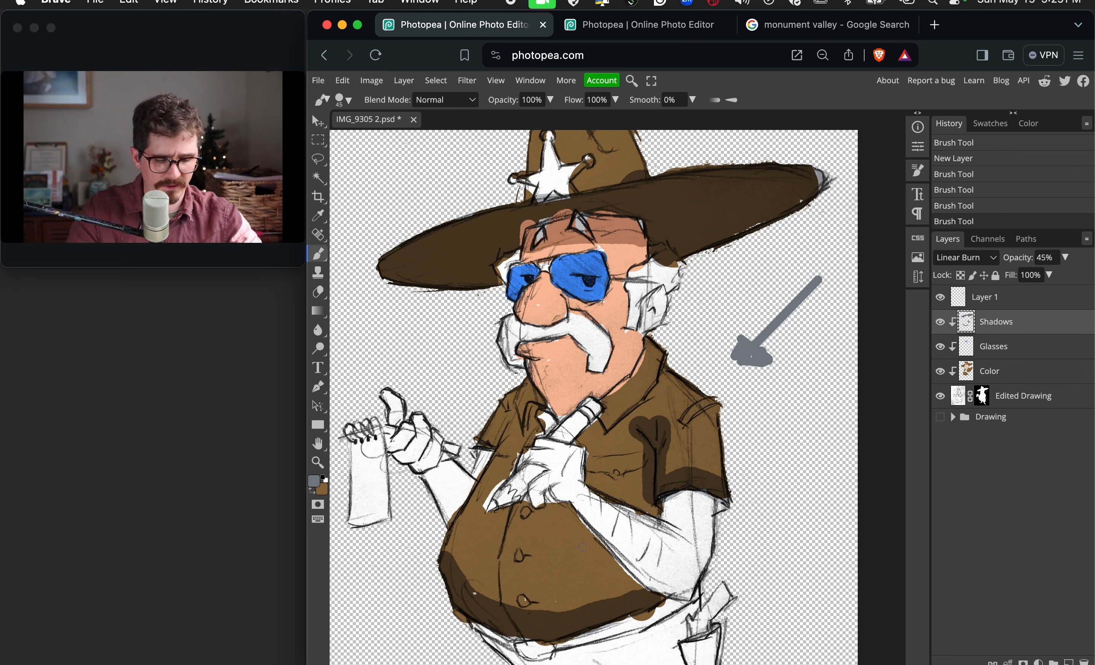
pyautogui.press(']')
pyautogui.press(']')
pyautogui.press(']')
pyautogui.press(']')
pyautogui.press(']')
pyautogui.moveTo(535, 534)
pyautogui.mouseDown()
pyautogui.moveTo(634, 601)
pyautogui.moveTo(526, 537)
pyautogui.moveTo(651, 589)
pyautogui.moveTo(506, 524)
pyautogui.moveTo(507, 540)
pyautogui.moveTo(533, 515)
pyautogui.moveTo(516, 508)
pyautogui.moveTo(548, 494)
pyautogui.mouseUp()
pyautogui.press('super+z')
pyautogui.moveTo(482, 538)
pyautogui.mouseDown()
pyautogui.moveTo(471, 538)
pyautogui.moveTo(514, 503)
pyautogui.mouseUp()
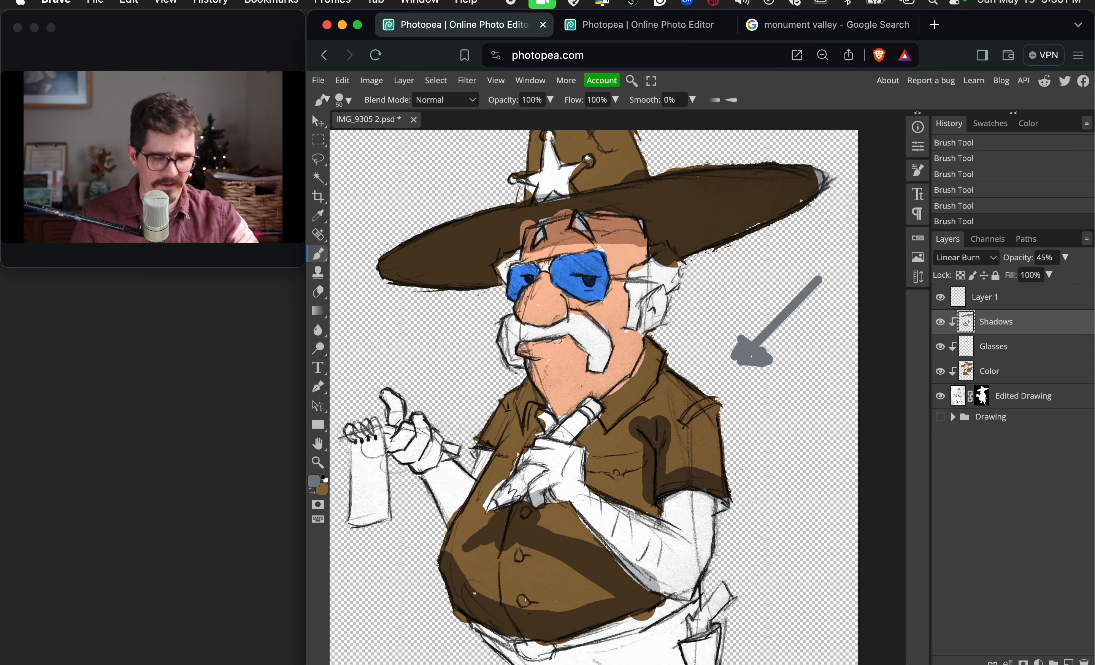
# Paint shadows under the nose across the mustache and from below the lip down the front edge of the chin
pyautogui.press('super+equal')
pyautogui.press('super+equal')
pyautogui.scroll(5, 557, 339)
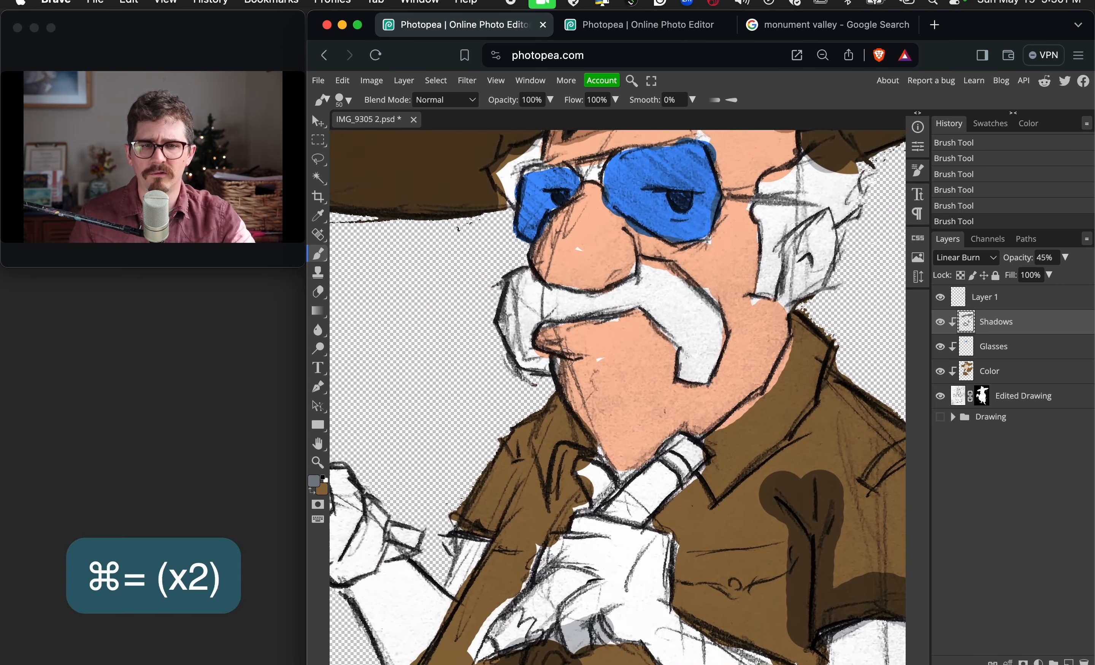
pyautogui.scroll(3, 565, 358)
pyautogui.moveTo(535, 287)
pyautogui.mouseDown()
pyautogui.moveTo(620, 313)
pyautogui.moveTo(545, 244)
pyautogui.moveTo(534, 284)
pyautogui.moveTo(608, 311)
pyautogui.moveTo(626, 290)
pyautogui.moveTo(587, 316)
pyautogui.moveTo(545, 321)
pyautogui.moveTo(548, 304)
pyautogui.moveTo(530, 299)
pyautogui.moveTo(546, 328)
pyautogui.moveTo(525, 306)
pyautogui.moveTo(531, 318)
pyautogui.moveTo(639, 314)
pyautogui.mouseUp()
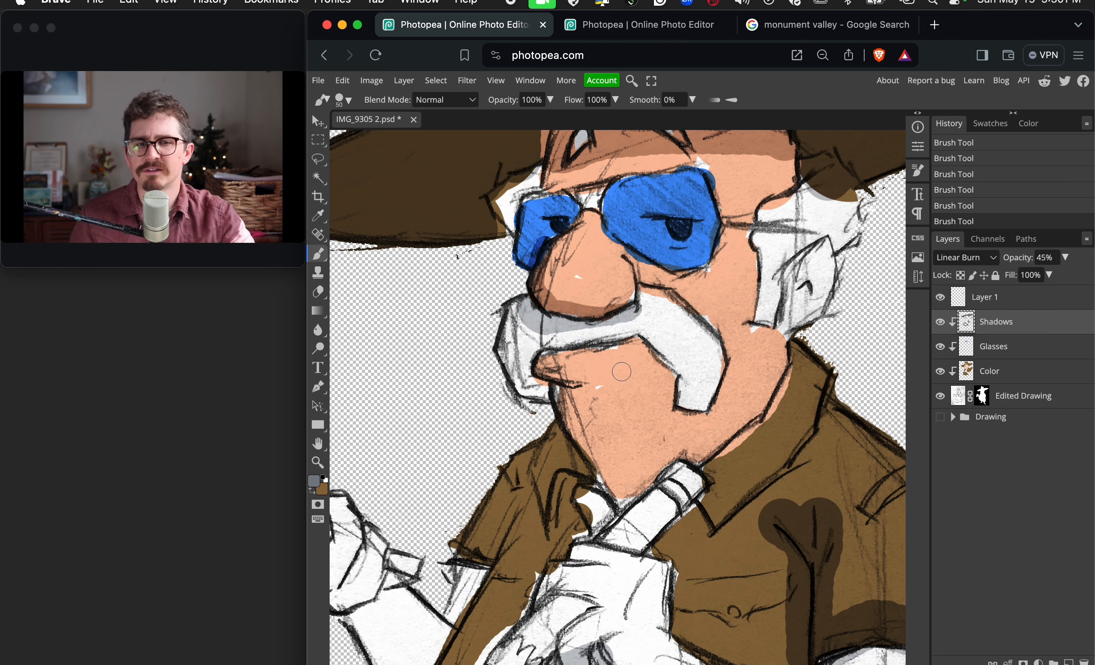
pyautogui.moveTo(540, 385)
pyautogui.mouseDown()
pyautogui.moveTo(590, 379)
pyautogui.moveTo(569, 382)
pyautogui.moveTo(579, 436)
pyautogui.moveTo(561, 393)
pyautogui.moveTo(590, 455)
pyautogui.mouseUp()
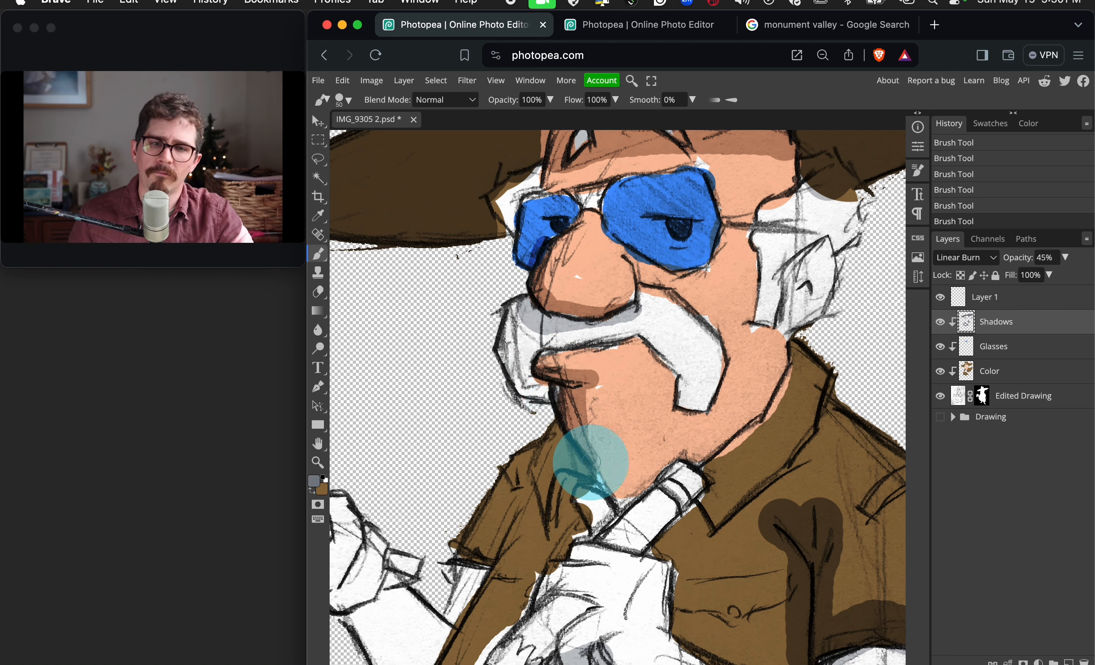
# View the whole character and toggle the Shadows layer's visibility to compare the drawing with and without shading
pyautogui.press('super+minus')
pyautogui.press('super+minus')
pyautogui.press('super+minus')
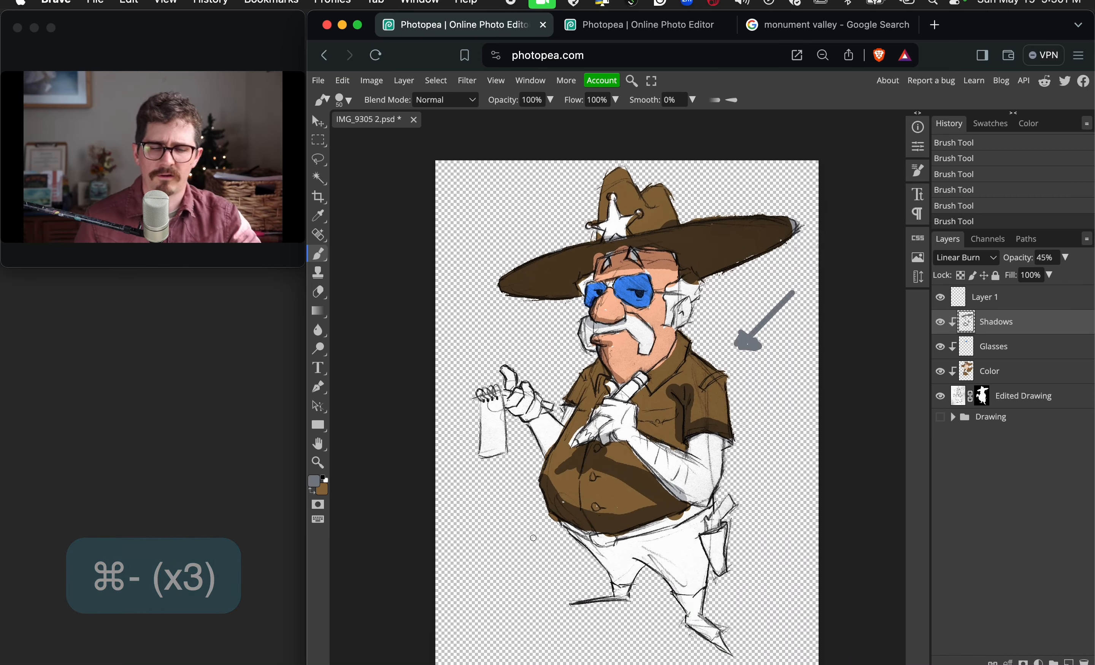
pyautogui.press('super+equal')
pyautogui.press('super+equal')
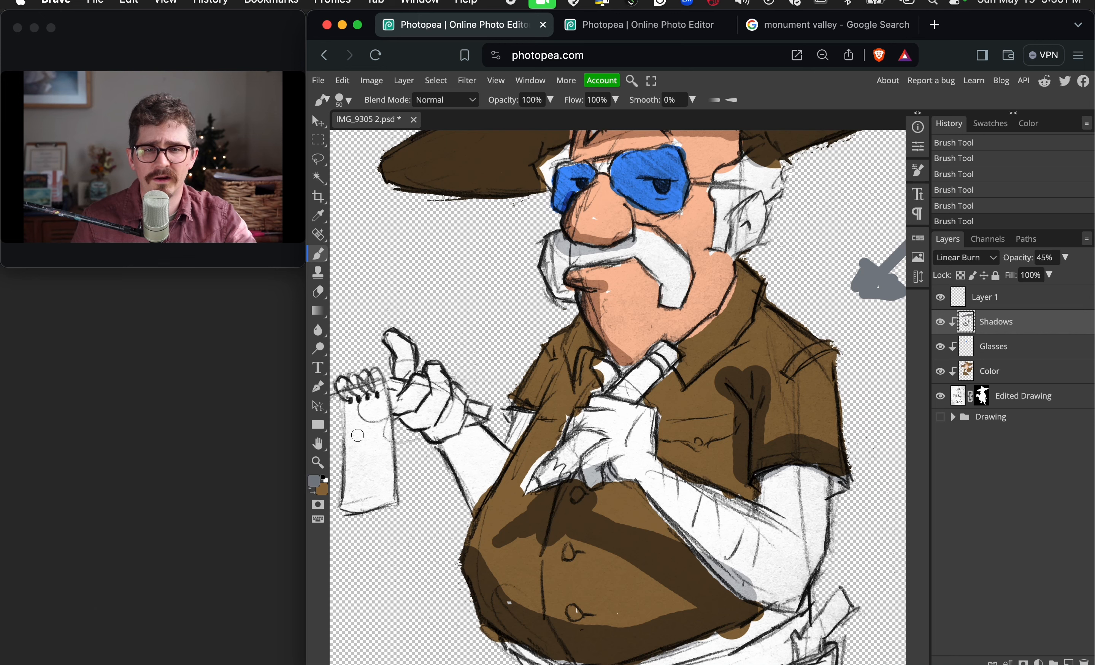
pyautogui.press('super+minus')
pyautogui.press('super+minus')
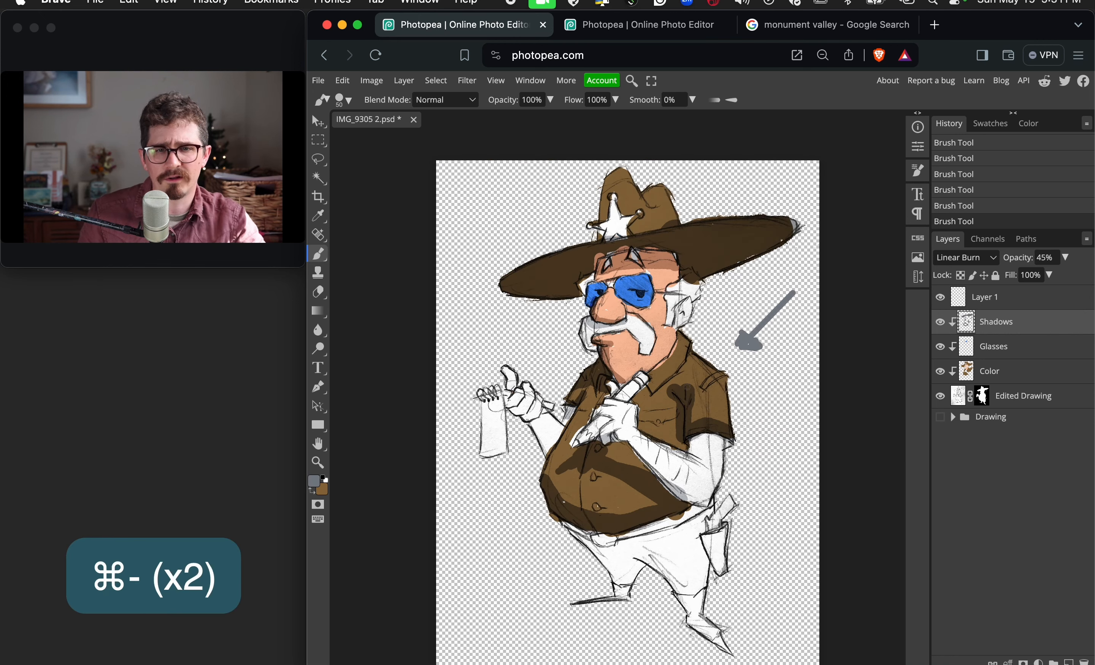
pyautogui.click(941, 322)
pyautogui.click(941, 323)
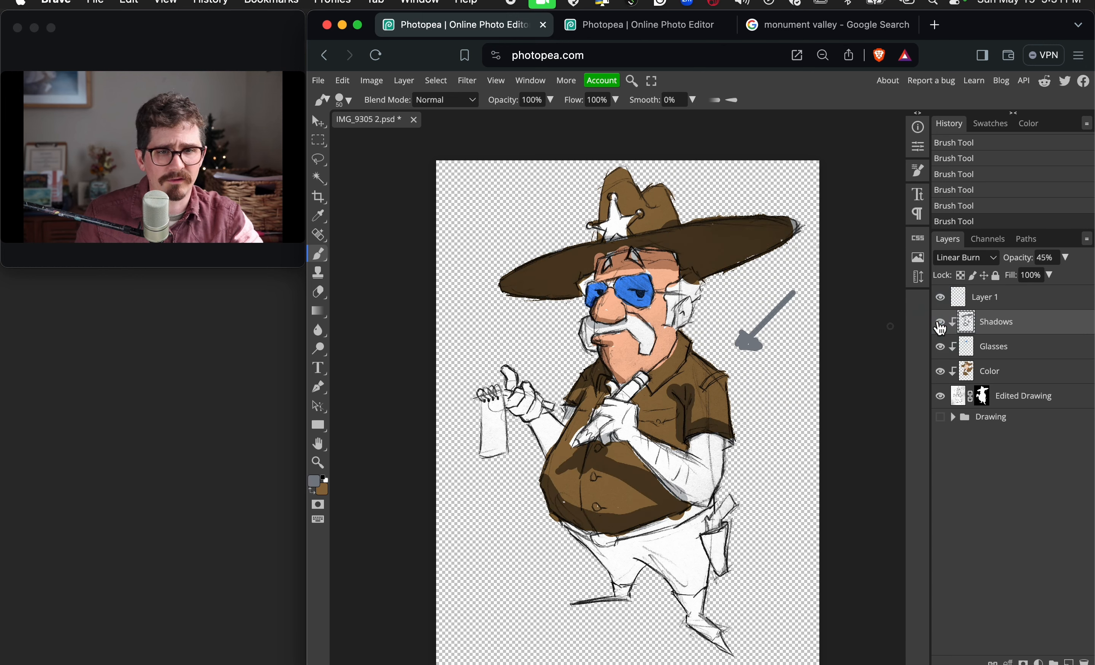
pyautogui.click(941, 322)
pyautogui.click(941, 322)
pyautogui.click(1010, 322)
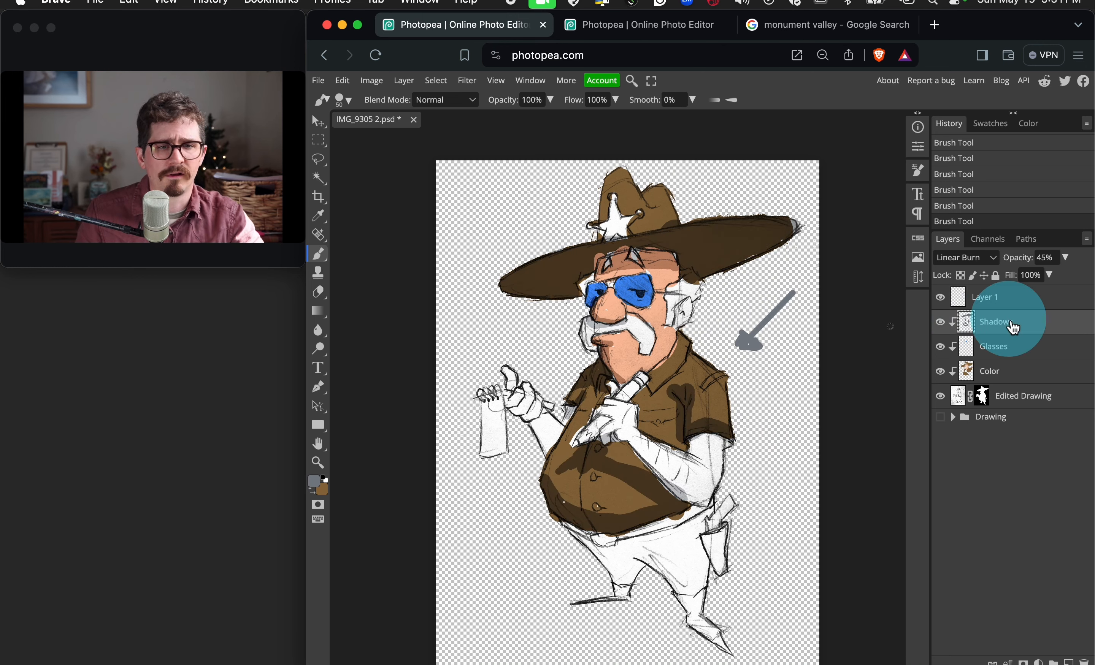
# Trim the armpit crease and sleeve hem shadows into tapered shapes with the Eraser tool at 35 px
pyautogui.press('super+equal')
pyautogui.press('super+equal')
pyautogui.press('super+equal')
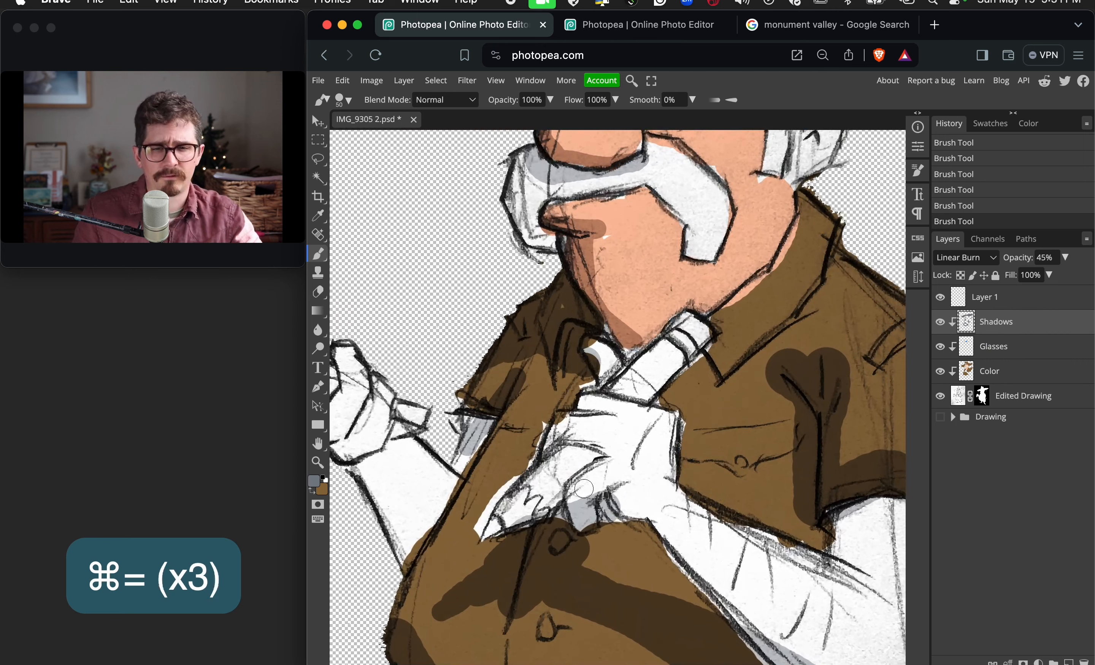
pyautogui.scroll(-3, 588, 484)
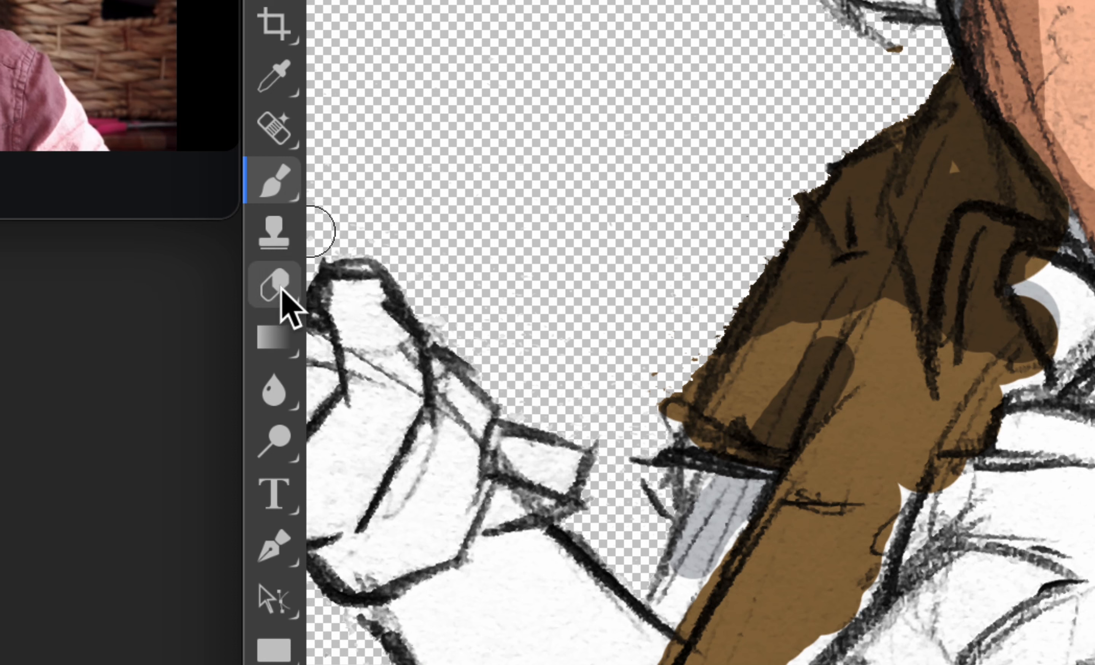
pyautogui.click(292, 186)
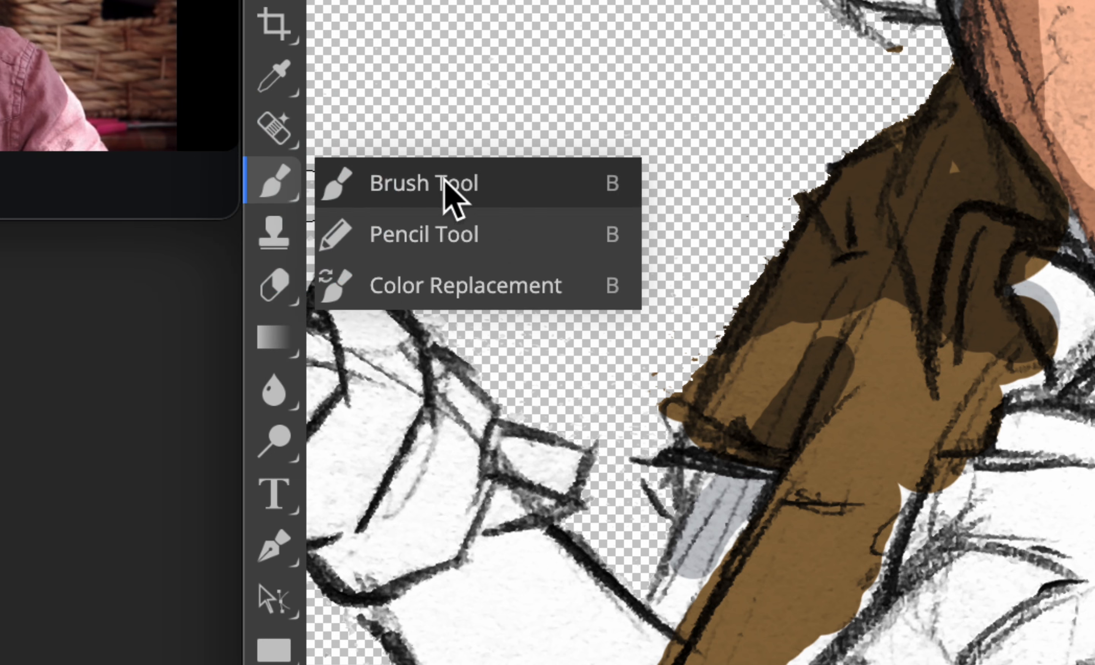
pyautogui.click(263, 295)
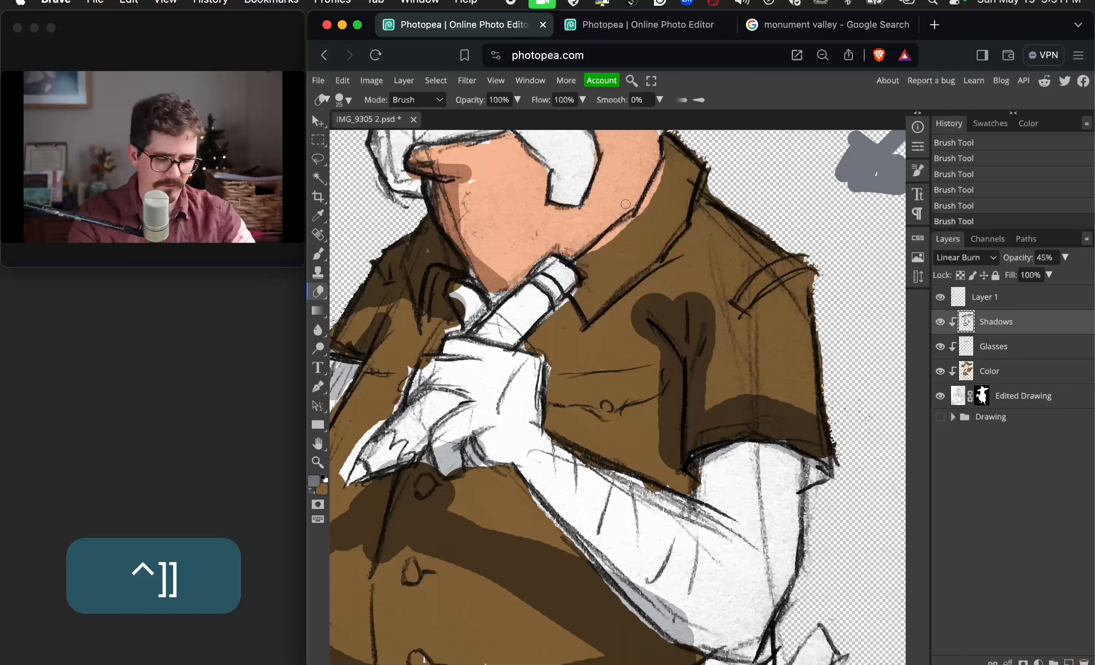
pyautogui.press(']')
pyautogui.press(']')
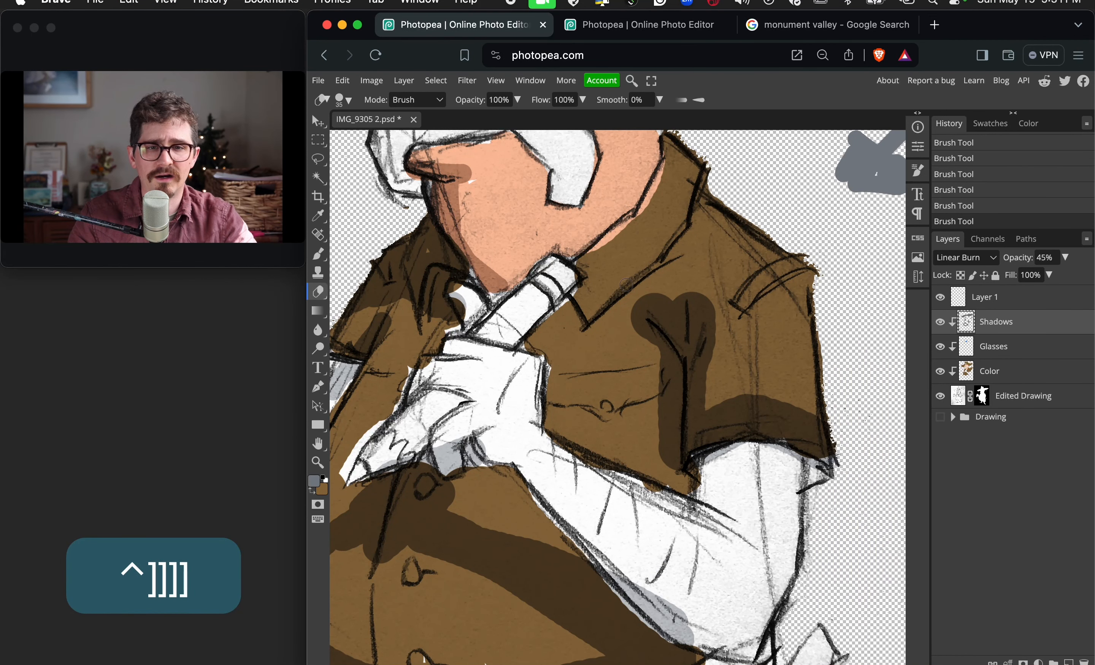
pyautogui.moveTo(650, 297)
pyautogui.mouseDown()
pyautogui.moveTo(677, 320)
pyautogui.moveTo(673, 270)
pyautogui.moveTo(672, 291)
pyautogui.moveTo(701, 294)
pyautogui.moveTo(698, 317)
pyautogui.moveTo(718, 290)
pyautogui.moveTo(697, 326)
pyautogui.mouseUp()
pyautogui.moveTo(689, 283)
pyautogui.mouseDown()
pyautogui.moveTo(692, 310)
pyautogui.moveTo(679, 288)
pyautogui.mouseUp()
pyautogui.moveTo(633, 322)
pyautogui.mouseDown()
pyautogui.moveTo(668, 392)
pyautogui.moveTo(667, 449)
pyautogui.moveTo(658, 430)
pyautogui.mouseUp()
pyautogui.moveTo(660, 470); pyautogui.dragTo(667, 452)
pyautogui.moveTo(718, 350)
pyautogui.mouseDown()
pyautogui.moveTo(716, 385)
pyautogui.moveTo(705, 386)
pyautogui.moveTo(718, 347)
pyautogui.mouseUp()
pyautogui.moveTo(715, 428); pyautogui.dragTo(809, 385)
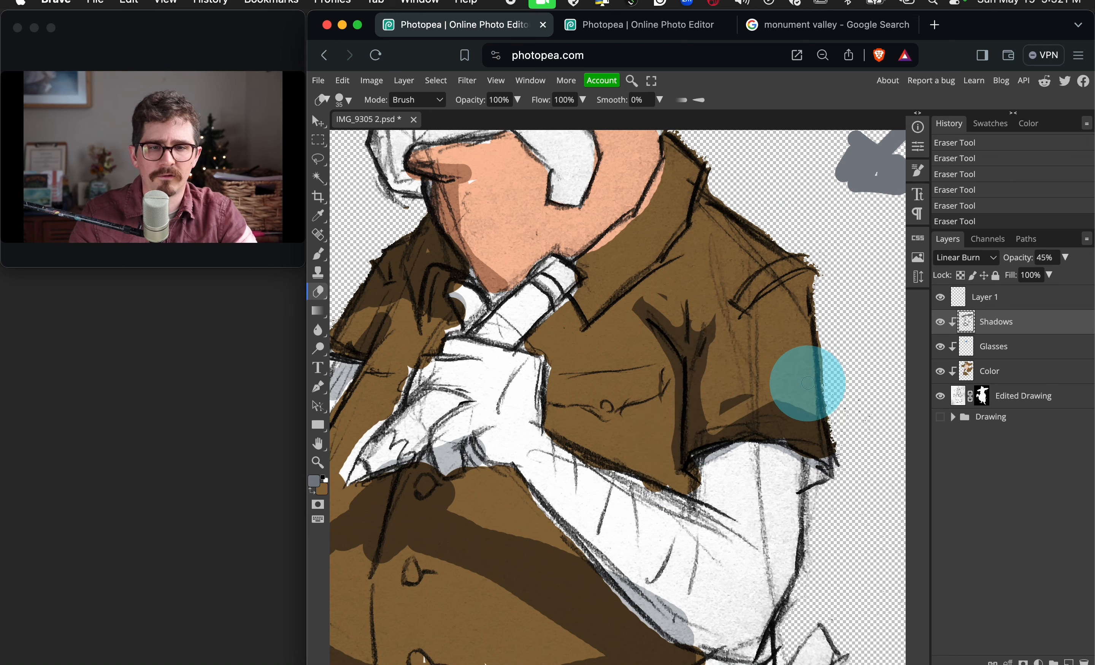
pyautogui.moveTo(808, 385); pyautogui.dragTo(746, 403)
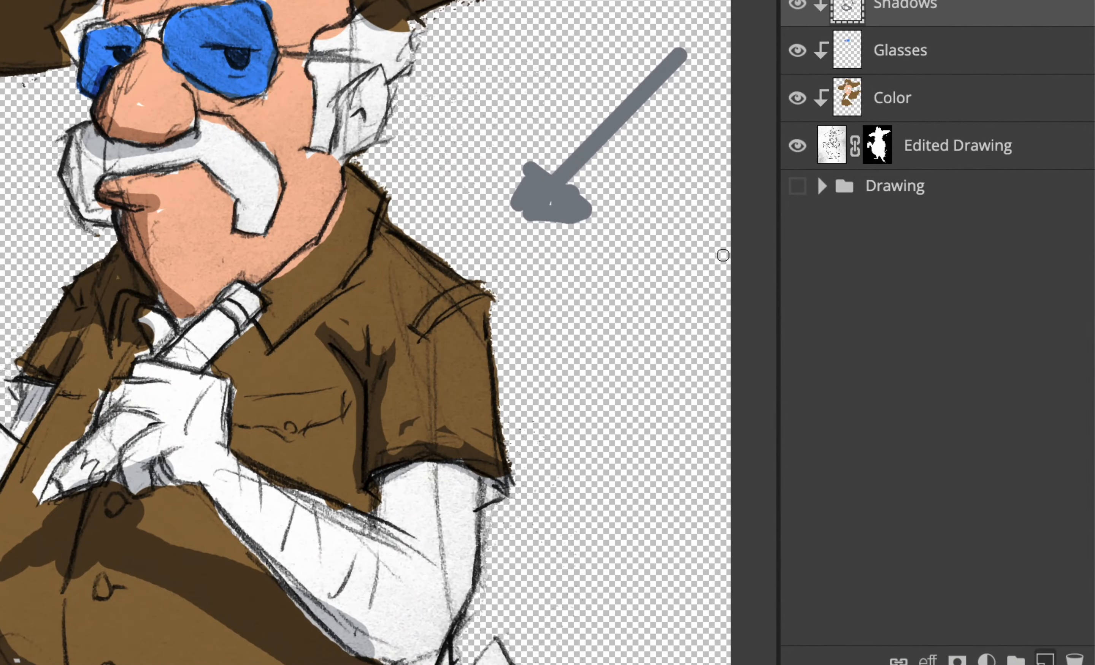
# Add a new layer directly above the Shadows layer
pyautogui.click(1045, 659)
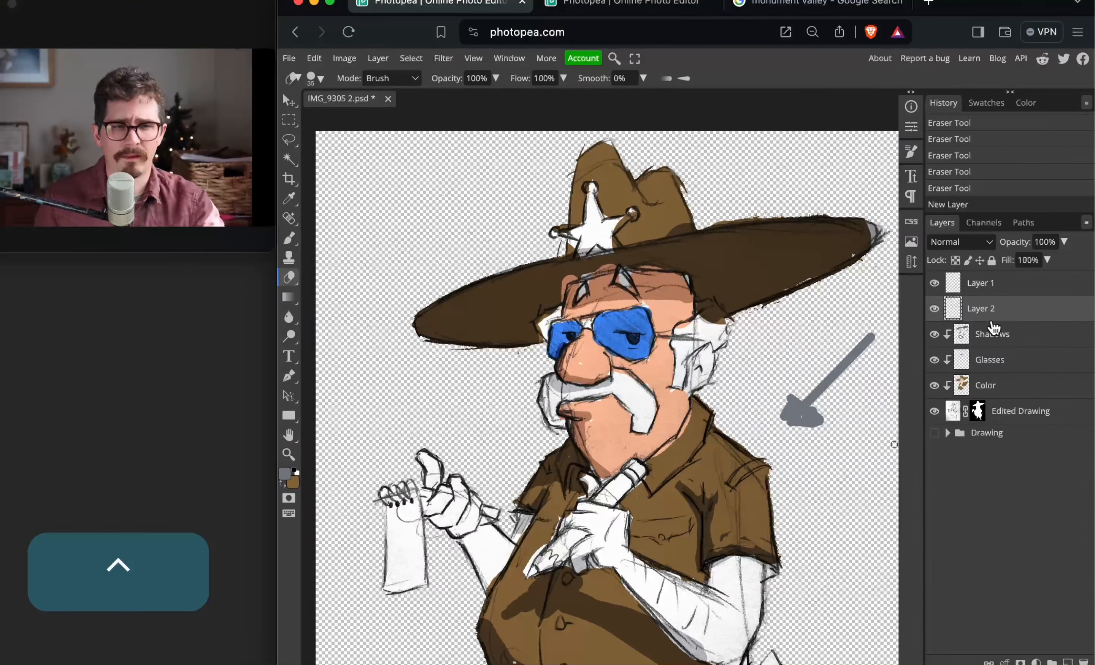
# Rename the new layer above Shadows to Highlights and make it a clipping mask on the layers below
pyautogui.doubleClick(990, 310)
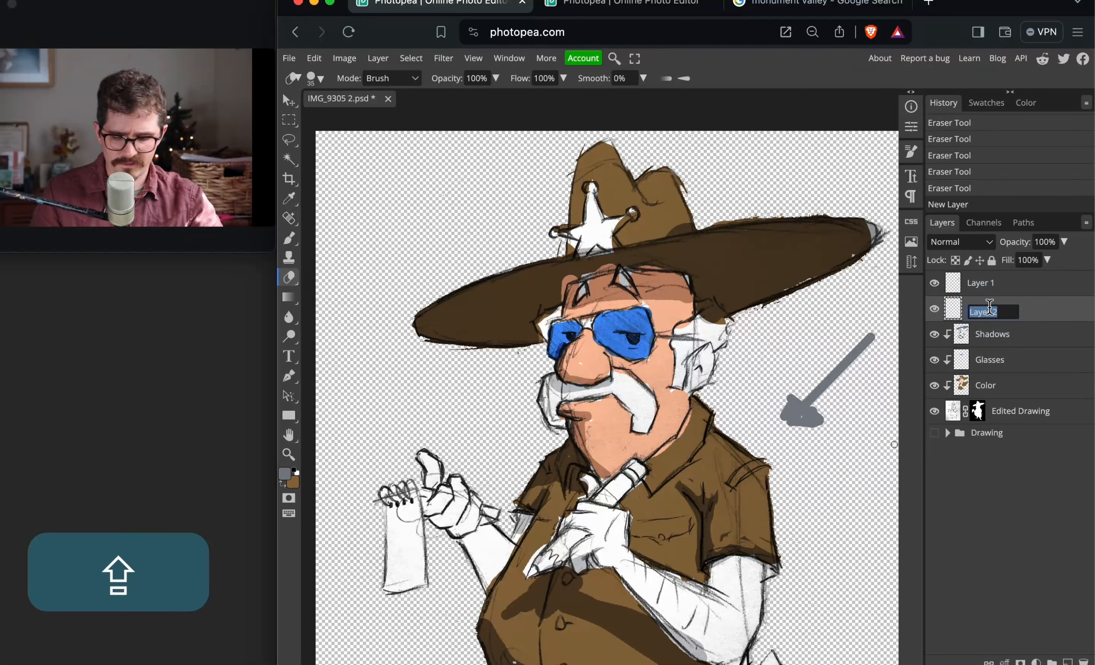
pyautogui.write('Highlights')
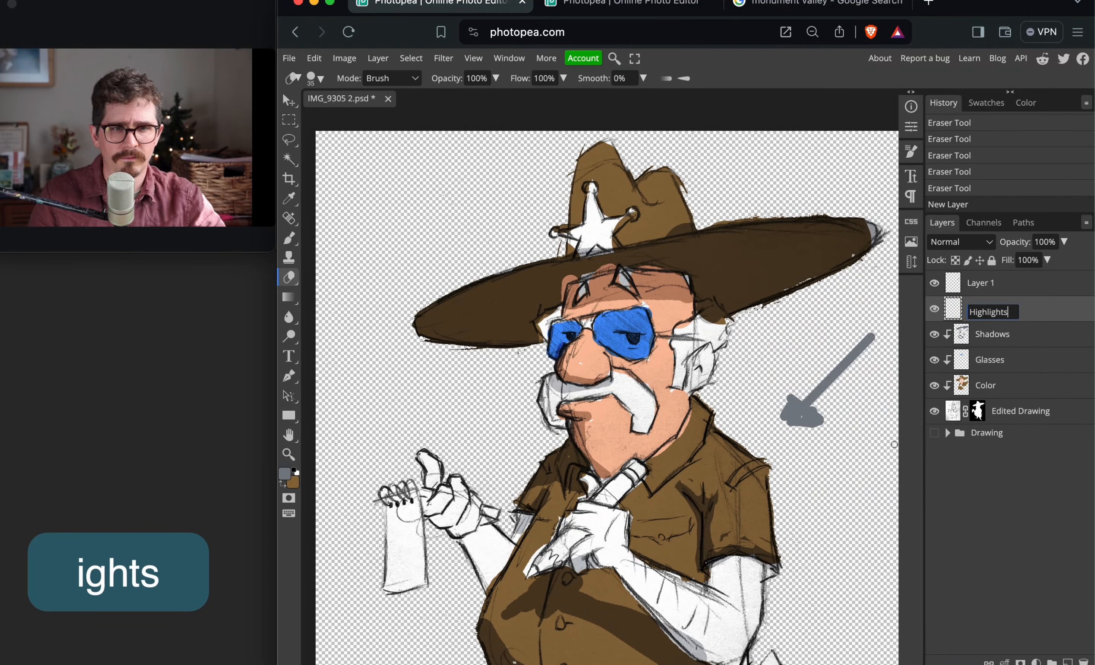
pyautogui.press('Return')
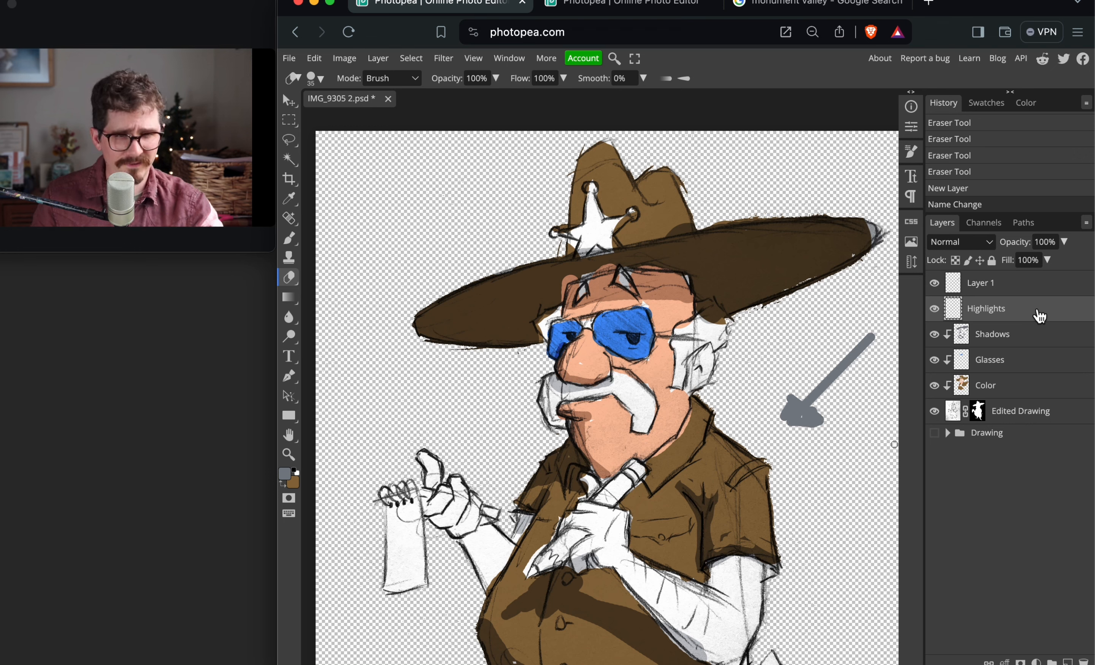
pyautogui.rightClick(1039, 316)
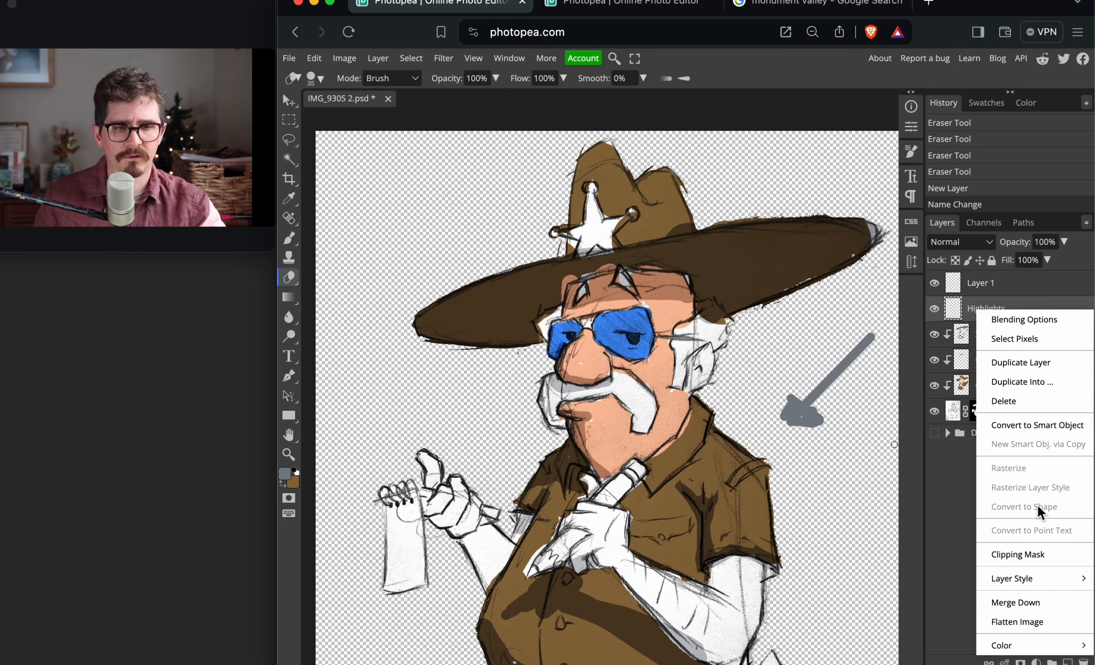
pyautogui.click(1040, 555)
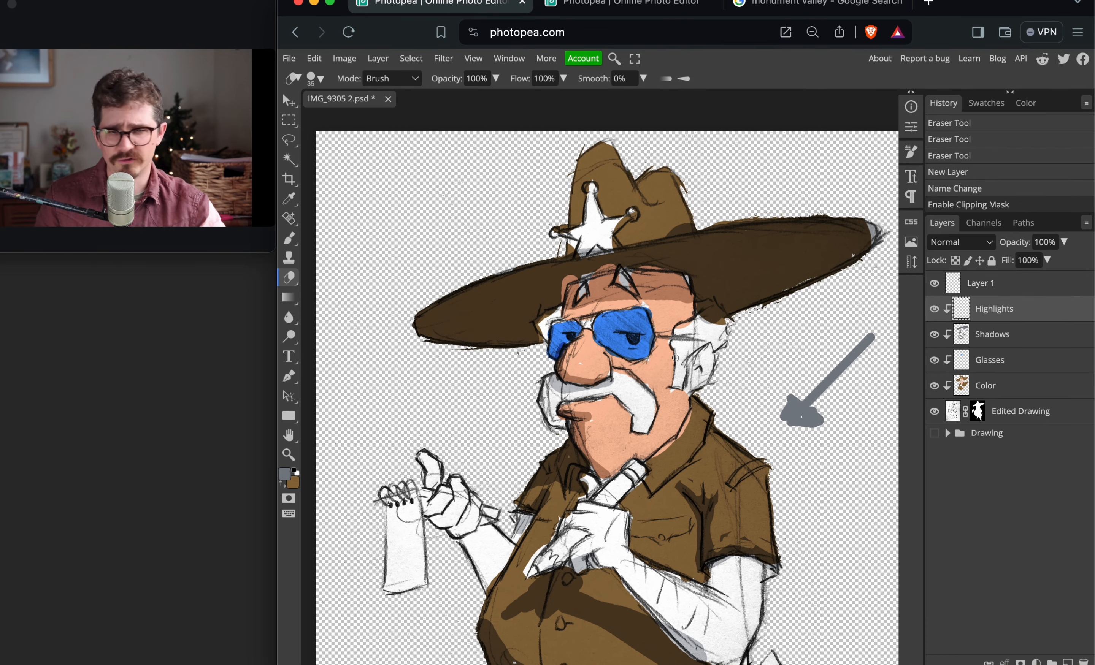
# Sample the brown shirt color for the brush and lighten it to a slightly warmer highlight brown, a68153
pyautogui.press('i')
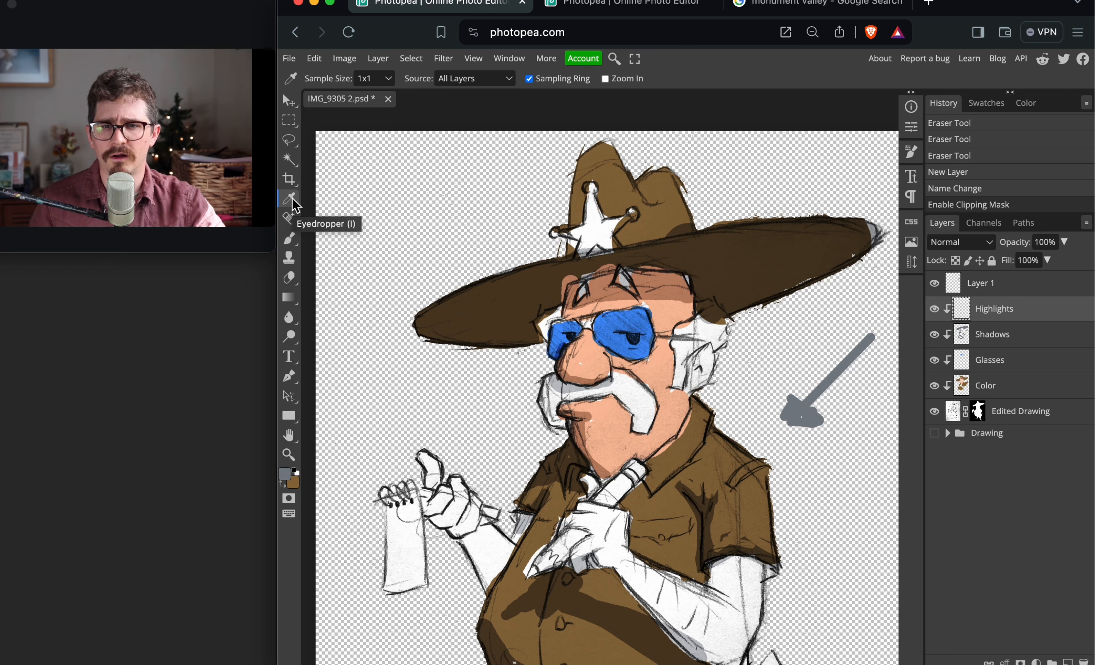
pyautogui.click(707, 468)
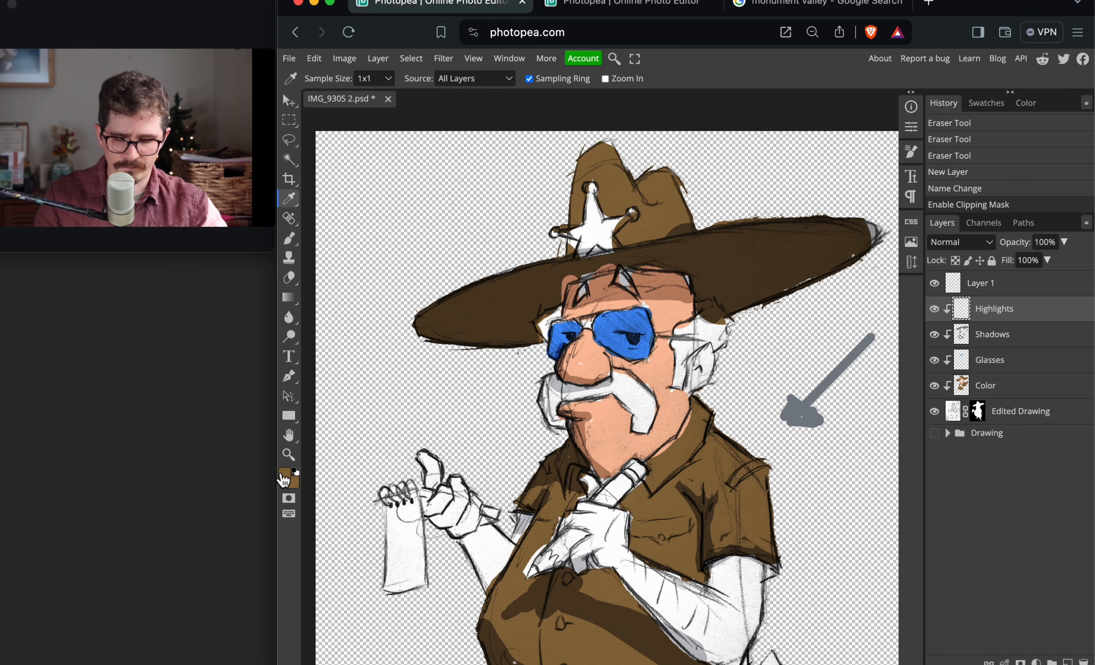
pyautogui.press('b')
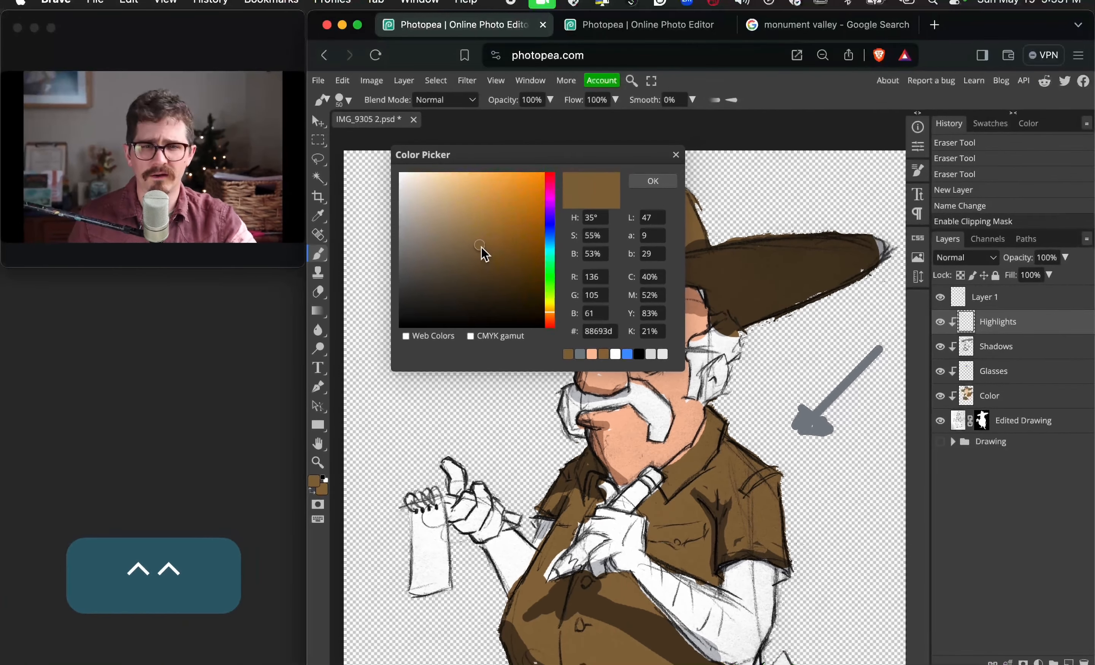
pyautogui.moveTo(481, 248); pyautogui.dragTo(473, 226)
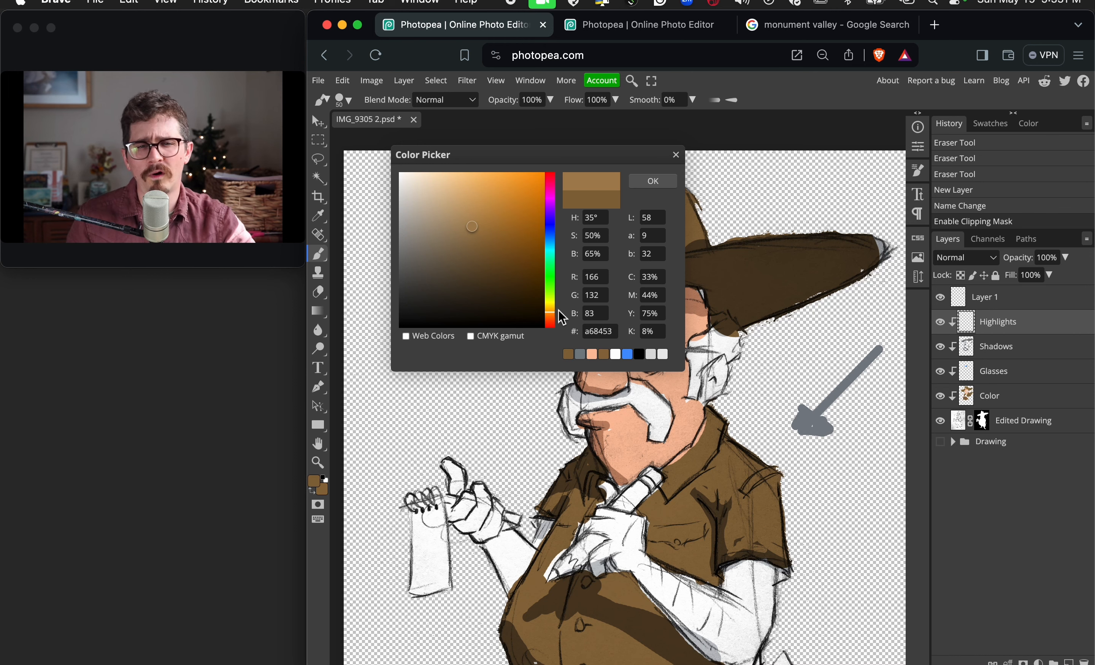
pyautogui.moveTo(555, 313); pyautogui.dragTo(551, 313)
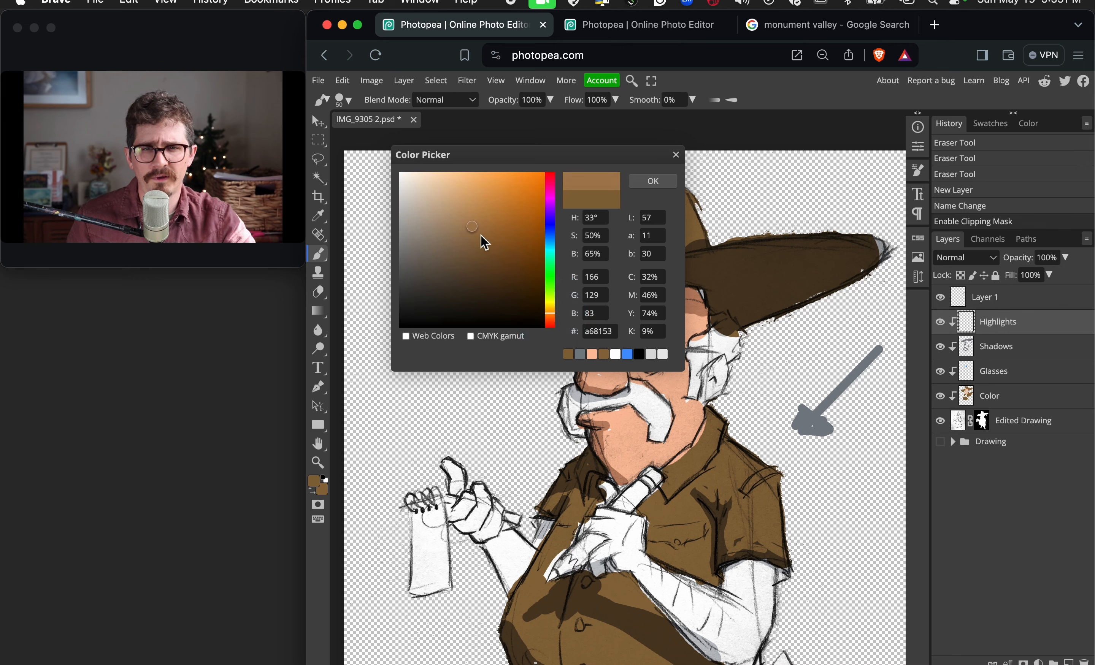
# Set the brush colour to golden brown ba8234, with hue 35°, saturation 72% and brightness 73%
pyautogui.click(466, 228)
pyautogui.moveTo(465, 229); pyautogui.dragTo(473, 228)
pyautogui.click(553, 313)
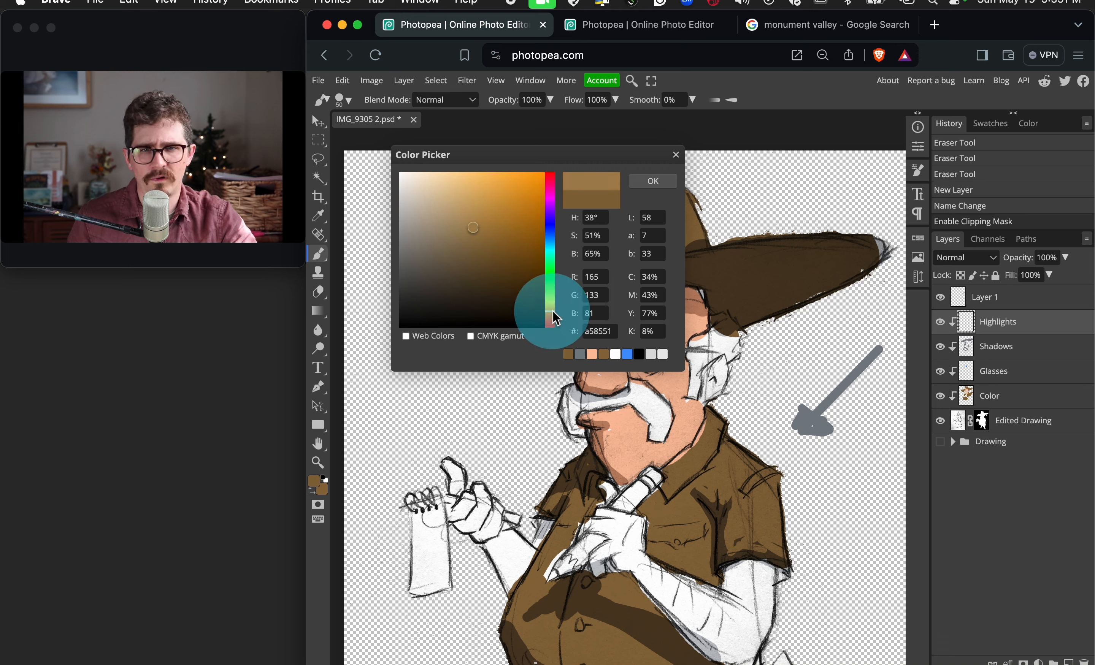
pyautogui.click(479, 248)
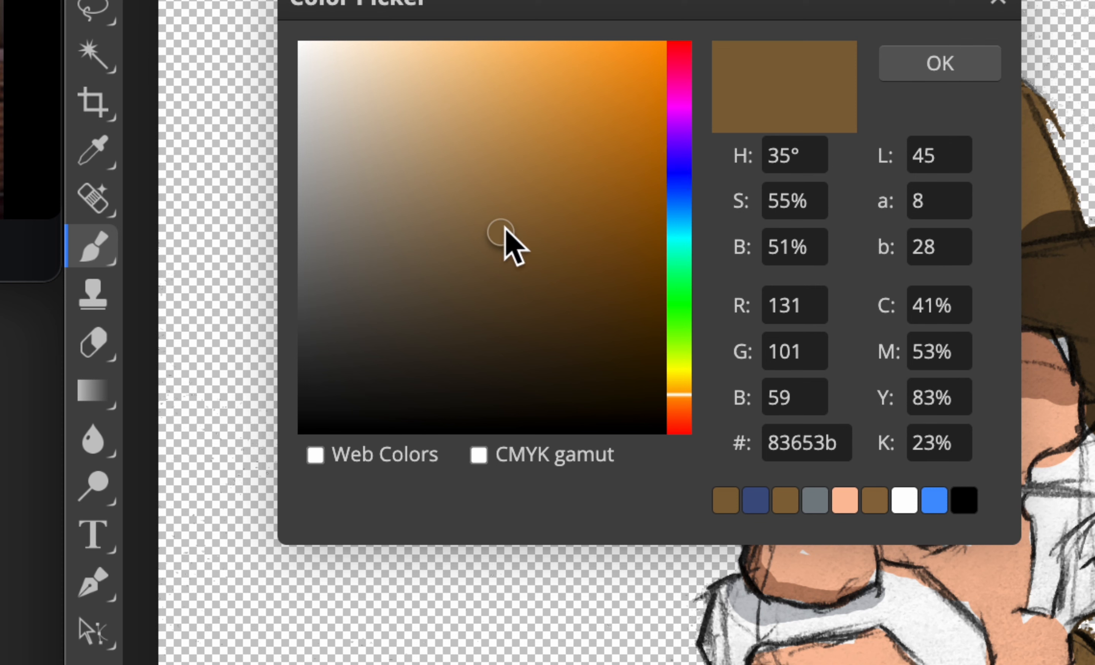
pyautogui.moveTo(504, 227)
pyautogui.mouseDown()
pyautogui.moveTo(543, 223)
pyautogui.moveTo(560, 237)
pyautogui.moveTo(564, 174)
pyautogui.mouseUp()
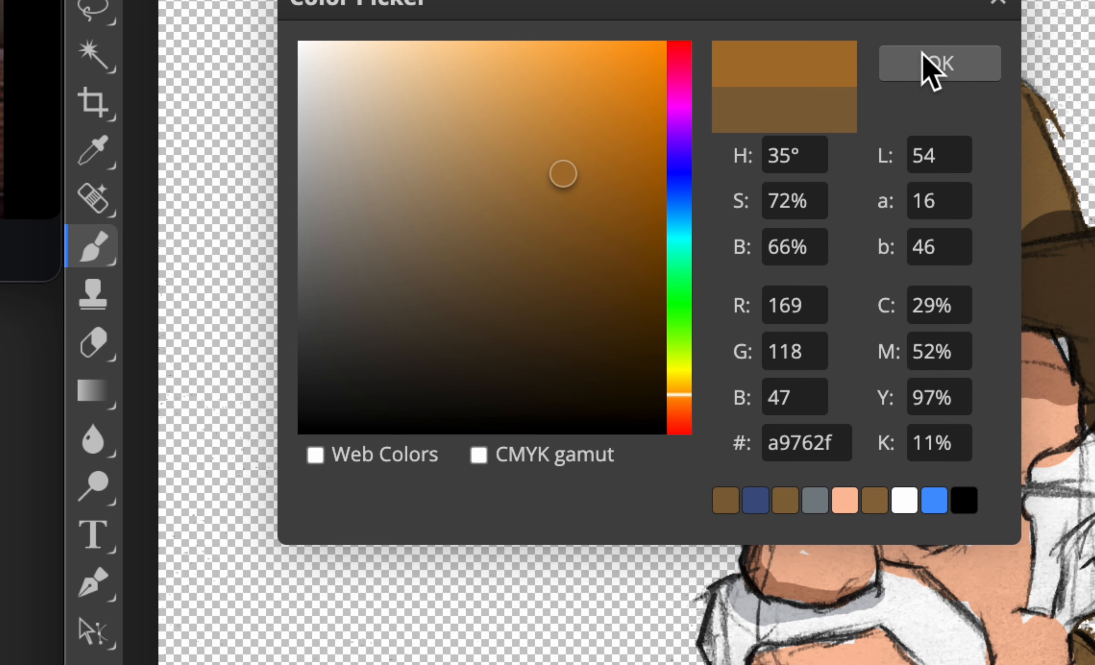
pyautogui.doubleClick(808, 245)
pyautogui.write('73')
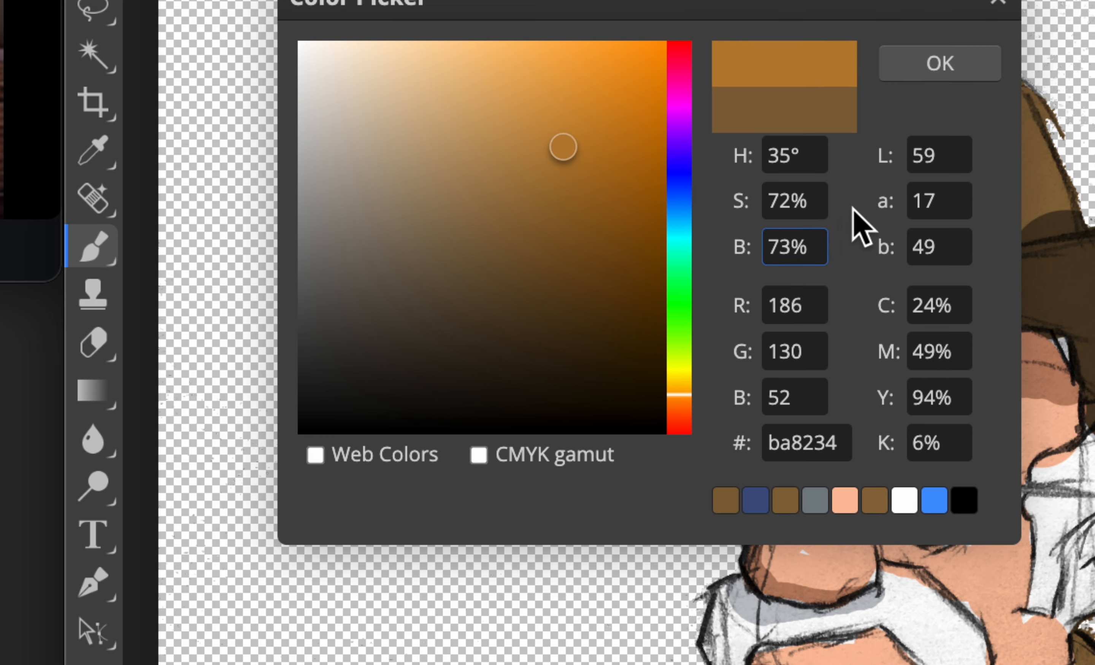
pyautogui.click(914, 67)
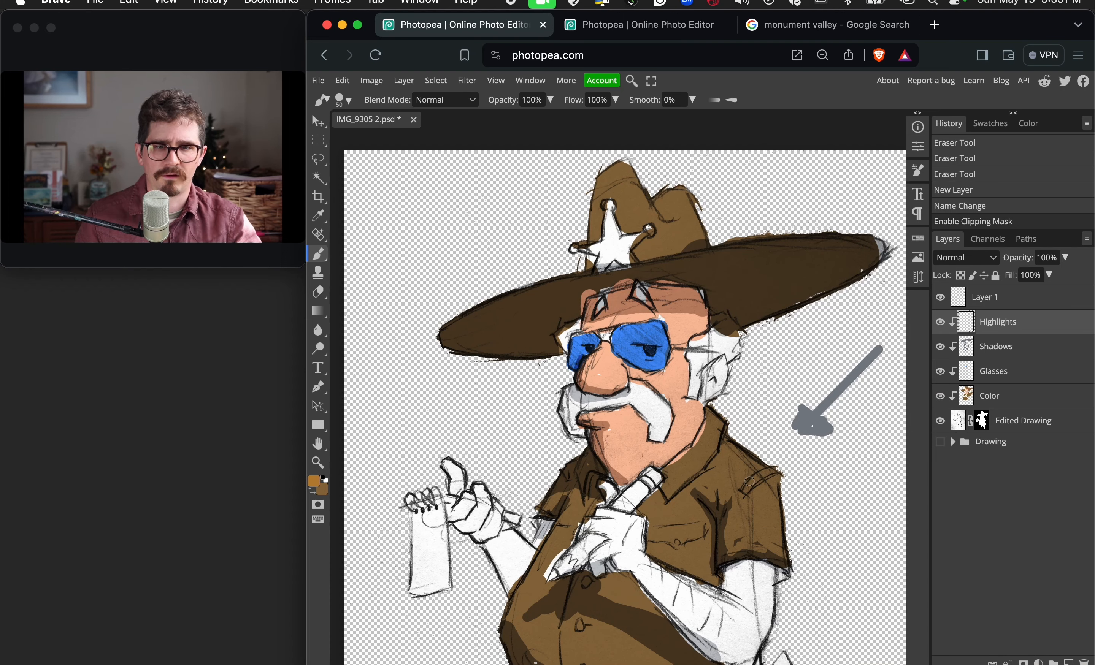
# Enlarge the brush to 100 and paint a broad highlight over the shirt's shoulder and down the sleeve on the Highlights layer
pyautogui.press(']')
pyautogui.press(']')
pyautogui.press(']')
pyautogui.press(']')
pyautogui.press(']')
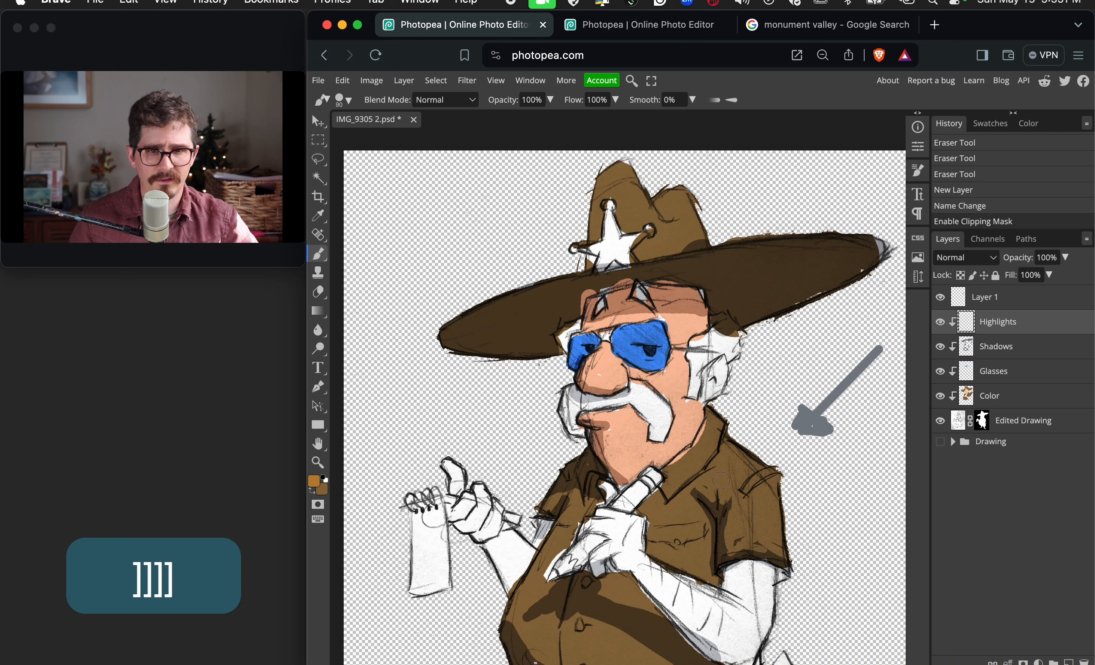
pyautogui.moveTo(729, 469)
pyautogui.mouseDown()
pyautogui.moveTo(759, 489)
pyautogui.moveTo(724, 446)
pyautogui.moveTo(758, 489)
pyautogui.mouseUp()
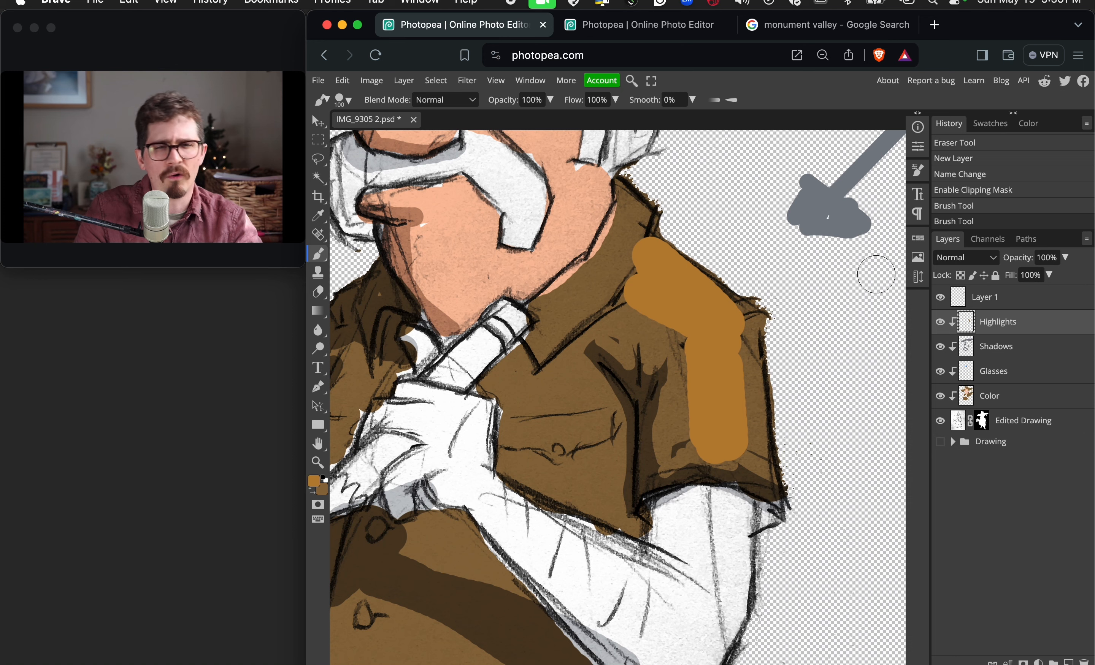
# Try Lighten, Screen, Color Dodge, Linear Dodge and Lighter Color as the Highlights layer's blend mode, finishing on Normal
pyautogui.click(967, 258)
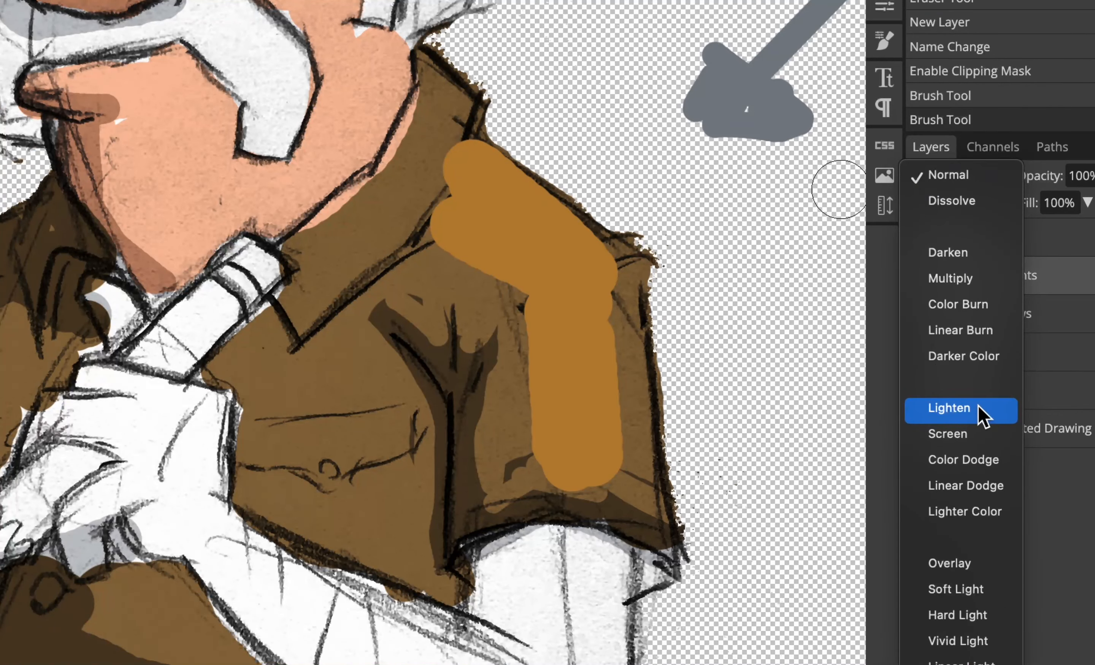
pyautogui.click(979, 409)
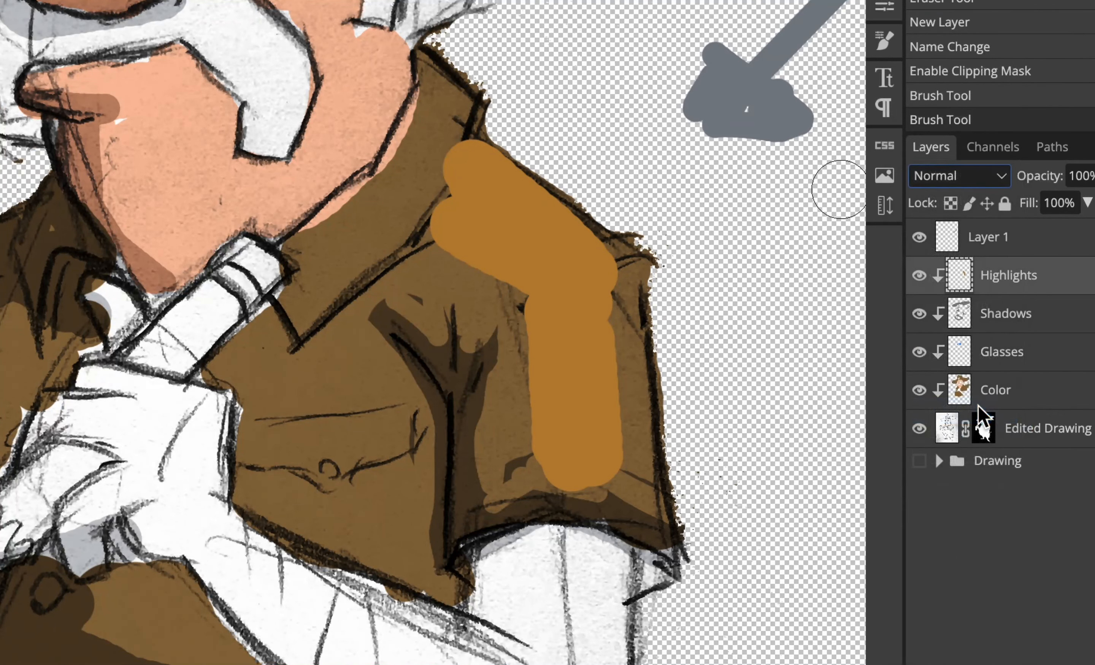
pyautogui.click(976, 176)
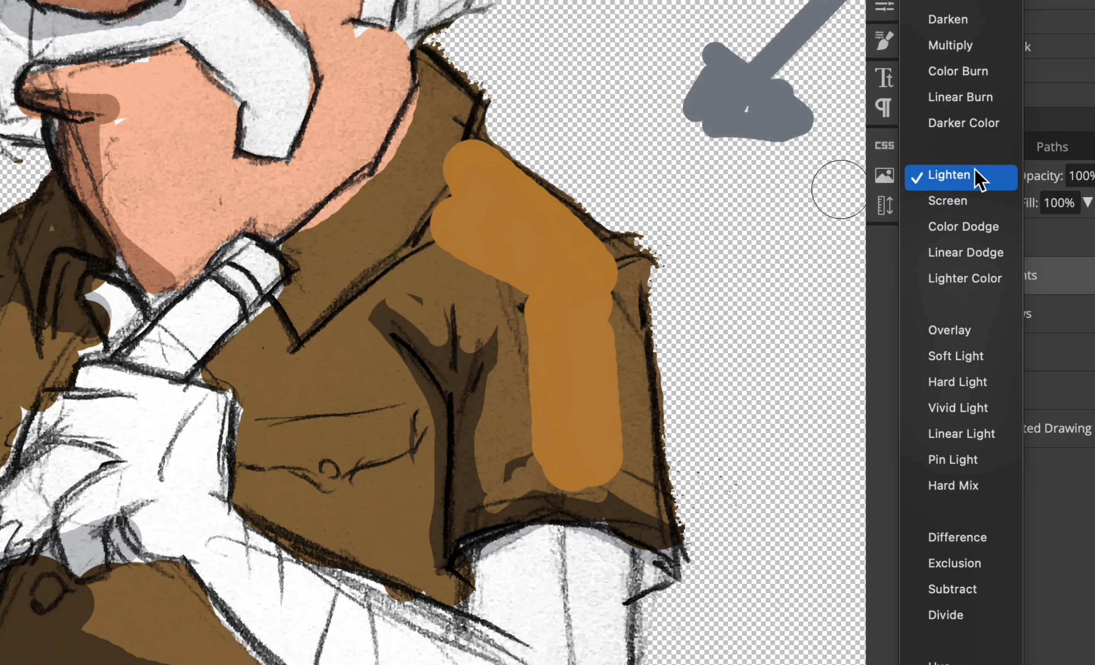
pyautogui.click(971, 201)
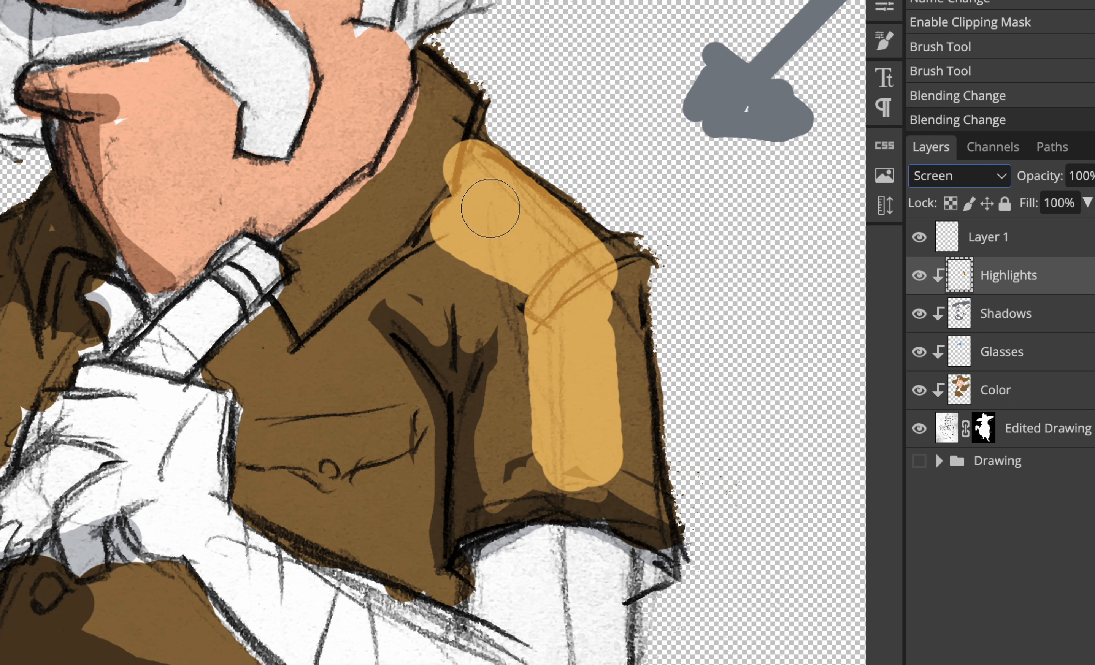
pyautogui.click(974, 180)
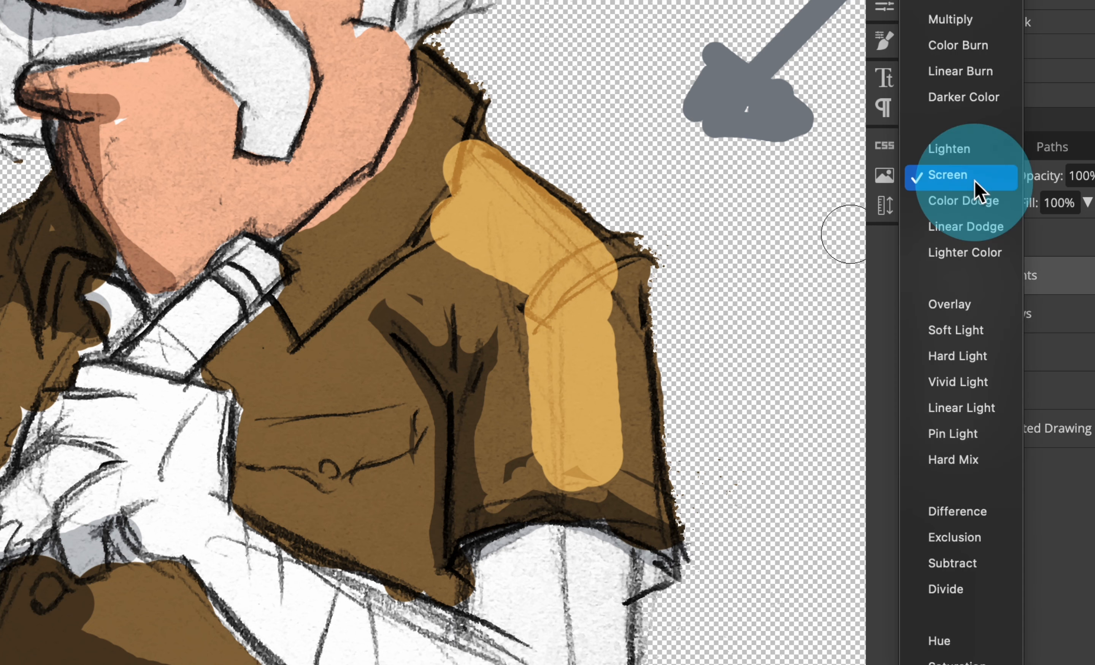
pyautogui.click(971, 201)
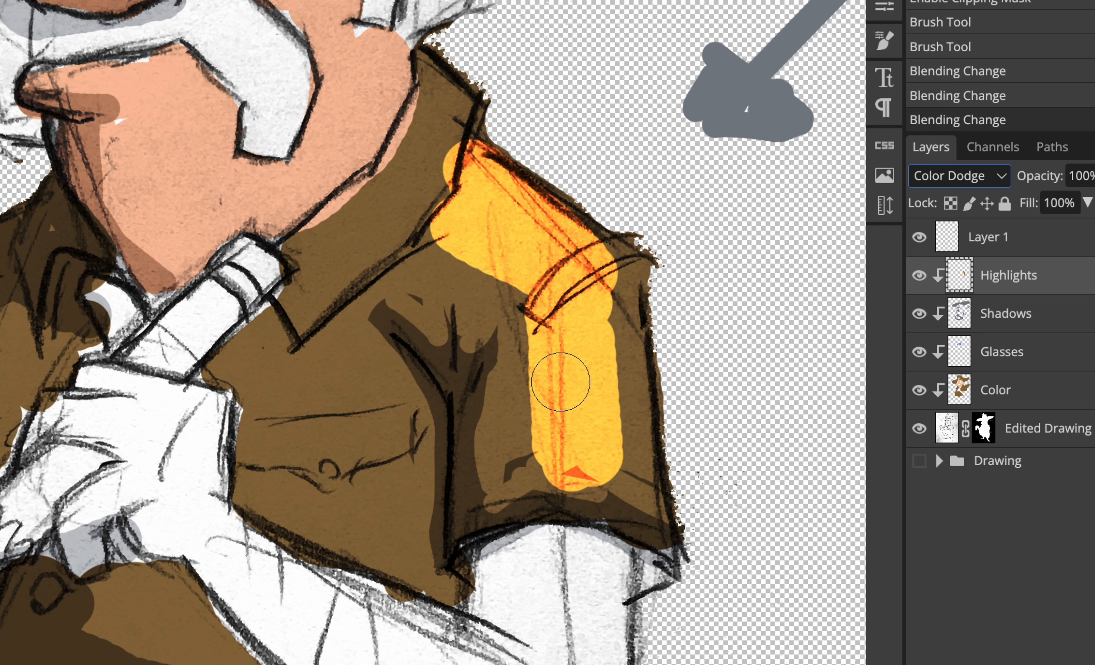
pyautogui.click(943, 182)
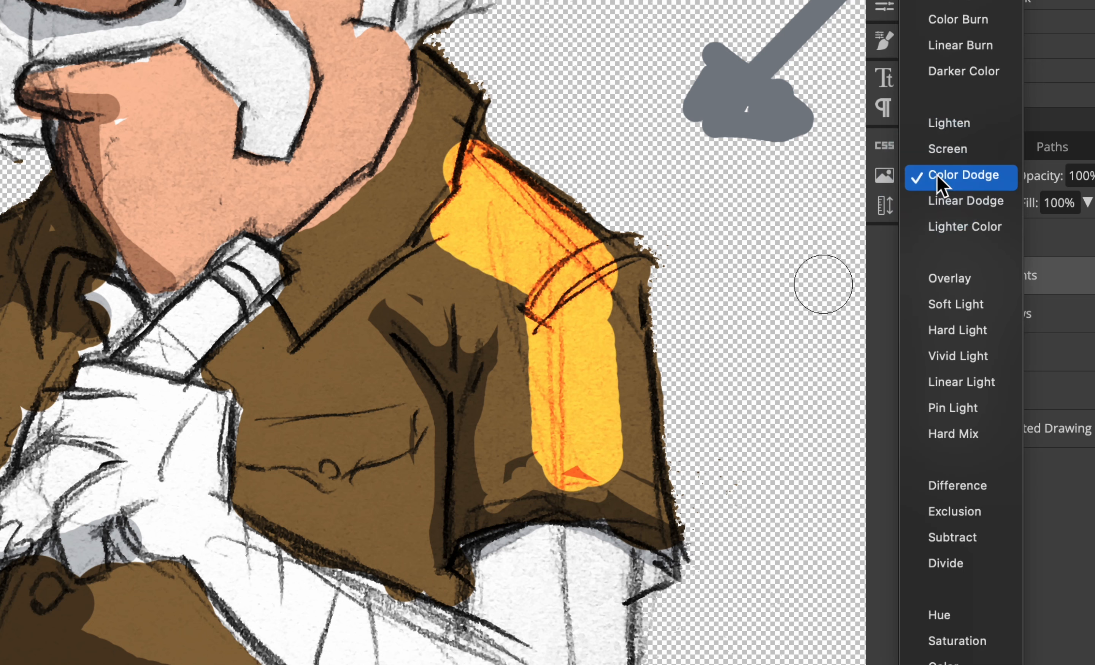
pyautogui.click(939, 203)
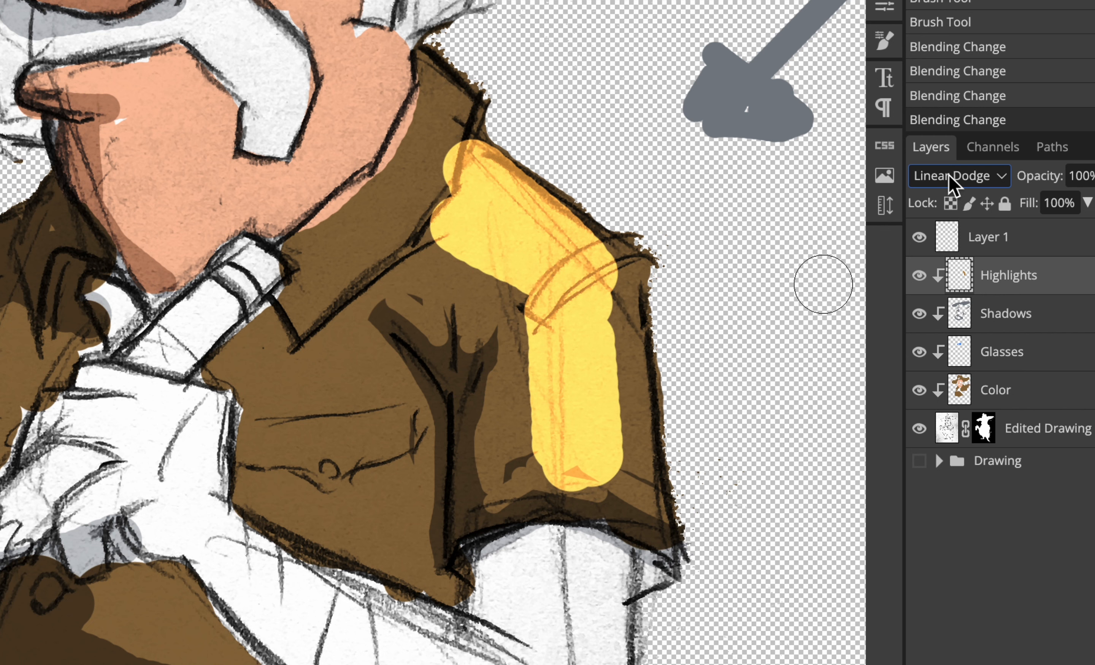
pyautogui.click(951, 179)
pyautogui.click(949, 205)
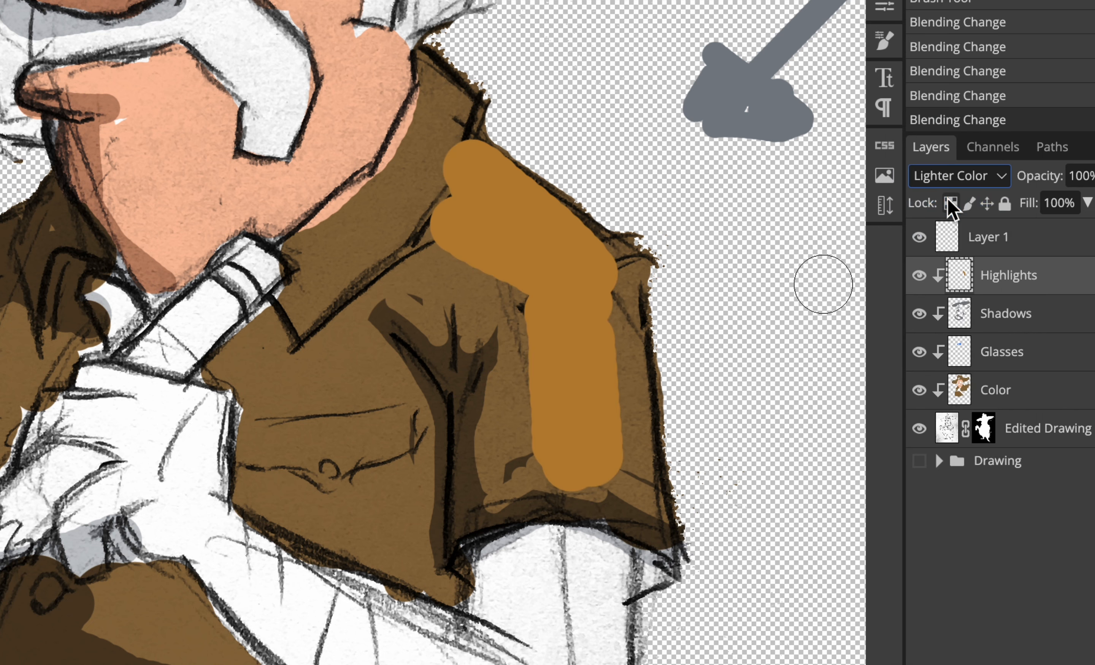
pyautogui.click(943, 175)
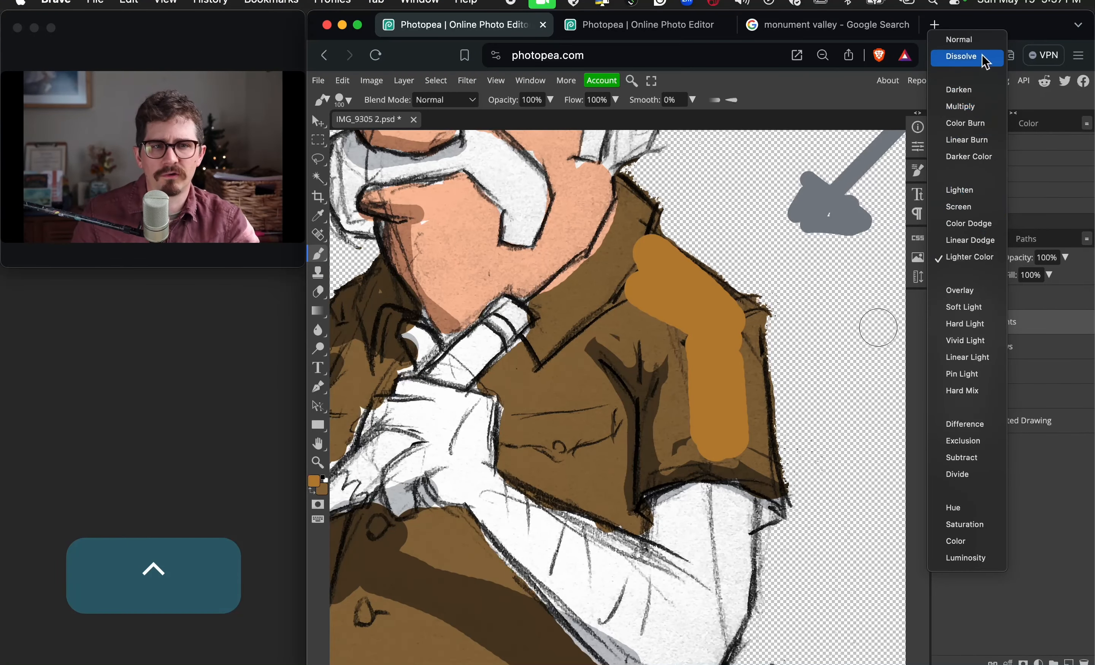
pyautogui.click(962, 40)
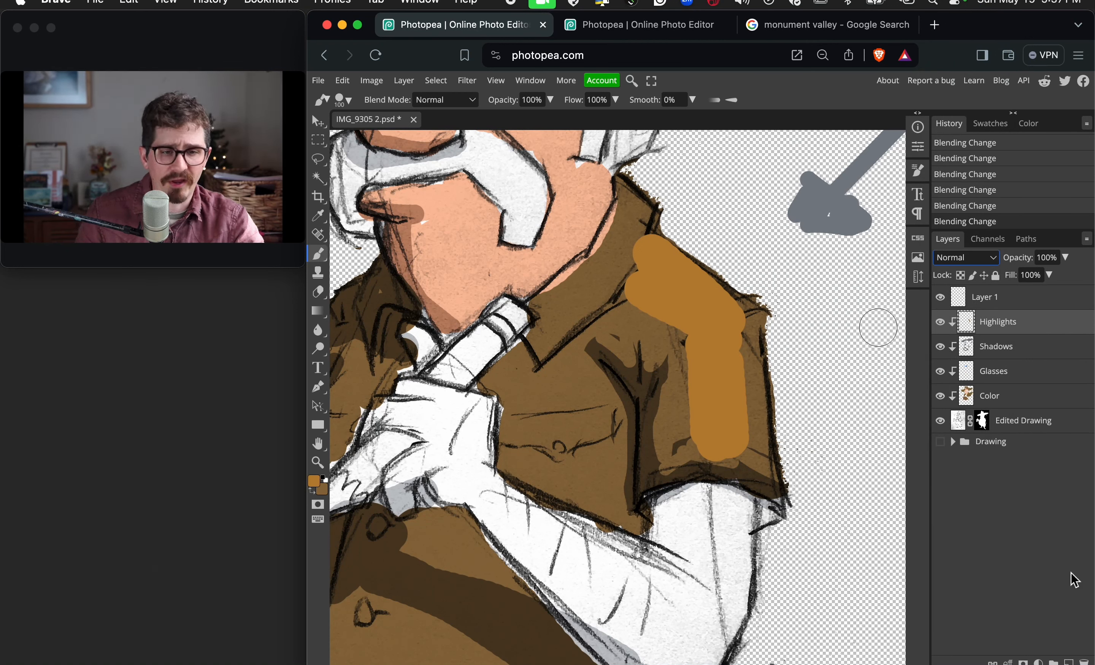
# Duplicate the Edited Drawing layer and move the original directly above the Highlights layer
pyautogui.click(1051, 424)
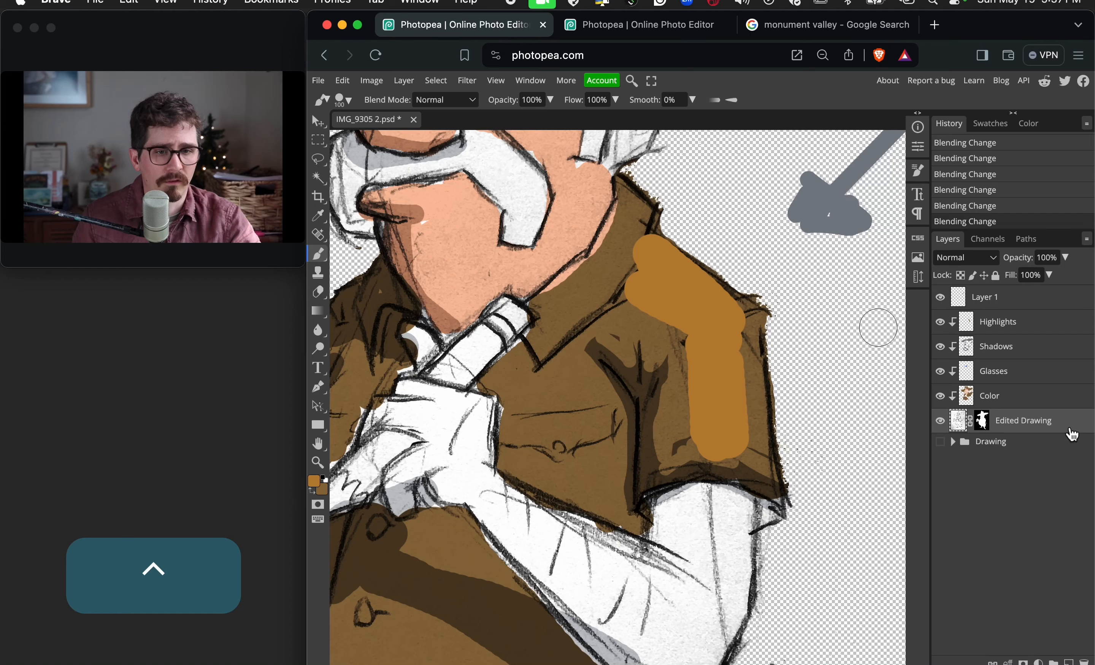
pyautogui.rightClick(1059, 425)
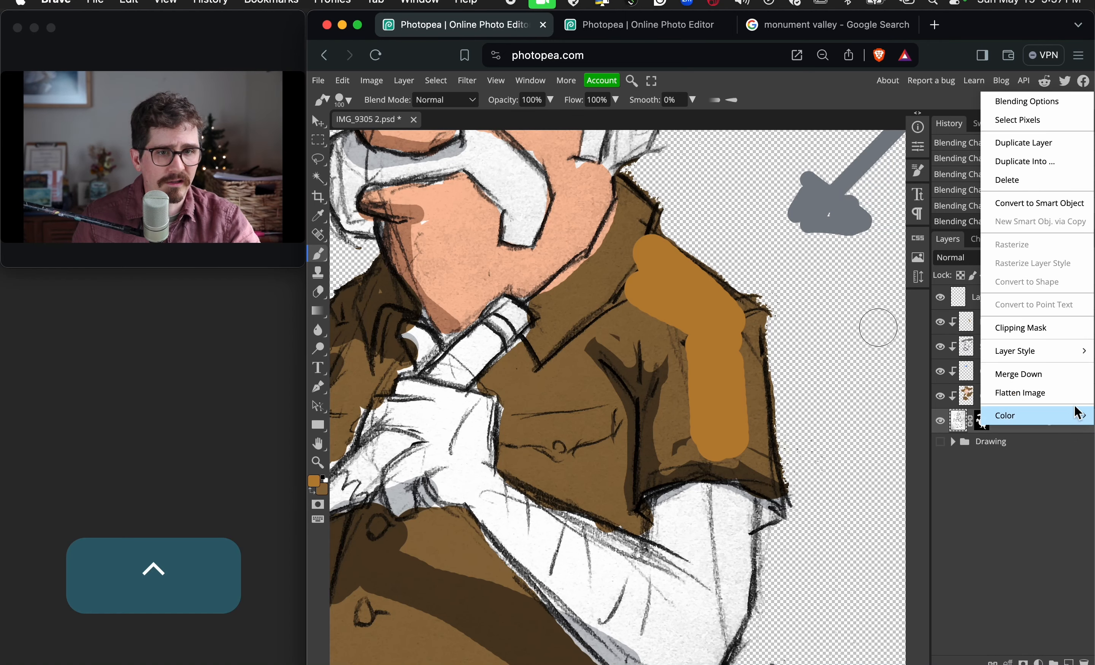
pyautogui.click(1076, 153)
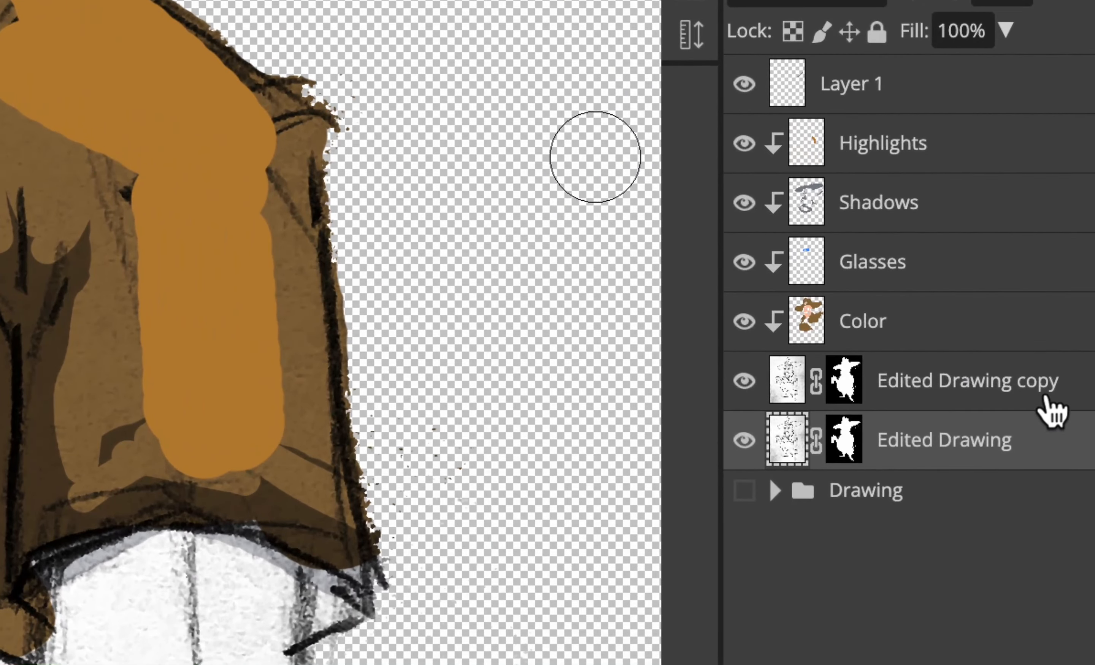
pyautogui.click(1067, 422)
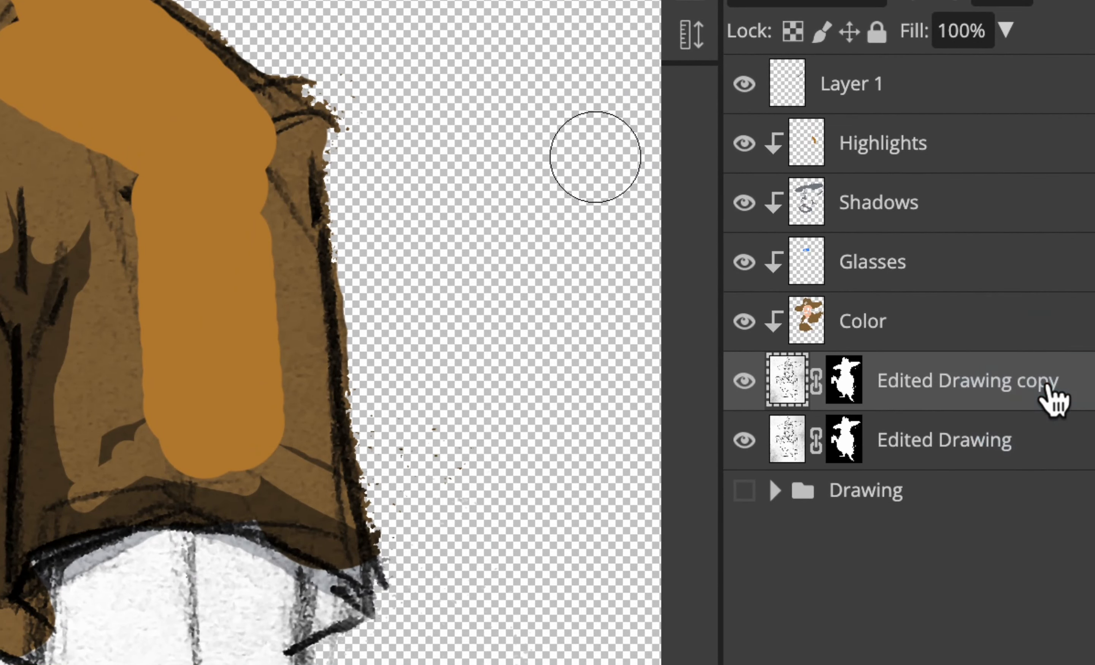
pyautogui.click(1035, 436)
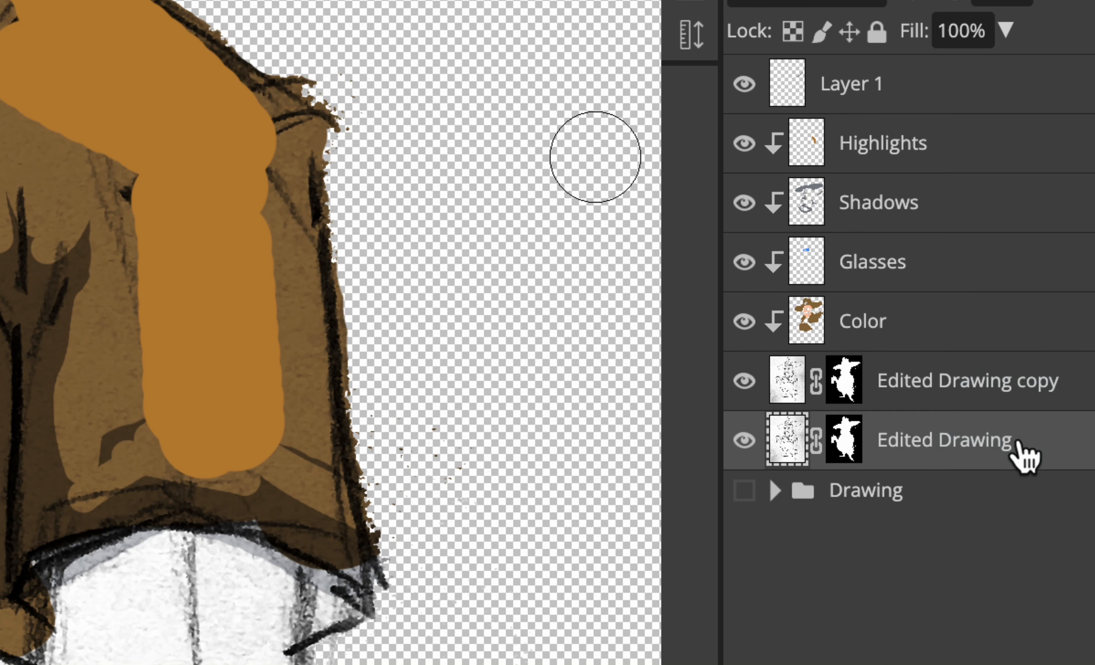
pyautogui.moveTo(1035, 436); pyautogui.dragTo(1020, 109)
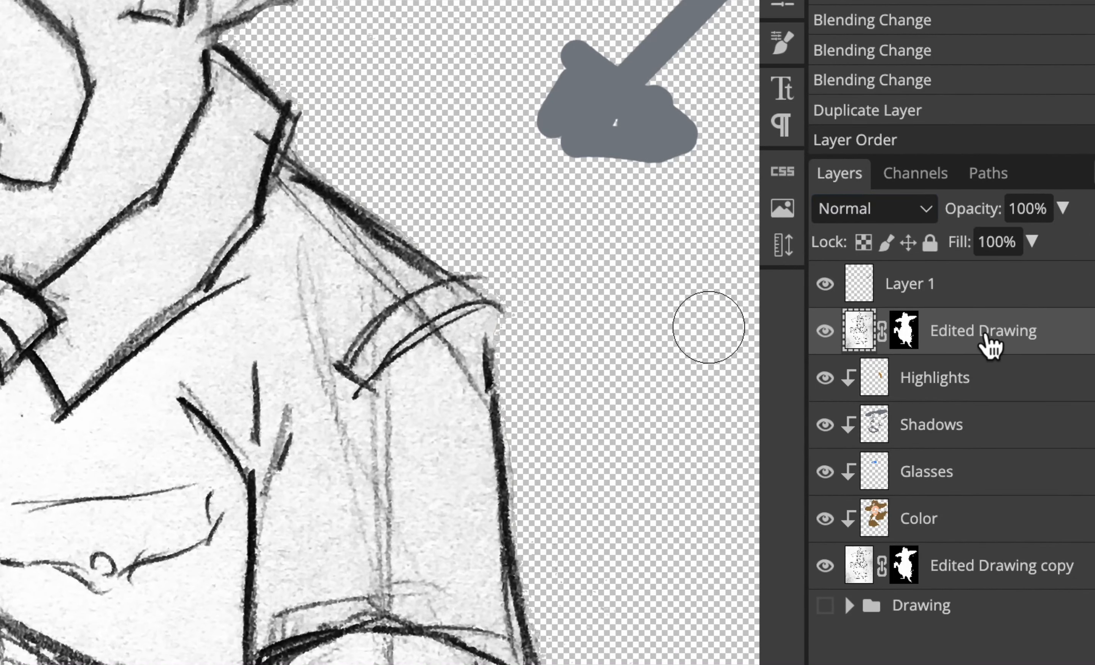
# Rename the Edited Drawing layer above Highlights as Edited Drawing Top
pyautogui.click(997, 334)
pyautogui.doubleClick(1000, 343)
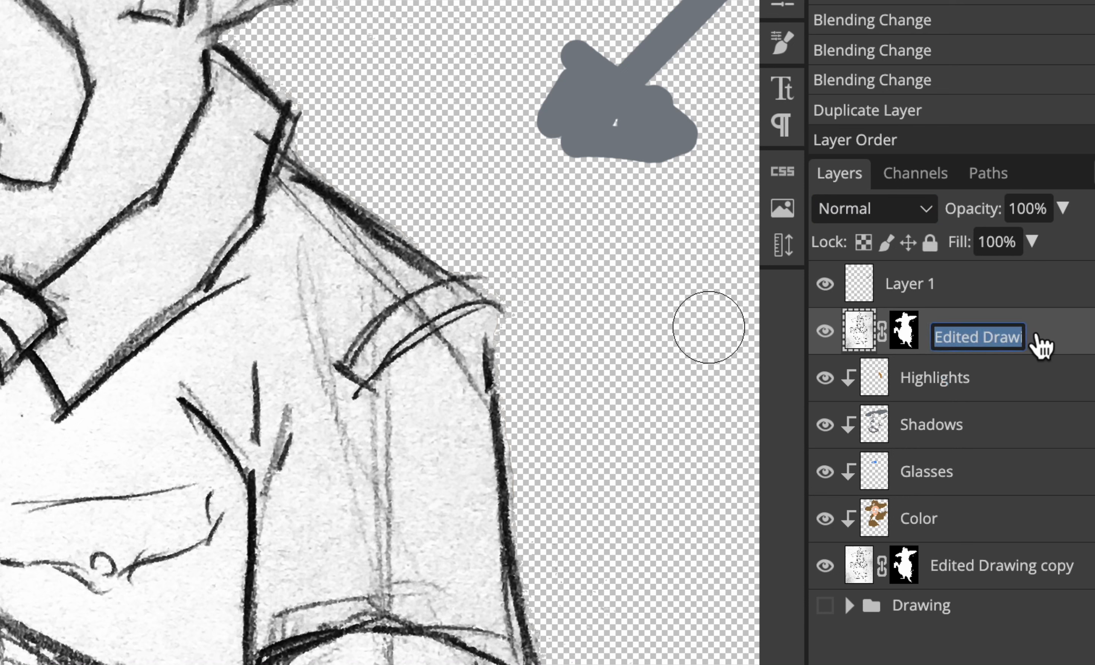
pyautogui.press('Right')
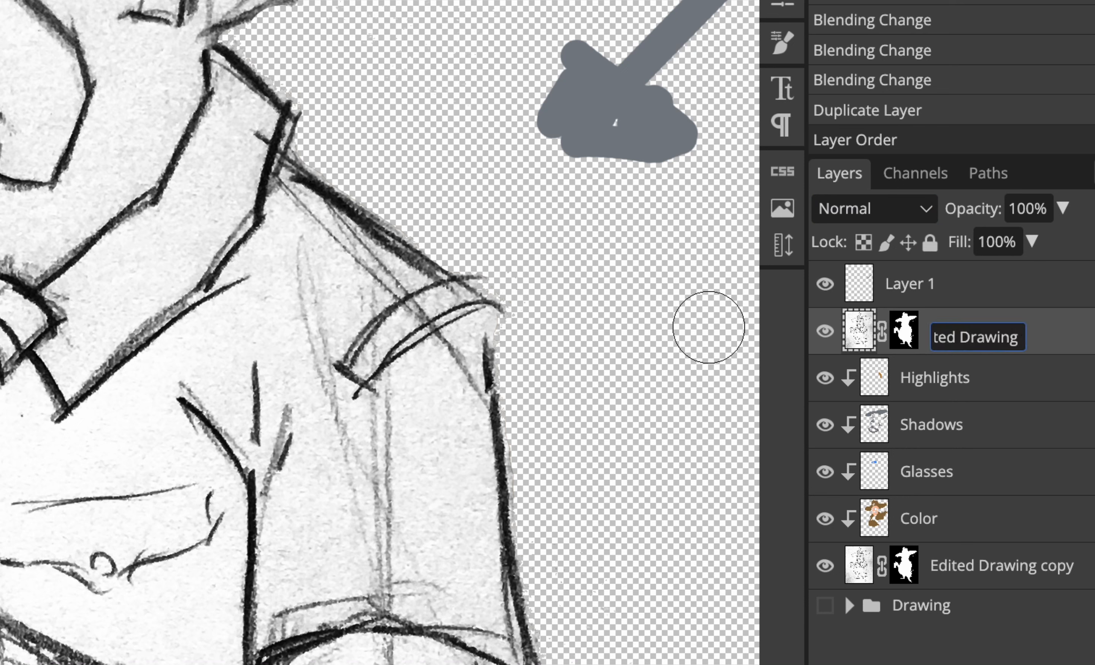
pyautogui.click(1014, 348)
pyautogui.write('Top')
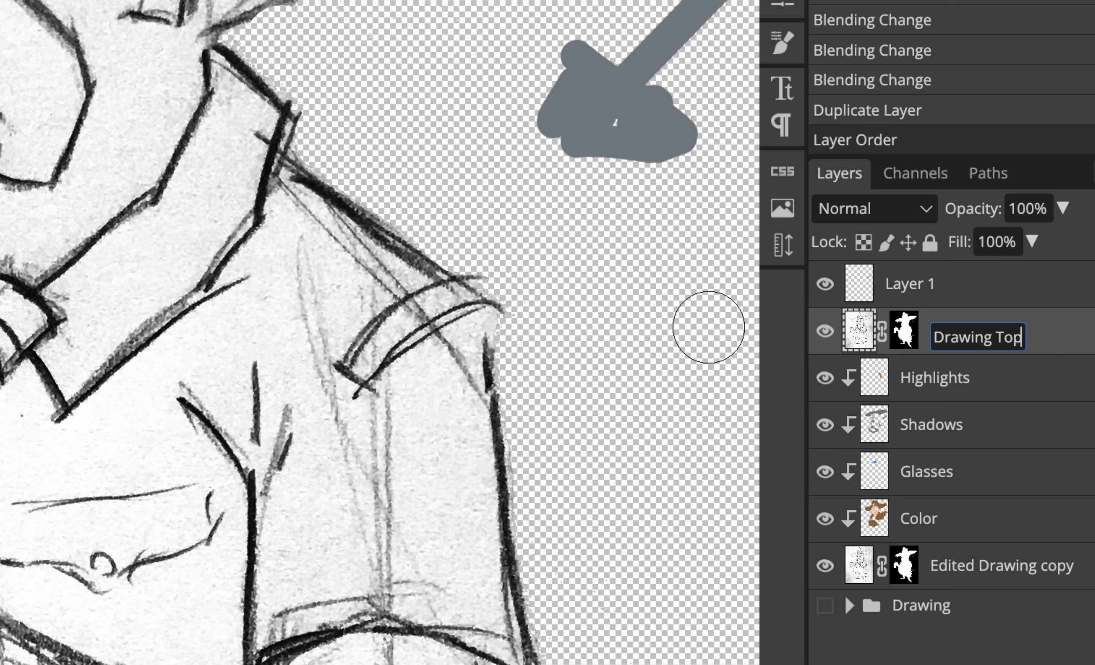
pyautogui.press('Return')
# Rename the duplicated drawing layer beneath Color as Edited Drawing Base
pyautogui.click(1061, 578)
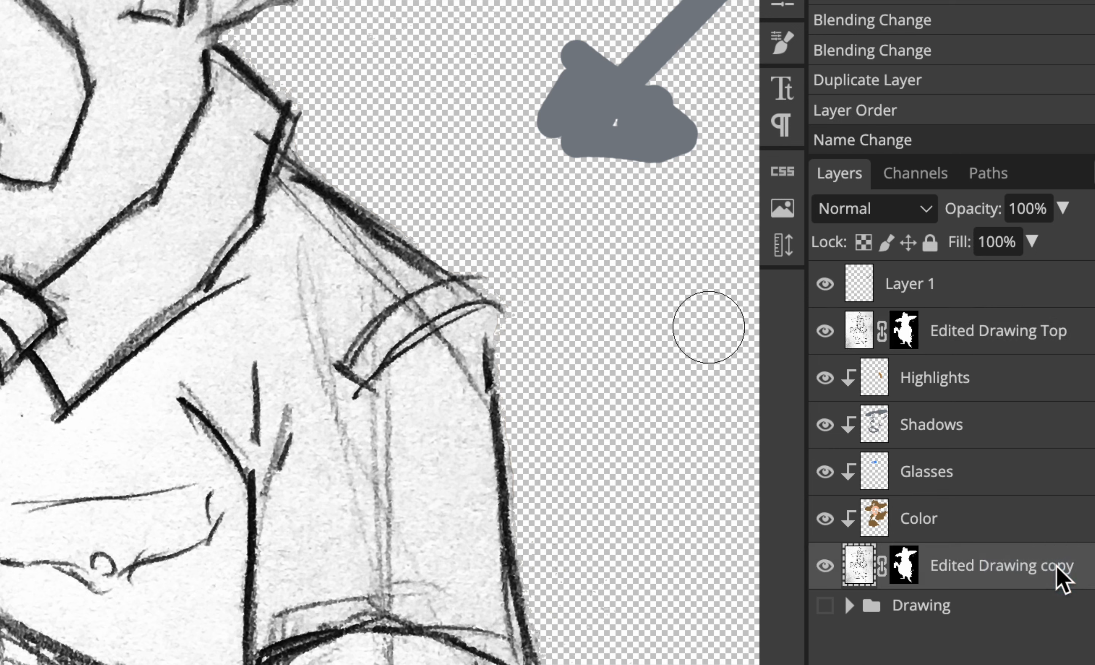
pyautogui.doubleClick(1062, 580)
pyautogui.press('Right')
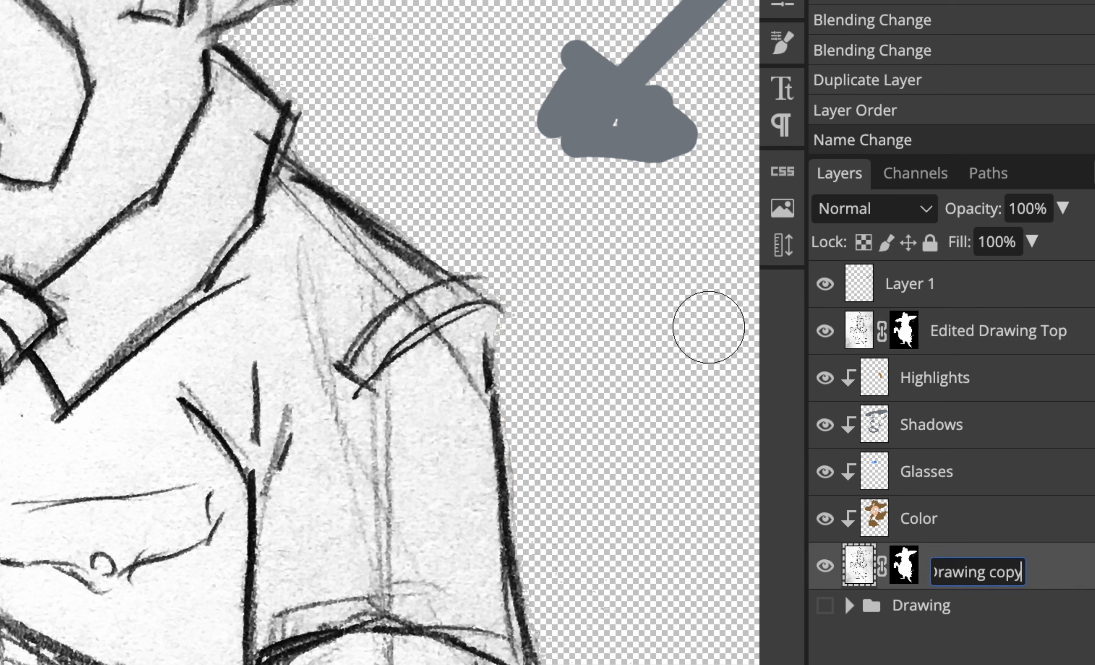
pyautogui.press('BackSpace')
pyautogui.press('BackSpace')
pyautogui.press('BackSpace')
pyautogui.press('BackSpace')
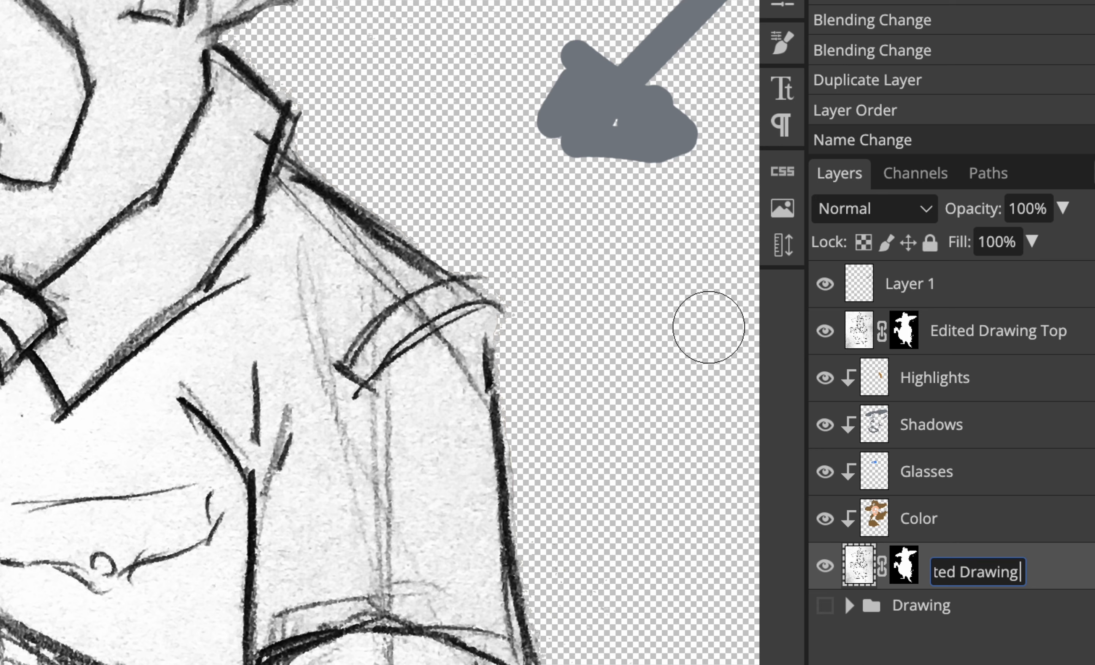
pyautogui.write('Base')
pyautogui.press('Return')
# Set the Edited Drawing Top layer's blend mode to Multiply
pyautogui.click(1025, 332)
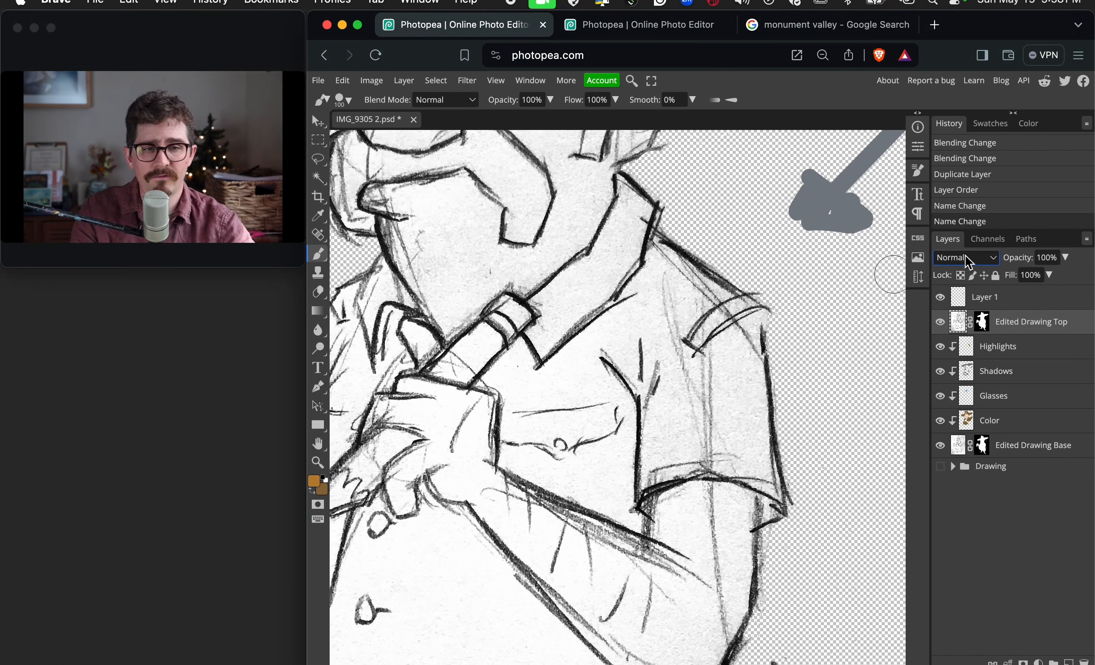
pyautogui.click(967, 258)
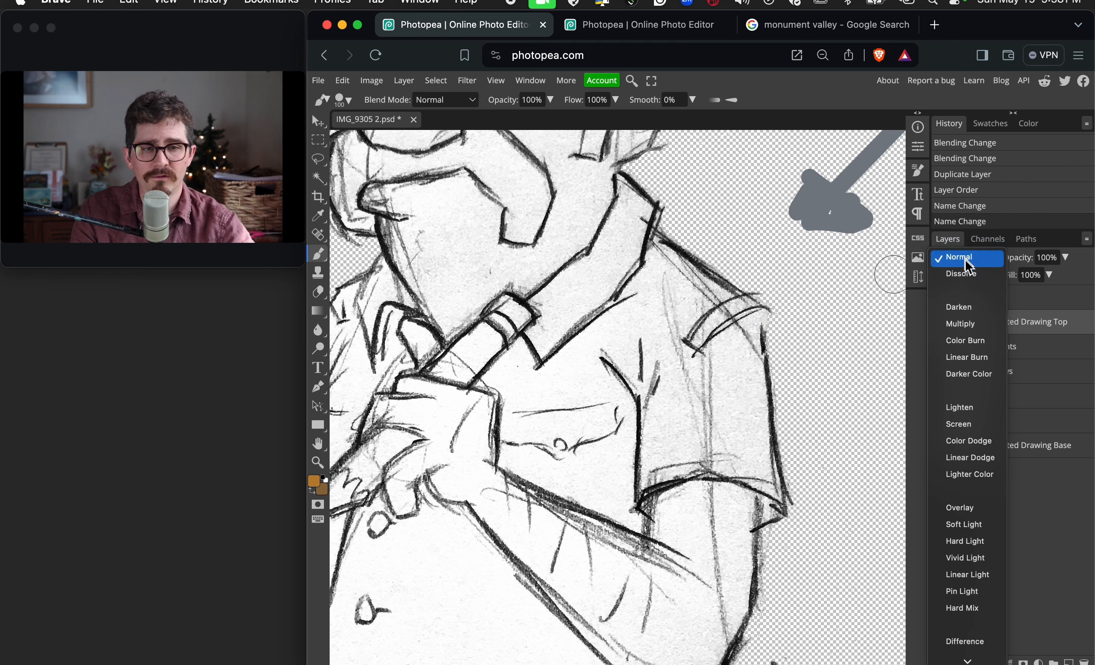
pyautogui.click(969, 325)
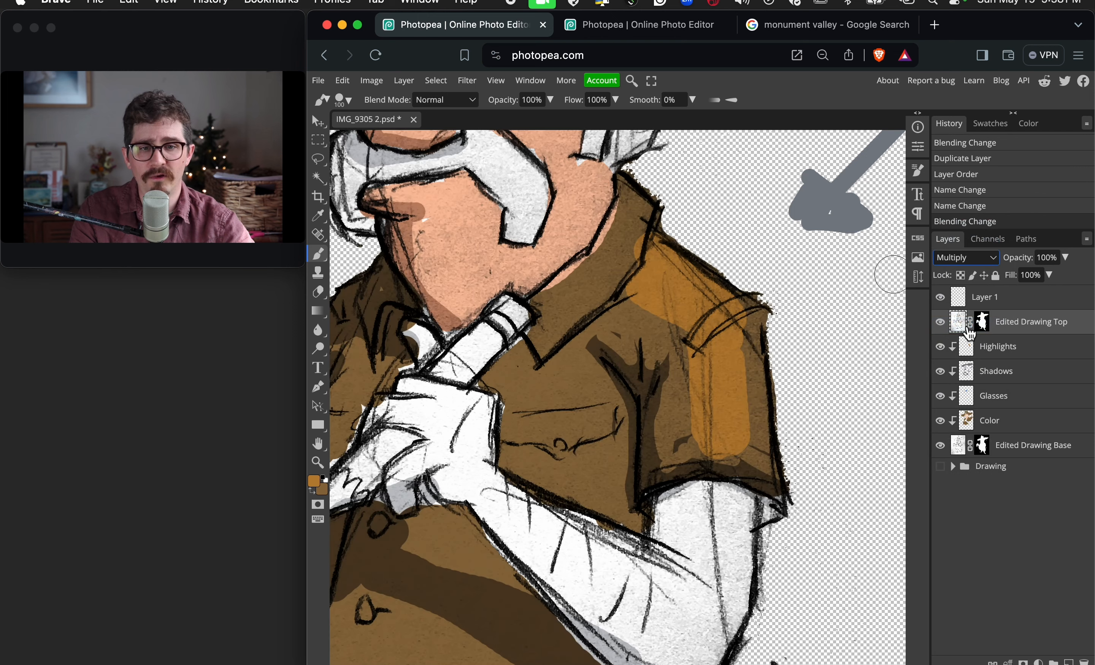
# Select the Highlights layer and toggle its visibility off and on to compare the artwork with and without the highlights
pyautogui.click(969, 357)
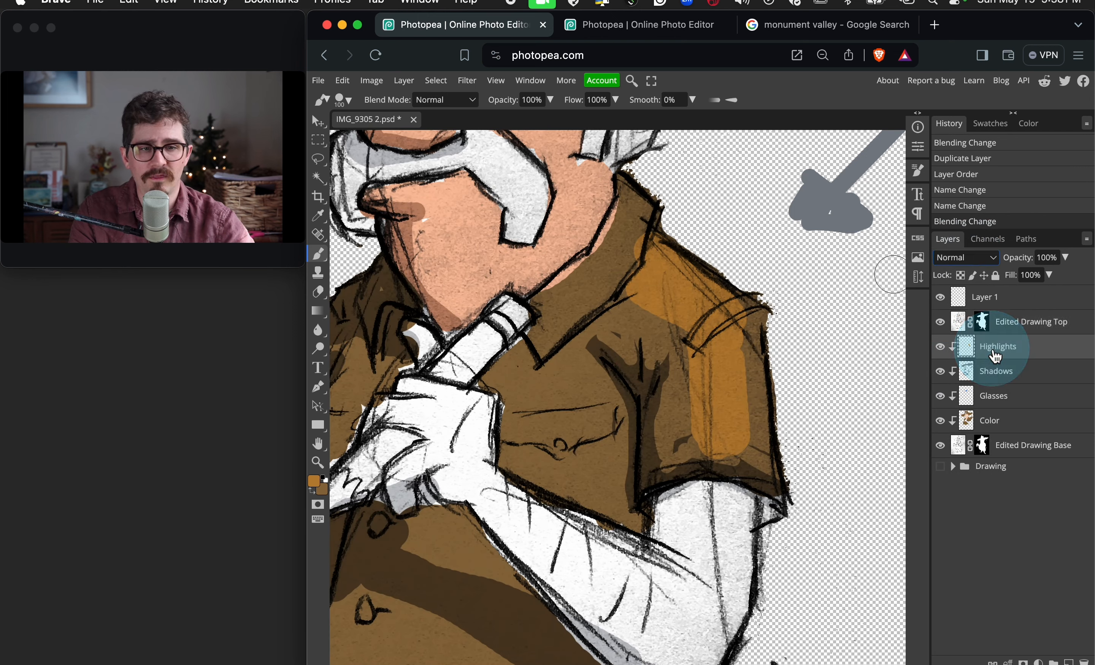
pyautogui.click(946, 352)
pyautogui.click(946, 352)
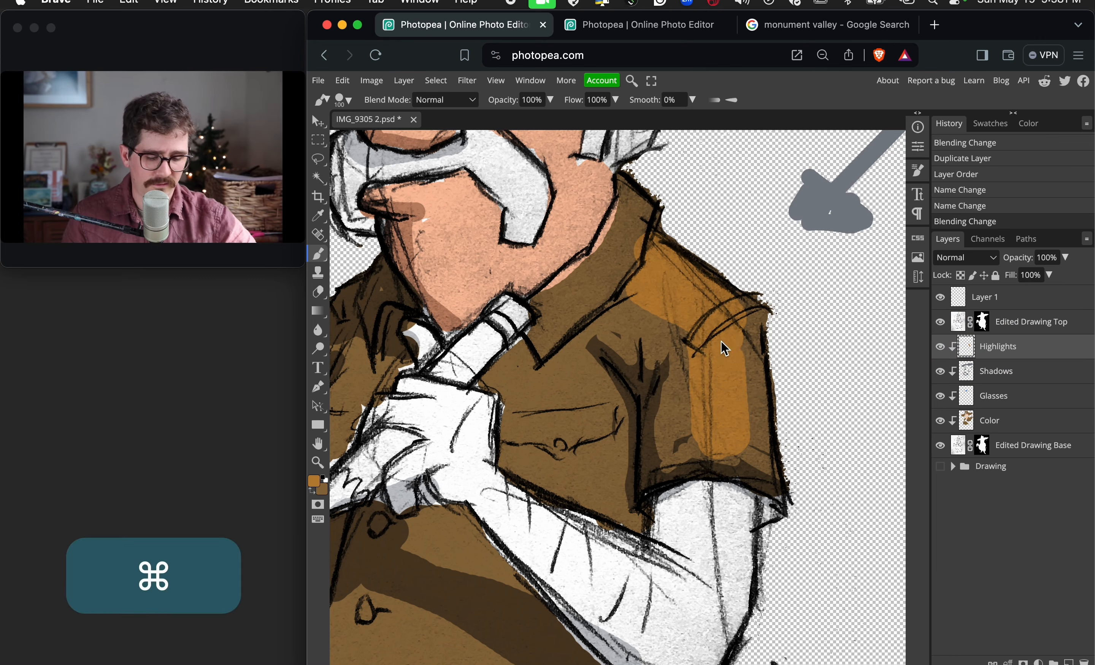
# Extend the orange-brown highlight on the Highlights layer across the shirt collar, shoulder and outer sleeve, undoing the stroke that reaches the arm
pyautogui.press('super+minus')
pyautogui.press('super+minus')
pyautogui.press('super+equal')
pyautogui.press('super+equal')
pyautogui.press('super+equal')
pyautogui.press('super+equal')
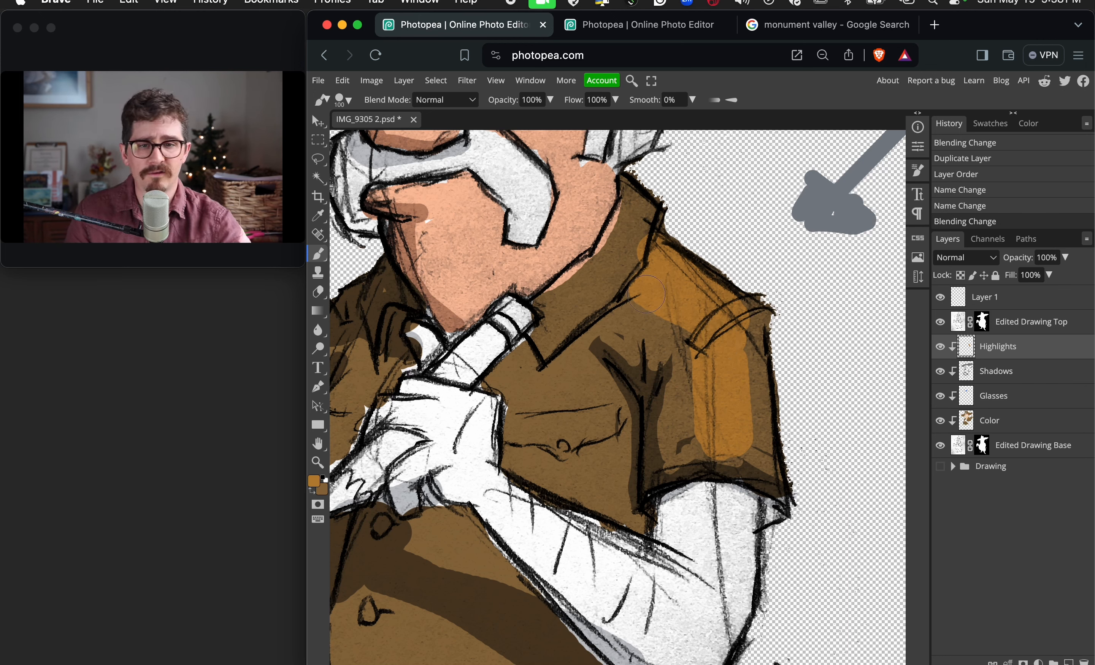
pyautogui.moveTo(647, 203)
pyautogui.mouseDown()
pyautogui.moveTo(546, 323)
pyautogui.moveTo(606, 293)
pyautogui.moveTo(574, 330)
pyautogui.mouseUp()
pyautogui.moveTo(680, 322)
pyautogui.mouseDown()
pyautogui.moveTo(709, 337)
pyautogui.moveTo(772, 435)
pyautogui.moveTo(774, 466)
pyautogui.mouseUp()
pyautogui.moveTo(769, 476); pyautogui.dragTo(745, 269)
pyautogui.moveTo(628, 305)
pyautogui.mouseDown()
pyautogui.moveTo(708, 365)
pyautogui.moveTo(708, 501)
pyautogui.mouseUp()
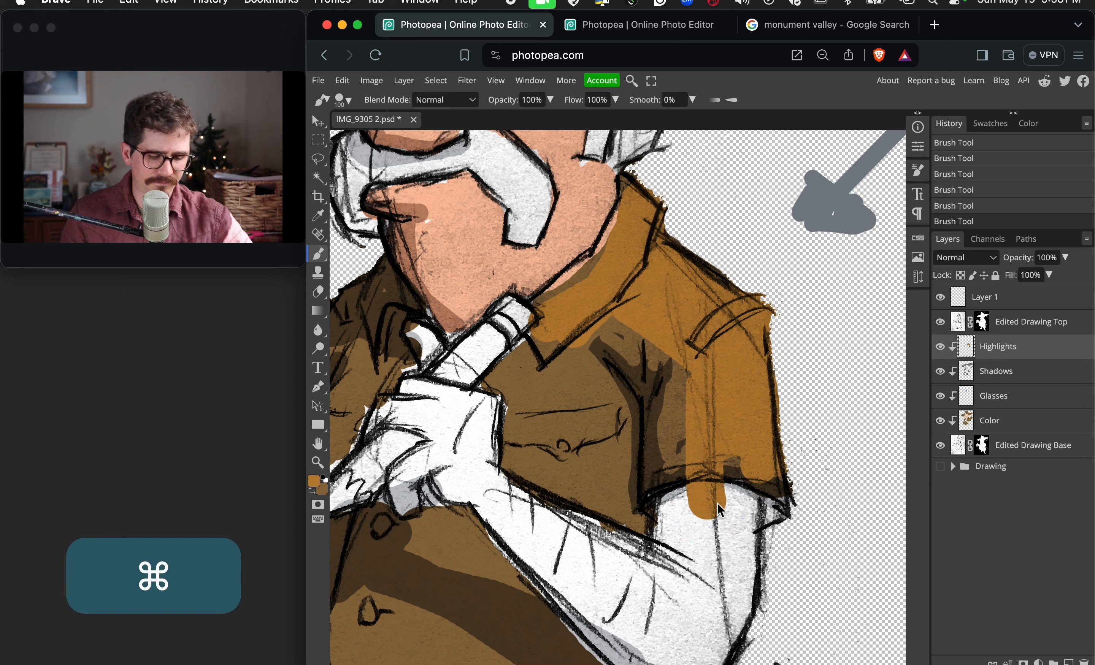
pyautogui.press('super+z')
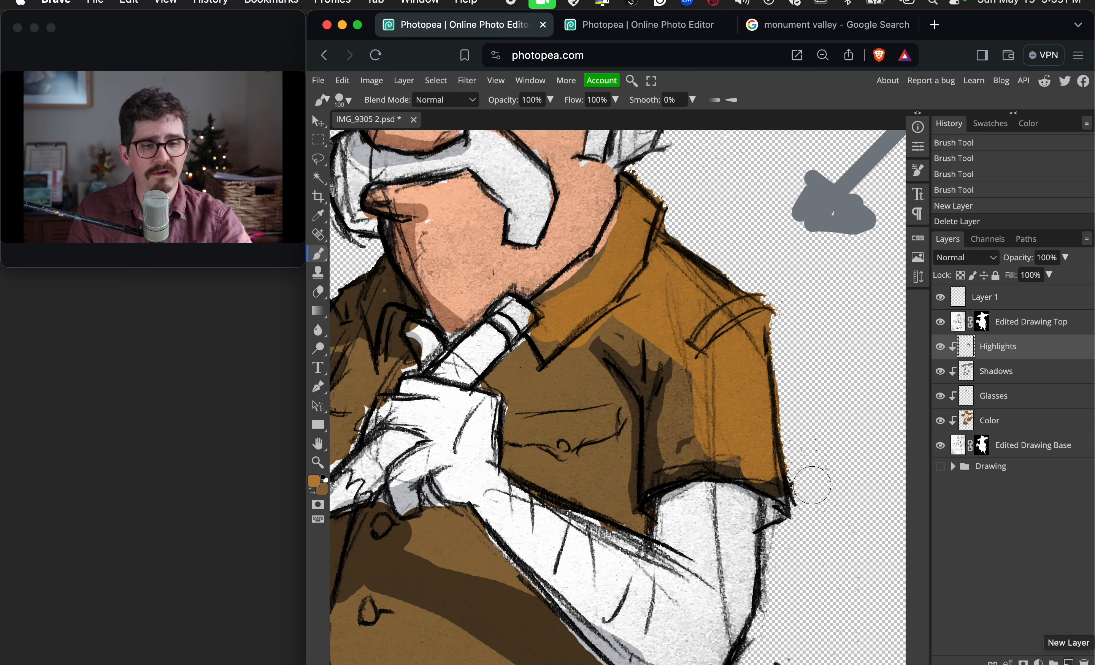
# Add a layer named Blending above Highlights and turn it into a clipping mask
pyautogui.click(1068, 662)
pyautogui.doubleClick(1000, 357)
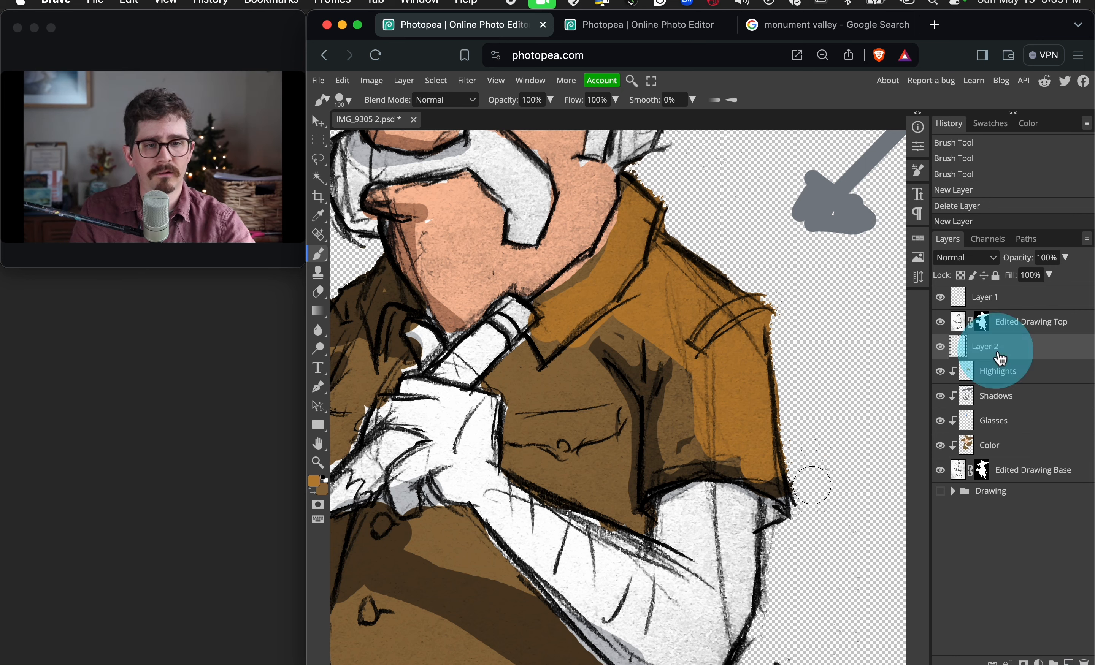
pyautogui.write('Blending')
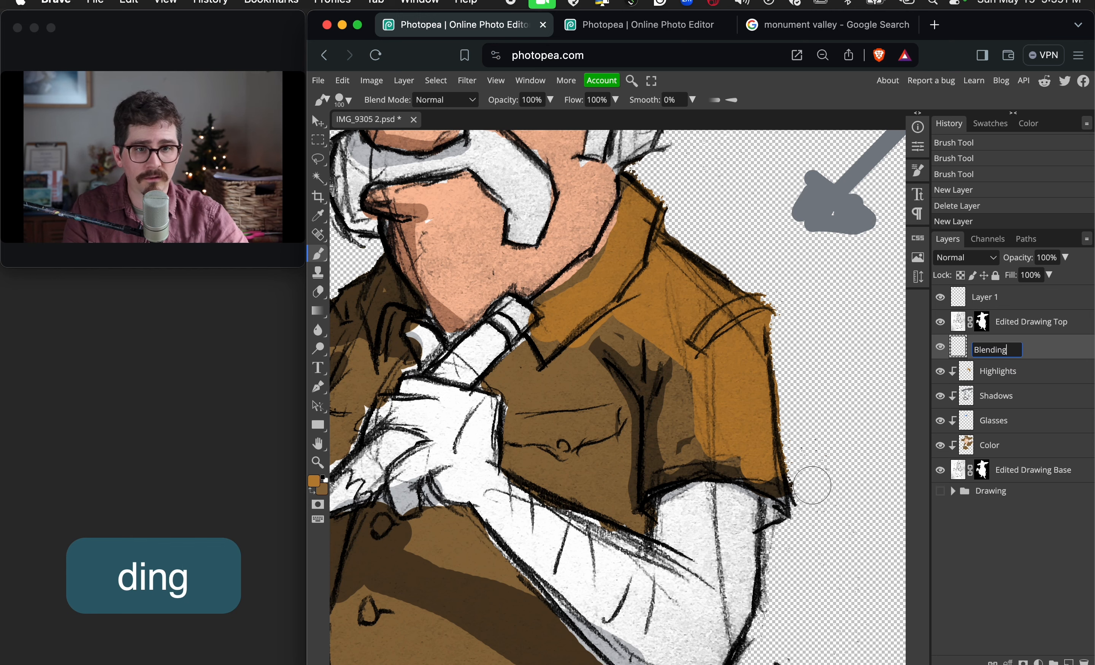
pyautogui.press('Return')
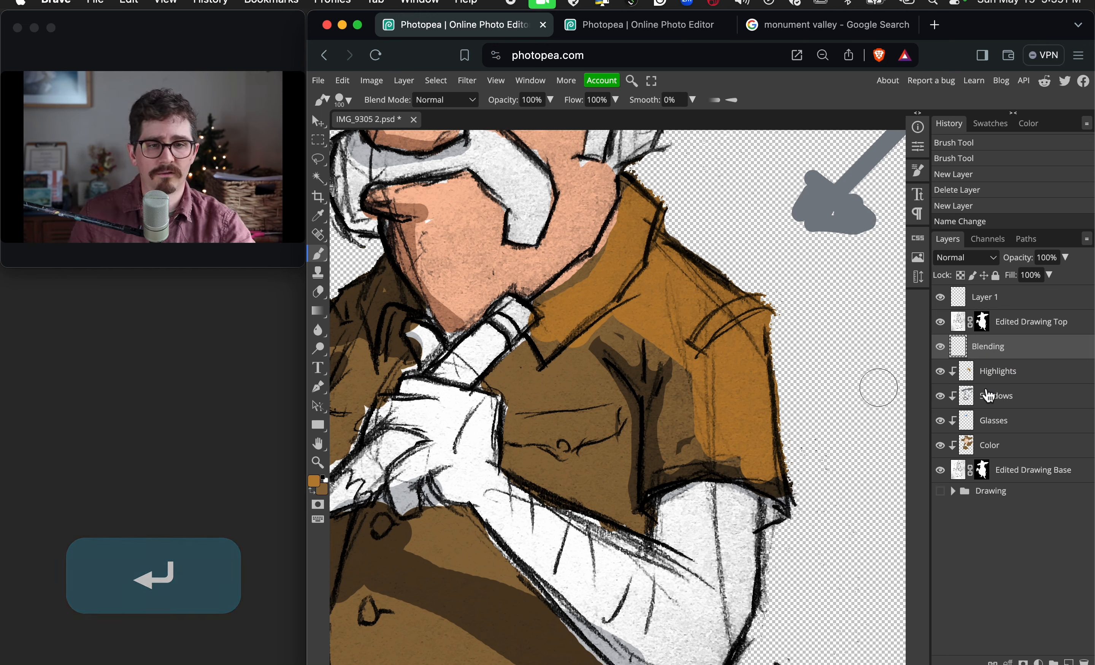
pyautogui.rightClick(1015, 355)
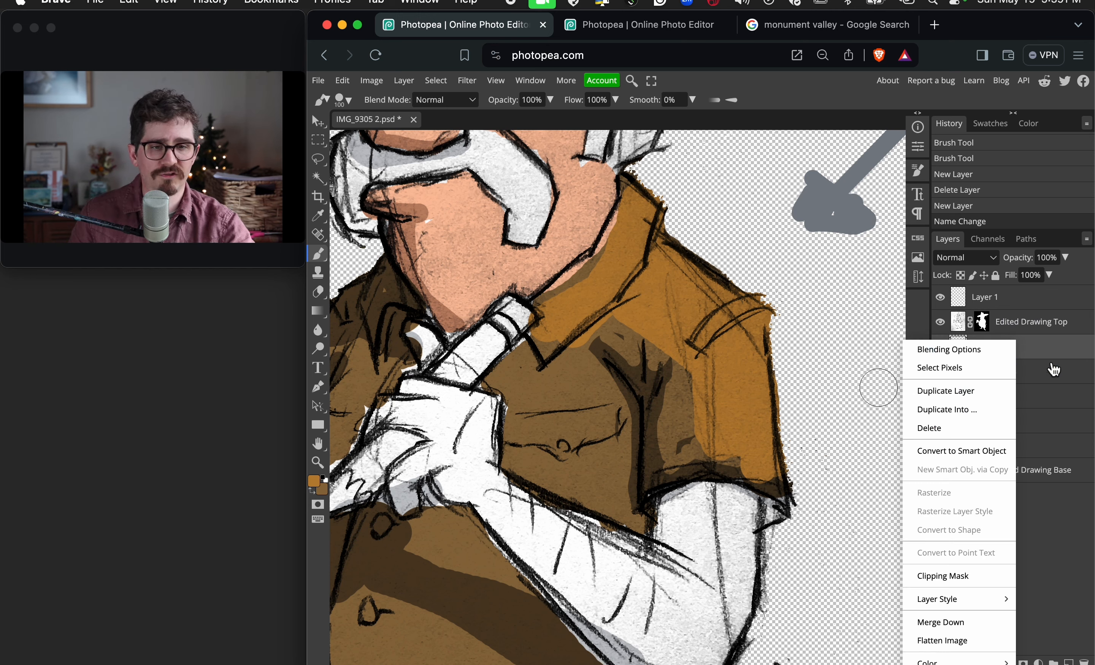
pyautogui.click(1073, 350)
pyautogui.rightClick(1070, 352)
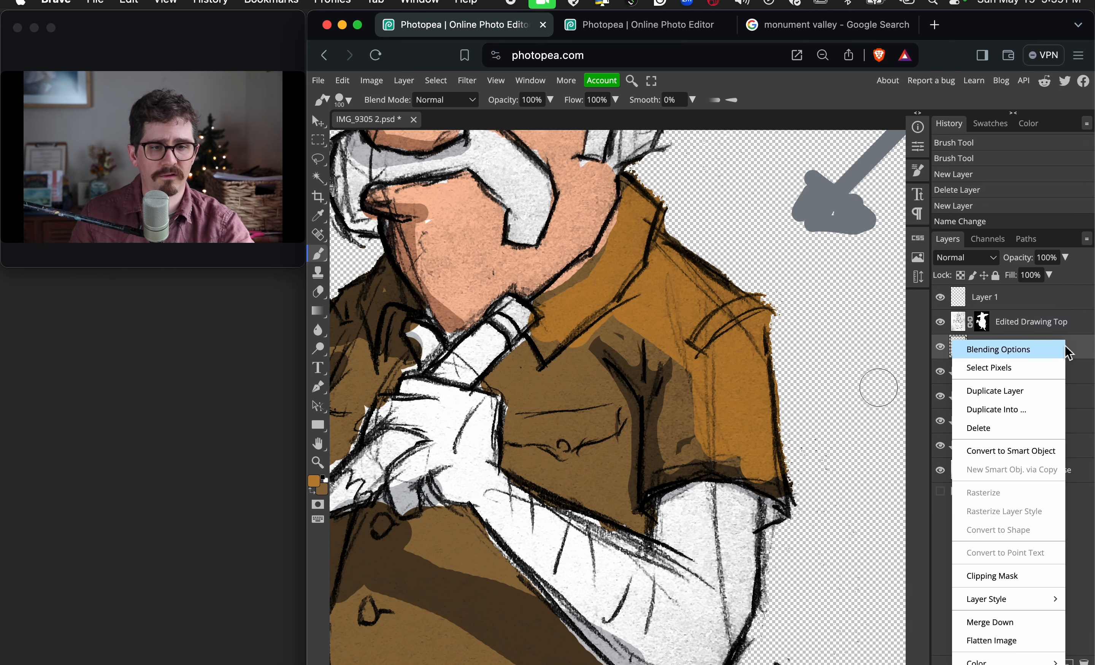
pyautogui.click(1024, 576)
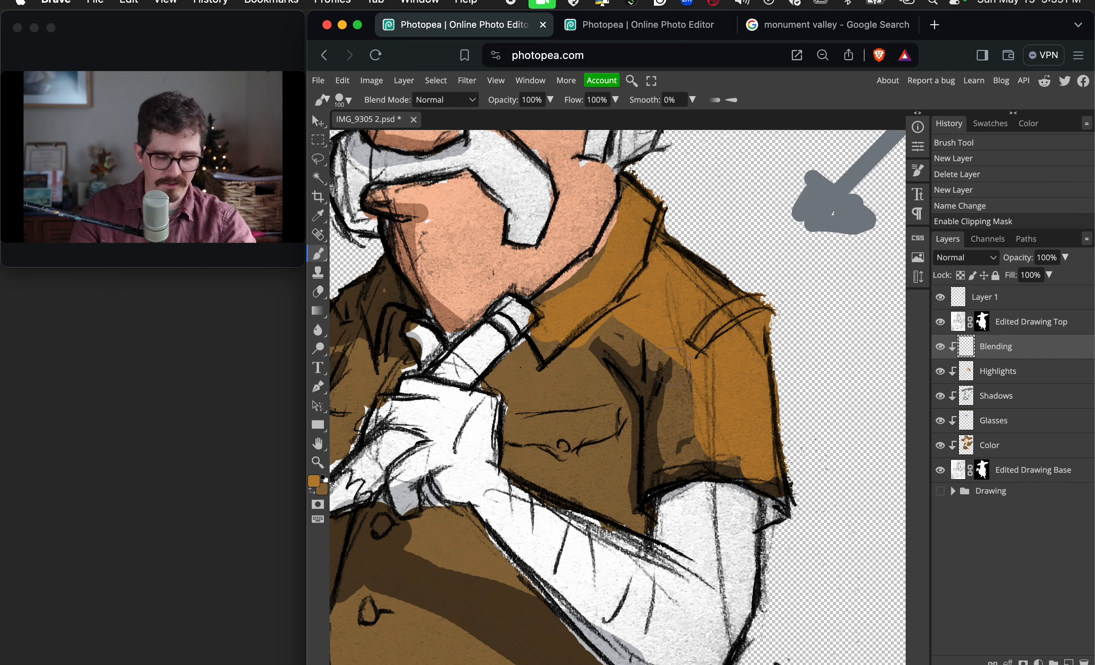
# Try a full-opacity brush dab at the edge between sleeve highlight and shadow on the Blending layer, and undo it
pyautogui.press('i')
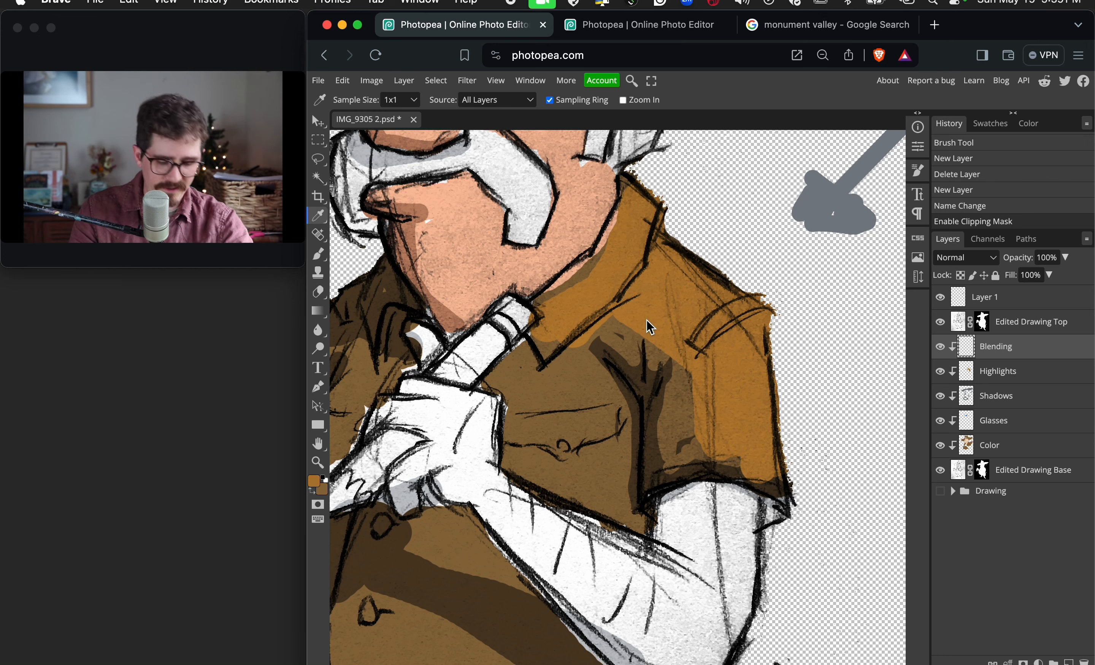
pyautogui.press('b')
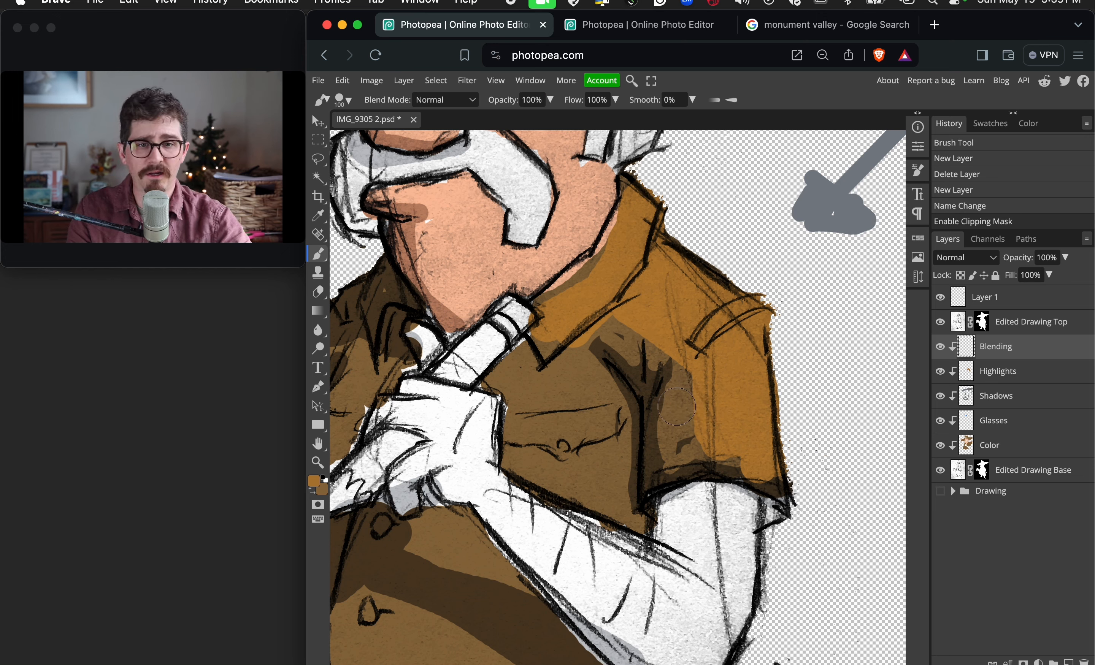
pyautogui.click(683, 403)
pyautogui.press('super+z')
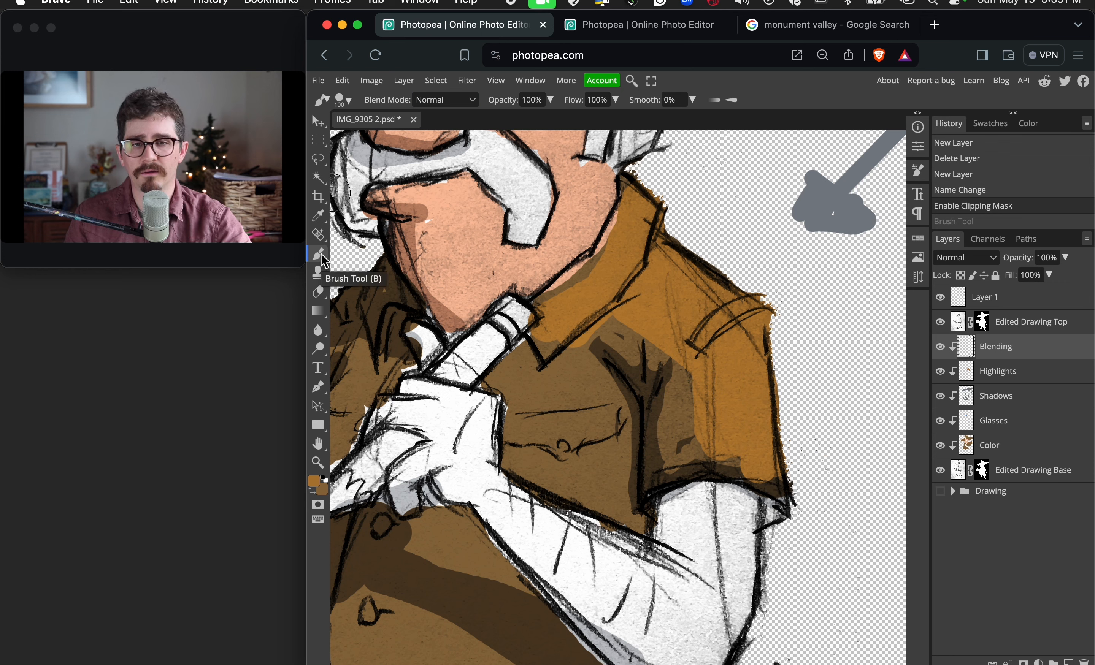
# Set the brush opacity to 50%
pyautogui.press('ctrl')
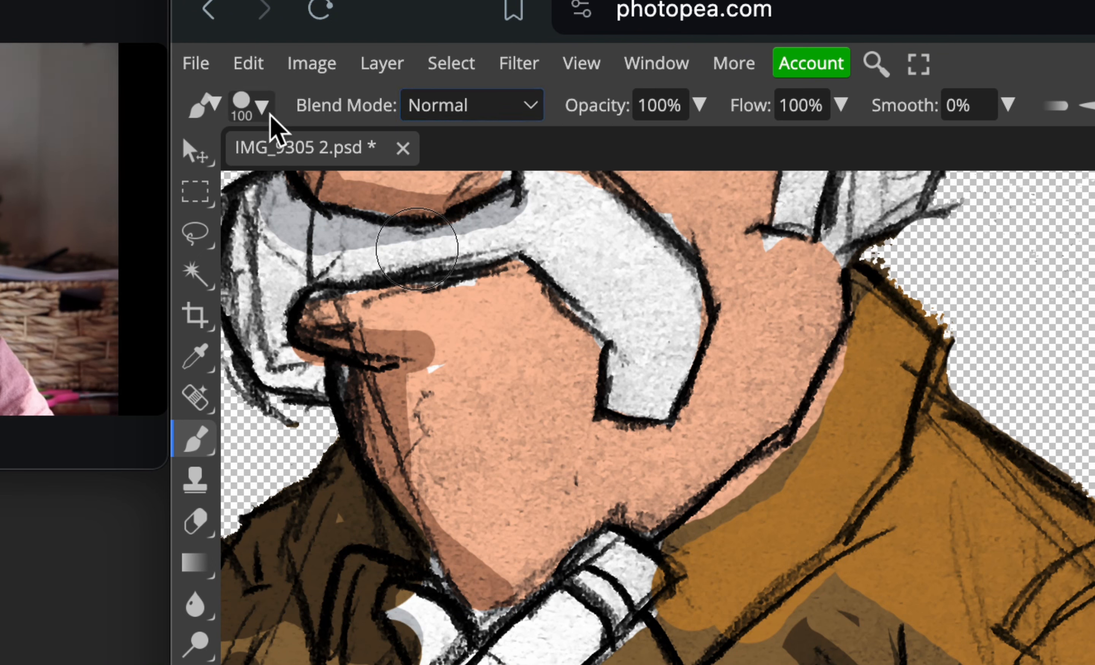
pyautogui.click(262, 107)
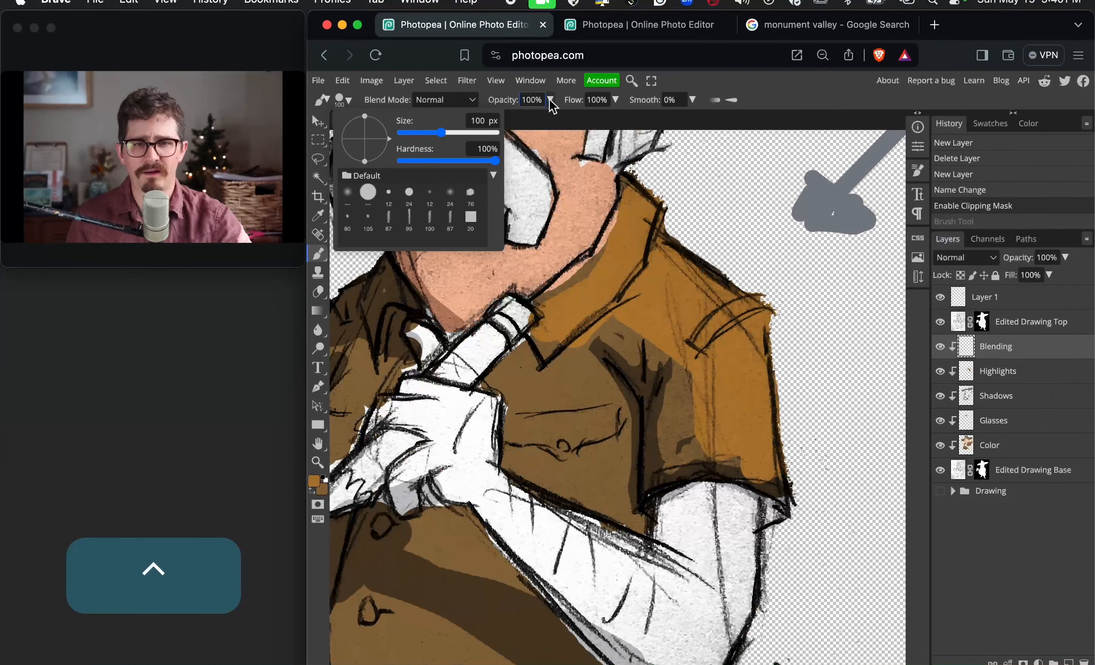
pyautogui.click(550, 100)
pyautogui.moveTo(534, 118); pyautogui.dragTo(522, 118)
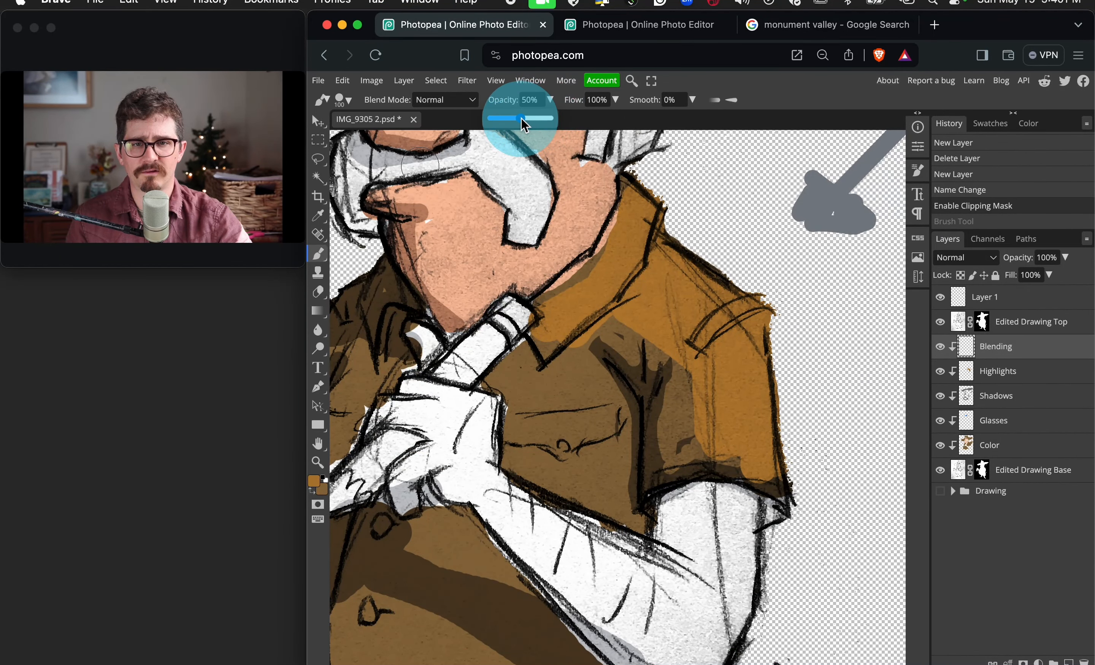
# Try half-opacity highlight strokes along the sleeve's shadow edge and over the chest pocket, and undo both
pyautogui.moveTo(700, 347); pyautogui.dragTo(681, 462)
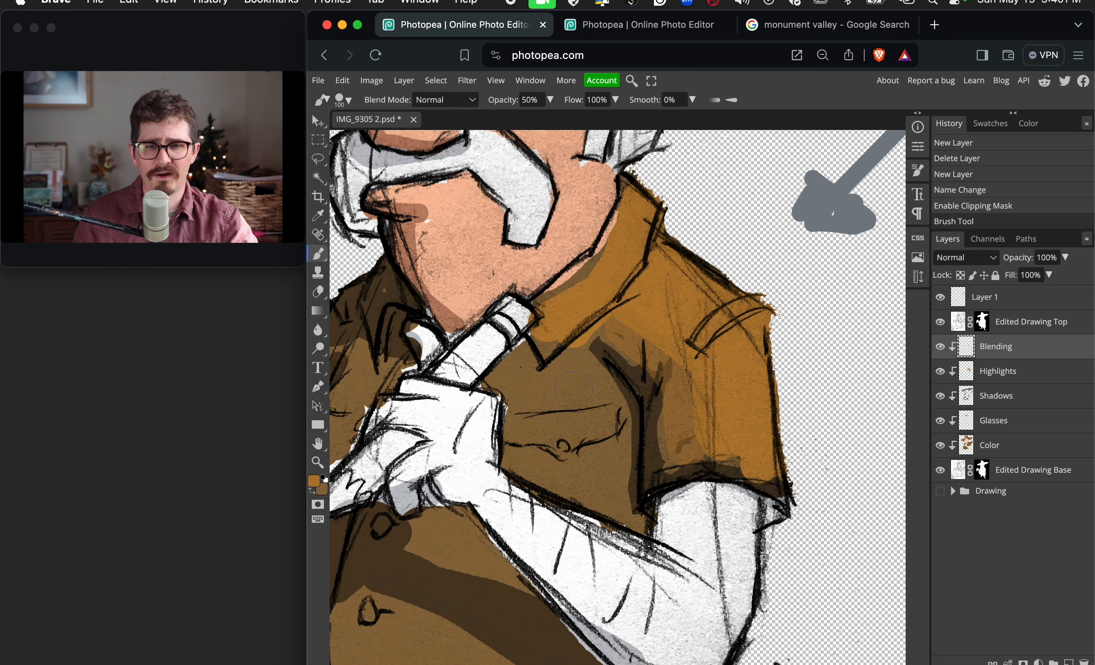
pyautogui.moveTo(509, 403)
pyautogui.mouseDown()
pyautogui.moveTo(599, 388)
pyautogui.moveTo(603, 443)
pyautogui.mouseUp()
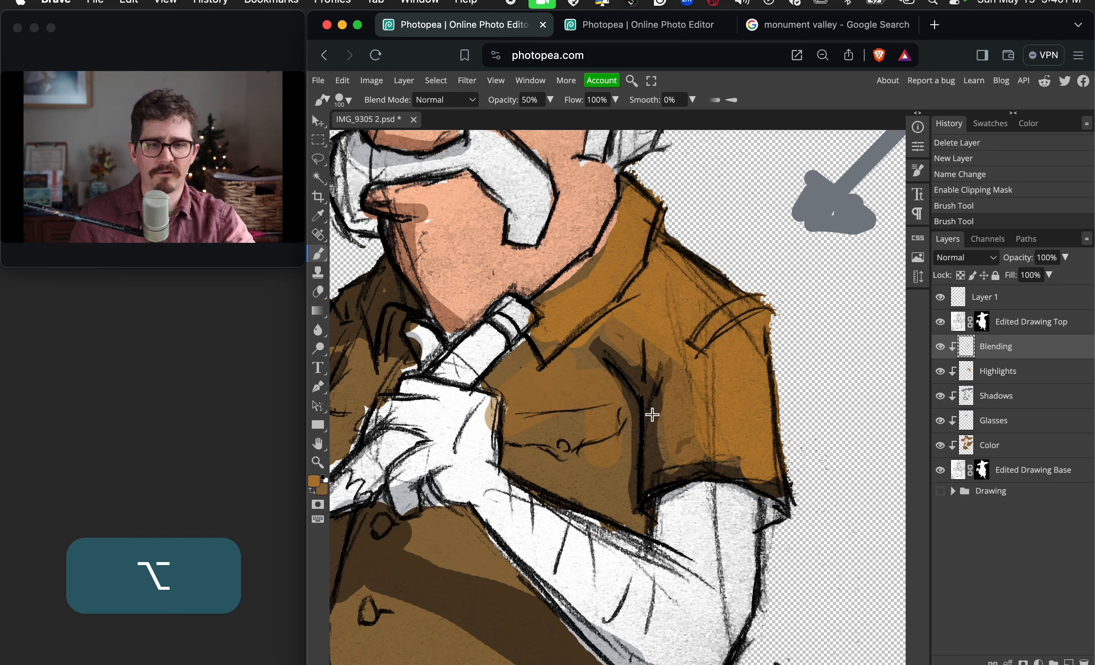
pyautogui.press('super+z')
pyautogui.press('super+z')
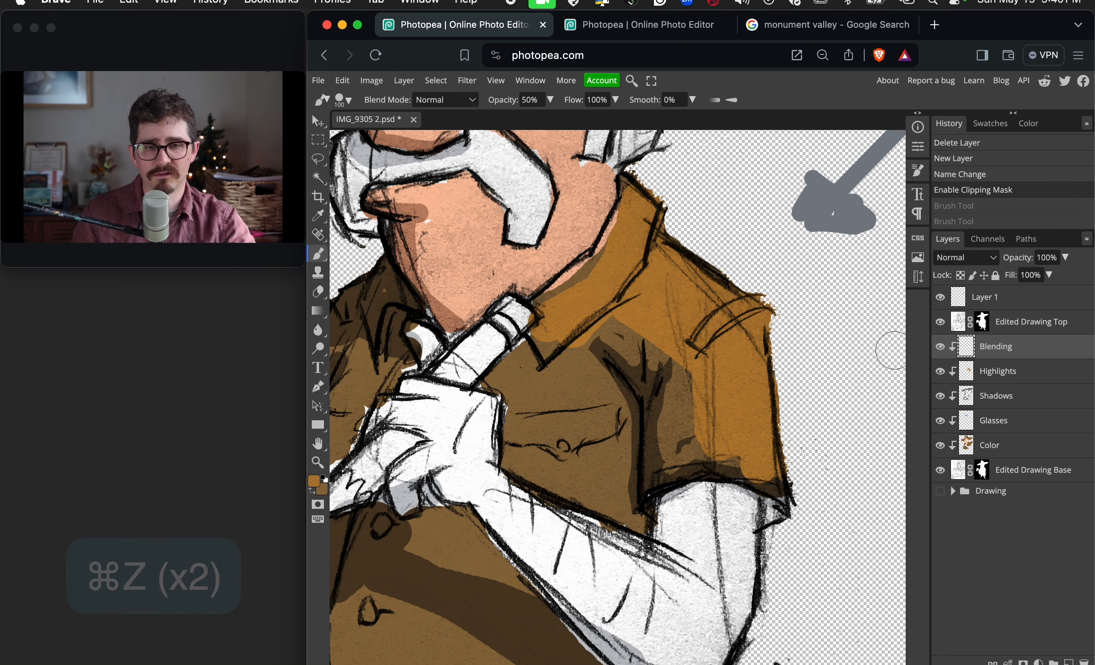
# Toggle the Edited Drawing Top layer's visibility to compare the colours, leaving it hidden
pyautogui.click(941, 323)
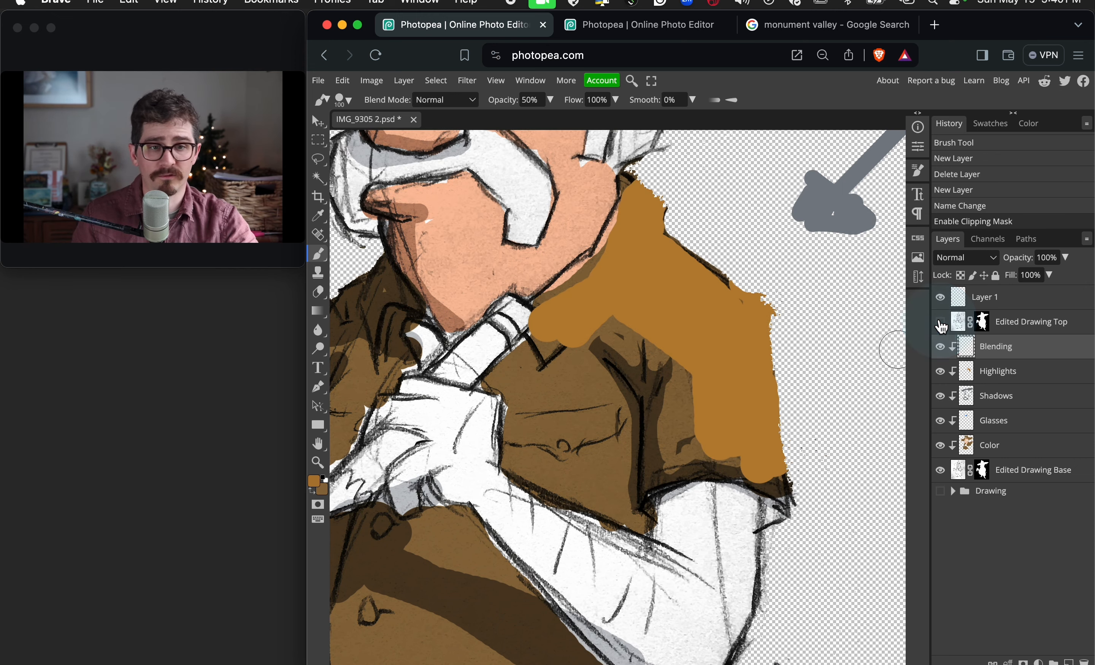
pyautogui.click(940, 323)
pyautogui.click(940, 324)
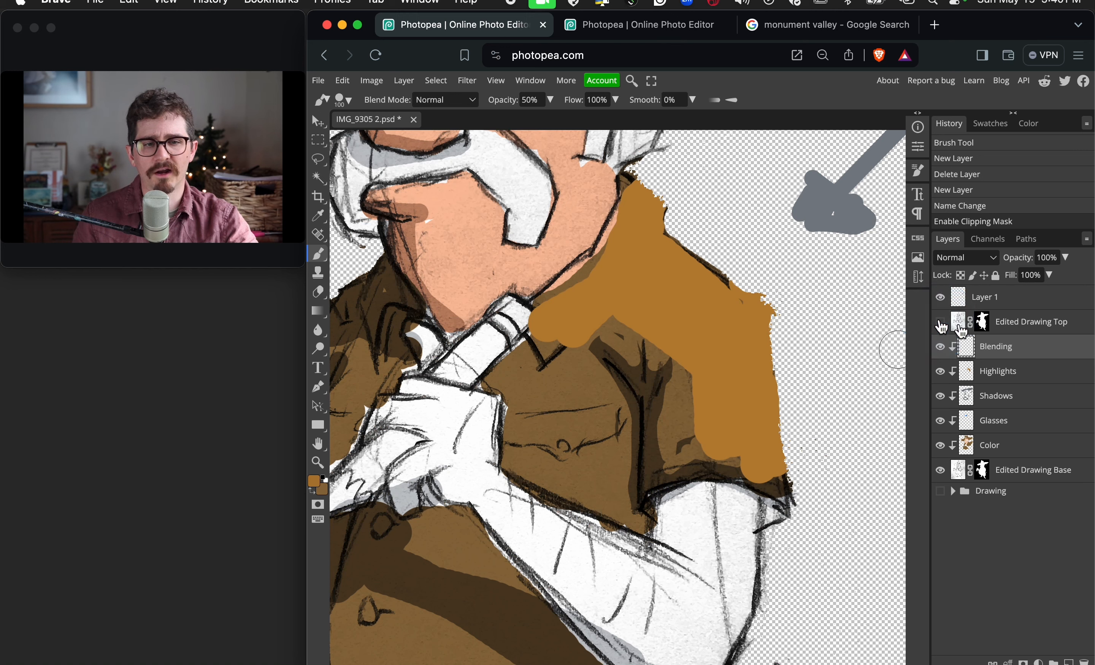
pyautogui.click(1020, 322)
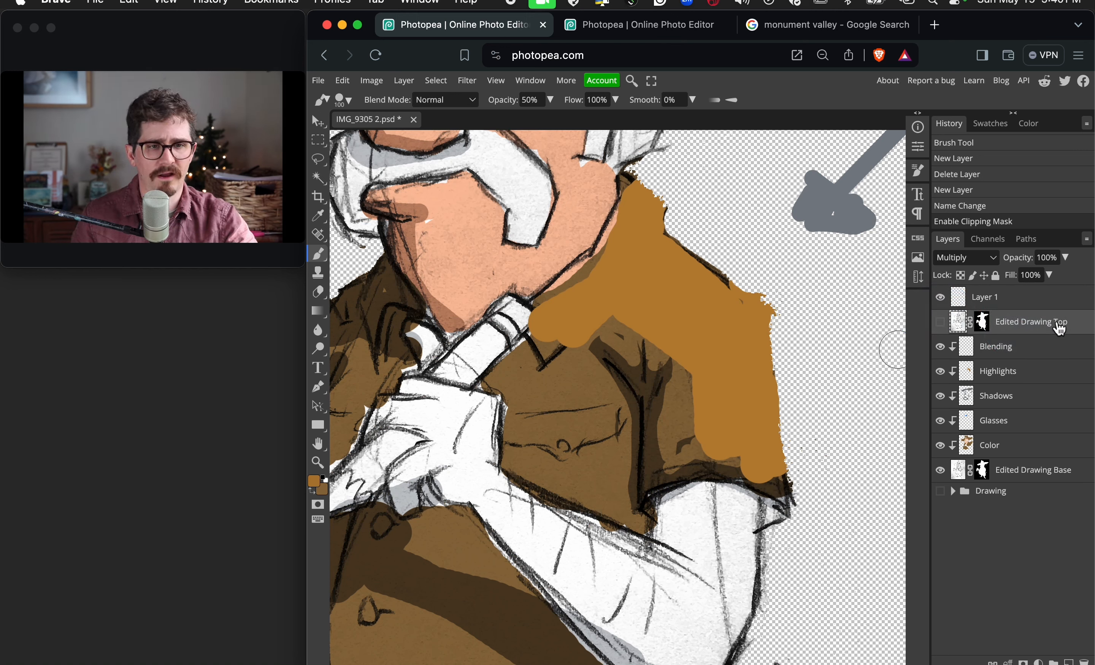
# Paint a half-opacity dab of the highlight colour over the sleeve's shadow edge on the Blending layer
pyautogui.press('i')
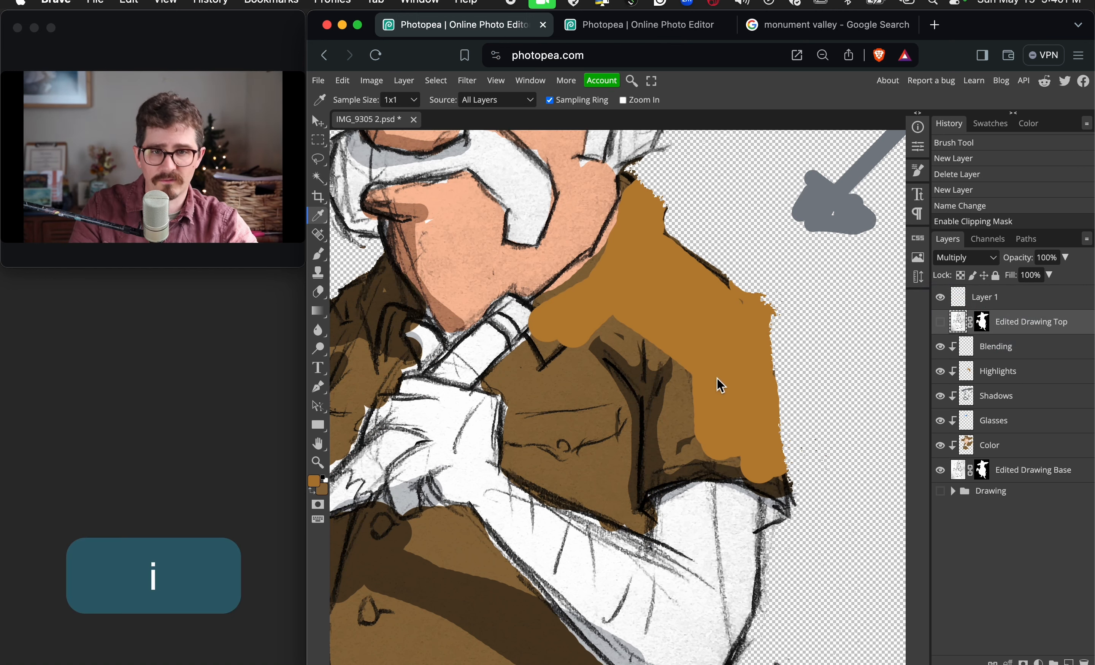
pyautogui.press('b')
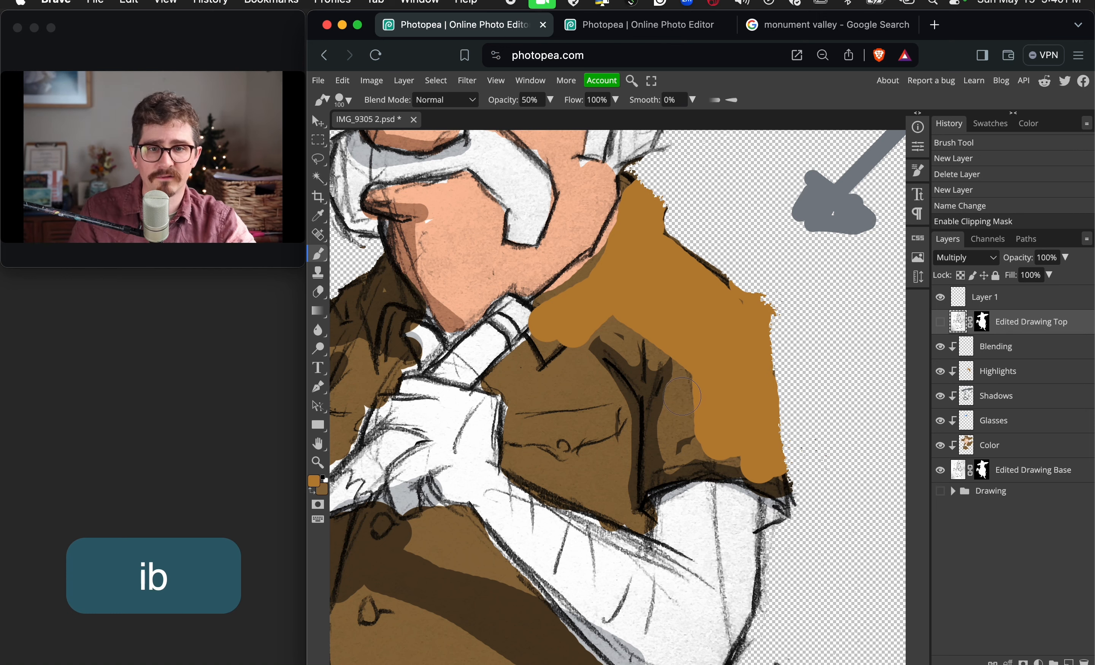
pyautogui.hotkey('alt', '[')
pyautogui.moveTo(682, 396); pyautogui.dragTo(726, 386)
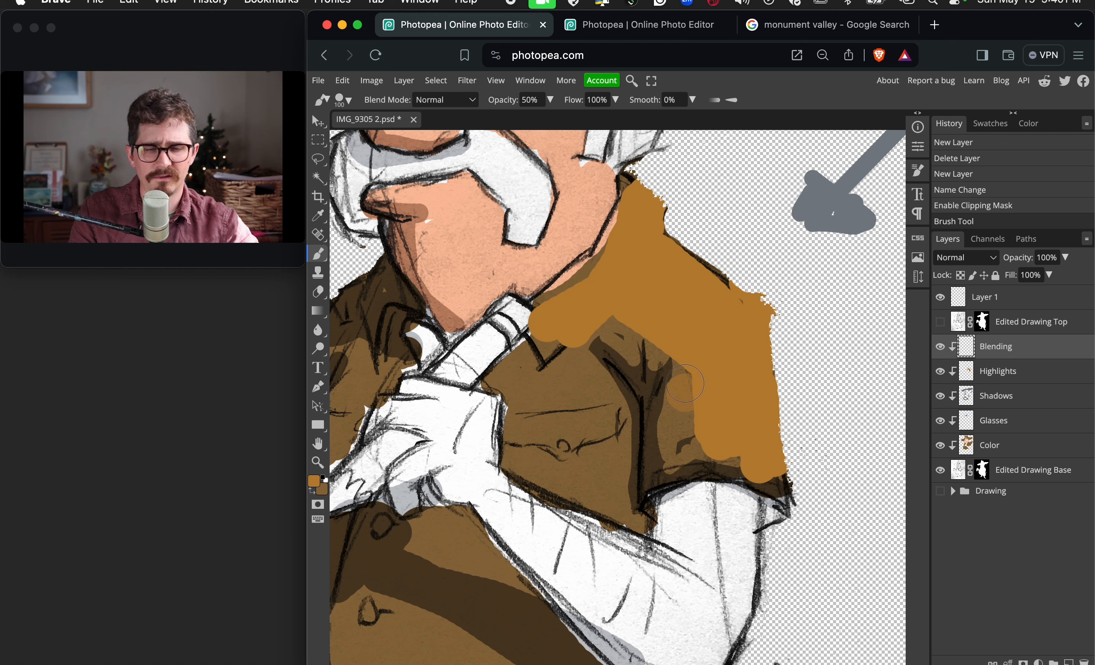
# Sample the blended mid-tone from the sleeve dab and set the brush opacity to 100%
pyautogui.press('i')
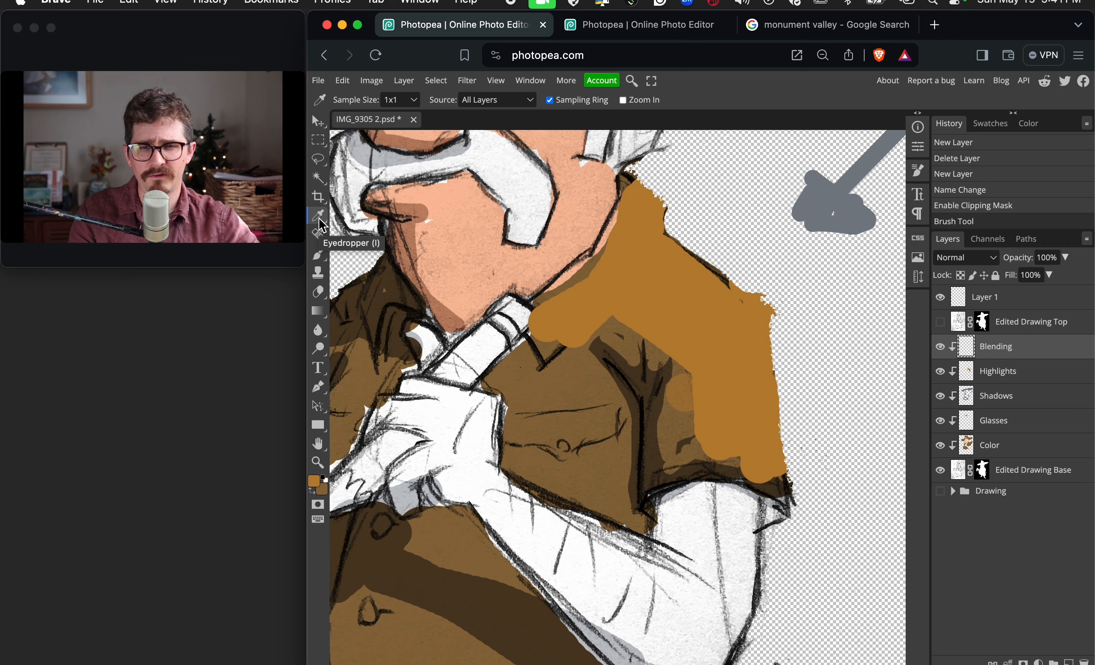
pyautogui.click(691, 406)
pyautogui.press('b')
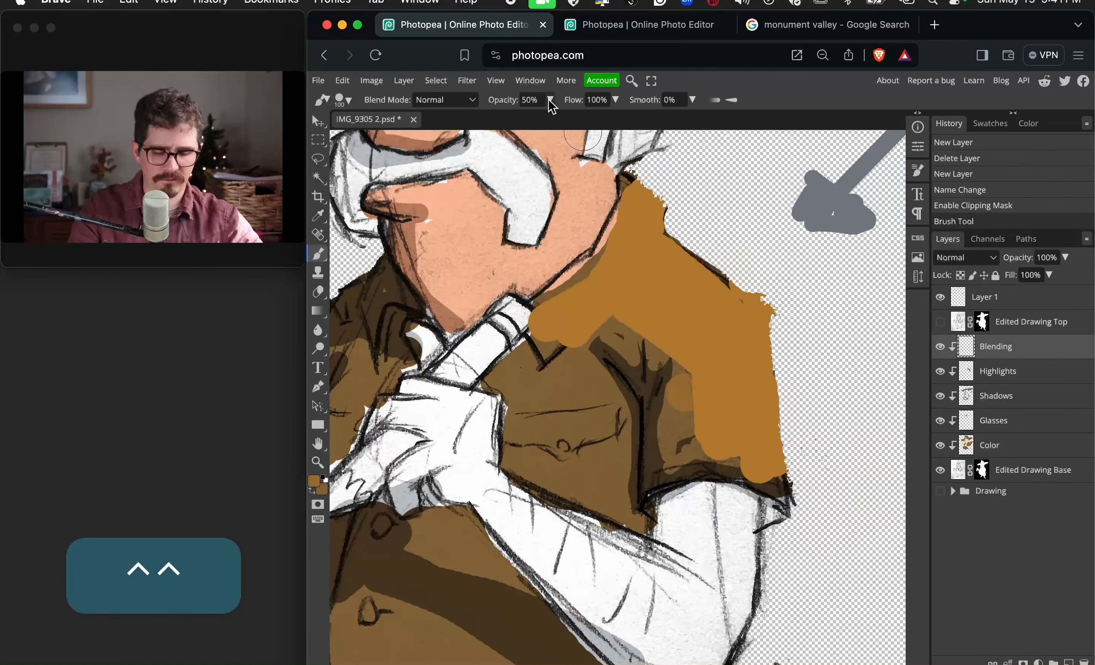
pyautogui.press('0')
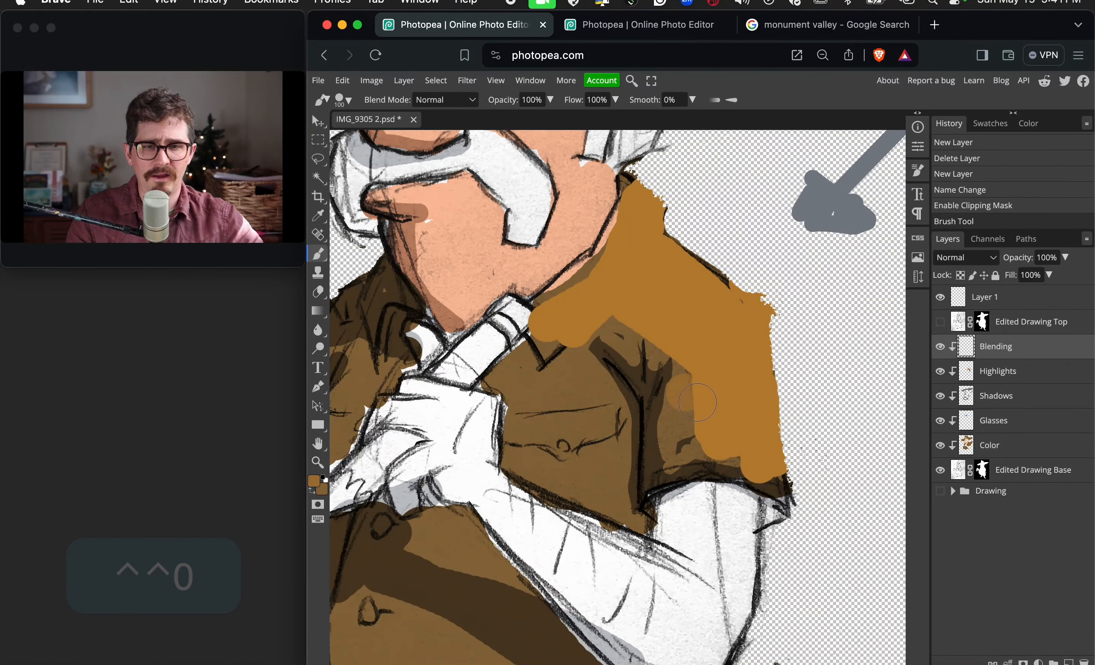
# Paint the sampled mid-tone along the highlight's inner edge from shoulder to sleeve, and show the Edited Drawing Top layer again
pyautogui.moveTo(597, 308)
pyautogui.mouseDown()
pyautogui.moveTo(692, 440)
pyautogui.moveTo(713, 448)
pyautogui.mouseUp()
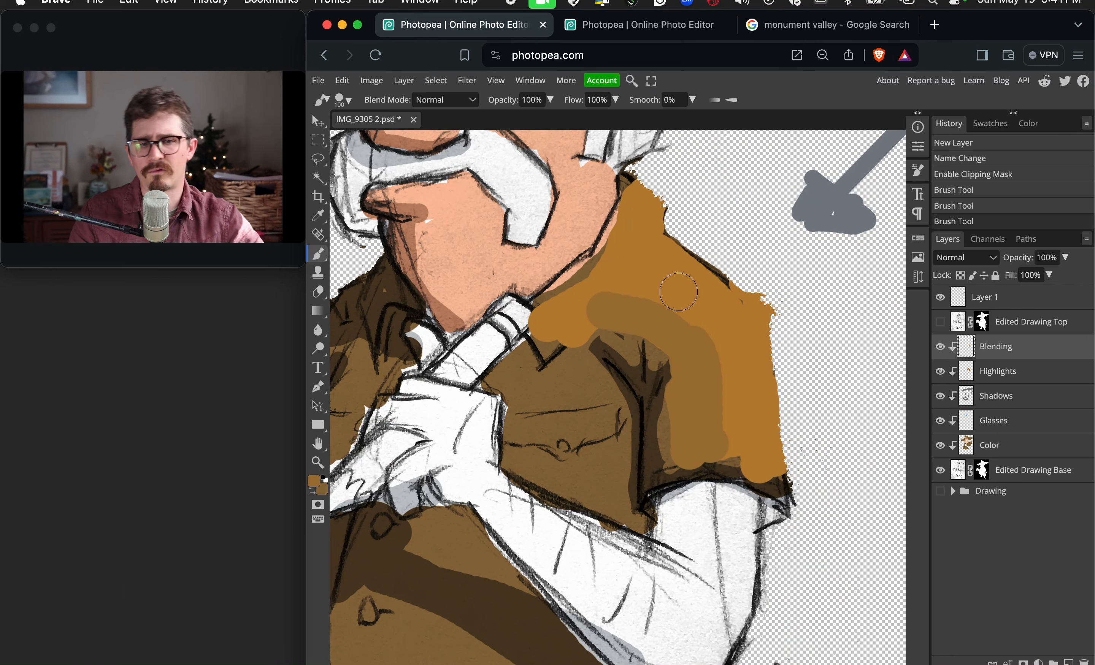
pyautogui.moveTo(631, 280)
pyautogui.mouseDown()
pyautogui.moveTo(702, 317)
pyautogui.moveTo(716, 345)
pyautogui.mouseUp()
pyautogui.click(941, 322)
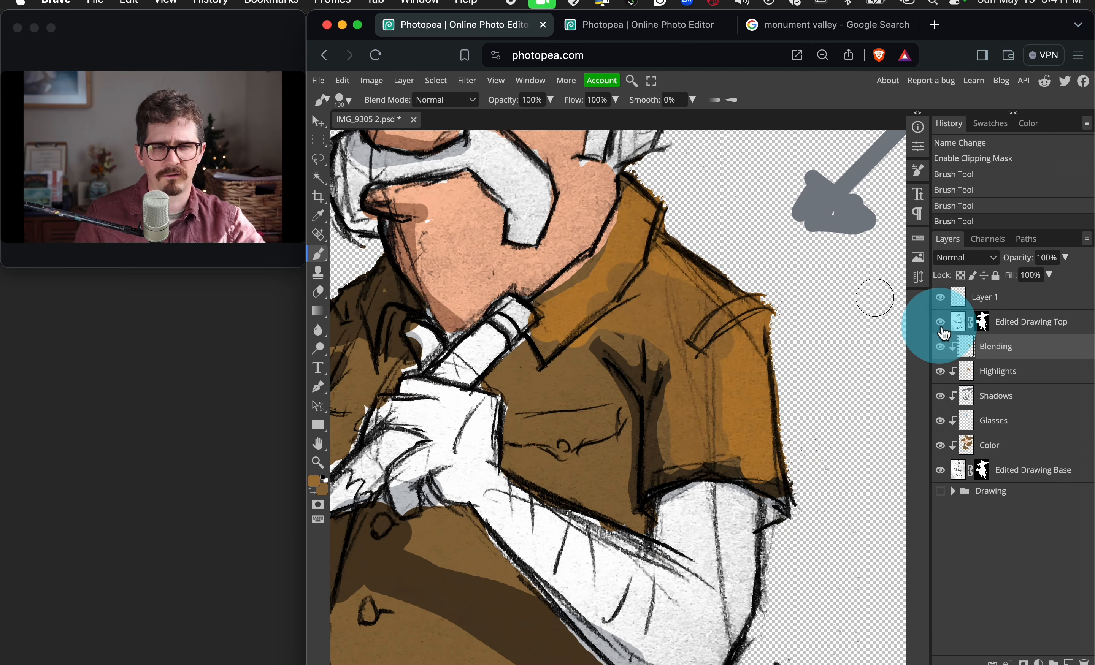
# Delete the grey arrow's layer at the top of the stack and add a new blank layer in its place
pyautogui.hscroll(3, 807, 363)
pyautogui.scroll(2, 807, 363)
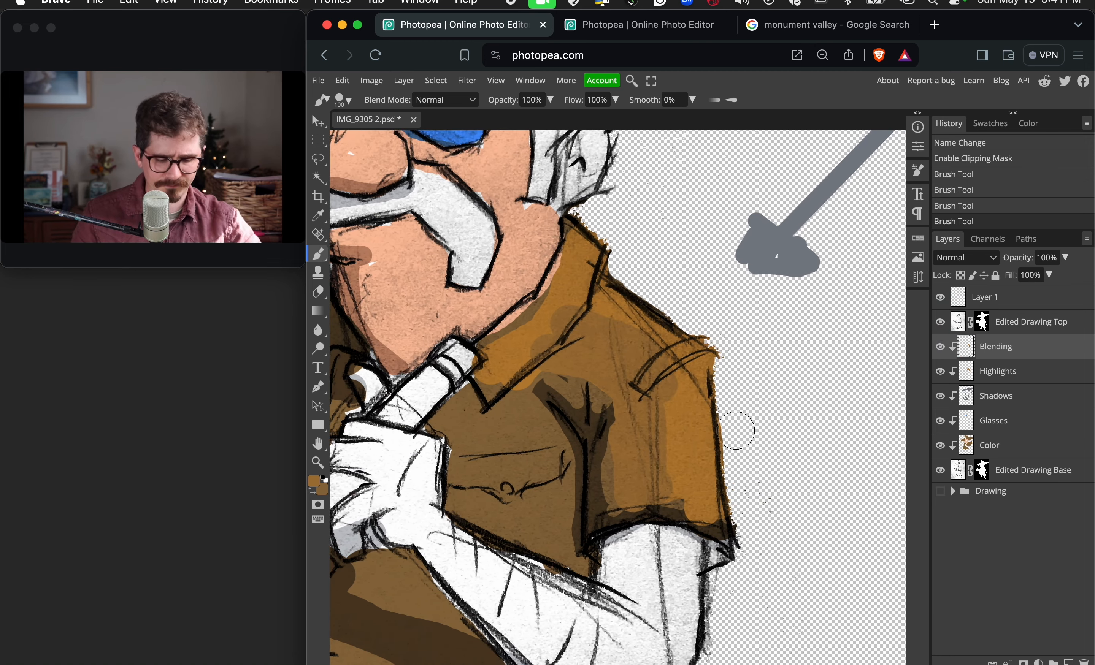
pyautogui.press('super+minus')
pyautogui.click(1045, 298)
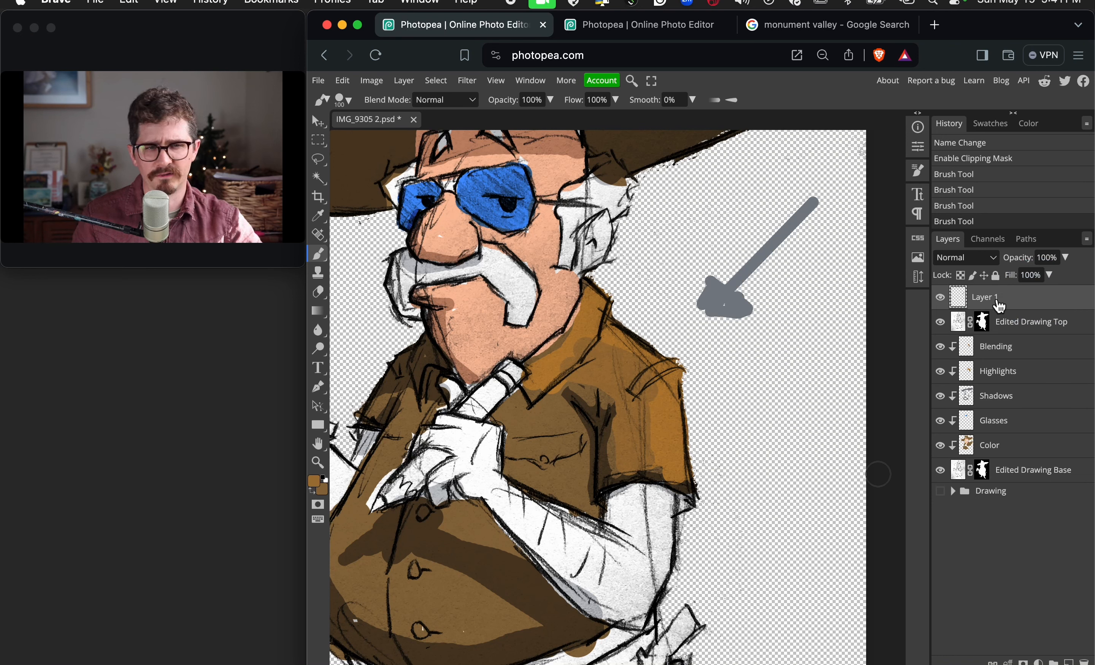
pyautogui.click(939, 299)
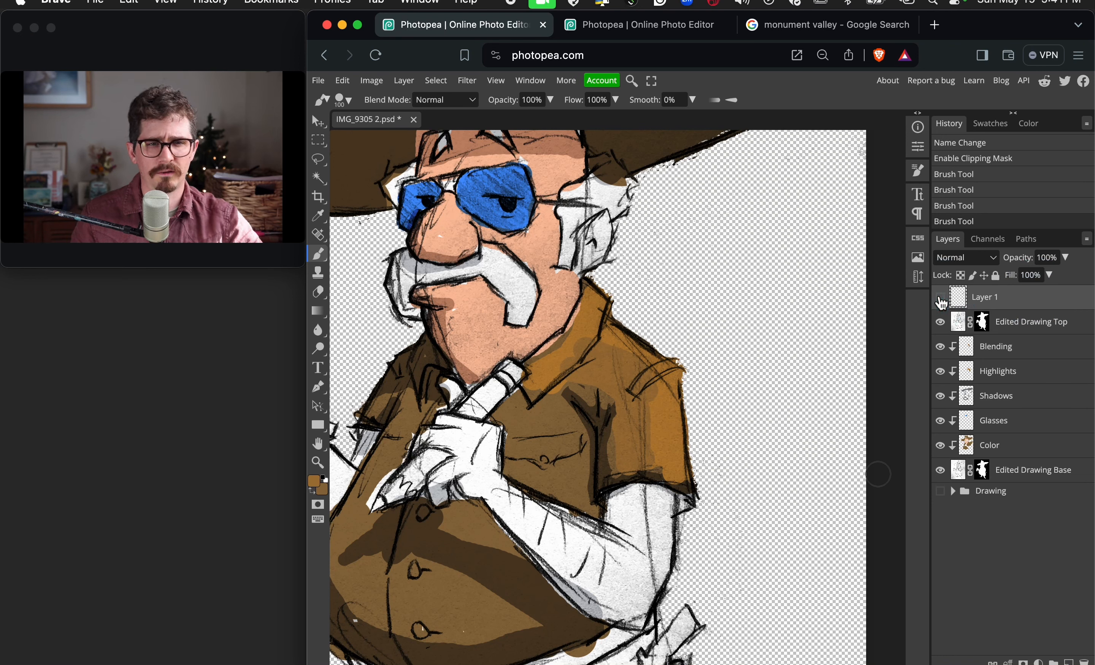
pyautogui.click(940, 299)
pyautogui.click(940, 298)
pyautogui.moveTo(1053, 298); pyautogui.dragTo(1081, 663)
pyautogui.click(1069, 663)
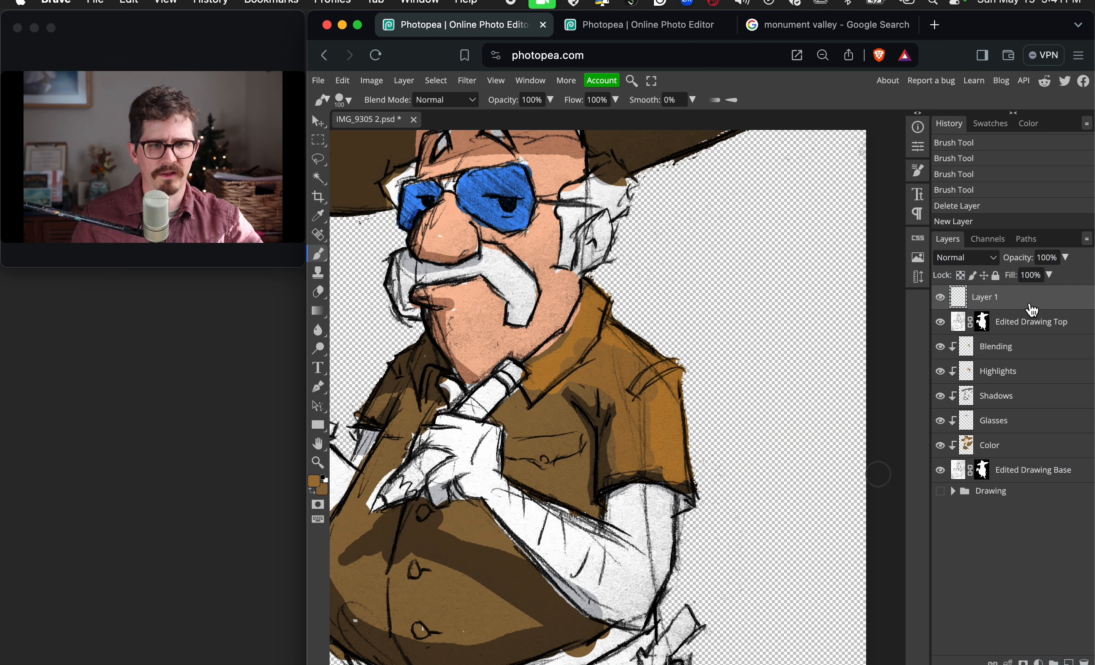
# Rename the new blank top layer as Example
pyautogui.doubleClick(991, 298)
pyautogui.write('Example')
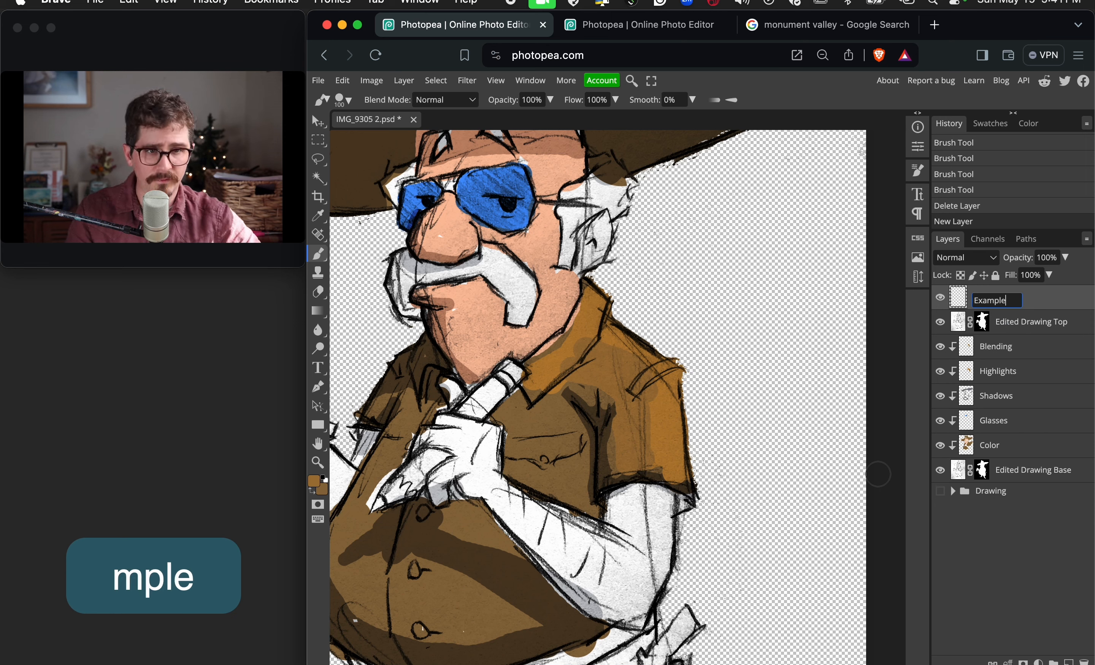
pyautogui.press('Return')
# Fill a wide rectangular selection beside the sheriff's head with the brown foreground colour on the Example layer, deselect it and lock transparent pixels
pyautogui.press('m')
pyautogui.moveTo(667, 215); pyautogui.dragTo(851, 267)
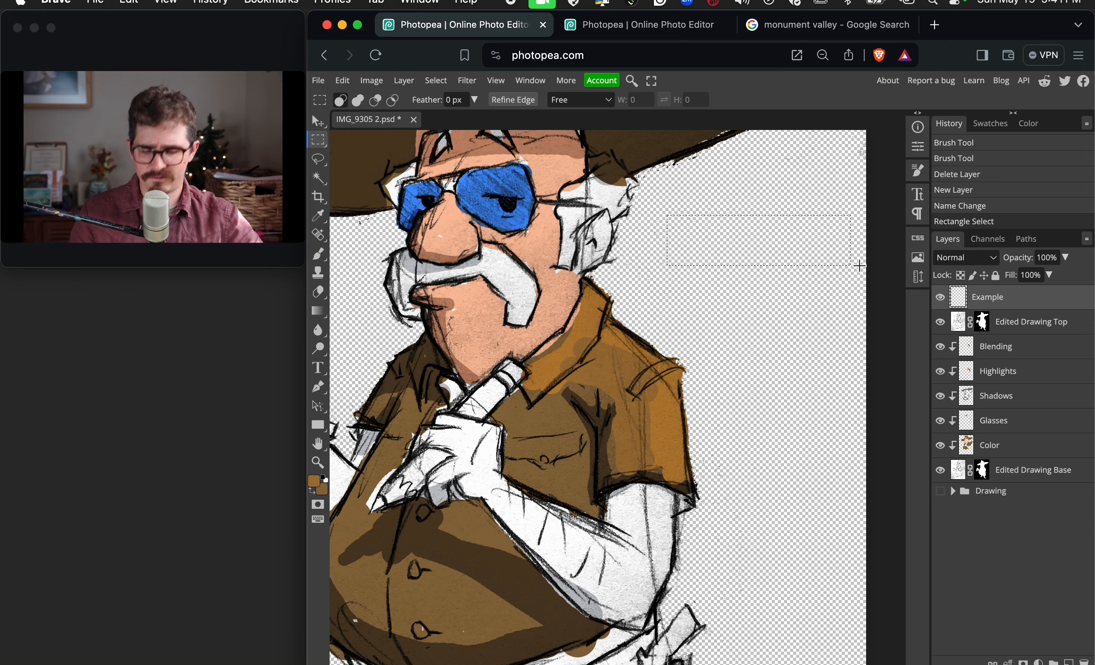
pyautogui.press('g')
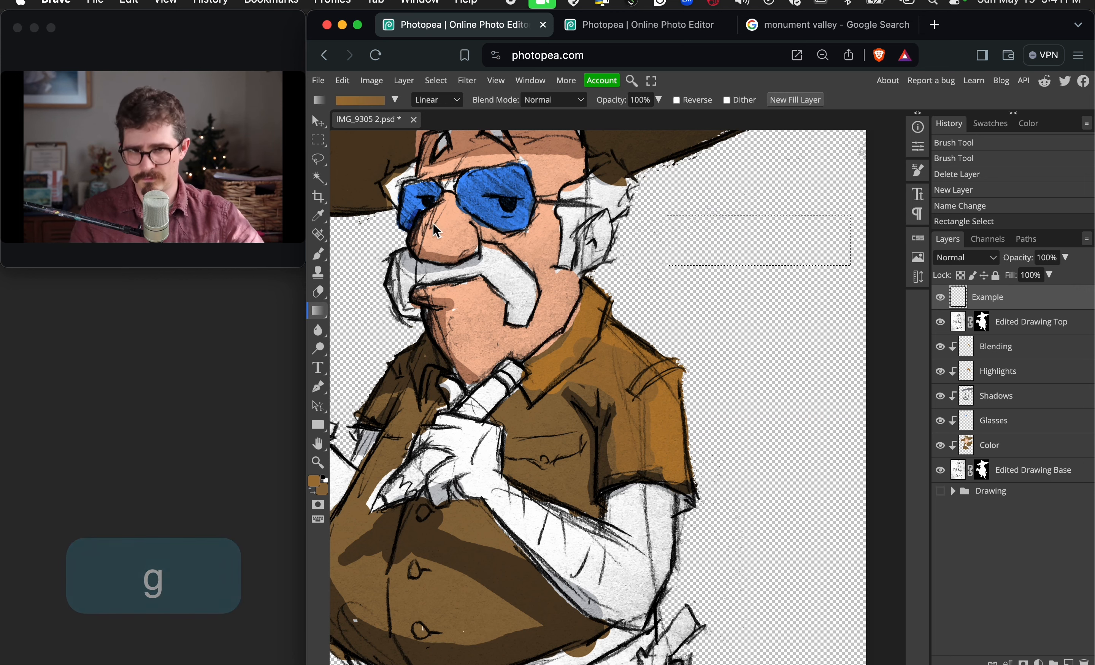
pyautogui.click(729, 248)
pyautogui.click(730, 250)
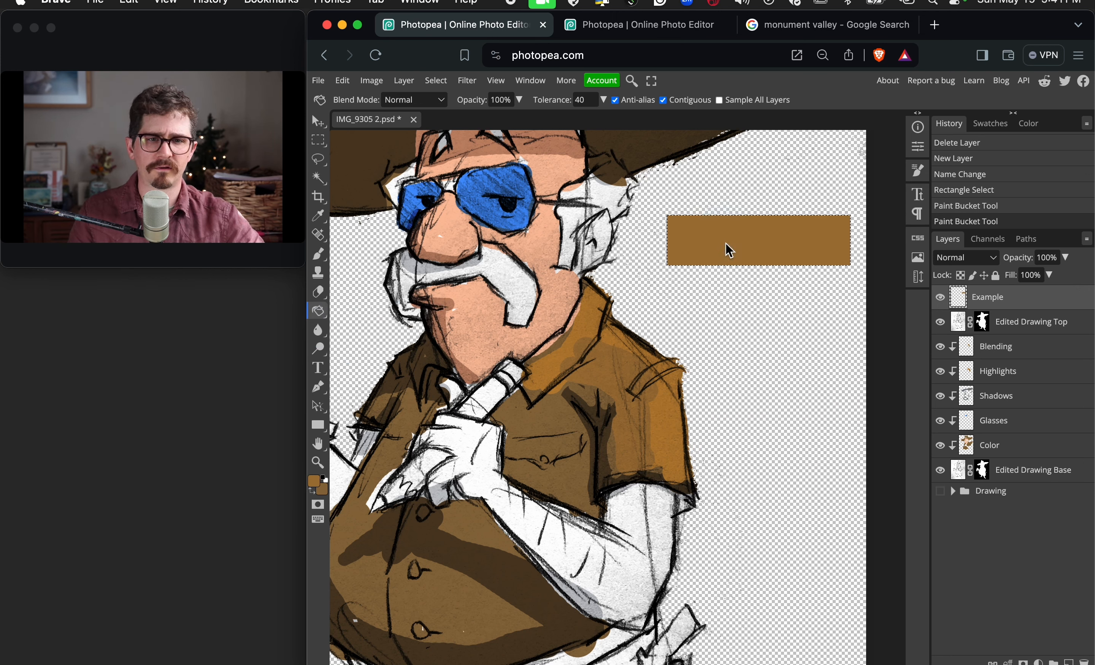
pyautogui.press('m')
pyautogui.click(758, 203)
pyautogui.click(960, 277)
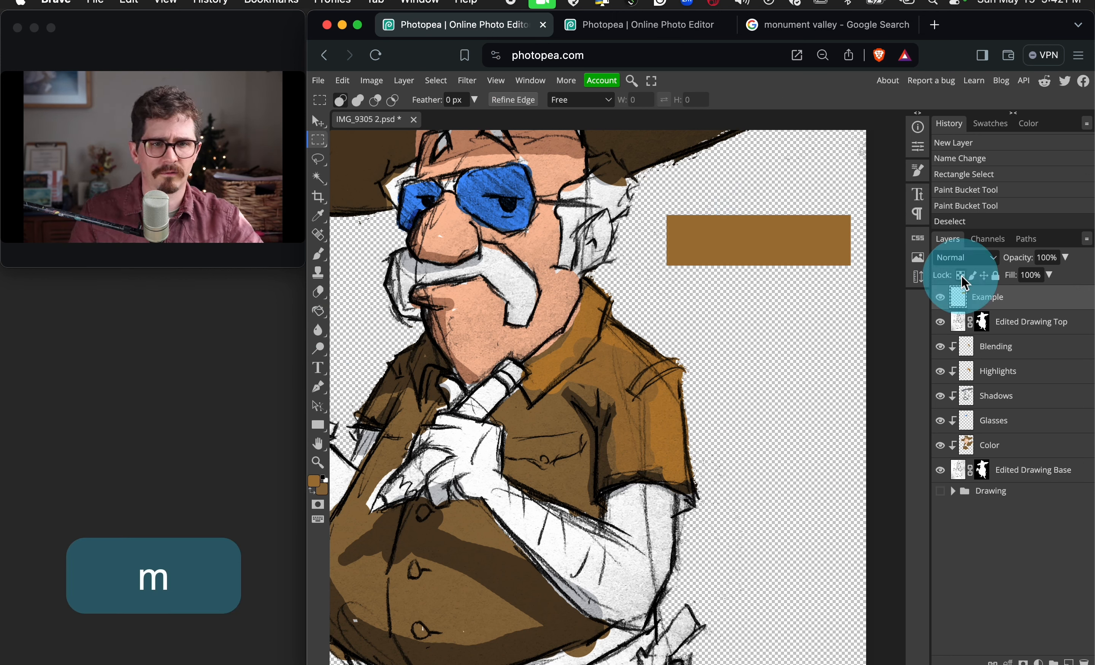
# Change the brush's foreground colour to the dark purple 5a1677
pyautogui.press('super+equal')
pyautogui.press('b')
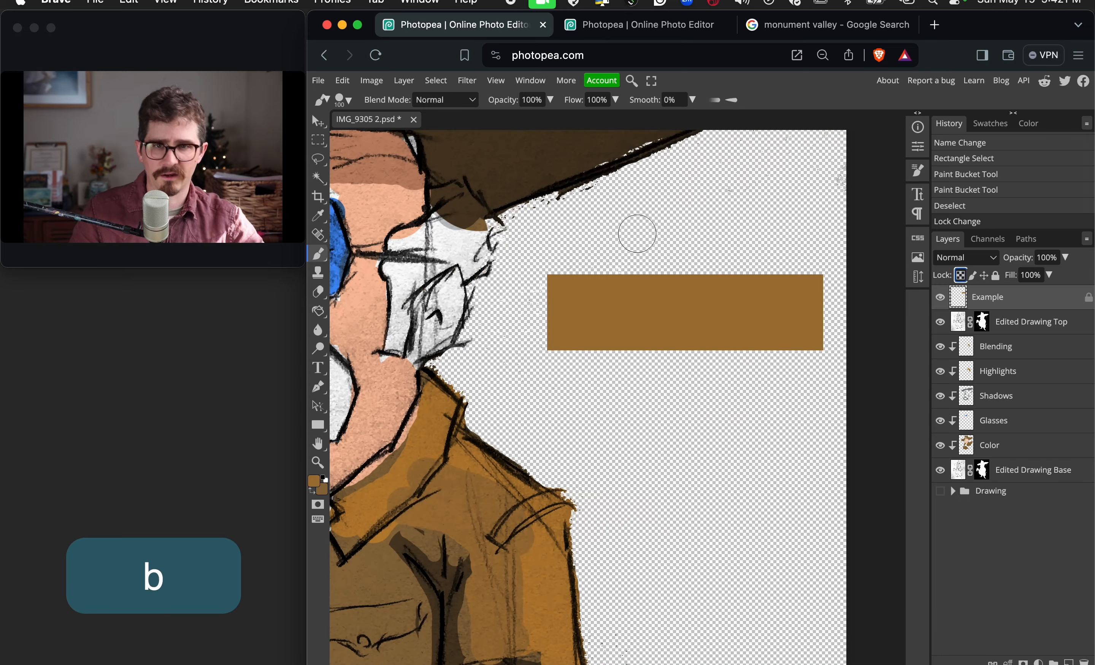
pyautogui.click(315, 485)
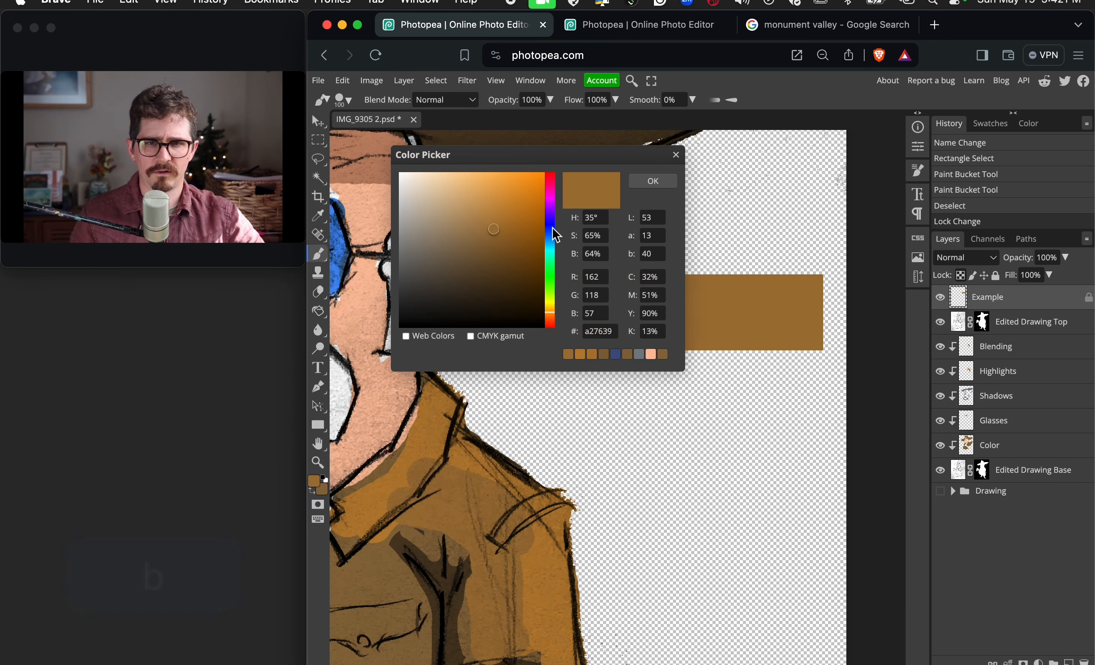
pyautogui.click(551, 205)
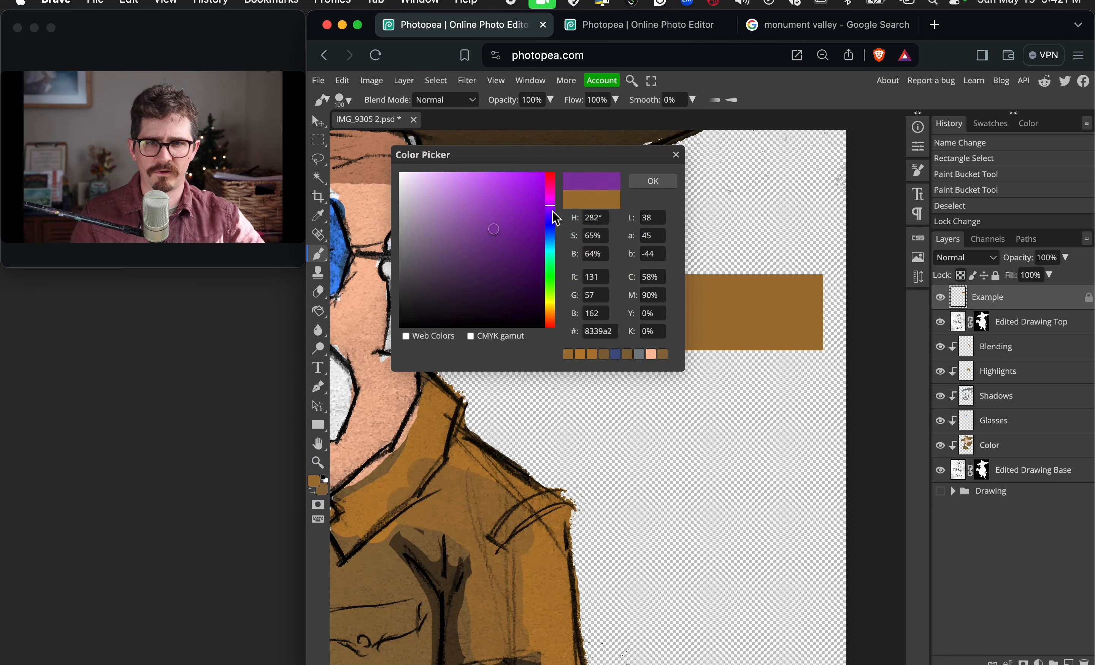
pyautogui.click(653, 181)
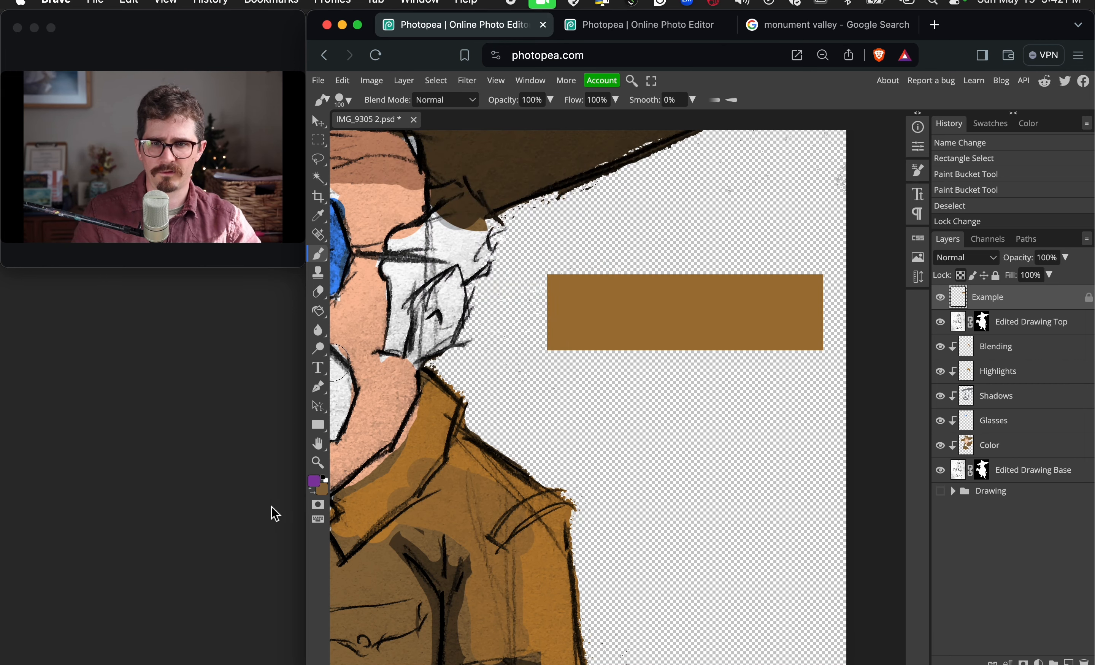
pyautogui.click(321, 481)
pyautogui.click(518, 250)
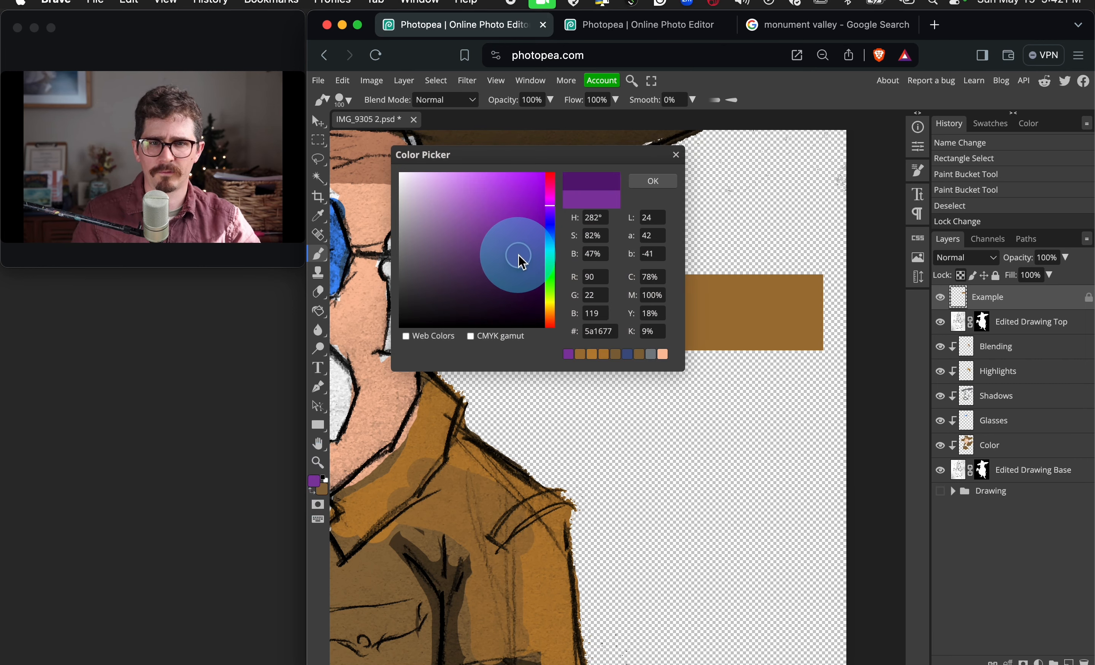
pyautogui.click(653, 181)
# Enlarge the brush to 200 and paint the right half of the brown bar purple
pyautogui.press(']')
pyautogui.press(']')
pyautogui.press(']')
pyautogui.press(']')
pyautogui.moveTo(790, 273)
pyautogui.mouseDown()
pyautogui.moveTo(749, 338)
pyautogui.moveTo(707, 301)
pyautogui.mouseUp()
pyautogui.press('super+z')
pyautogui.moveTo(790, 305)
pyautogui.mouseDown()
pyautogui.moveTo(762, 286)
pyautogui.moveTo(780, 294)
pyautogui.mouseUp()
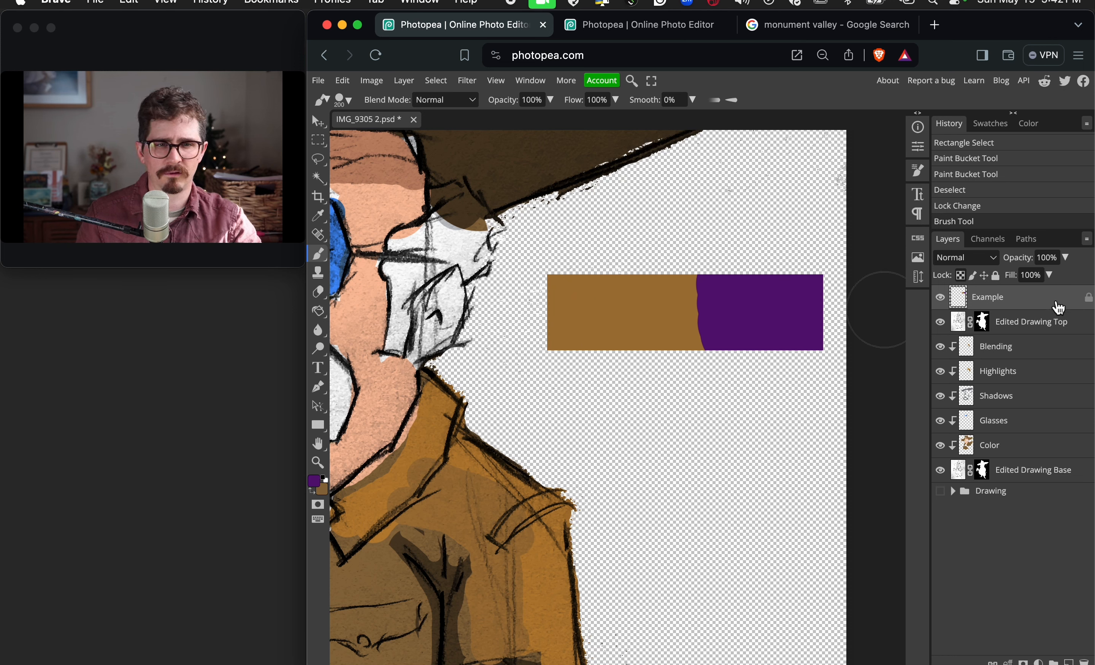
# Duplicate the Example layer and move the copied bar directly below the original
pyautogui.moveTo(1058, 307); pyautogui.dragTo(1070, 663)
pyautogui.press('v')
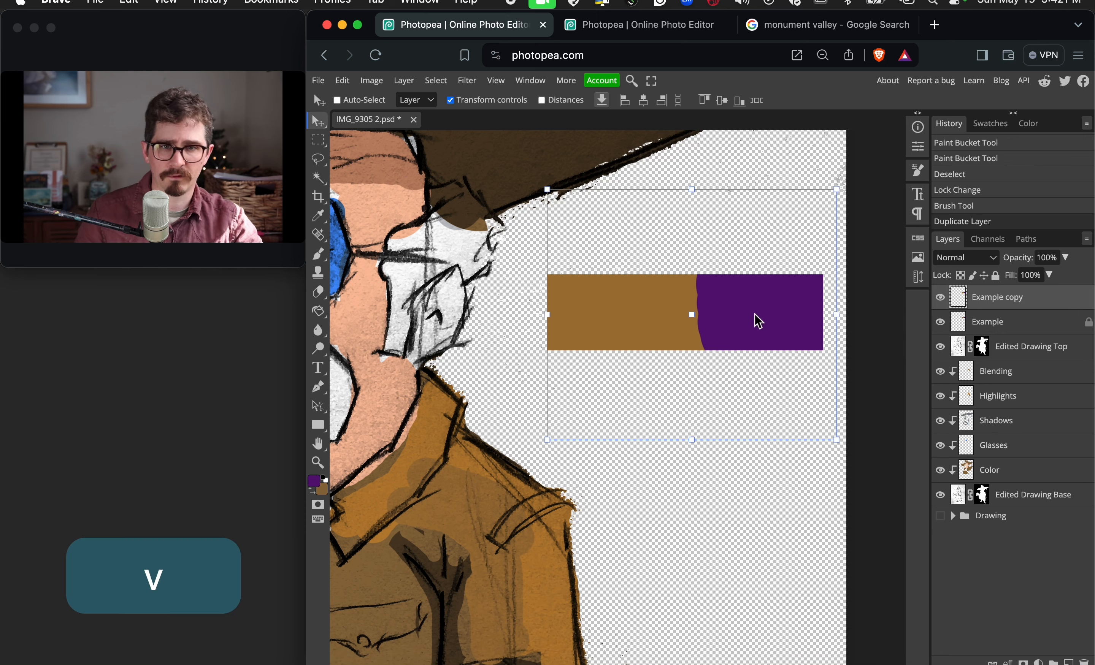
pyautogui.moveTo(757, 321); pyautogui.dragTo(755, 514)
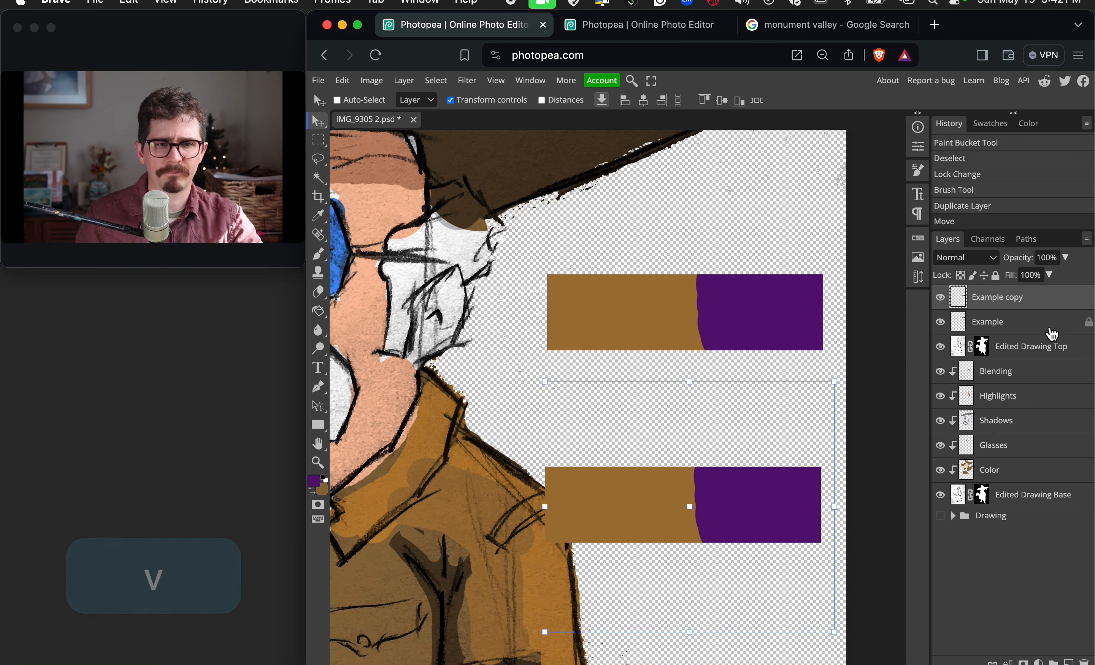
# On the original Example layer, dab purple at 50% brush opacity over the brown beside the colour boundary
pyautogui.click(1051, 333)
pyautogui.click(1067, 307)
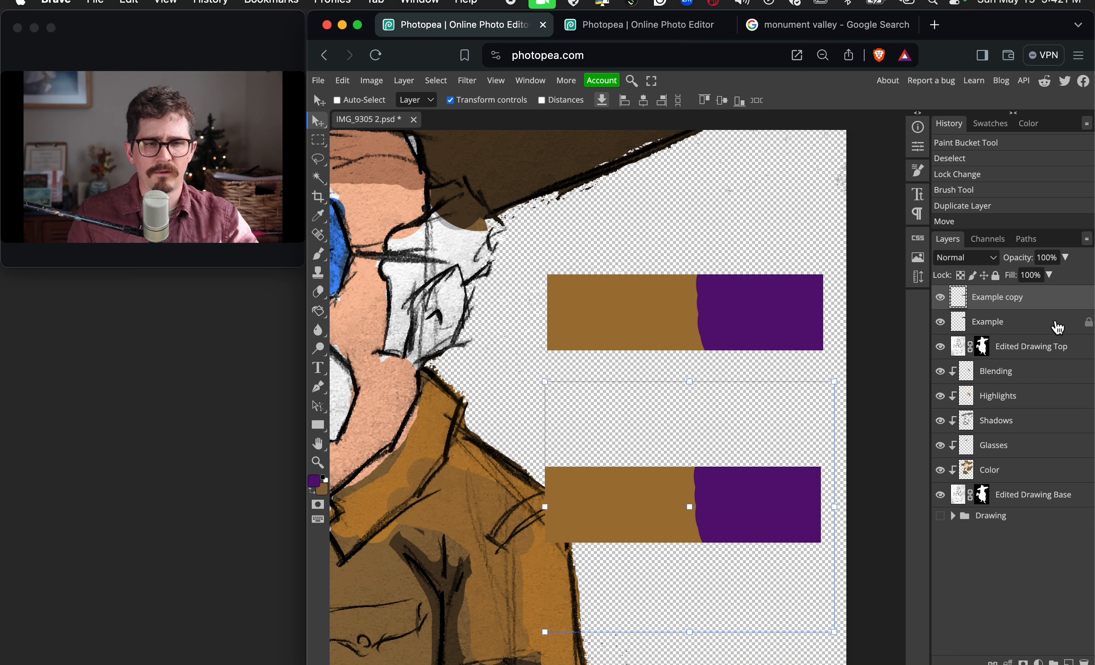
pyautogui.click(1063, 333)
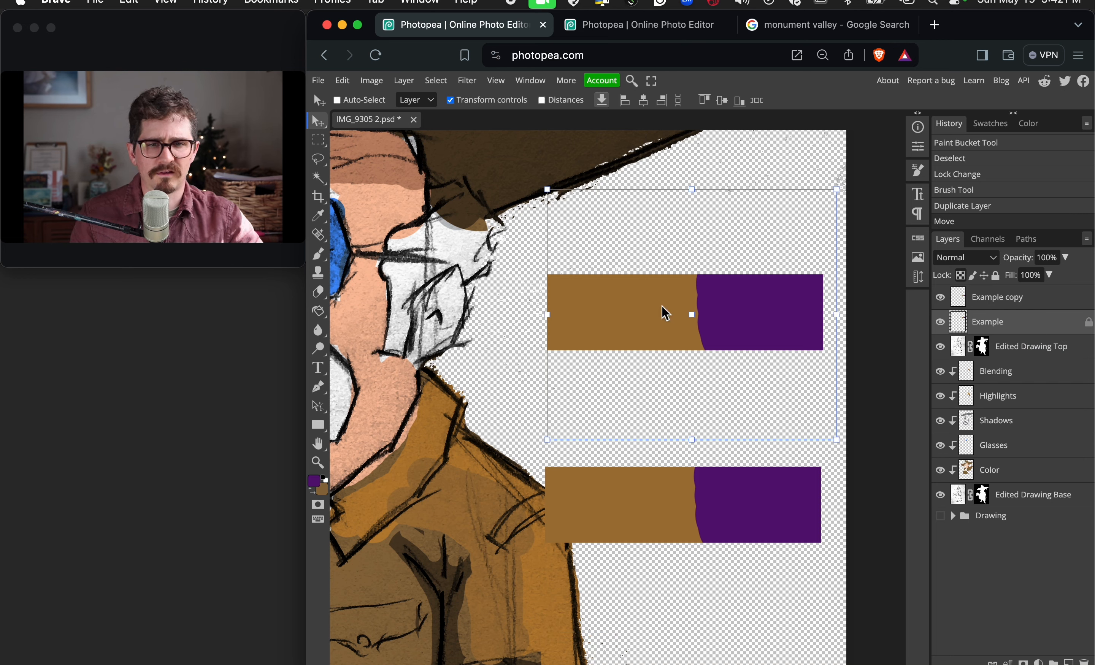
pyautogui.press('b')
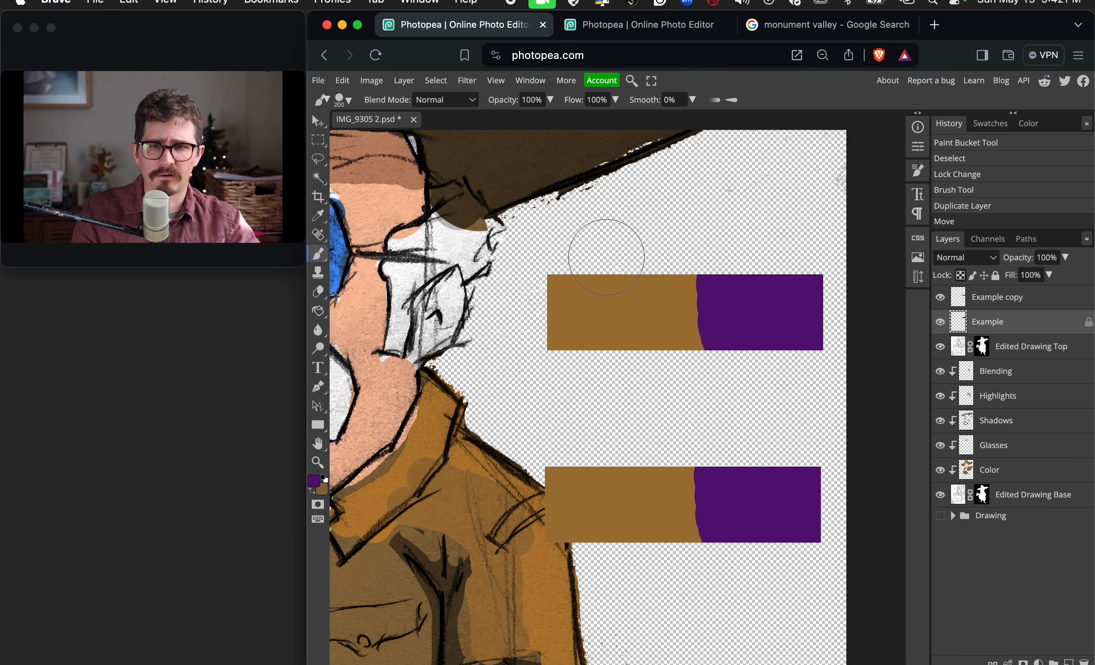
pyautogui.press('i')
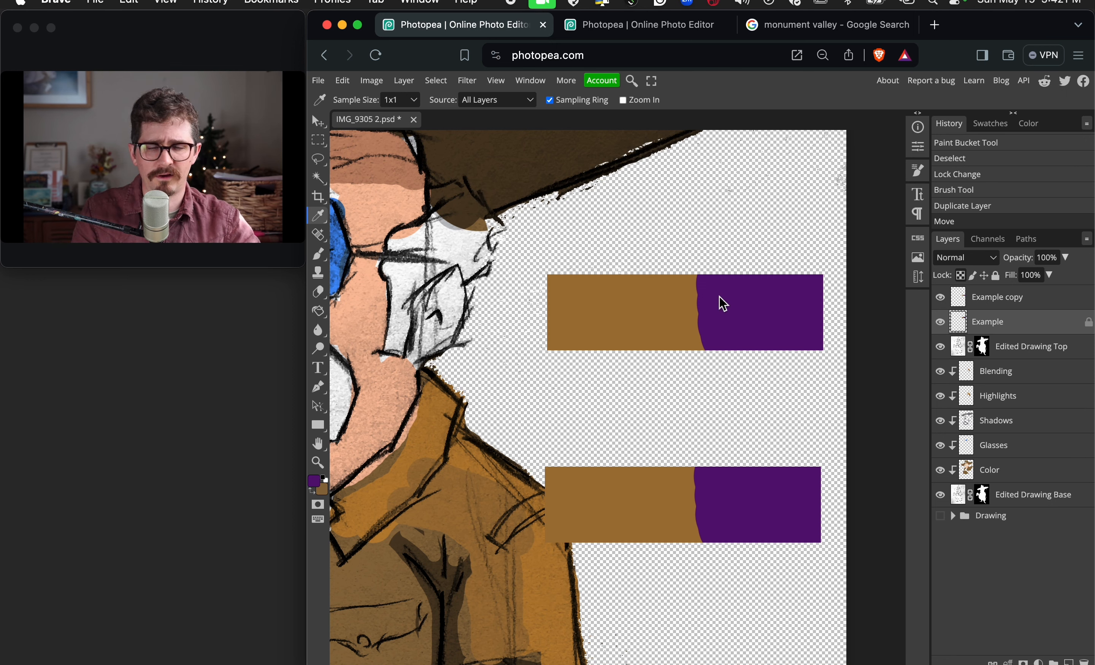
pyautogui.press('b')
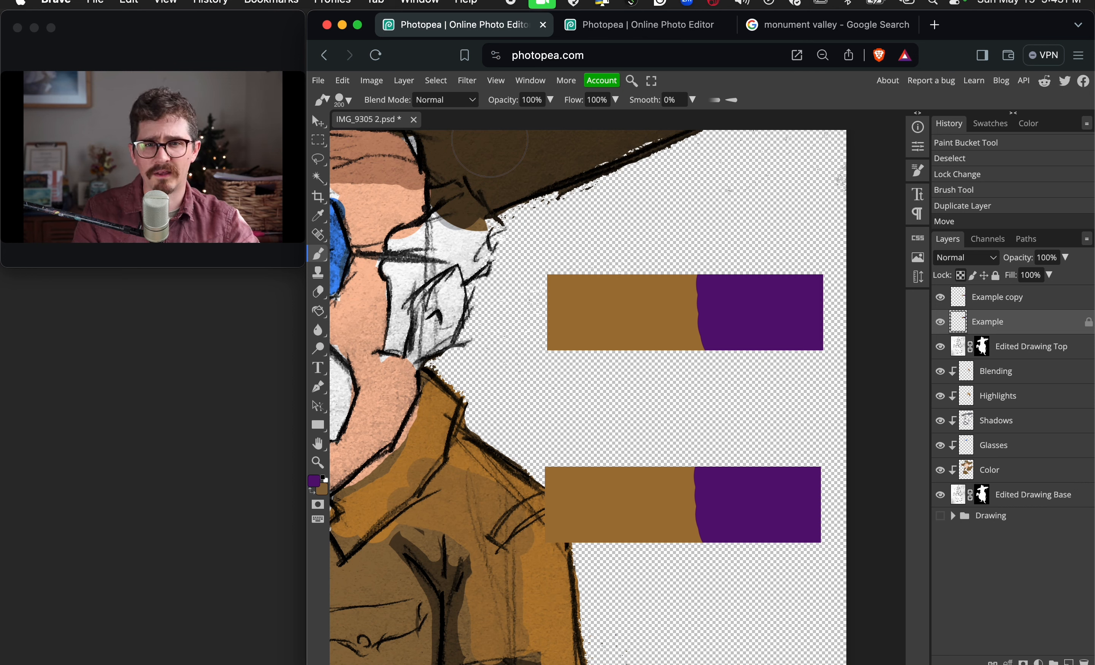
pyautogui.press('5')
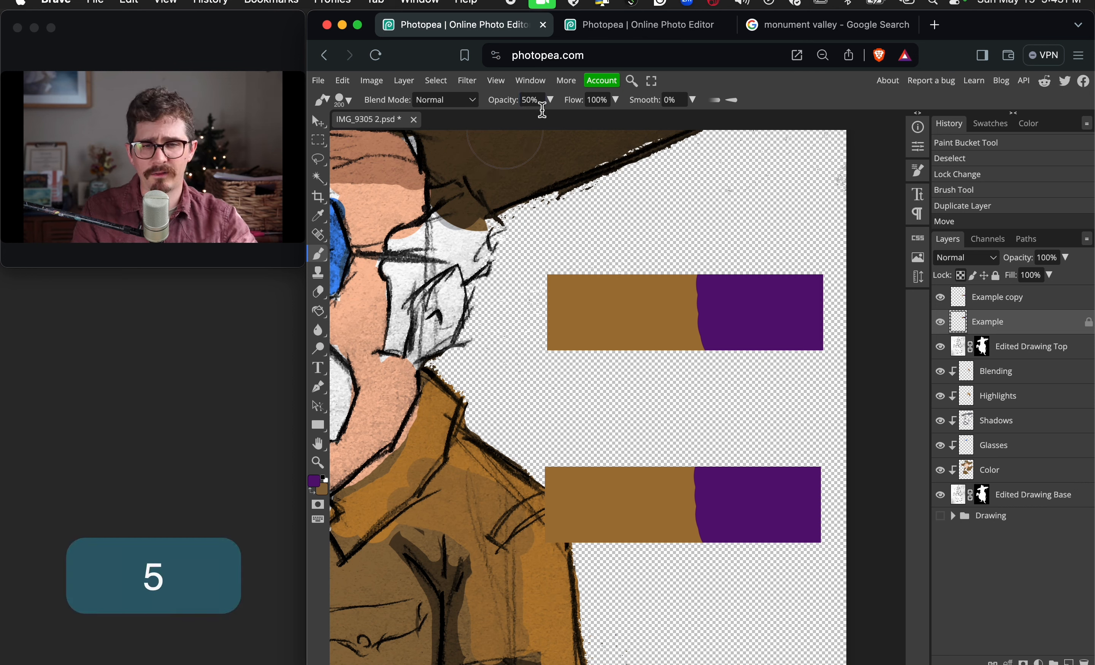
pyautogui.click(670, 312)
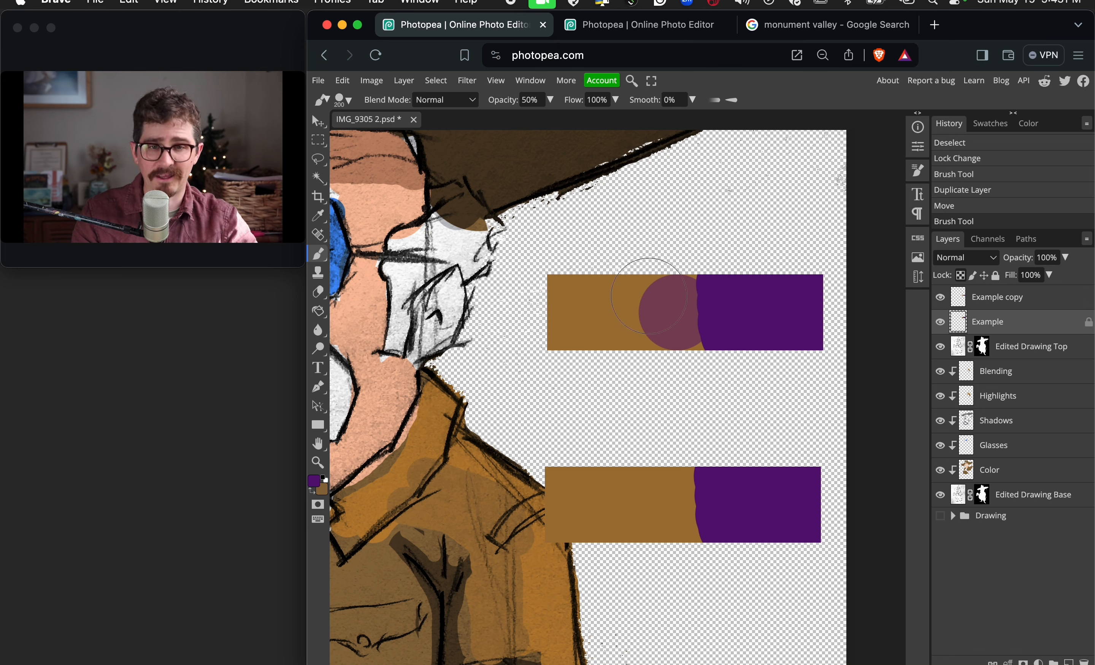
# Sample the blended mid-tone from the dab and paint it at 100% opacity as a full-height band across the upper bar's colour boundary
pyautogui.press('i')
pyautogui.click(677, 322)
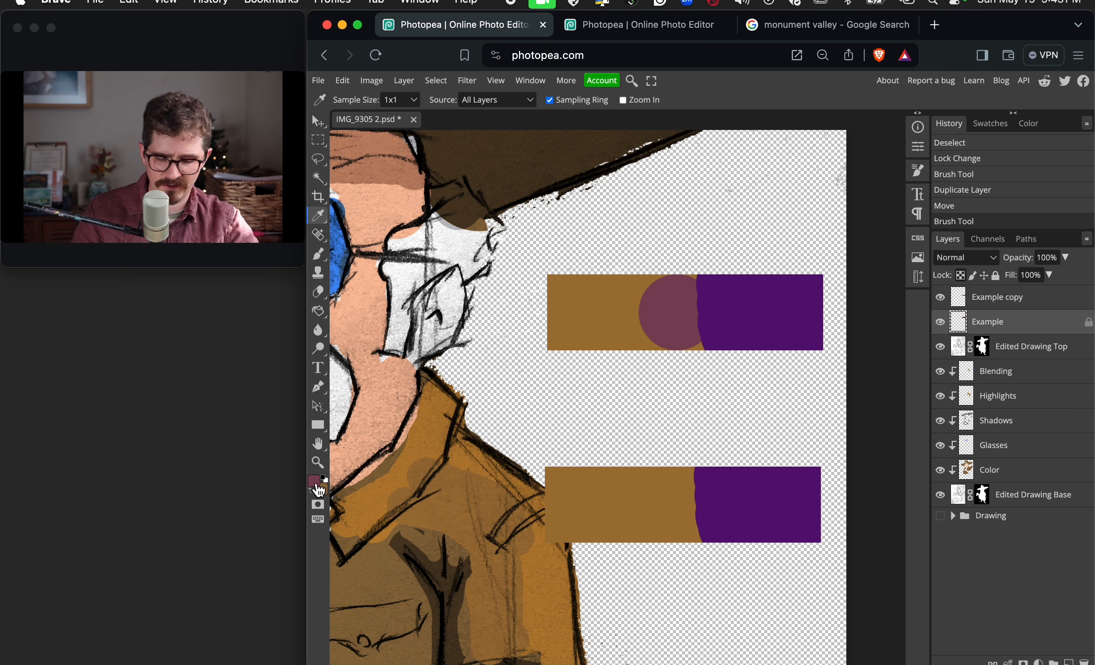
pyautogui.press('b')
pyautogui.press('0')
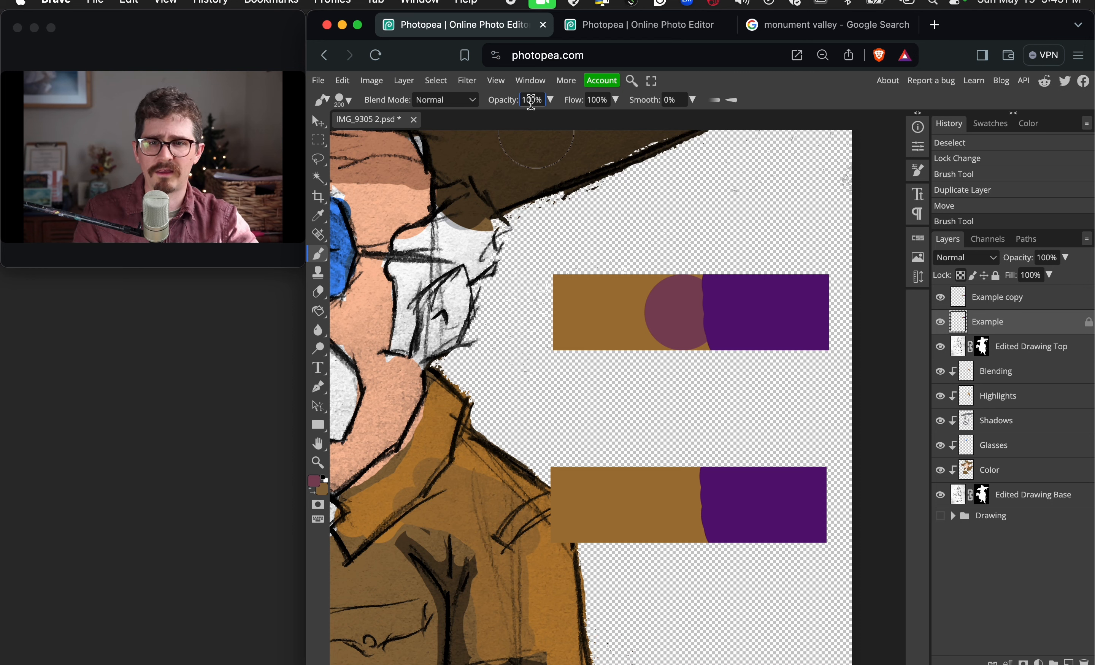
pyautogui.press('5')
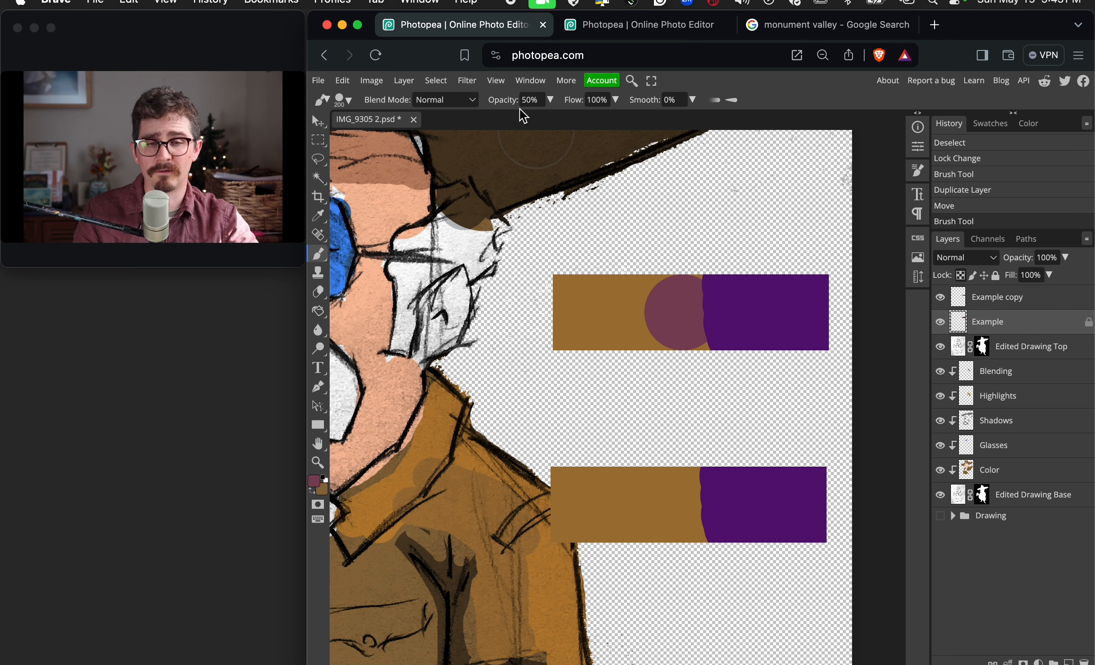
pyautogui.press('0')
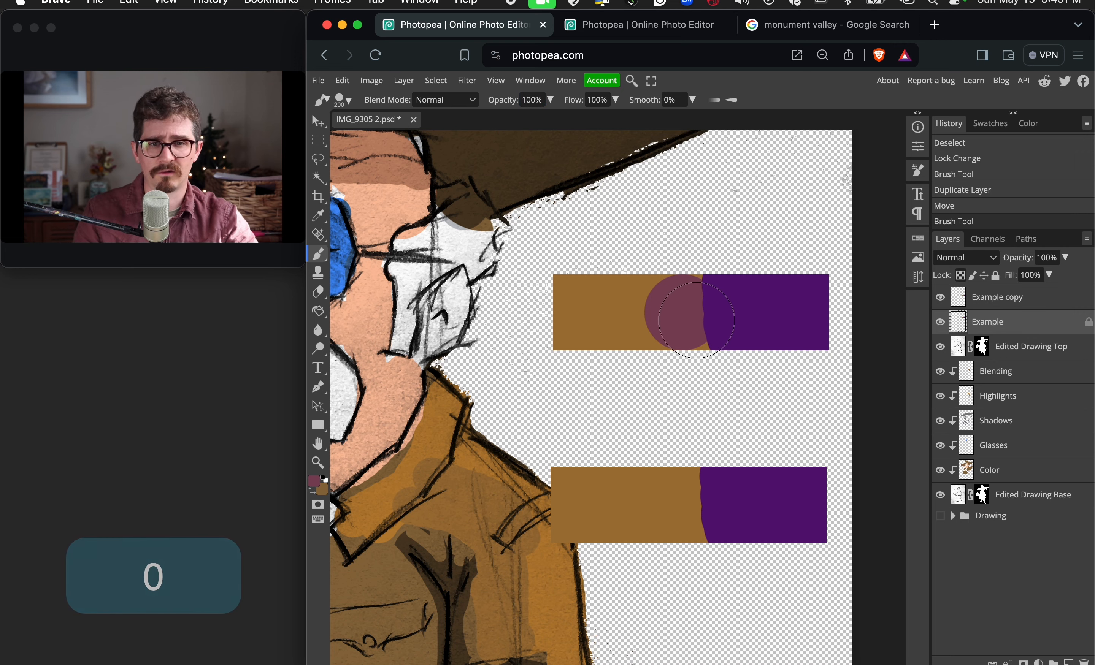
pyautogui.moveTo(677, 314)
pyautogui.mouseDown()
pyautogui.moveTo(688, 279)
pyautogui.moveTo(689, 347)
pyautogui.moveTo(697, 274)
pyautogui.moveTo(700, 346)
pyautogui.mouseUp()
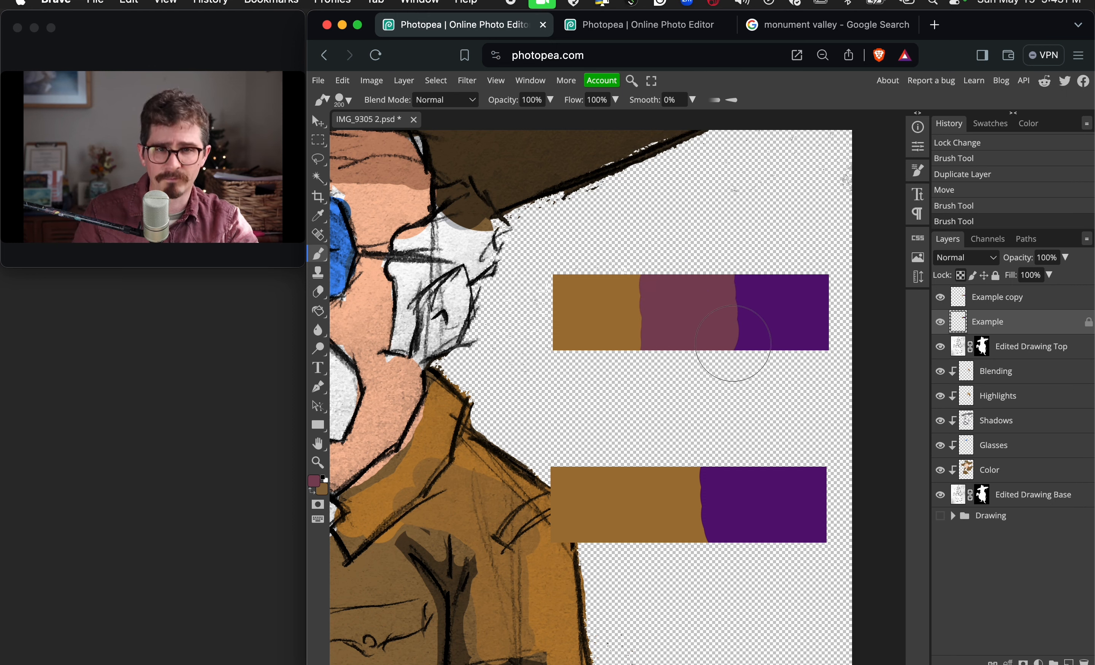
# Reduce the brush to 150 and paint the mid-tone at 50% opacity over the purple and the brown adjoining the middle band
pyautogui.press('i')
pyautogui.click(690, 310)
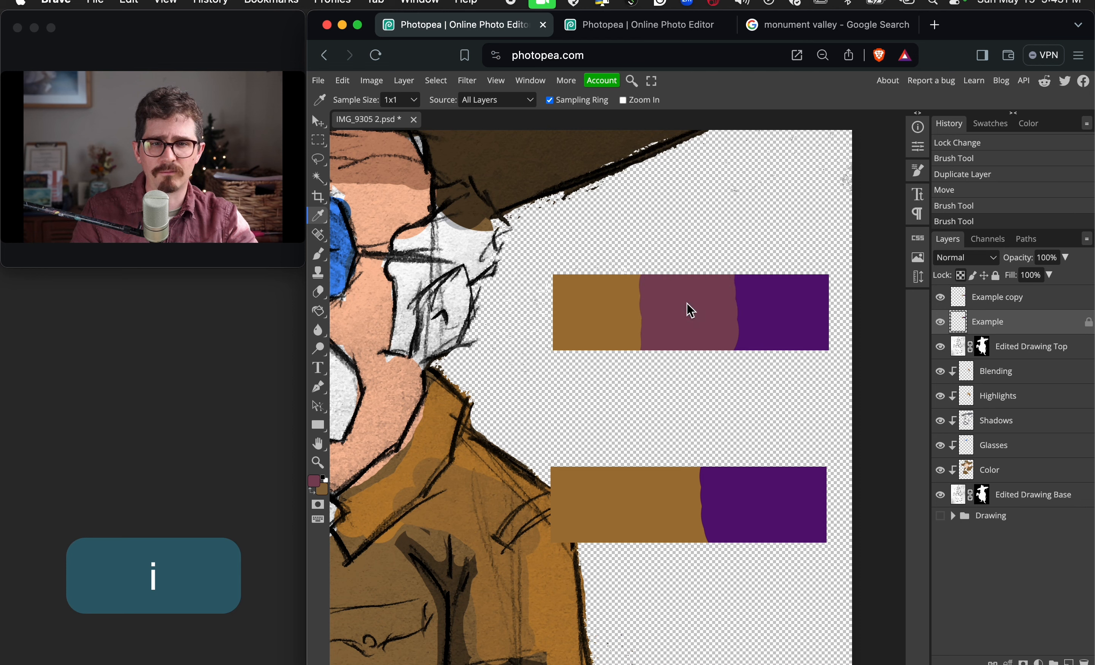
pyautogui.press('b')
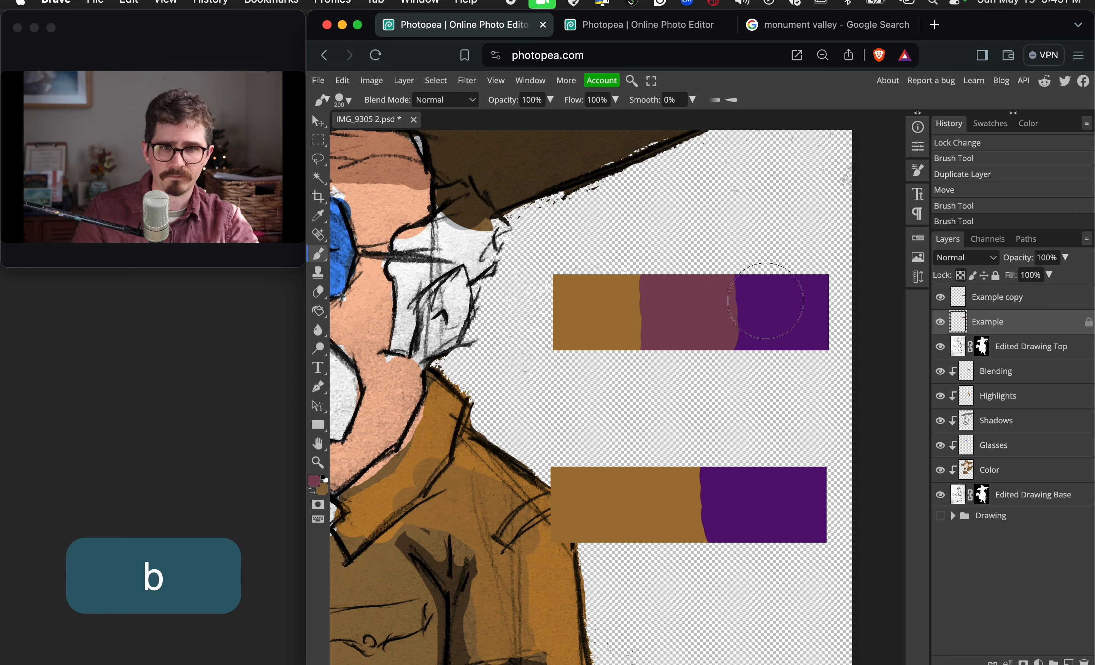
pyautogui.press('[')
pyautogui.press('[')
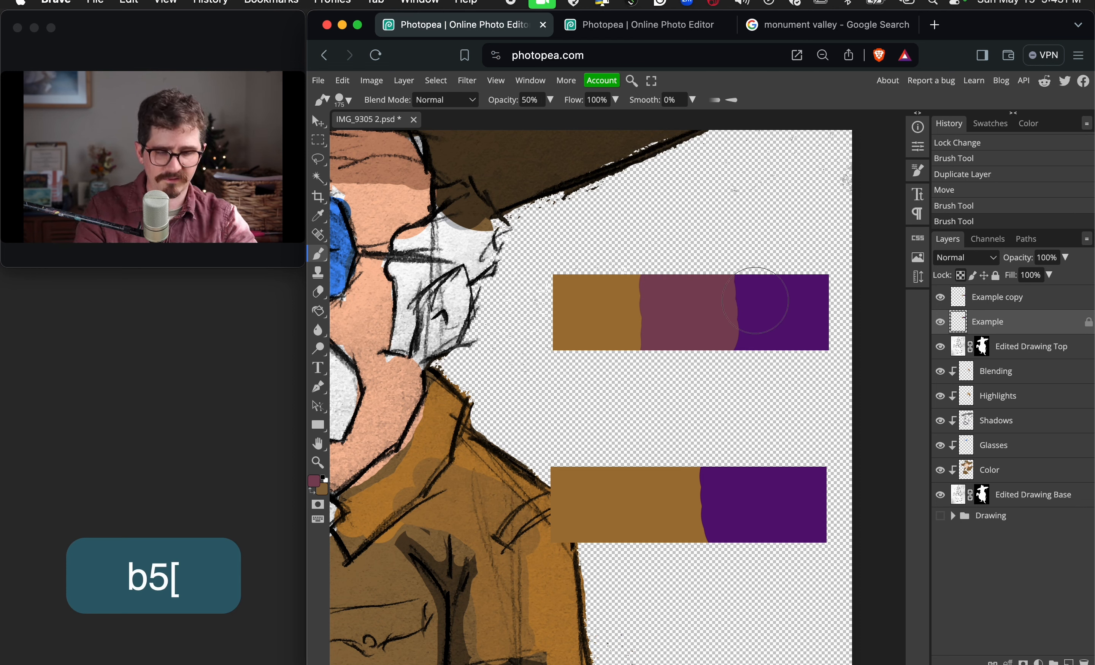
pyautogui.moveTo(752, 288)
pyautogui.mouseDown()
pyautogui.moveTo(750, 372)
pyautogui.moveTo(768, 367)
pyautogui.mouseUp()
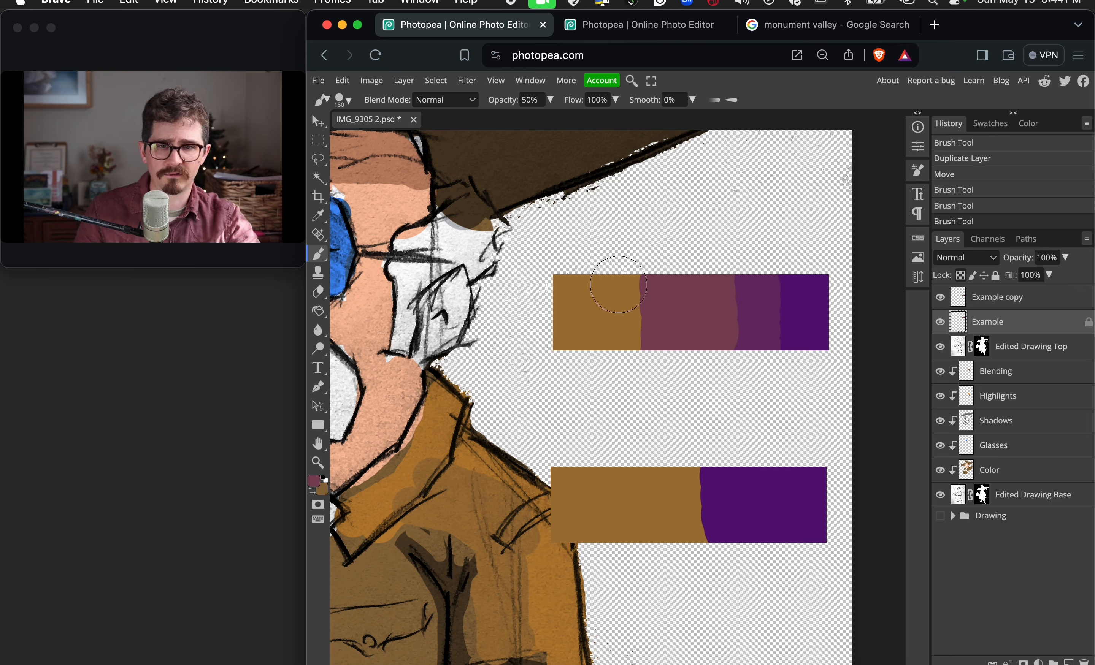
pyautogui.moveTo(618, 285); pyautogui.dragTo(621, 376)
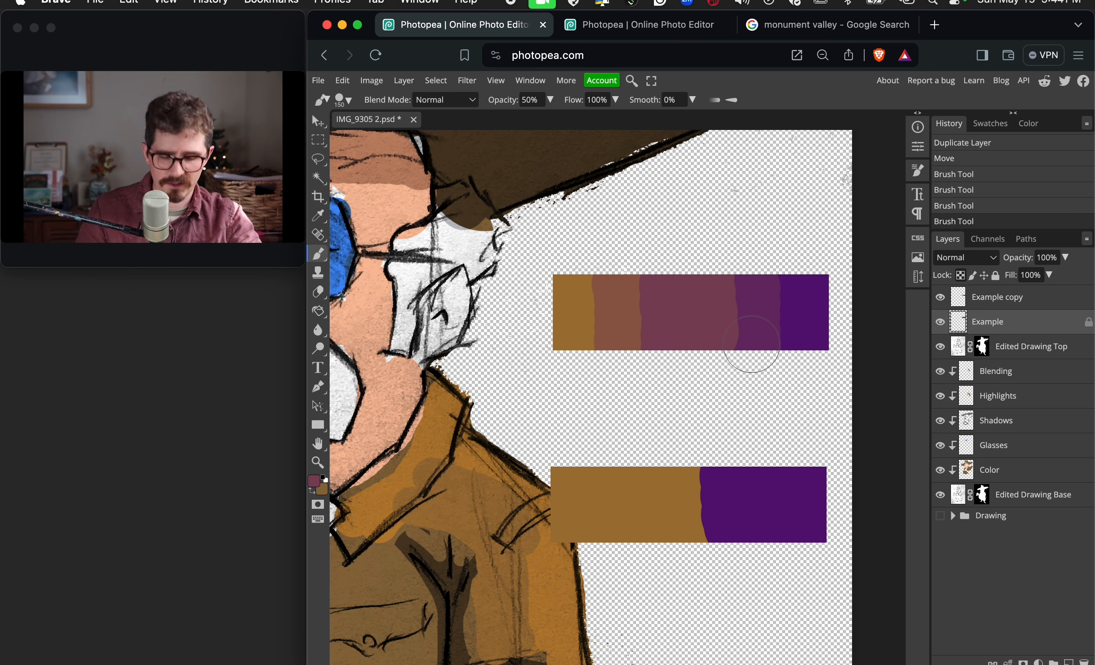
# Sample the transition tone between mid-tone and purple and paint it at 100% opacity to widen its band
pyautogui.press('i')
pyautogui.click(762, 334)
pyautogui.press('b')
pyautogui.press('0')
pyautogui.moveTo(755, 270); pyautogui.dragTo(716, 365)
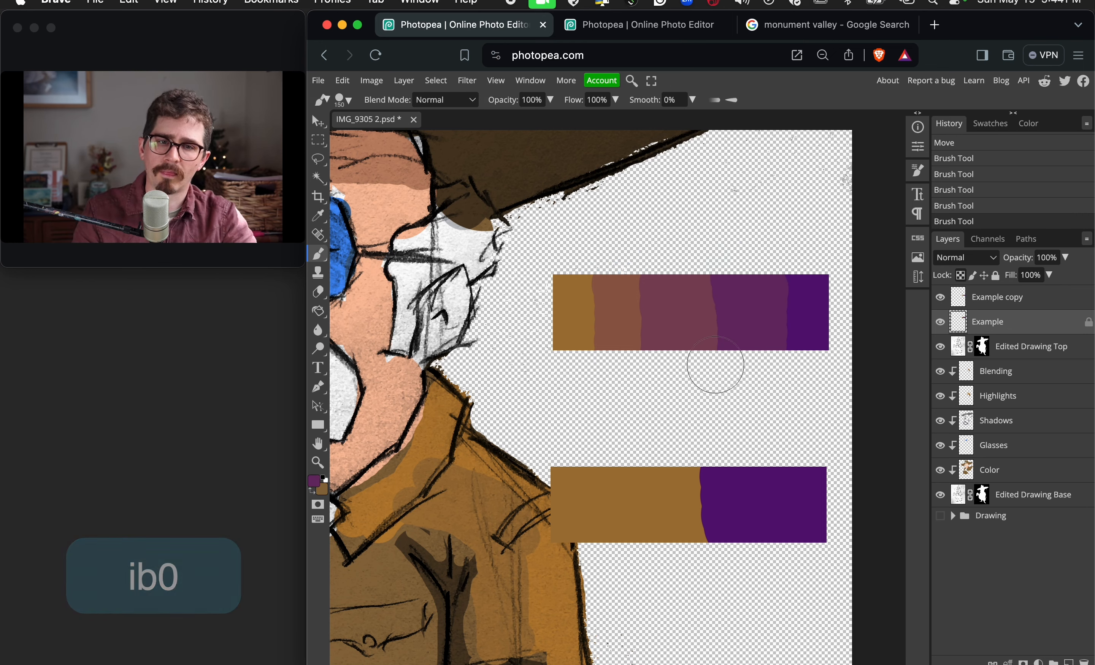
# Sample the reddish-brown transition tone and paint over its edges to widen the band between brown and mid-tone
pyautogui.press('i')
pyautogui.click(619, 314)
pyautogui.press('b')
pyautogui.moveTo(618, 291); pyautogui.dragTo(637, 275)
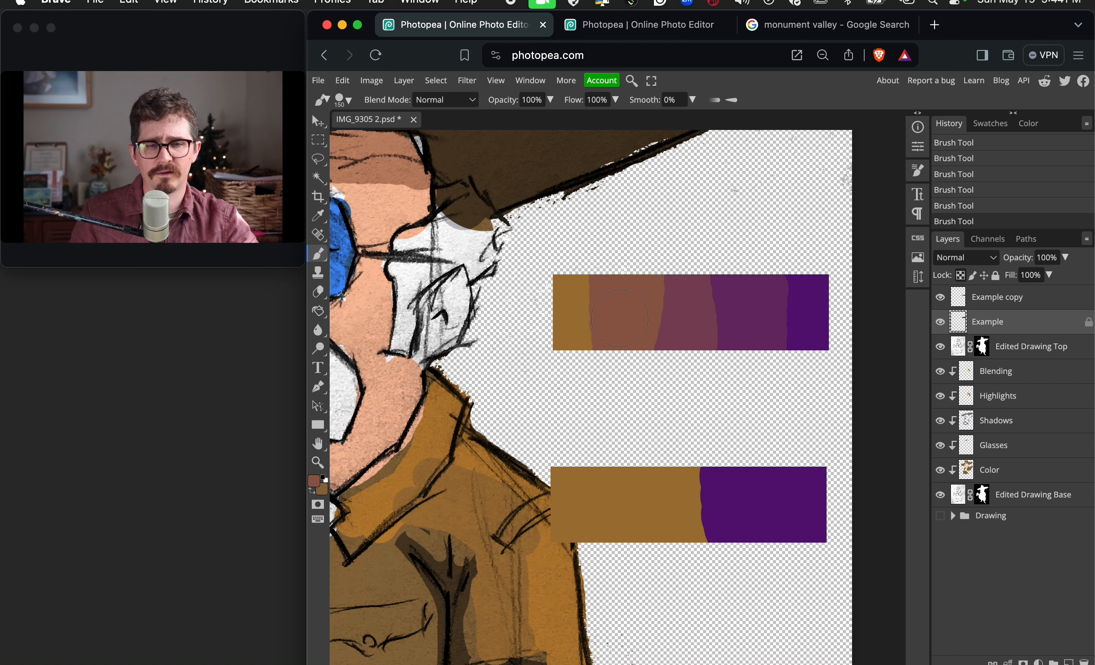
# Select the Example copy layer and lock its transparent pixels
pyautogui.hscroll(-1, 618, 319)
pyautogui.click(1075, 305)
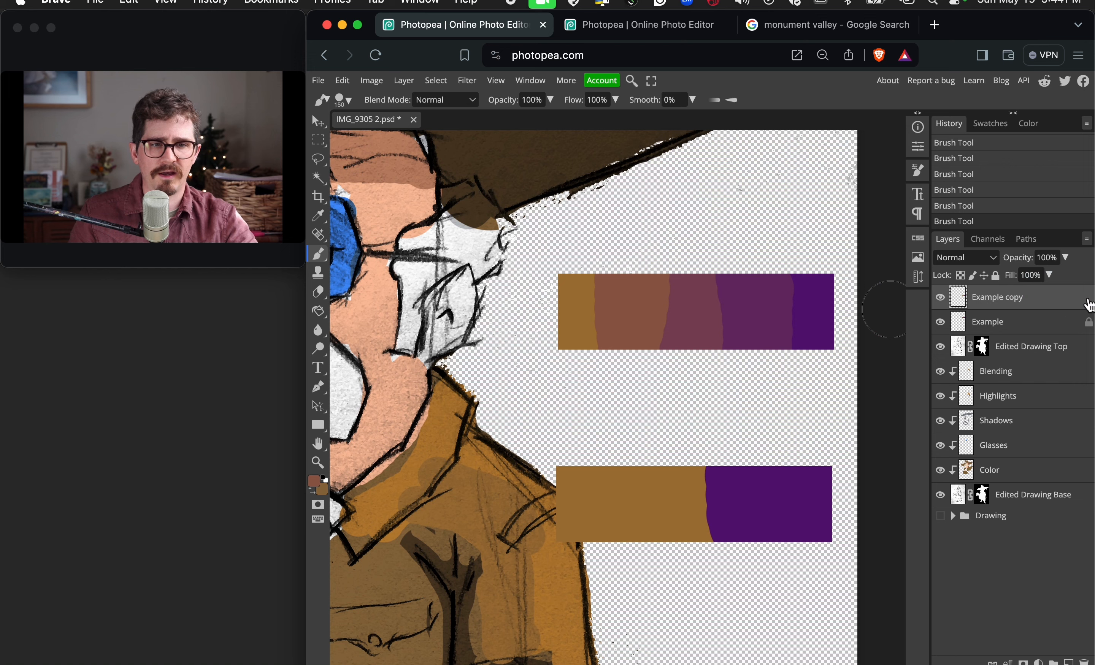
pyautogui.click(961, 276)
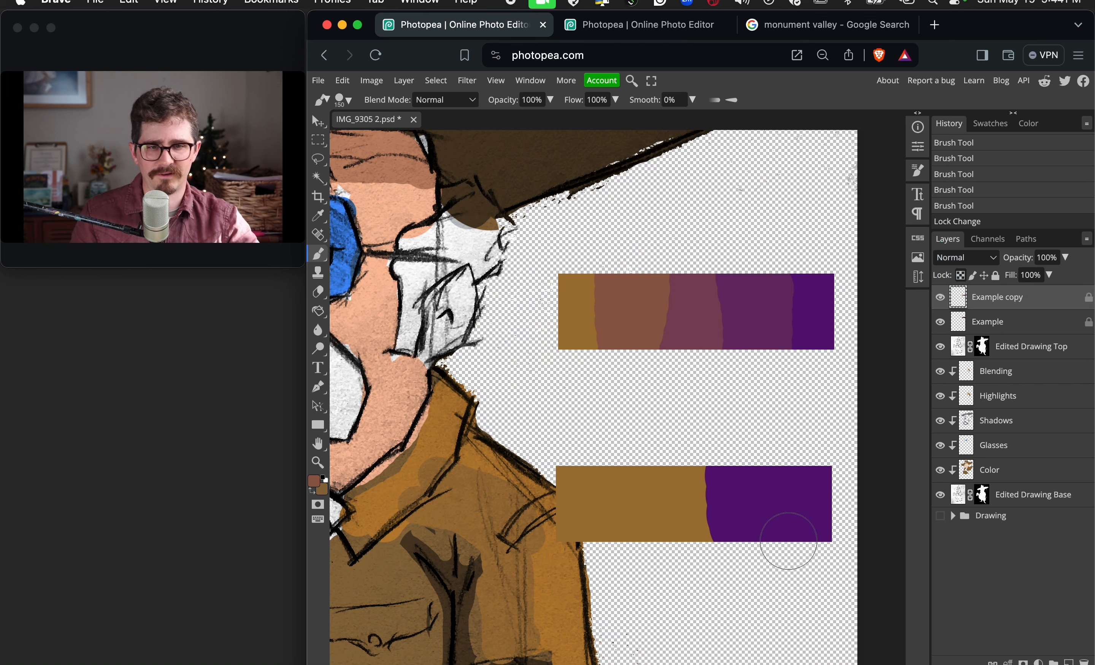
# Sample the purple from the lower bar and swap the foreground and background colours
pyautogui.press('i')
pyautogui.click(791, 517)
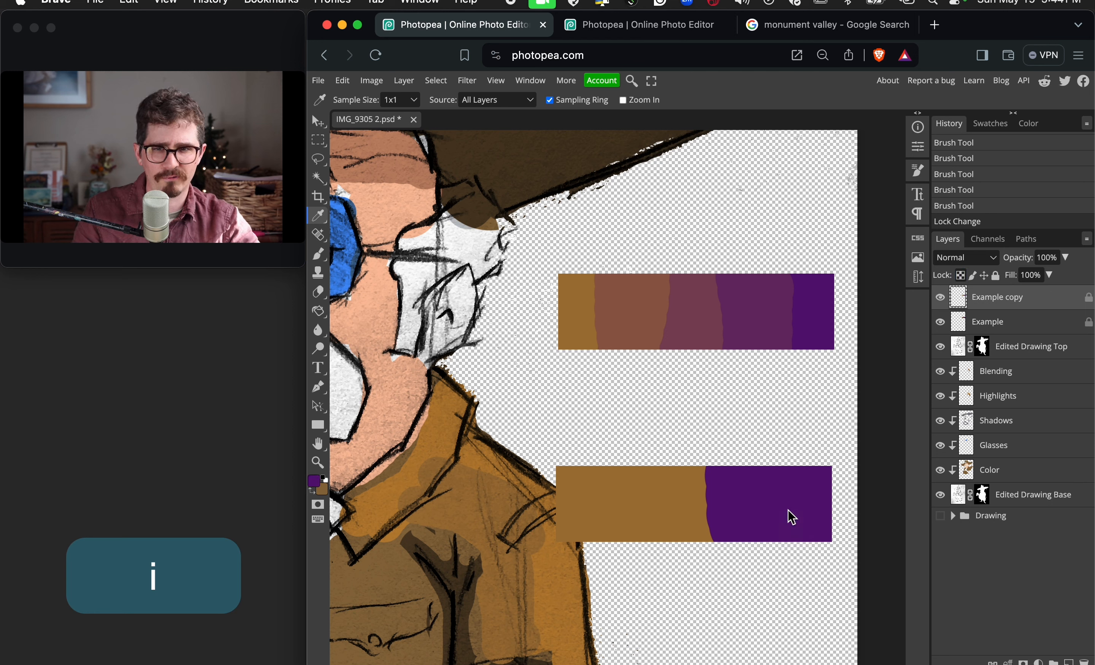
pyautogui.press('x')
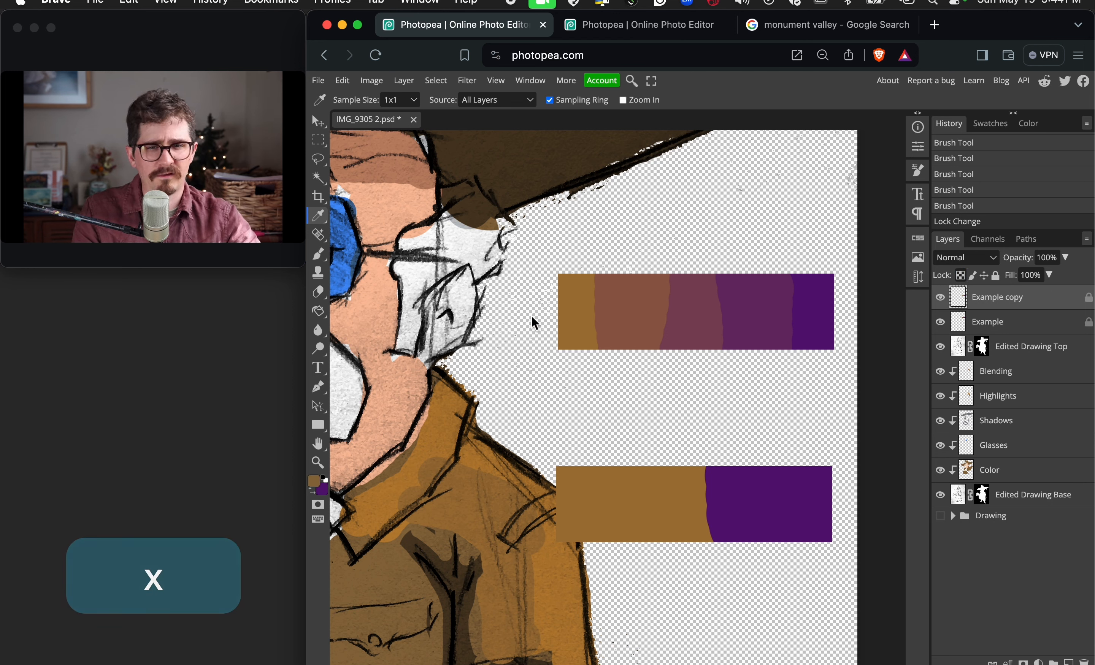
# Sample the lower bar's brown, enlarge the brush to 400 px and paint over the purple half
pyautogui.click(620, 494)
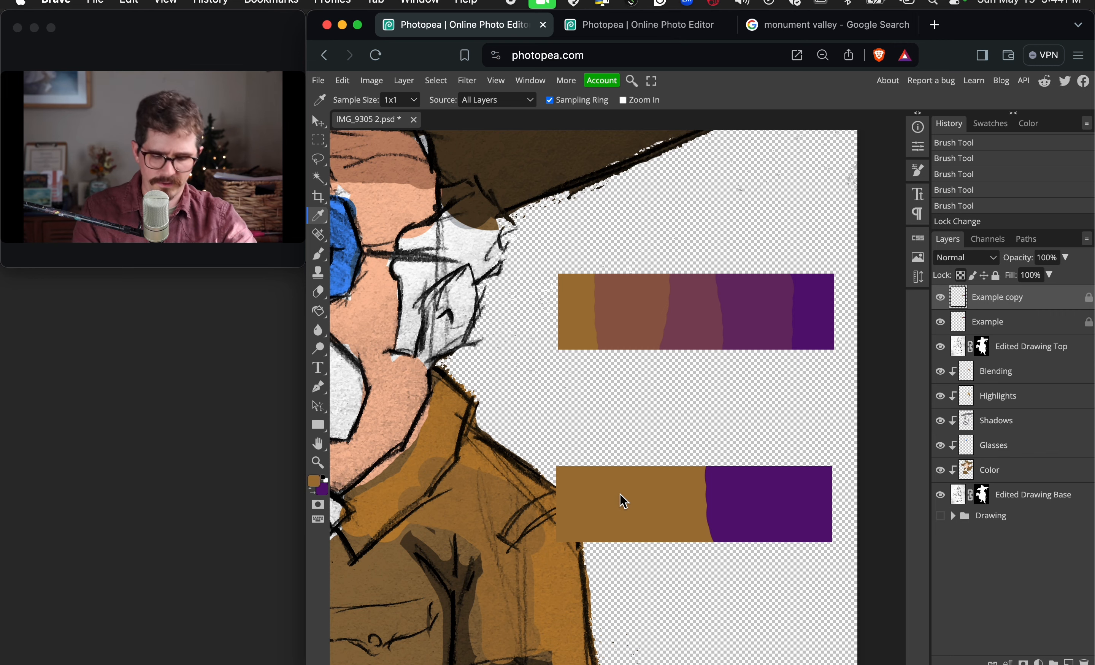
pyautogui.press('b')
pyautogui.press(']')
pyautogui.press(']')
pyautogui.press(']')
pyautogui.press(']')
pyautogui.press(']')
pyautogui.press(']')
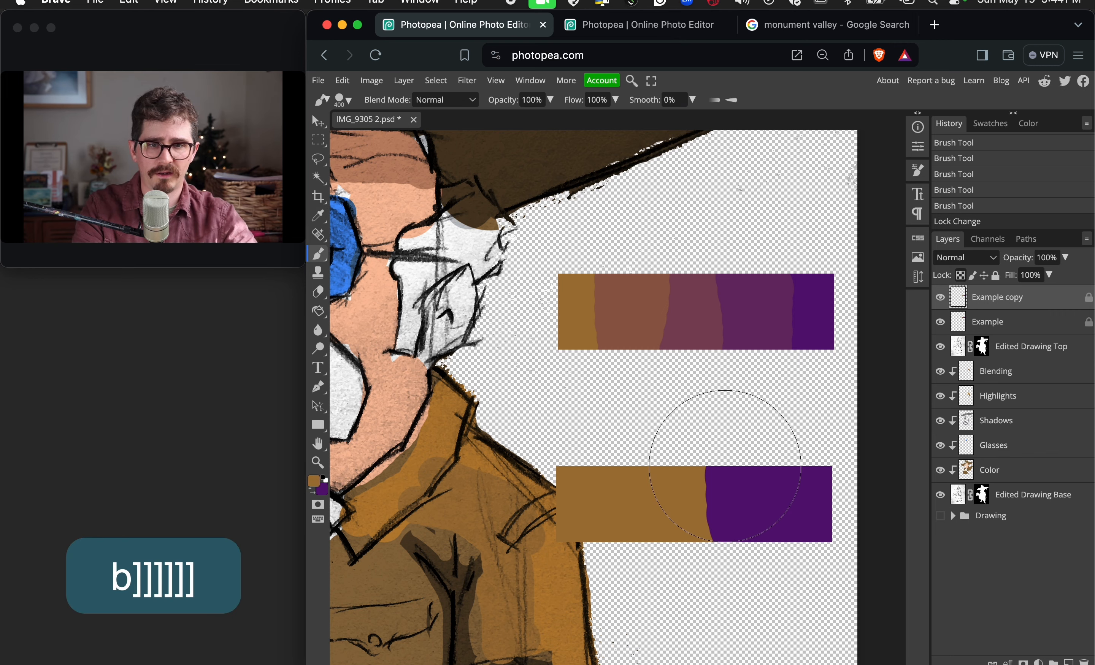
pyautogui.moveTo(727, 531)
pyautogui.mouseDown()
pyautogui.moveTo(736, 419)
pyautogui.moveTo(800, 510)
pyautogui.moveTo(820, 533)
pyautogui.mouseUp()
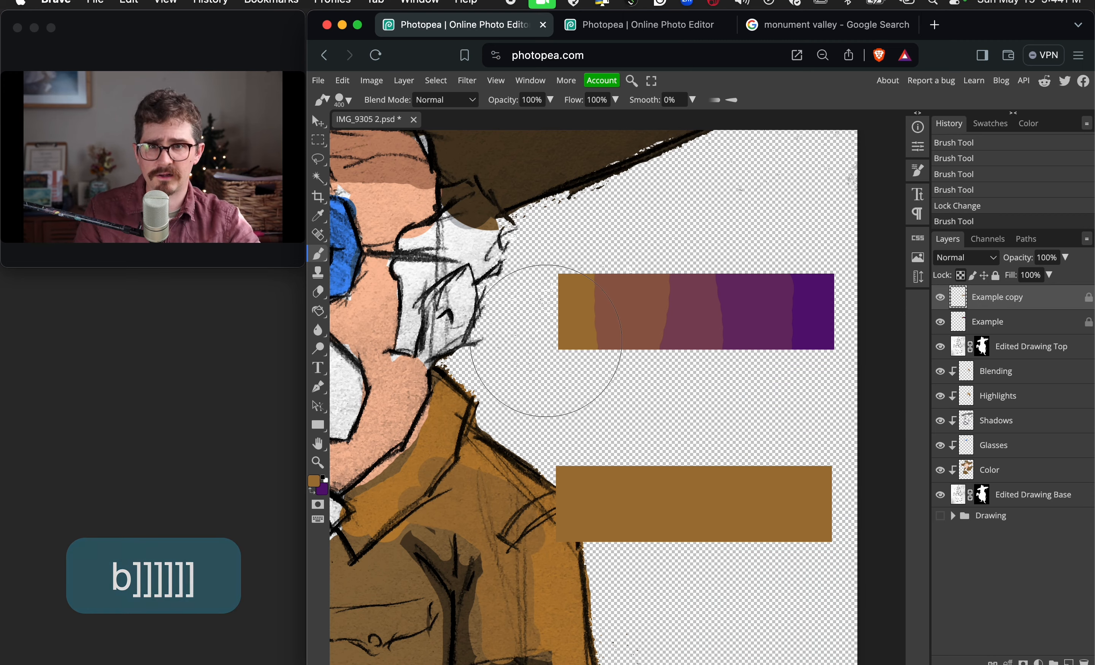
# Set the brush to 0% hardness and a size of 915 px
pyautogui.click(352, 99)
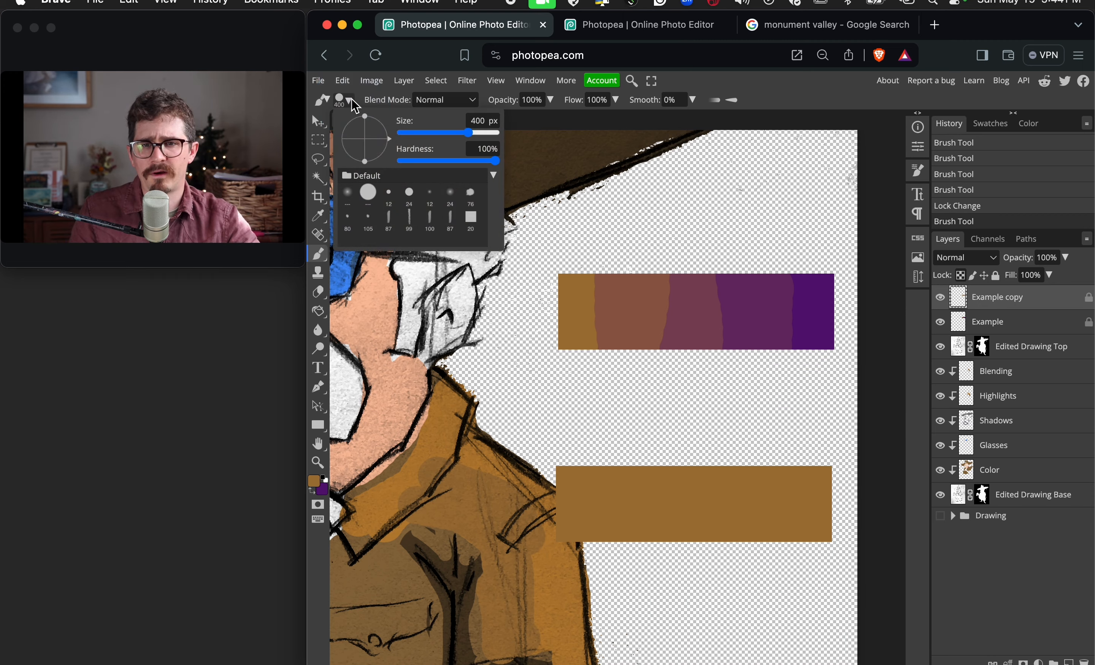
pyautogui.click(352, 98)
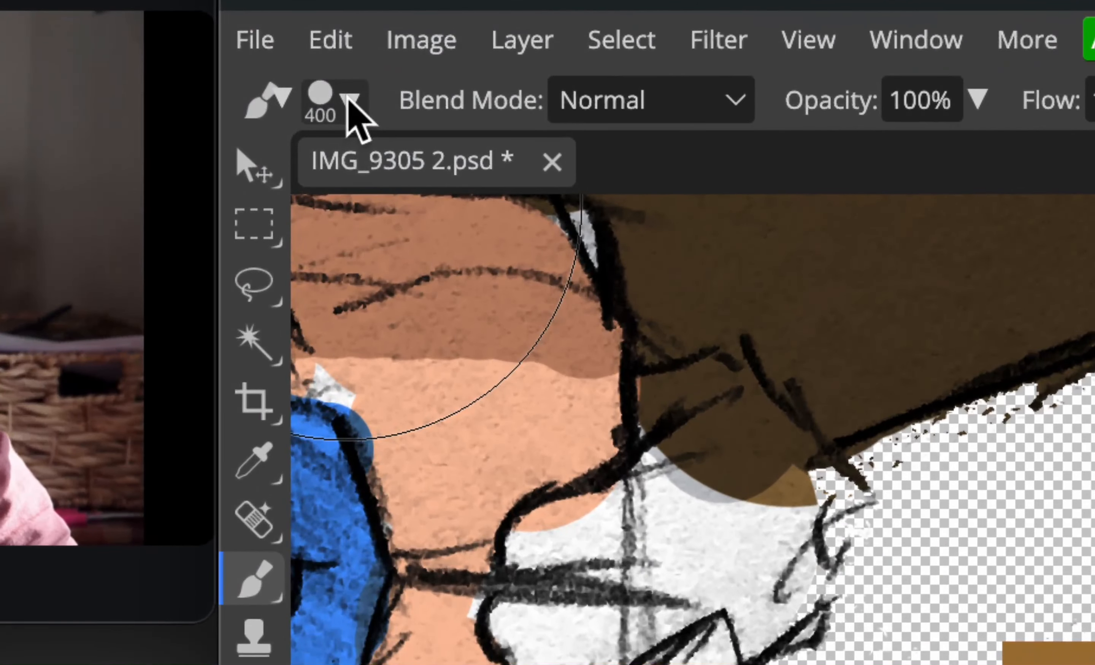
pyautogui.click(348, 98)
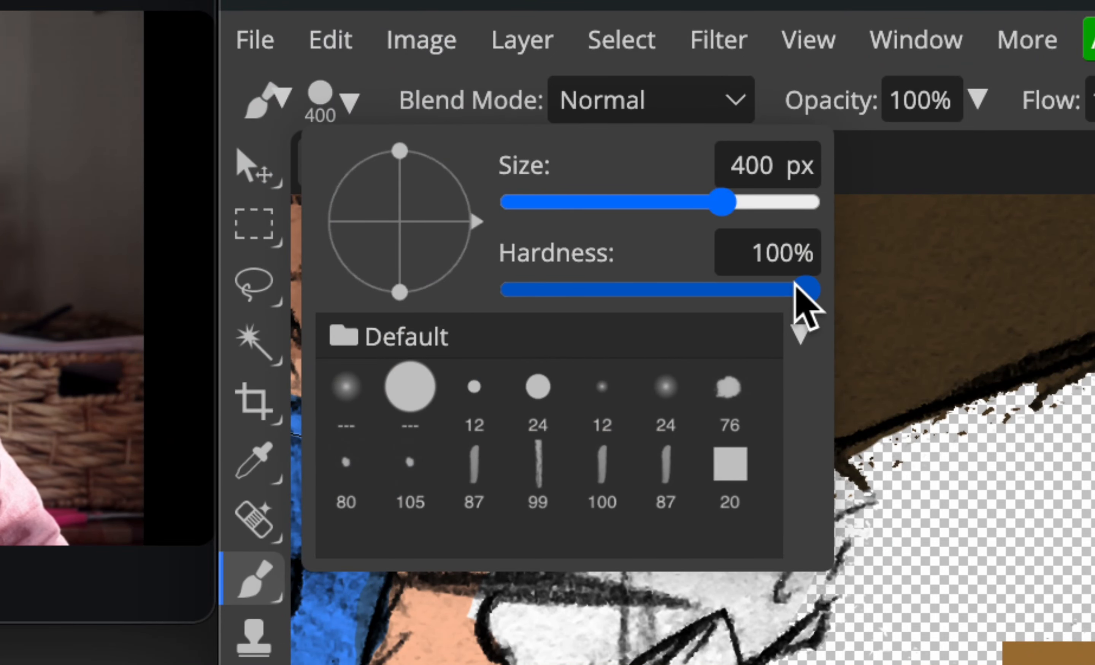
pyautogui.moveTo(798, 287)
pyautogui.mouseDown()
pyautogui.moveTo(626, 301)
pyautogui.moveTo(430, 276)
pyautogui.mouseUp()
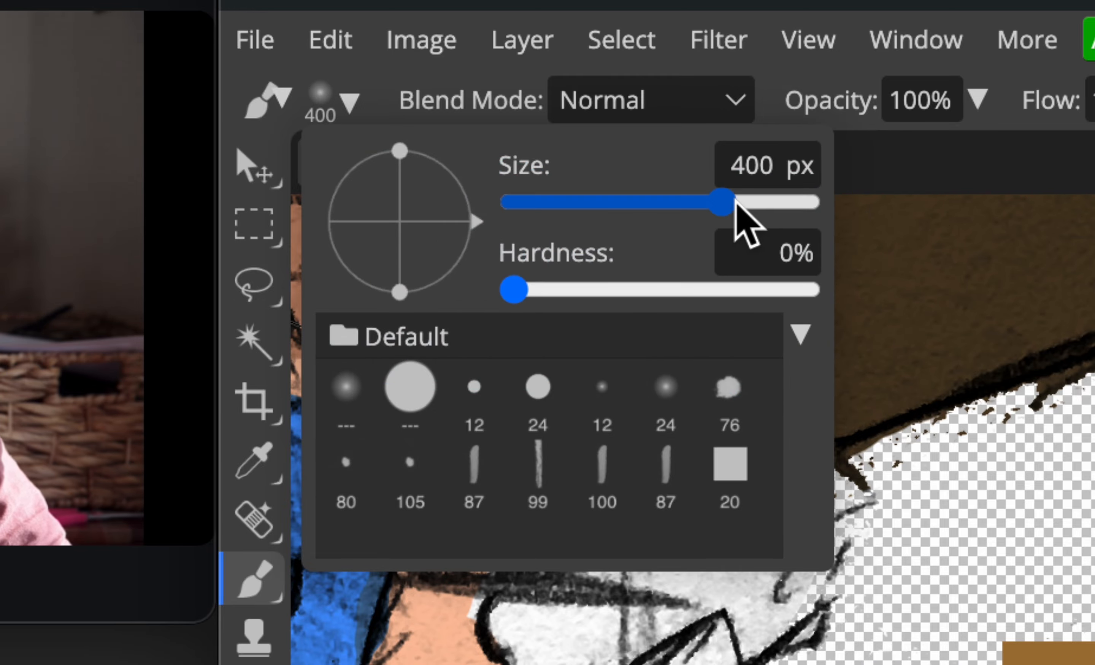
pyautogui.moveTo(737, 205); pyautogui.dragTo(805, 209)
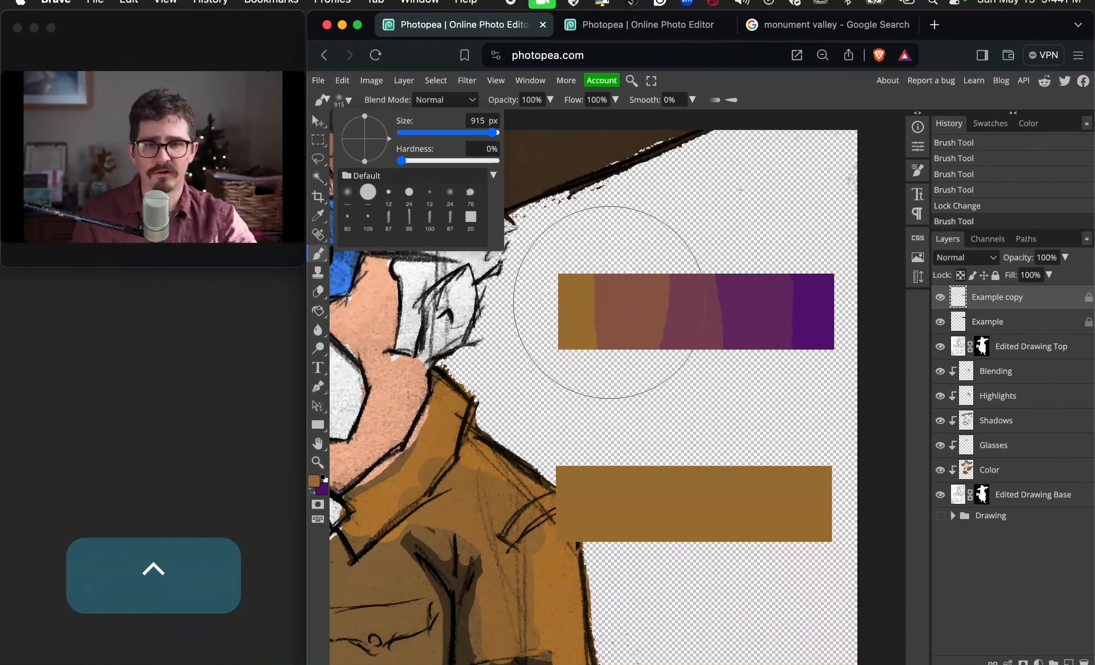
# Leave the brush settings and swap the foreground and background colours to paint with purple
pyautogui.scroll(-1, 672, 381)
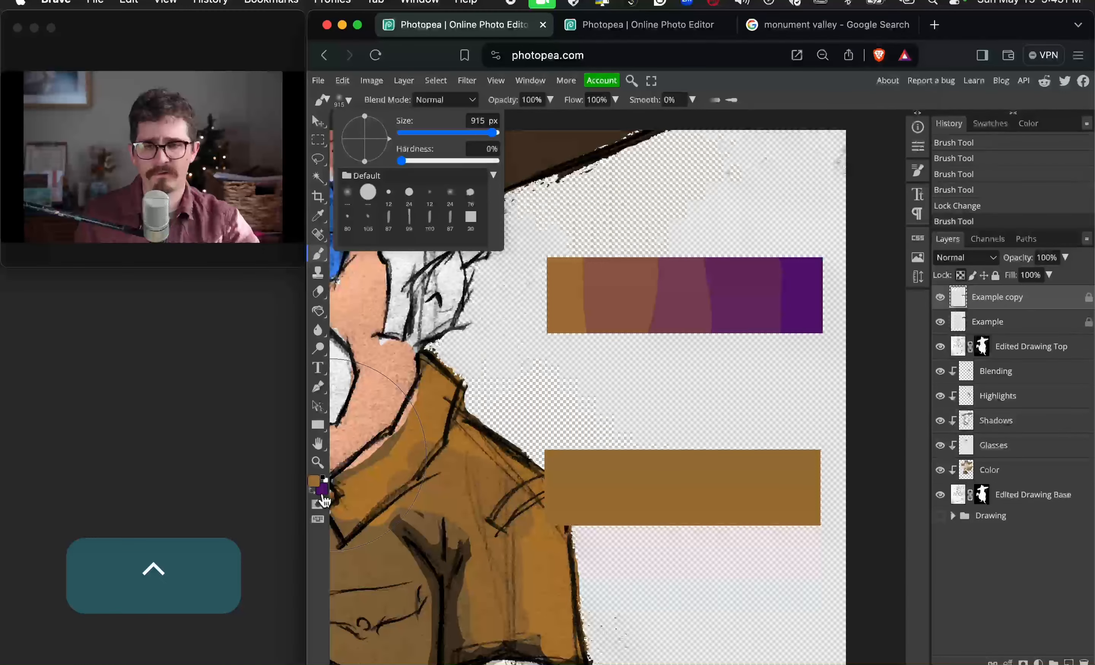
pyautogui.hotkey('ctrl', 'x')
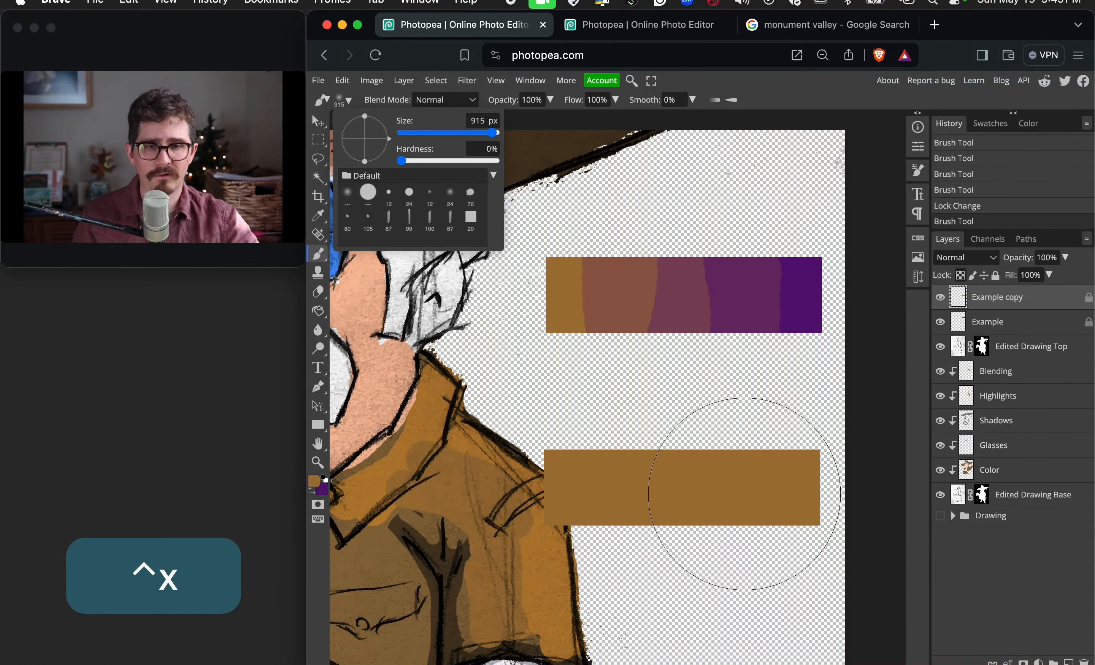
pyautogui.press(']')
pyautogui.press(']')
pyautogui.press(']')
pyautogui.press(']')
pyautogui.press(']')
pyautogui.press(']')
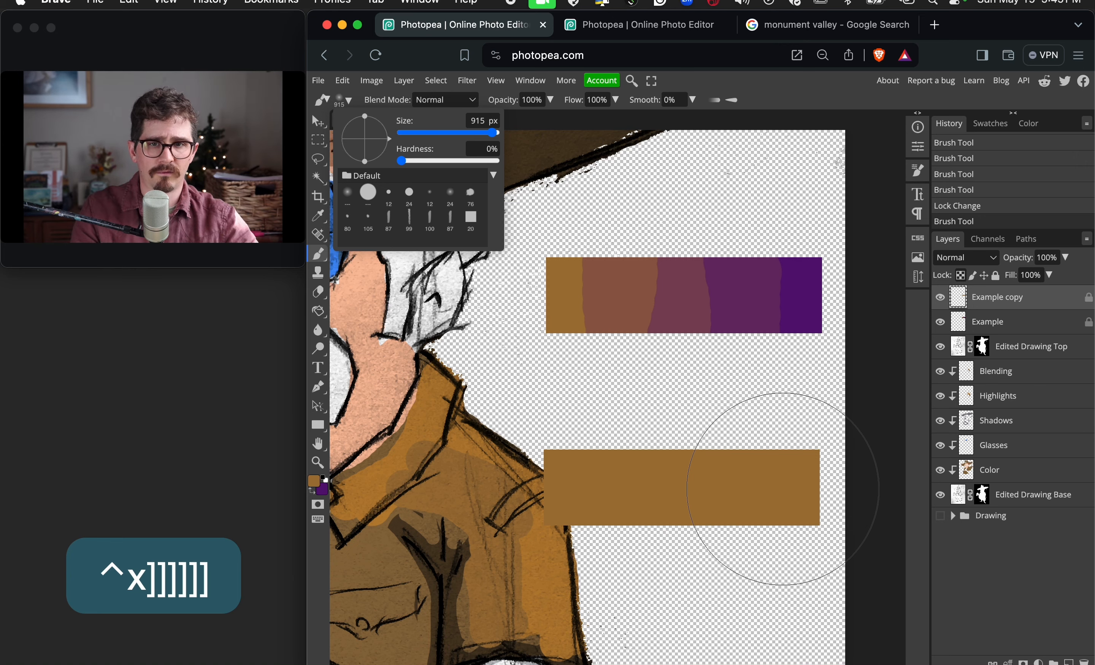
pyautogui.click(783, 490)
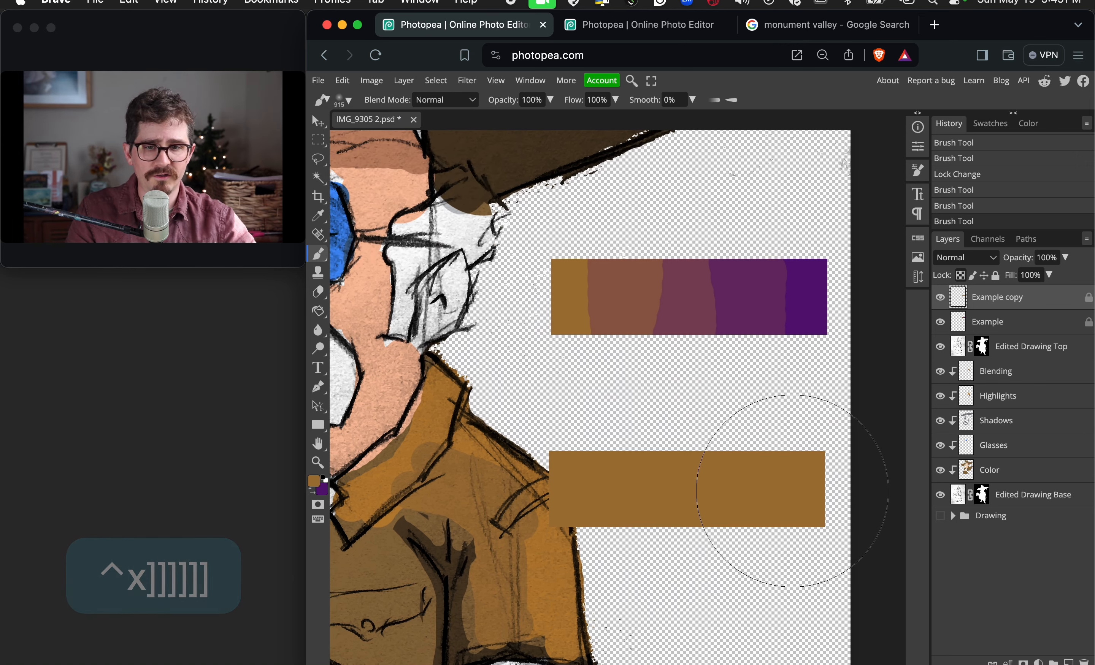
pyautogui.press('x')
# Try blending purple into the right end of the brown bar with soft 915 px and 1600 px dabs, undoing each
pyautogui.click(794, 490)
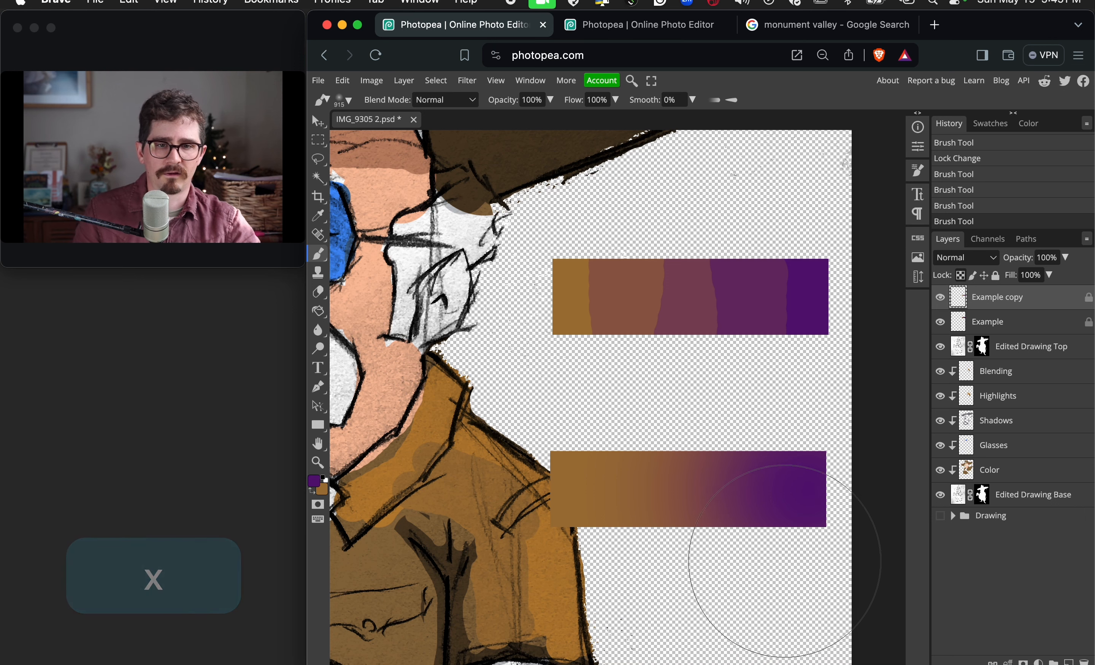
pyautogui.press('super+z')
pyautogui.press(']')
pyautogui.press(']')
pyautogui.press(']')
pyautogui.press(']')
pyautogui.press(']')
pyautogui.press(']')
pyautogui.press(']')
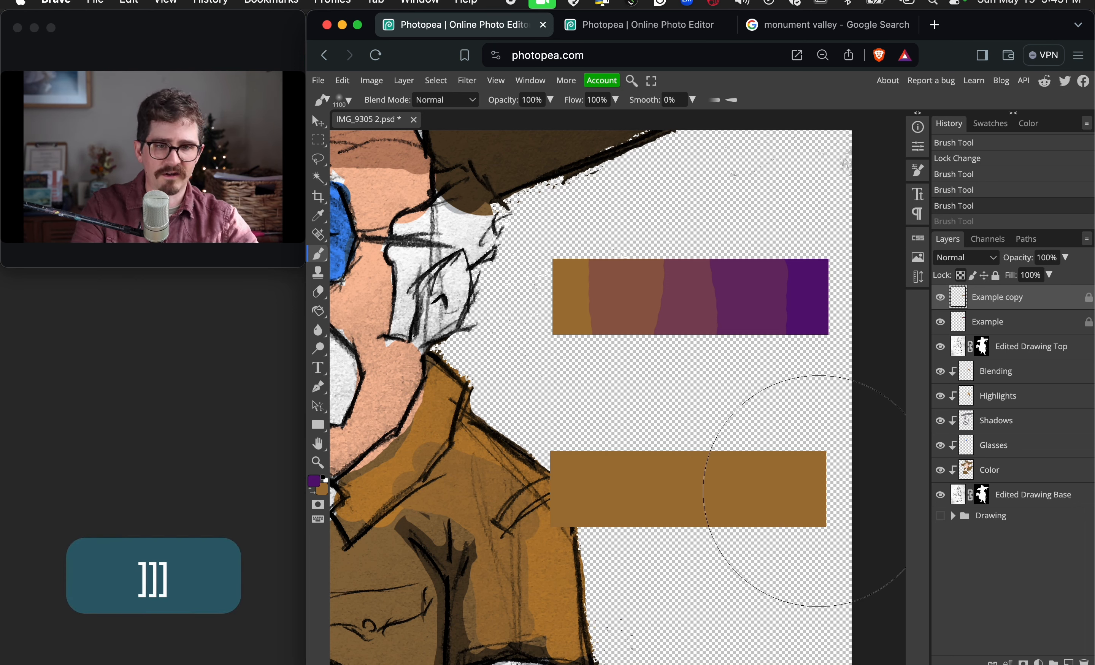
pyautogui.press(']')
pyautogui.press(']')
pyautogui.press(']')
pyautogui.press(']')
pyautogui.click(807, 491)
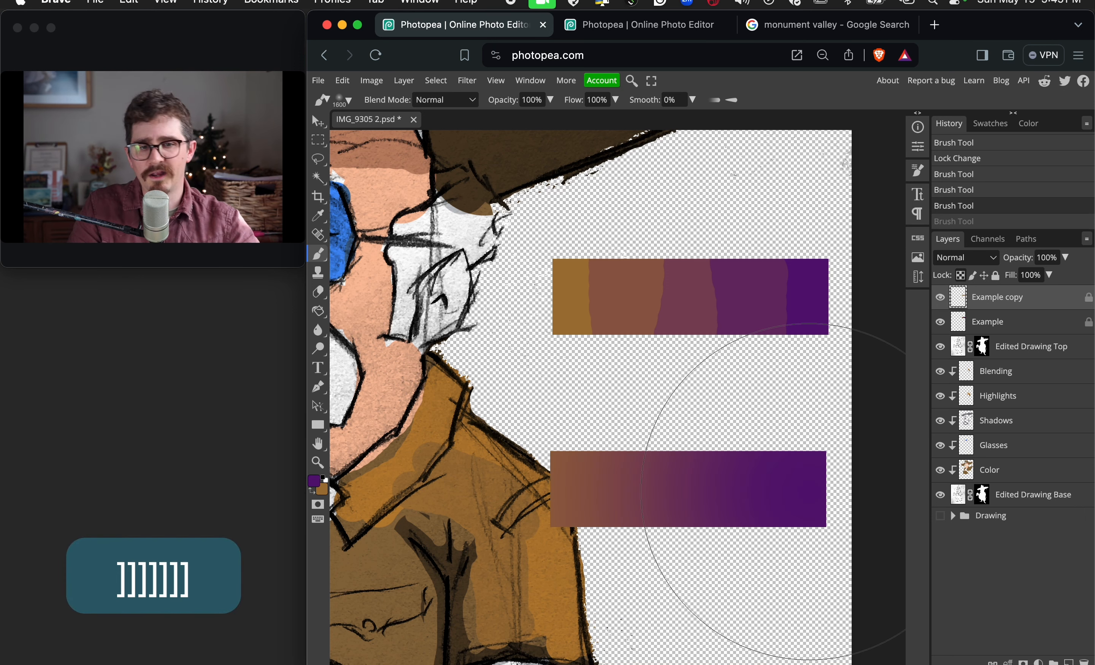
pyautogui.press('super+z')
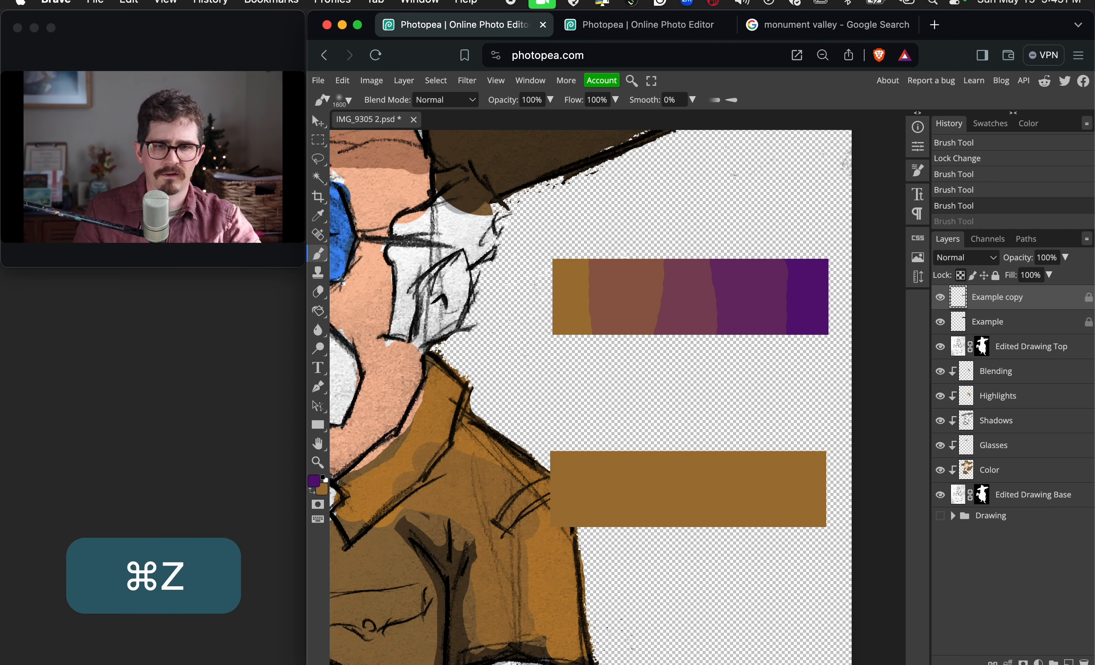
# Try soft purple dabs just beyond the bar's right end with 1600 px and 1400 px brushes, undoing each
pyautogui.click(852, 498)
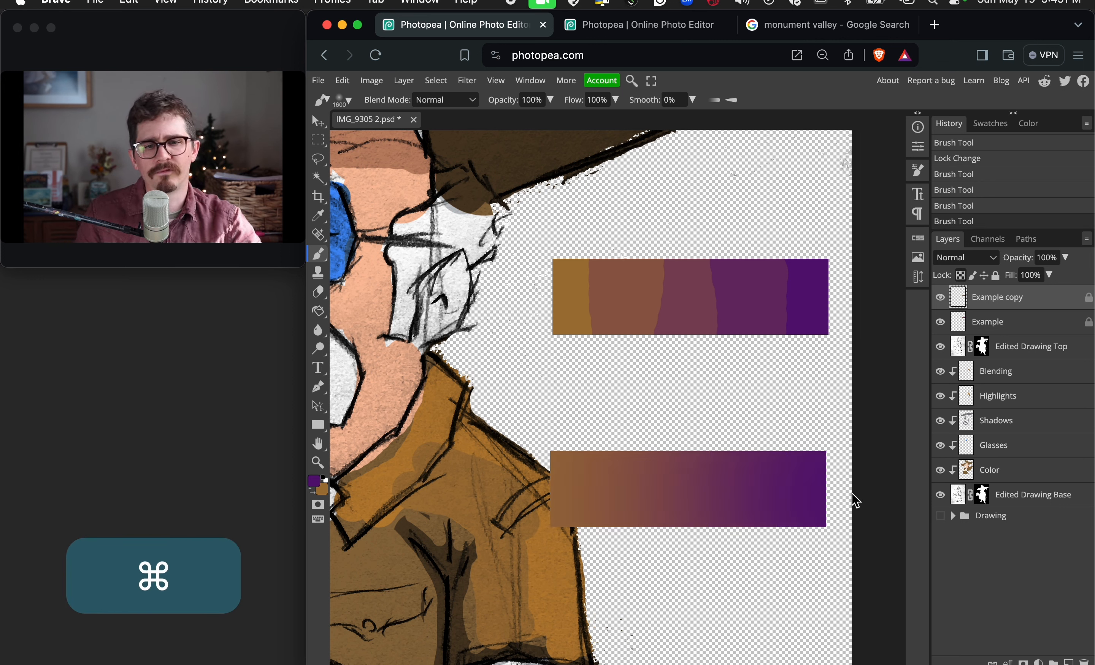
pyautogui.press('super+z')
pyautogui.press('[')
pyautogui.press('[')
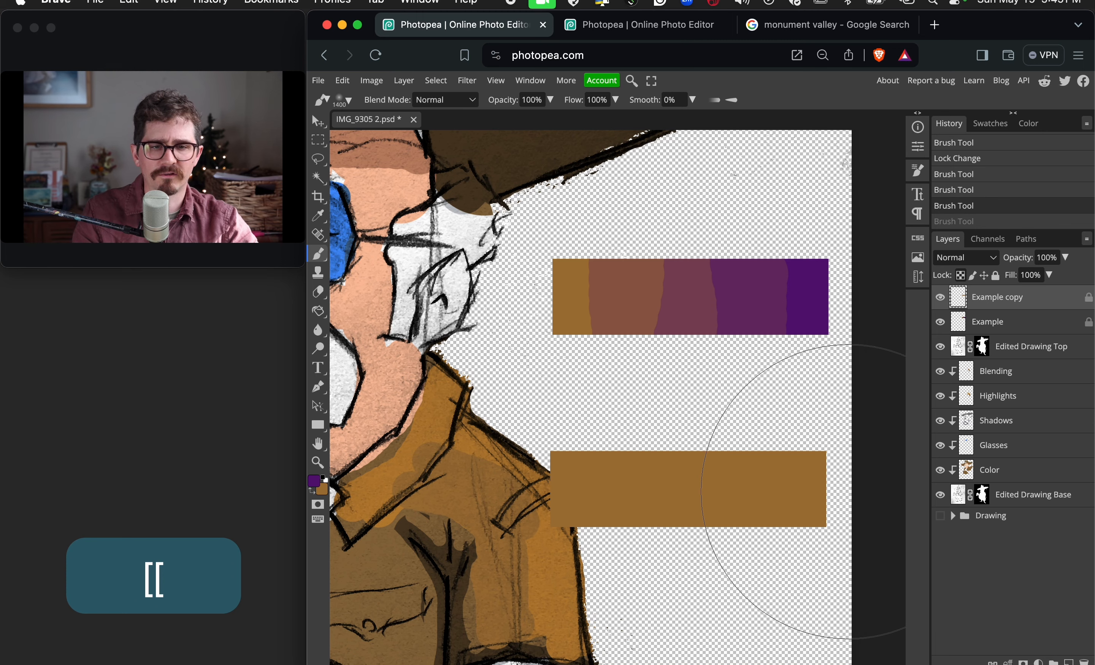
pyautogui.click(854, 495)
pyautogui.press('super+z')
# Reduce the soft brush to 1100 px and dab purple on the lower bar's right end to form a gradient
pyautogui.press('[')
pyautogui.press('[')
pyautogui.press('[')
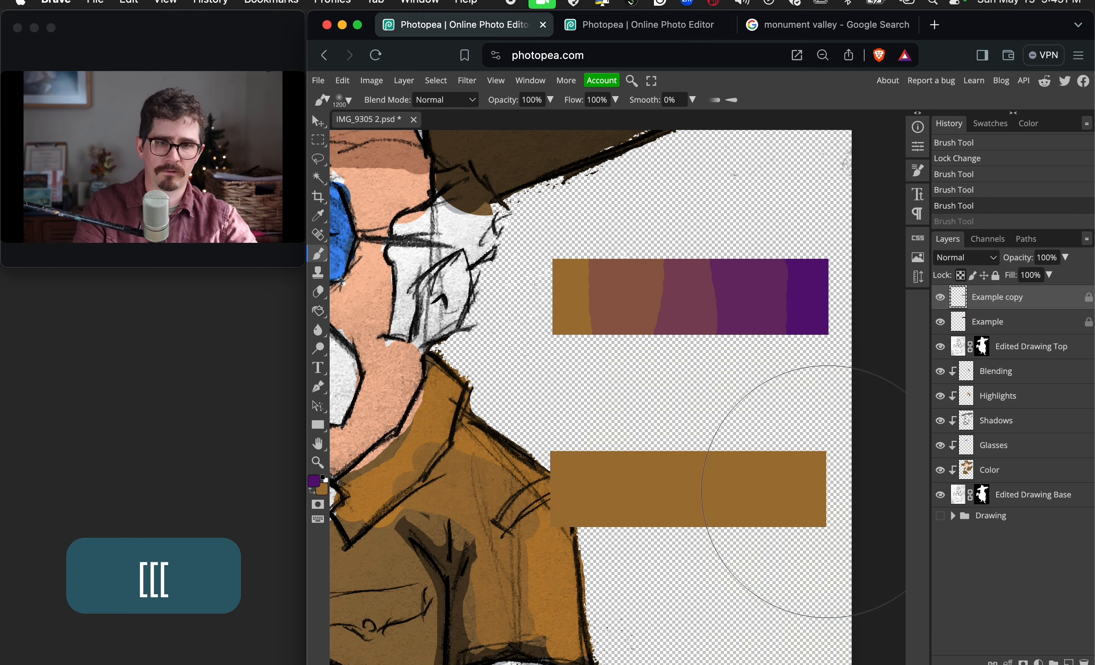
pyautogui.click(823, 482)
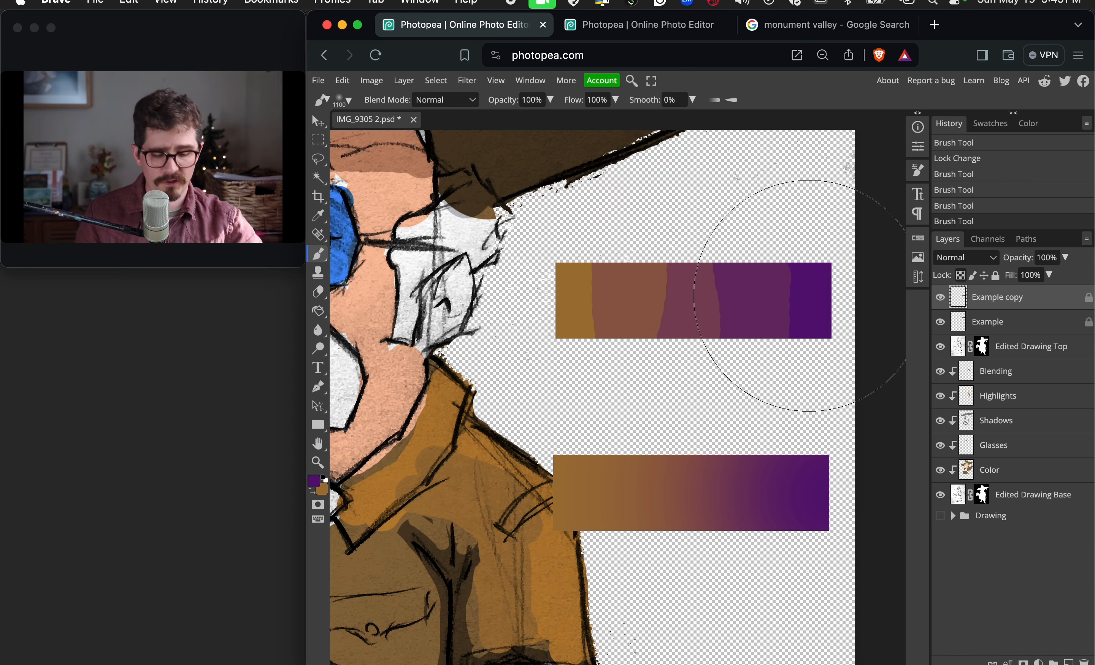
# Select the Example and Example copy layers and delete both
pyautogui.press('super+minus')
pyautogui.press('super+minus')
pyautogui.scroll(-5, 576, 499)
pyautogui.hscroll(-2, 575, 499)
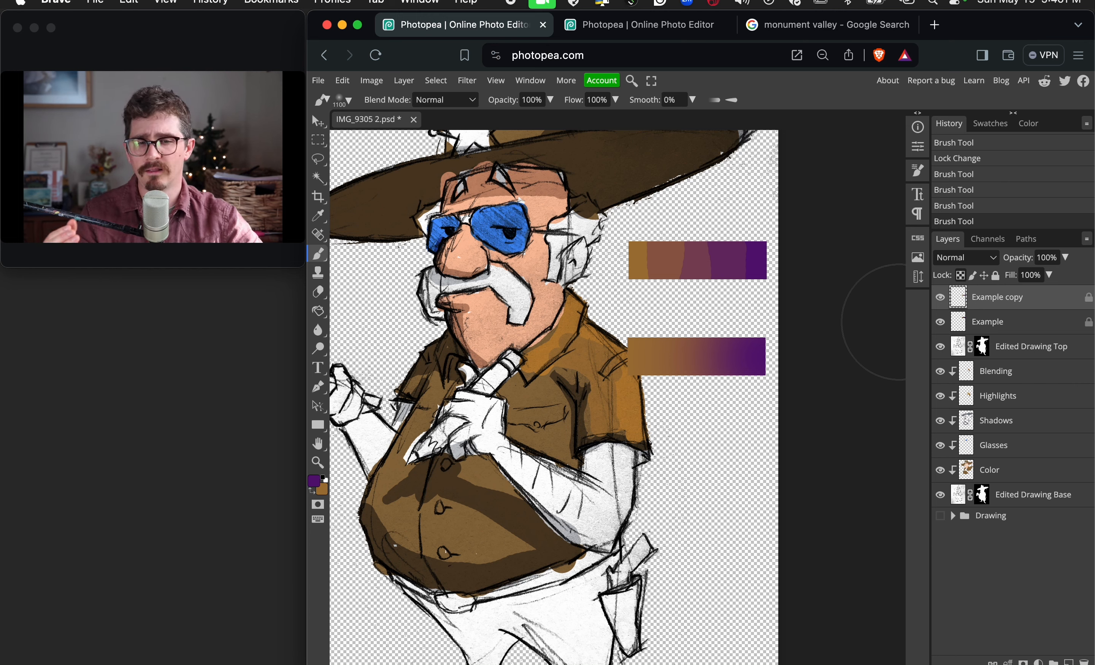
pyautogui.click(1030, 328)
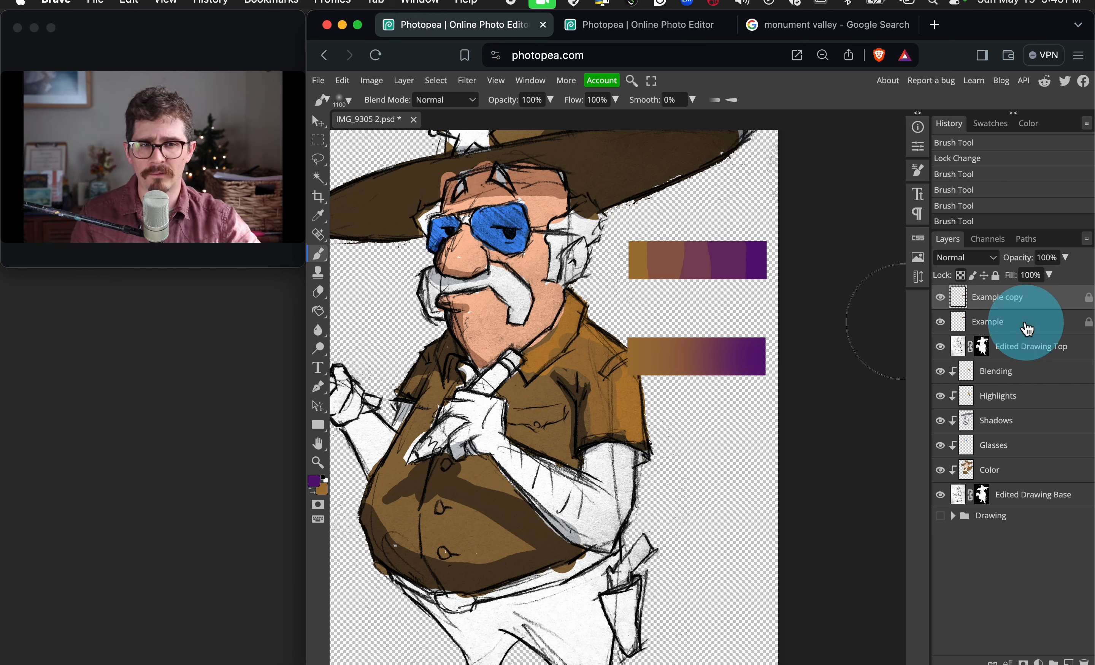
pyautogui.keyDown('shift'); pyautogui.click(1034, 310); pyautogui.keyUp('shift')
pyautogui.press('BackSpace')
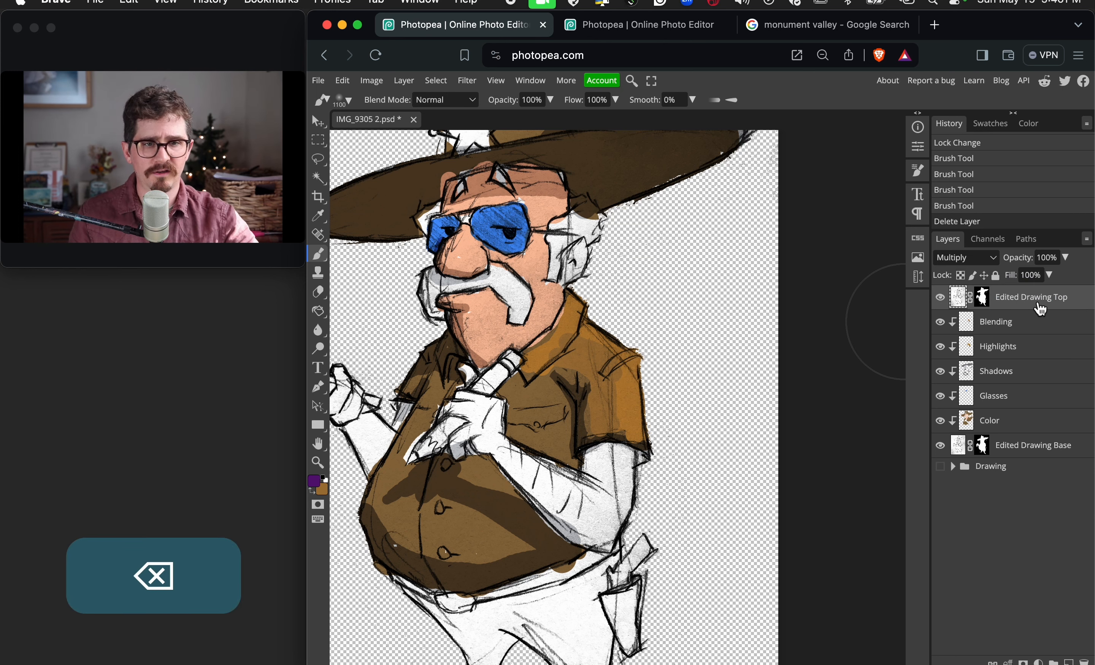
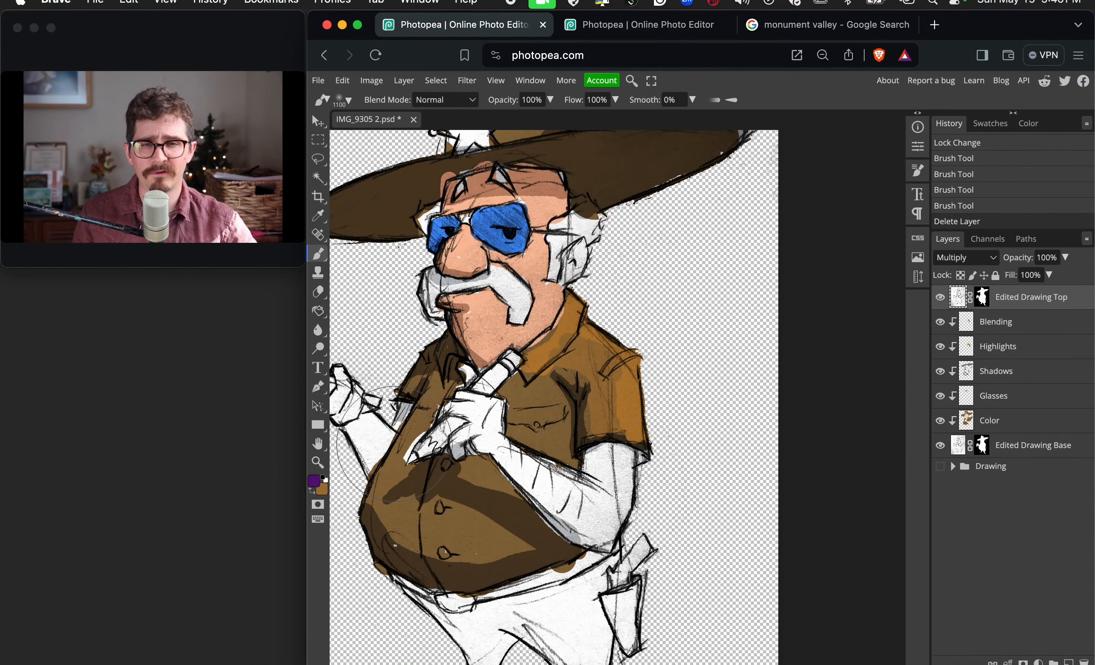
# Switch to the finished orange-moustached sheriff document and show its Shadows and Highlights layers
pyautogui.click(652, 29)
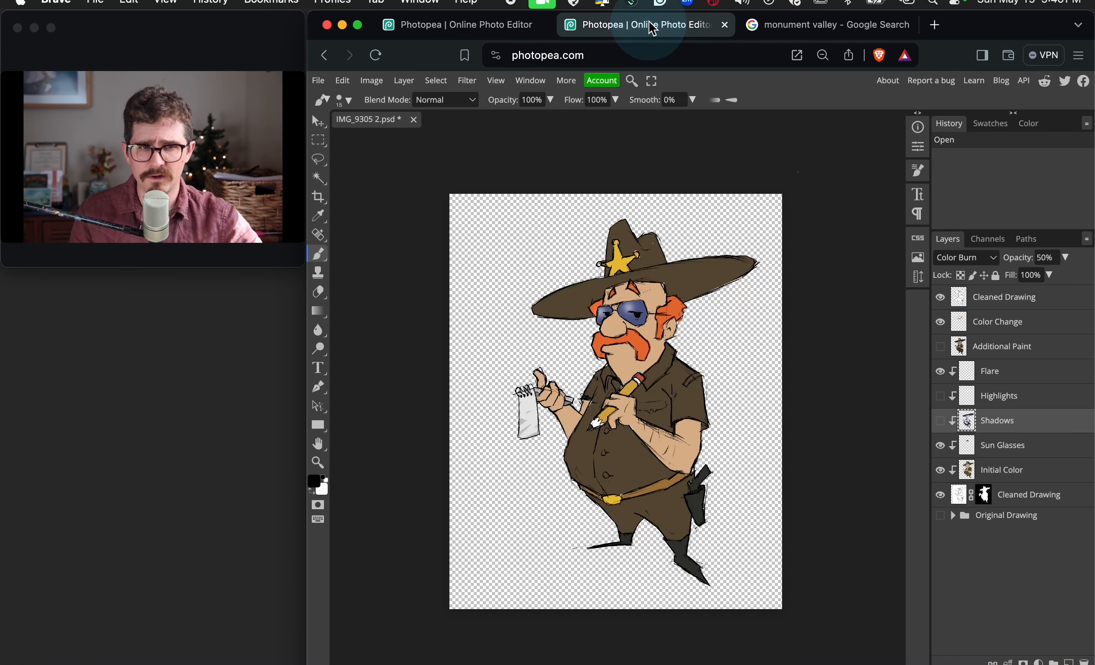
pyautogui.click(940, 421)
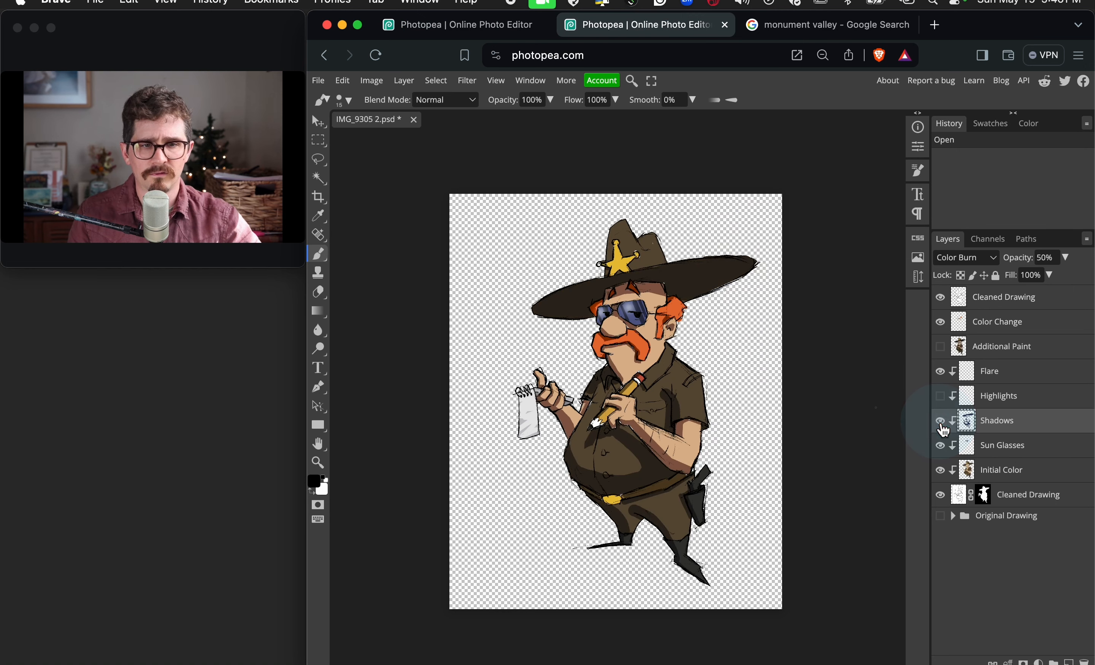
pyautogui.click(940, 396)
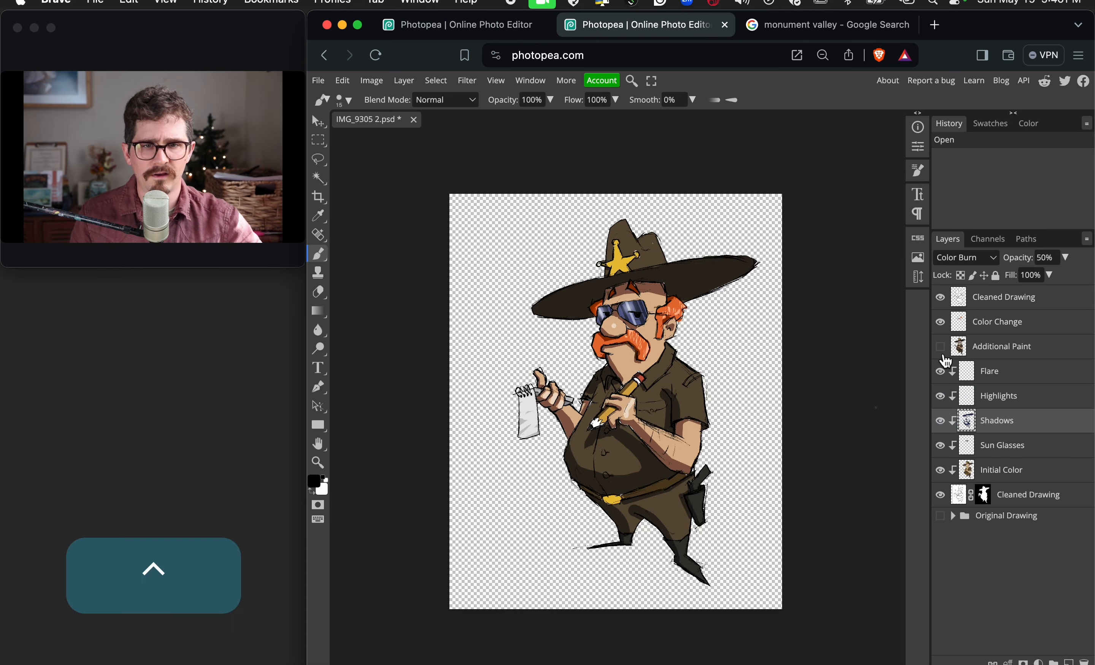
# Select the Additional Paint layer and make it visible on the sheriff drawing
pyautogui.scroll(-1, 765, 429)
pyautogui.press('super+equal')
pyautogui.press('super+equal')
pyautogui.press('super+equal')
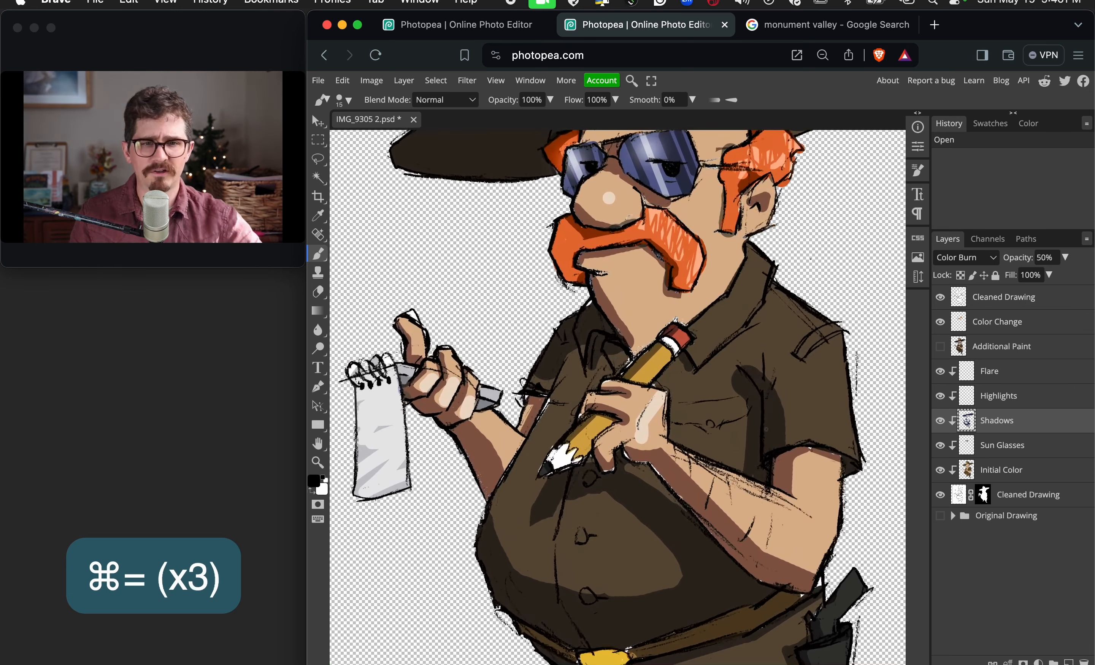
pyautogui.click(1006, 354)
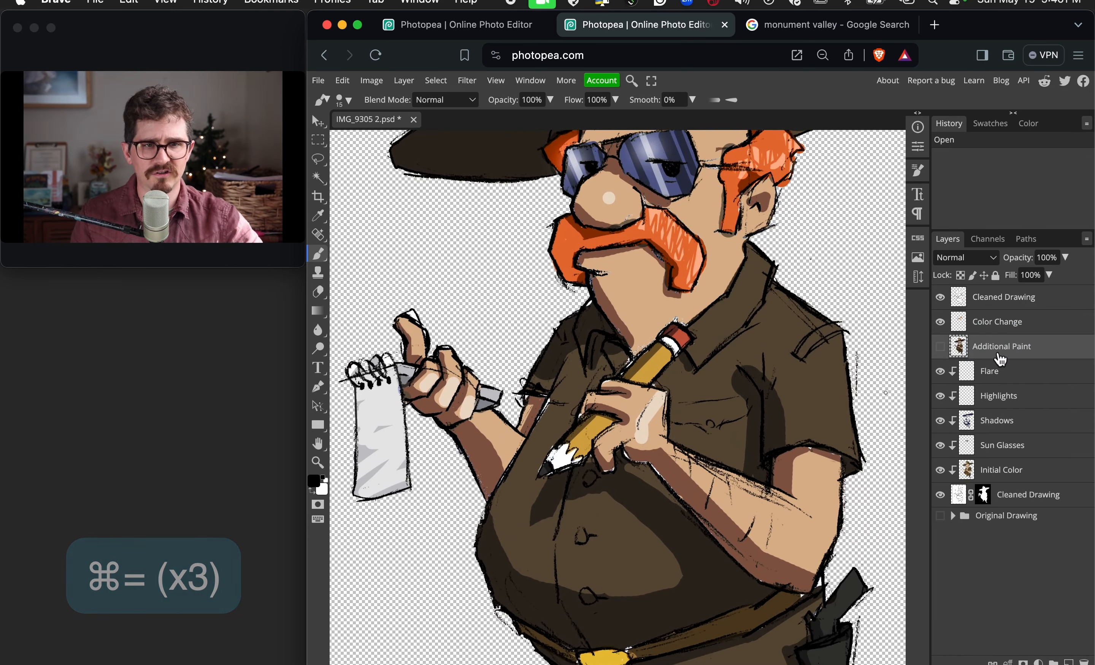
pyautogui.click(941, 348)
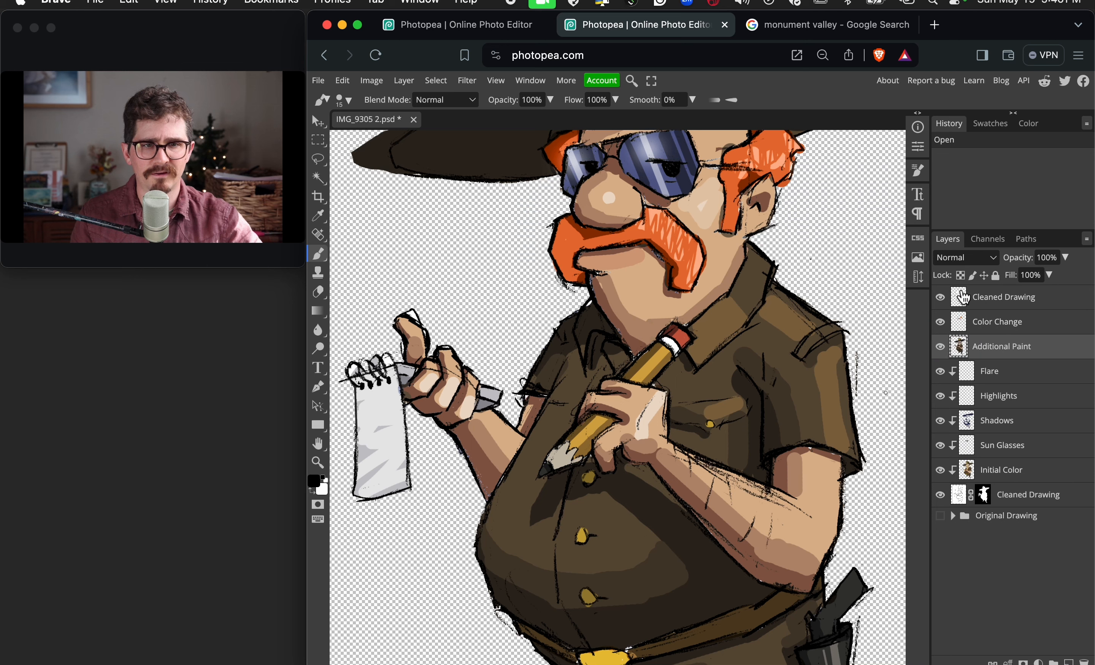
# Select all layers from the Multiply Cleaned Drawing layer down to the masked Cleaned Drawing base layer
pyautogui.click(964, 297)
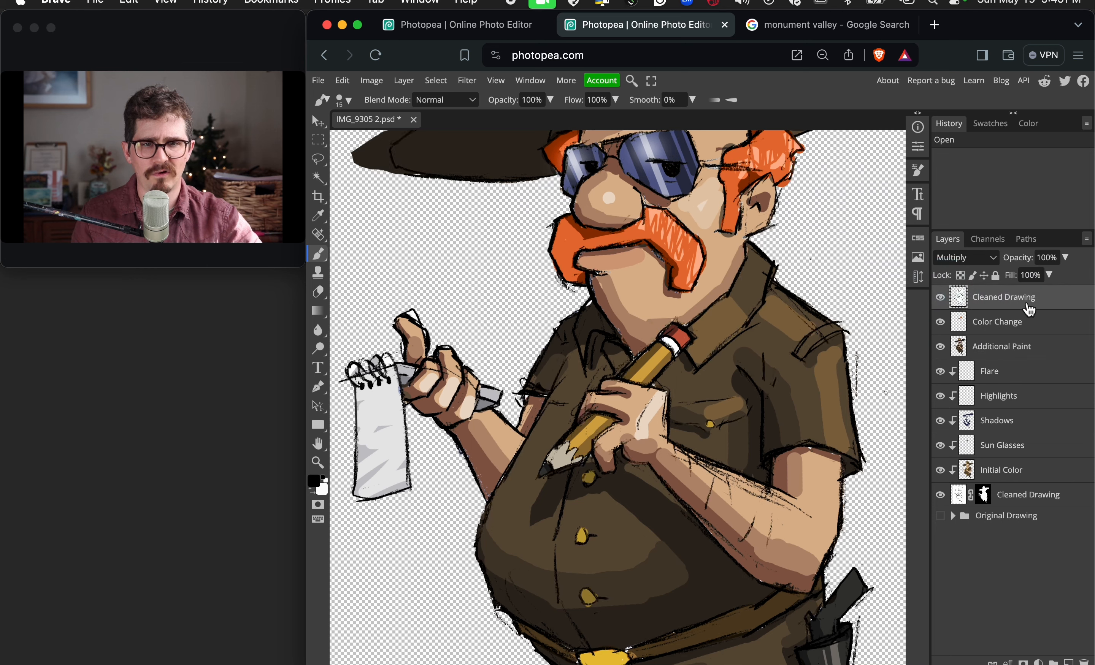
pyautogui.click(1060, 494)
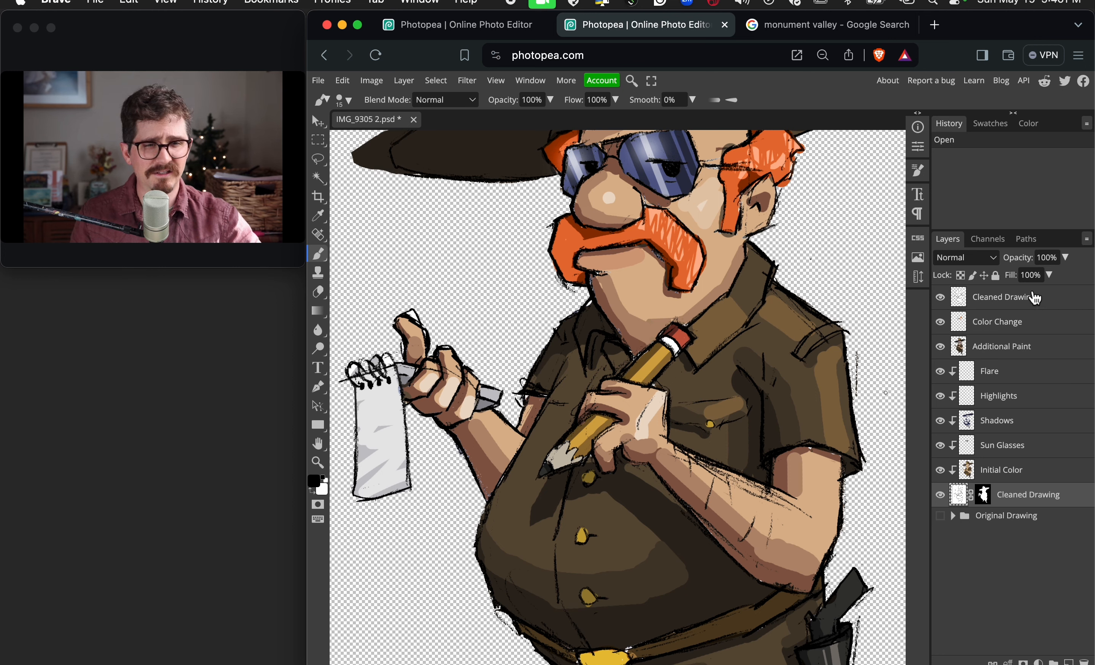
pyautogui.click(1055, 304)
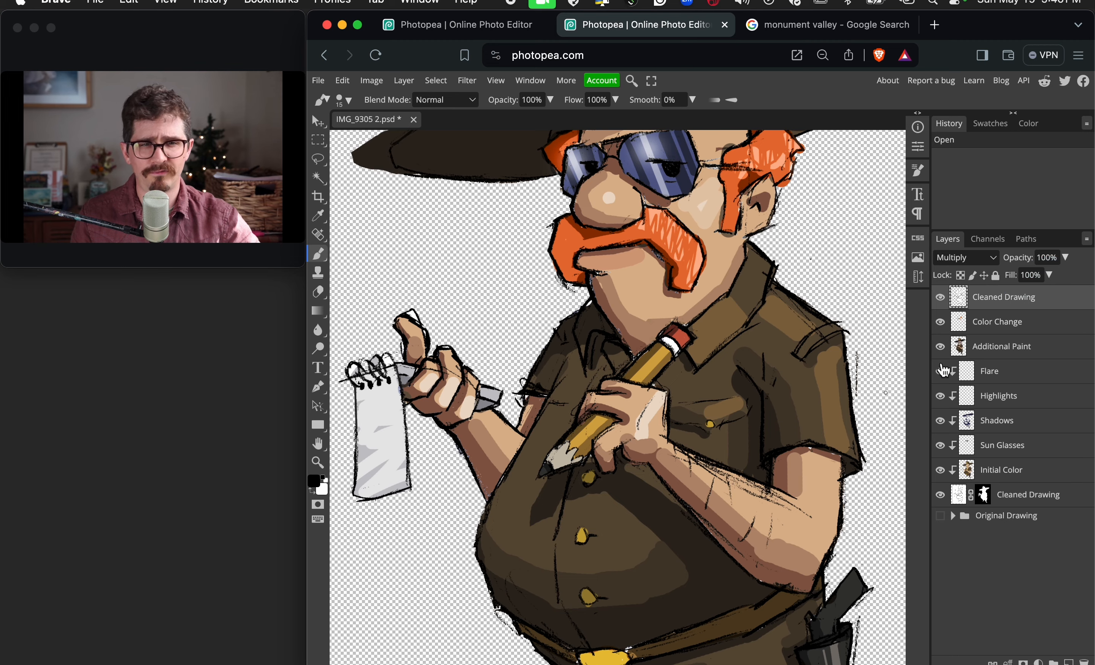
pyautogui.scroll(5, 1078, 316)
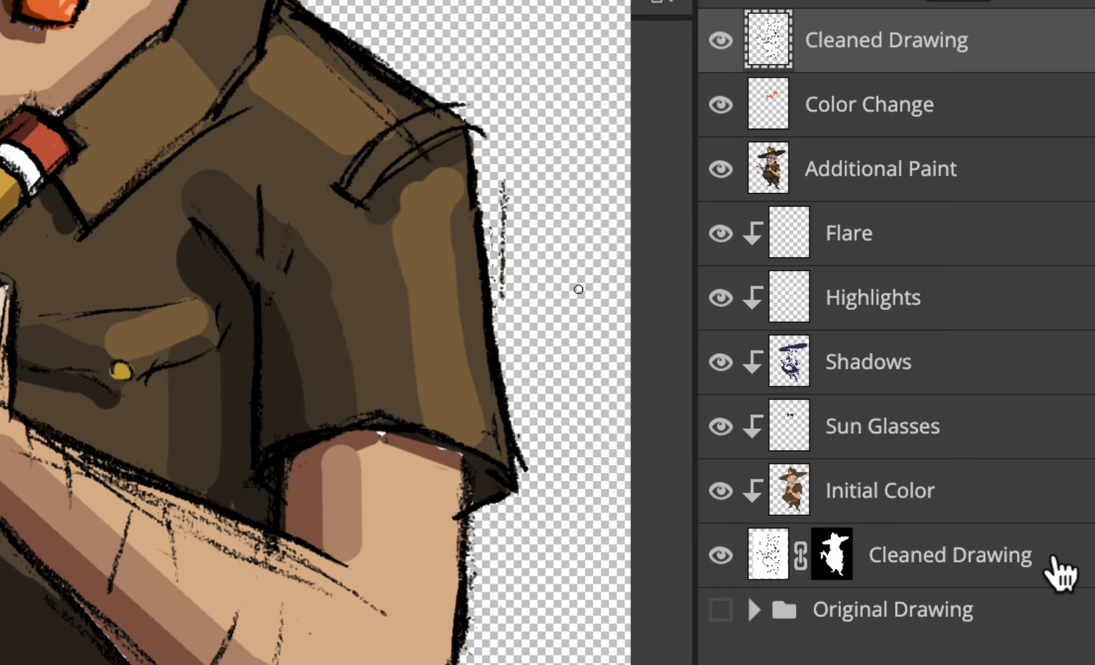
pyautogui.keyDown('shift'); pyautogui.click(1055, 560); pyautogui.keyUp('shift')
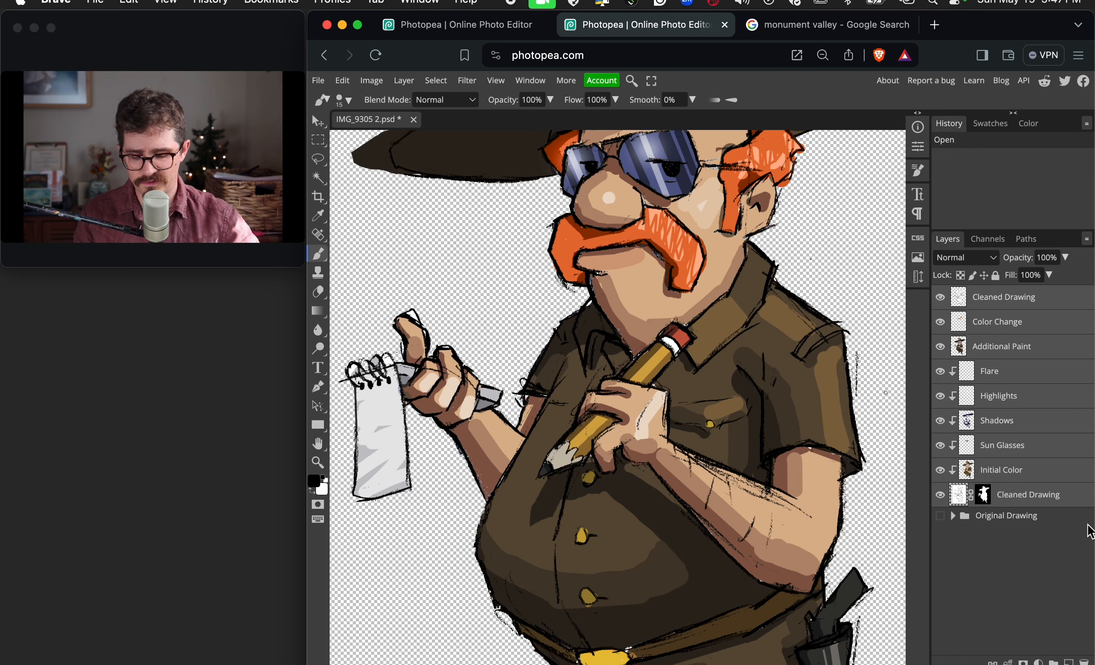
# Group the selected sheriff layers into a folder and name it Finished Character
pyautogui.press('super+g')
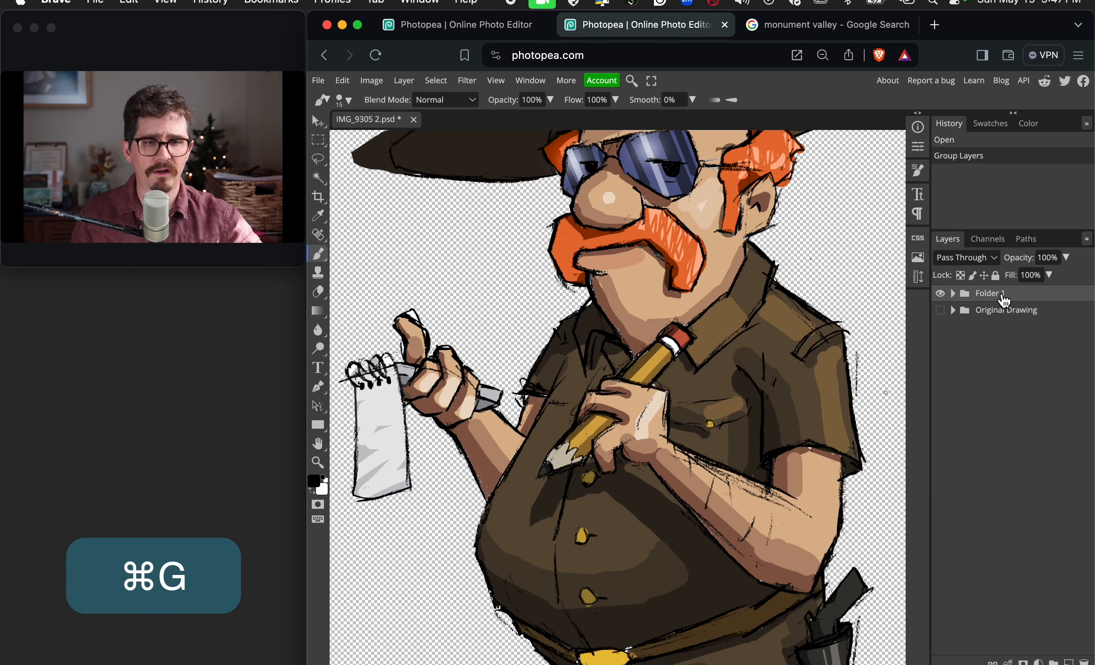
pyautogui.doubleClick(991, 293)
pyautogui.write('Finished C')
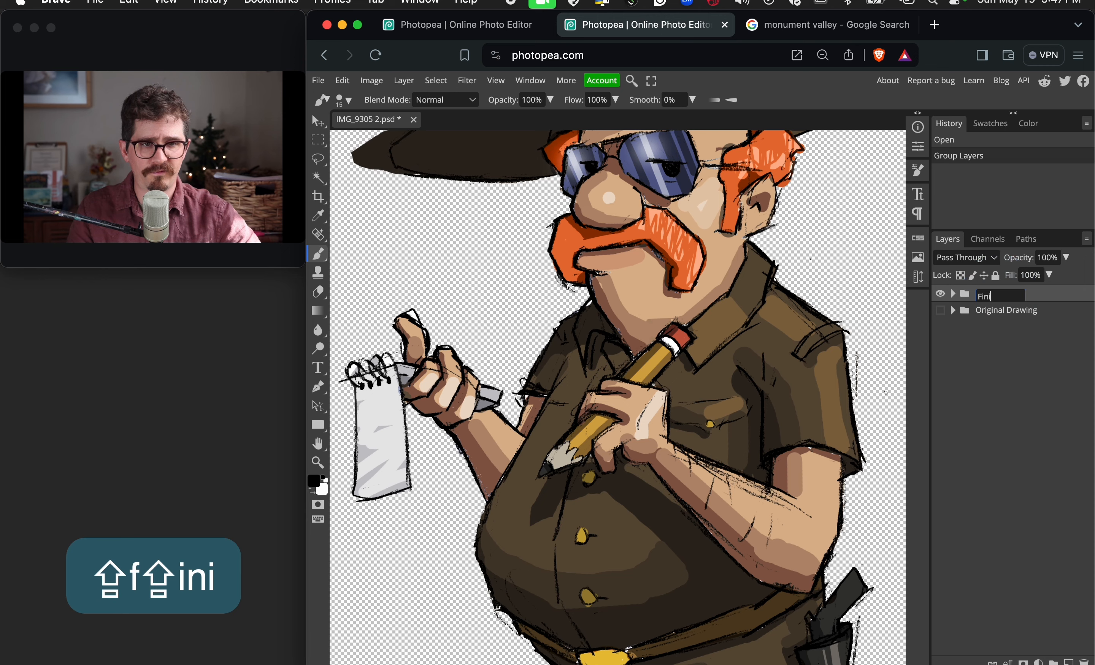
pyautogui.write('acter')
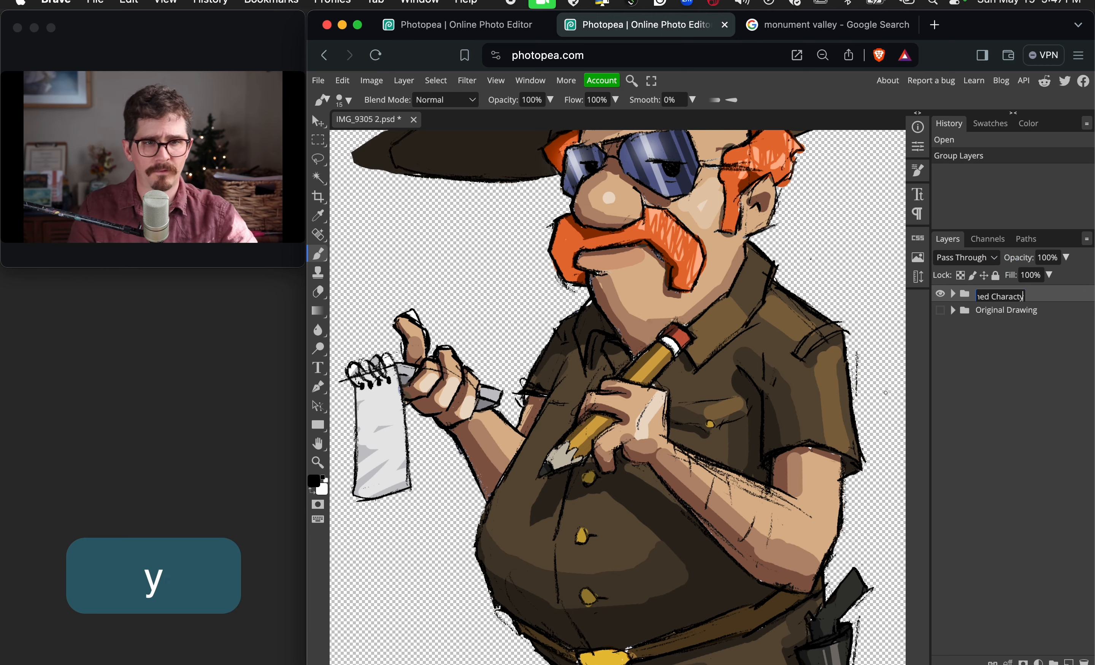
pyautogui.press('Return')
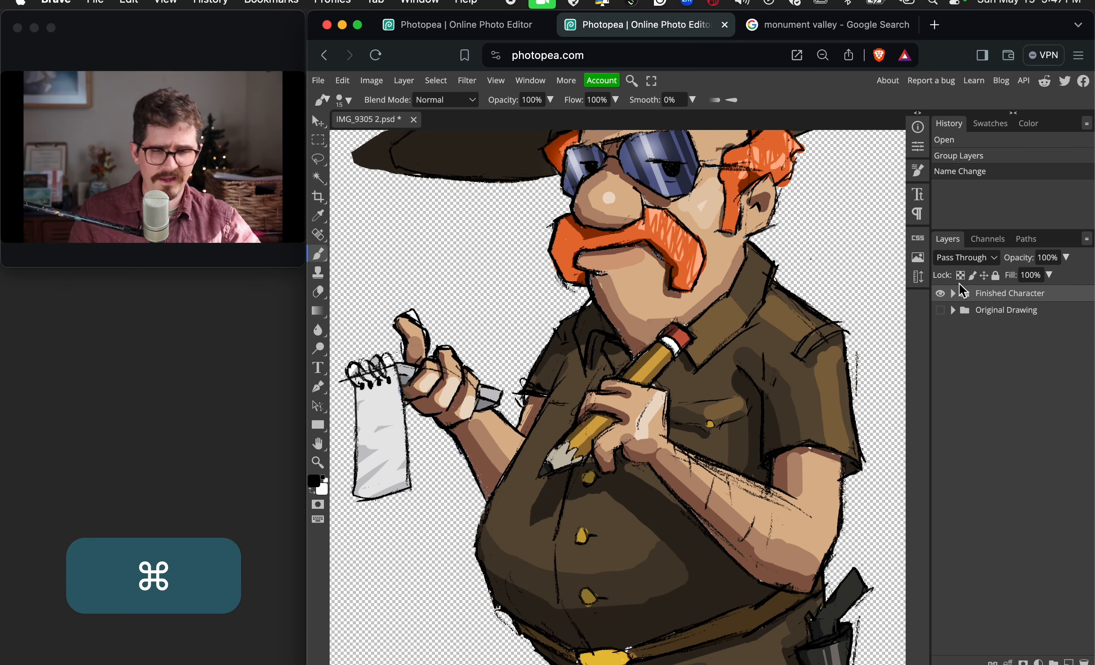
pyautogui.press('super+minus')
pyautogui.press('super+minus')
pyautogui.press('super+minus')
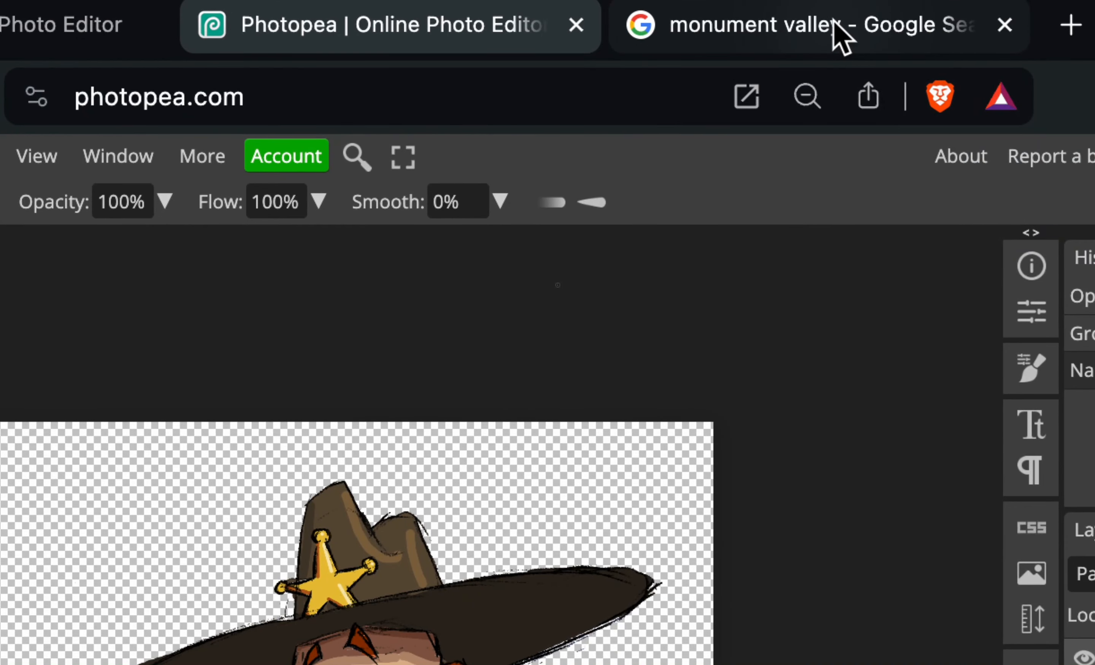
# Switch to the Google search for monument valley and show its image results filtered to Large size
pyautogui.click(834, 23)
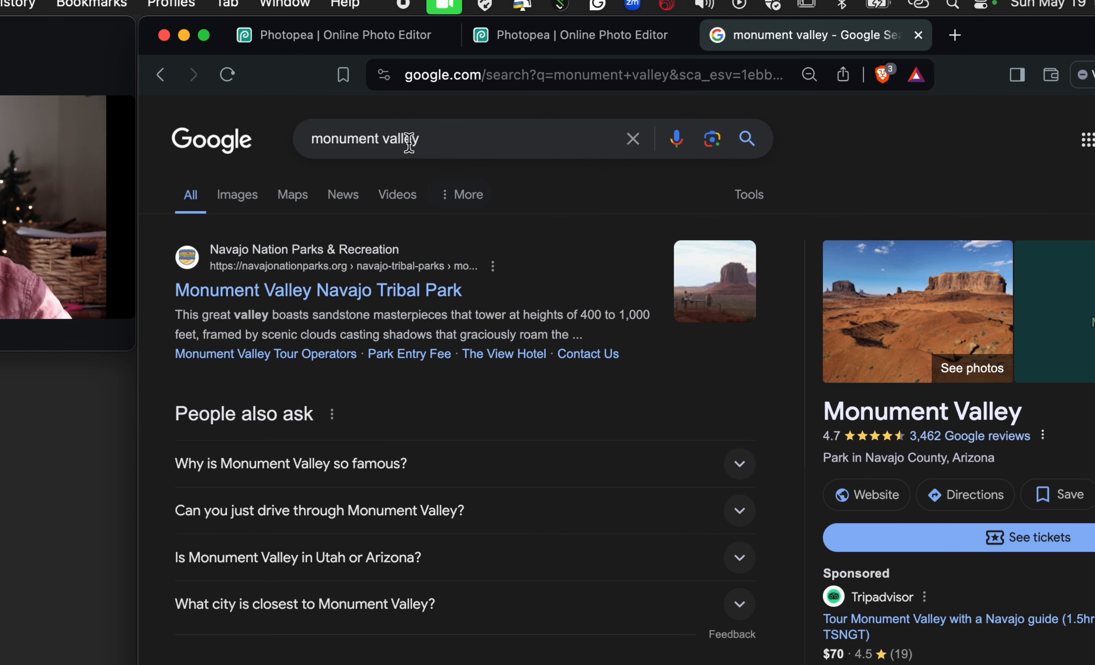
pyautogui.click(240, 203)
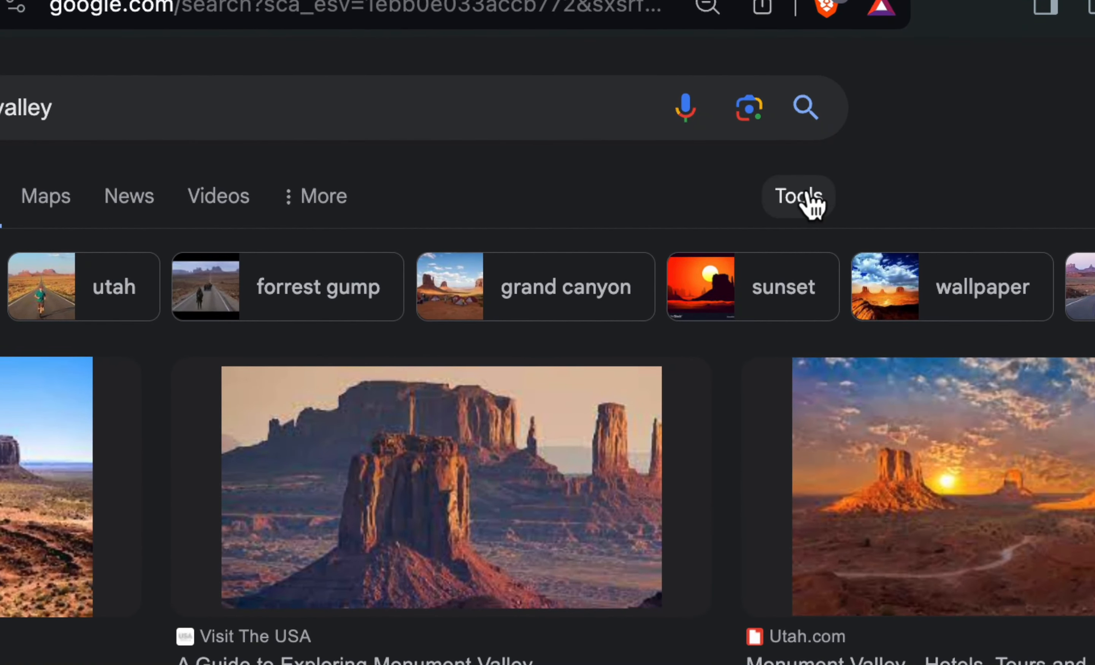
pyautogui.click(810, 204)
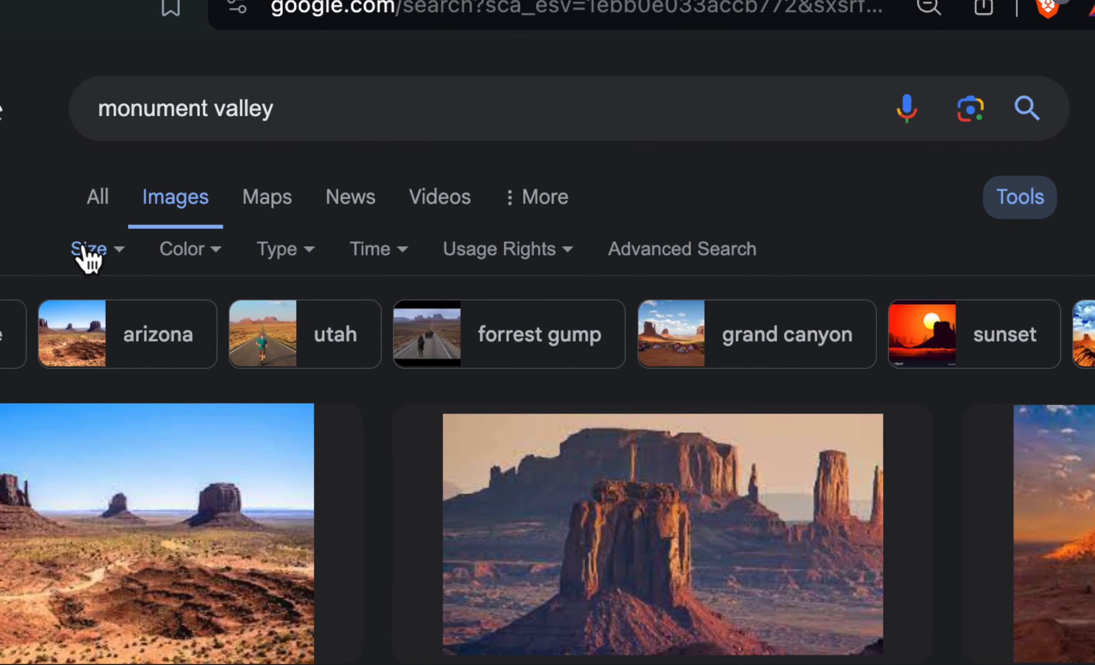
pyautogui.click(85, 250)
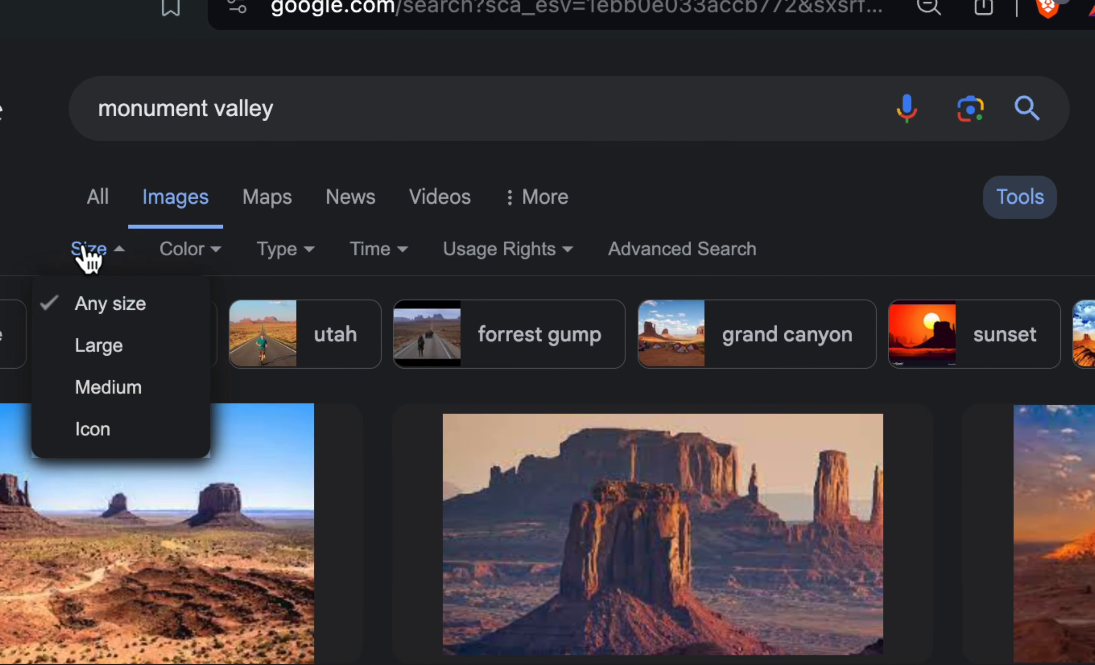
pyautogui.click(126, 357)
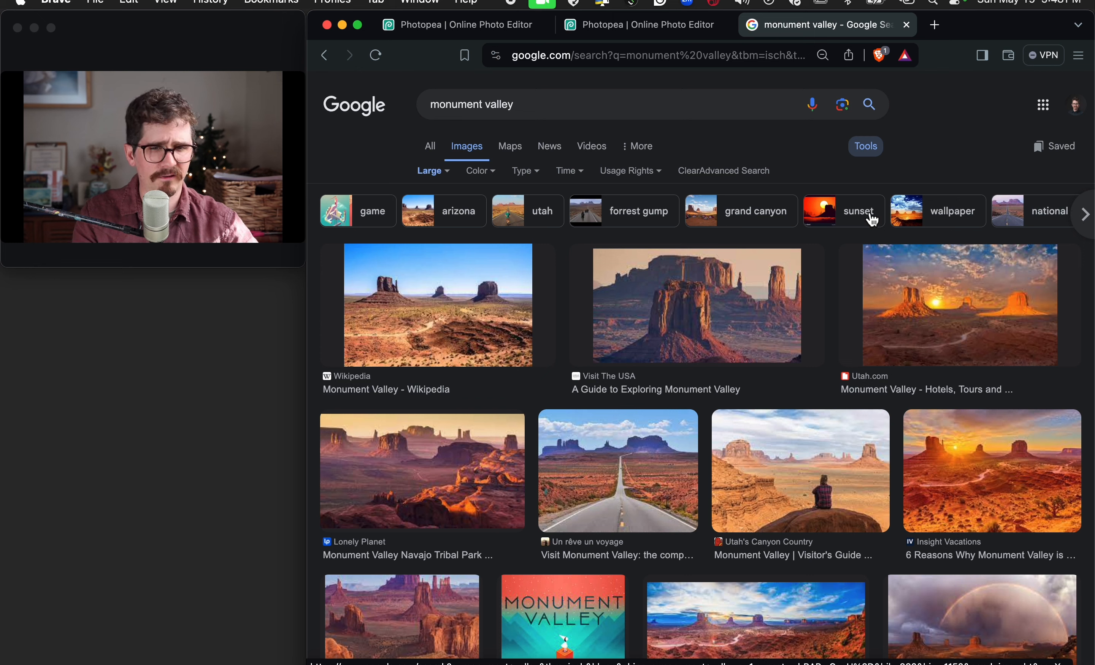
pyautogui.hscroll(1, 872, 220)
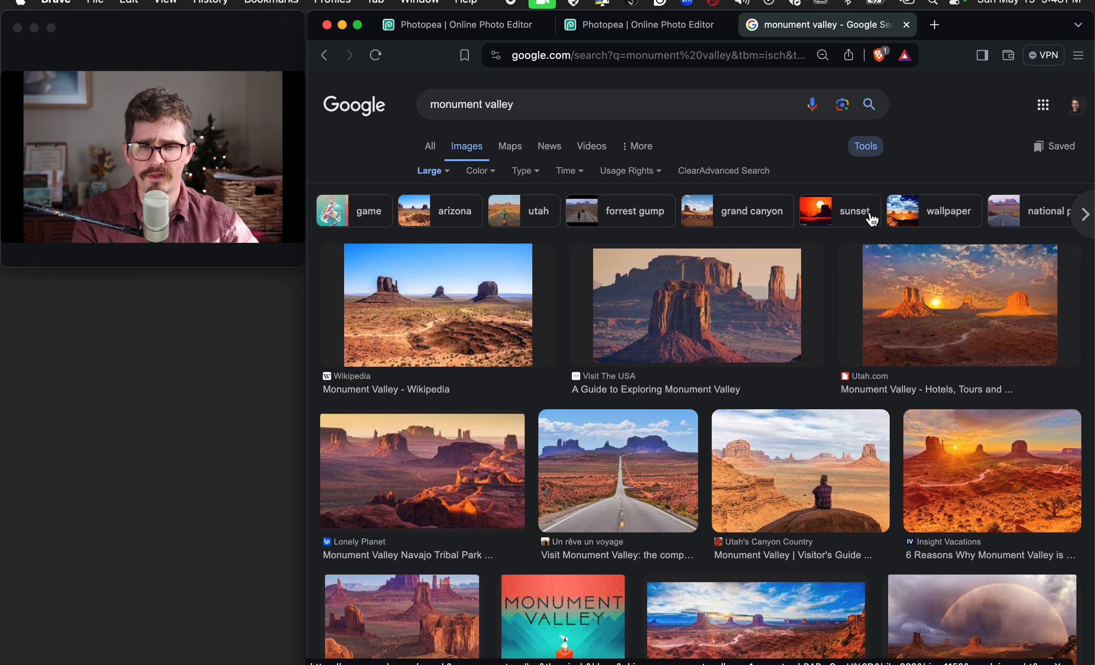
# Preview the Visit The USA, Utah.com and Lonely Planet photos and open the Lonely Planet image in its own tab
pyautogui.click(714, 307)
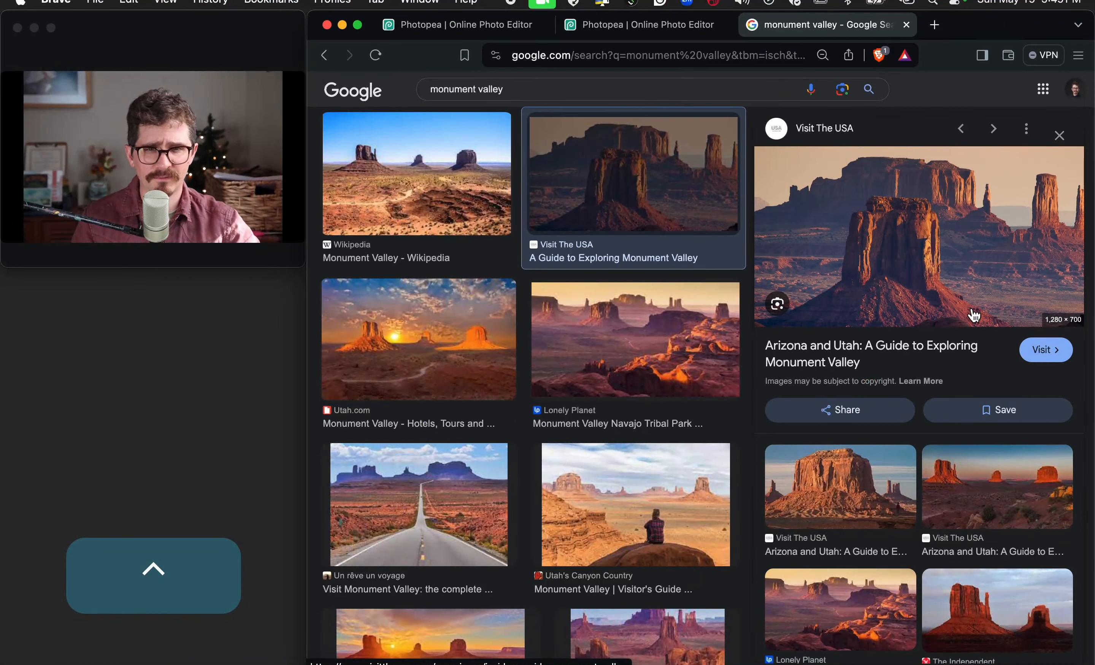
pyautogui.click(398, 332)
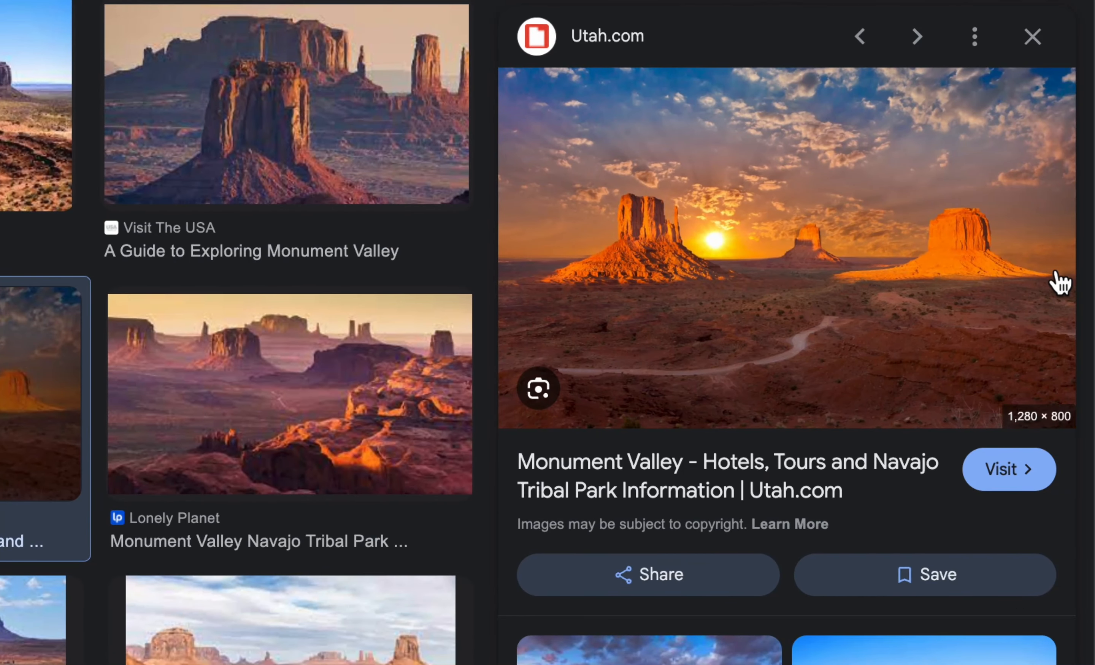
pyautogui.click(325, 412)
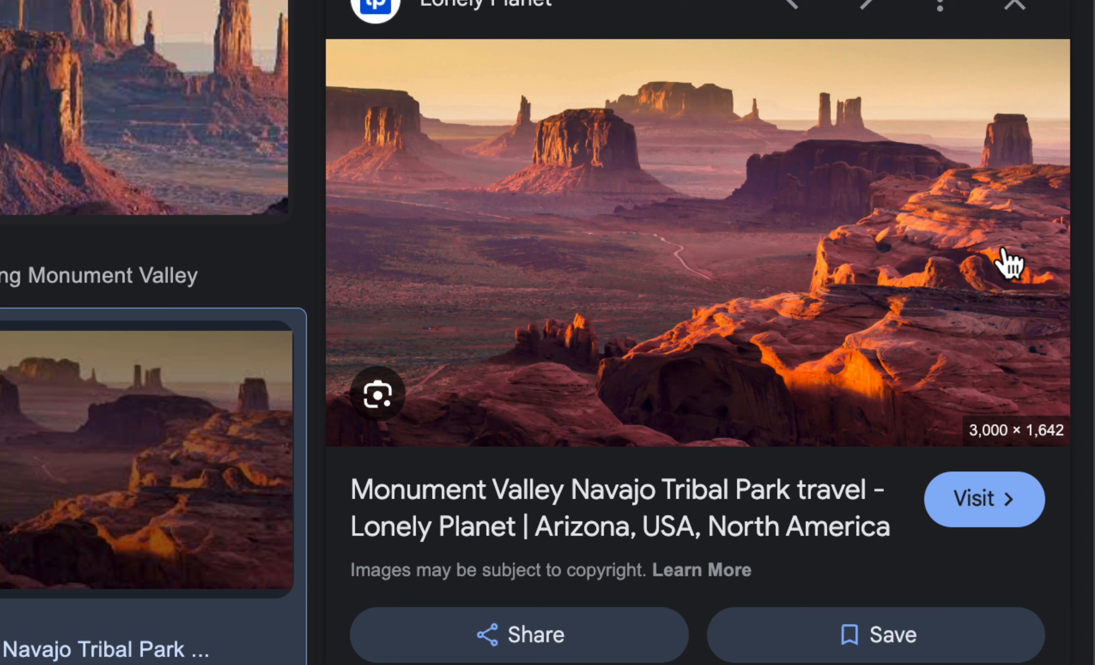
pyautogui.rightClick(812, 222)
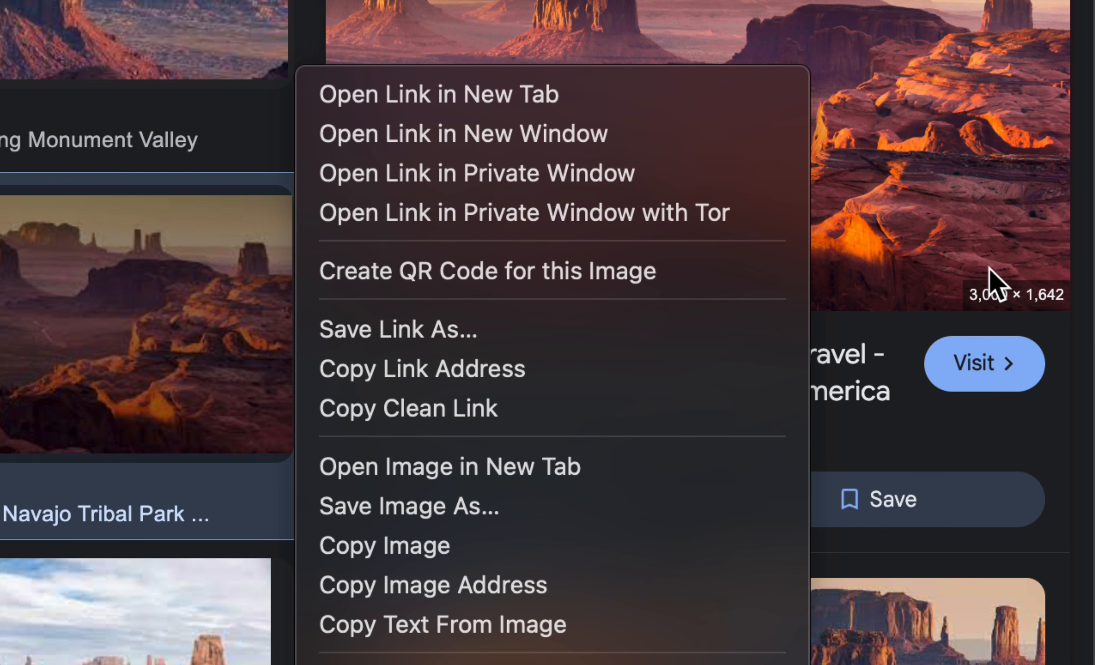
pyautogui.click(618, 468)
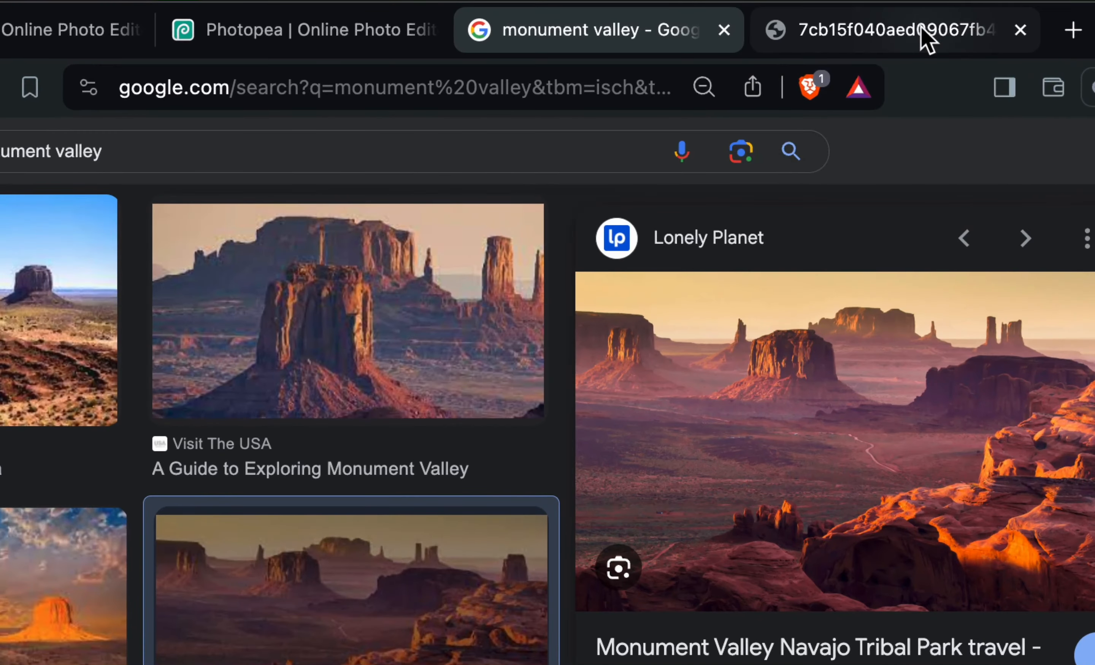
pyautogui.click(922, 30)
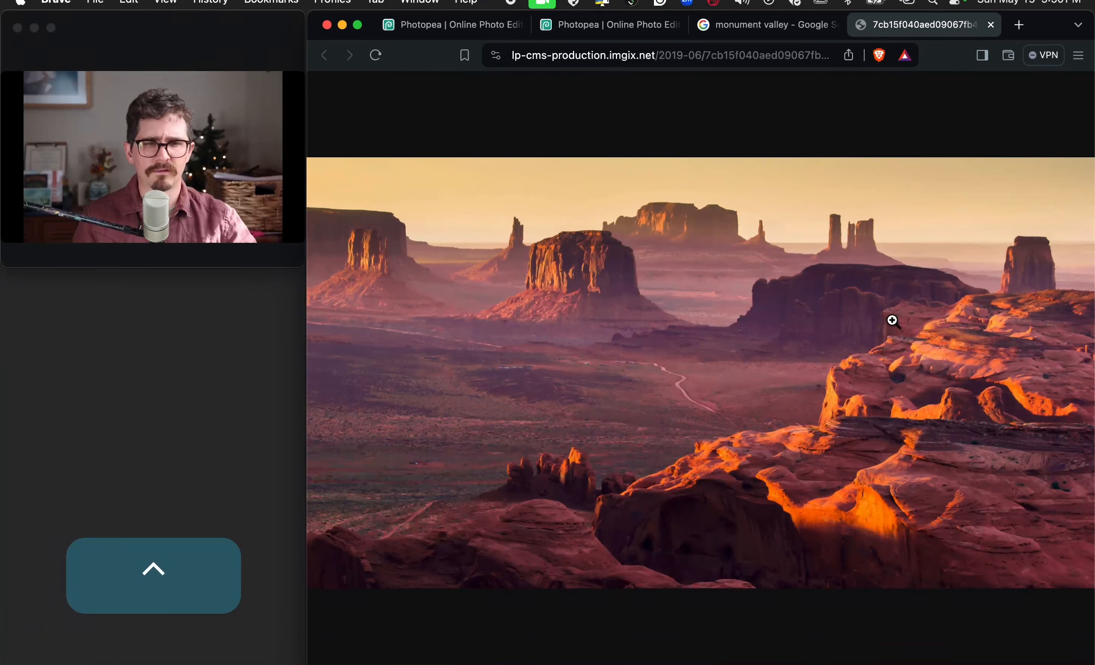
# Inspect the rock formations and valley floor of the Monument Valley photo at full size
pyautogui.click(892, 321)
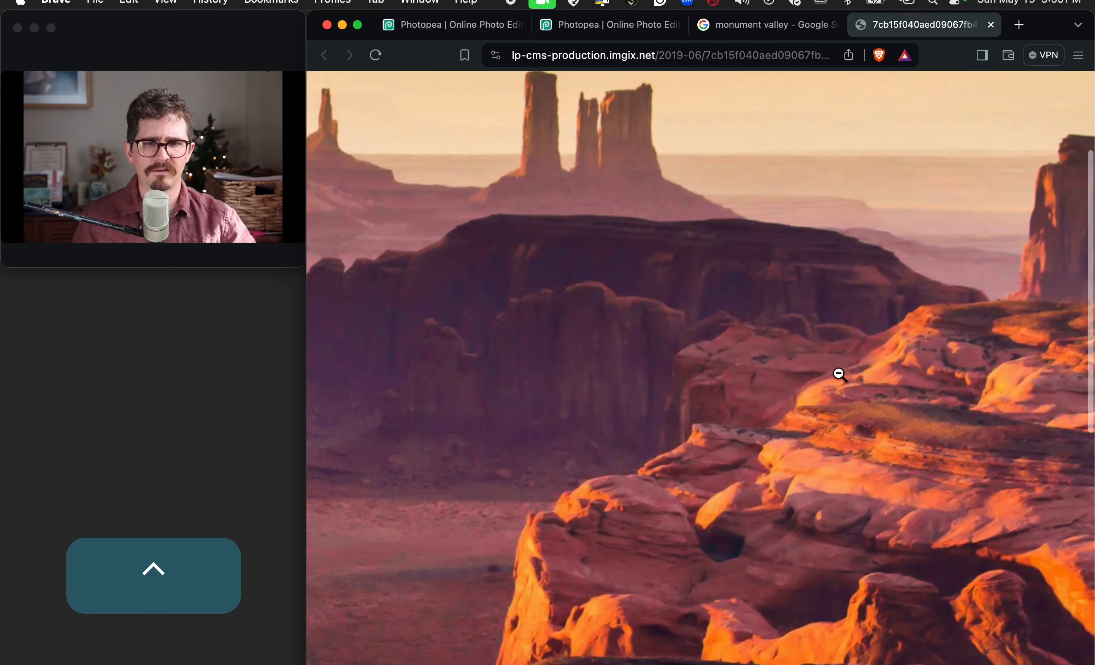
pyautogui.click(595, 348)
pyautogui.click(634, 338)
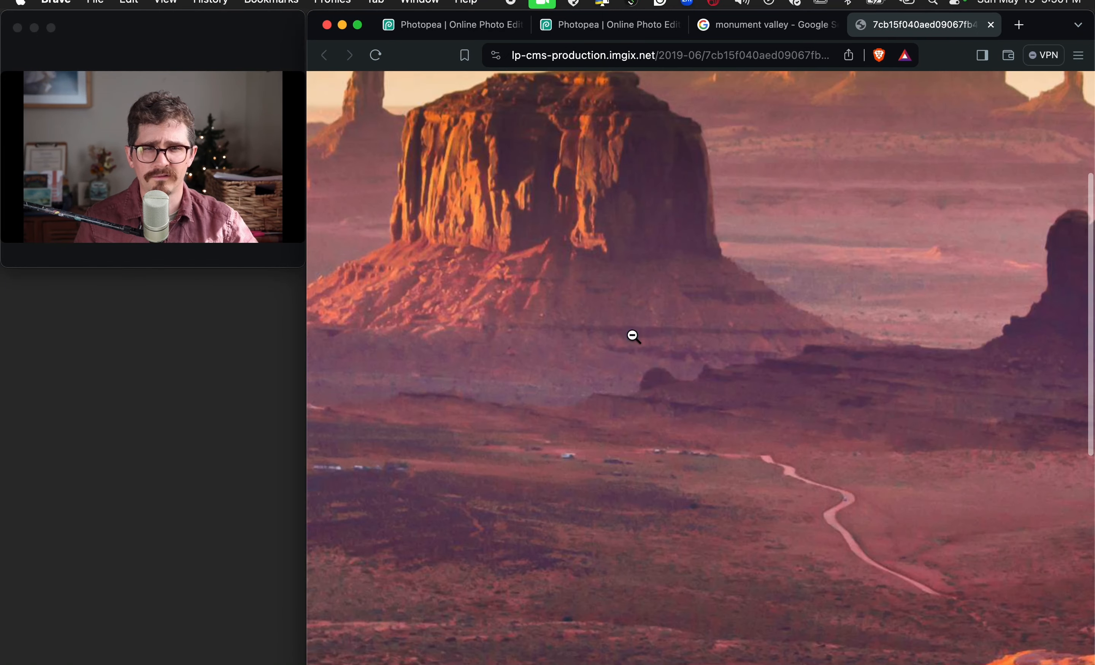
pyautogui.click(633, 336)
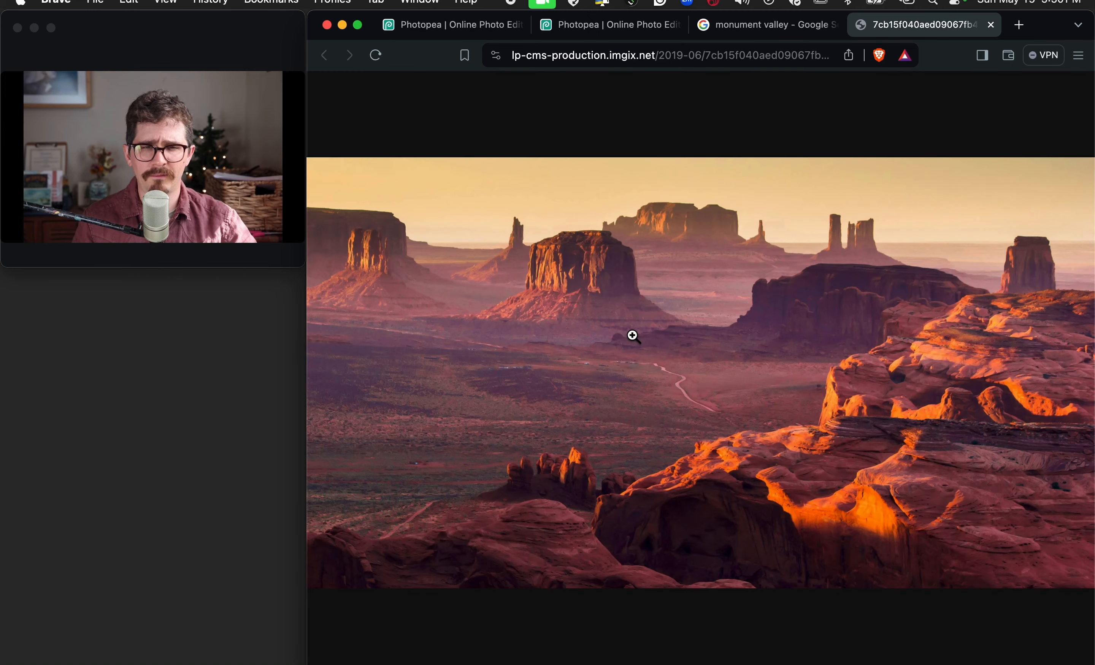
# Save the Monument Valley photo to the Downloads folder under its suggested file name
pyautogui.rightClick(632, 336)
pyautogui.click(656, 364)
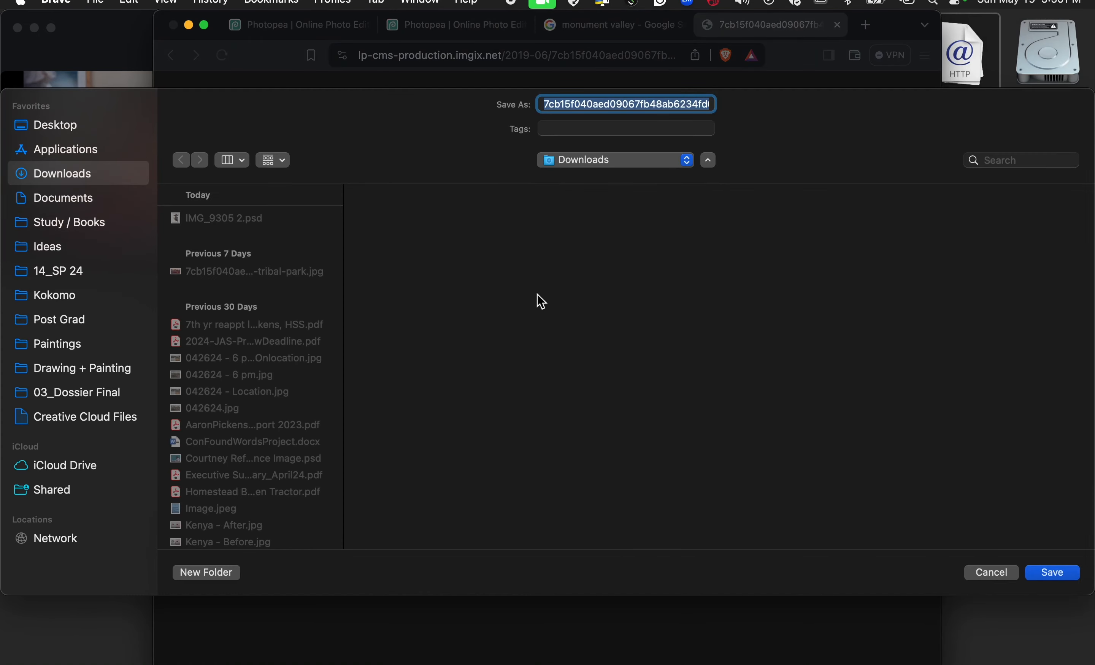
pyautogui.press('Return')
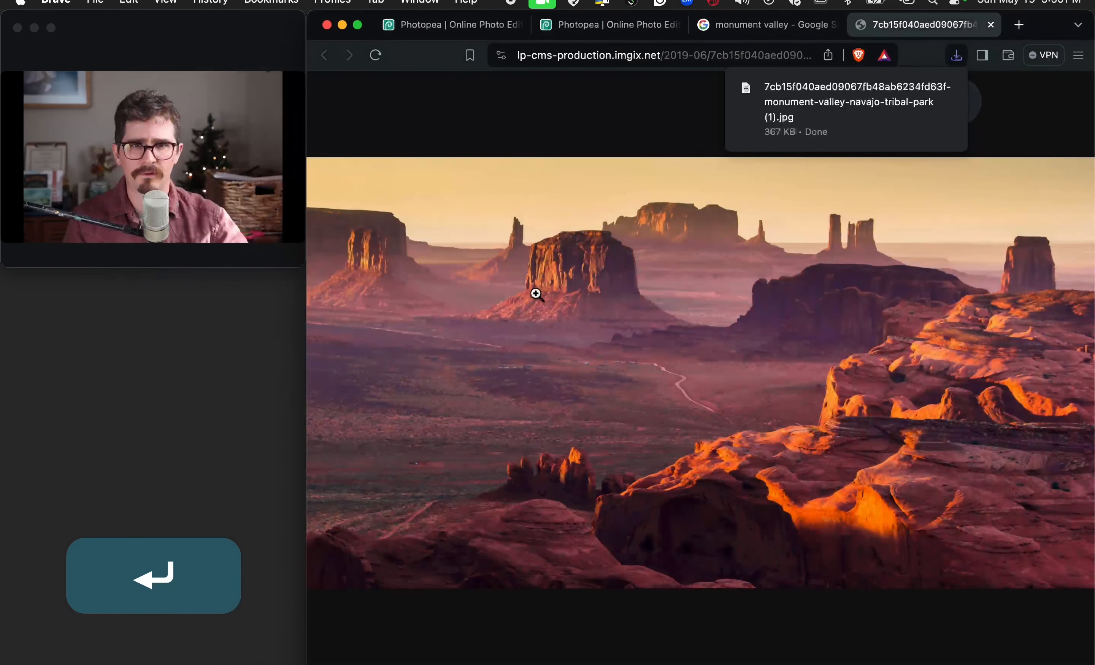
# Switch back to the orange-moustached sheriff document IMG_9305 2.psd in Photopea
pyautogui.click(613, 25)
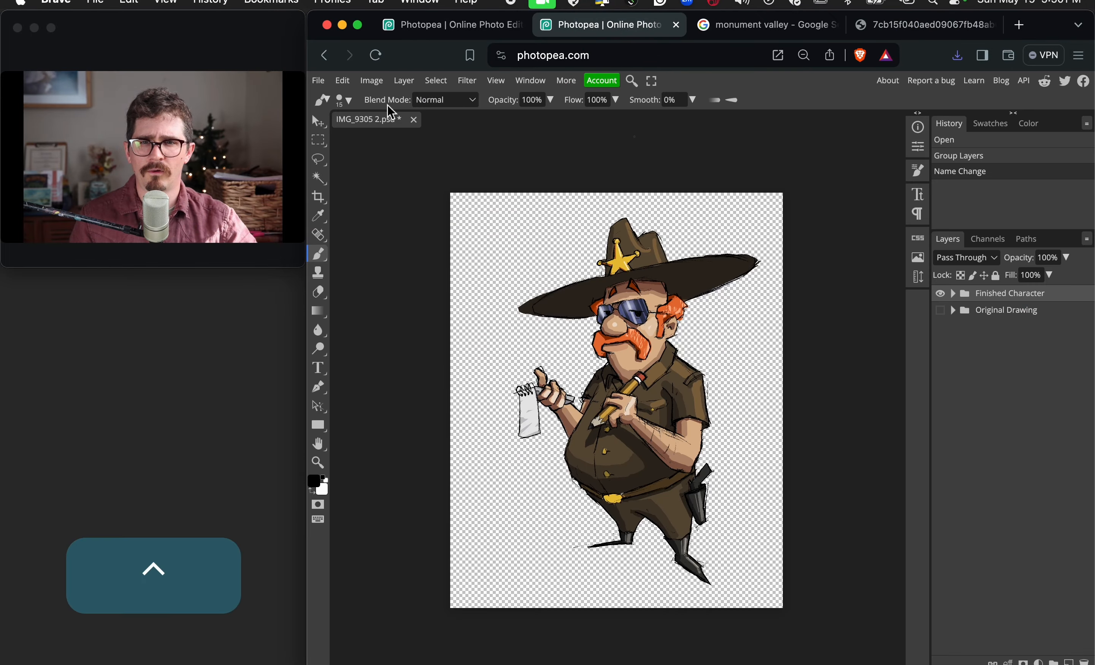
pyautogui.scroll(5, 379, 111)
pyautogui.scroll(3, 350, 85)
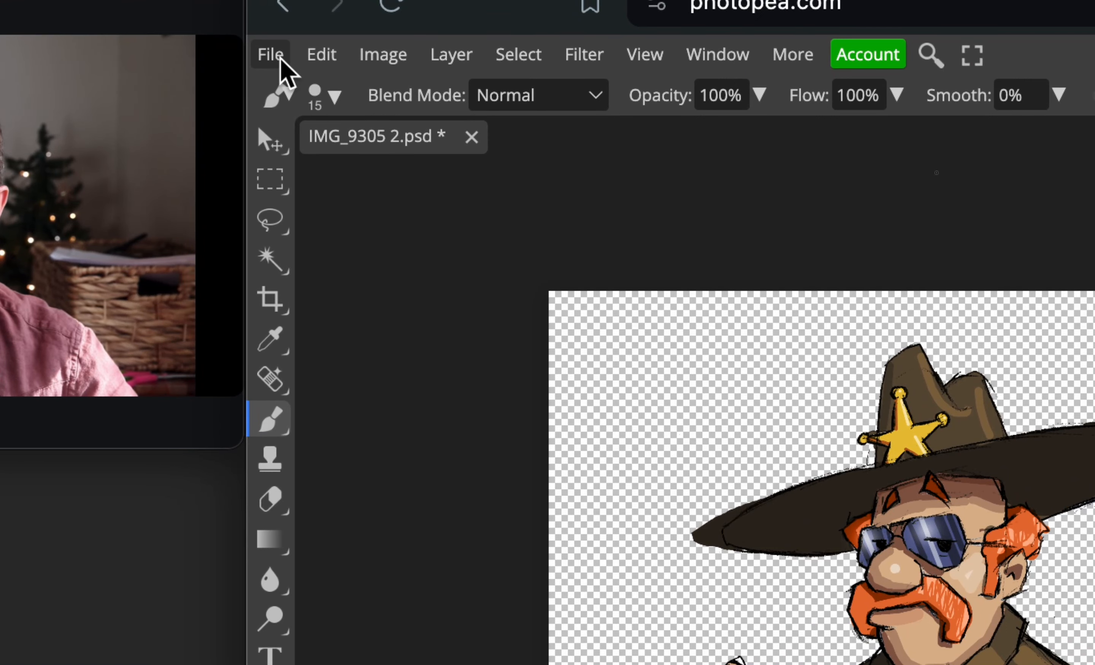
pyautogui.scroll(-8, 497, 176)
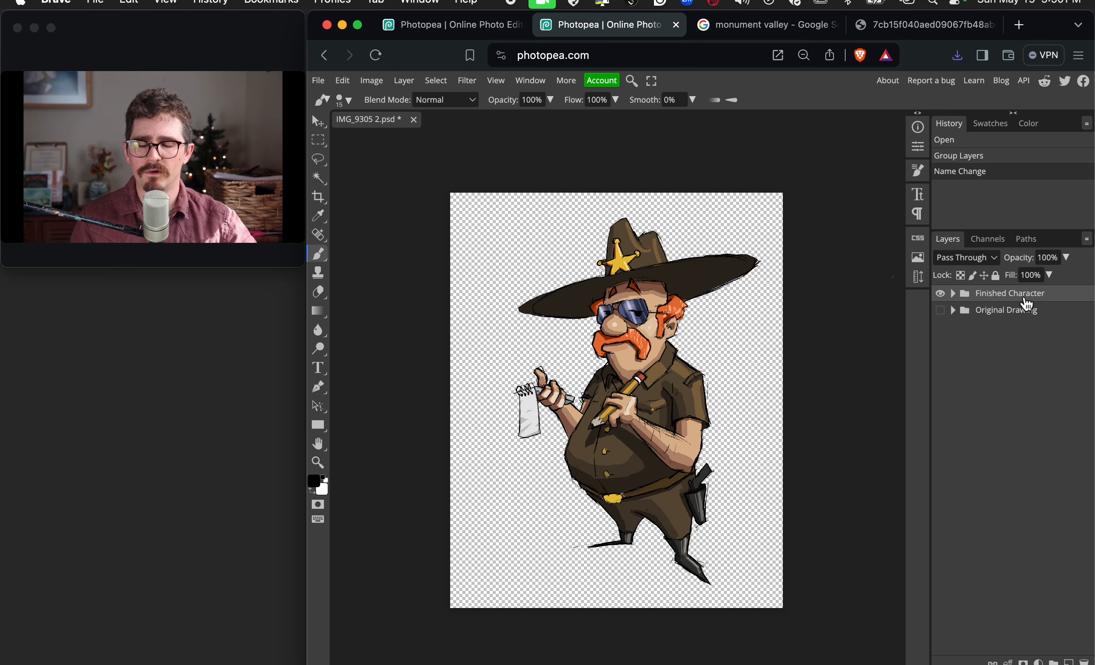
pyautogui.scroll(3, 1072, 305)
pyautogui.scroll(3, 1073, 308)
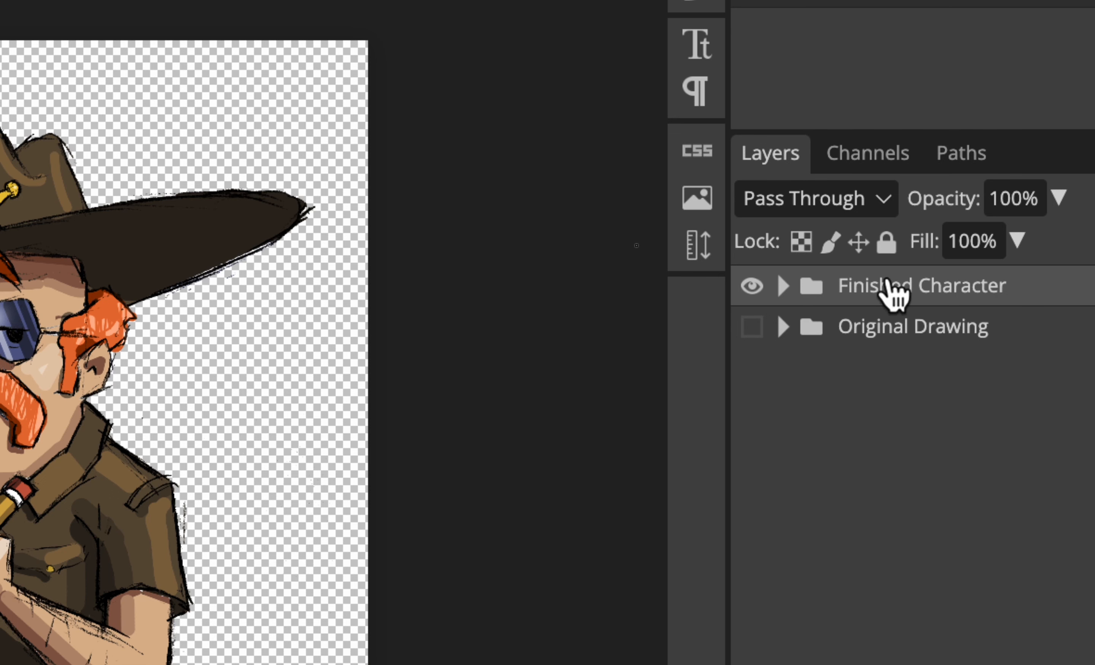
# Examine the layers inside the Finished Character folder, then reselect the folder and collapse it
pyautogui.click(785, 287)
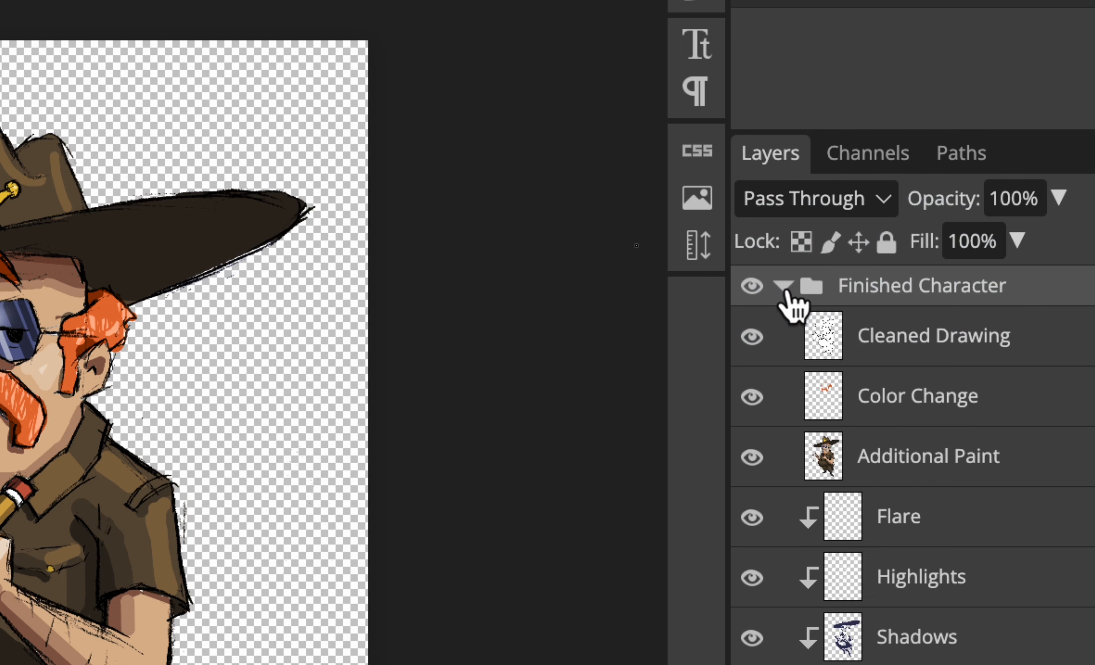
pyautogui.click(923, 332)
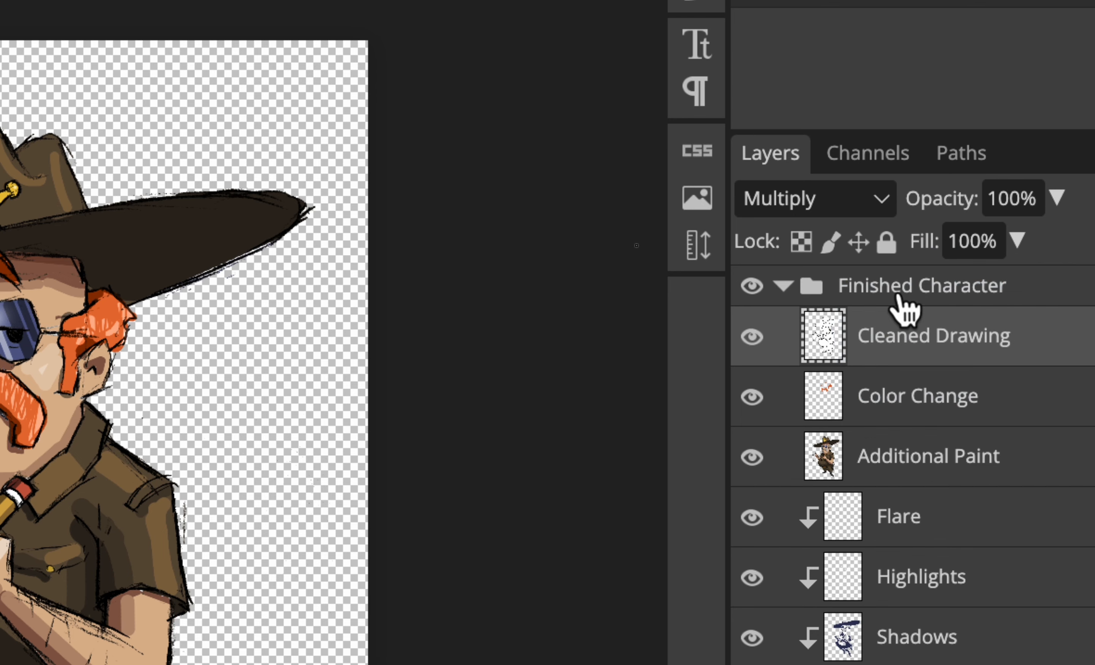
pyautogui.click(917, 296)
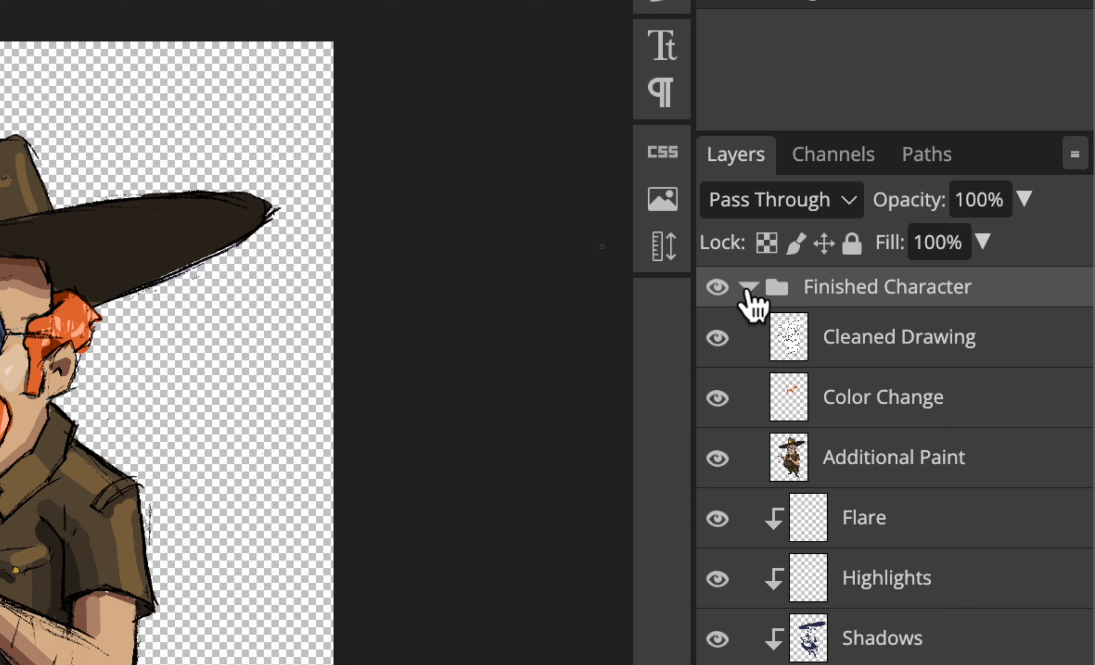
pyautogui.click(748, 288)
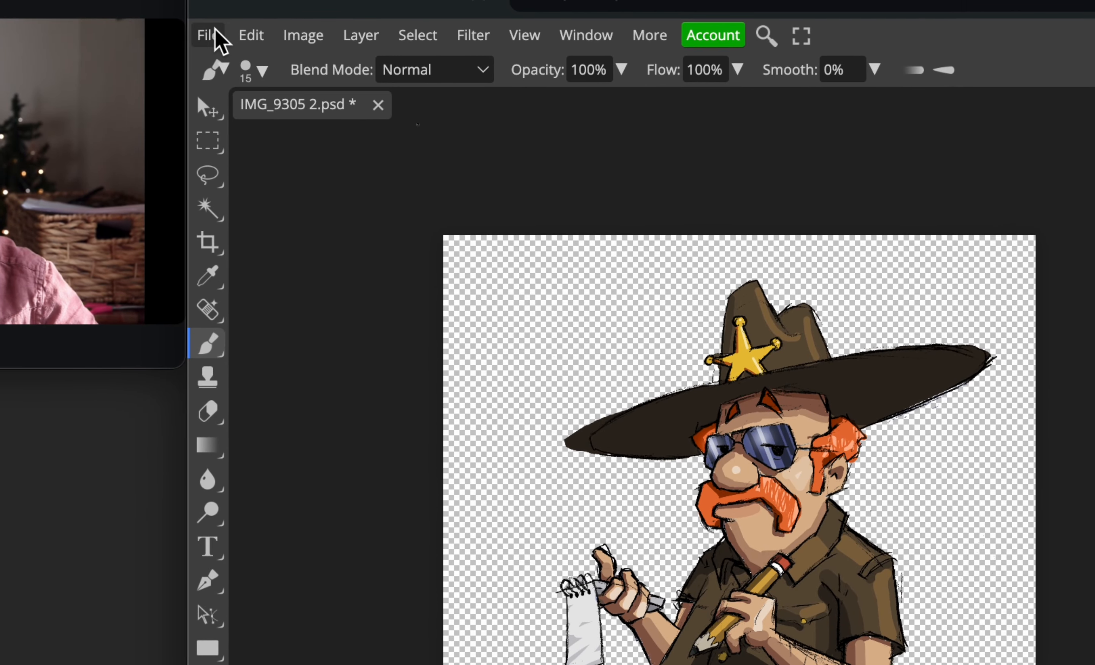
# Place the downloaded 7cb15f040aed09067fb48ab6234fd63f-monument-valley-navajo-tribal-park (1).jpg from Downloads into the sheriff document
pyautogui.click(215, 32)
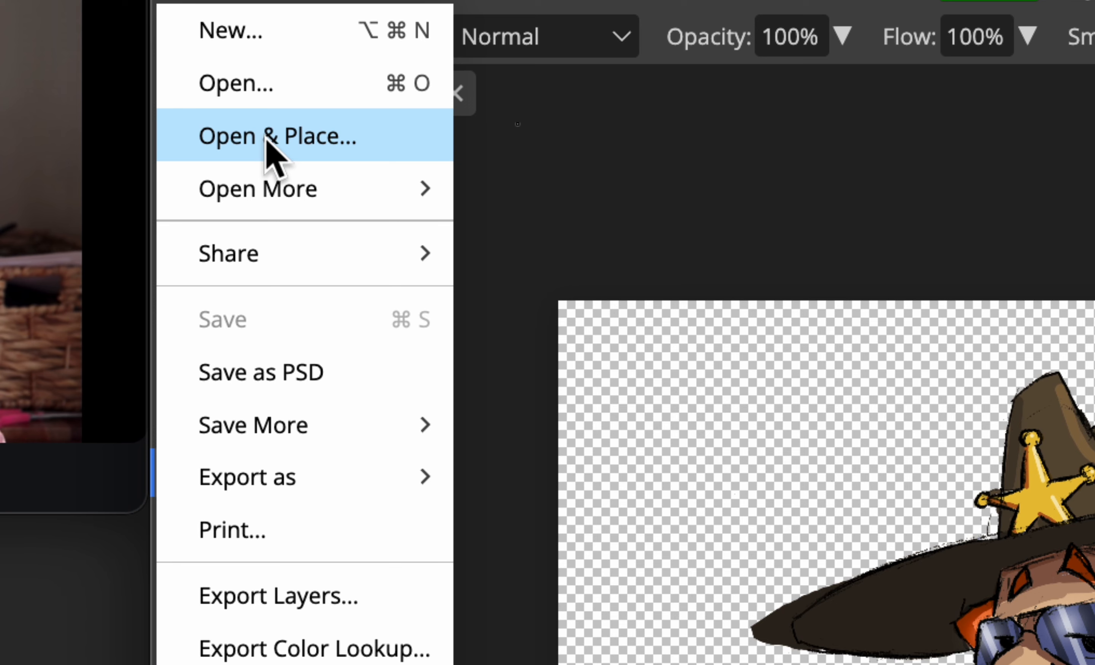
pyautogui.click(266, 140)
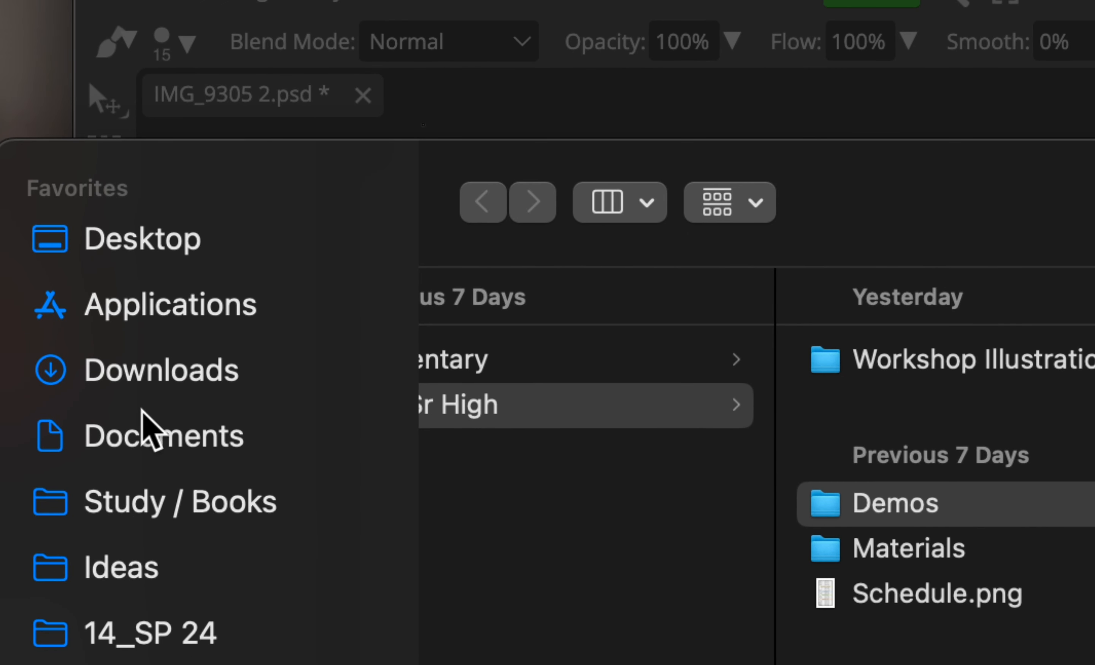
pyautogui.click(160, 393)
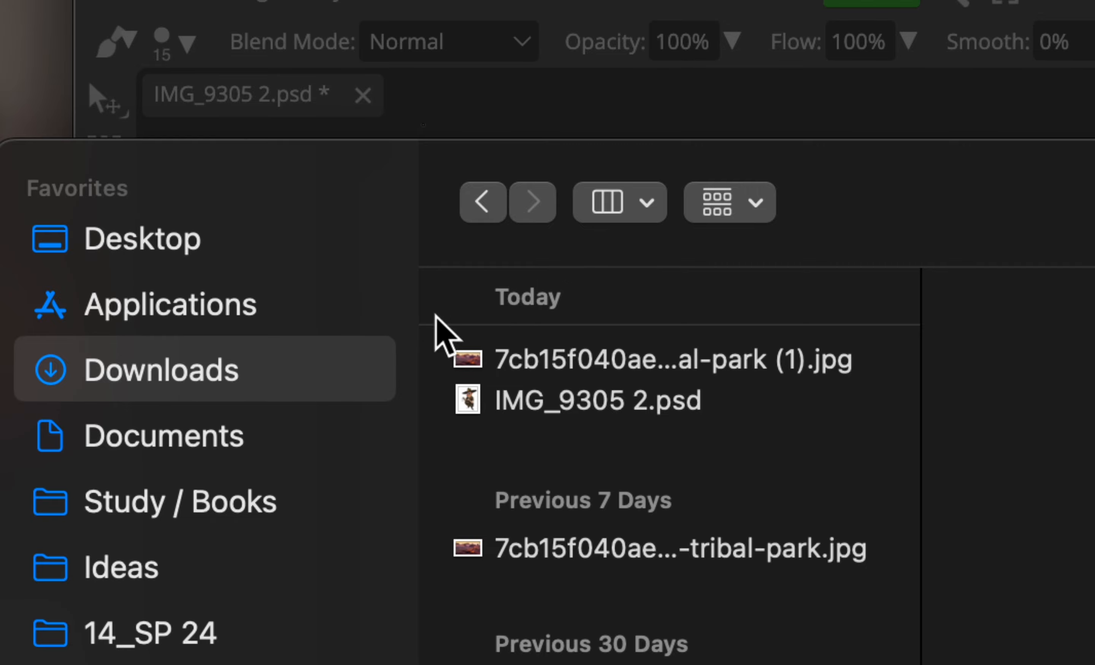
pyautogui.click(608, 366)
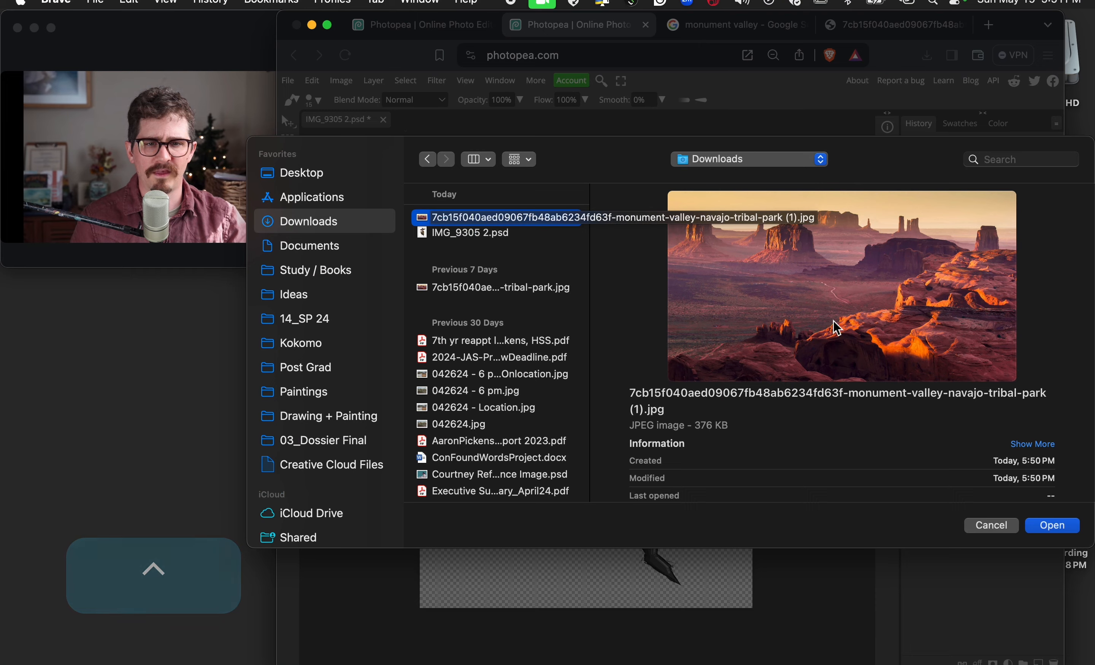
pyautogui.click(1053, 525)
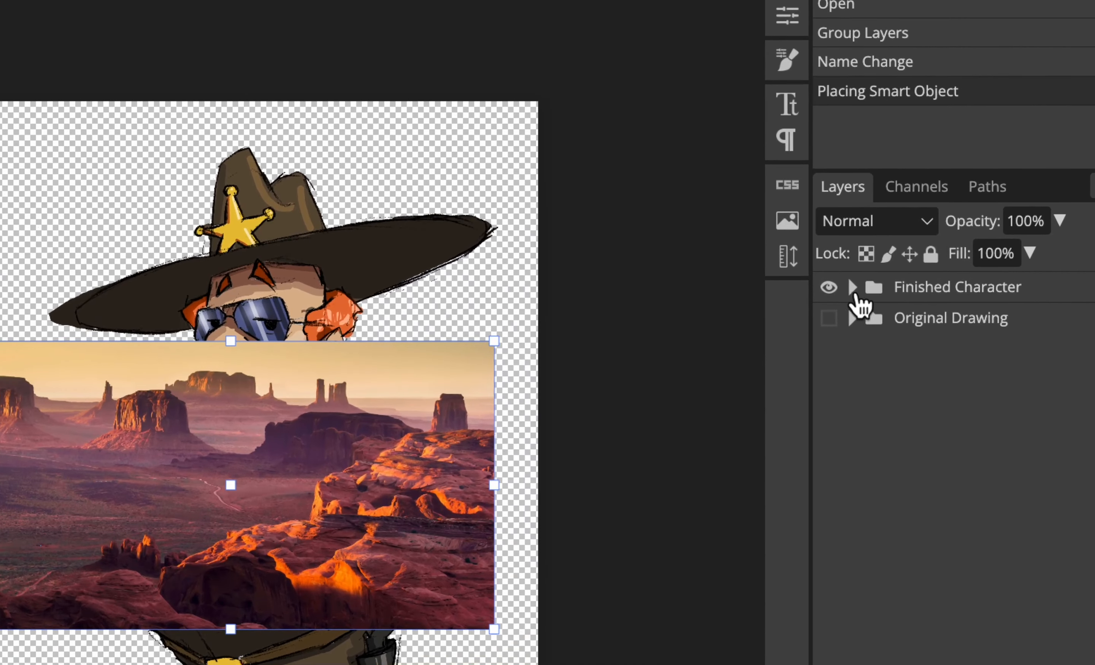
# Expand the Finished Character folder and undo the transform and placement of the Monument Valley photo inside it
pyautogui.click(954, 295)
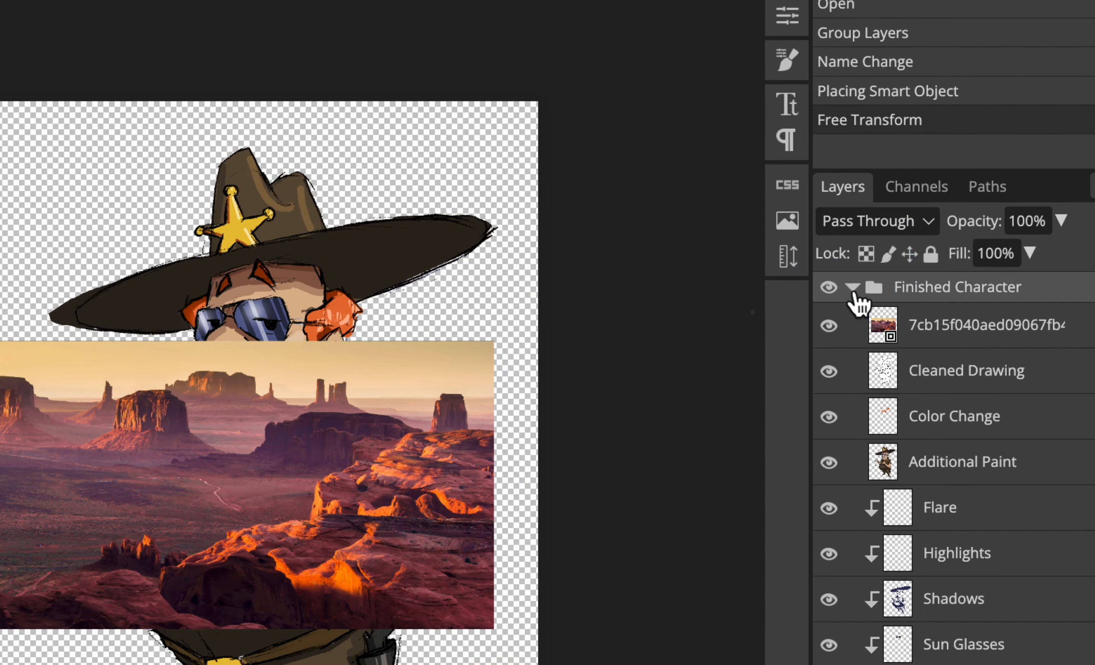
pyautogui.click(966, 335)
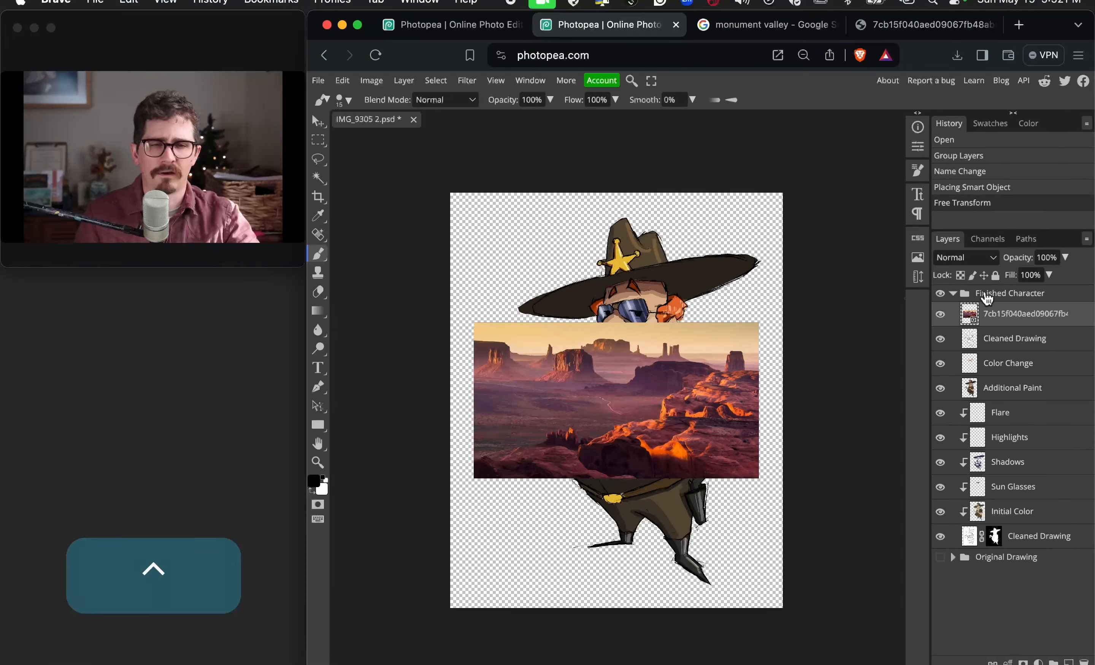
pyautogui.press('super+z')
pyautogui.press('super+z')
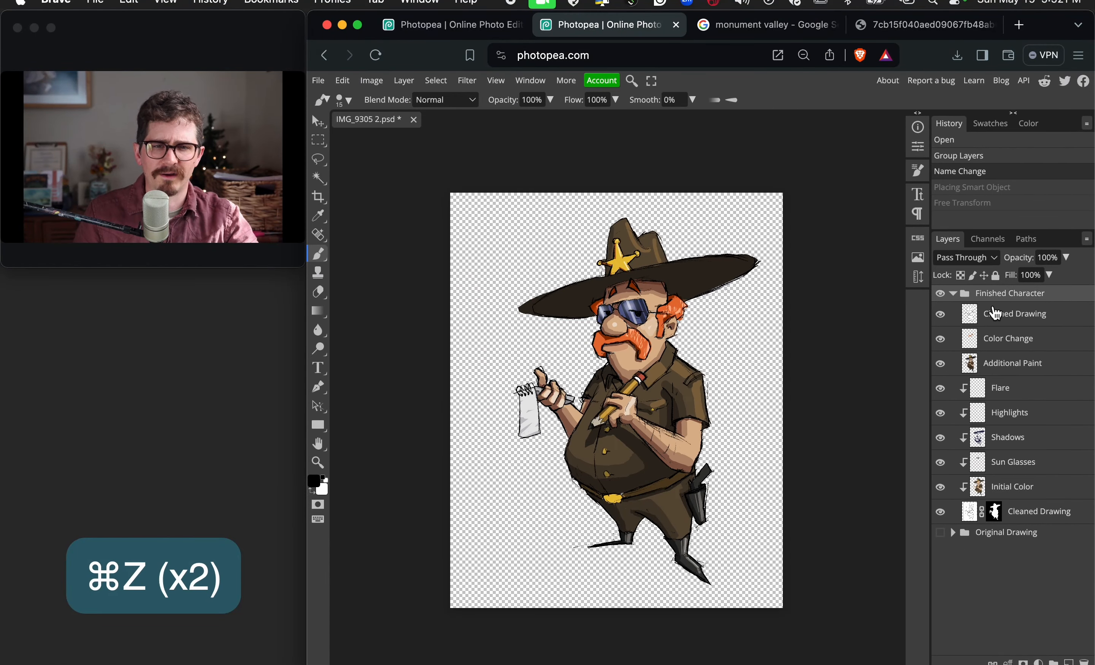
# Place 7cb15f040aed09067fb48ab6234fd63f-monument-valley-navajo-tribal-park (1).jpg from Downloads into the sheriff document
pyautogui.click(319, 80)
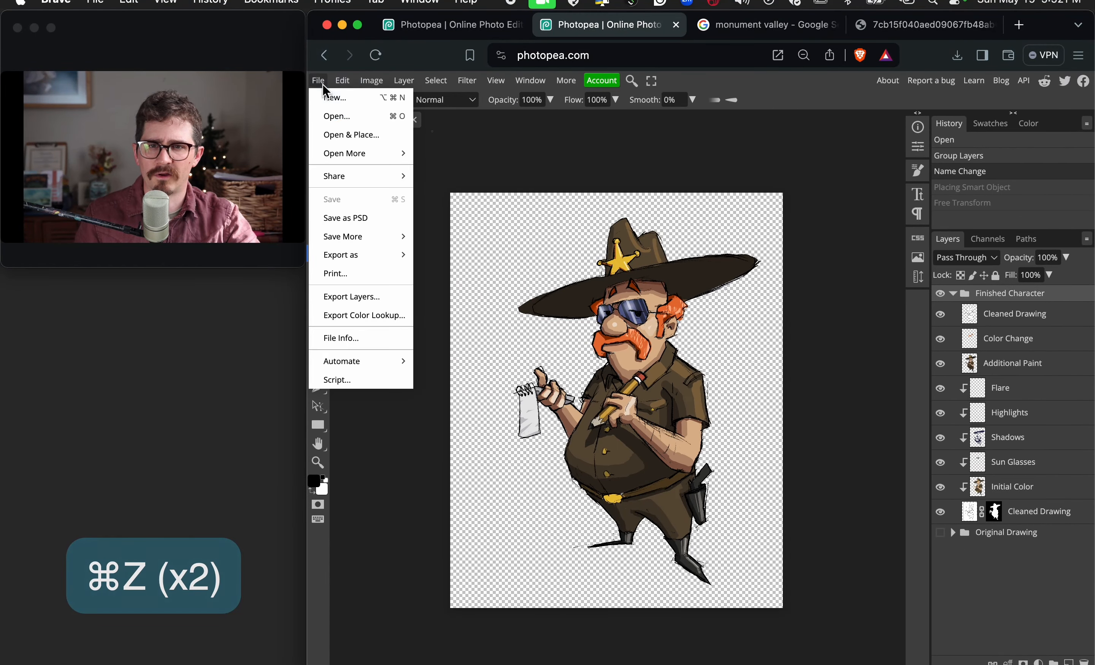
pyautogui.click(342, 142)
pyautogui.click(567, 217)
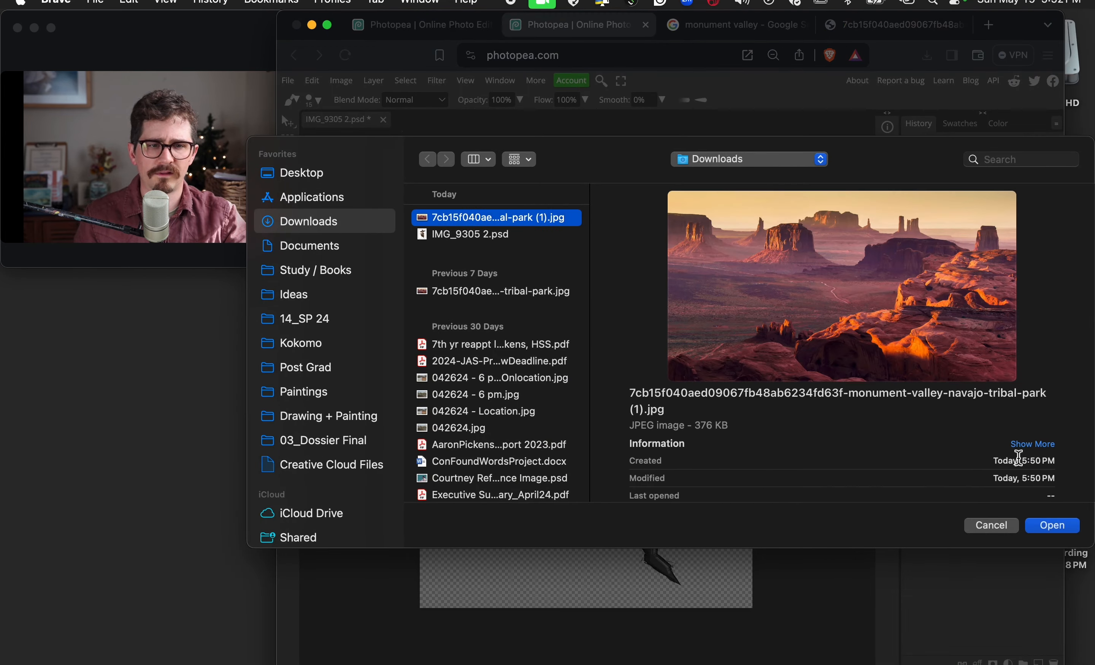
pyautogui.click(1053, 525)
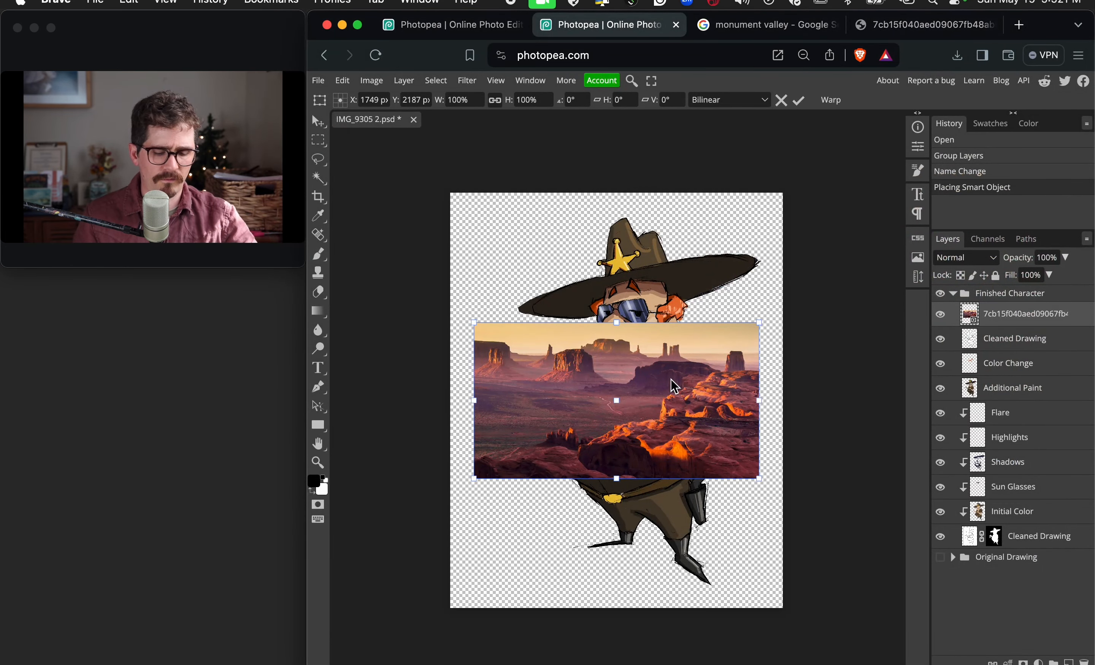
# Examine the placed photo's detail and edges up close, then its overall size relative to the whole canvas
pyautogui.press('super+equal')
pyautogui.press('super+equal')
pyautogui.press('super+minus')
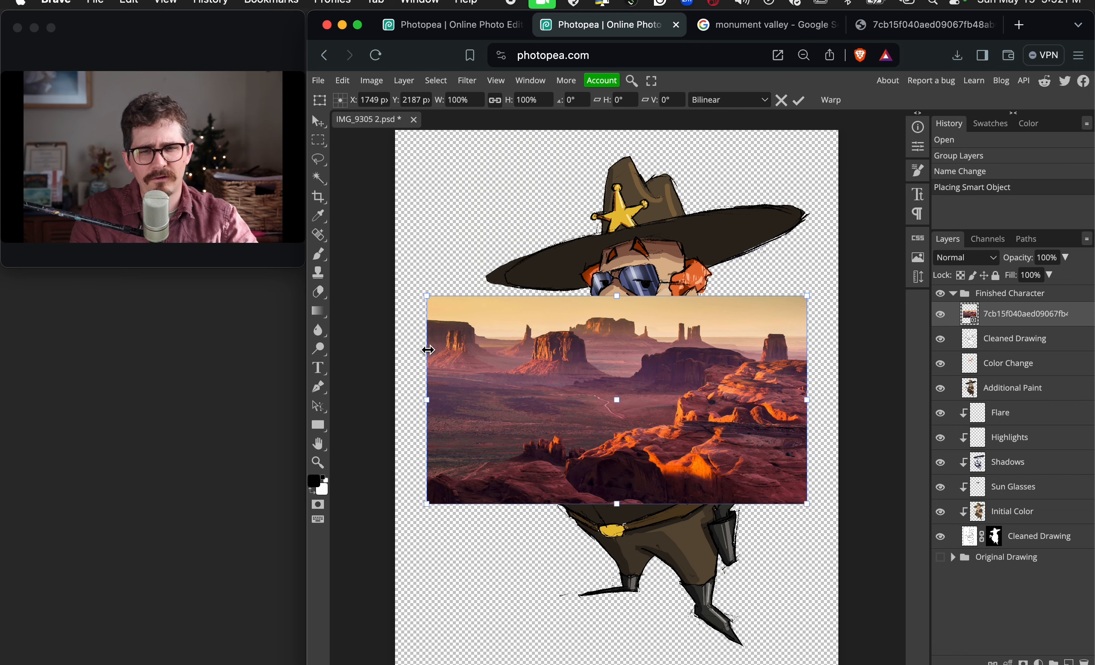
pyautogui.press('ctrl')
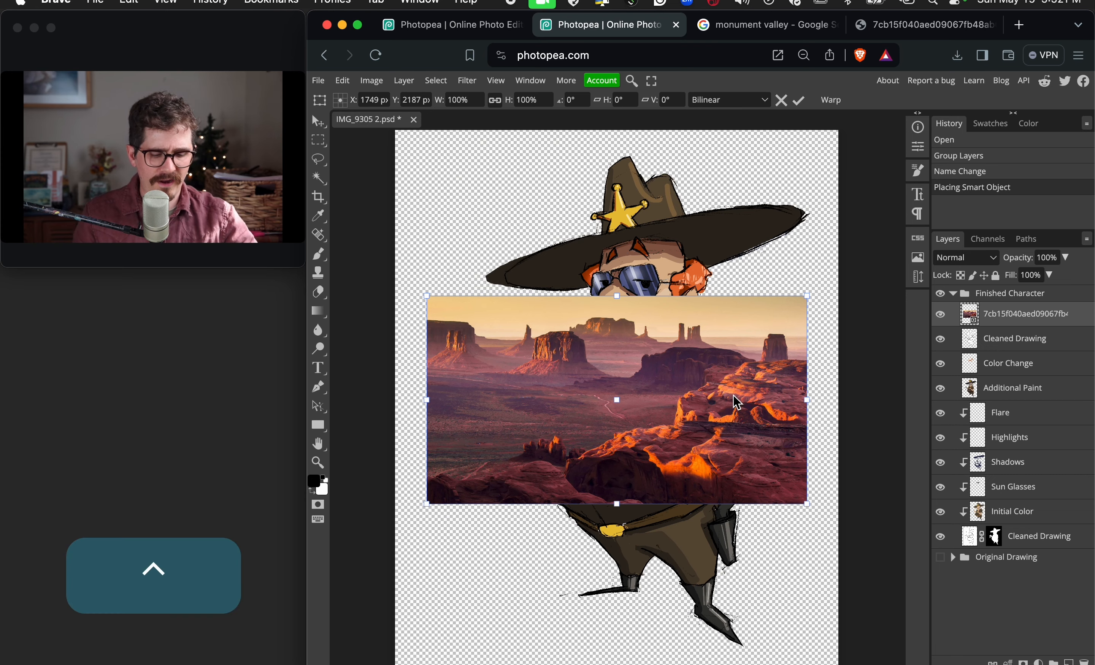
pyautogui.press('super+equal')
pyautogui.press('super+equal')
pyautogui.press('super+equal')
pyautogui.scroll(2, 738, 404)
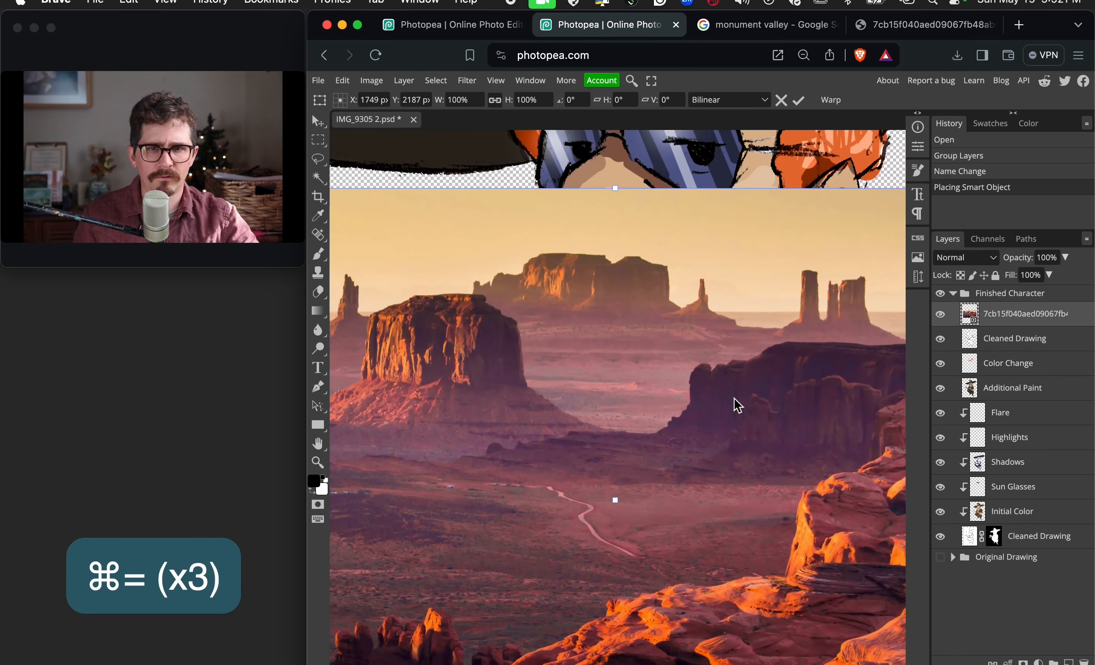
pyautogui.scroll(2, 738, 405)
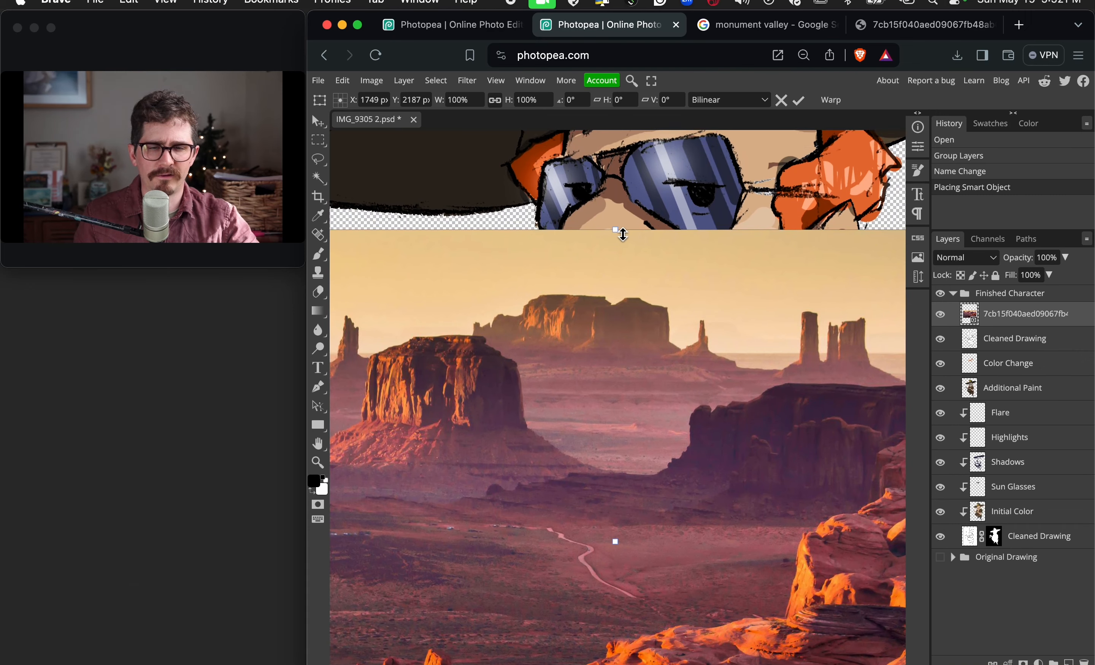
pyautogui.hscroll(10, 623, 233)
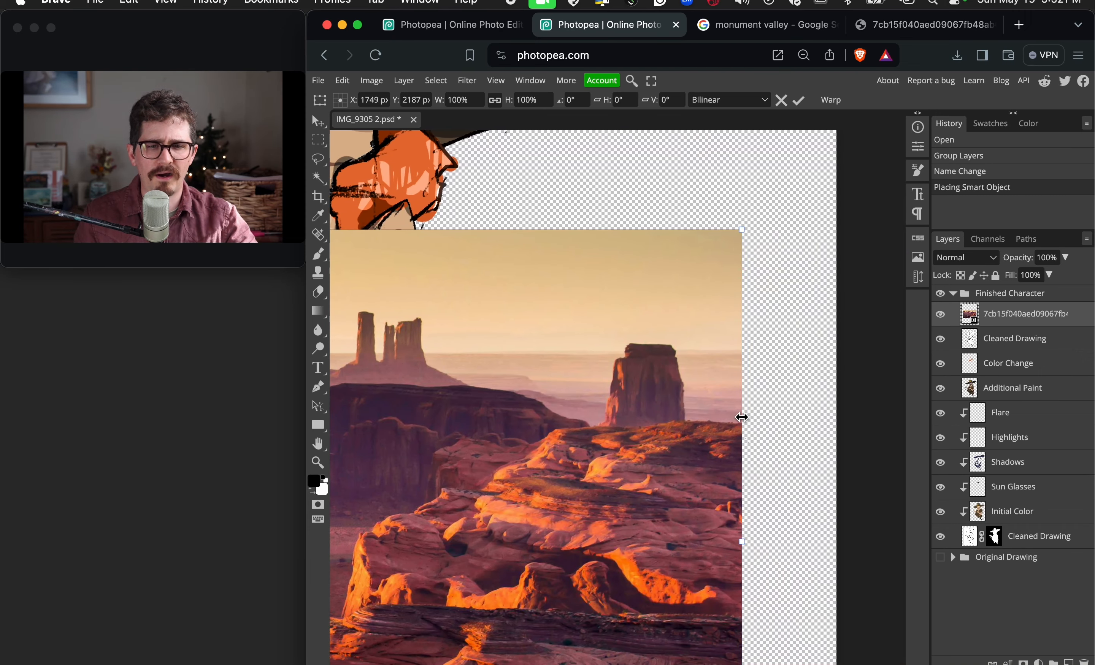
pyautogui.scroll(-10, 745, 439)
pyautogui.hscroll(-10, 751, 462)
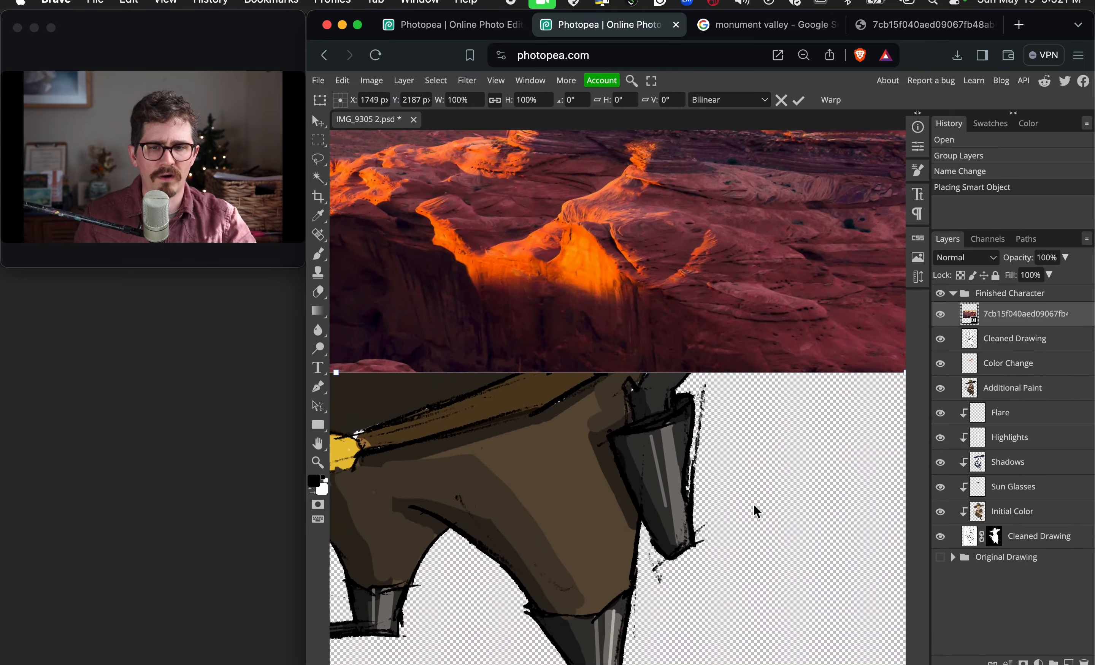
pyautogui.scroll(10, 758, 511)
pyautogui.hscroll(-5, 758, 511)
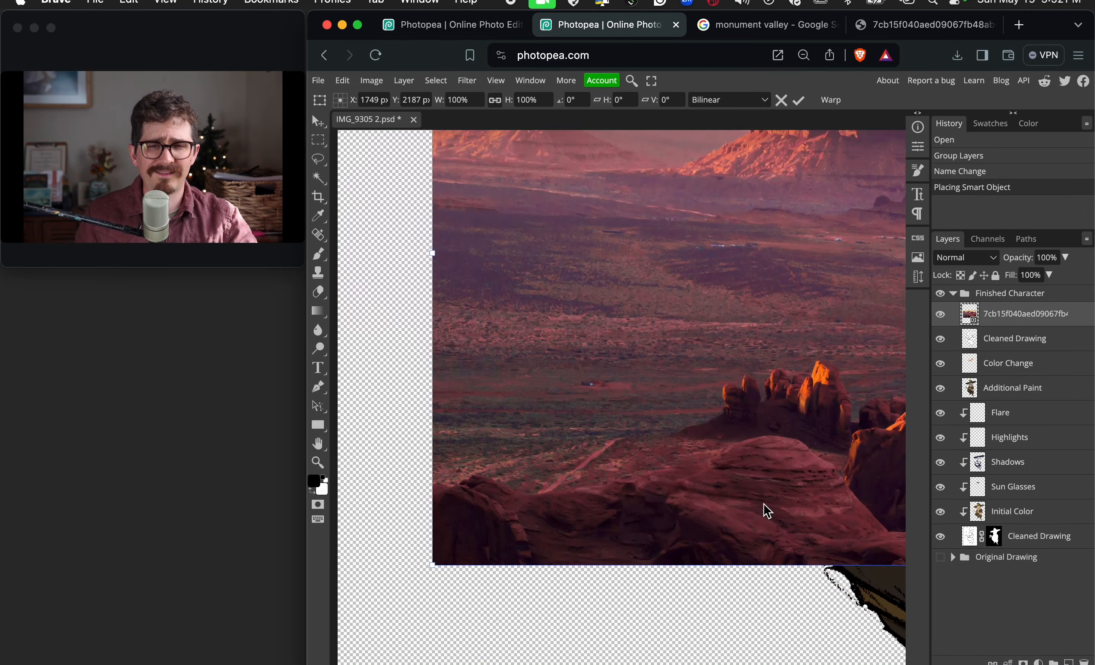
pyautogui.scroll(5, 766, 510)
pyautogui.press('super+minus')
pyautogui.press('super+minus')
pyautogui.press('super+minus')
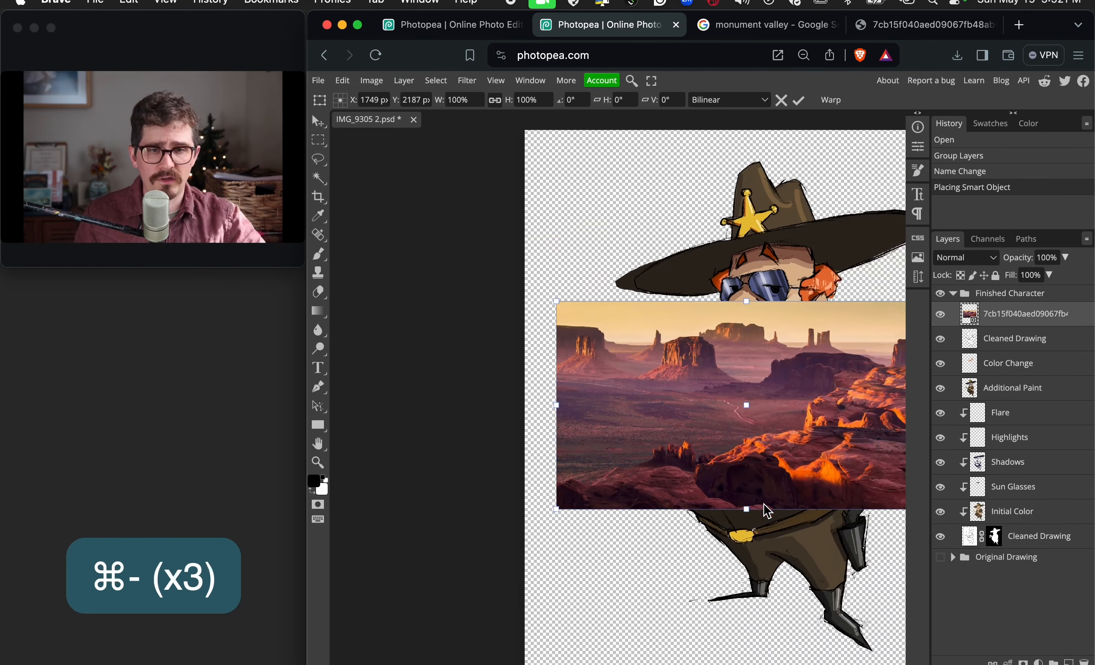
pyautogui.press('super+minus')
pyautogui.press('super+minus')
pyautogui.scroll(2, 725, 488)
pyautogui.hscroll(2, 726, 487)
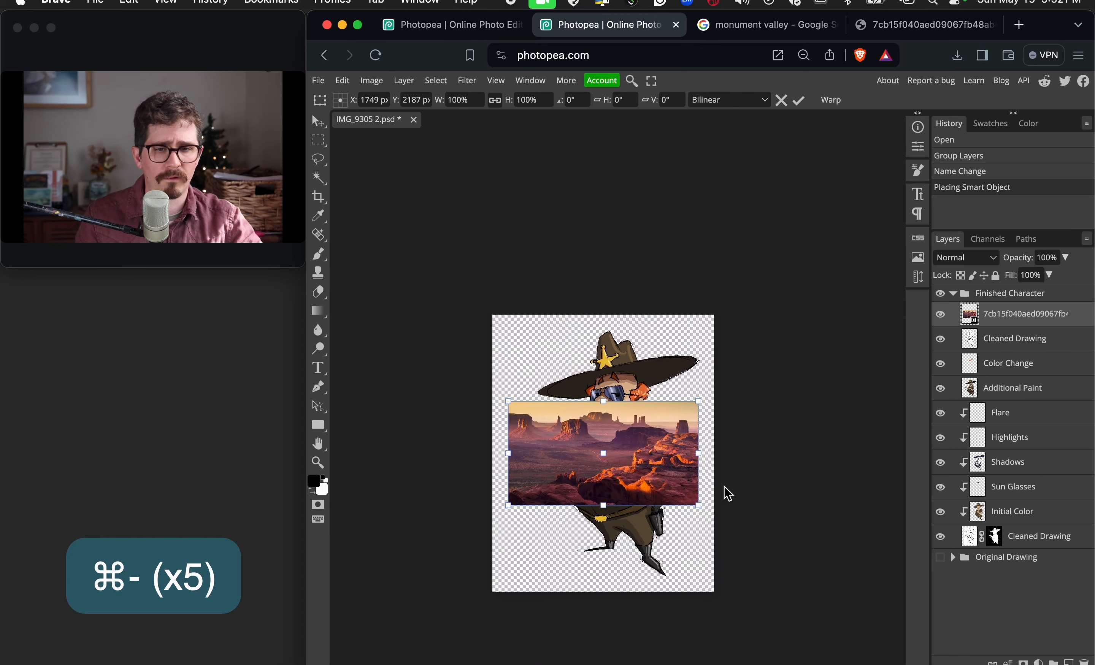
pyautogui.scroll(1, 725, 486)
pyautogui.hscroll(1, 725, 486)
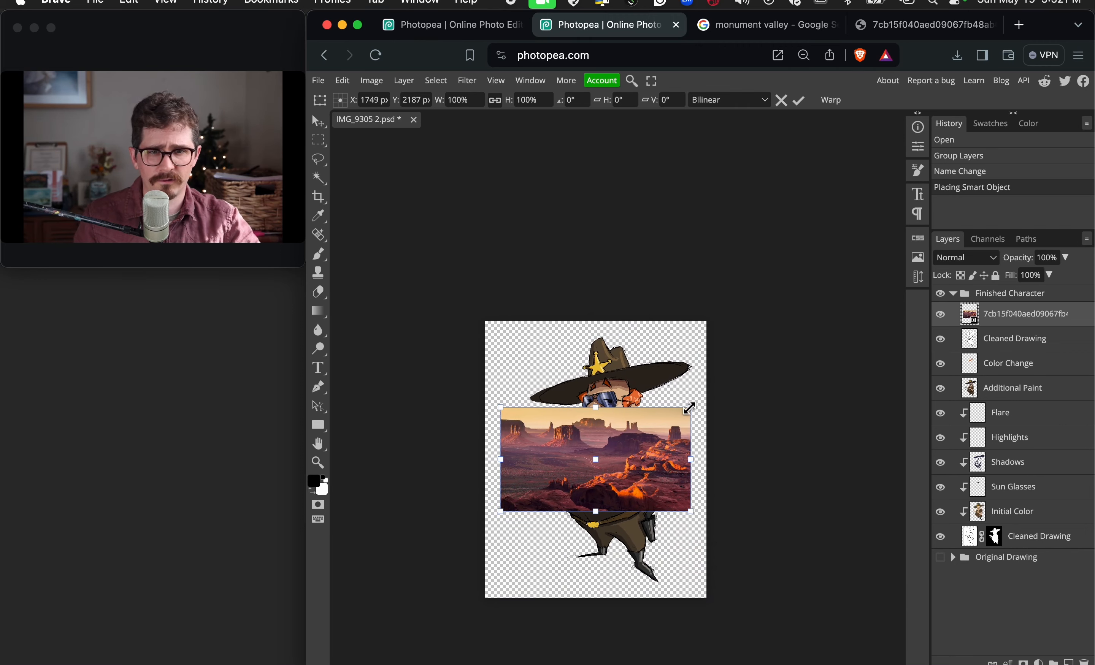
# Scale the Monument Valley photo proportionally to about 271% so it covers the whole canvas, and apply the transform
pyautogui.moveTo(690, 409); pyautogui.dragTo(882, 303)
pyautogui.moveTo(501, 512)
pyautogui.mouseDown()
pyautogui.moveTo(392, 621)
pyautogui.moveTo(388, 609)
pyautogui.moveTo(511, 511)
pyautogui.moveTo(512, 525)
pyautogui.mouseUp()
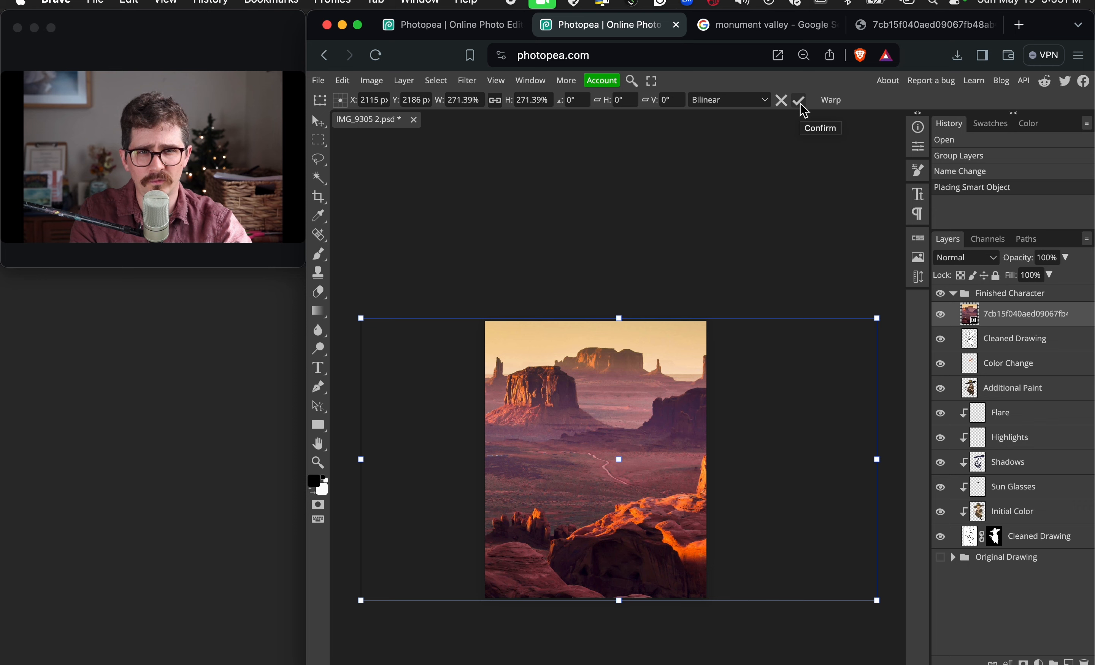
pyautogui.click(800, 101)
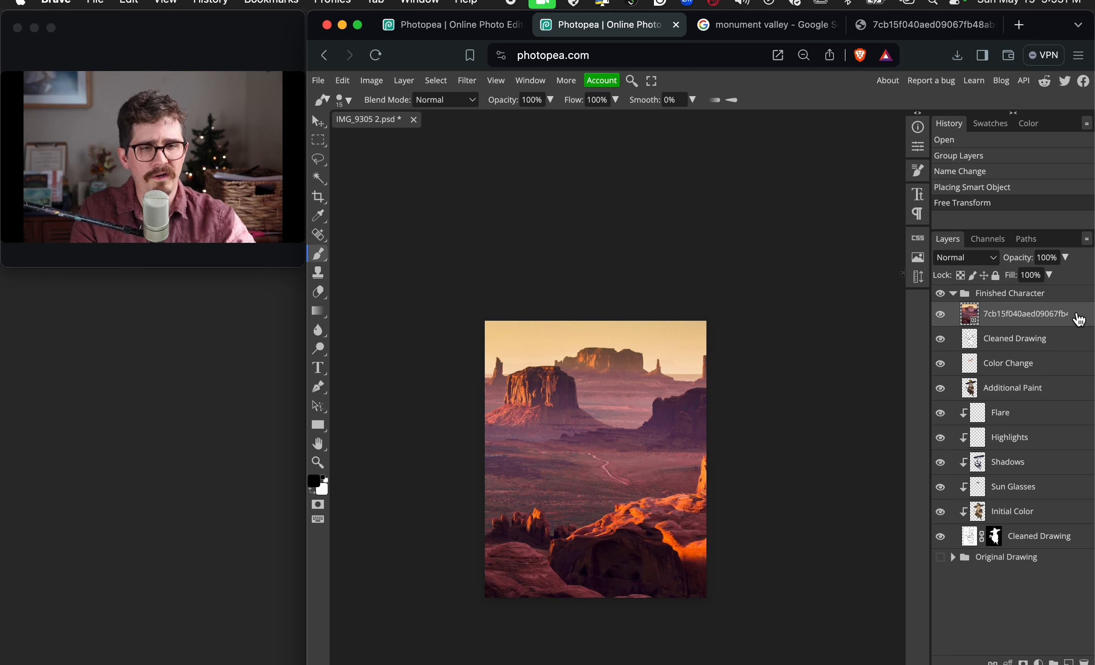
# Rename the placed Monument Valley photo layer as background
pyautogui.moveTo(1075, 312)
pyautogui.mouseDown()
pyautogui.moveTo(1060, 318)
pyautogui.moveTo(1065, 310)
pyautogui.mouseUp()
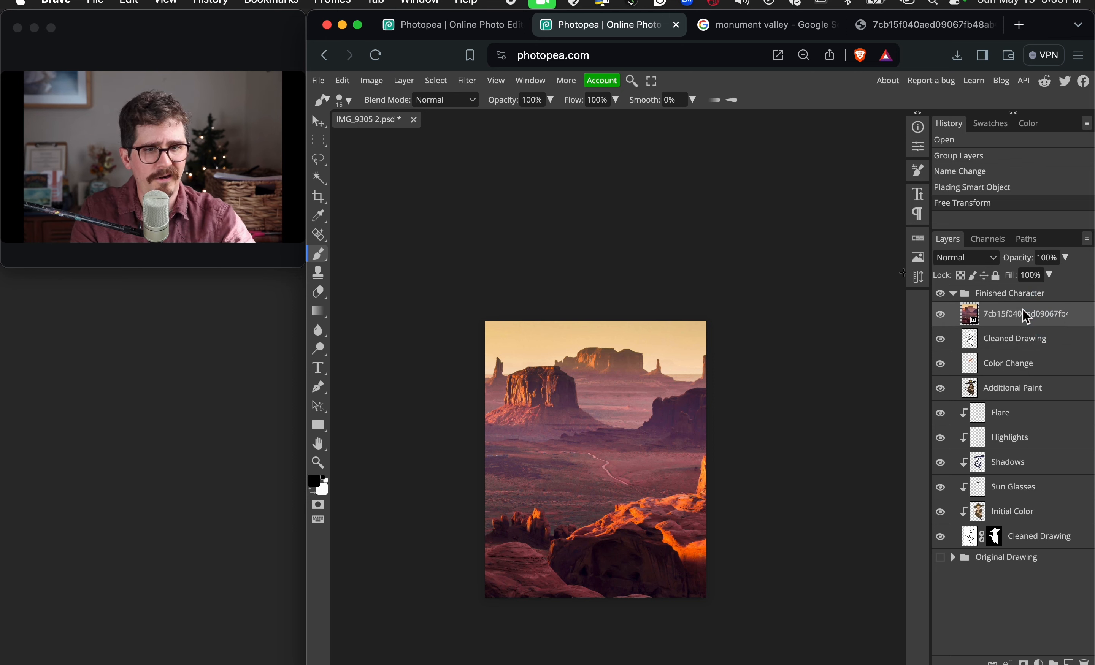
pyautogui.doubleClick(1026, 315)
pyautogui.write('background')
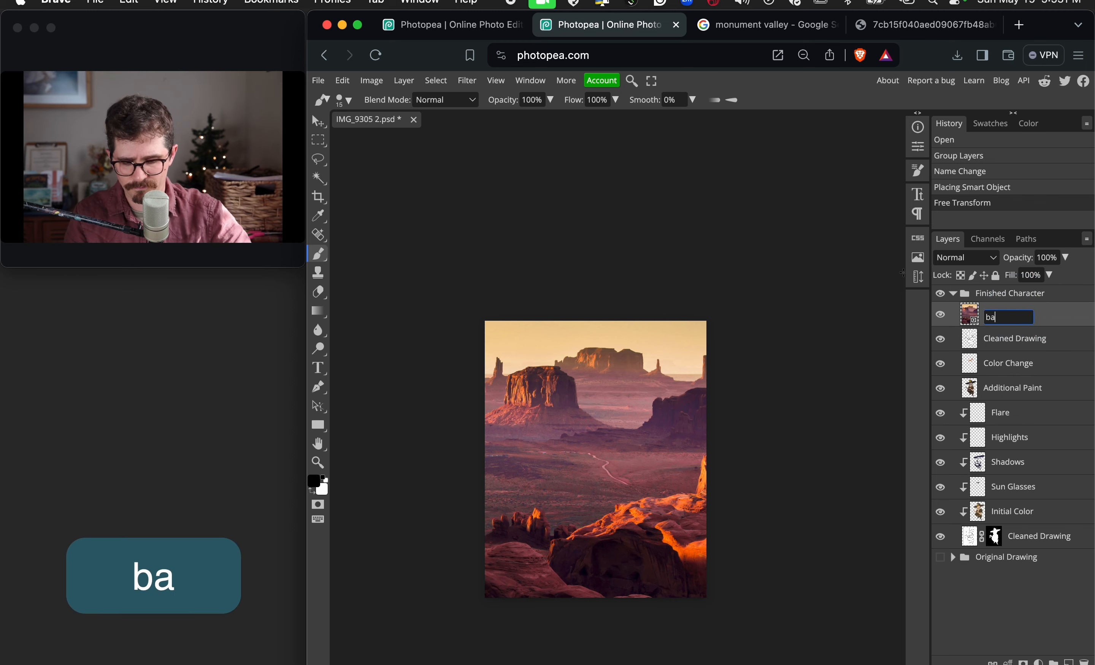
pyautogui.press('Return')
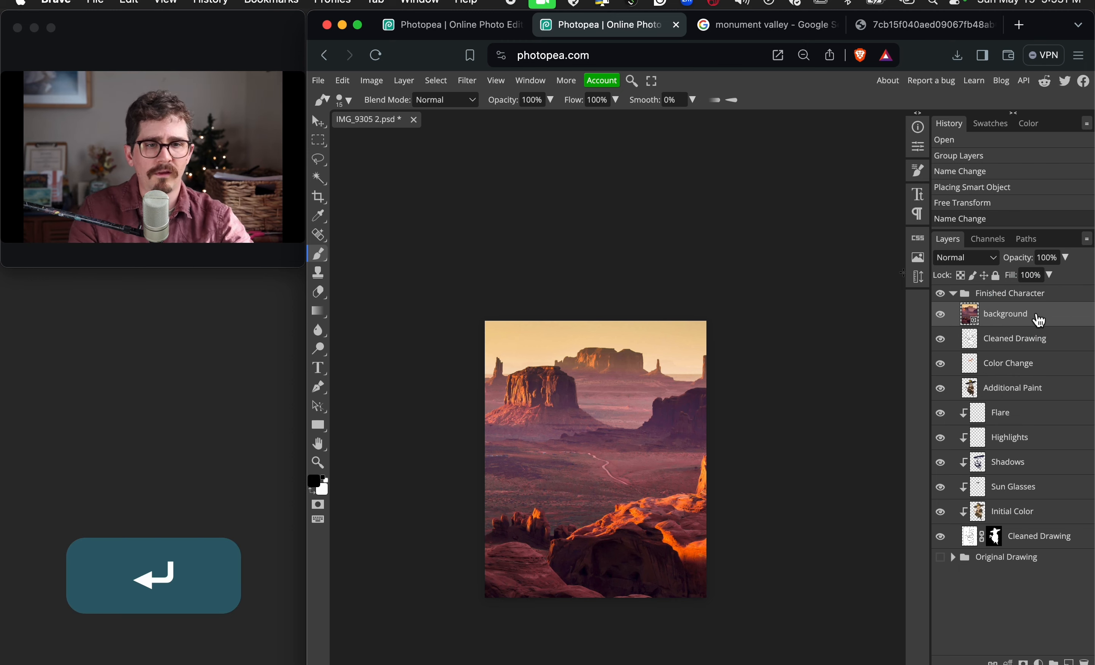
# Move the background layer out of the Finished Character folder to just above the Original Drawing folder
pyautogui.click(1053, 316)
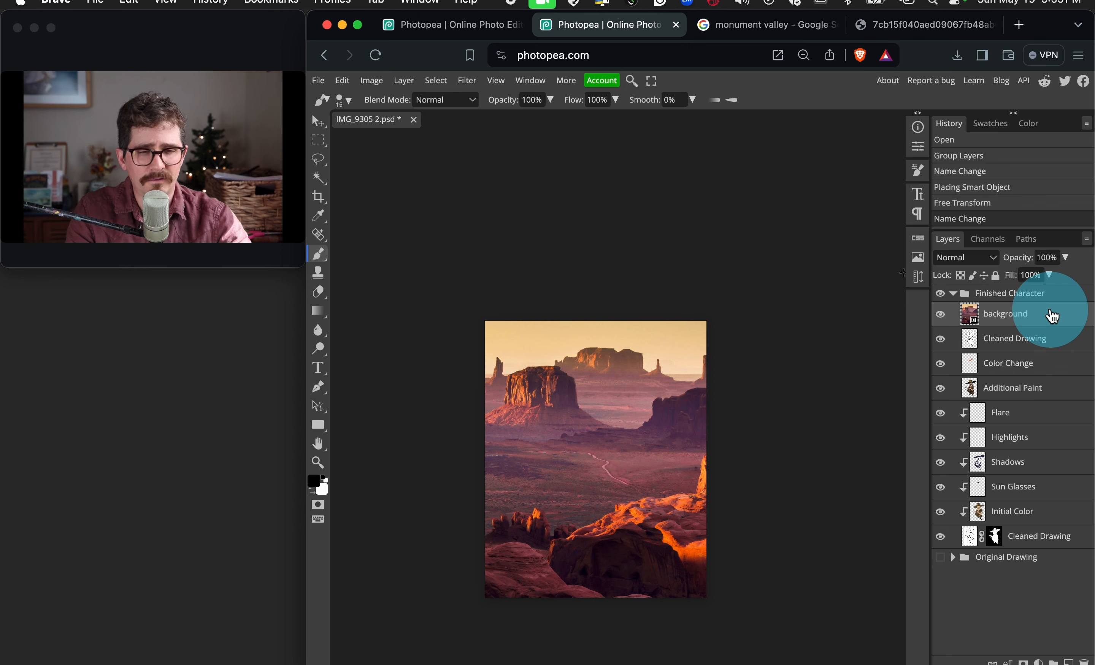
pyautogui.moveTo(1053, 316); pyautogui.dragTo(1040, 560)
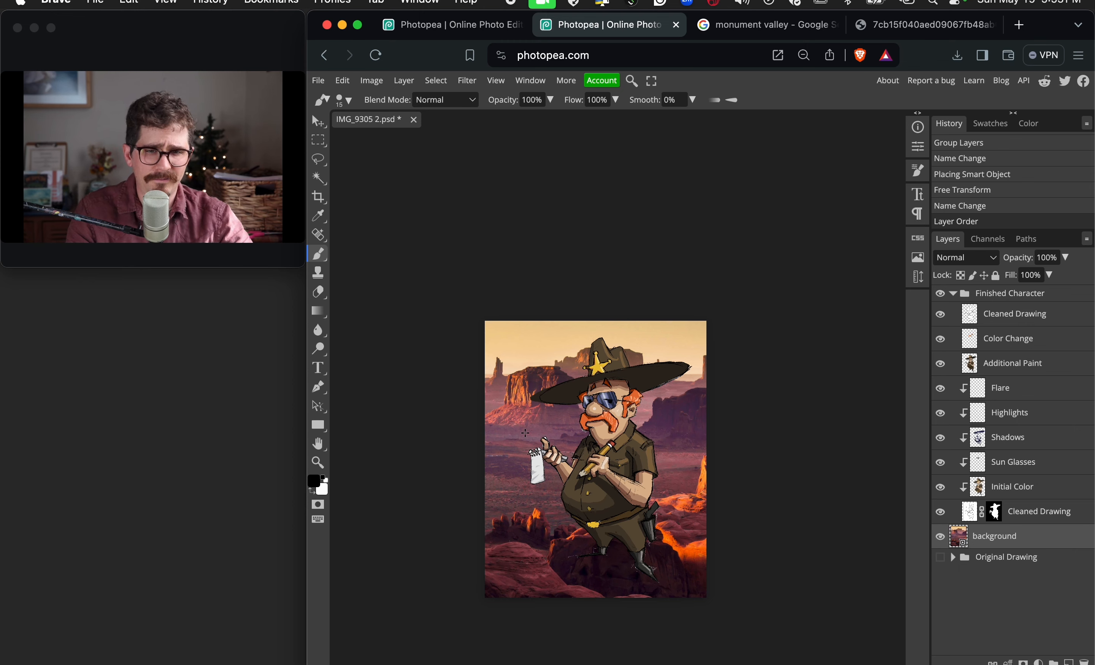
pyautogui.press('super+equal')
pyautogui.press('super+equal')
pyautogui.press('super+minus')
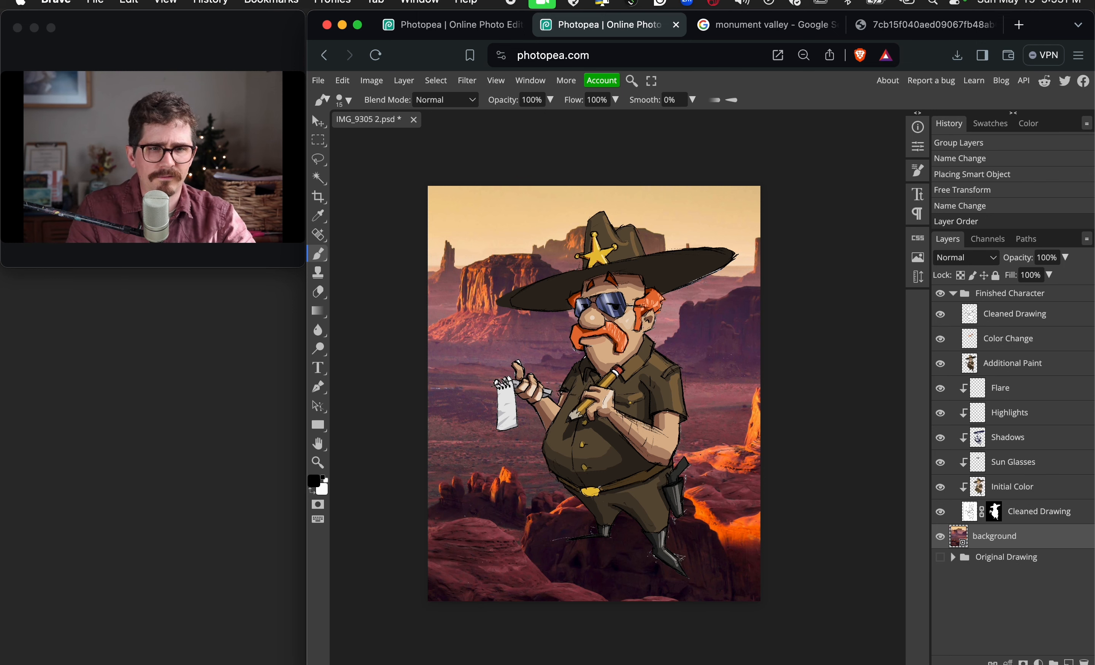
# Collapse the Finished Character folder and select the background layer
pyautogui.click(953, 294)
pyautogui.click(953, 293)
pyautogui.click(953, 294)
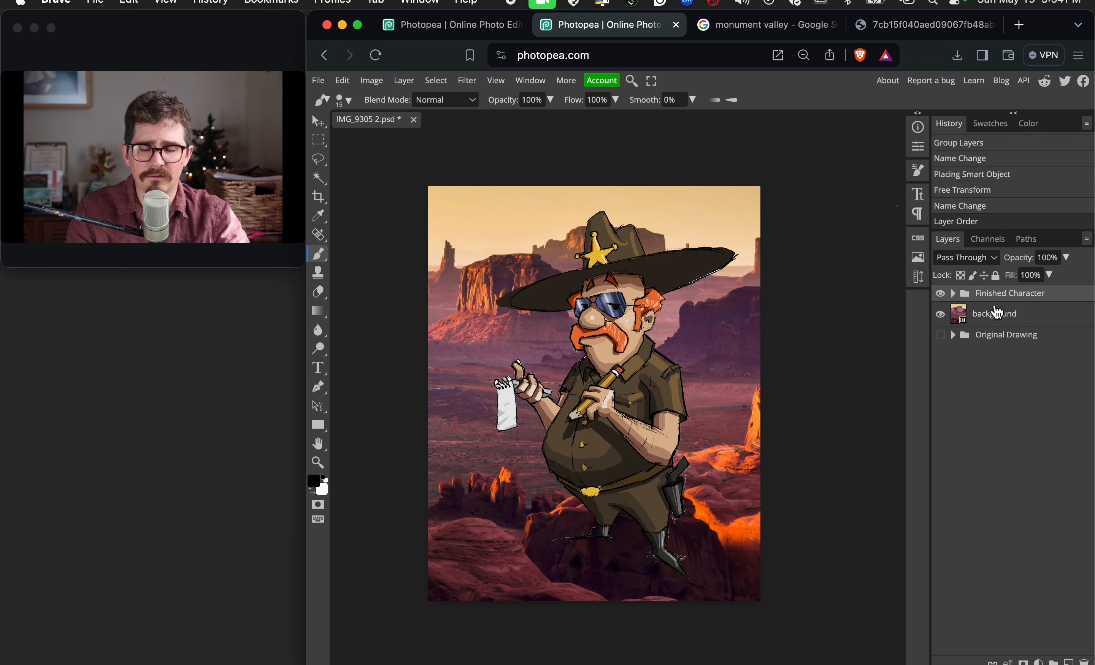
pyautogui.click(997, 320)
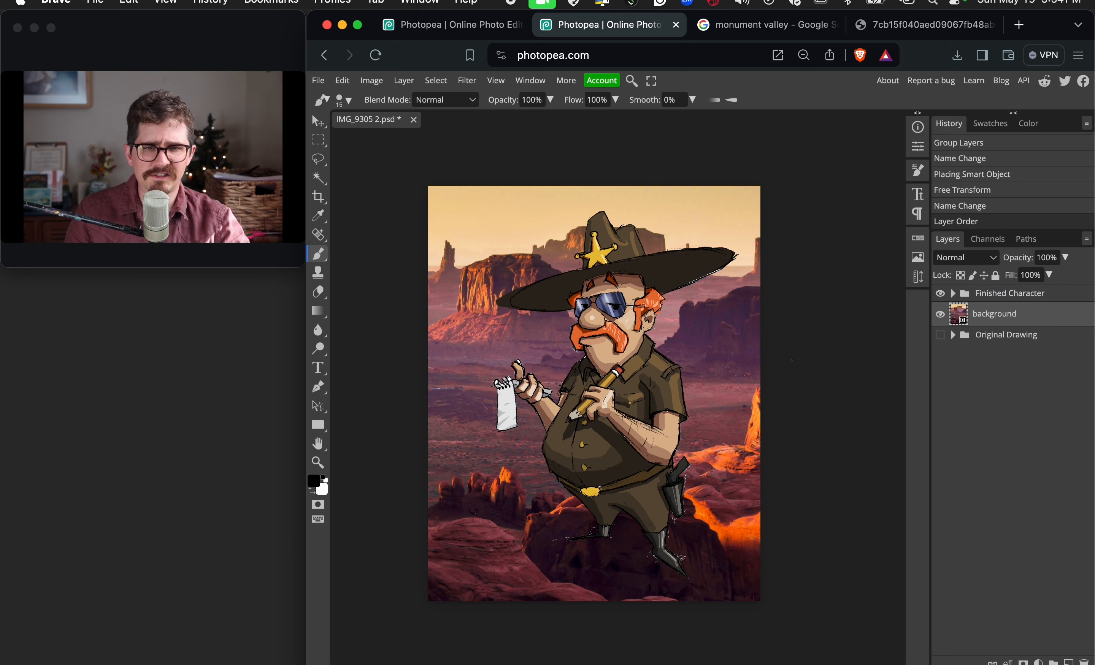
pyautogui.scroll(-1, 740, 413)
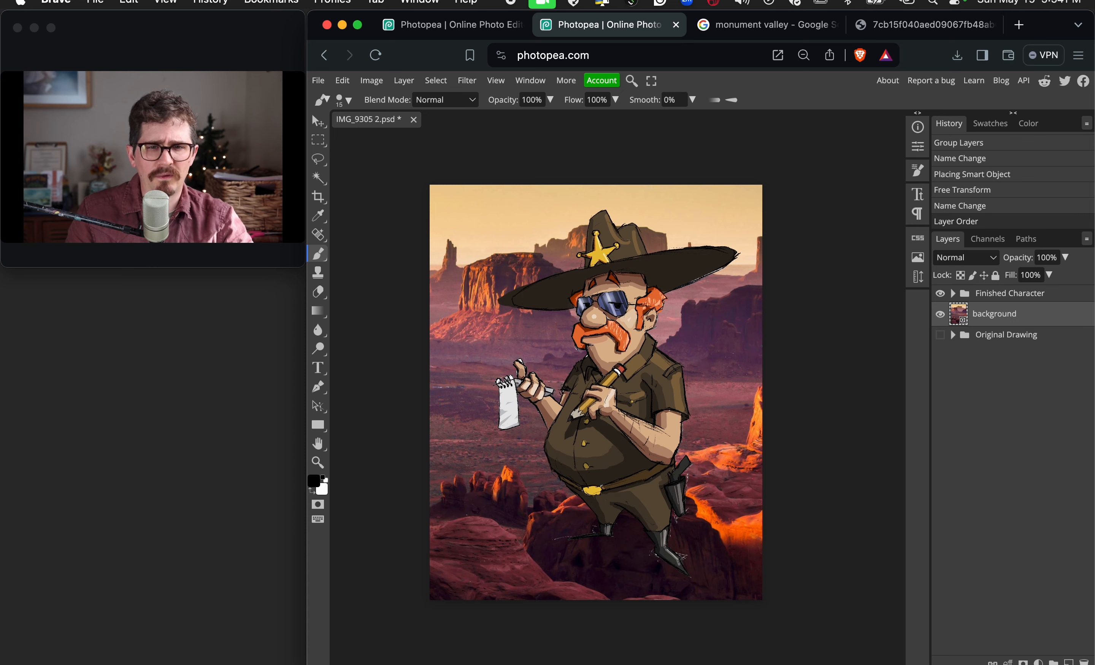
pyautogui.hscroll(-1, 861, 422)
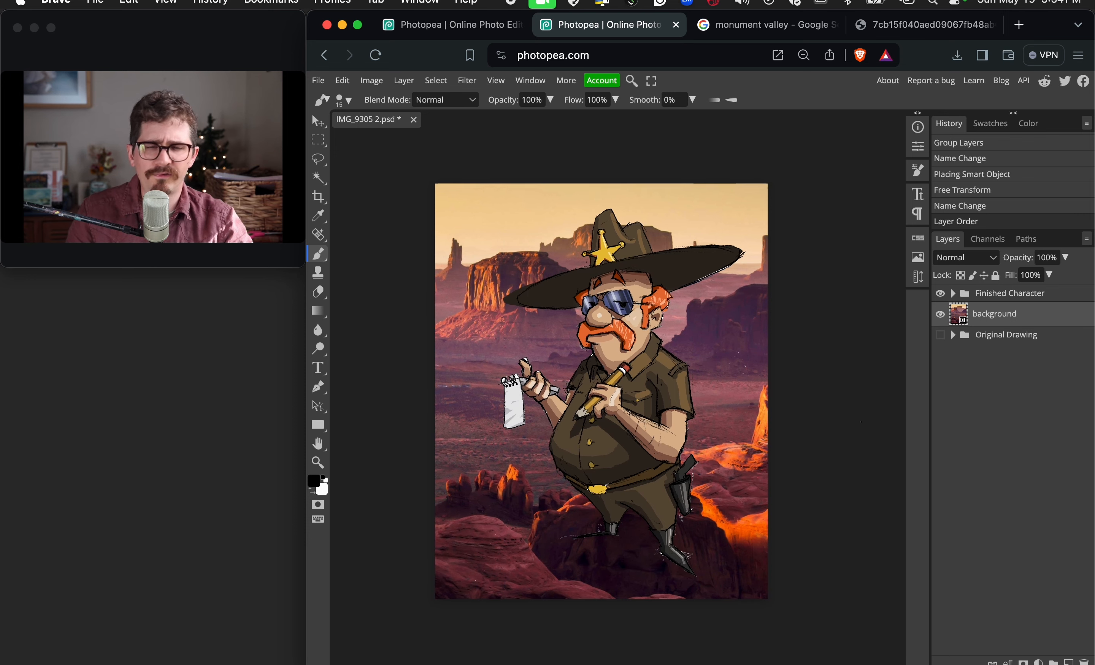
pyautogui.hscroll(1, 861, 422)
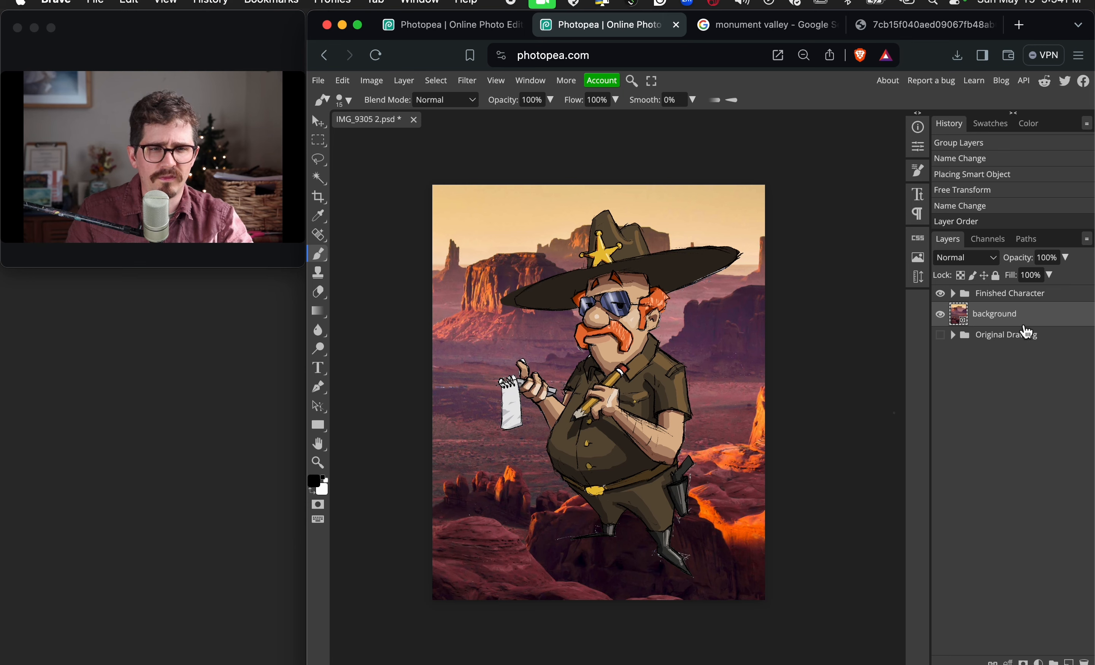
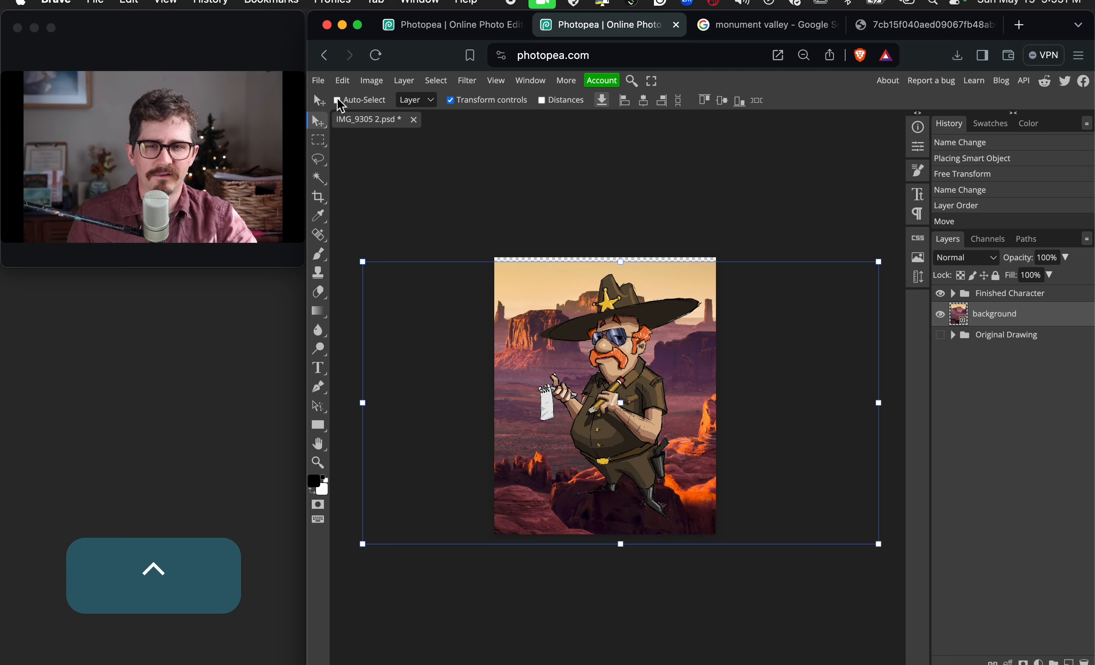
# Try moving the sheriff with layer Auto-Select enabled, undo the move, disable Auto-Select and collapse the Finished Character folder
pyautogui.click(337, 99)
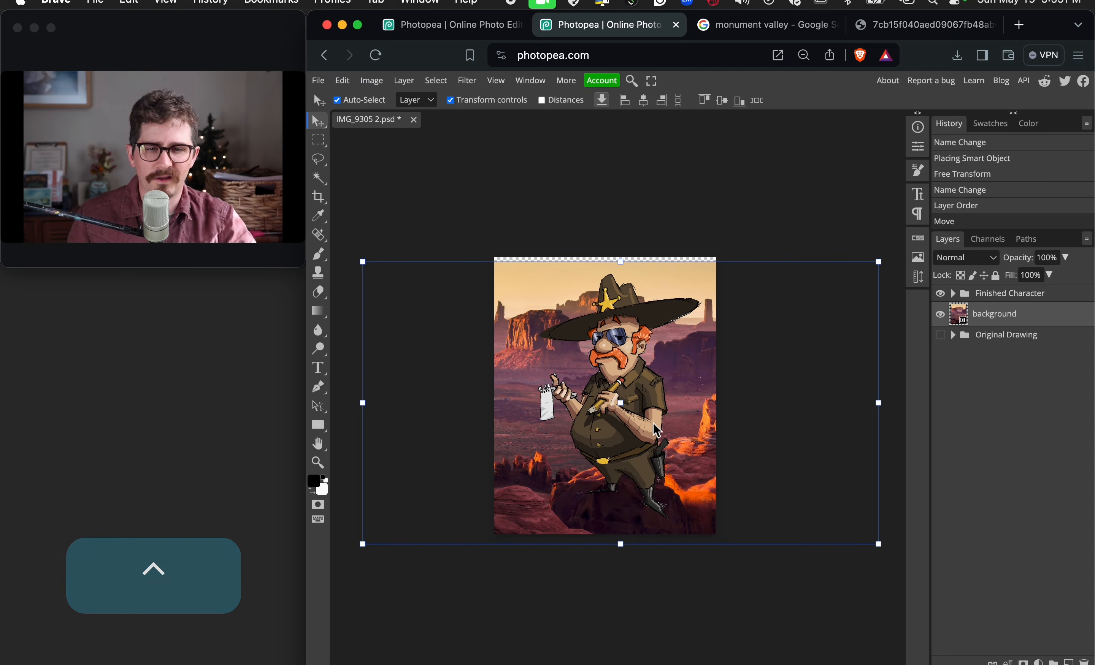
pyautogui.click(642, 425)
pyautogui.moveTo(638, 418)
pyautogui.mouseDown()
pyautogui.moveTo(629, 438)
pyautogui.moveTo(639, 440)
pyautogui.moveTo(692, 386)
pyautogui.moveTo(726, 384)
pyautogui.moveTo(676, 349)
pyautogui.moveTo(597, 387)
pyautogui.moveTo(633, 440)
pyautogui.moveTo(695, 444)
pyautogui.moveTo(707, 413)
pyautogui.mouseUp()
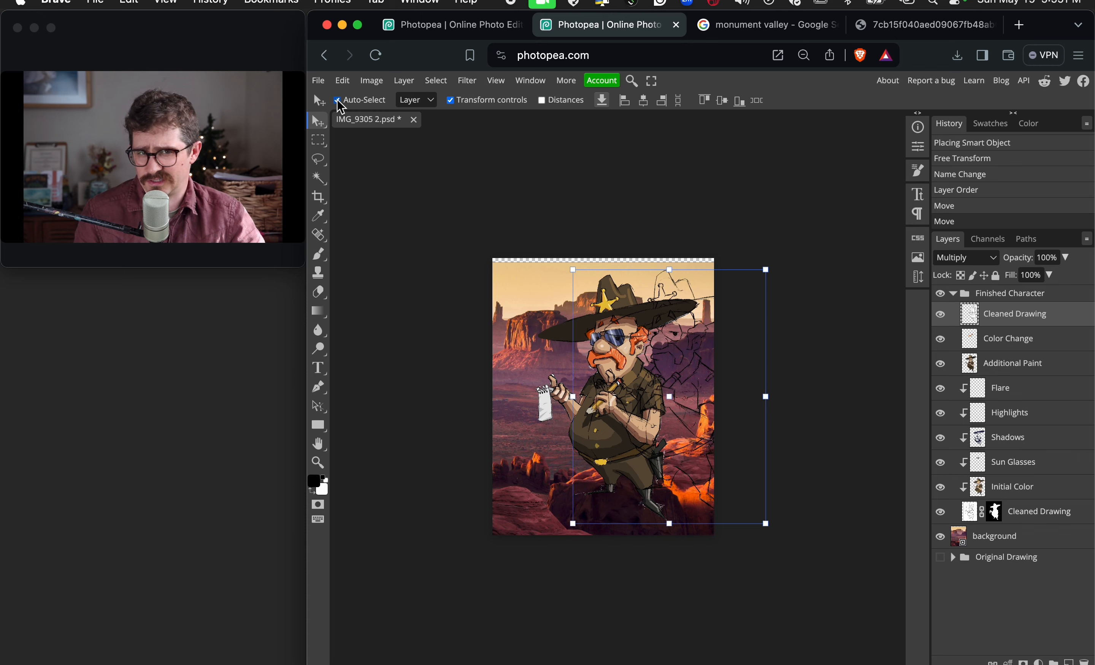
pyautogui.press('super+z')
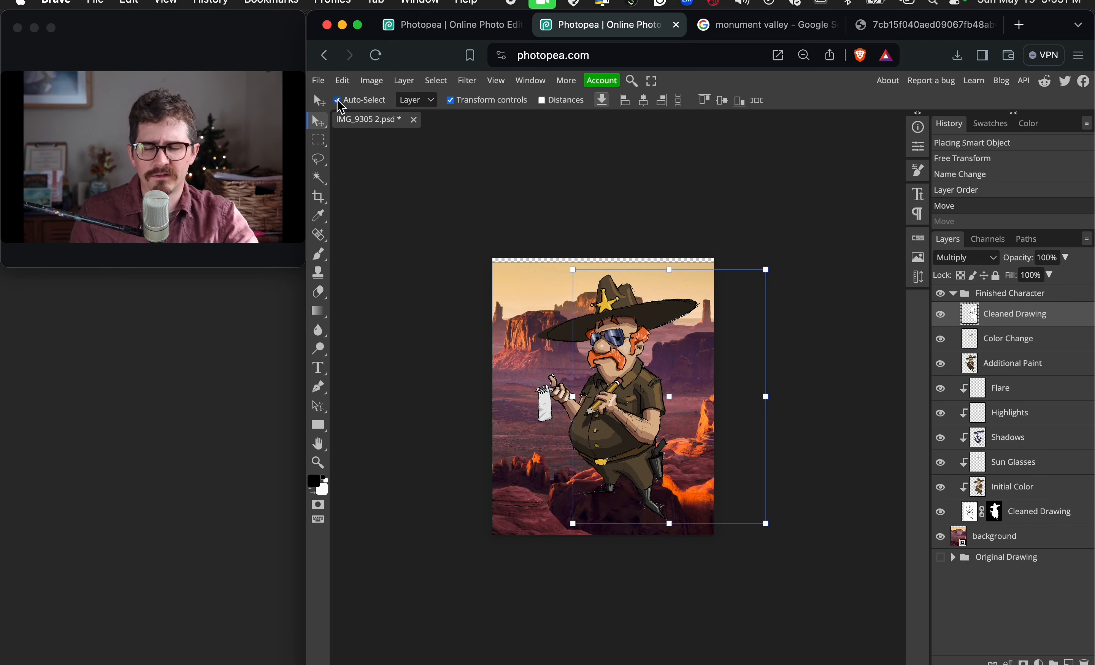
pyautogui.click(337, 99)
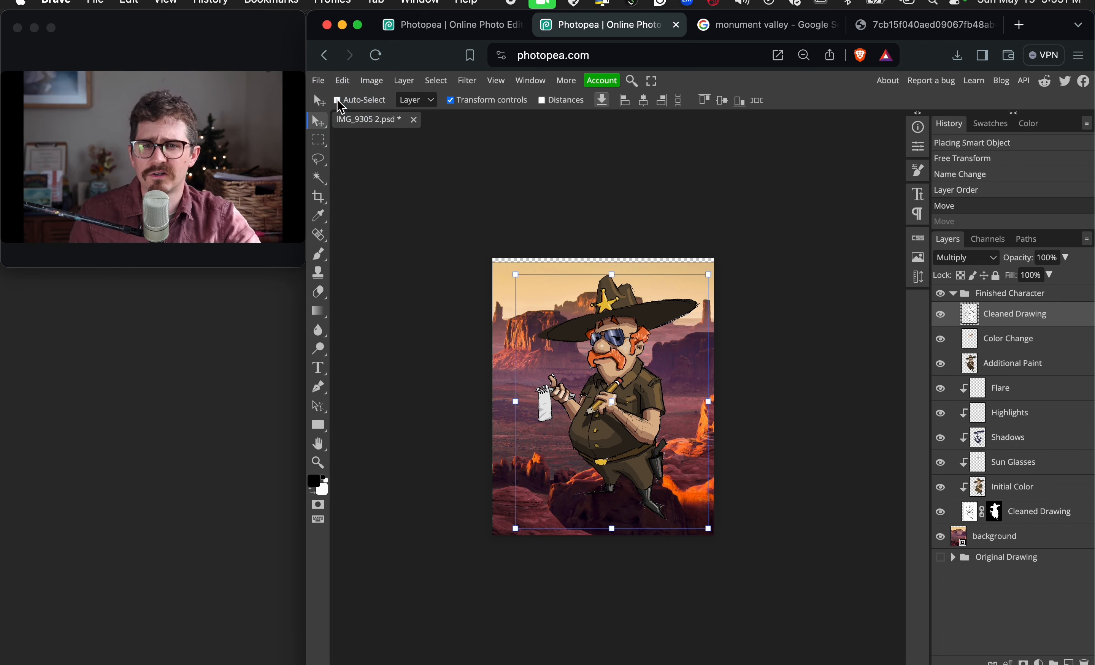
pyautogui.click(953, 293)
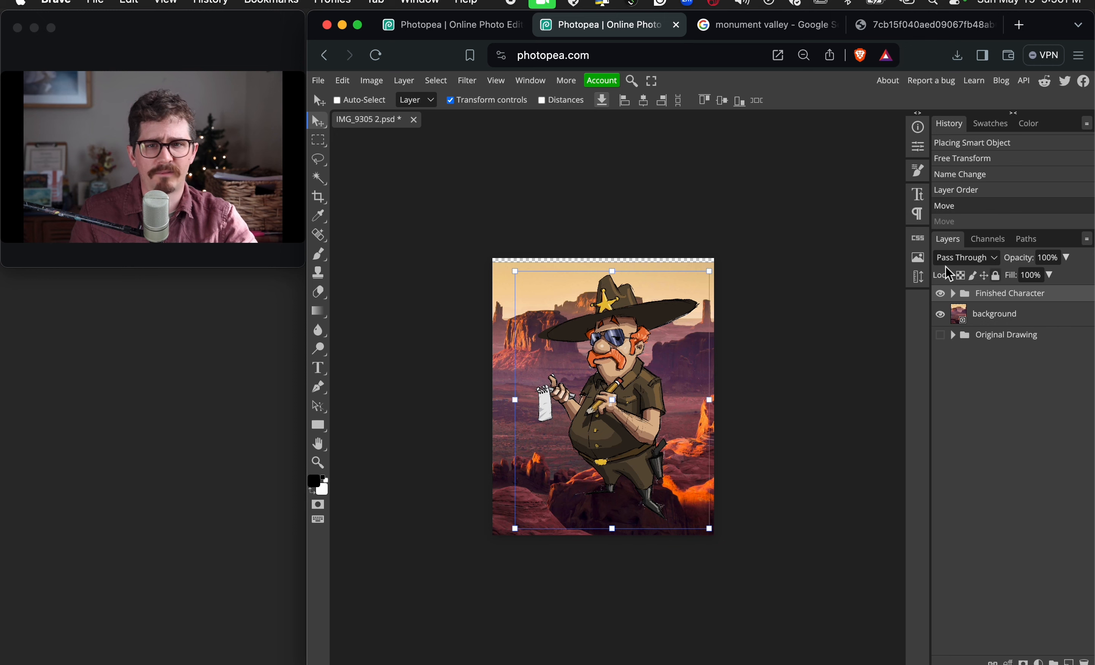
# Move the background layer slightly up and left so the photo covers the strip along the canvas's upper edge
pyautogui.click(997, 314)
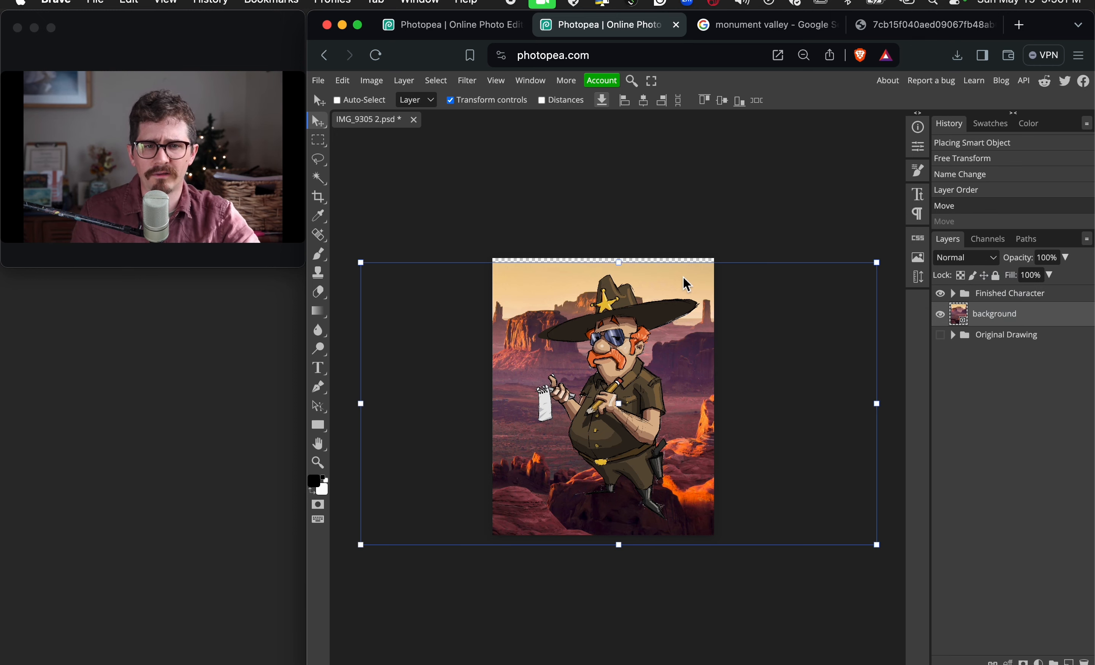
pyautogui.moveTo(682, 280); pyautogui.dragTo(678, 275)
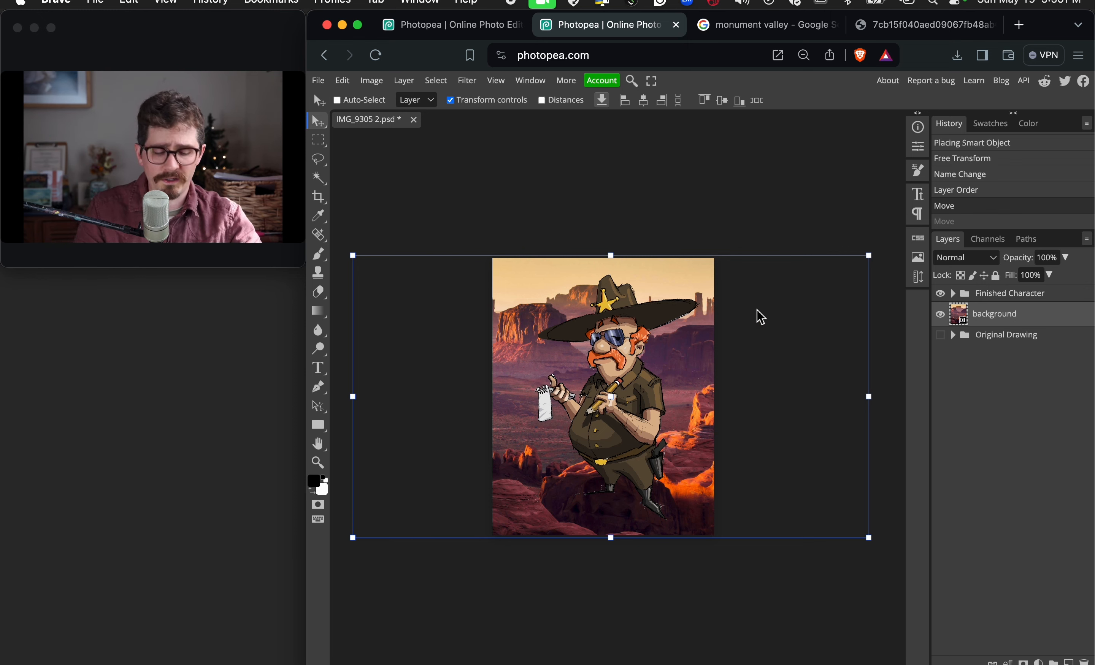
pyautogui.press('super+equal')
pyautogui.press('super+equal')
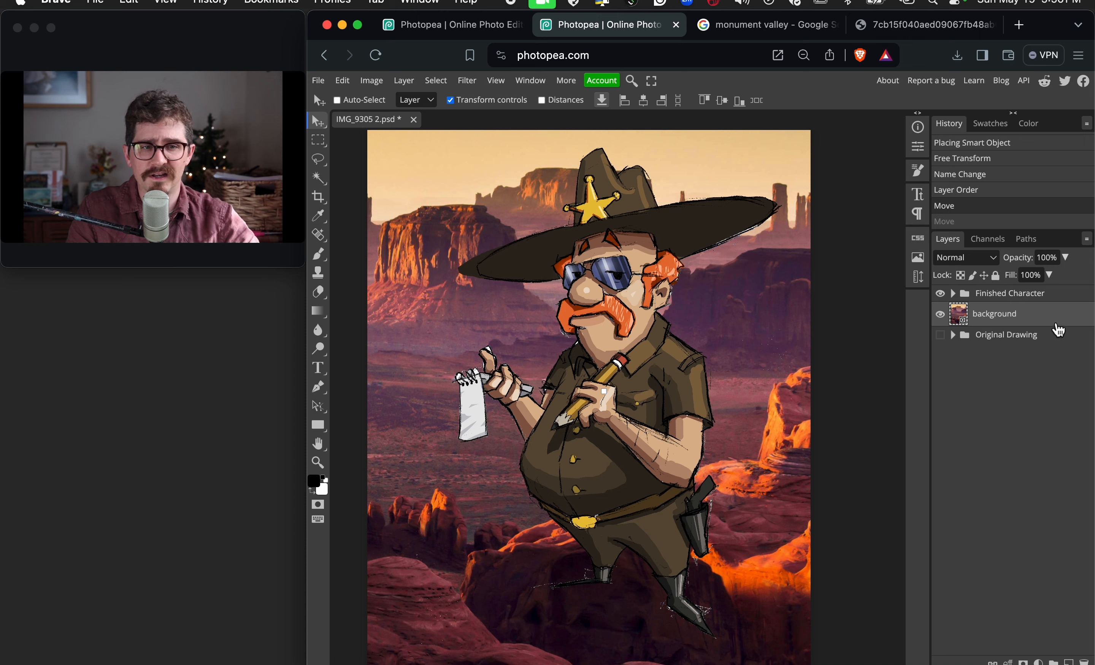
# Flip the background photo layer horizontally
pyautogui.click(350, 79)
pyautogui.moveTo(384, 377)
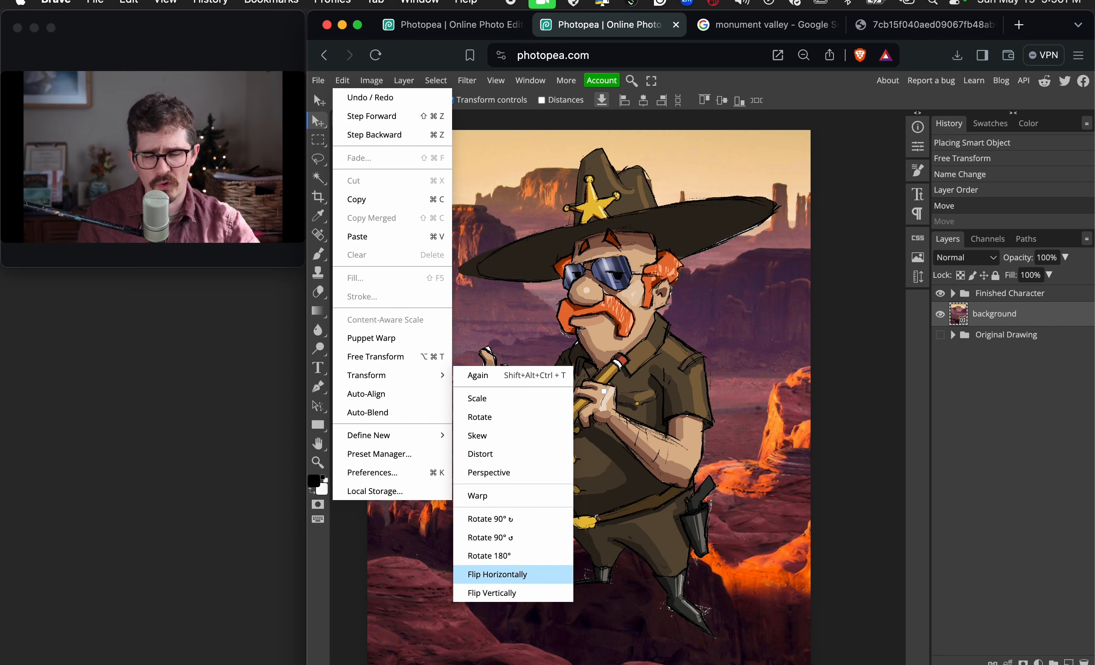
pyautogui.click(520, 576)
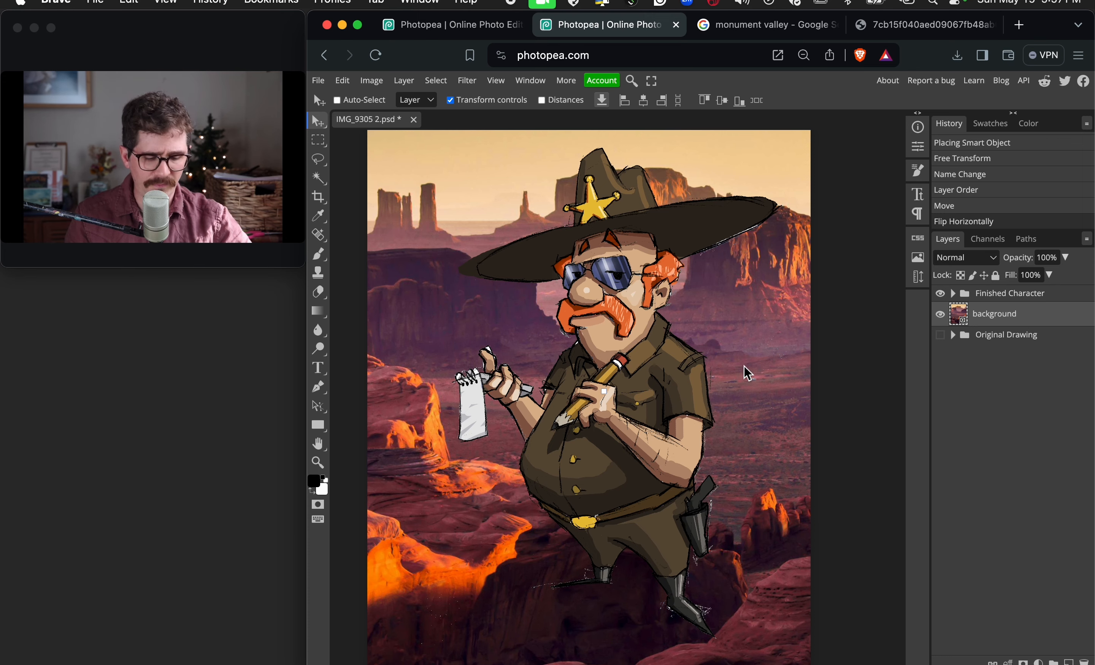
pyautogui.press('super+minus')
pyautogui.press('super+minus')
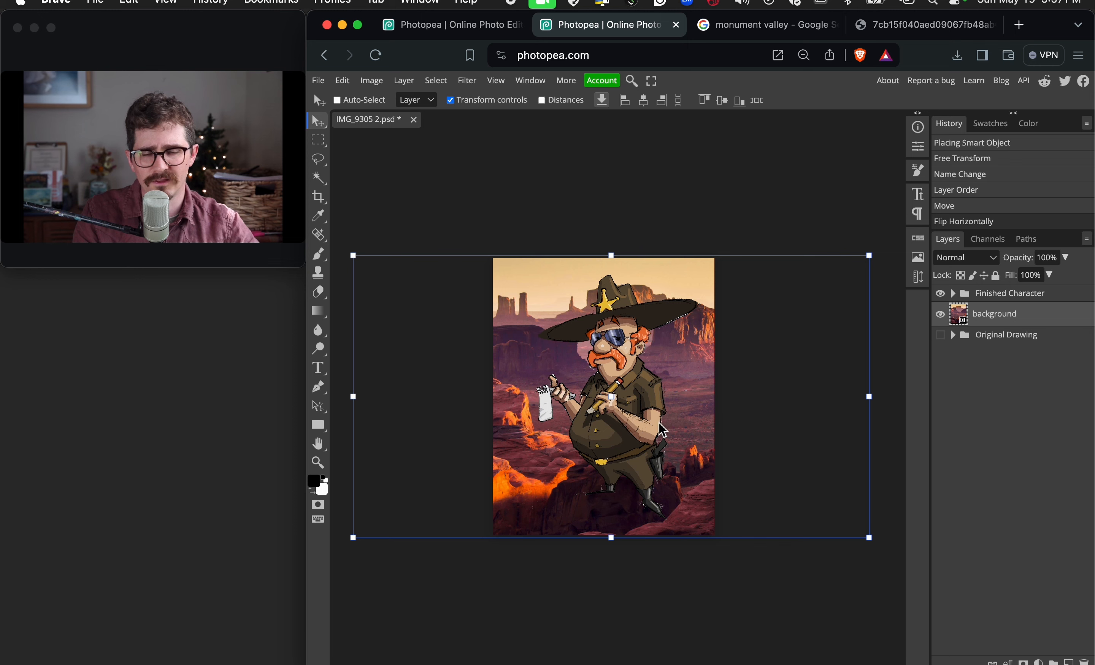
# Add a Hue/Saturation adjustment layer directly above the background layer
pyautogui.hscroll(-1, 748, 369)
pyautogui.hscroll(1, 748, 369)
pyautogui.scroll(1, 748, 370)
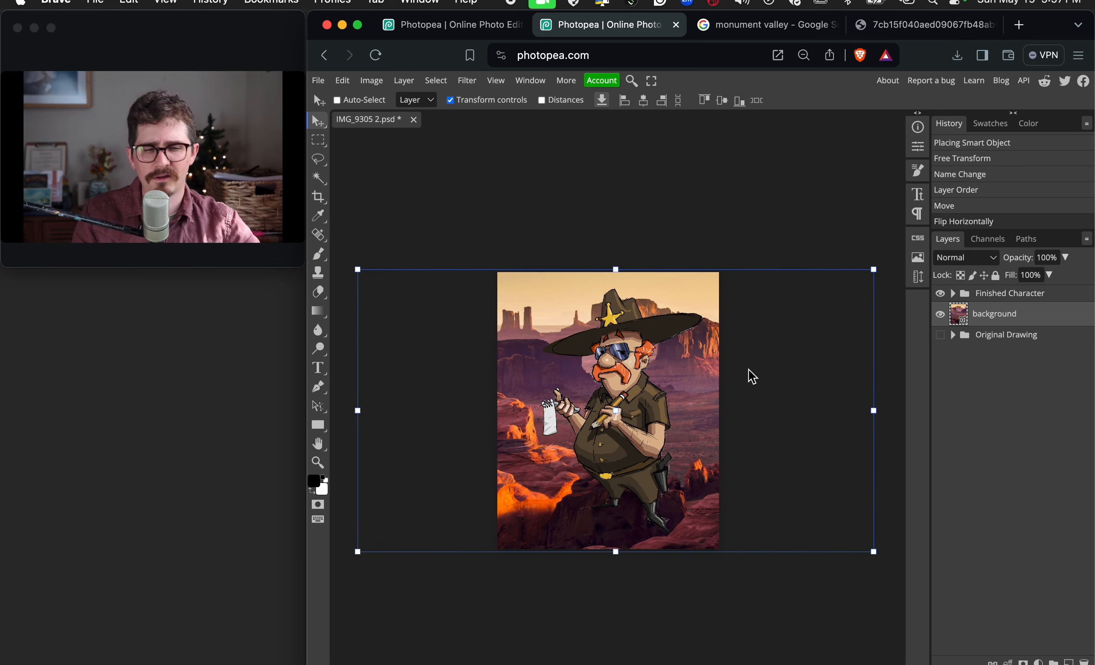
pyautogui.scroll(1, 752, 376)
pyautogui.hscroll(1, 753, 377)
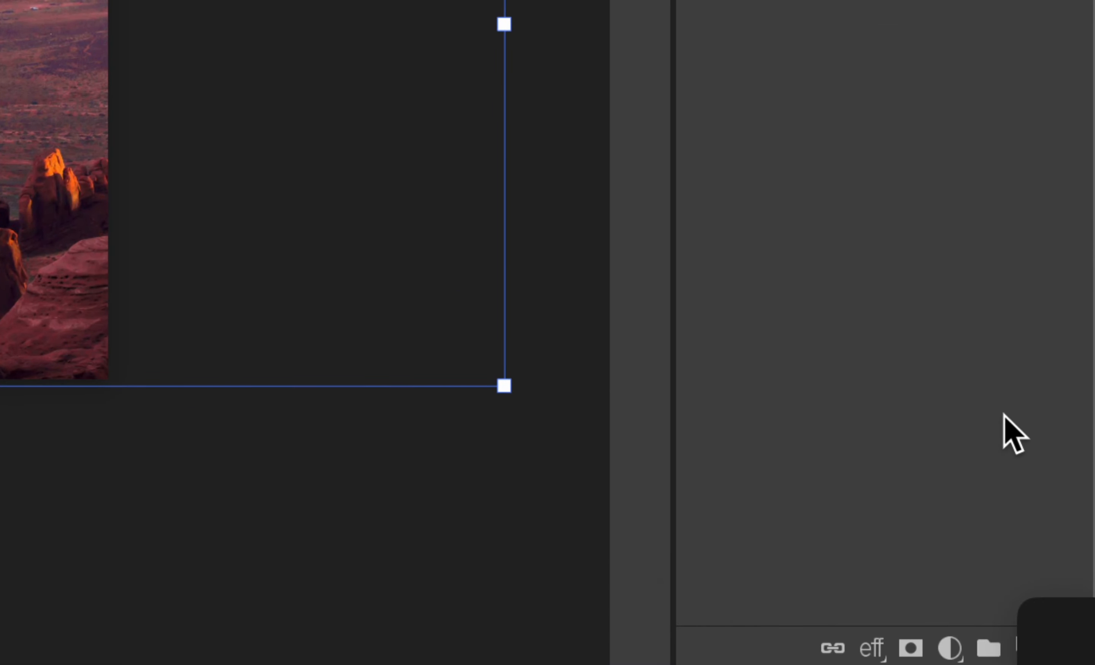
pyautogui.click(951, 651)
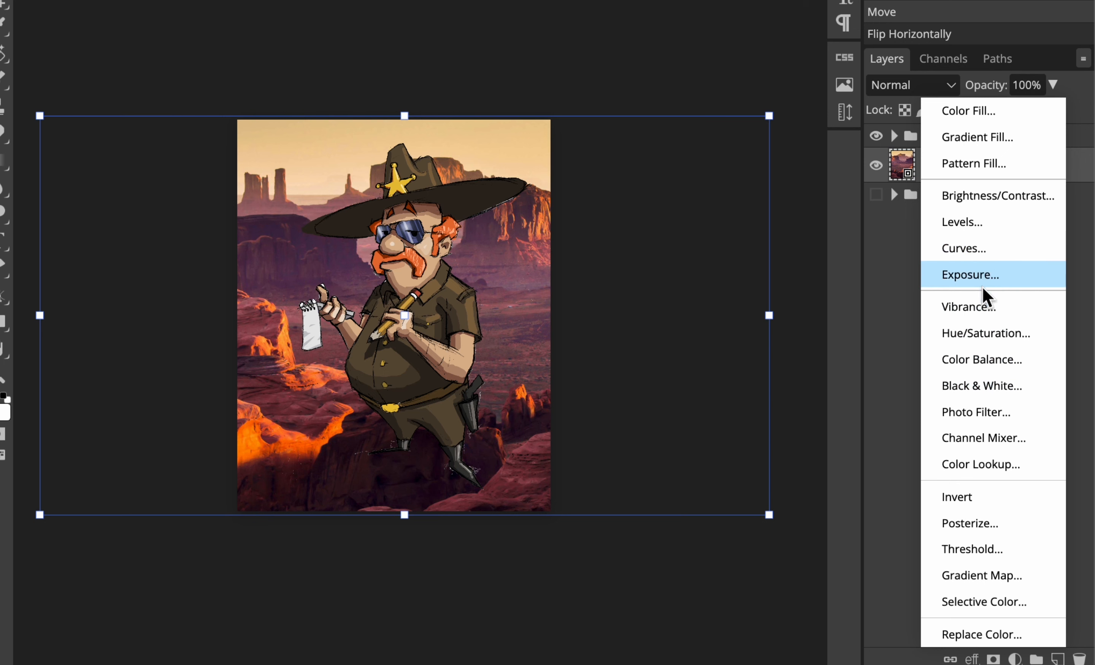
pyautogui.click(991, 337)
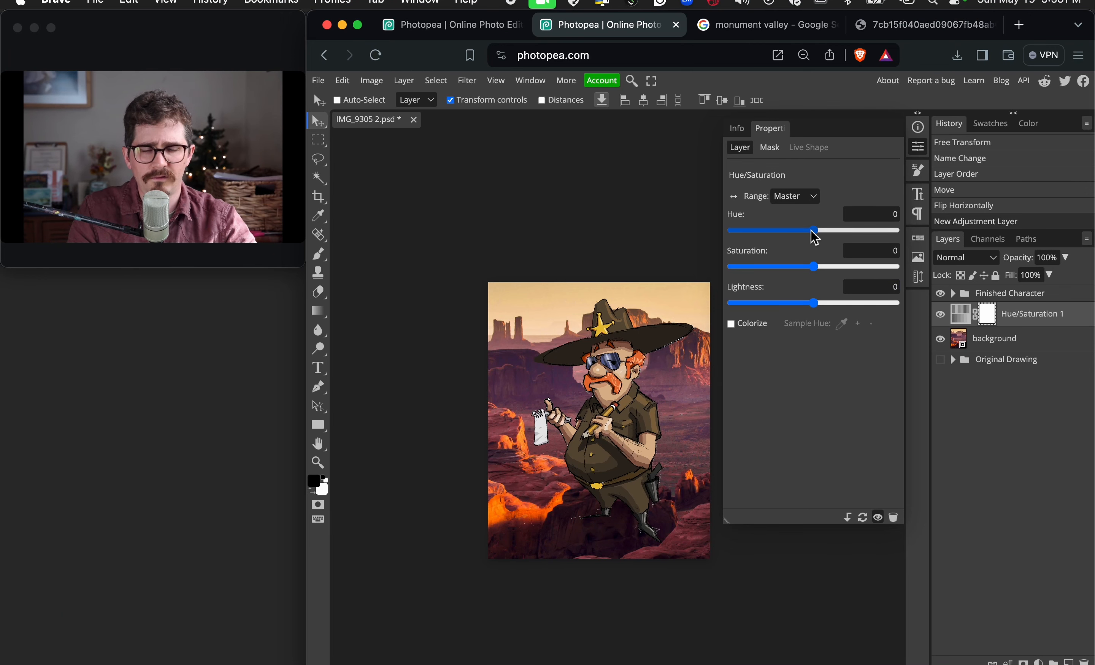
# Set the Hue/Saturation adjustment to hue 4, saturation -20 and lightness 20
pyautogui.moveTo(817, 231)
pyautogui.mouseDown()
pyautogui.moveTo(720, 234)
pyautogui.moveTo(875, 231)
pyautogui.moveTo(819, 231)
pyautogui.mouseUp()
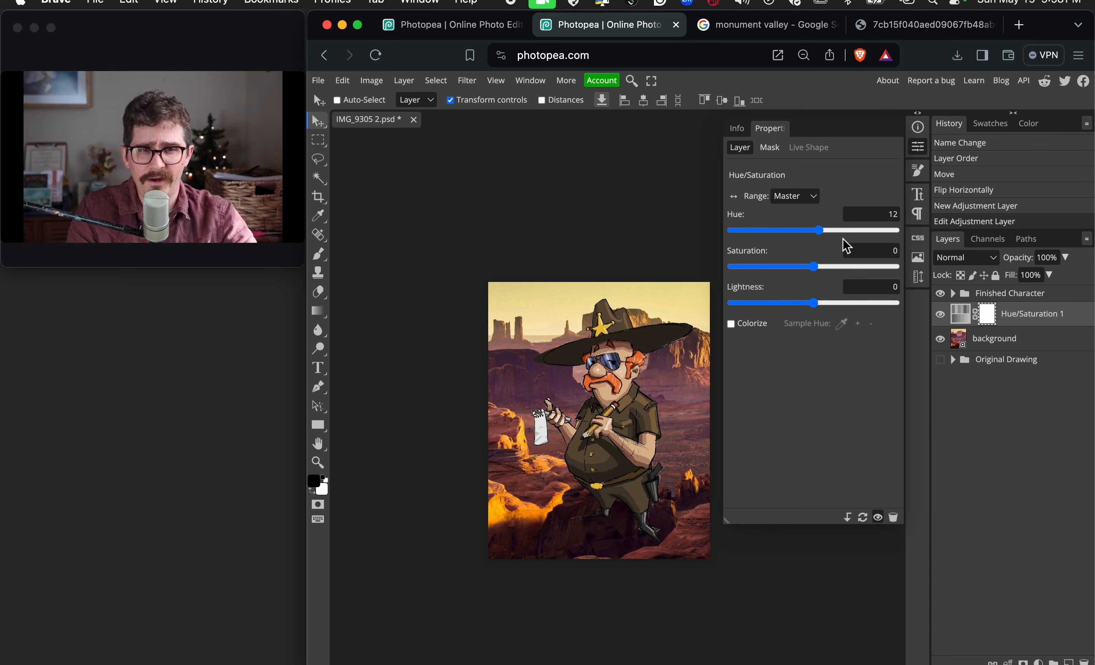
pyautogui.moveTo(819, 230); pyautogui.dragTo(810, 255)
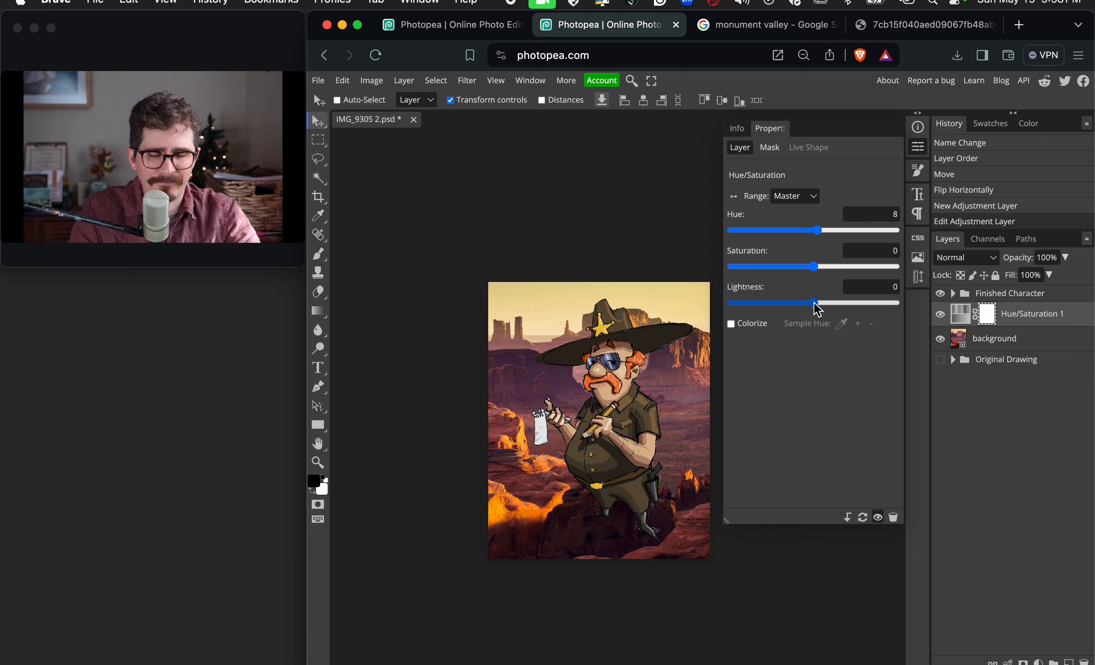
pyautogui.moveTo(818, 310); pyautogui.dragTo(834, 310)
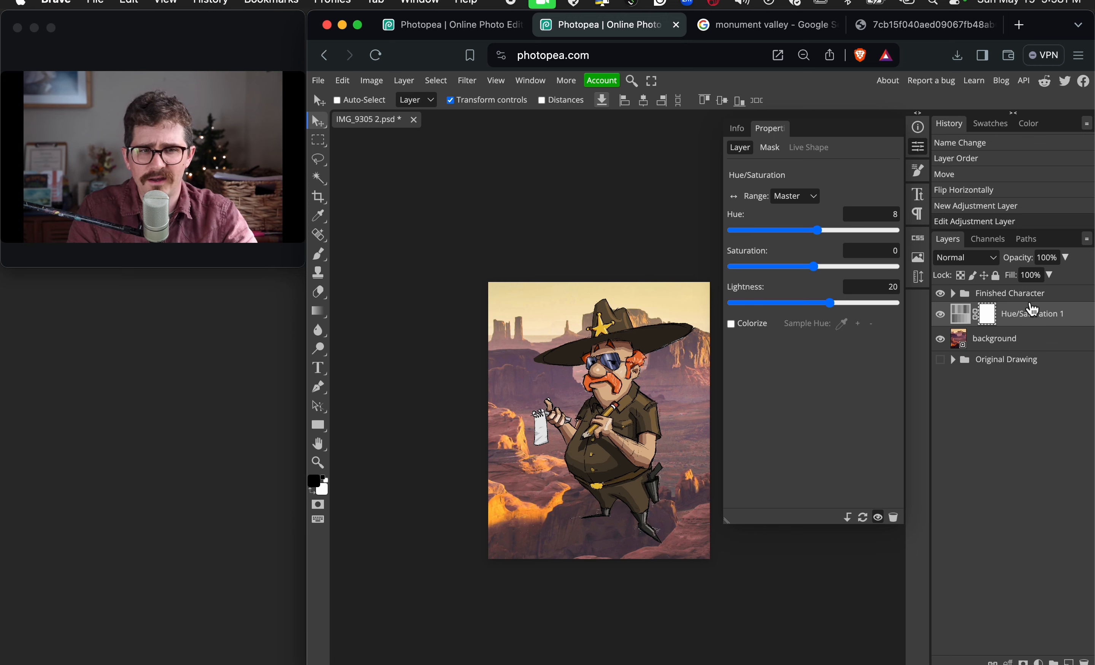
pyautogui.moveTo(813, 268); pyautogui.dragTo(816, 234)
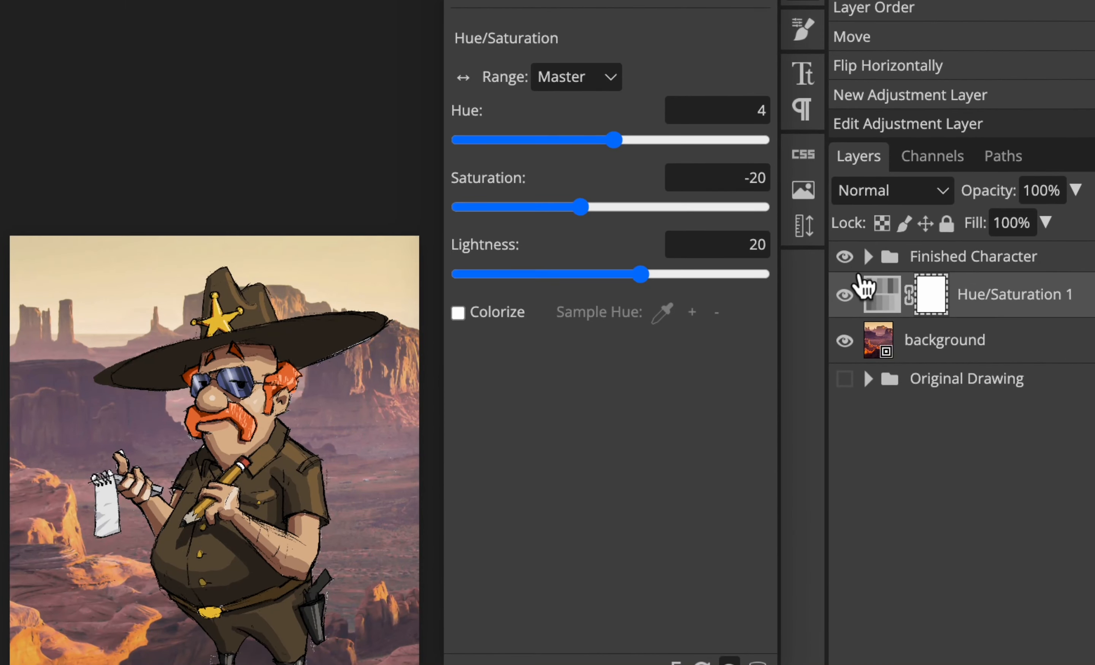
# Toggle the Hue/Saturation adjustment layer's visibility off and on to compare the background with and without it
pyautogui.click(845, 295)
pyautogui.click(845, 218)
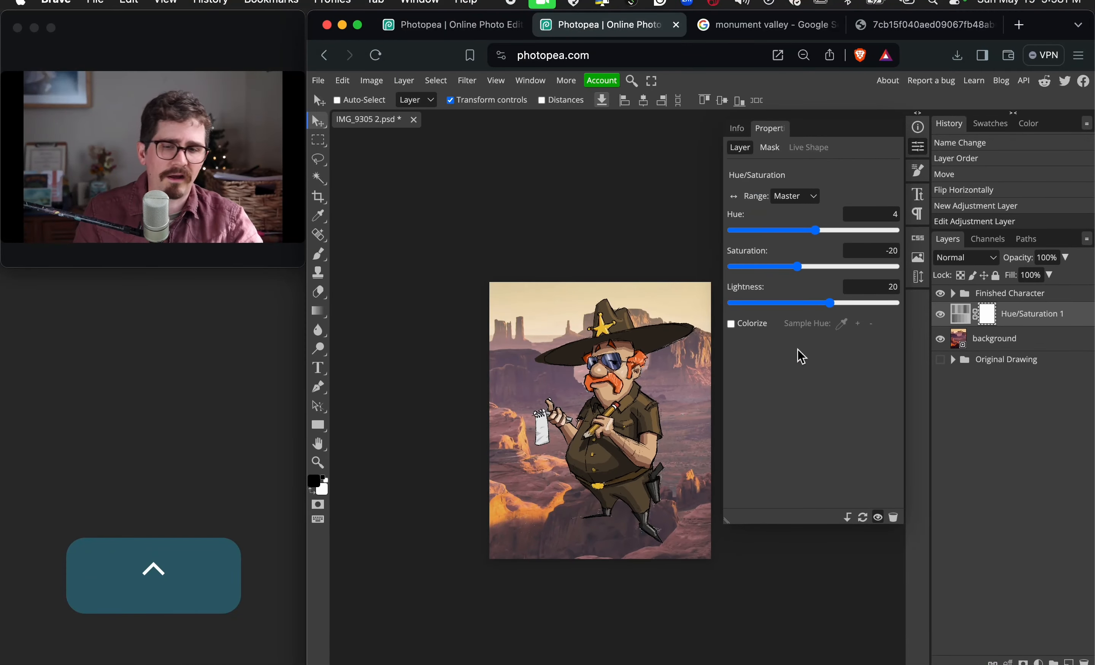
pyautogui.click(940, 315)
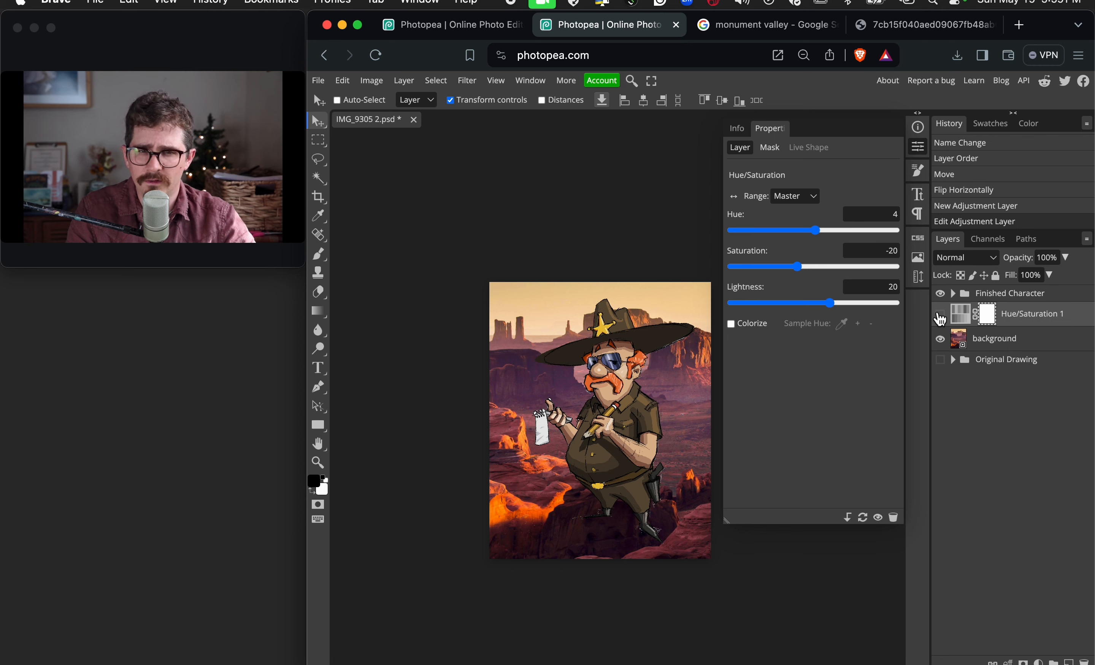
pyautogui.click(941, 318)
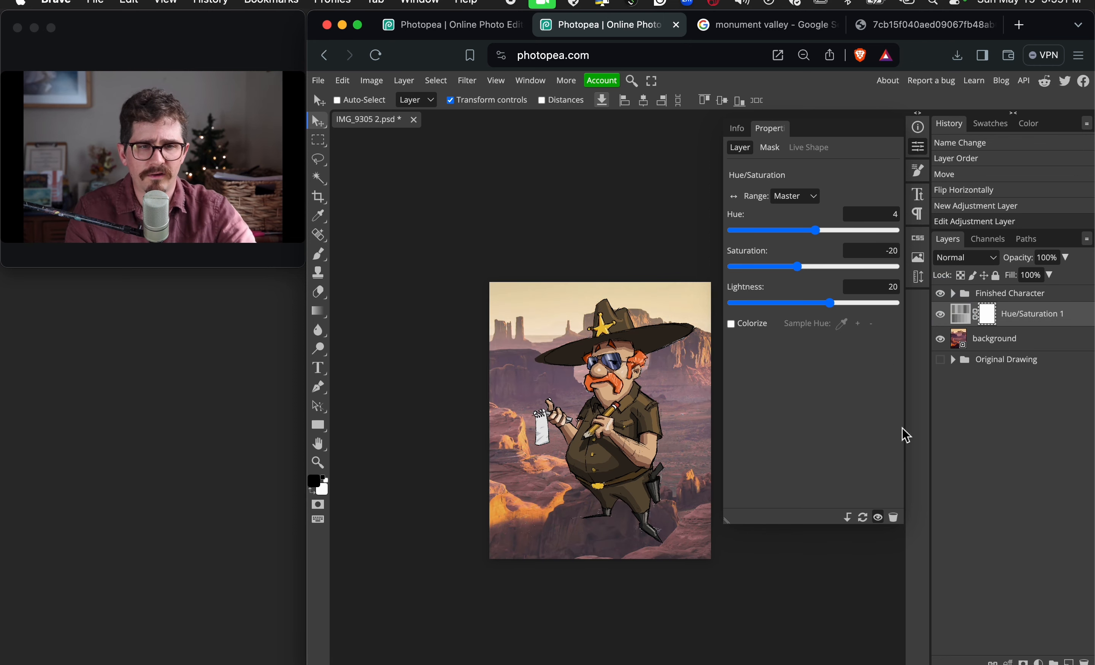
# Select the background layer and shift the photo to the left behind the sheriff
pyautogui.click(1024, 346)
pyautogui.moveTo(675, 543); pyautogui.dragTo(615, 538)
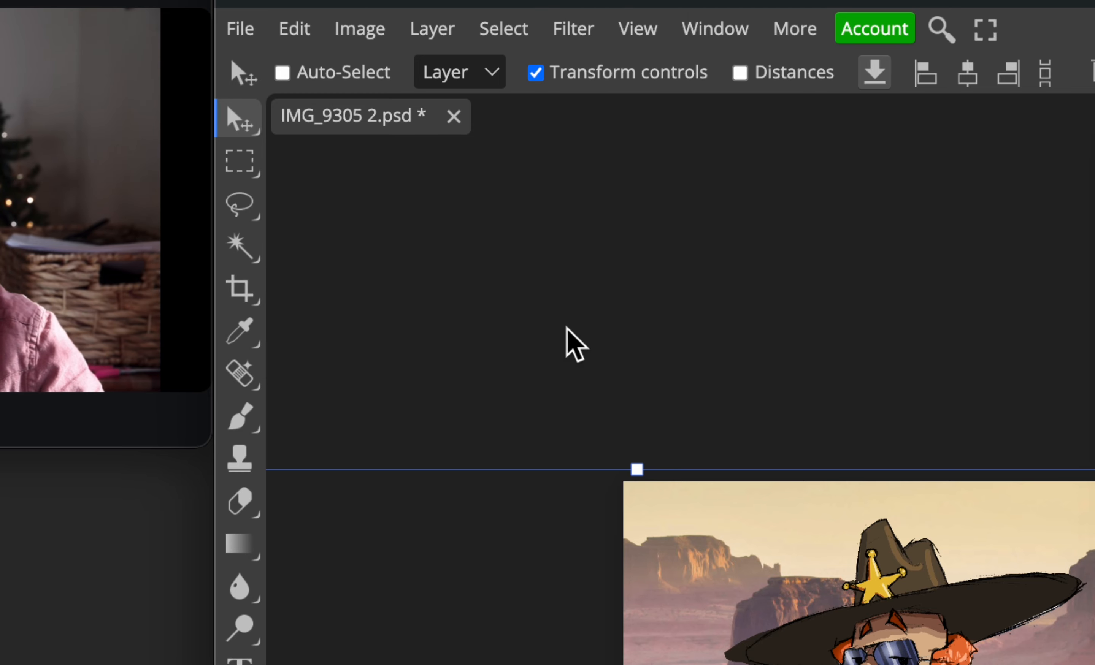
pyautogui.hscroll(1, 566, 327)
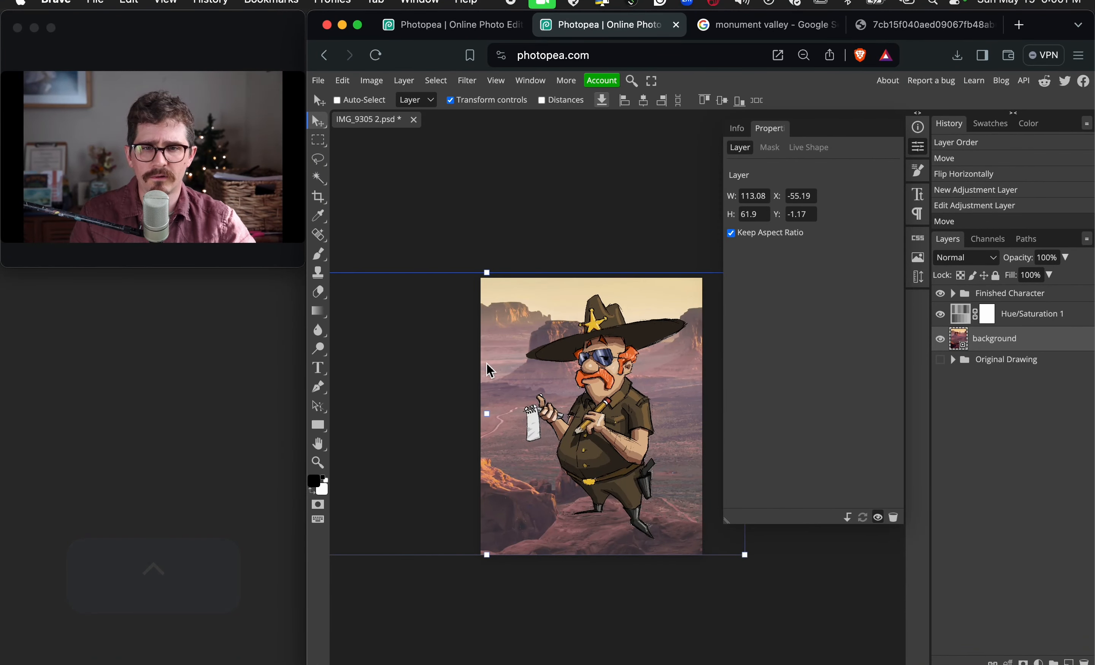
pyautogui.scroll(3, 583, 368)
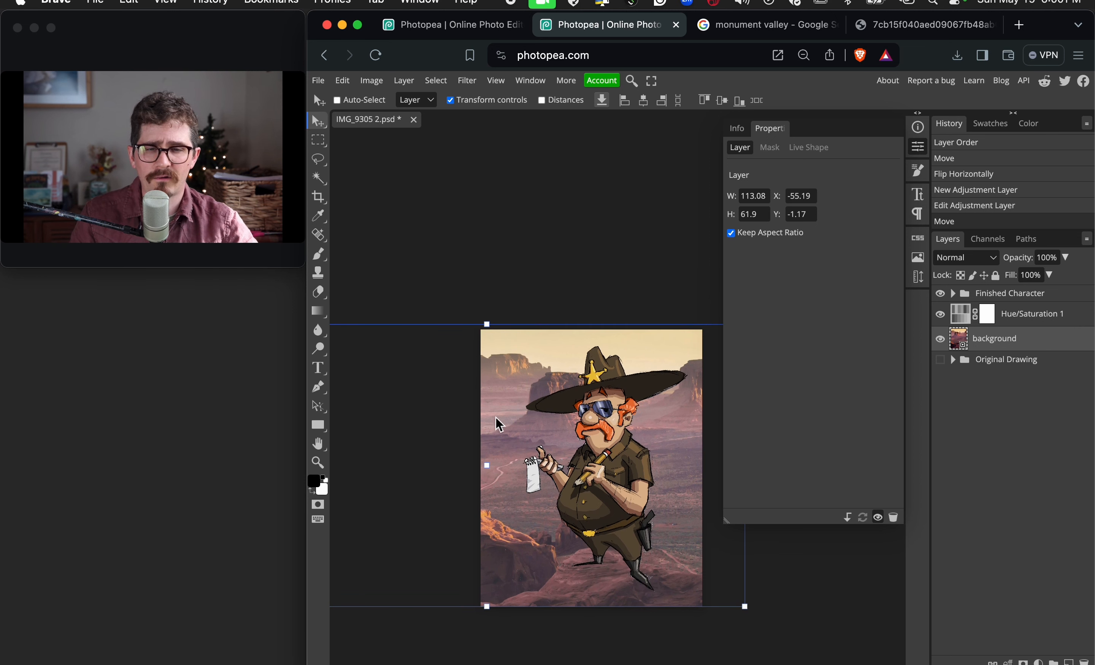
# Extend the canvas's left side by nearly half its width with the Crop tool to reveal more of the background photo
pyautogui.press('c')
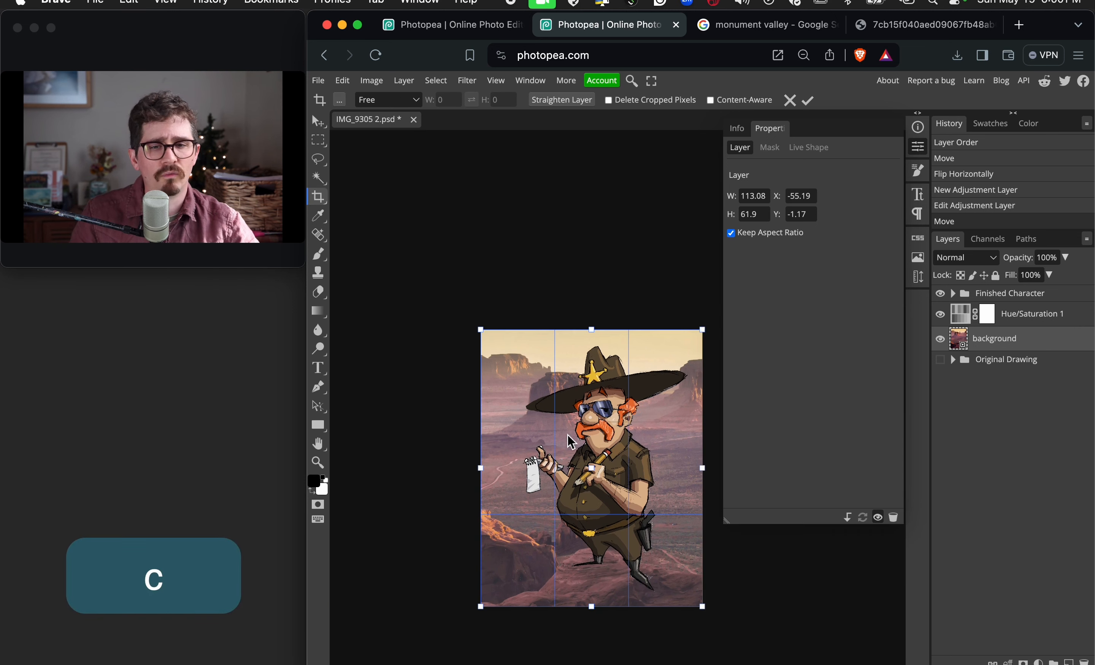
pyautogui.hscroll(-2, 696, 465)
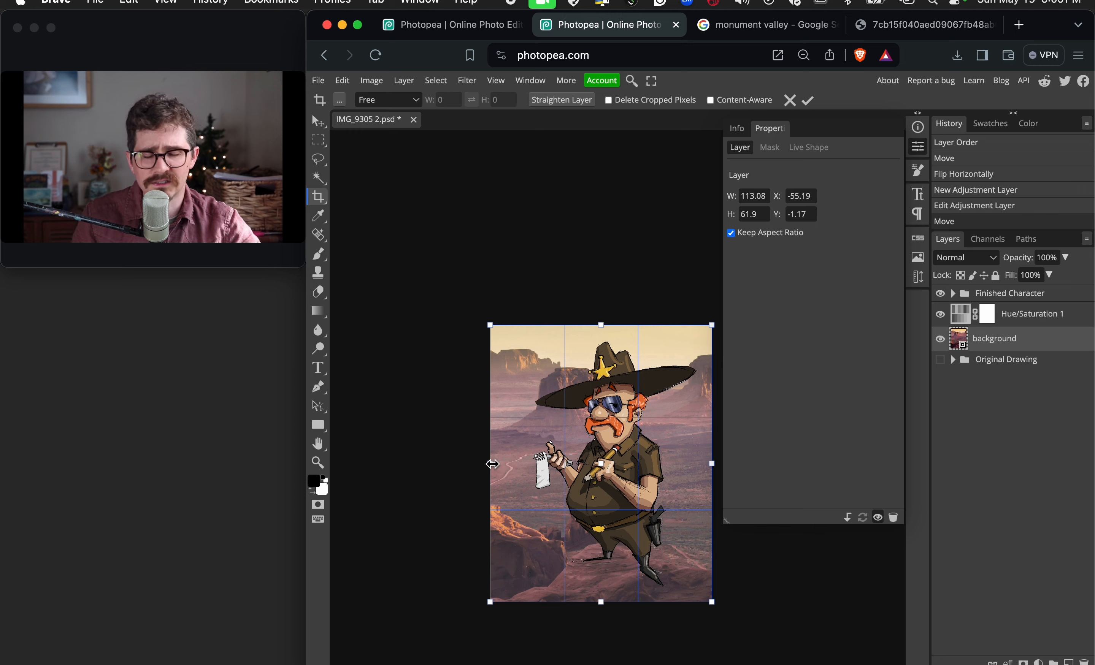
pyautogui.moveTo(493, 464); pyautogui.dragTo(392, 465)
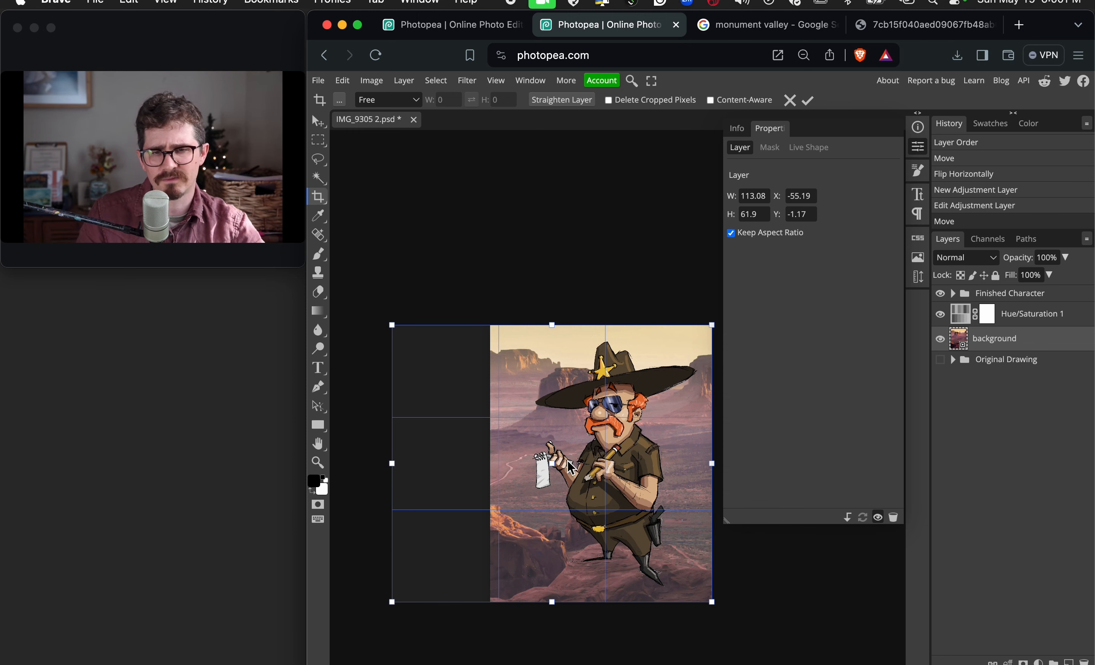
pyautogui.hscroll(-1, 451, 428)
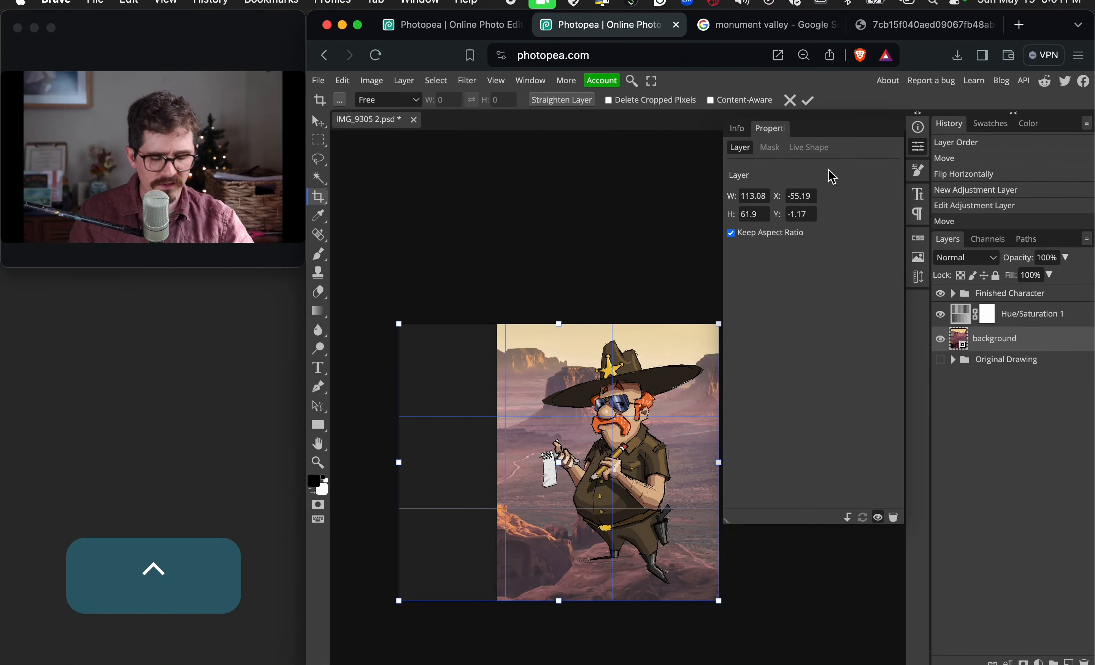
pyautogui.press('Return')
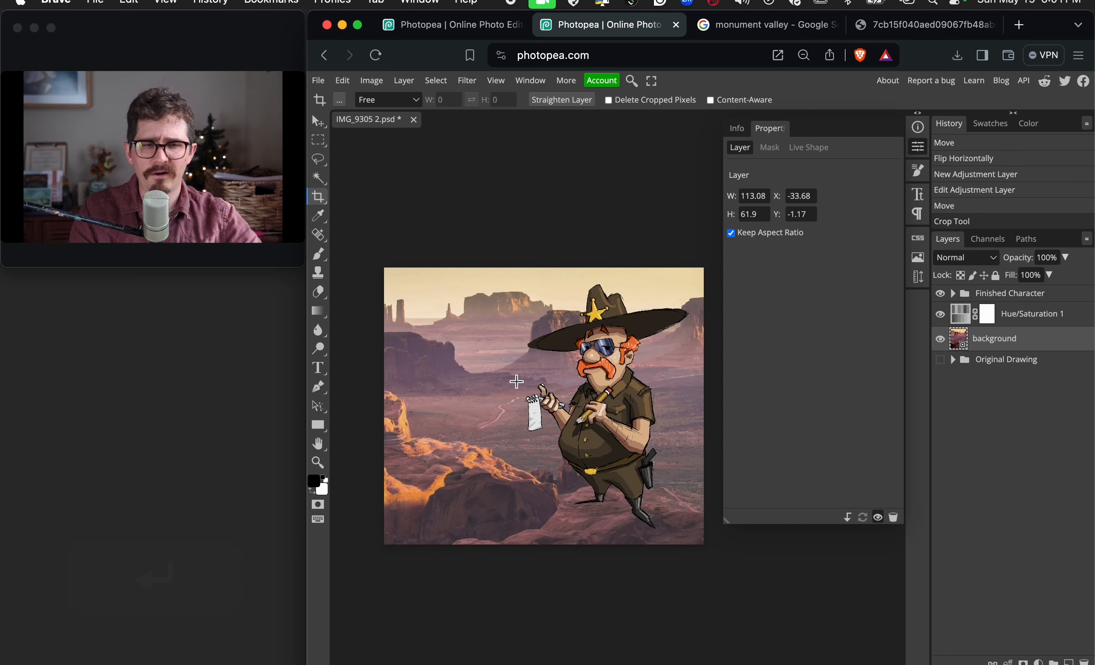
# Scale the Finished Character folder down proportionally to about half size, anchored at its lower-left corner
pyautogui.click(971, 295)
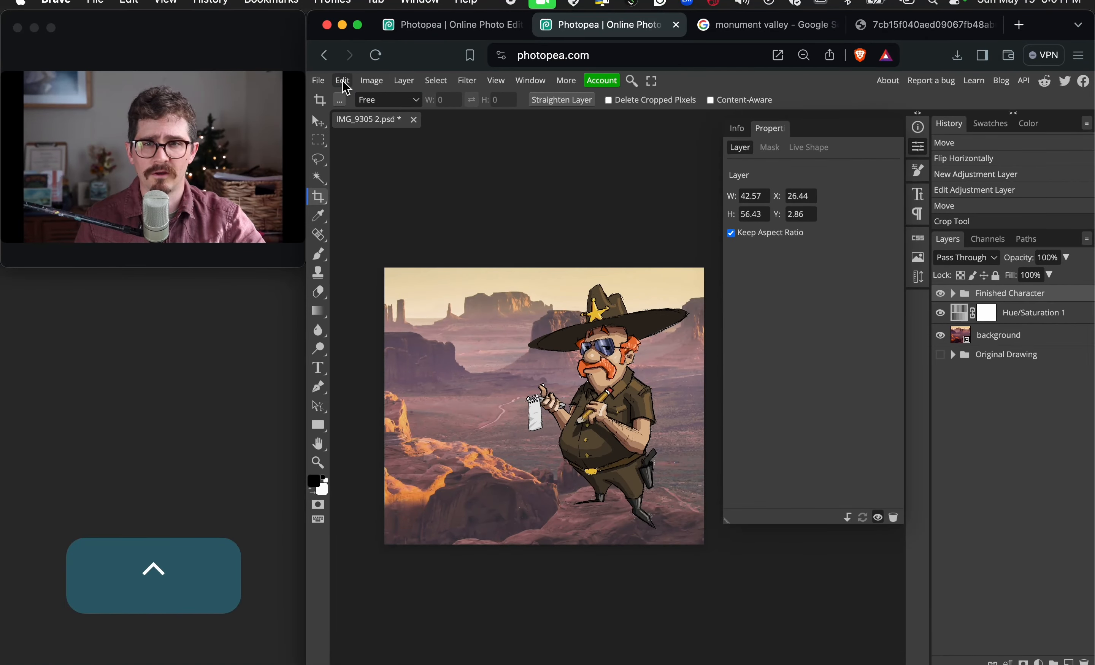
pyautogui.click(343, 81)
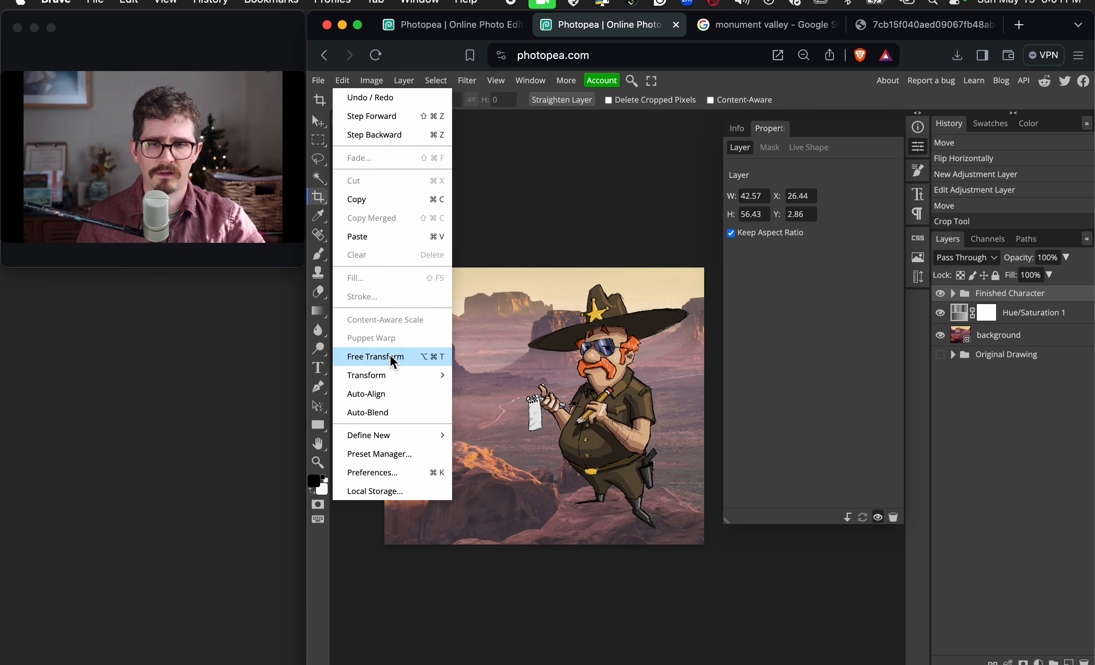
pyautogui.moveTo(397, 376)
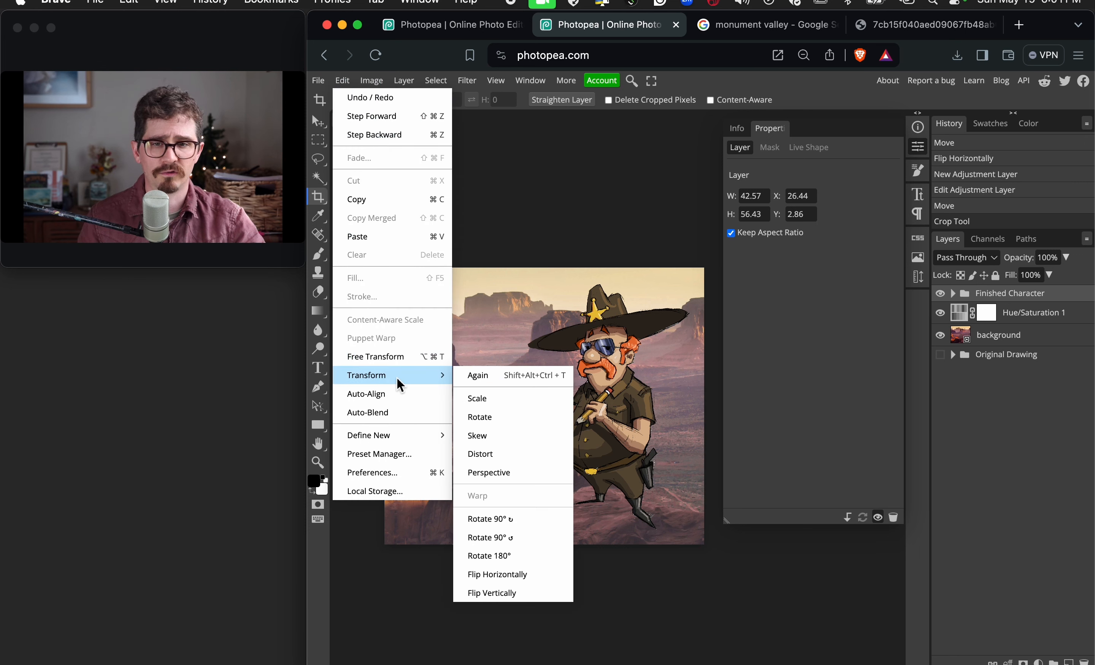
pyautogui.click(493, 397)
pyautogui.moveTo(700, 281); pyautogui.dragTo(598, 401)
pyautogui.press('Return')
pyautogui.press('Return')
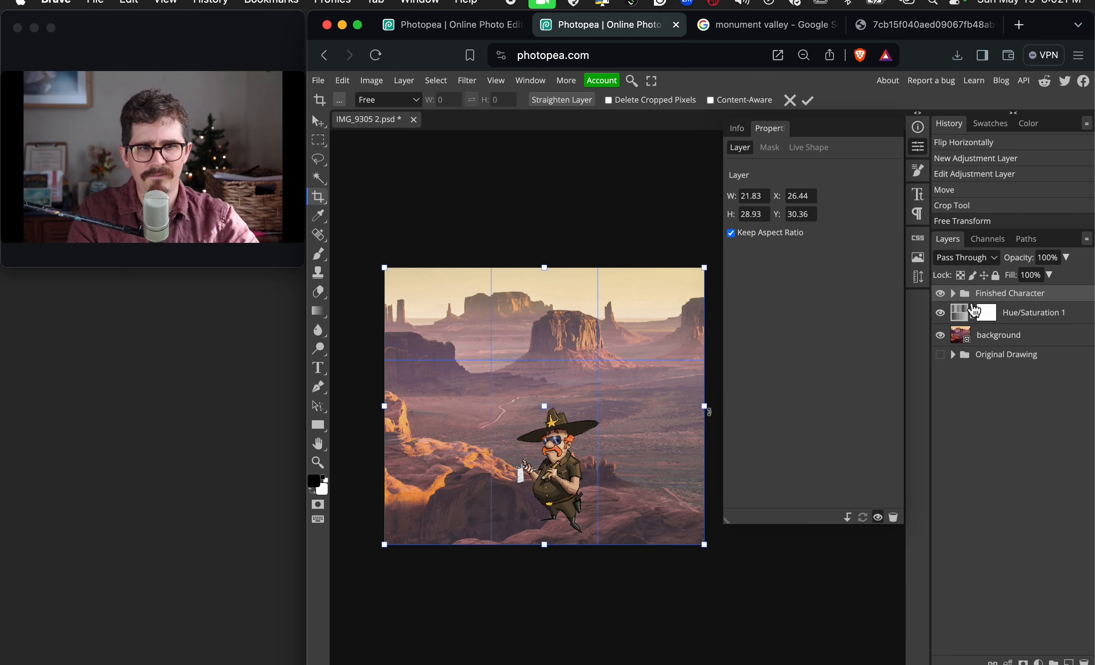
# Try moving the reduced sheriff to the right onto the rocks, then undo both the move and the scaling
pyautogui.moveTo(555, 484); pyautogui.dragTo(608, 488)
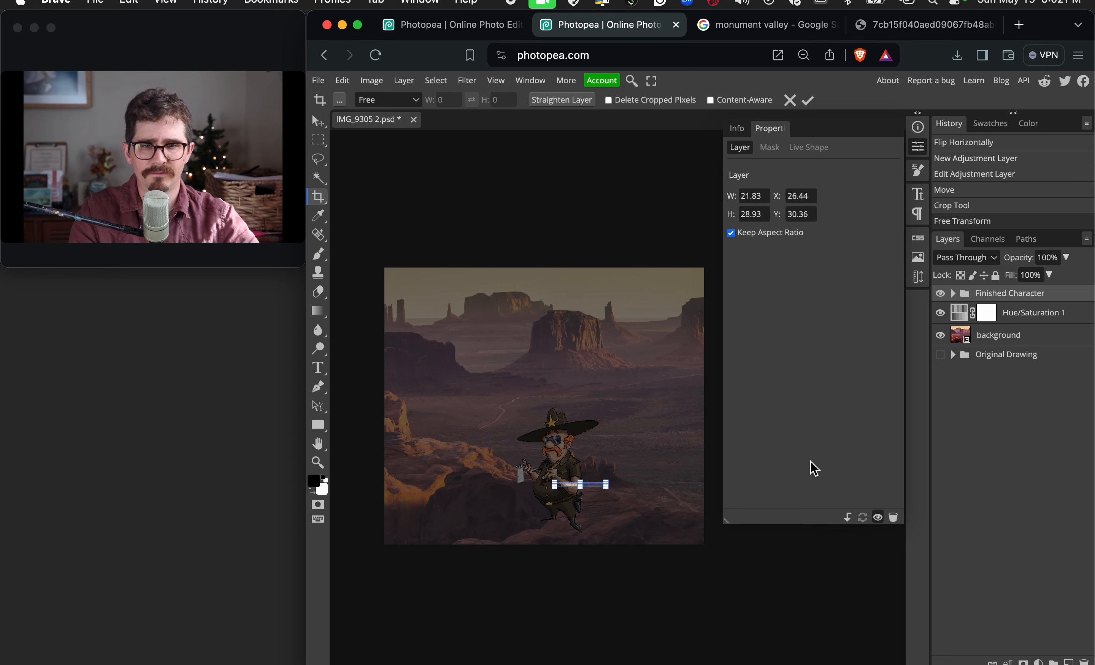
pyautogui.press('Escape')
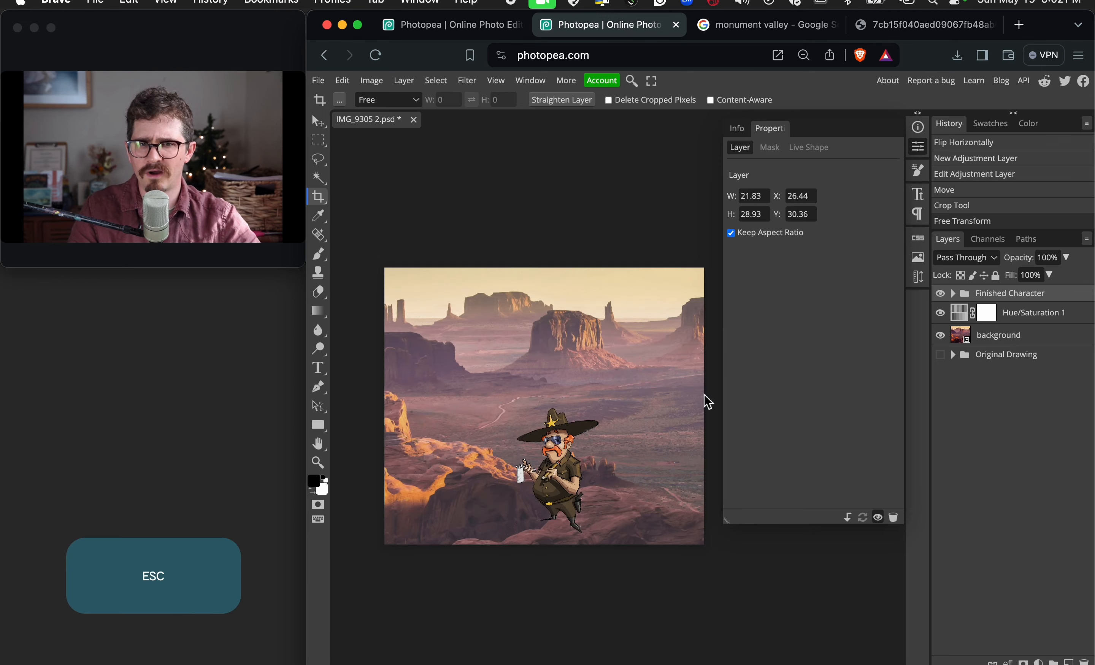
pyautogui.click(319, 121)
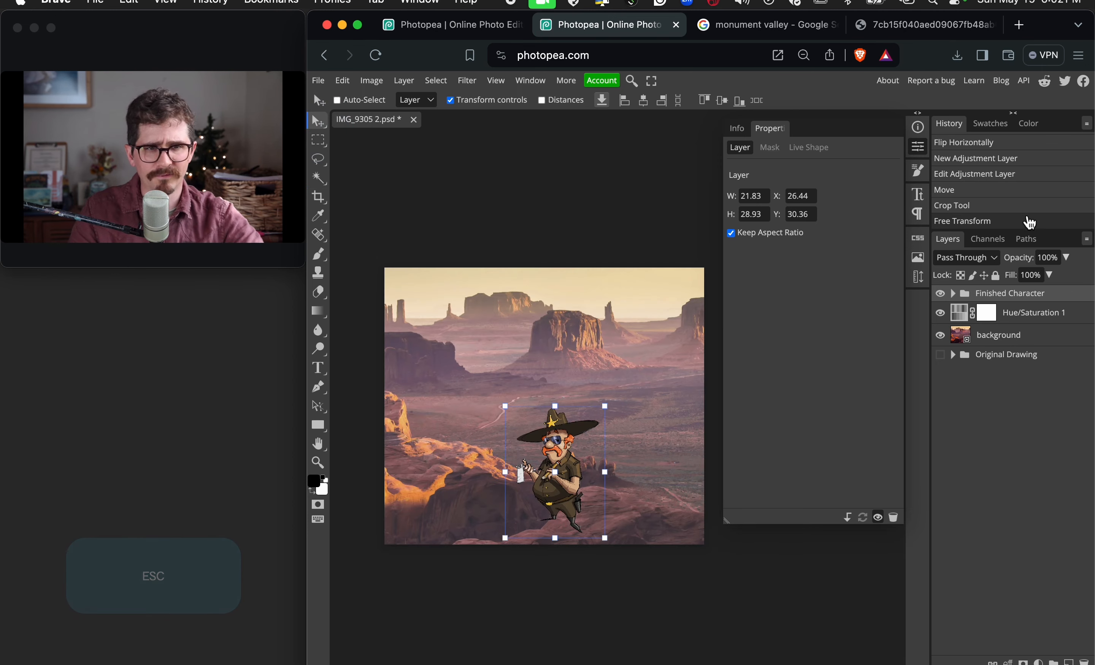
pyautogui.moveTo(568, 462); pyautogui.dragTo(627, 455)
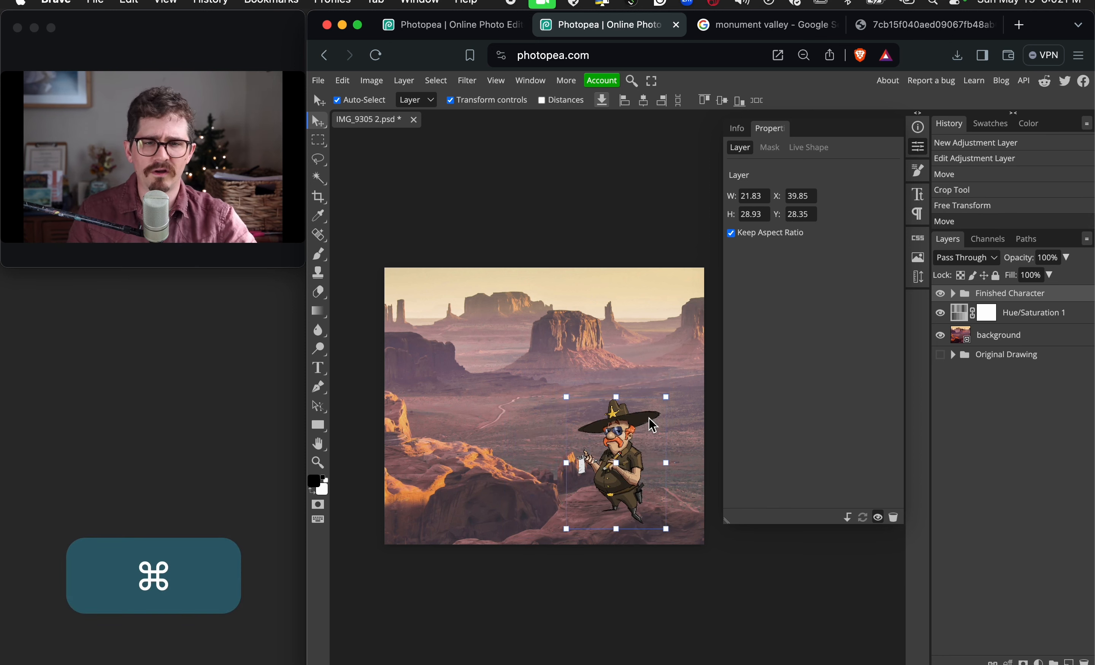
pyautogui.press('super+z')
pyautogui.press('super+z')
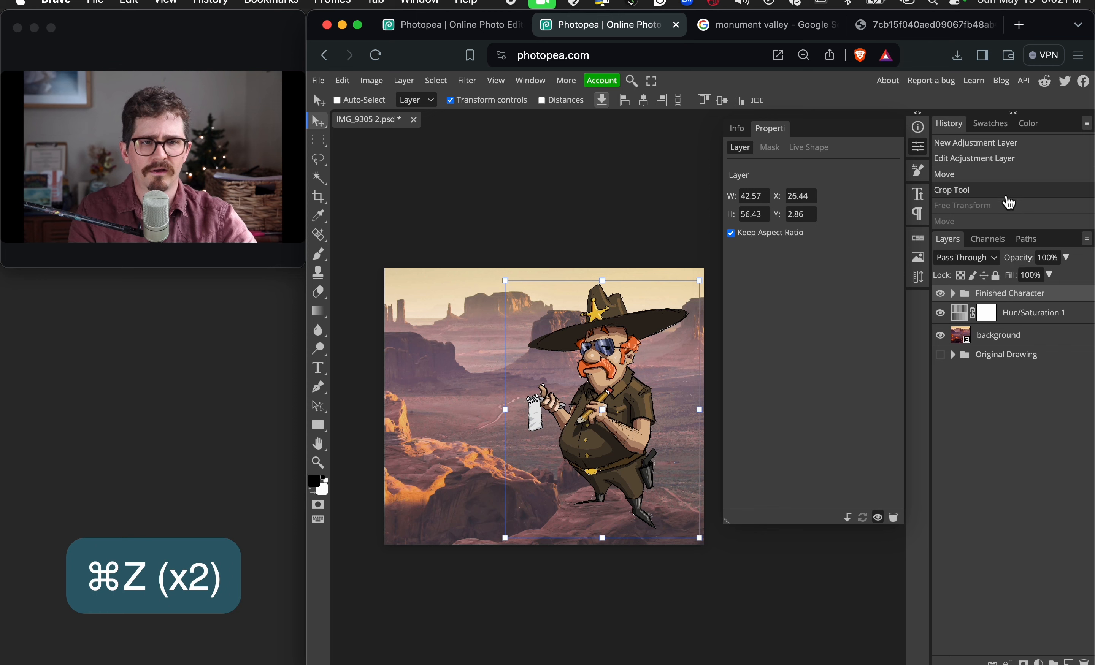
# Duplicate the Finished Character folder
pyautogui.click(1035, 299)
pyautogui.moveTo(1035, 298); pyautogui.dragTo(1070, 661)
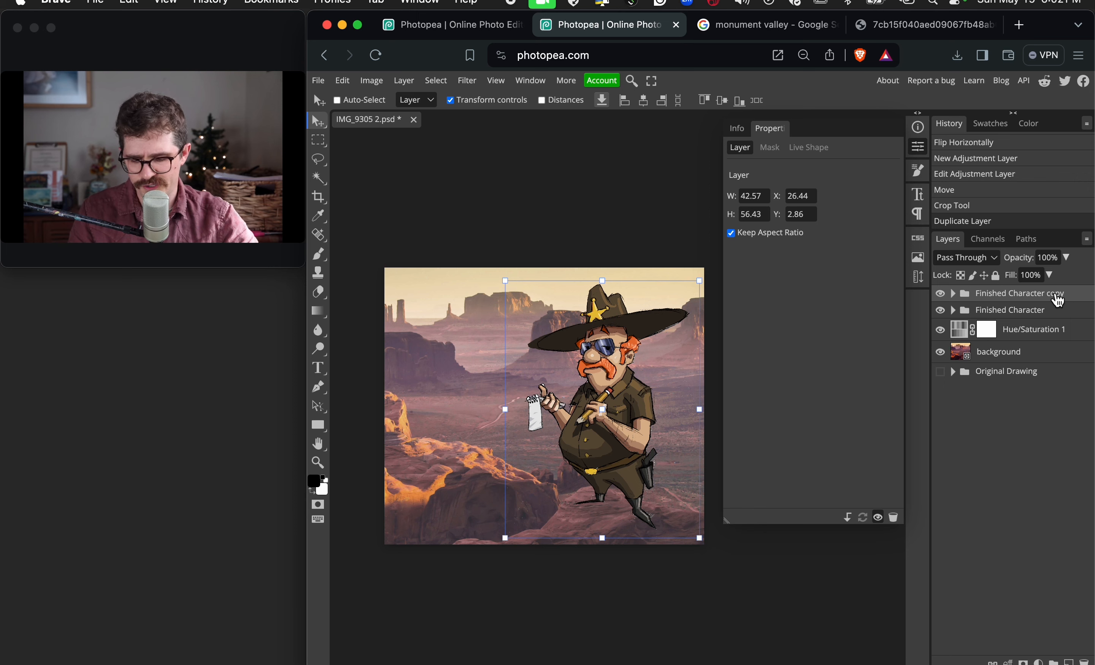
# Merge the duplicated character folder into a single layer and move it beside the original sheriff at the canvas's left edge
pyautogui.press('super+e')
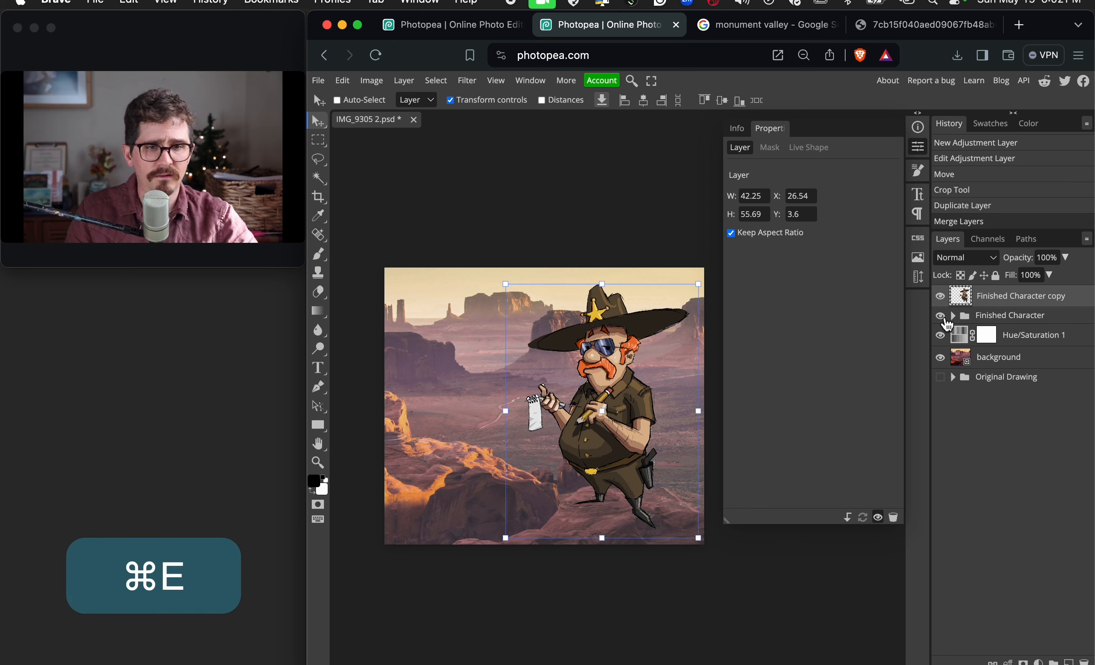
pyautogui.press('v')
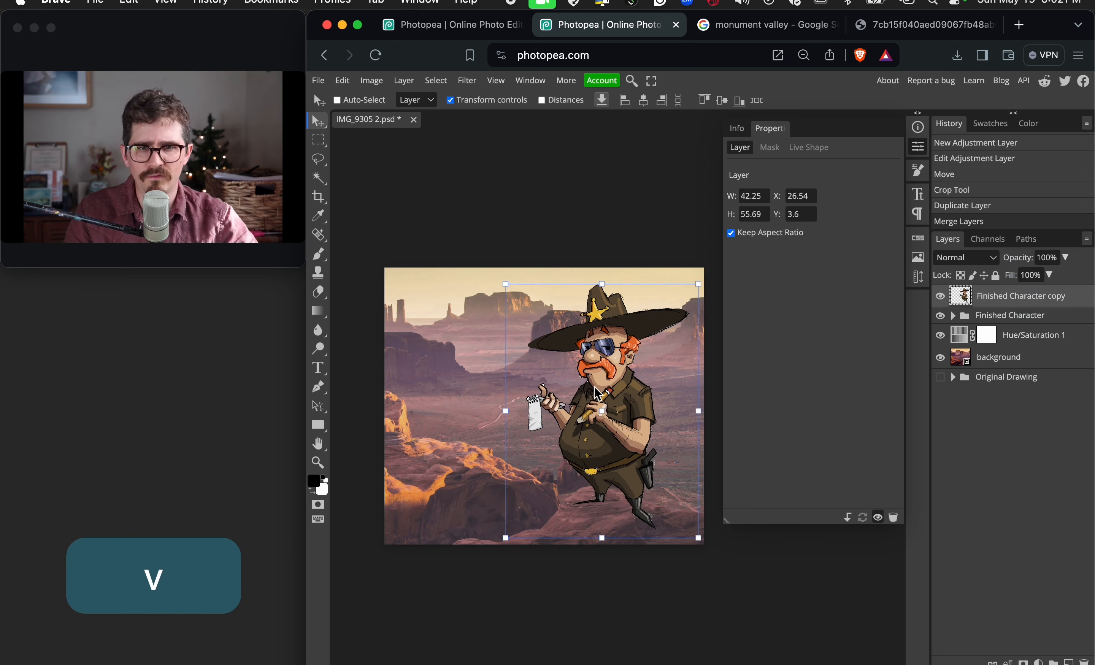
pyautogui.moveTo(569, 387); pyautogui.dragTo(454, 370)
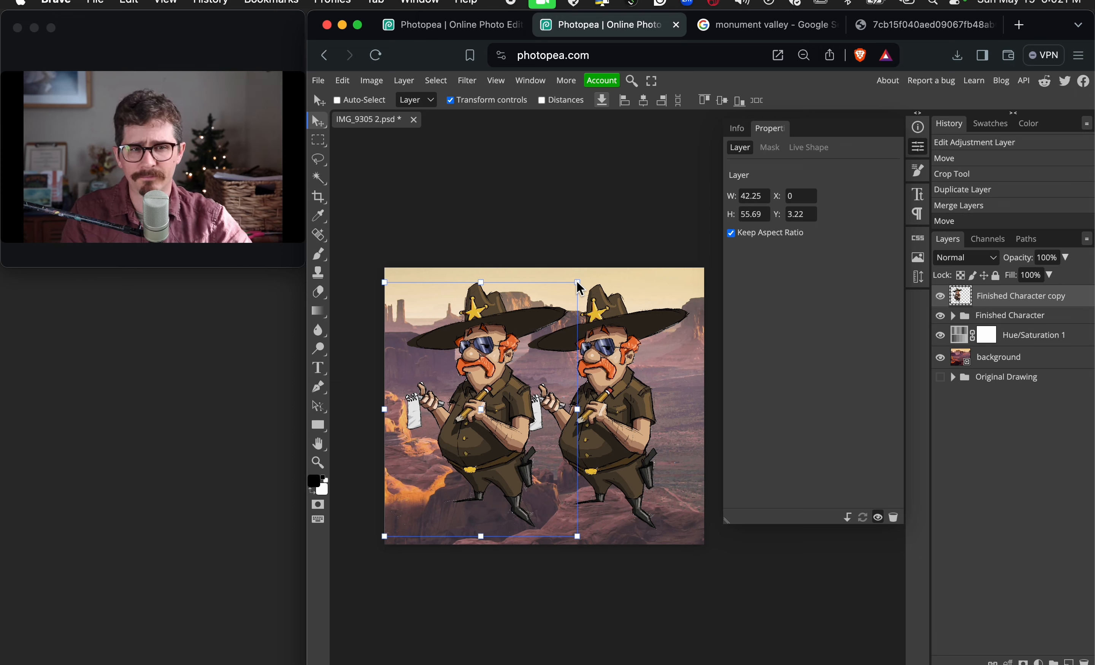
# Scale the merged sheriff copy down proportionally to about 5 wide by 6.6 high and place it on the left rocks
pyautogui.moveTo(578, 285); pyautogui.dragTo(437, 459)
pyautogui.moveTo(429, 514); pyautogui.dragTo(462, 439)
pyautogui.moveTo(475, 390); pyautogui.dragTo(438, 430)
pyautogui.press('Return')
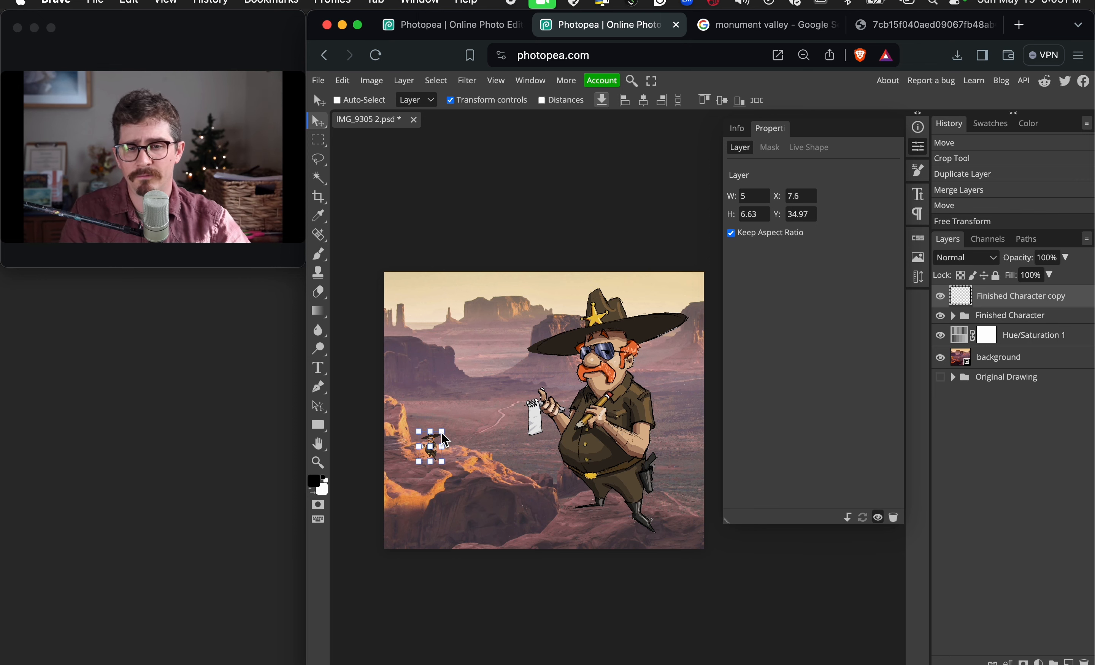
# Enlarge the tiny merged sheriff back to about 42.3 wide by 56 high and place it beside the original
pyautogui.moveTo(443, 431); pyautogui.dragTo(666, 215)
pyautogui.moveTo(548, 378); pyautogui.dragTo(493, 460)
pyautogui.moveTo(560, 276); pyautogui.dragTo(554, 294)
pyautogui.moveTo(482, 397); pyautogui.dragTo(485, 423)
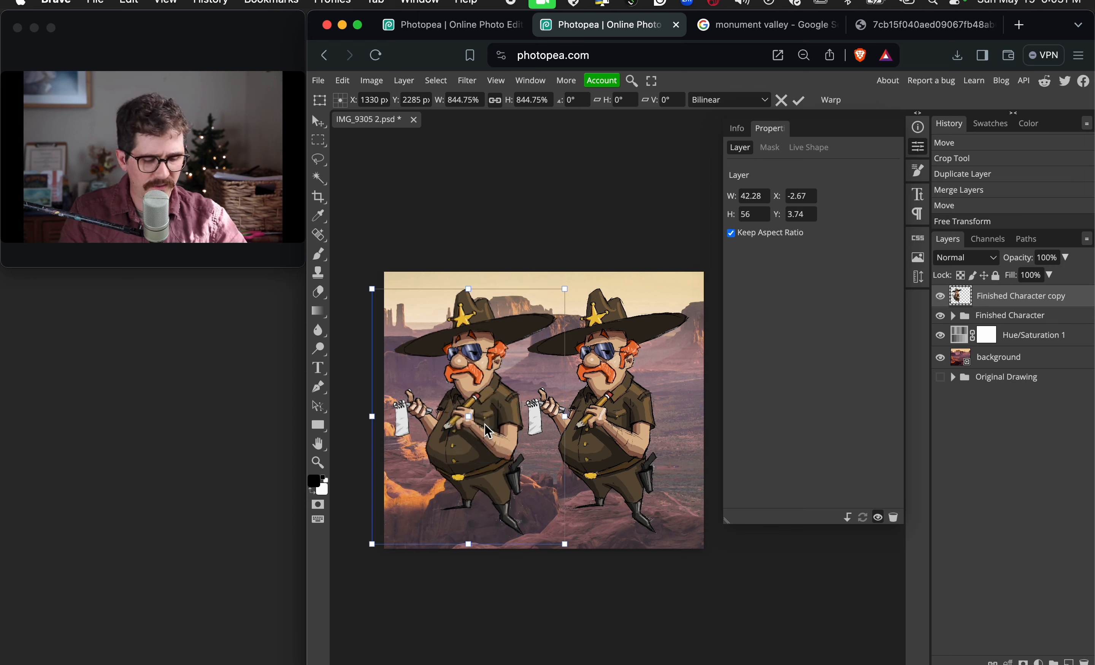
pyautogui.press('Return')
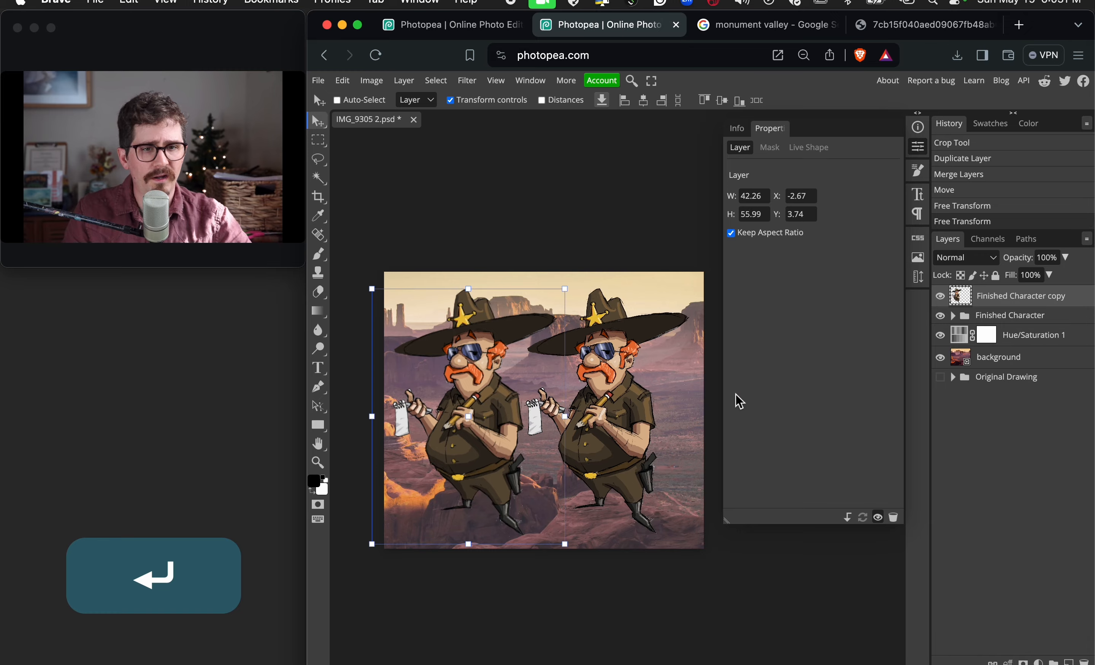
# Examine the rescaled copy and the original sheriff up close to compare the sharpness of their linework
pyautogui.press('super')
pyautogui.press('super+equal')
pyautogui.press('super+equal')
pyautogui.press('super+equal')
pyautogui.press('super+equal')
pyautogui.press('super+equal')
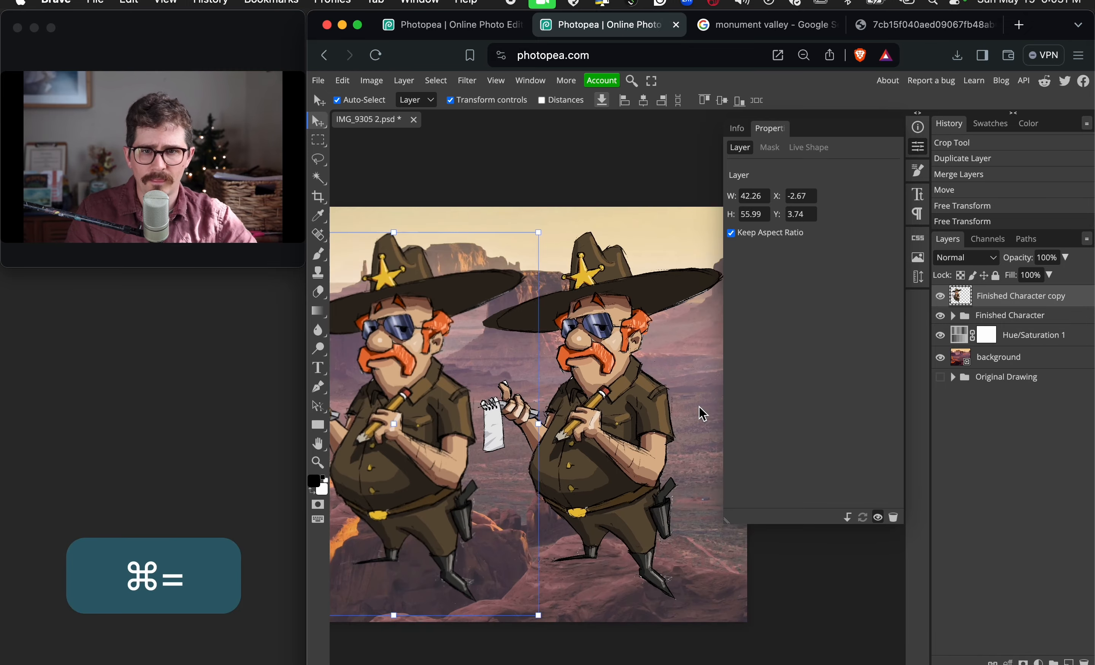
pyautogui.scroll(5, 664, 364)
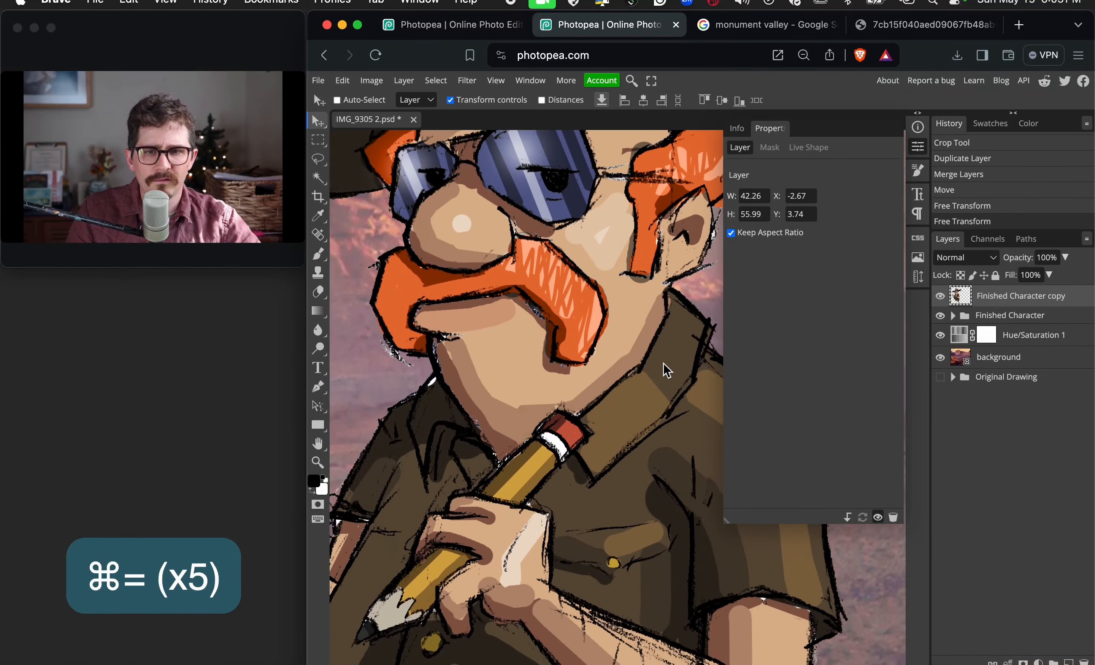
pyautogui.hscroll(-4, 590, 361)
pyautogui.hscroll(5, 590, 361)
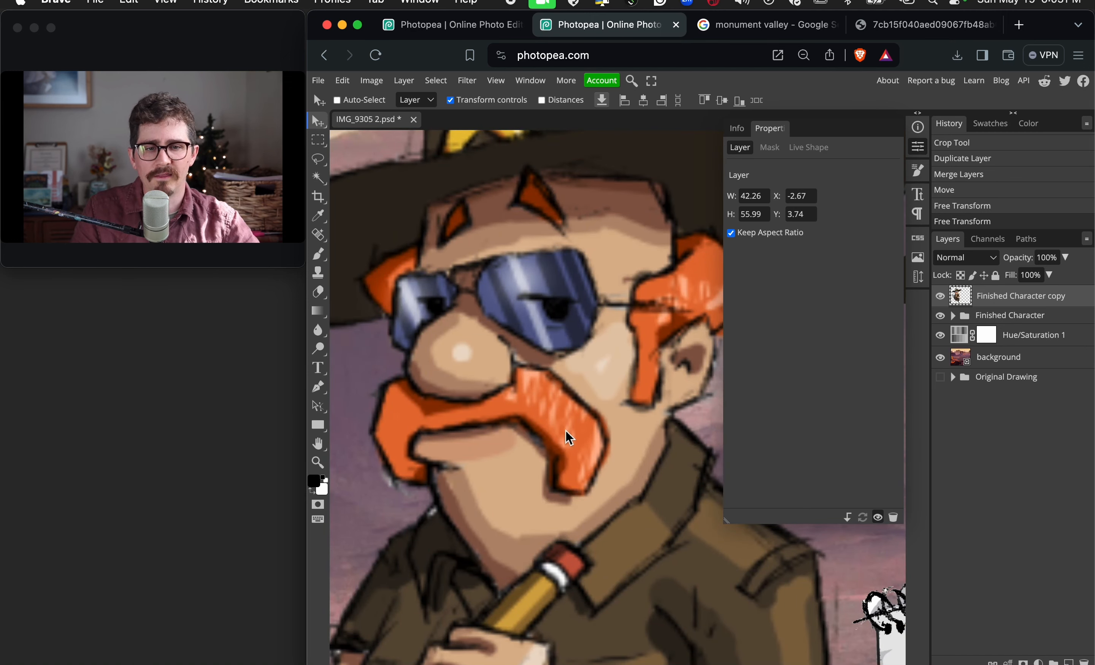
pyautogui.hscroll(-1, 565, 431)
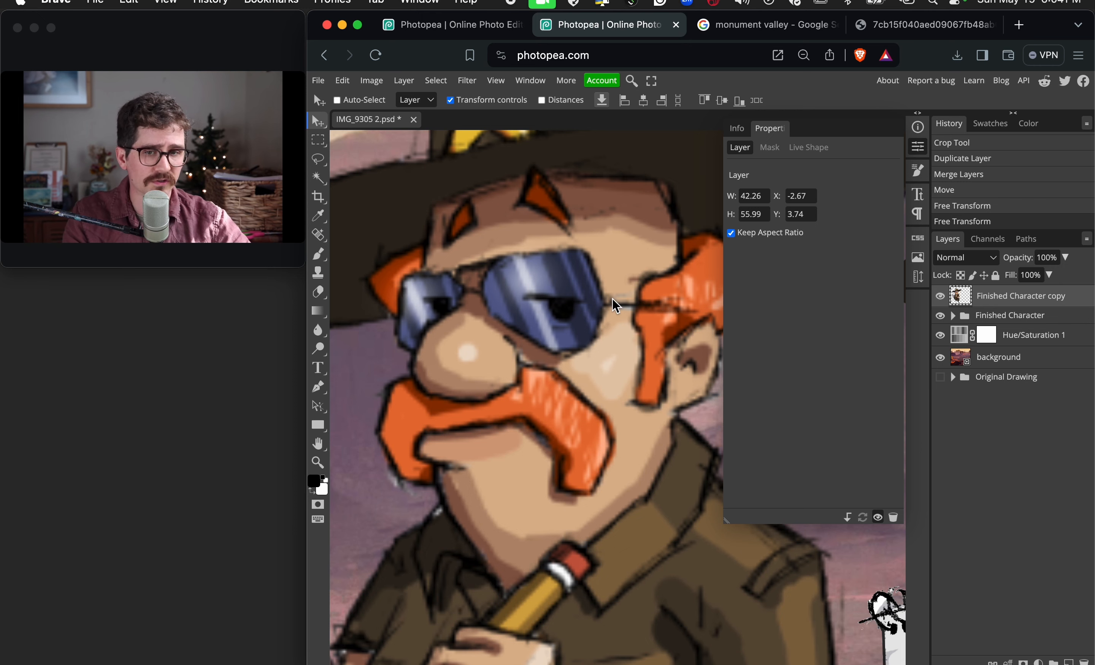
pyautogui.hscroll(10, 594, 400)
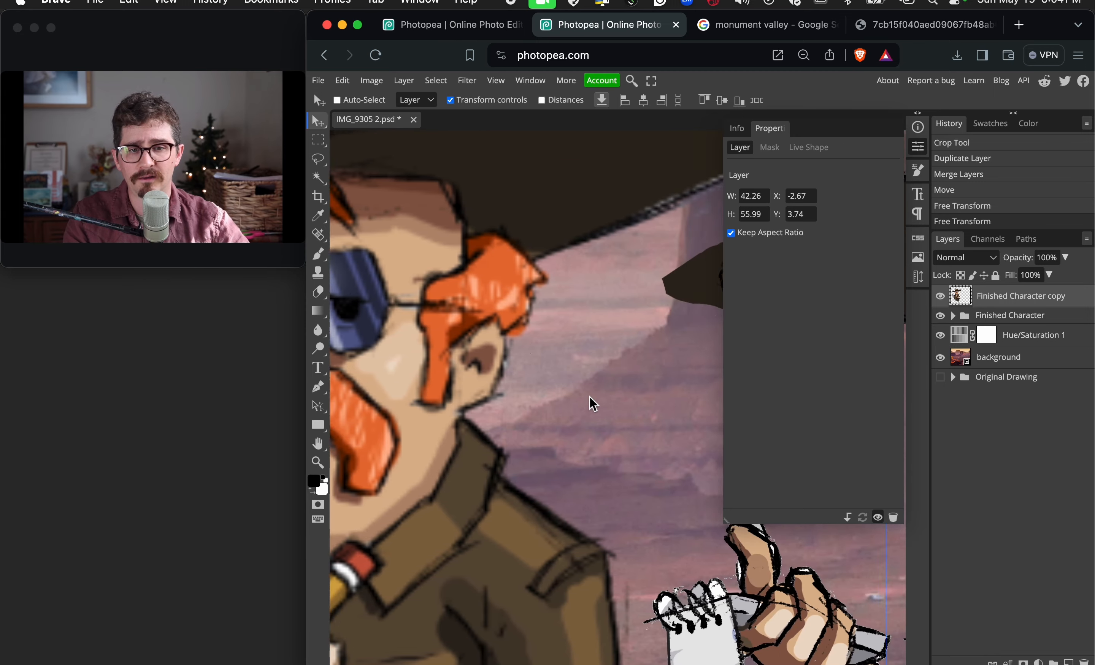
pyautogui.hscroll(-10, 589, 403)
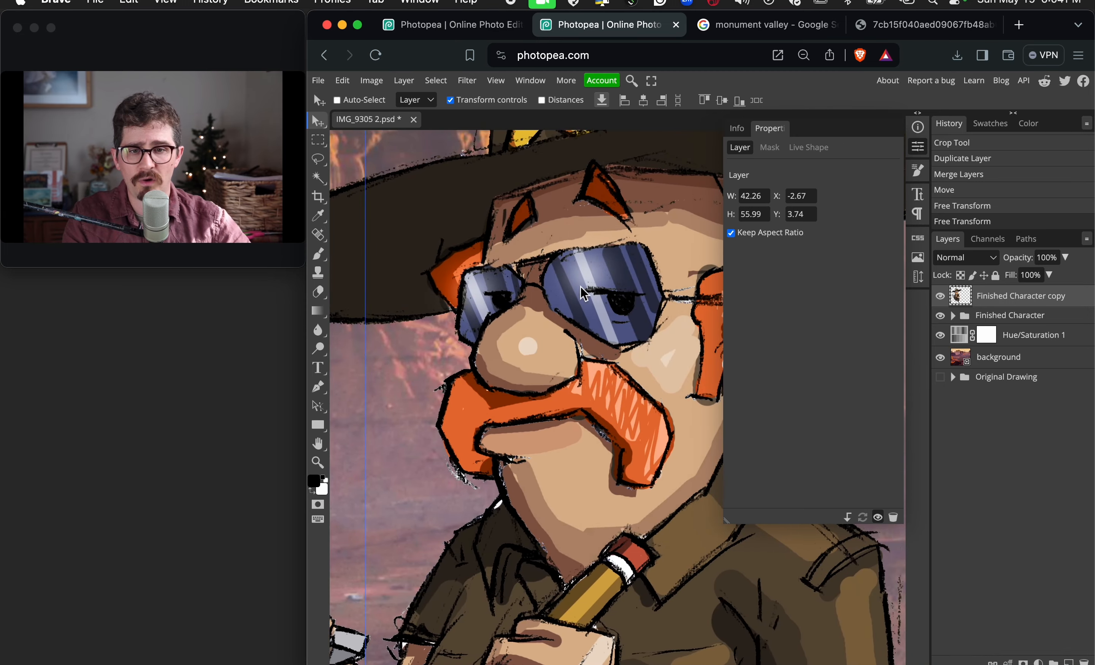
pyautogui.press('super+minus')
pyautogui.hscroll(-6, 583, 315)
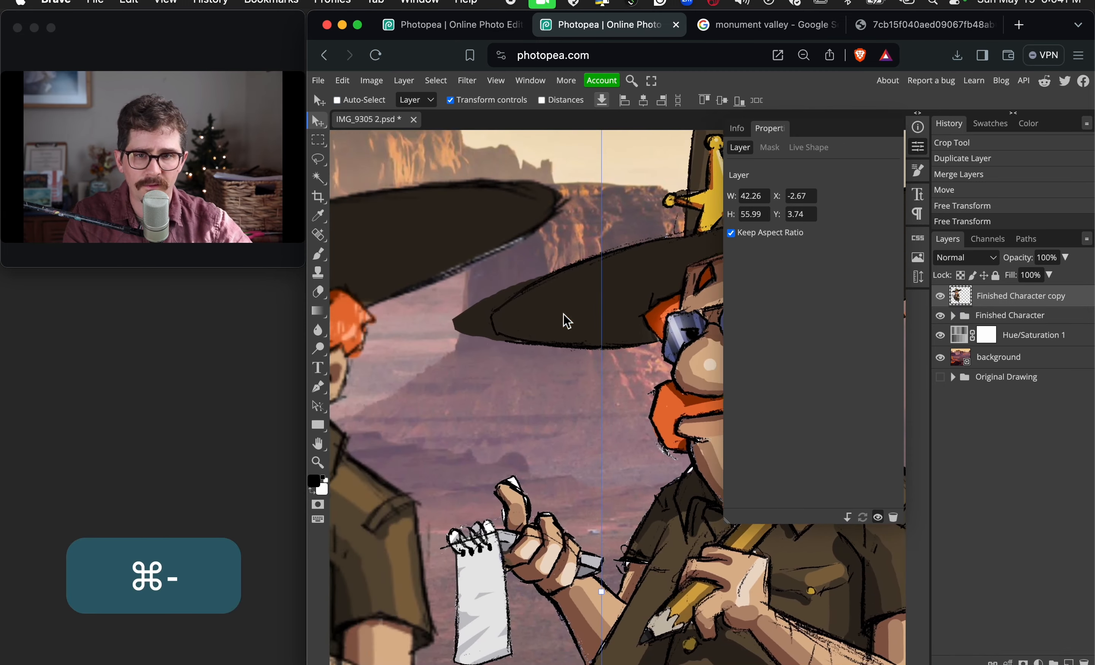
pyautogui.hscroll(-6, 537, 317)
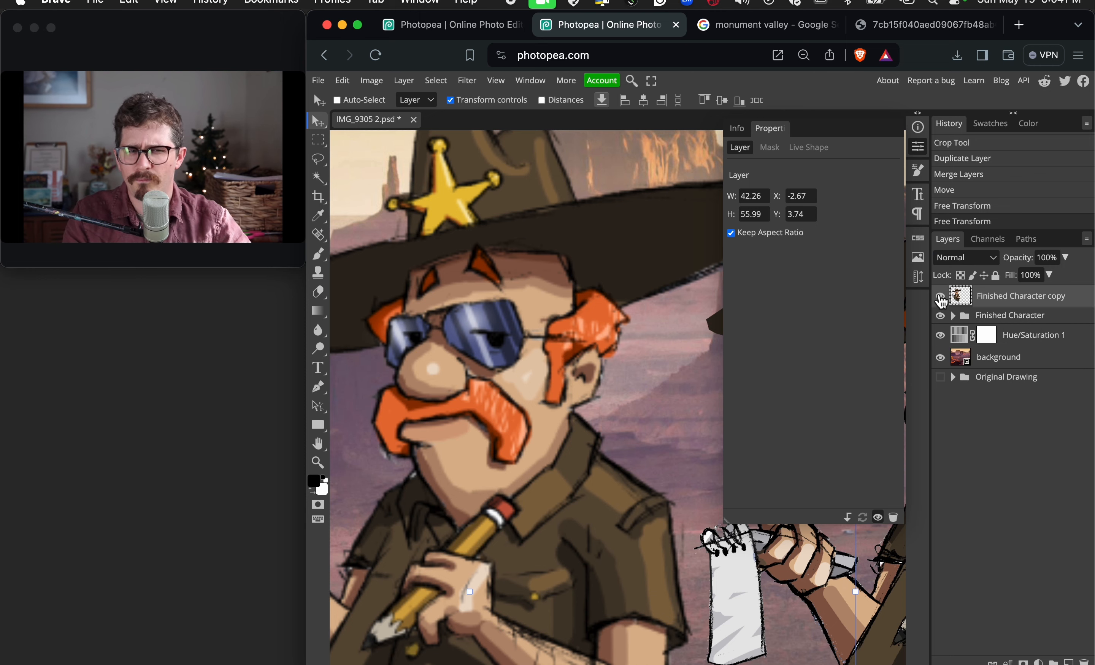
# Hide the merged Finished Character copy layer and select the Finished Character folder
pyautogui.click(940, 298)
pyautogui.click(1045, 317)
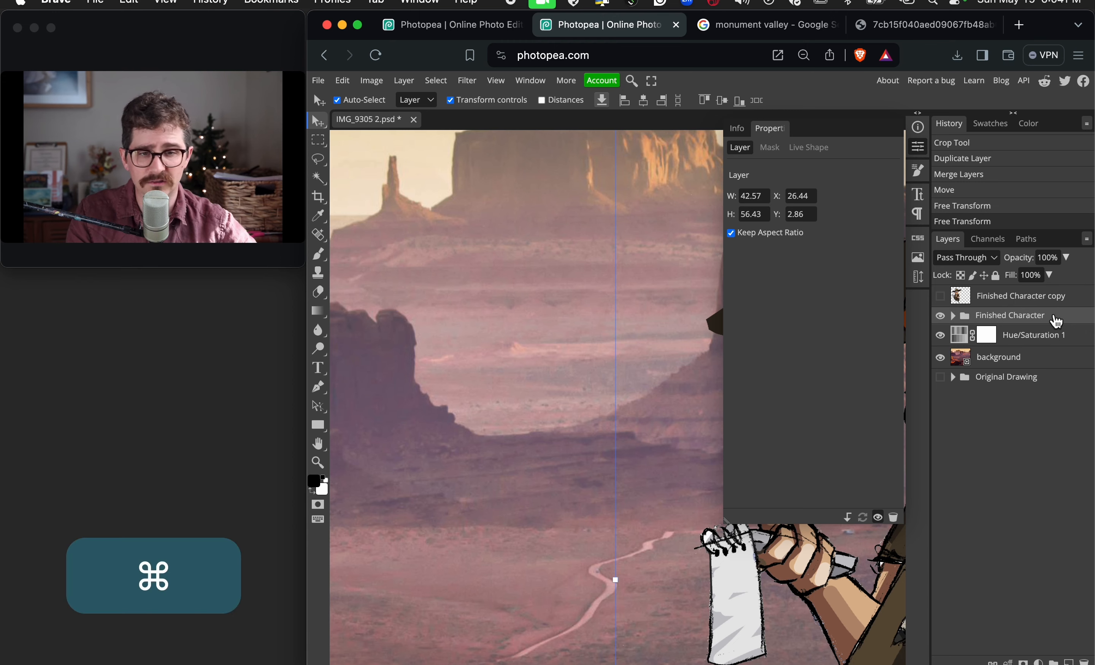
pyautogui.press('super+minus')
pyautogui.press('super+minus')
pyautogui.press('super+minus')
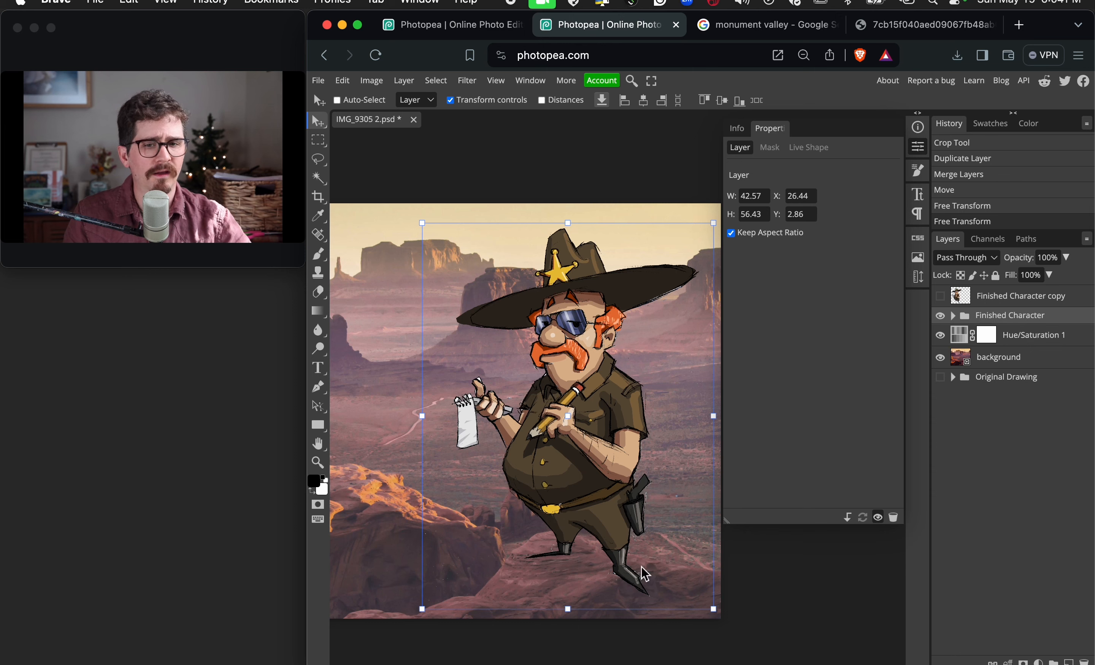
# Create a new layer named Cast Shadow and place it directly beneath the Finished Character folder
pyautogui.click(1082, 337)
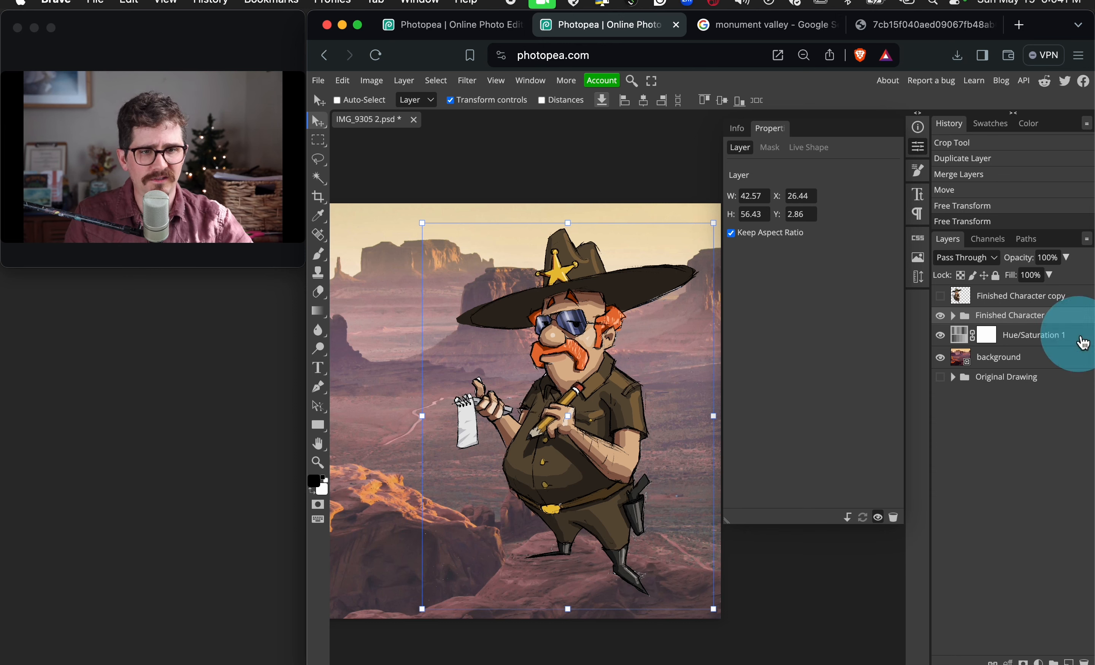
pyautogui.click(1068, 317)
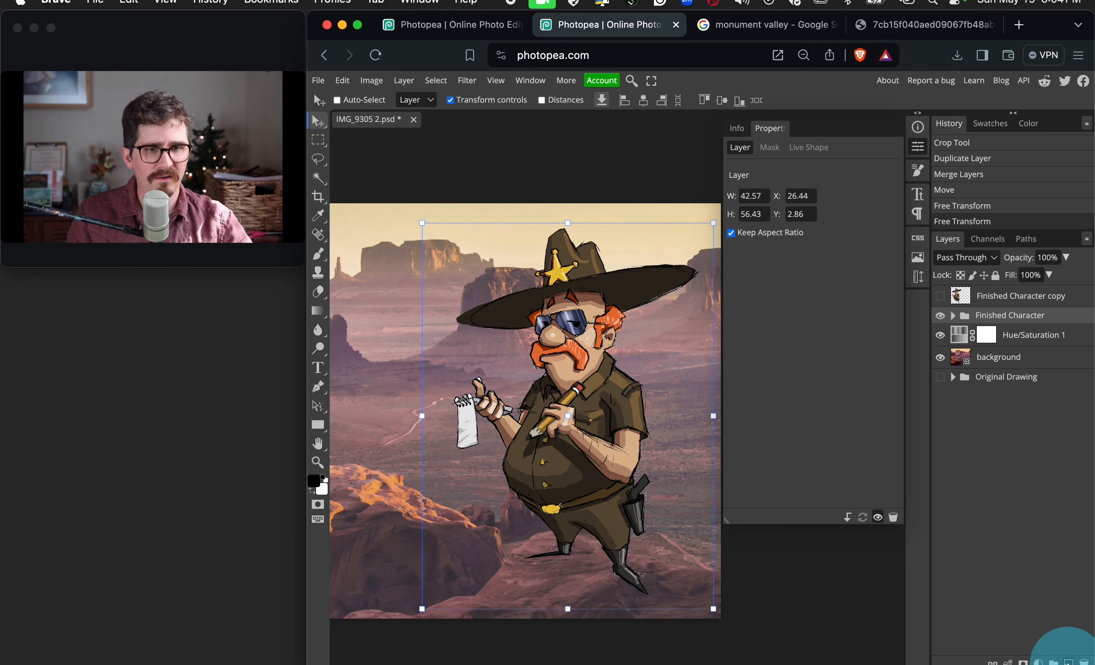
pyautogui.click(1070, 663)
pyautogui.doubleClick(988, 321)
pyautogui.write('Ca')
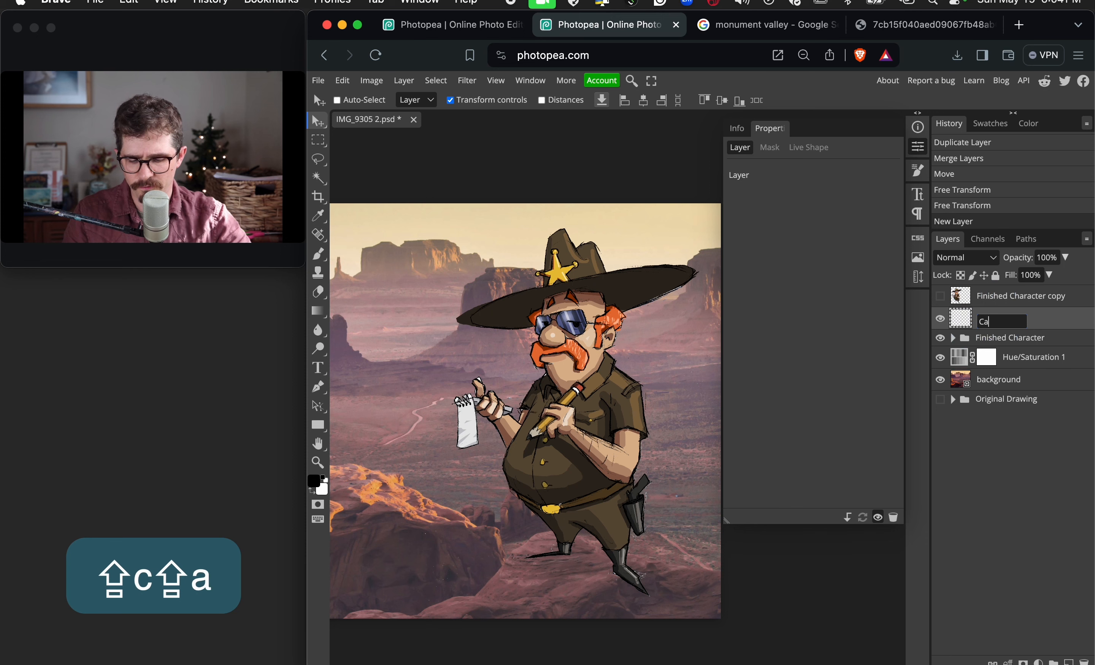
pyautogui.write('st Shadow')
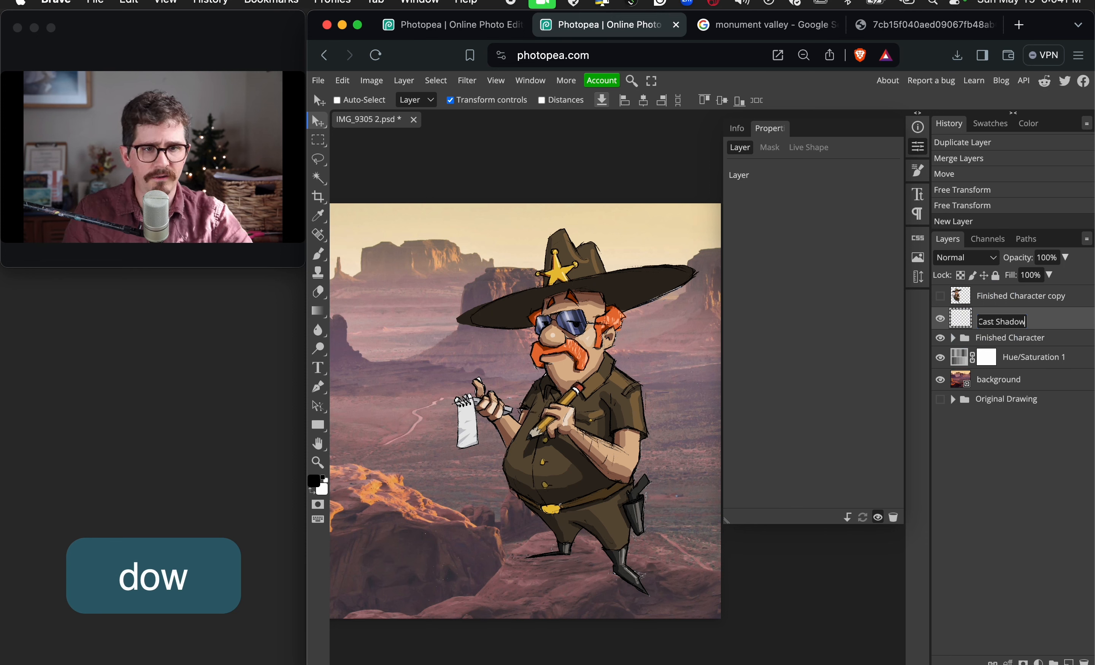
pyautogui.press('Return')
pyautogui.moveTo(1040, 318); pyautogui.dragTo(1045, 352)
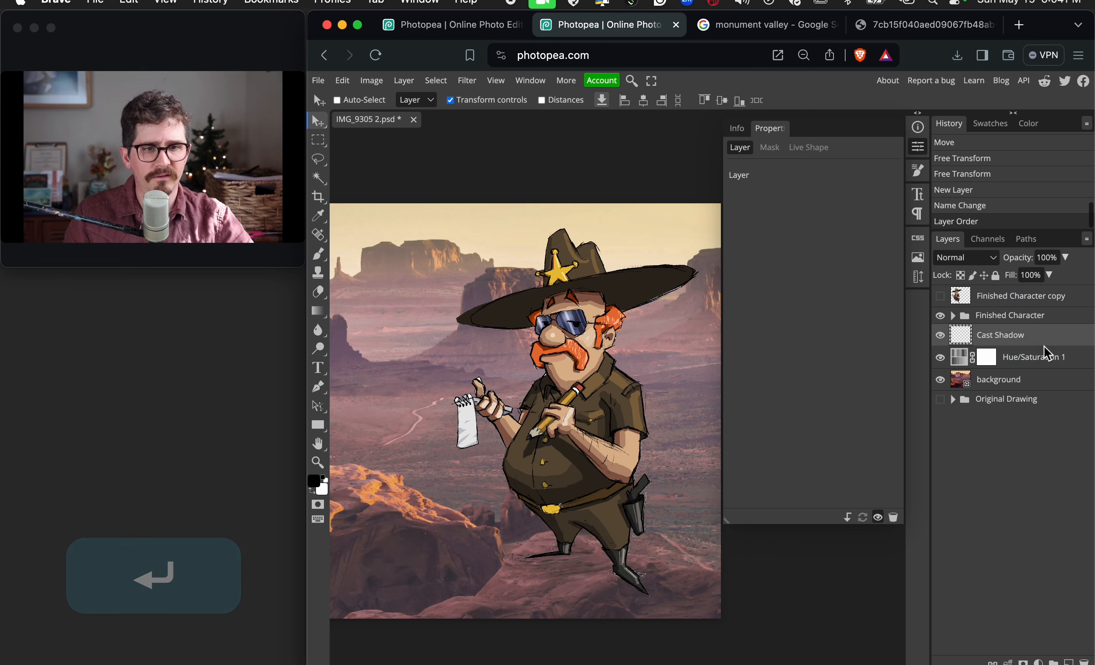
# Choose the Brush tool and set the foreground color to a very dark red
pyautogui.press('b')
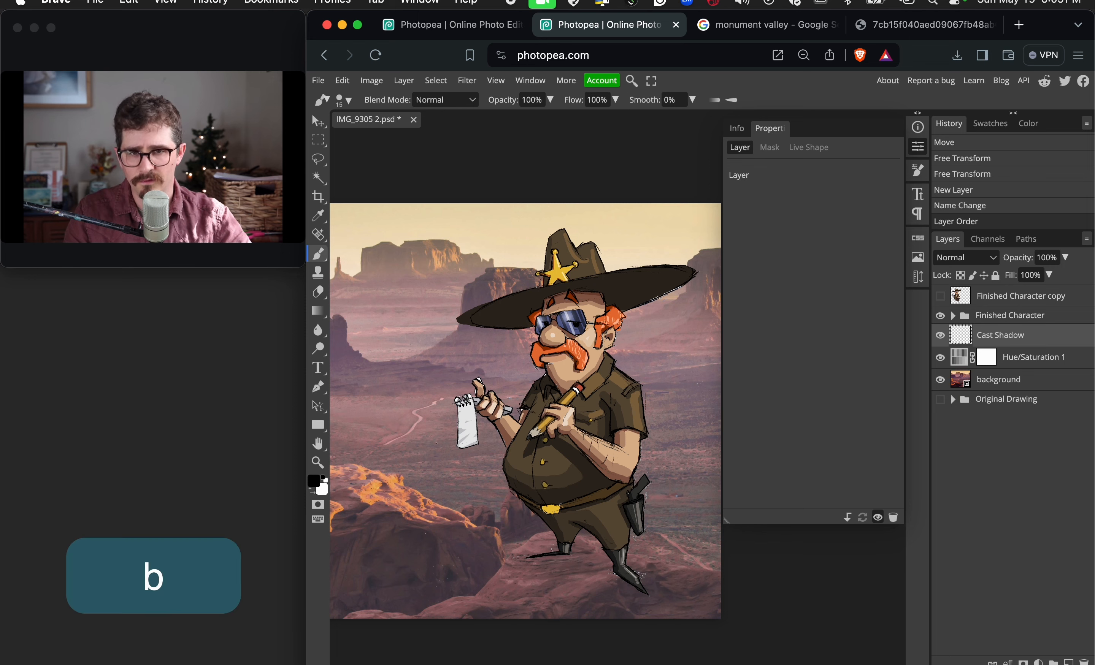
pyautogui.click(315, 482)
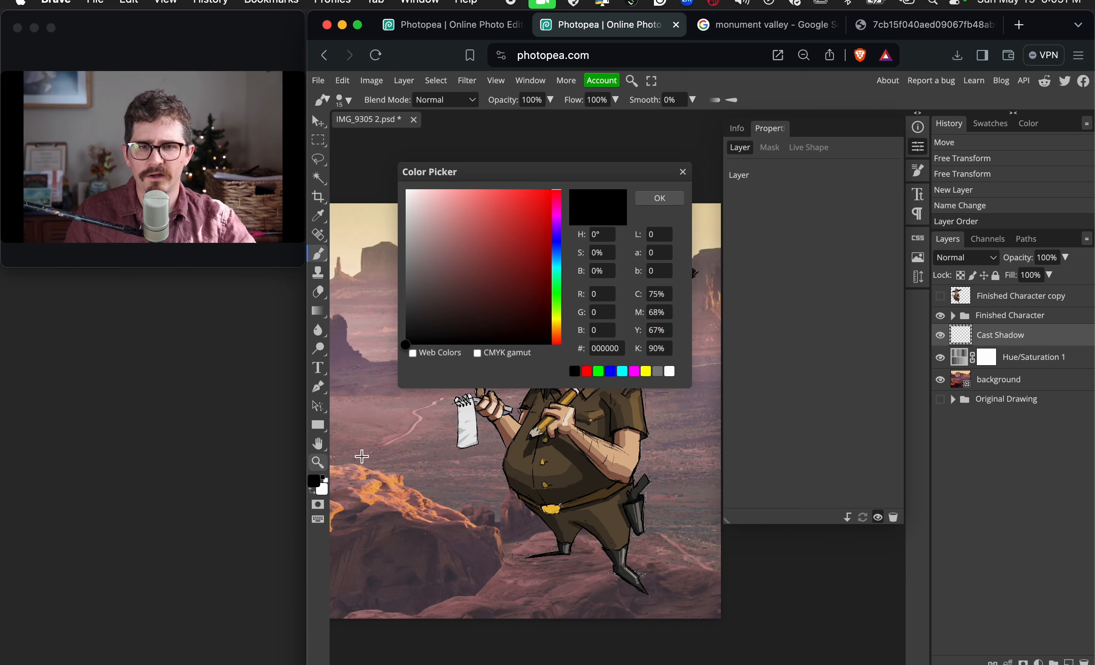
pyautogui.click(498, 268)
pyautogui.moveTo(497, 270); pyautogui.dragTo(493, 301)
pyautogui.click(681, 198)
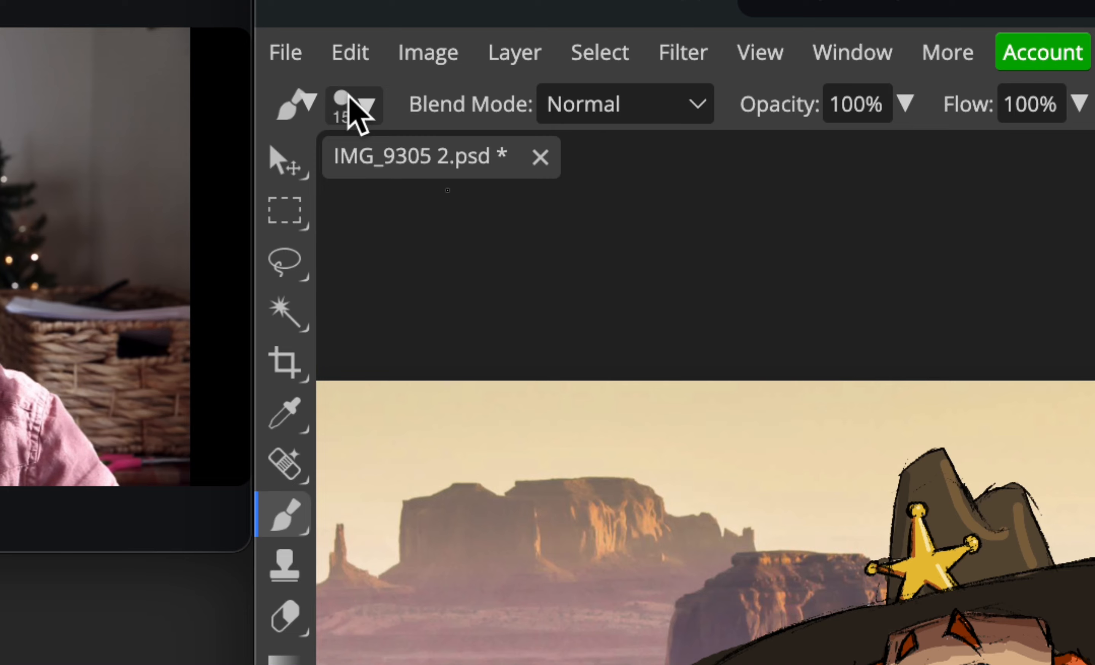
# Set the brush to 1000 px with 0% hardness and flatten its tip into an ellipse tilted down to the right
pyautogui.click(355, 108)
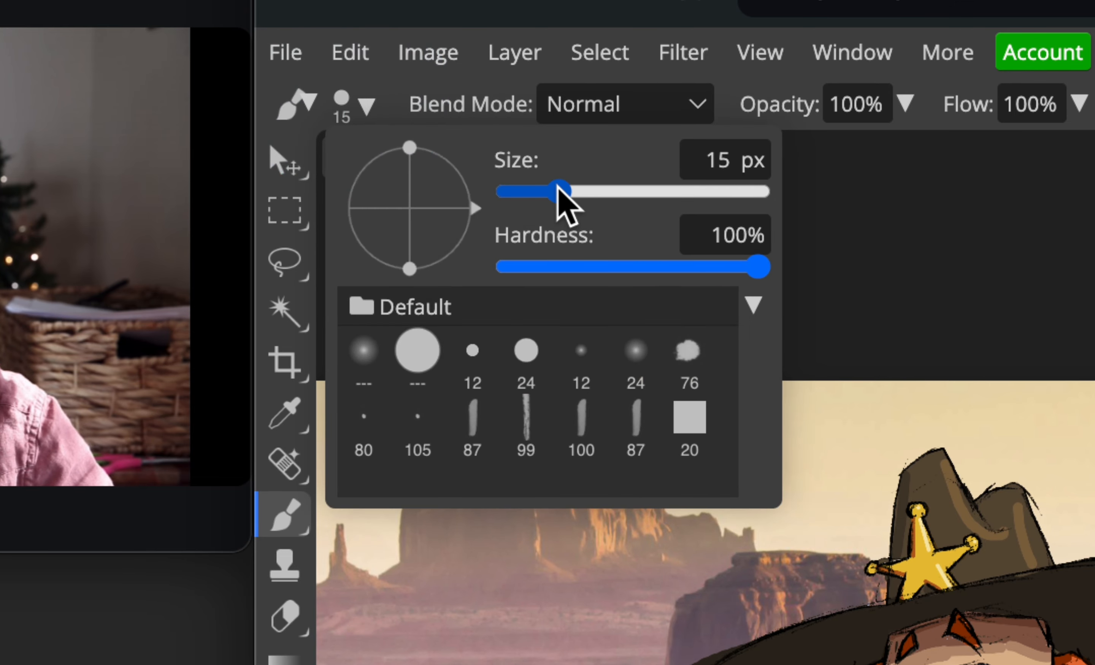
pyautogui.moveTo(559, 190); pyautogui.dragTo(689, 193)
pyautogui.moveTo(753, 266); pyautogui.dragTo(391, 270)
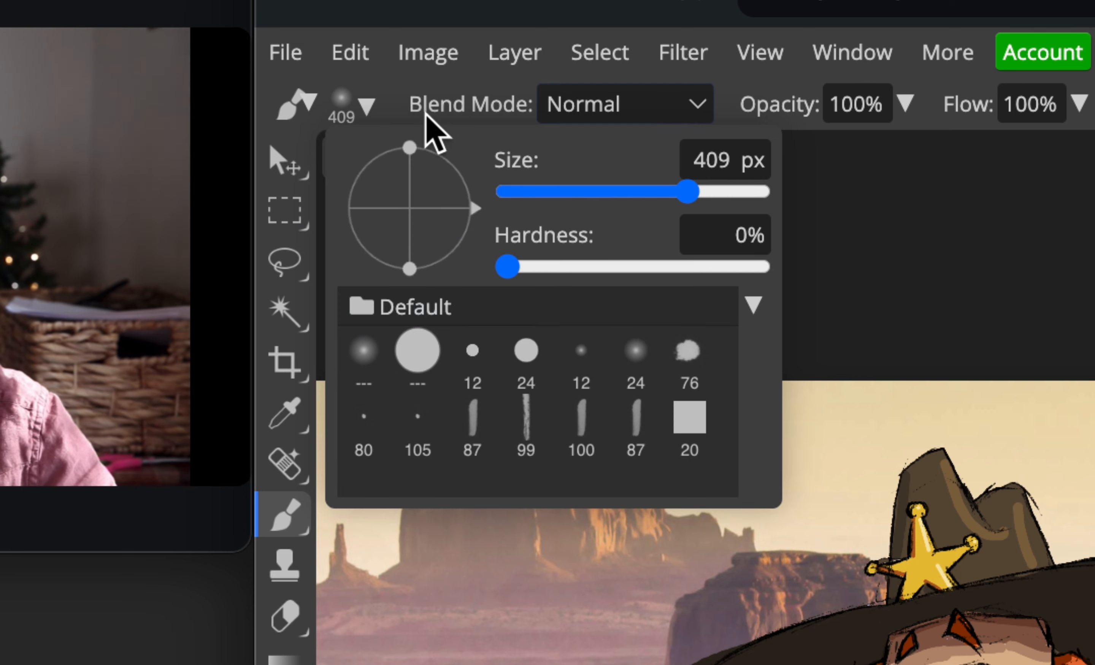
pyautogui.moveTo(477, 218)
pyautogui.mouseDown()
pyautogui.moveTo(433, 157)
pyautogui.moveTo(362, 166)
pyautogui.mouseUp()
pyautogui.moveTo(448, 161)
pyautogui.mouseDown()
pyautogui.moveTo(414, 178)
pyautogui.moveTo(405, 197)
pyautogui.mouseUp()
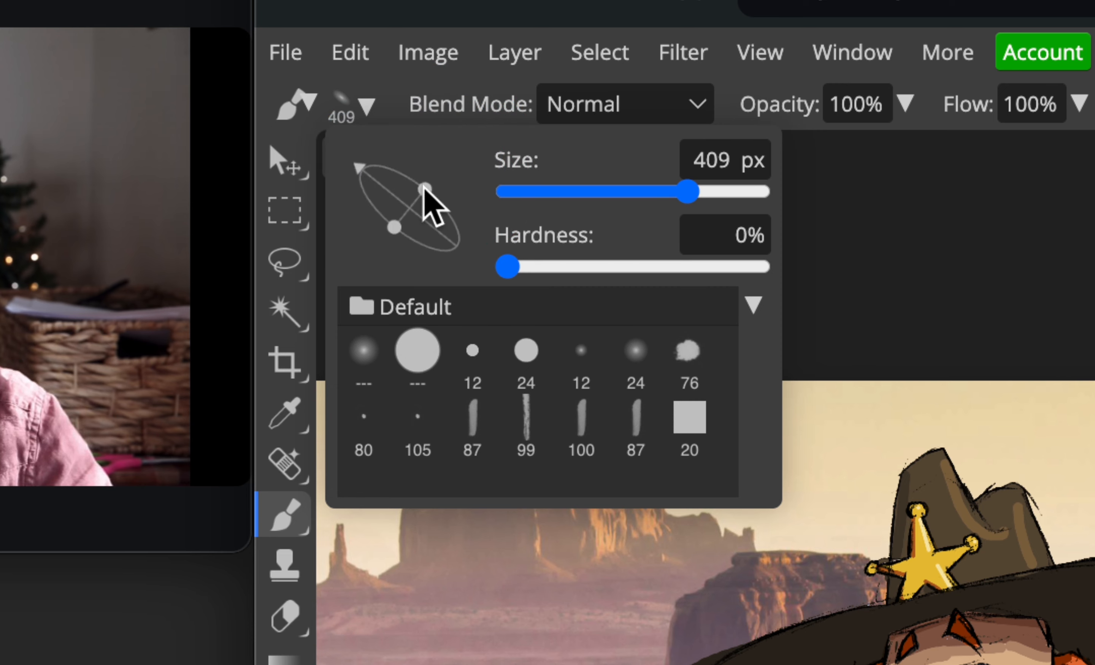
pyautogui.moveTo(425, 190)
pyautogui.mouseDown()
pyautogui.moveTo(450, 162)
pyautogui.moveTo(415, 187)
pyautogui.moveTo(357, 167)
pyautogui.moveTo(347, 180)
pyautogui.mouseUp()
pyautogui.moveTo(687, 192); pyautogui.dragTo(769, 192)
pyautogui.click(904, 184)
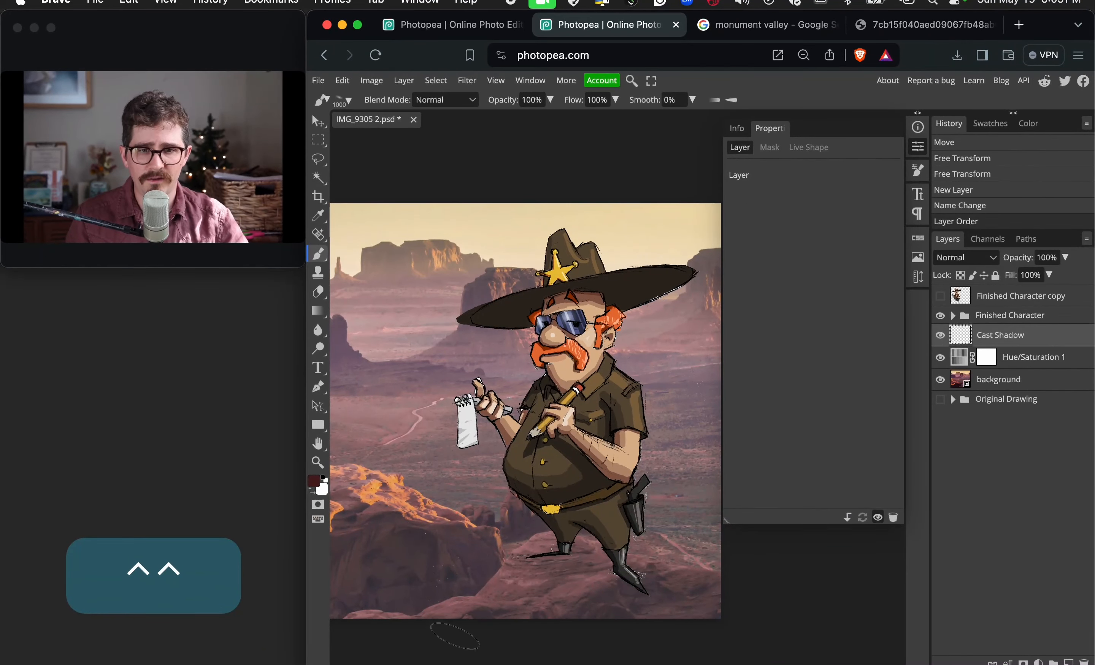
# Enlarge the flattened soft brush to 2000 px
pyautogui.press(']')
pyautogui.press(']')
pyautogui.press(']')
pyautogui.press(']')
pyautogui.press(']')
pyautogui.press(']')
pyautogui.press(']')
pyautogui.press(']')
pyautogui.press(']')
pyautogui.press(']')
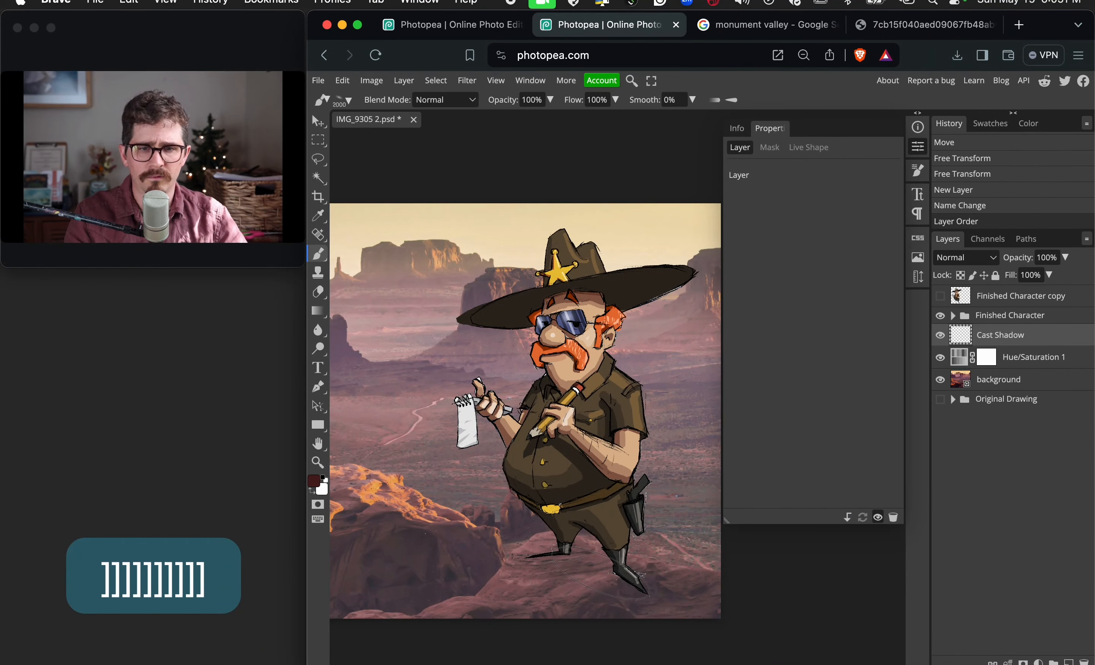
# Undo a full-opacity test dab, set the brush opacity to 25%, and paint a soft shadow beneath the sheriff's feet
pyautogui.click(525, 554)
pyautogui.press('super+z')
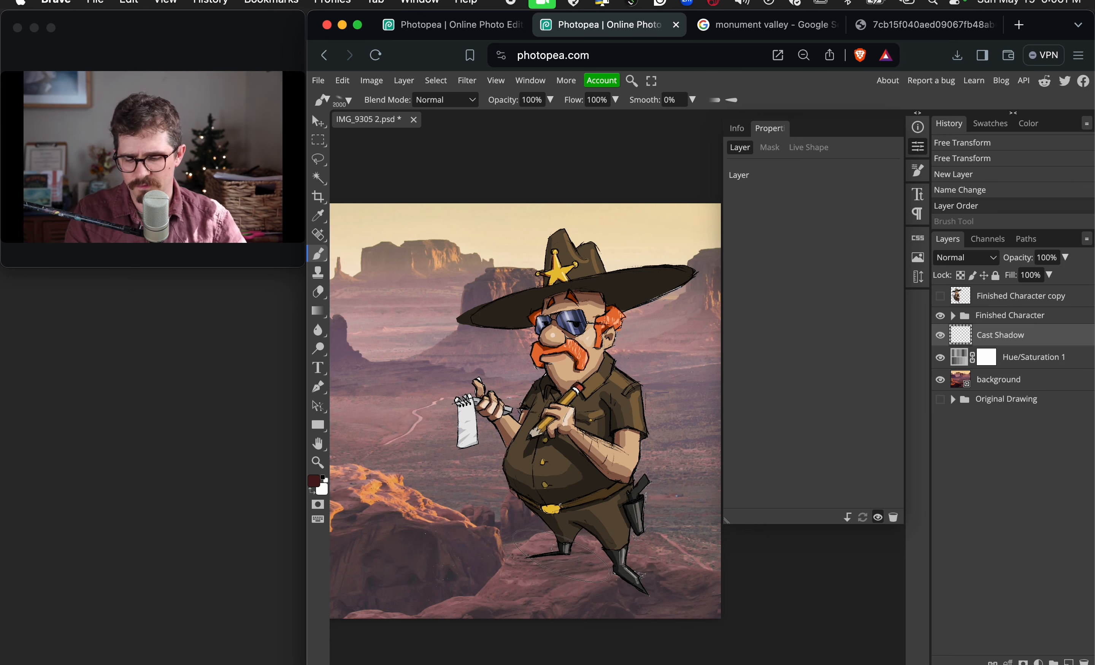
pyautogui.press('2')
pyautogui.press('5')
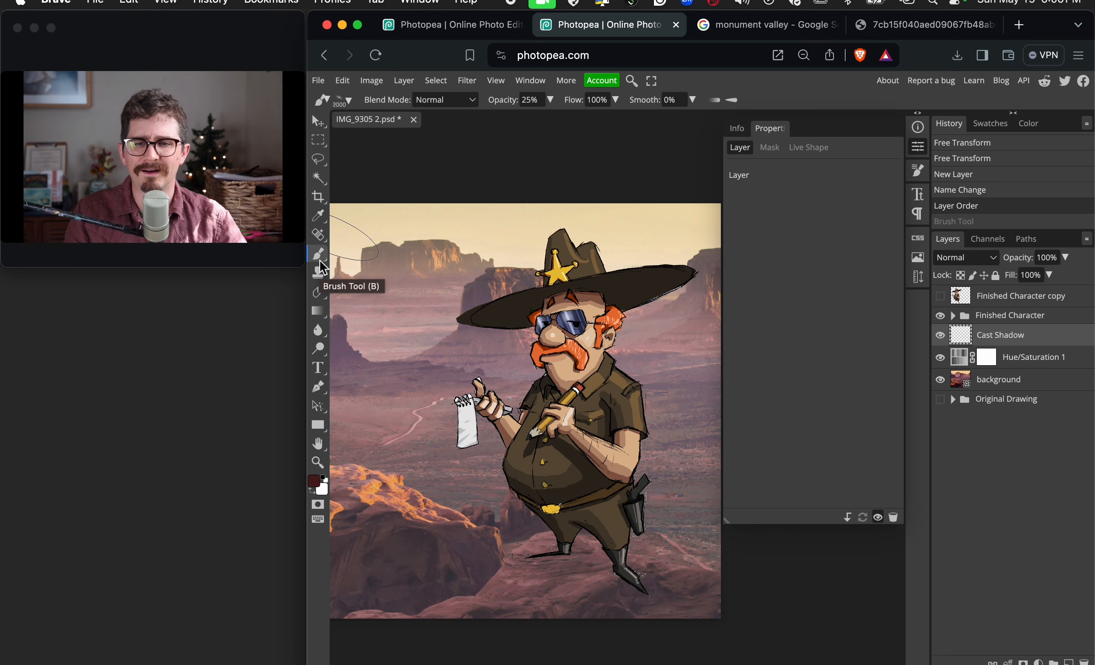
pyautogui.click(600, 574)
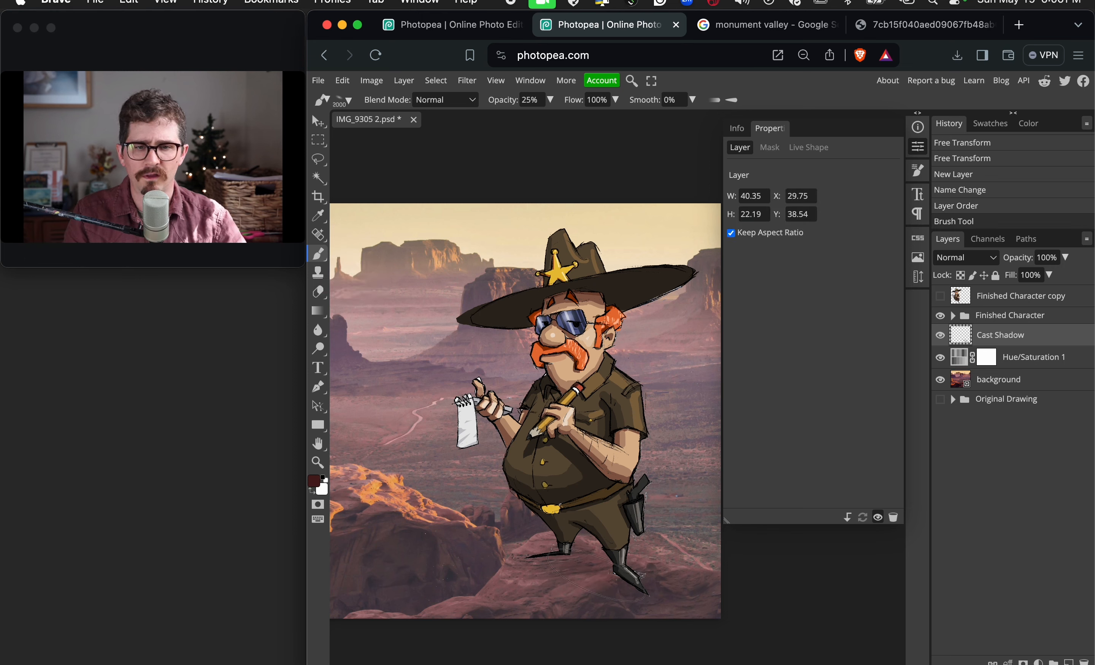
pyautogui.moveTo(567, 564)
pyautogui.mouseDown()
pyautogui.moveTo(536, 562)
pyautogui.moveTo(597, 571)
pyautogui.mouseUp()
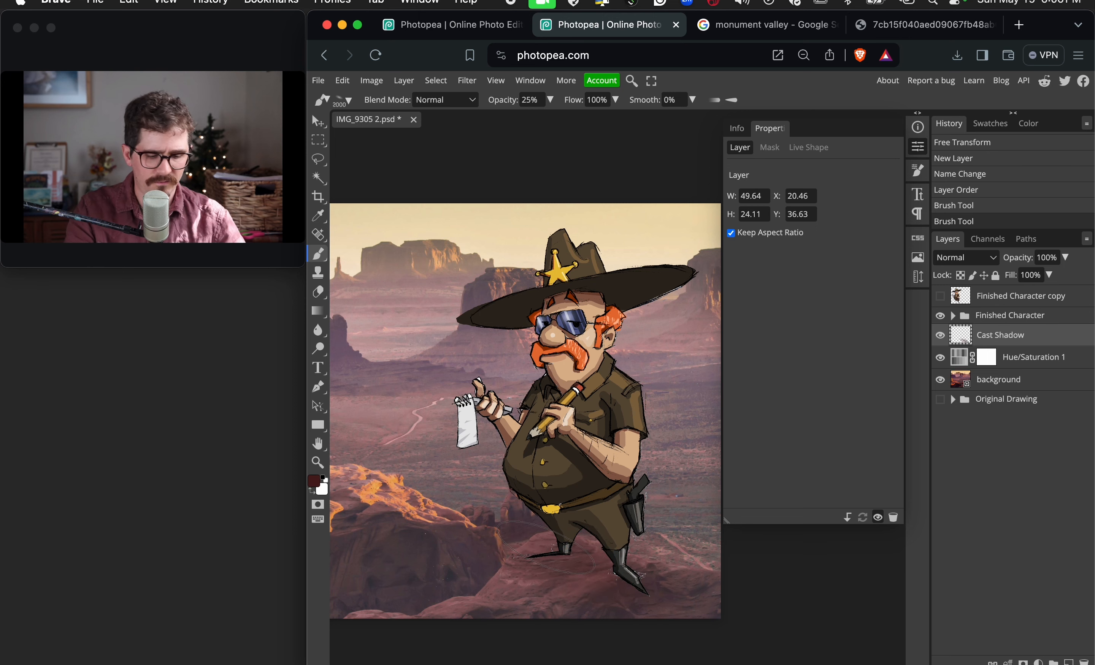
# Reduce the soft brush to 1600 px and paint another shadow pass beneath the sheriff's feet
pyautogui.press('[')
pyautogui.press('[')
pyautogui.press('[')
pyautogui.press('[')
pyautogui.click(567, 556)
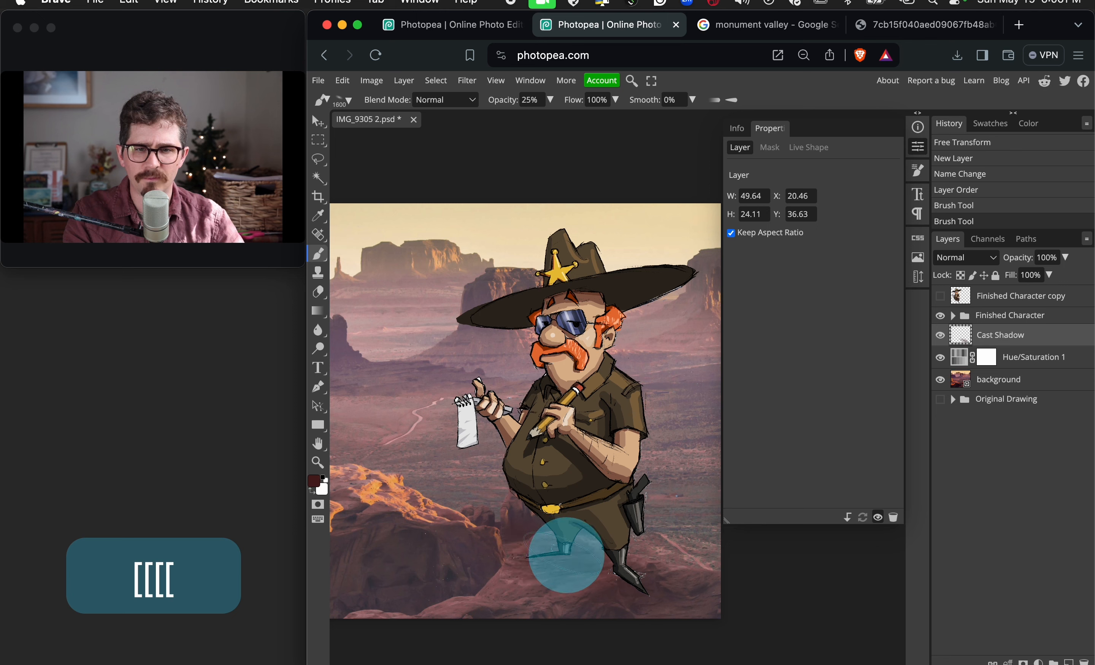
pyautogui.moveTo(566, 556); pyautogui.dragTo(621, 581)
# Deepen the shadow close to the boots with strokes of a progressively smaller brush, down to 700 px
pyautogui.press('[')
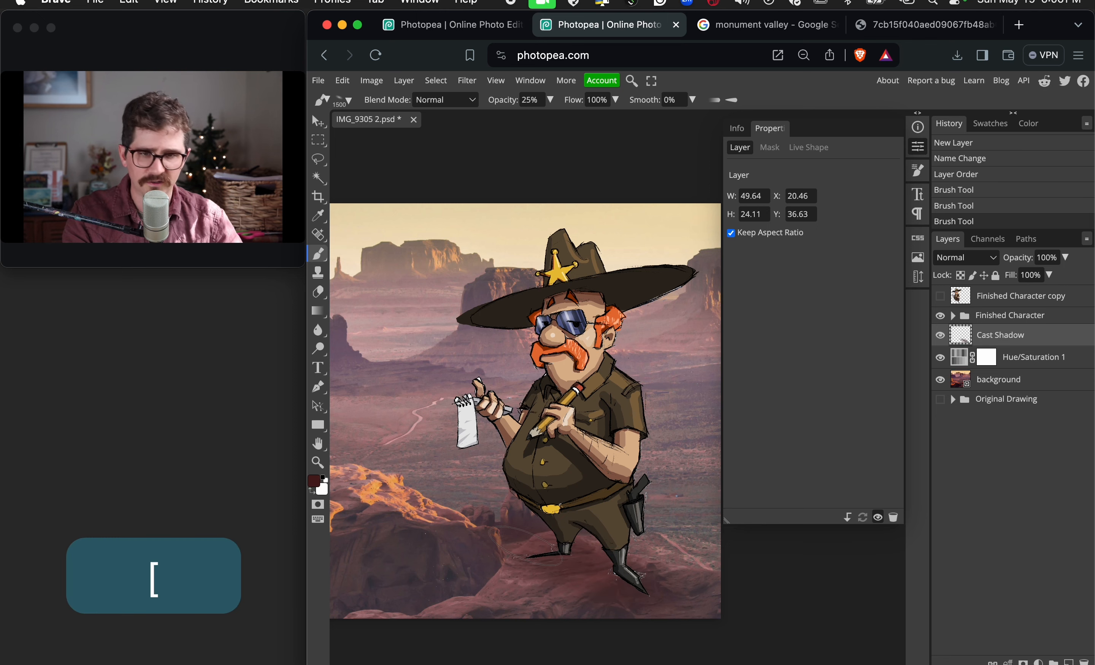
pyautogui.press('[')
pyautogui.press('[')
pyautogui.press('[')
pyautogui.moveTo(544, 550)
pyautogui.mouseDown()
pyautogui.moveTo(592, 571)
pyautogui.moveTo(572, 561)
pyautogui.moveTo(583, 564)
pyautogui.mouseUp()
pyautogui.press('[')
pyautogui.press('[')
pyautogui.press('[')
pyautogui.press('[')
pyautogui.press('[')
pyautogui.moveTo(550, 554); pyautogui.dragTo(586, 570)
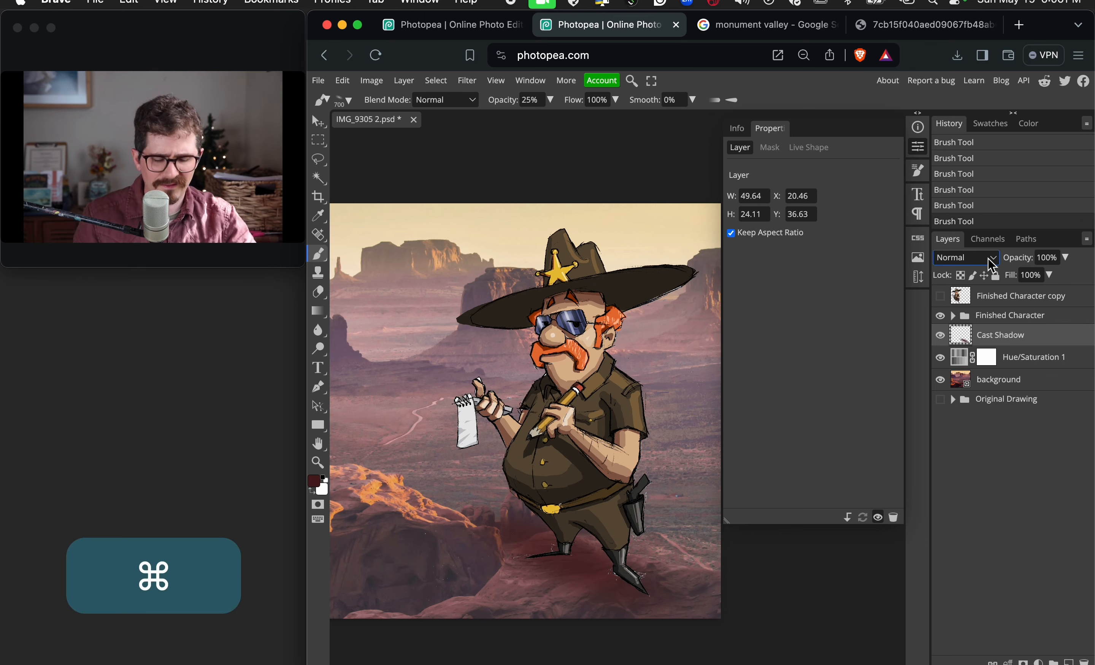
# Try Multiply as the Cast Shadow layer's blend mode and compare the shadow around the boots
pyautogui.press('super+equal')
pyautogui.press('super+equal')
pyautogui.press('super+equal')
pyautogui.scroll(-5, 610, 446)
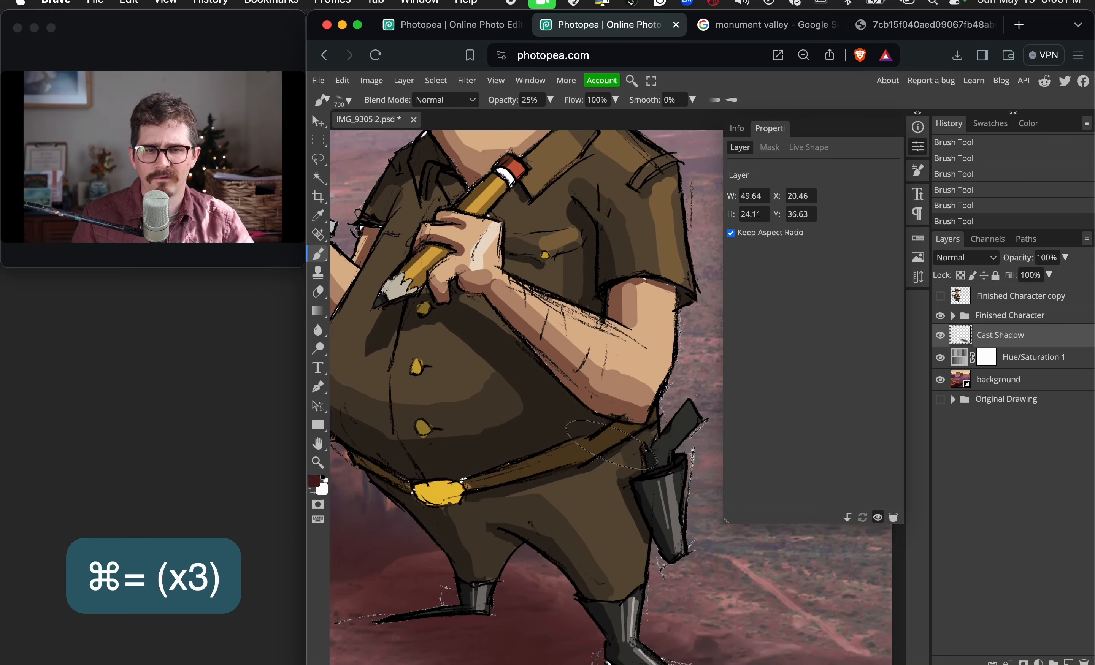
pyautogui.click(974, 260)
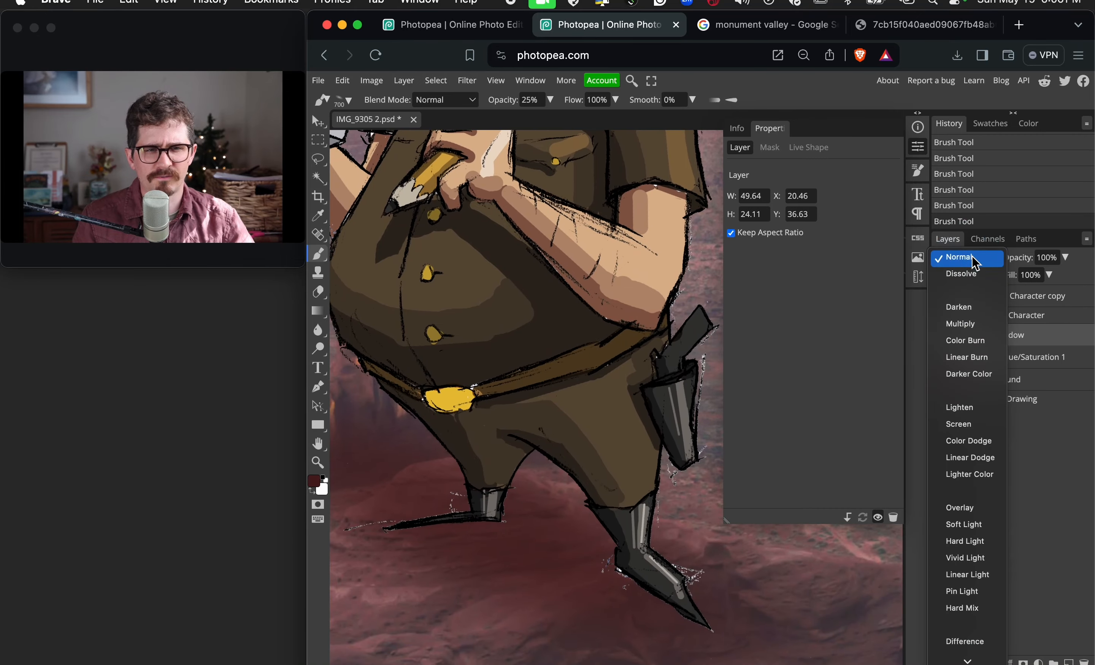
pyautogui.click(968, 325)
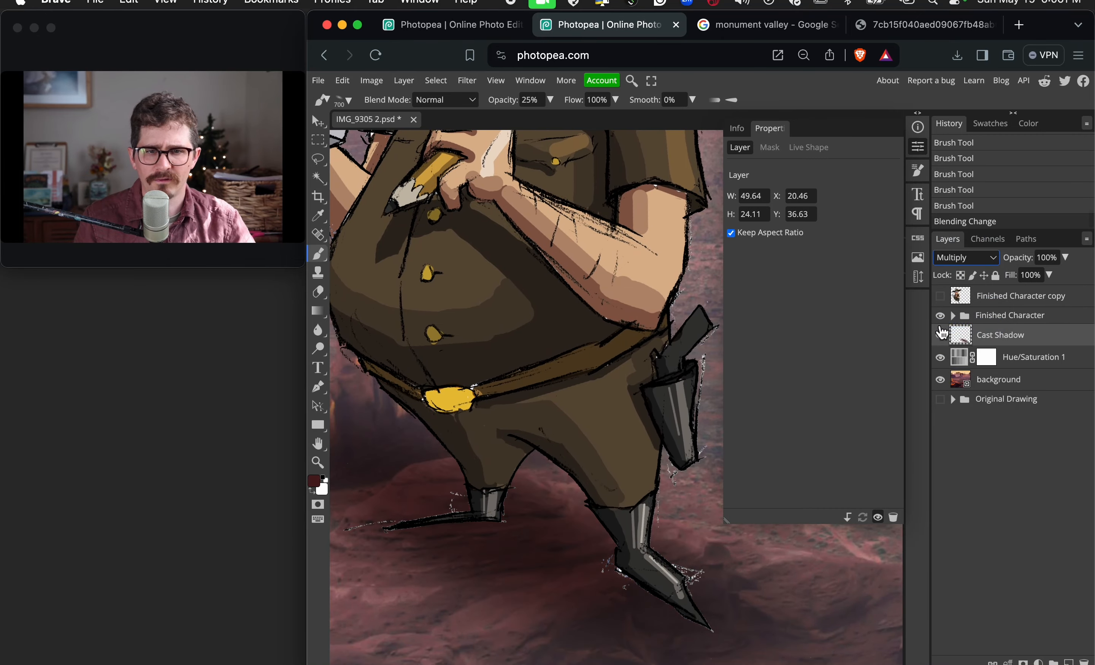
pyautogui.scroll(-3, 583, 336)
pyautogui.hscroll(-3, 583, 336)
pyautogui.scroll(3, 596, 336)
pyautogui.hscroll(1, 595, 336)
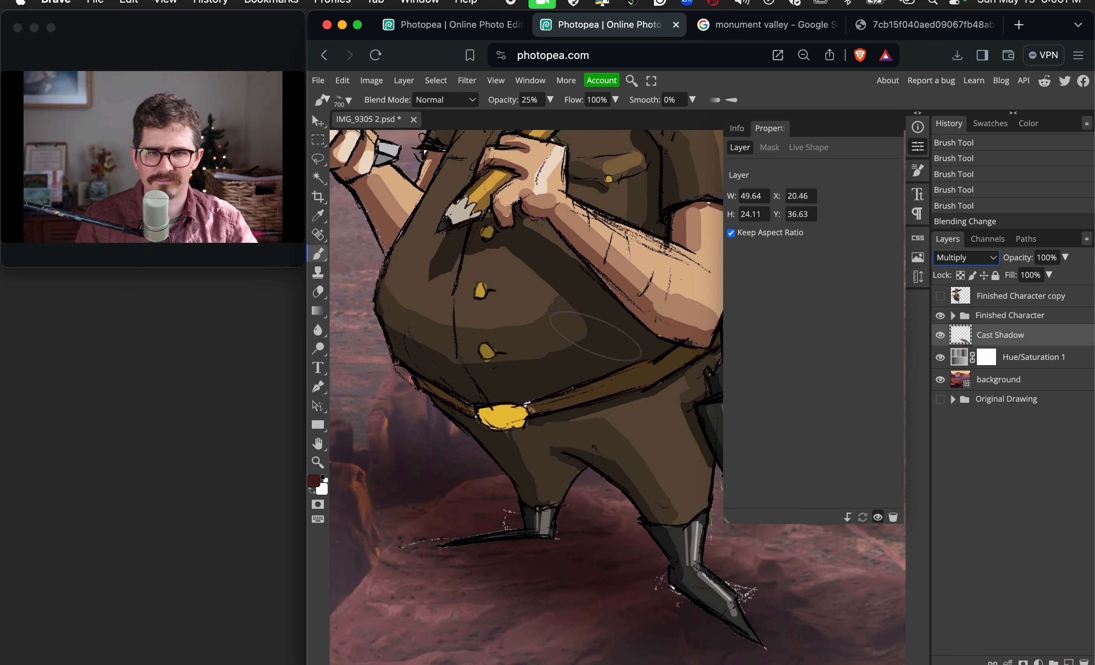
pyautogui.scroll(-2, 596, 336)
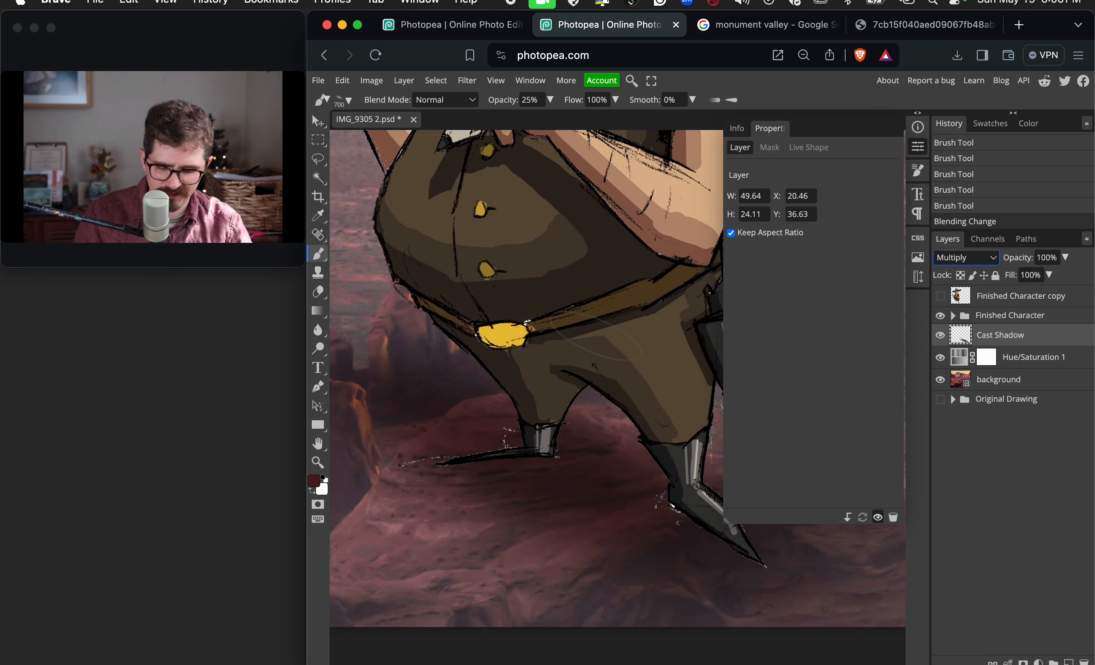
# Change the Cast Shadow layer's blend mode to Vivid Light and nudge the shadow slightly down and left
pyautogui.press('v')
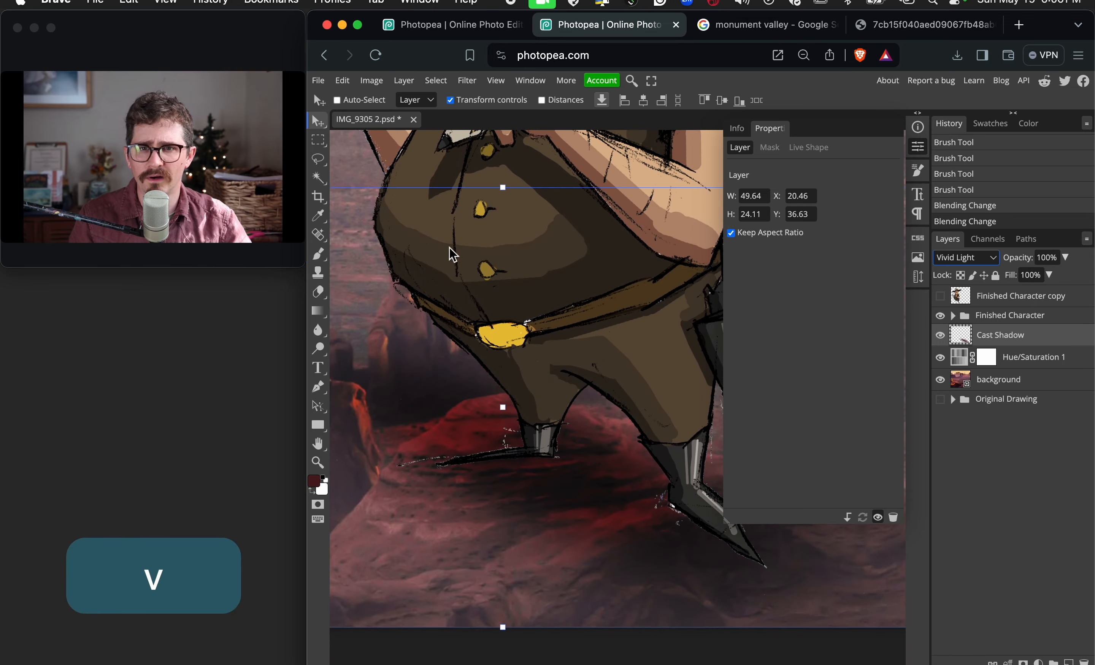
pyautogui.click(582, 492)
pyautogui.moveTo(582, 493)
pyautogui.mouseDown()
pyautogui.moveTo(558, 497)
pyautogui.moveTo(570, 499)
pyautogui.mouseUp()
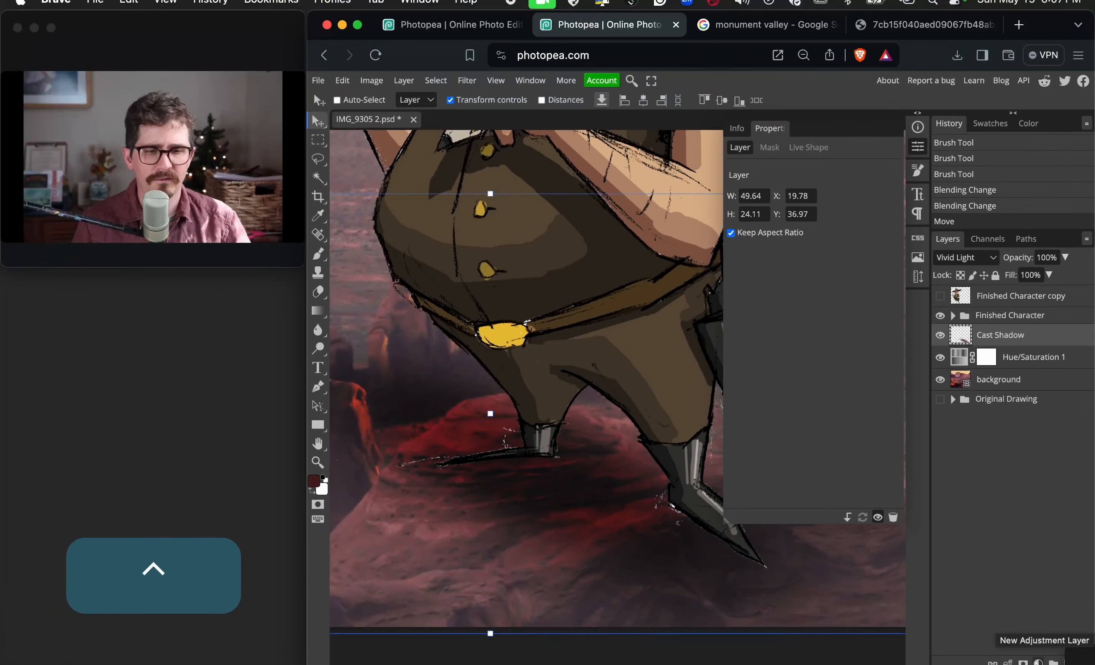
# Add a Hue/Saturation adjustment layer above Cast Shadow and shift its hue to -160
pyautogui.click(980, 655)
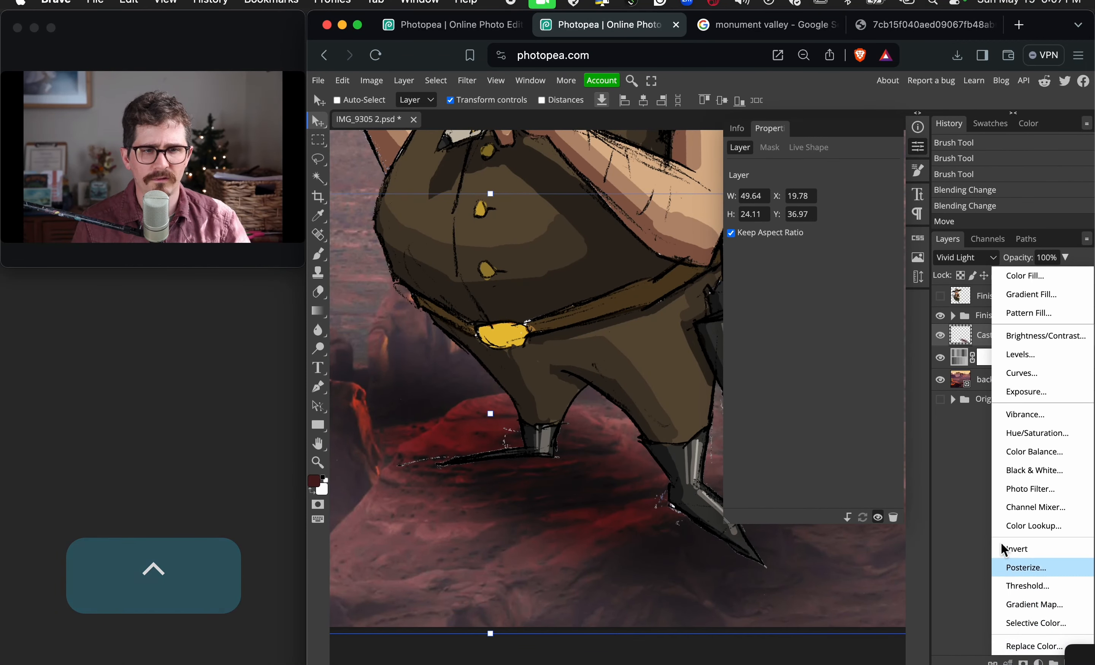
pyautogui.click(1024, 439)
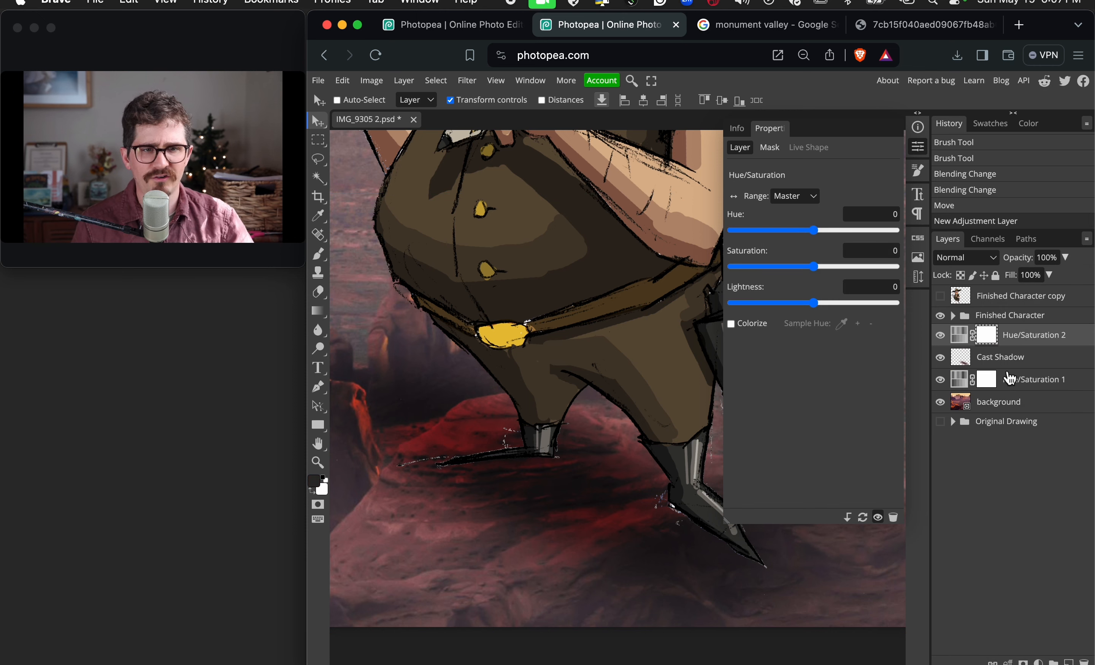
pyautogui.moveTo(813, 231); pyautogui.dragTo(784, 237)
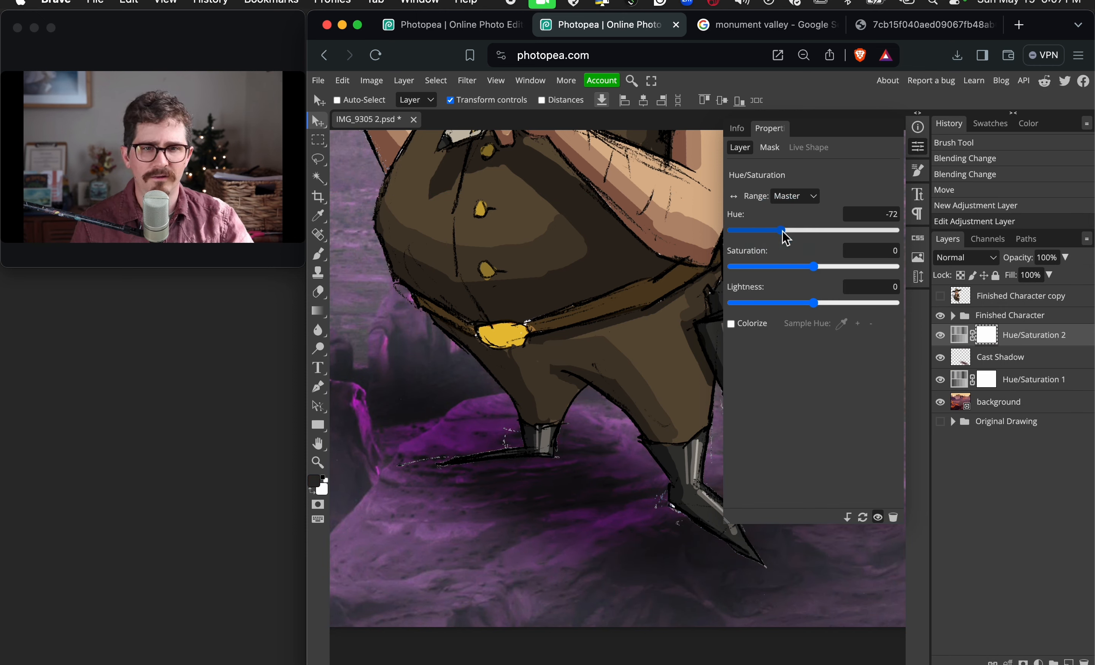
pyautogui.click(839, 231)
pyautogui.moveTo(839, 231); pyautogui.dragTo(735, 231)
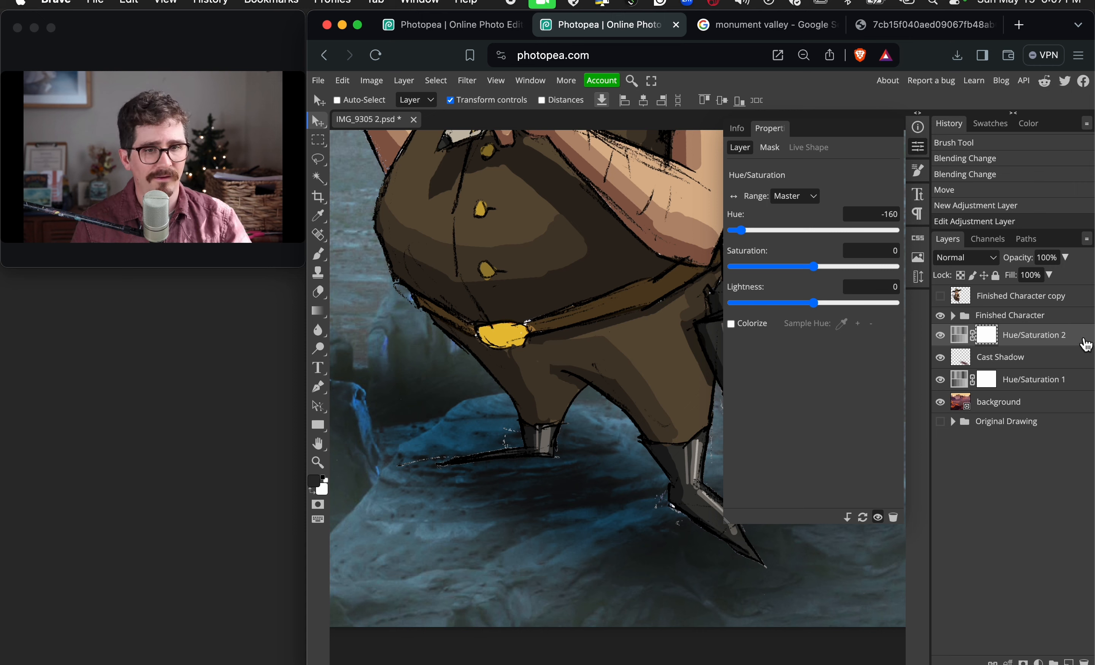
# Clip the Hue/Saturation 2 adjustment to the Cast Shadow layer
pyautogui.click(1032, 361)
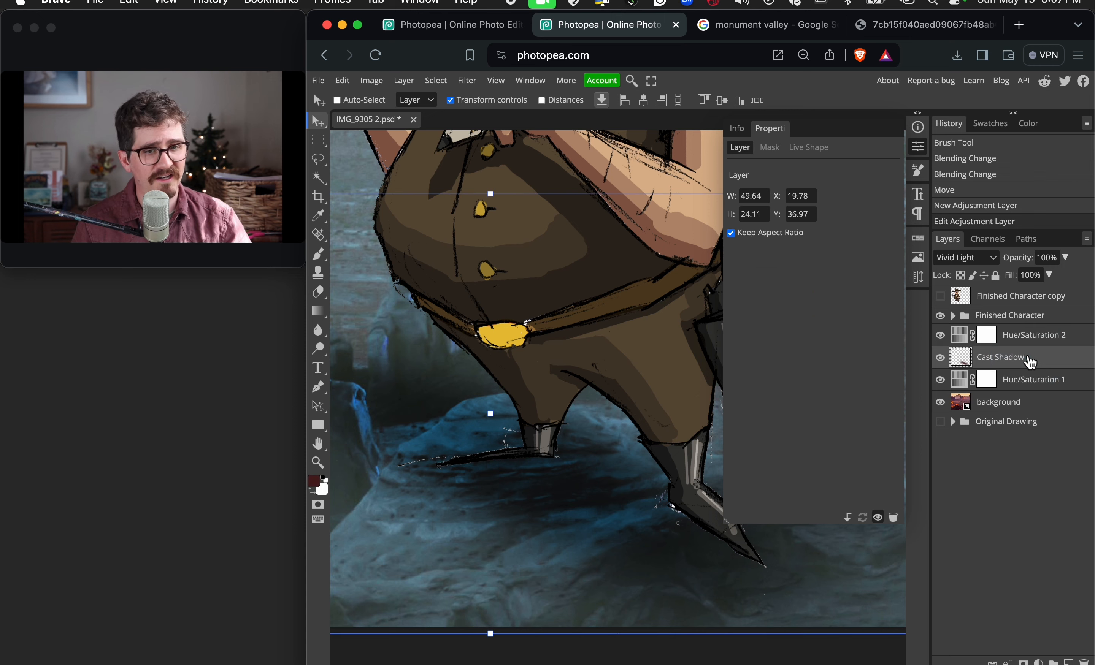
pyautogui.click(1073, 343)
pyautogui.rightClick(1073, 343)
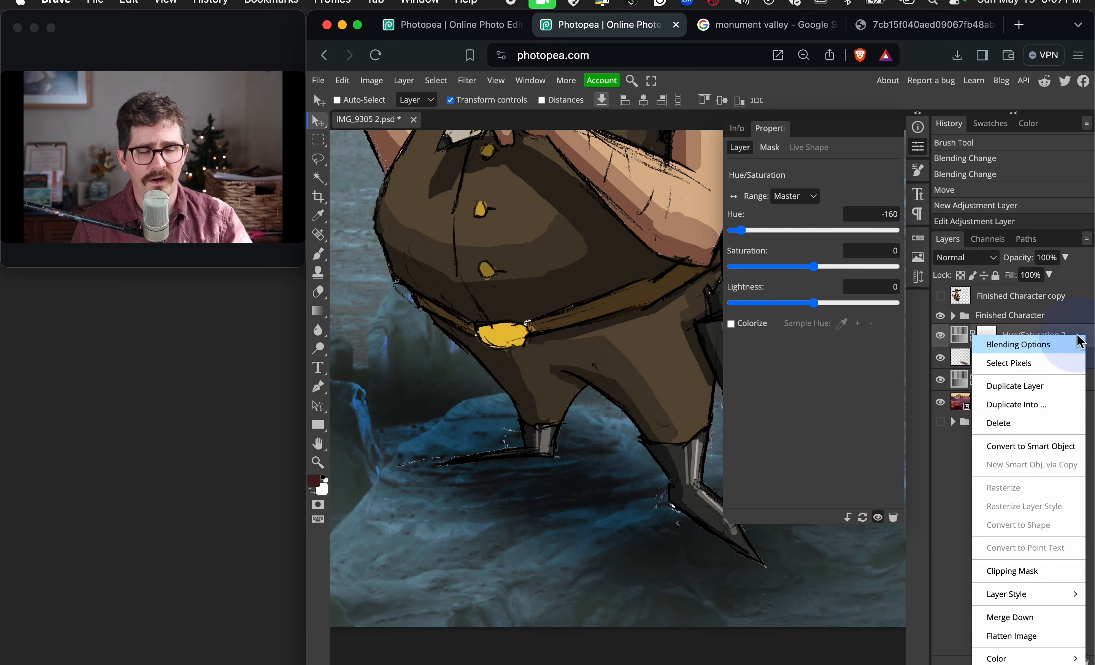
pyautogui.click(1026, 570)
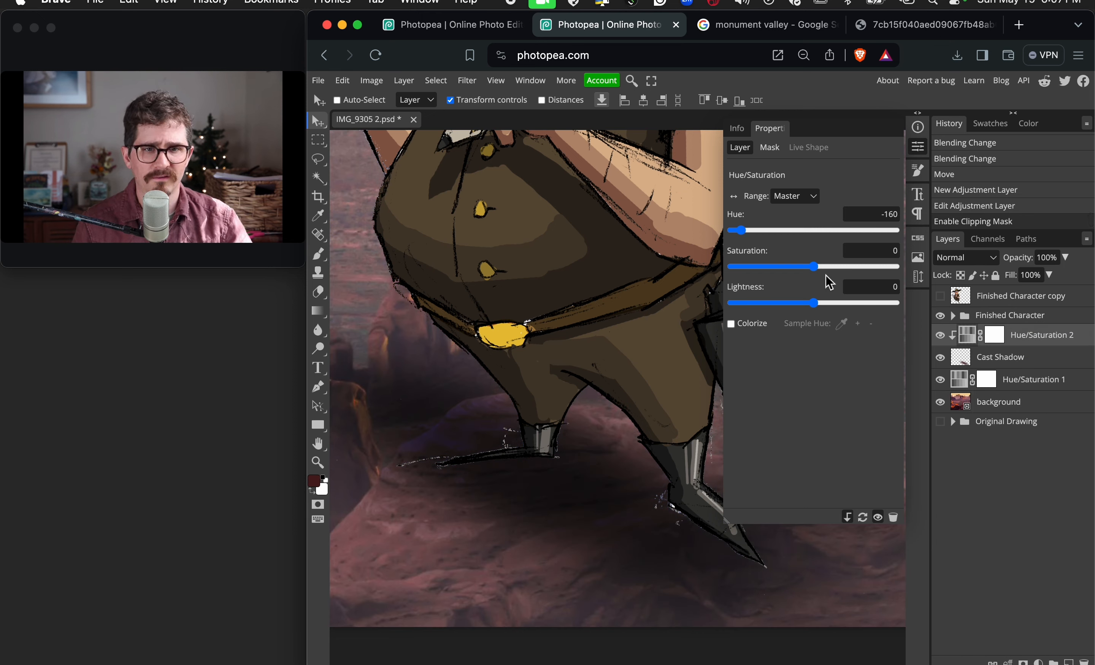
# Tune the clipped shadow adjustment to hue 55, saturation -94 and lightness 18
pyautogui.moveTo(822, 303); pyautogui.dragTo(883, 310)
pyautogui.moveTo(788, 233); pyautogui.dragTo(837, 234)
pyautogui.moveTo(868, 304); pyautogui.dragTo(851, 303)
pyautogui.moveTo(835, 231); pyautogui.dragTo(827, 303)
pyautogui.moveTo(776, 231); pyautogui.dragTo(748, 269)
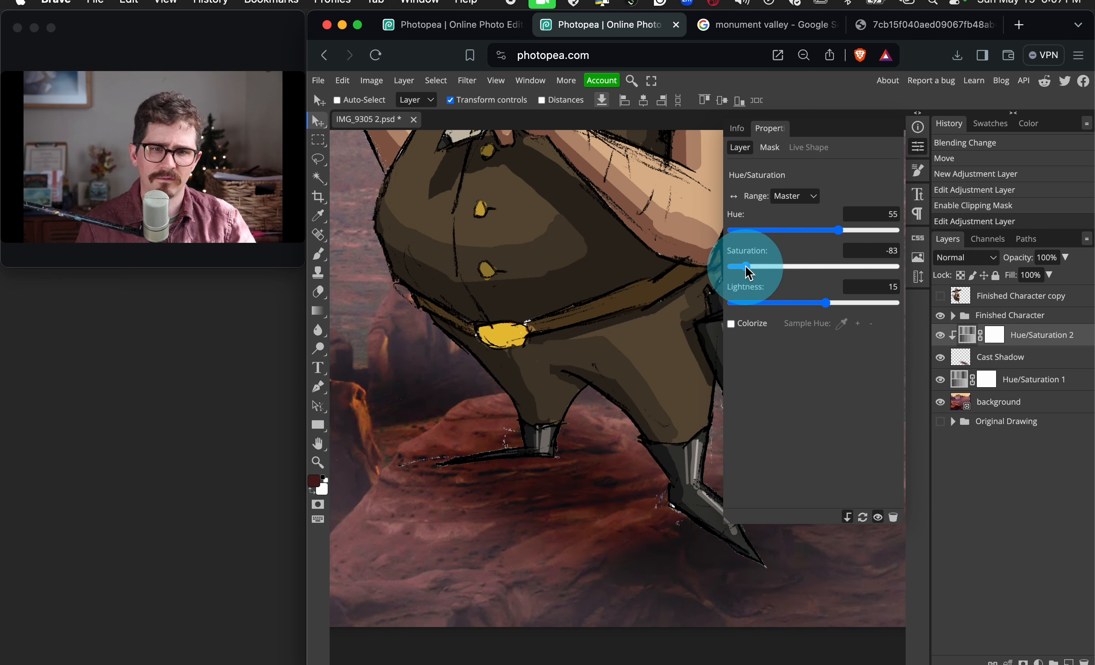
pyautogui.moveTo(826, 303); pyautogui.dragTo(828, 303)
pyautogui.moveTo(745, 268); pyautogui.dragTo(734, 270)
pyautogui.press('super+minus')
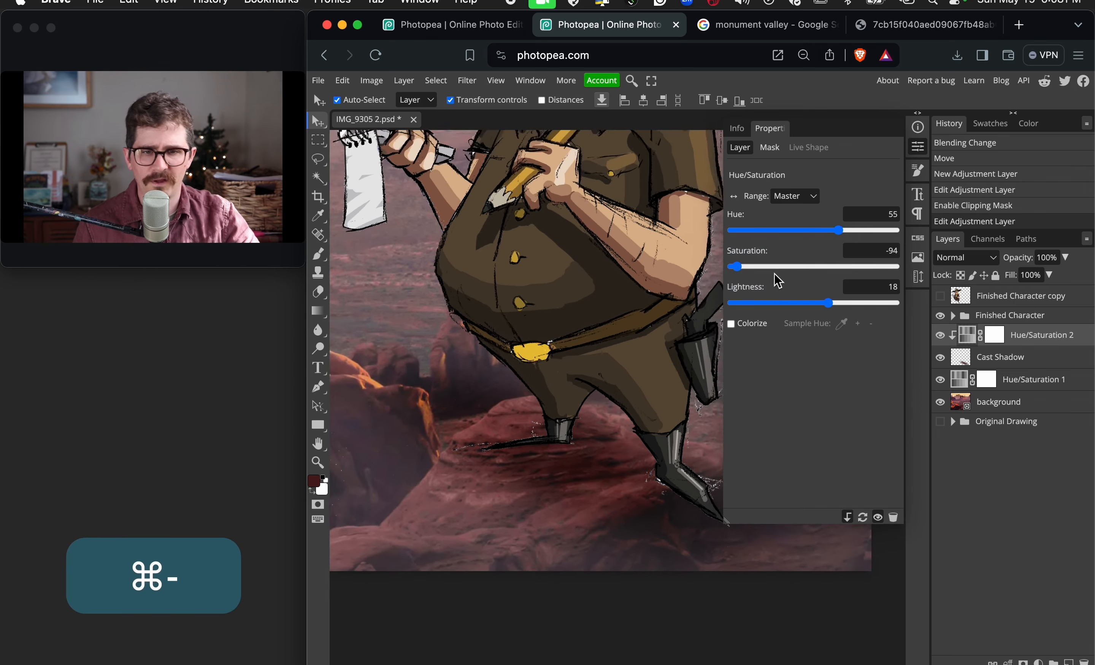
pyautogui.press('super+minus')
pyautogui.press('super+minus')
pyautogui.press('super+minus')
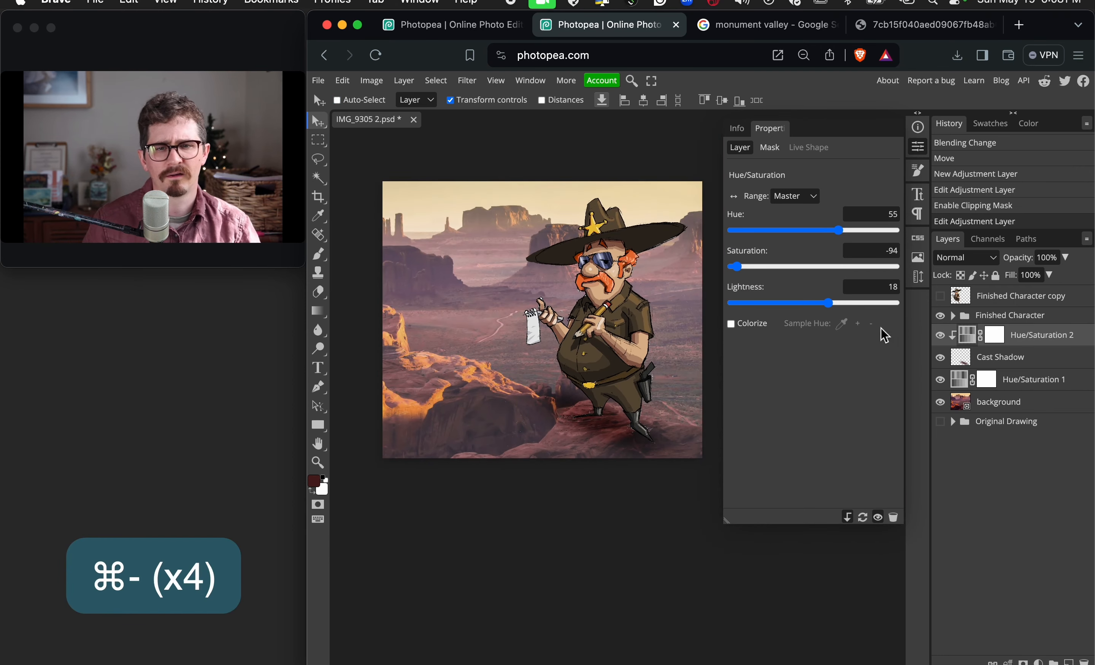
# Set the Cast Shadow layer's opacity to 75% and switch to the Rectangle Select tool
pyautogui.click(1023, 363)
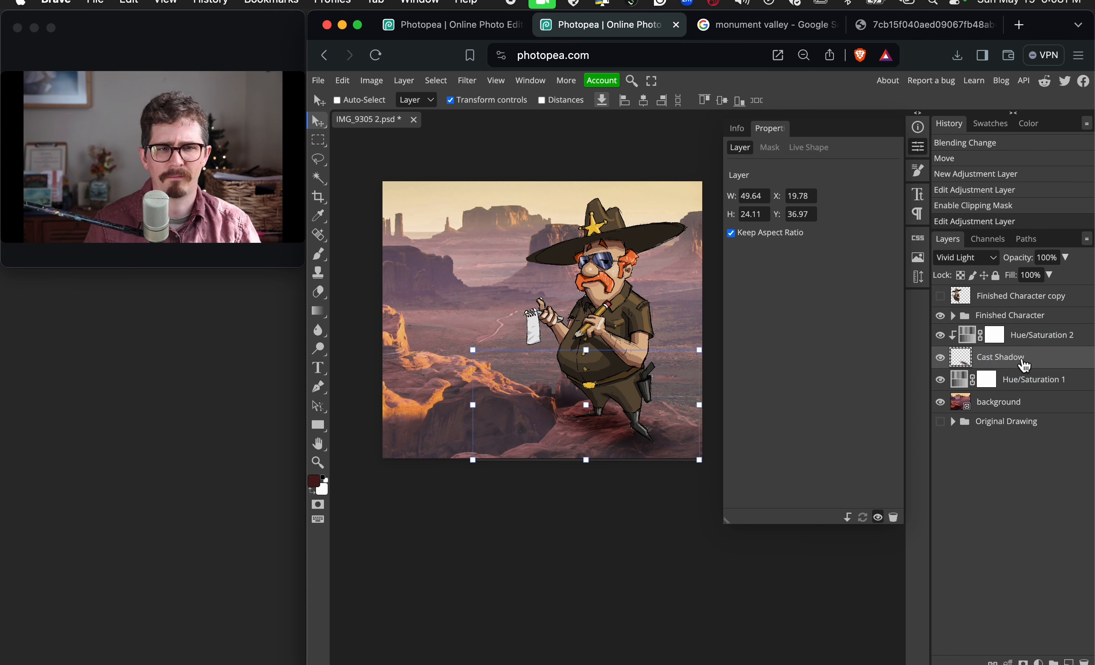
pyautogui.press('v')
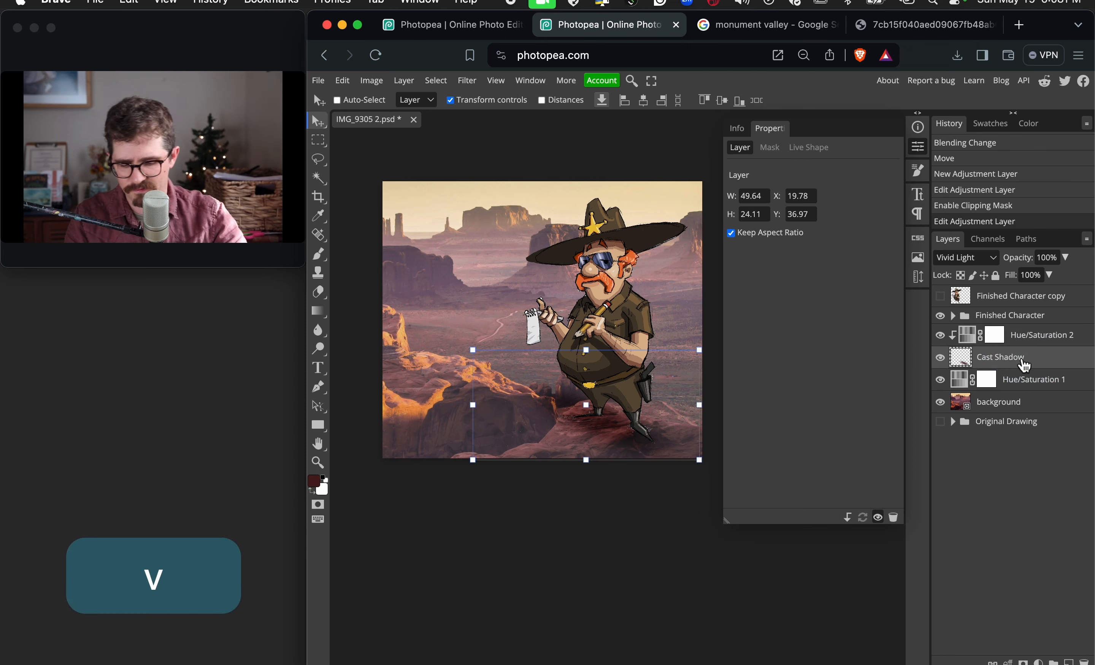
pyautogui.press('7')
pyautogui.press('5')
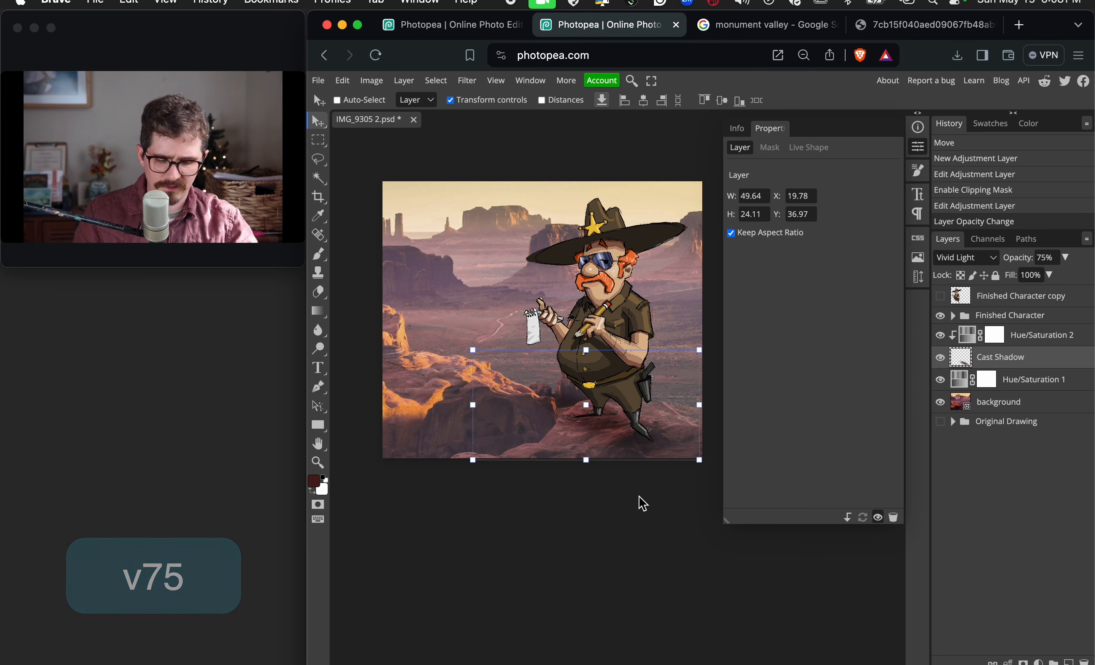
pyautogui.press('m')
pyautogui.hscroll(3, 629, 511)
pyautogui.scroll(2, 627, 507)
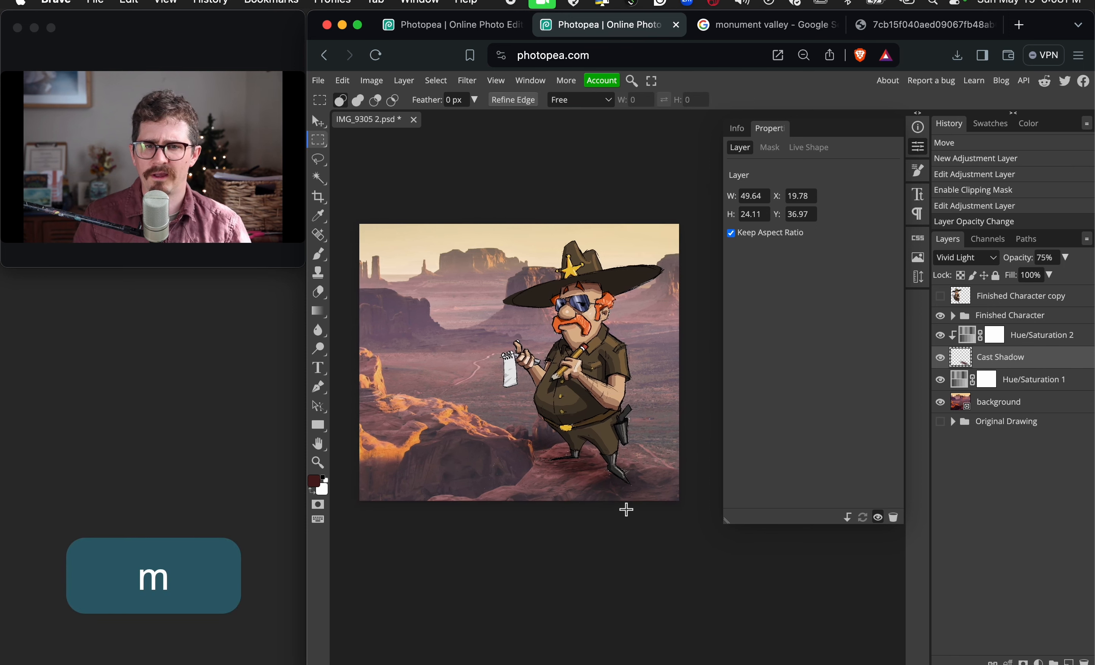
# Save the layered document as a PSD in the Downloads folder, named with the artist's full name
pyautogui.moveTo(101, 221)
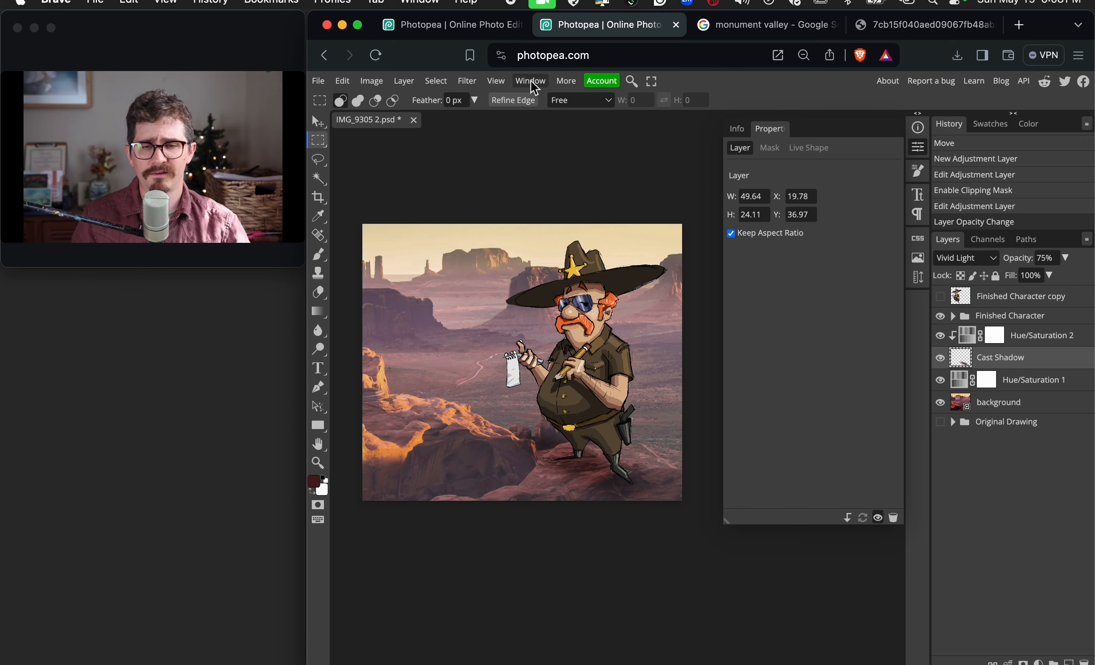
pyautogui.click(321, 82)
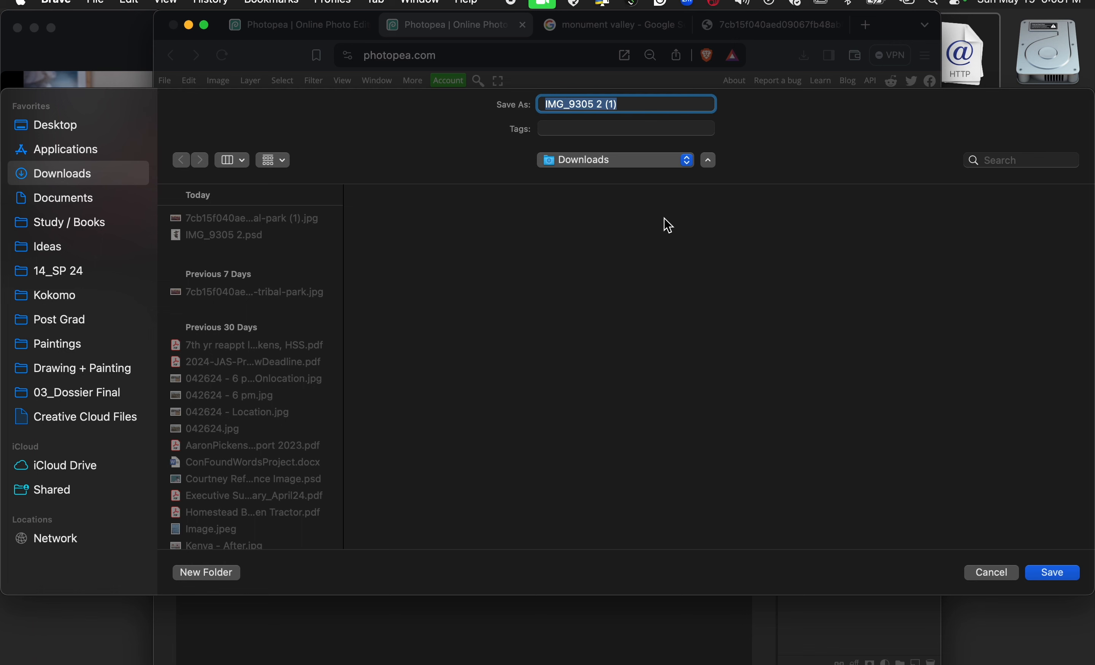
pyautogui.write('Aaron Pickens')
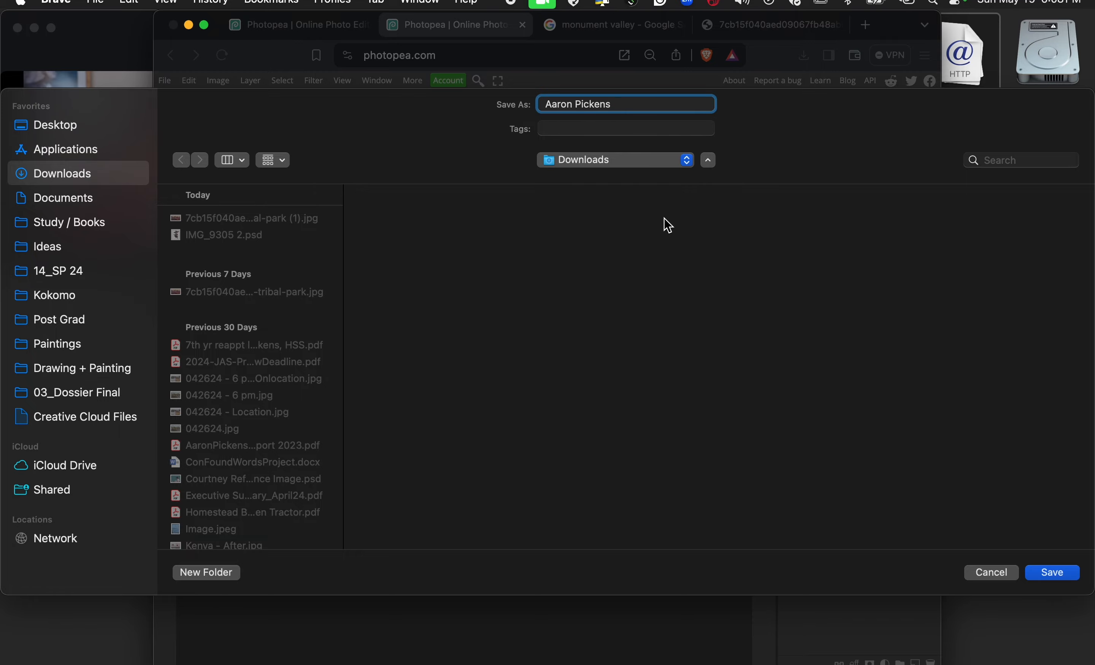
pyautogui.press('Return')
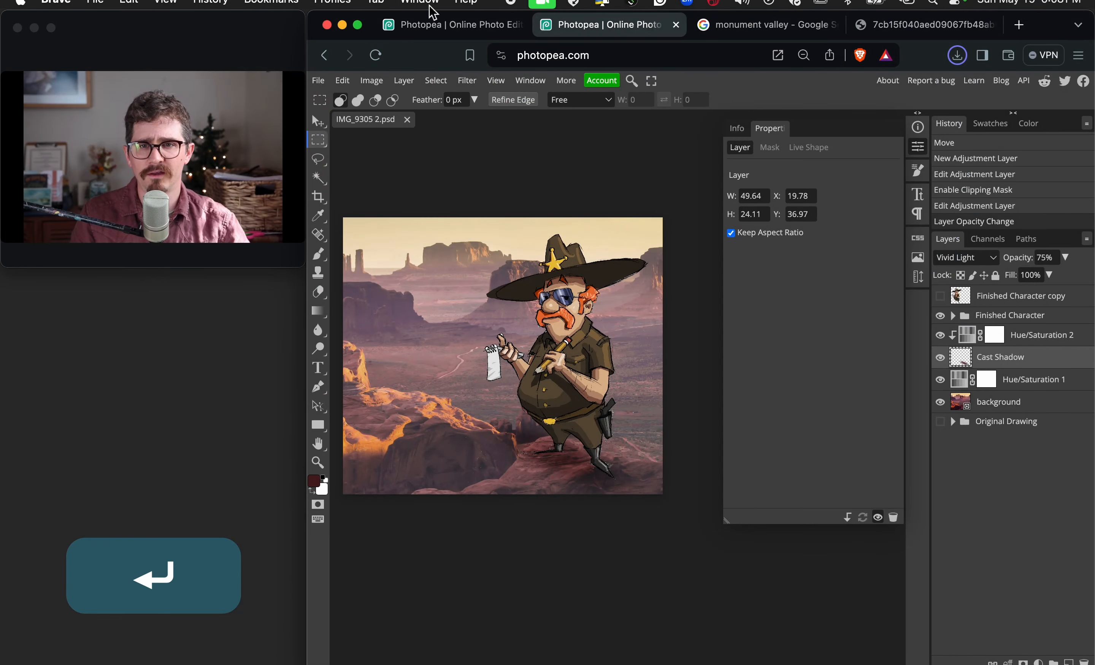
# Open the JPG export settings for the finished composite
pyautogui.click(324, 84)
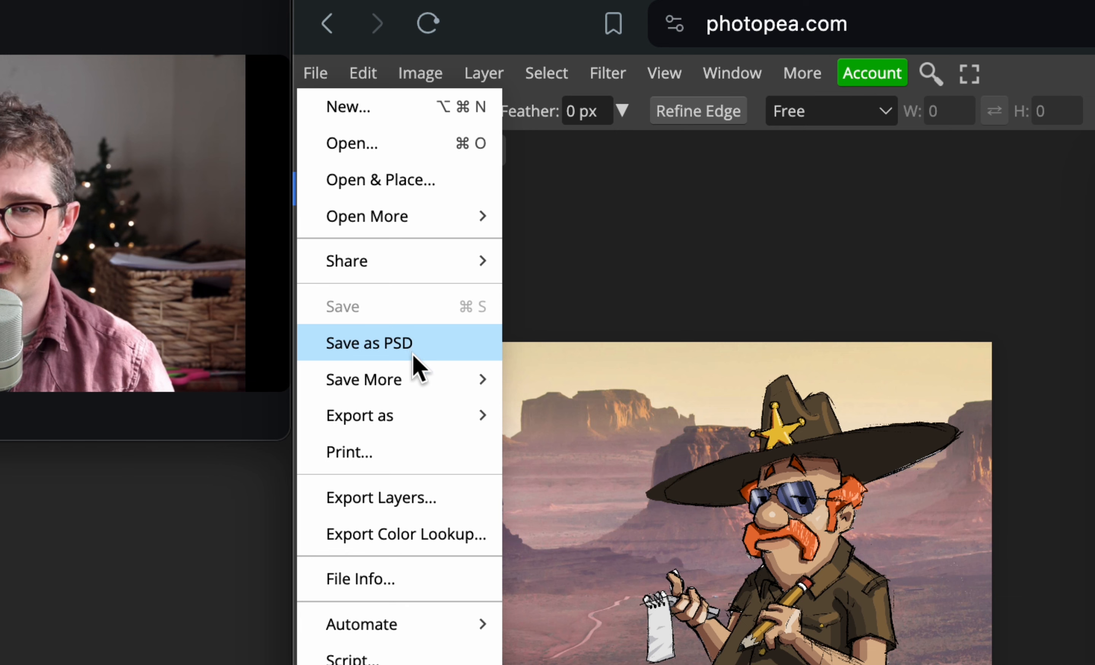
pyautogui.moveTo(426, 401)
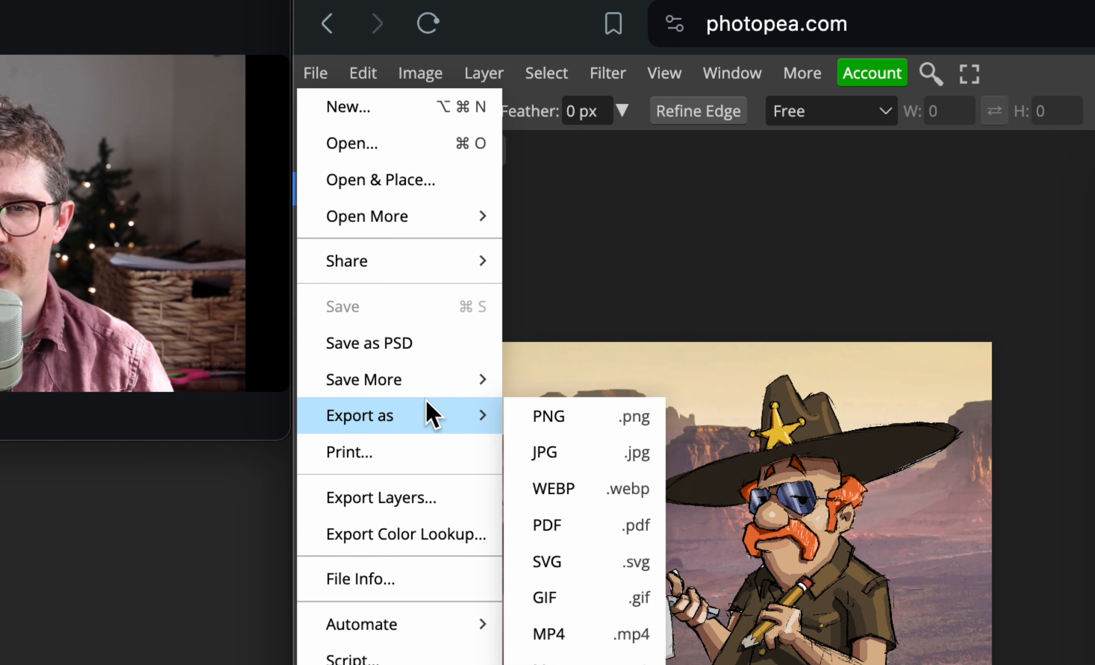
pyautogui.click(586, 452)
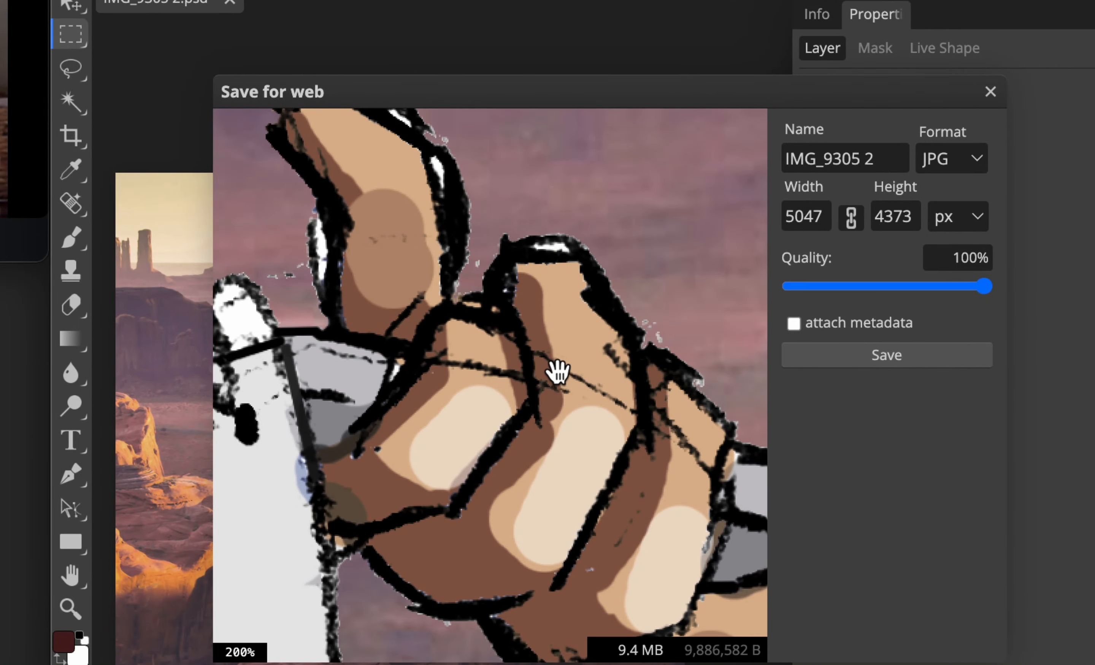
# Examine the line art and shading detail across the 200% export preview
pyautogui.moveTo(579, 383); pyautogui.dragTo(344, 374)
pyautogui.moveTo(395, 238); pyautogui.dragTo(772, 385)
pyautogui.moveTo(389, 290)
pyautogui.mouseDown()
pyautogui.moveTo(515, 330)
pyautogui.moveTo(795, 455)
pyautogui.moveTo(743, 425)
pyautogui.moveTo(801, 493)
pyautogui.mouseUp()
pyautogui.moveTo(501, 350); pyautogui.dragTo(938, 440)
pyautogui.moveTo(554, 461); pyautogui.dragTo(333, 223)
pyautogui.moveTo(627, 473); pyautogui.dragTo(258, 272)
pyautogui.moveTo(704, 419)
pyautogui.mouseDown()
pyautogui.moveTo(576, 385)
pyautogui.moveTo(288, 257)
pyautogui.mouseUp()
pyautogui.moveTo(563, 403); pyautogui.dragTo(317, 326)
pyautogui.moveTo(613, 463); pyautogui.dragTo(307, 303)
pyautogui.moveTo(591, 384); pyautogui.dragTo(433, 410)
pyautogui.moveTo(677, 357); pyautogui.dragTo(422, 420)
pyautogui.moveTo(573, 301); pyautogui.dragTo(490, 461)
# Name the JPG export with the artist's full name and lower its quality to 0% to inspect the compression
pyautogui.moveTo(899, 168); pyautogui.dragTo(673, 141)
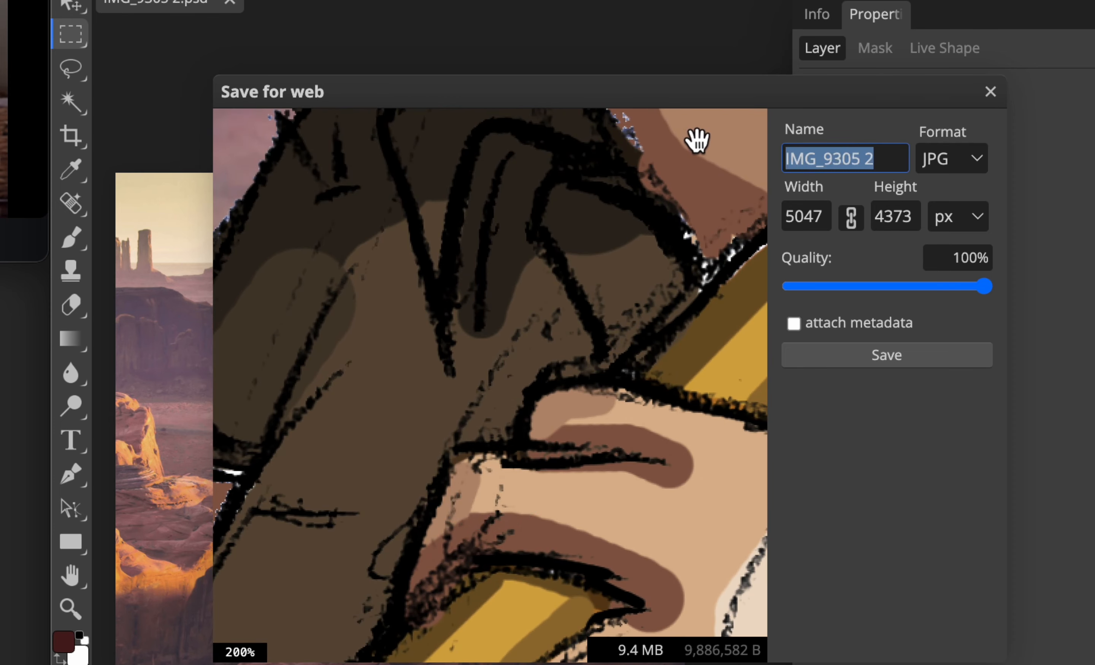
pyautogui.write('Aaron Pickens')
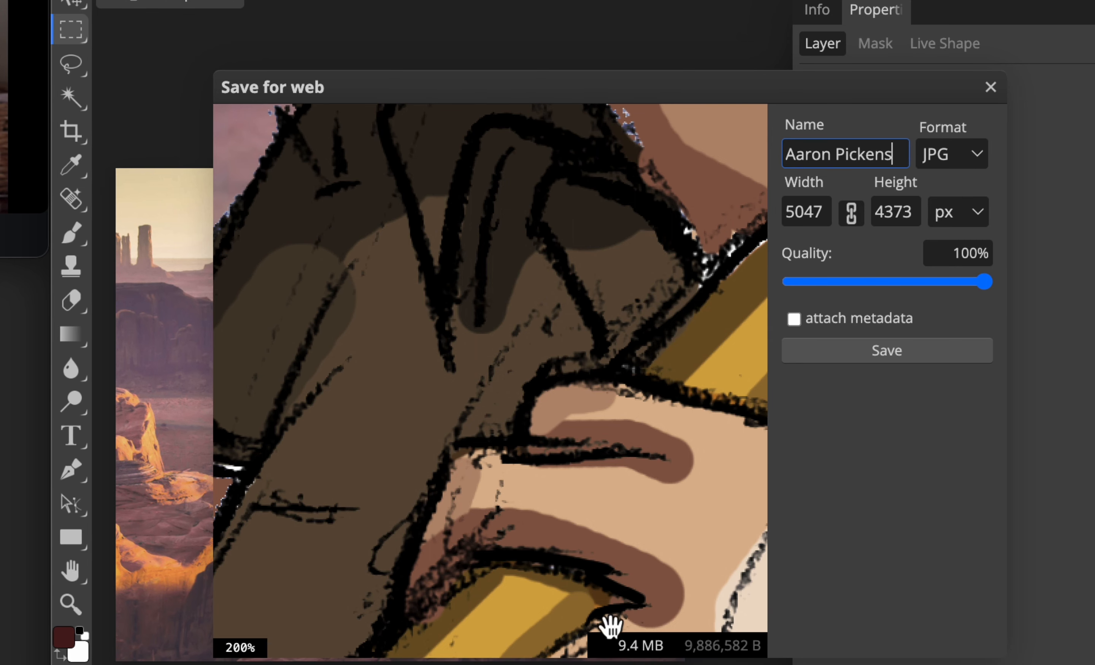
pyautogui.moveTo(984, 282); pyautogui.dragTo(735, 290)
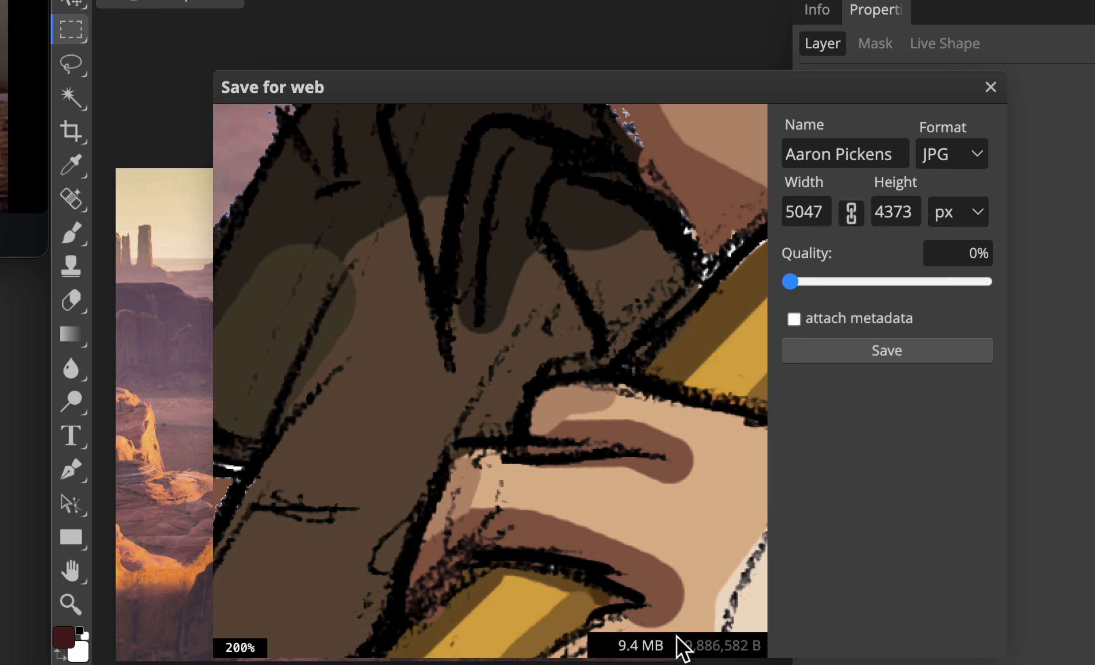
pyautogui.moveTo(459, 343); pyautogui.dragTo(506, 363)
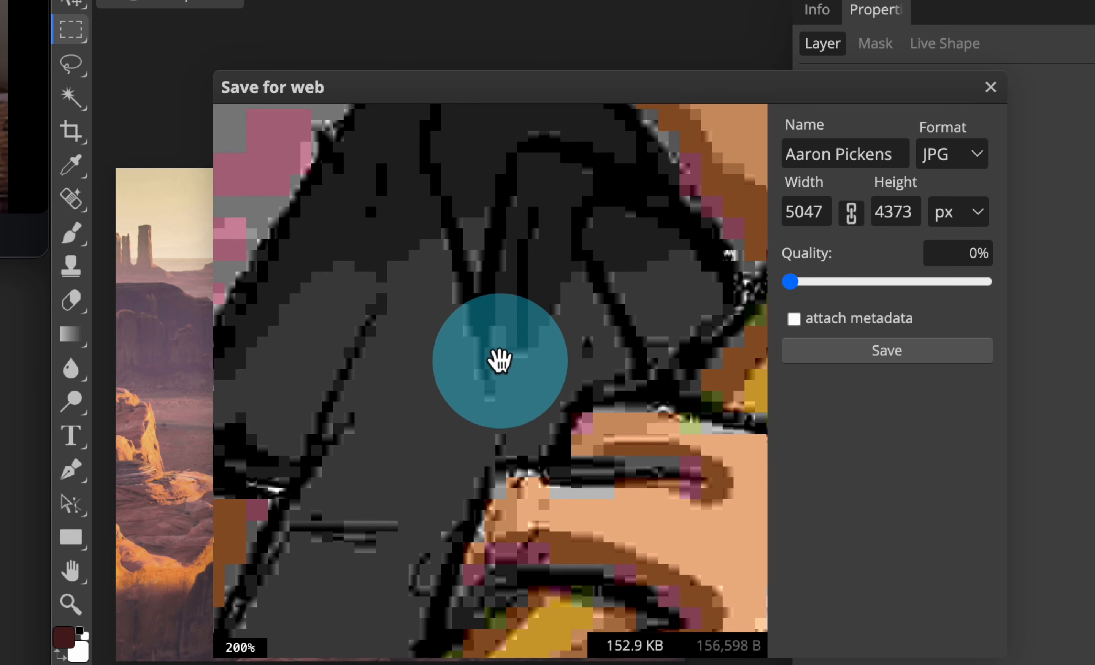
# Examine the 0% quality preview at 200% for compression artifacts across the hands, collar, sunglasses and nose
pyautogui.moveTo(658, 533); pyautogui.dragTo(549, 491)
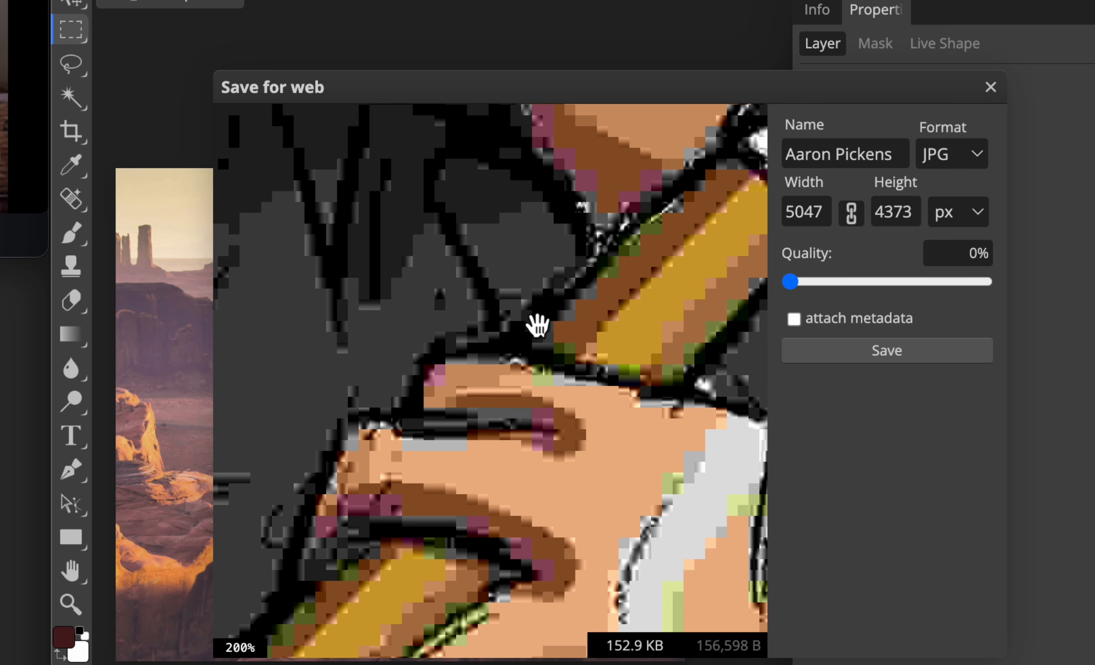
pyautogui.moveTo(535, 336); pyautogui.dragTo(450, 467)
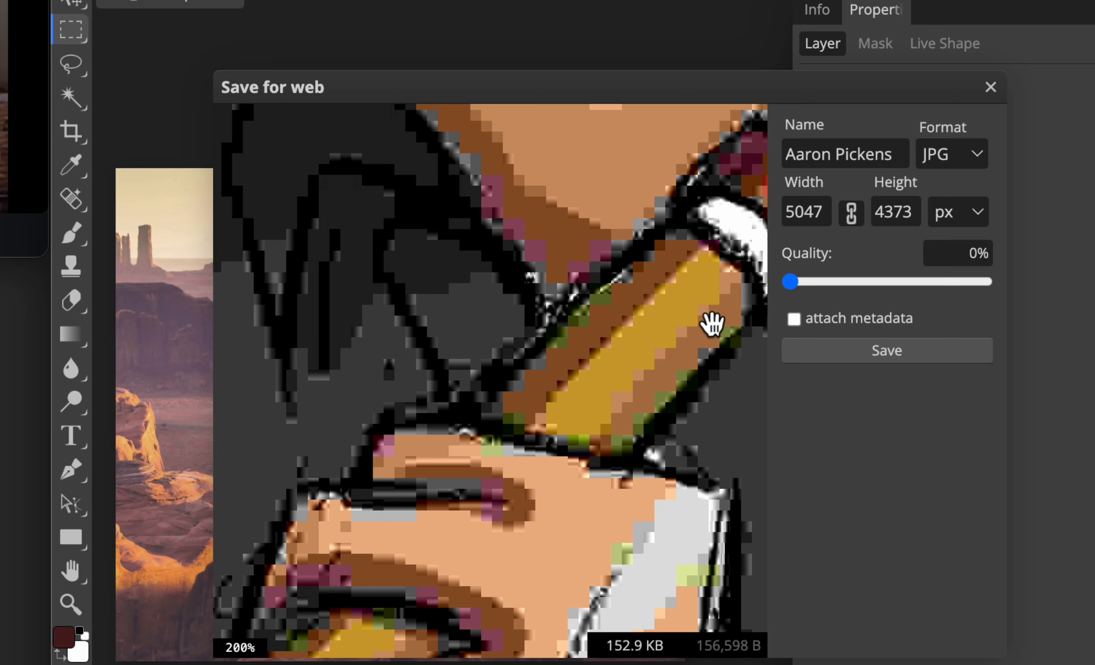
pyautogui.moveTo(676, 223)
pyautogui.mouseDown()
pyautogui.moveTo(536, 318)
pyautogui.moveTo(560, 540)
pyautogui.mouseUp()
pyautogui.moveTo(453, 233)
pyautogui.mouseDown()
pyautogui.moveTo(437, 208)
pyautogui.moveTo(535, 538)
pyautogui.mouseUp()
pyautogui.moveTo(416, 196); pyautogui.dragTo(382, 495)
pyautogui.moveTo(548, 238); pyautogui.dragTo(274, 171)
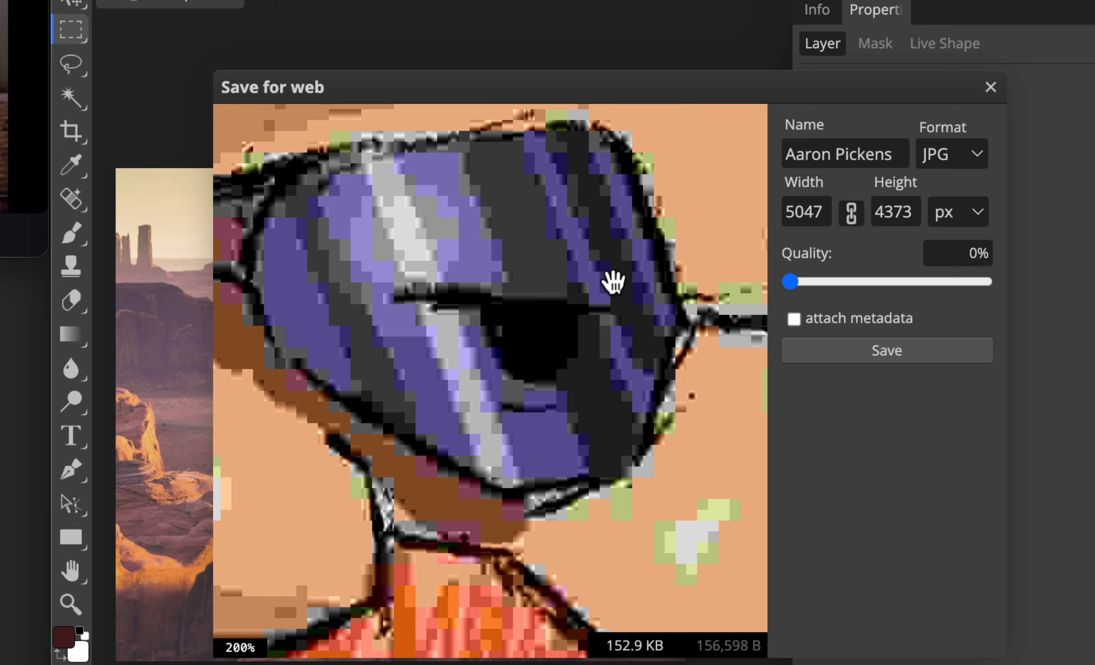
pyautogui.moveTo(472, 286); pyautogui.dragTo(697, 274)
pyautogui.moveTo(583, 302); pyautogui.dragTo(581, 217)
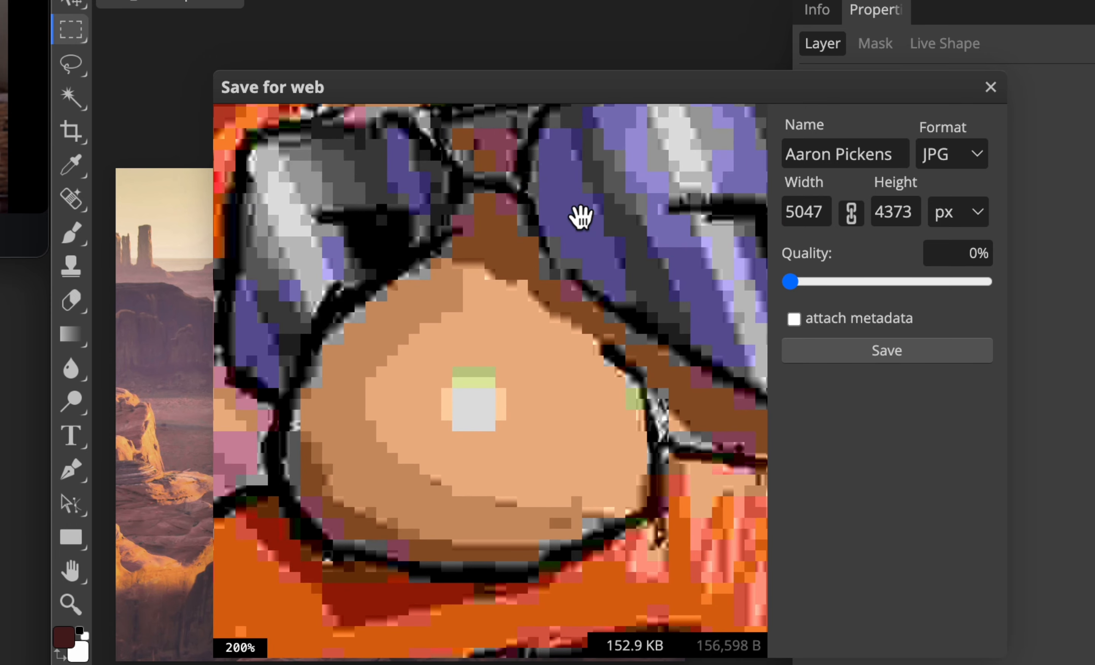
# Raise the JPG quality to 100% to compare the nose and moustache detail, and reduce it to 70%
pyautogui.moveTo(790, 282); pyautogui.dragTo(1090, 283)
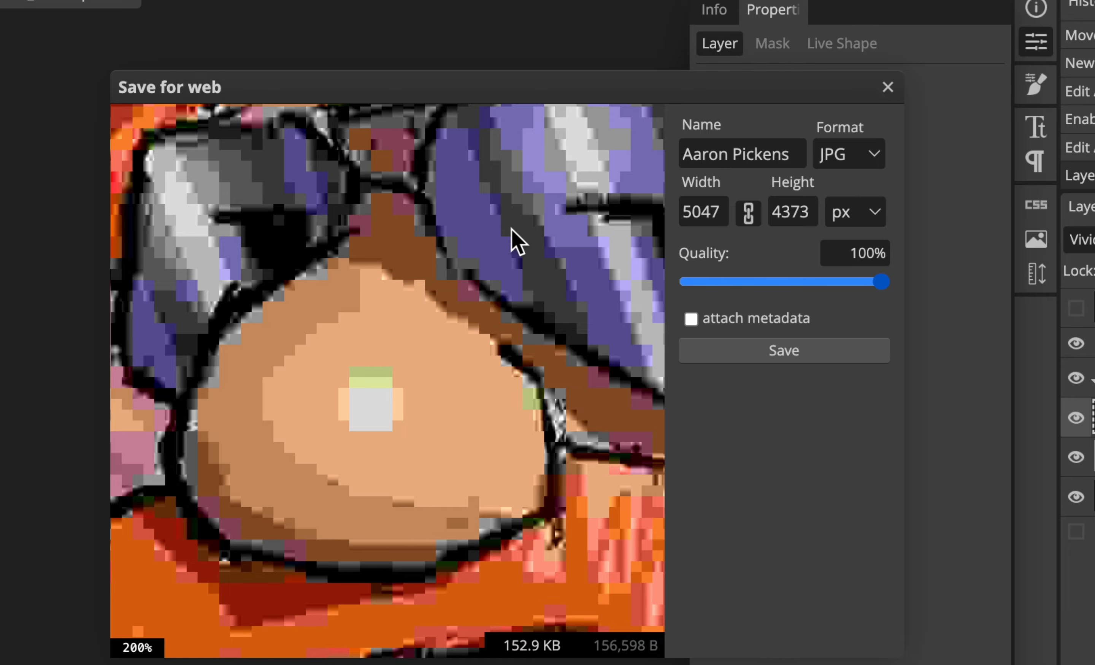
pyautogui.click(359, 385)
pyautogui.moveTo(358, 386); pyautogui.dragTo(488, 285)
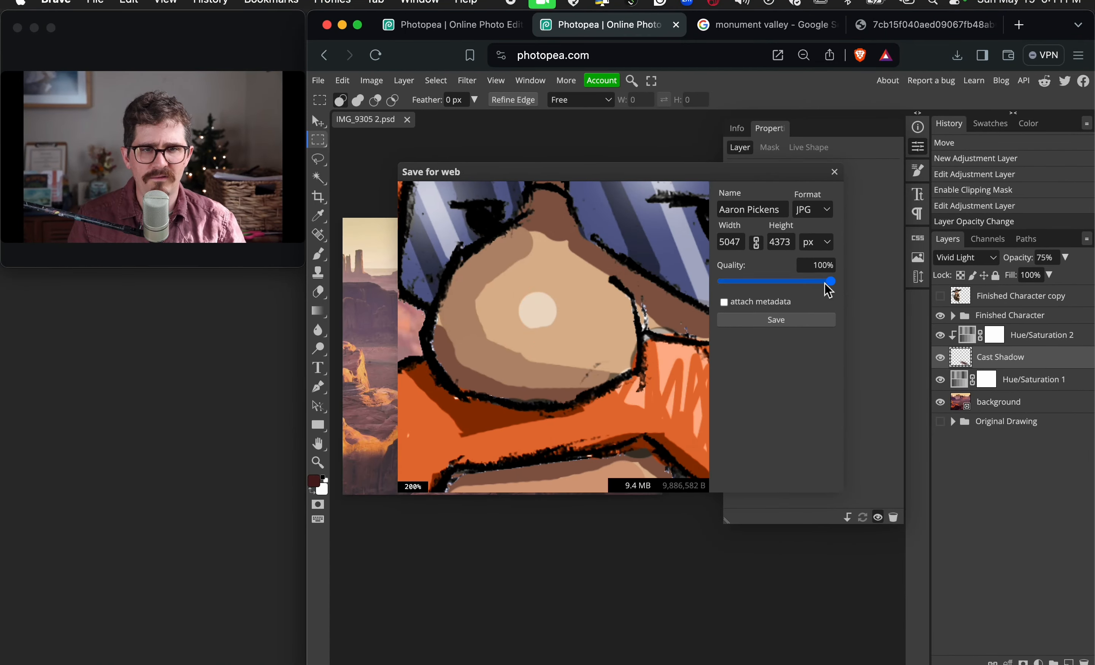
pyautogui.moveTo(830, 282); pyautogui.dragTo(798, 288)
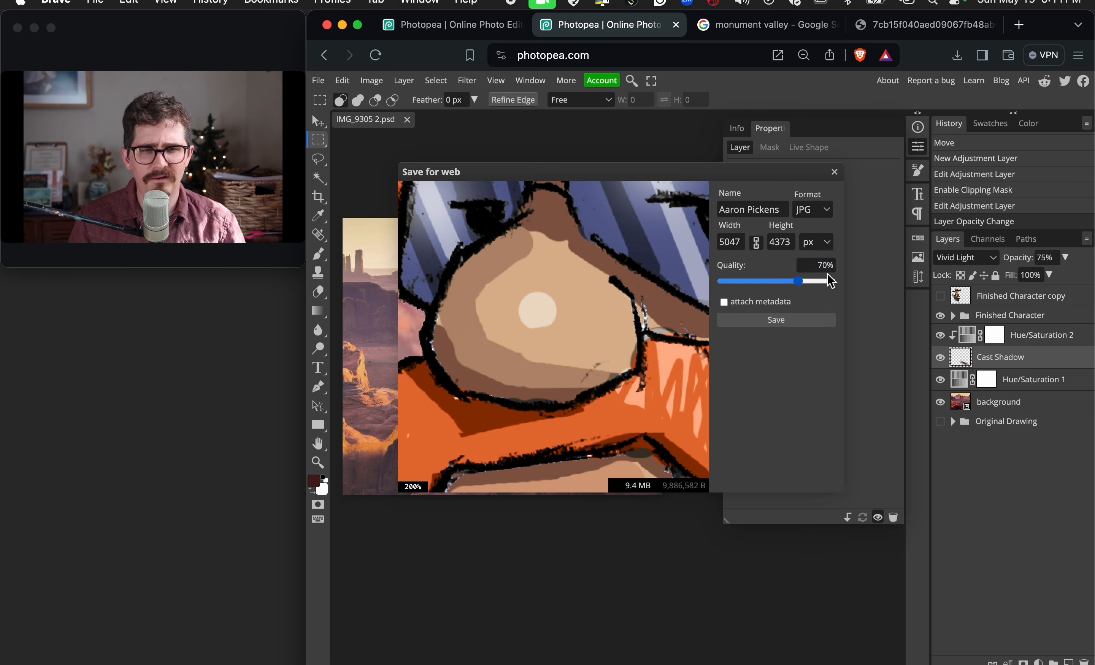